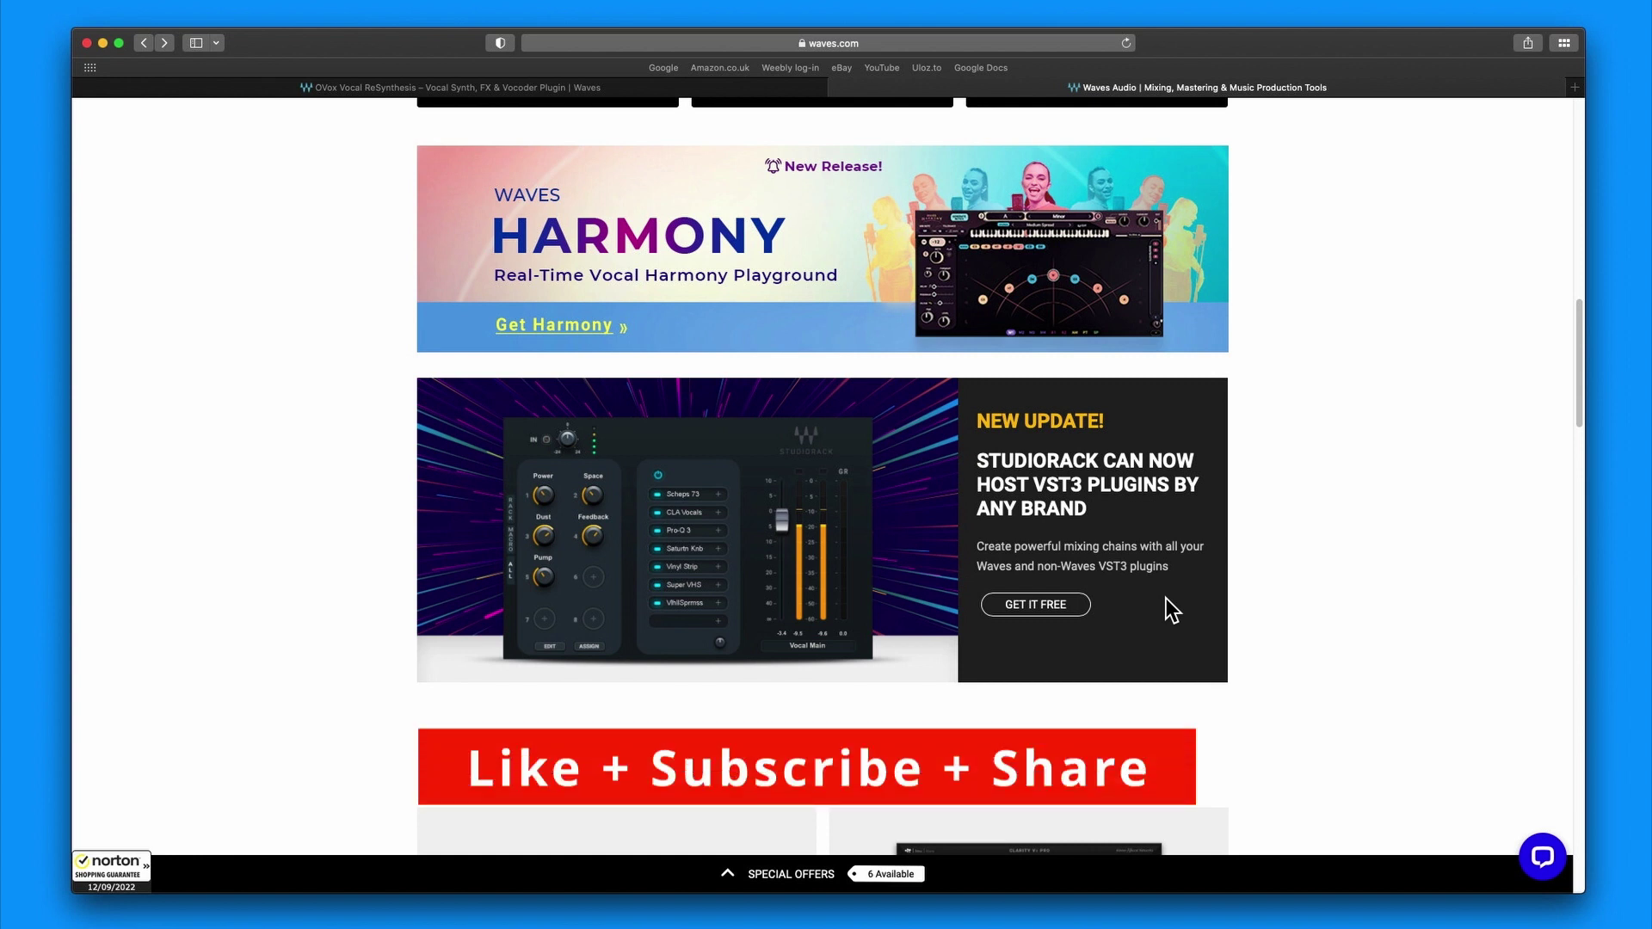
Step: Open the StudioRack product page from the VST3 hosting update banner on the Waves homepage
scroll(1171, 609, down, 1)
scroll(1171, 609, down, 1)
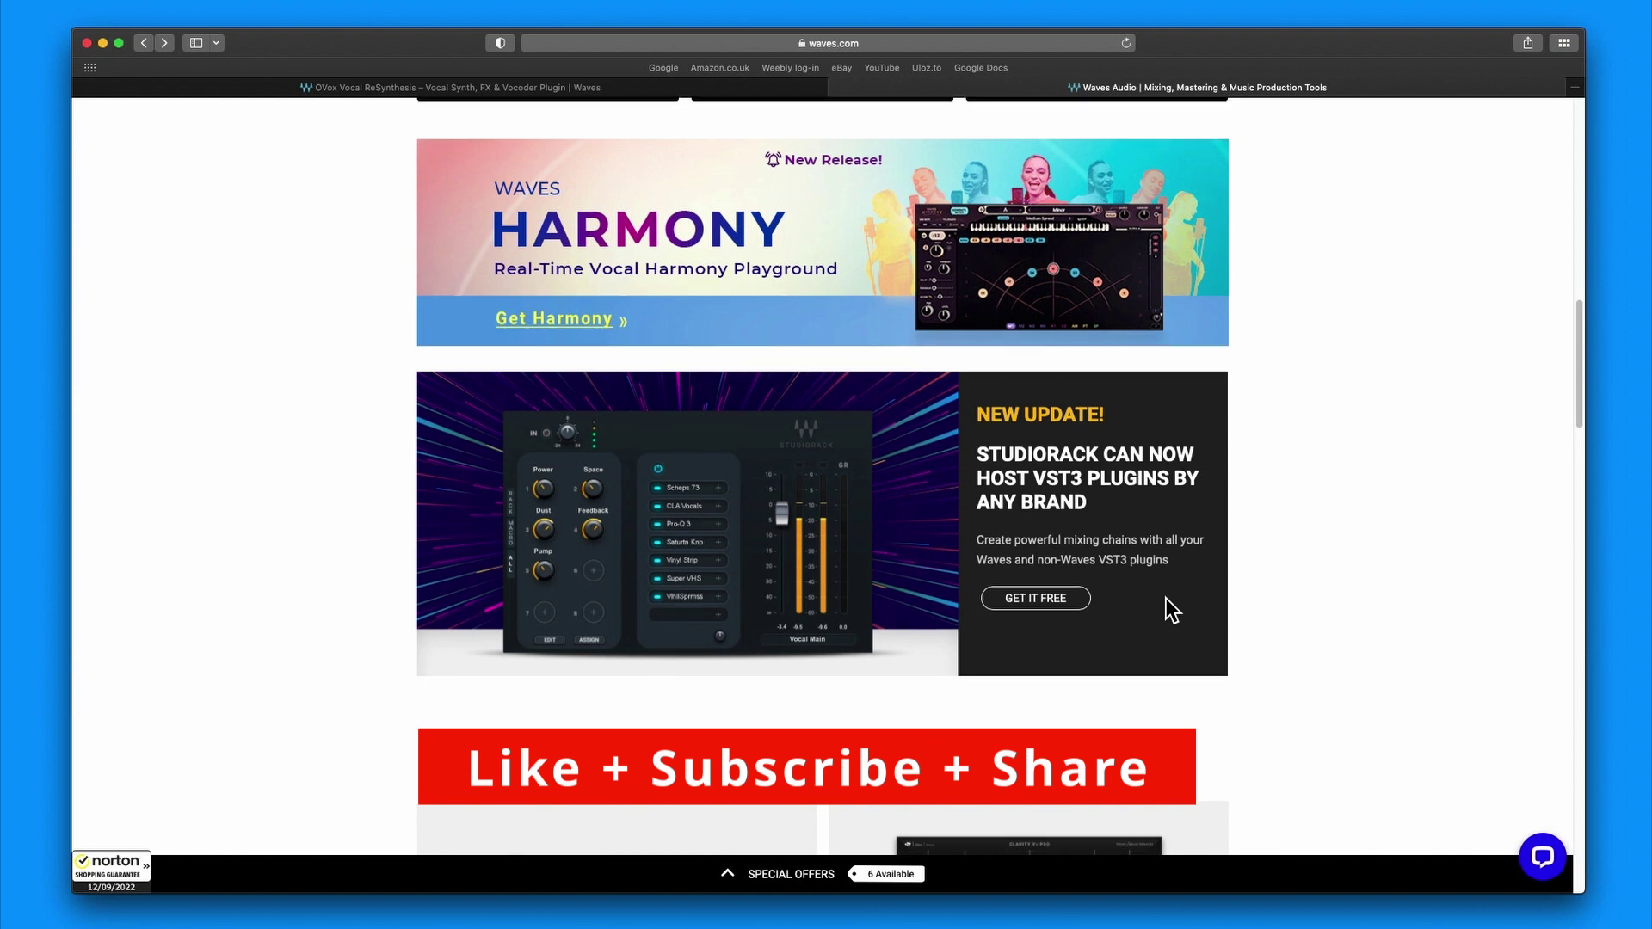
scroll(1171, 610, down, 1)
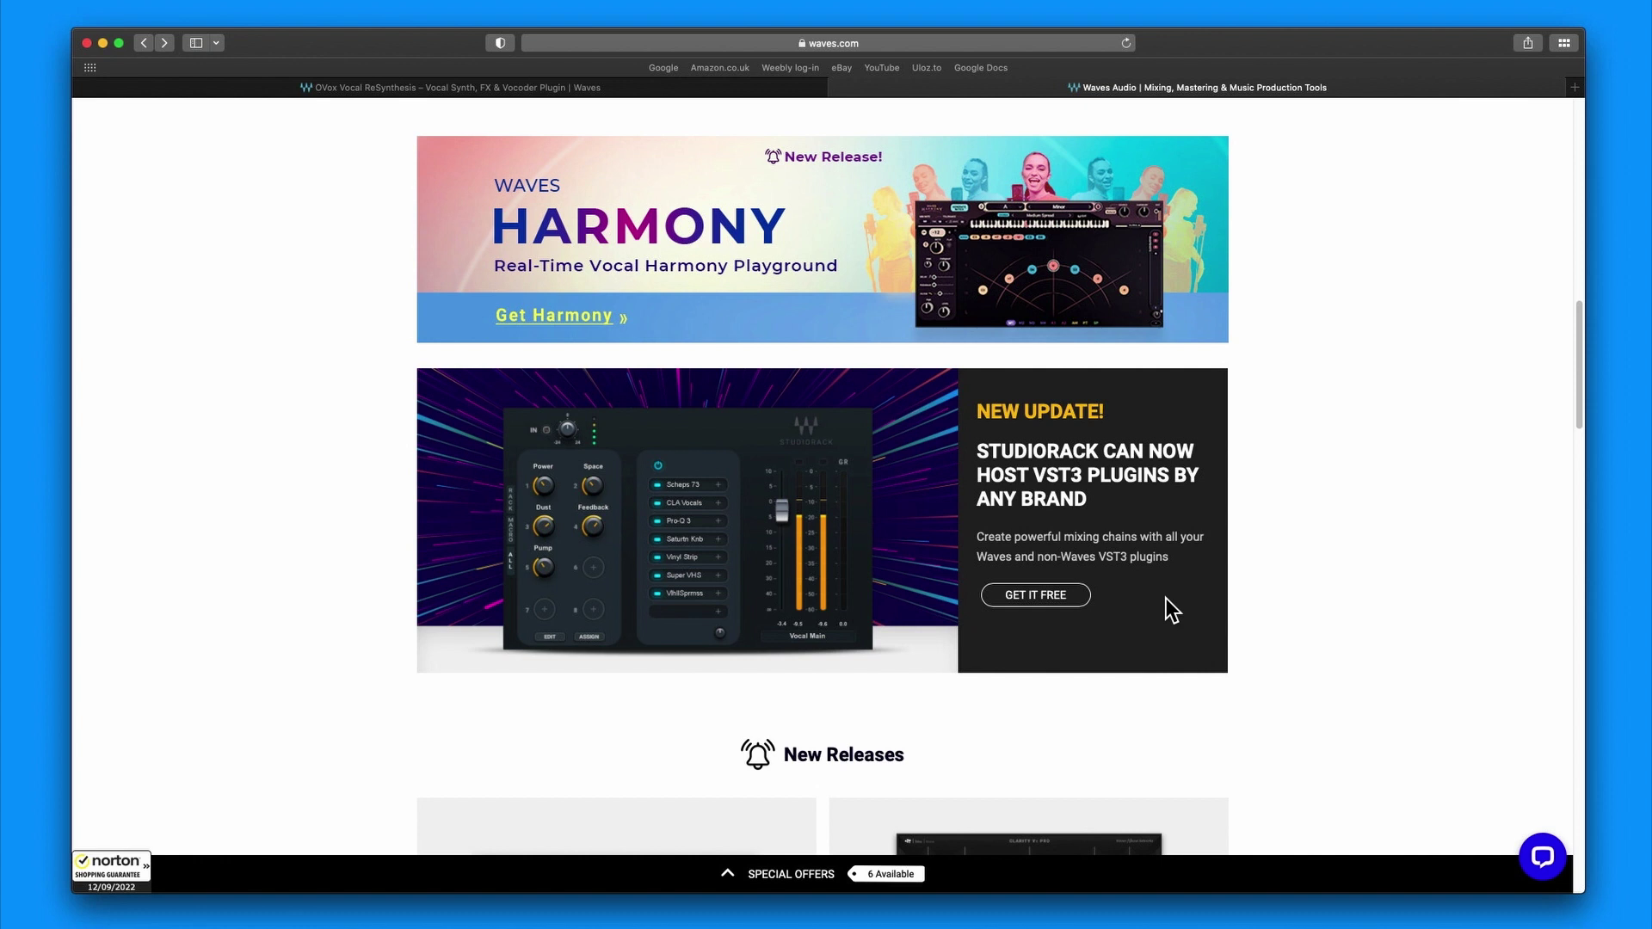
scroll(1166, 599, down, 1)
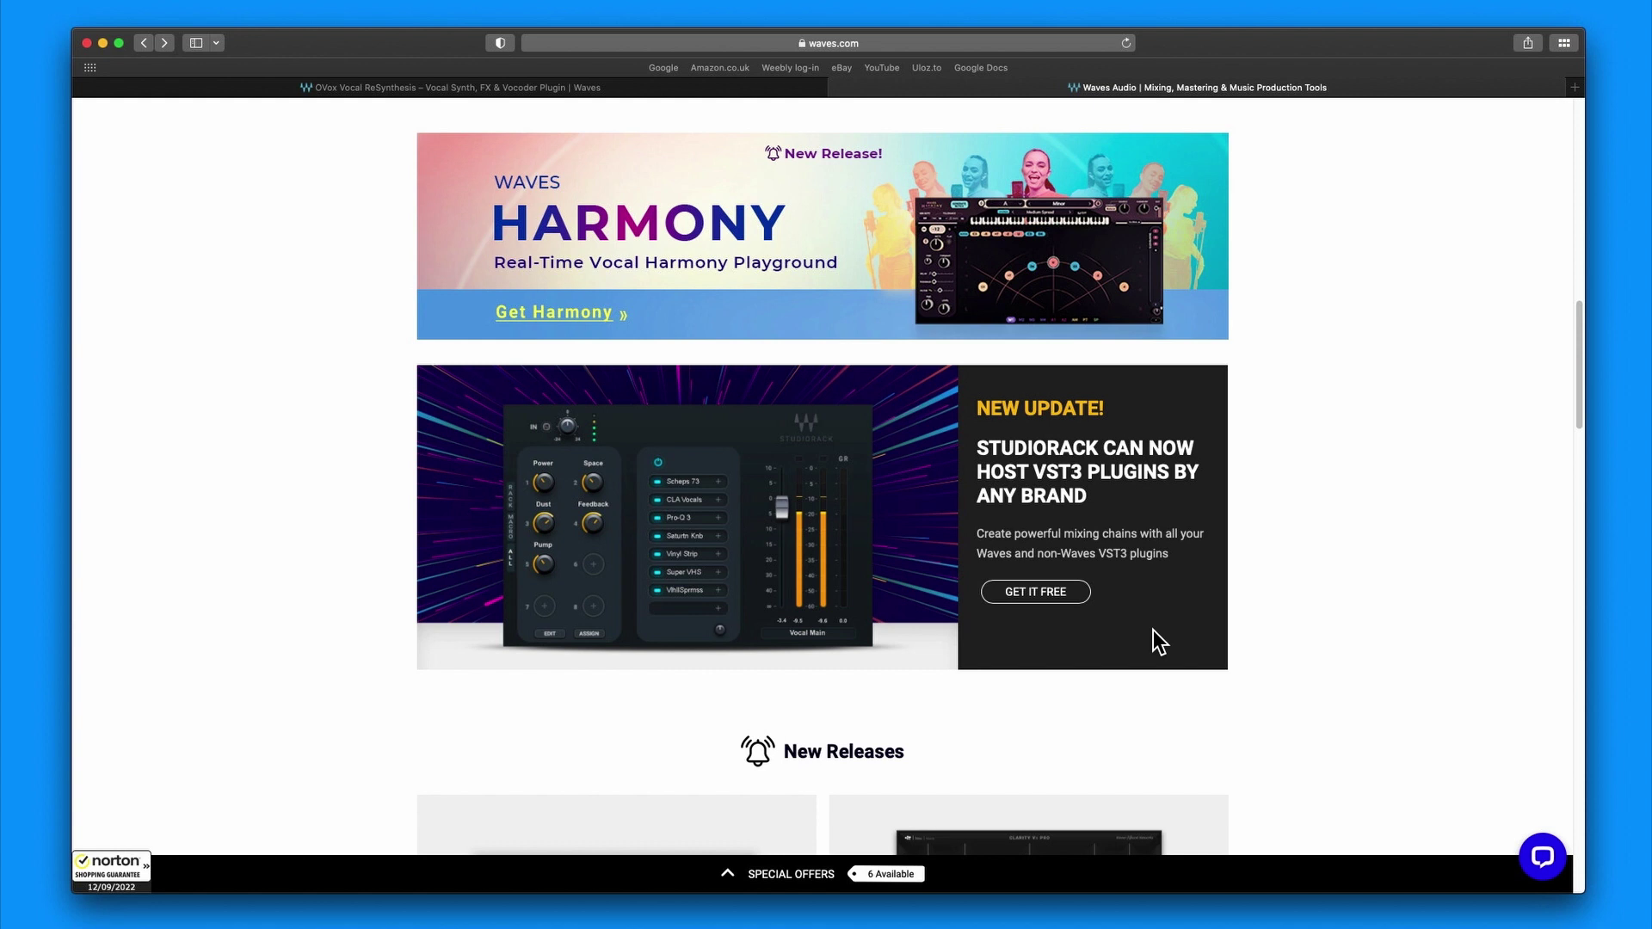
click(1052, 592)
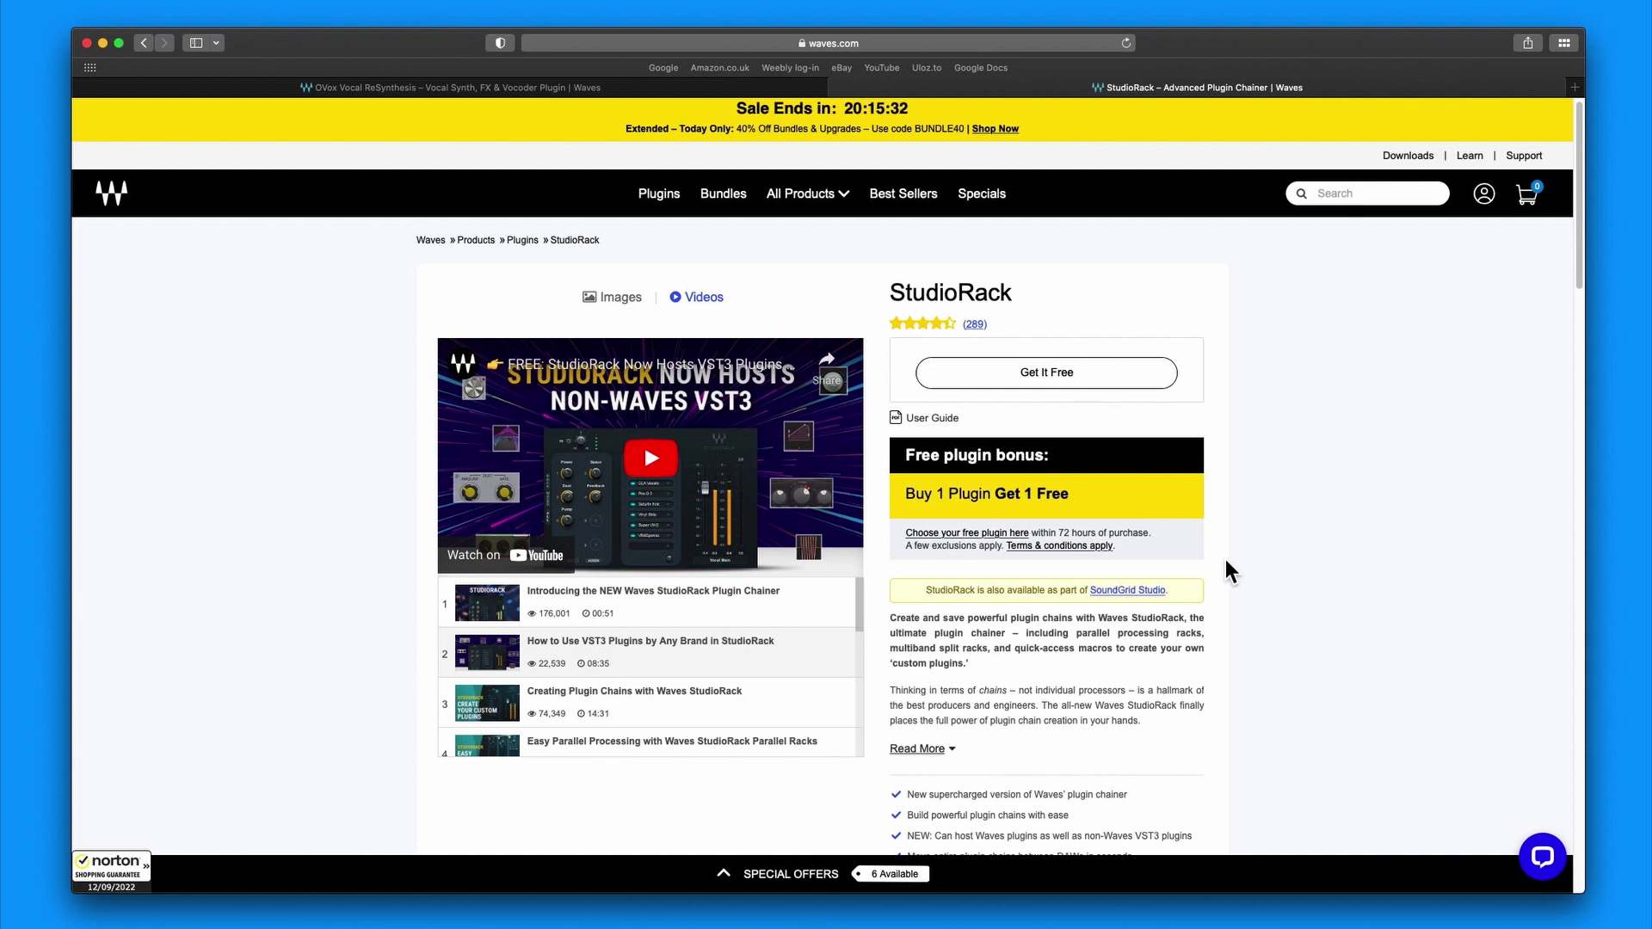
Step: Look over the StudioRack product introduction, free download offer and feature checklist down to the Overview section
scroll(1226, 561, down, 1)
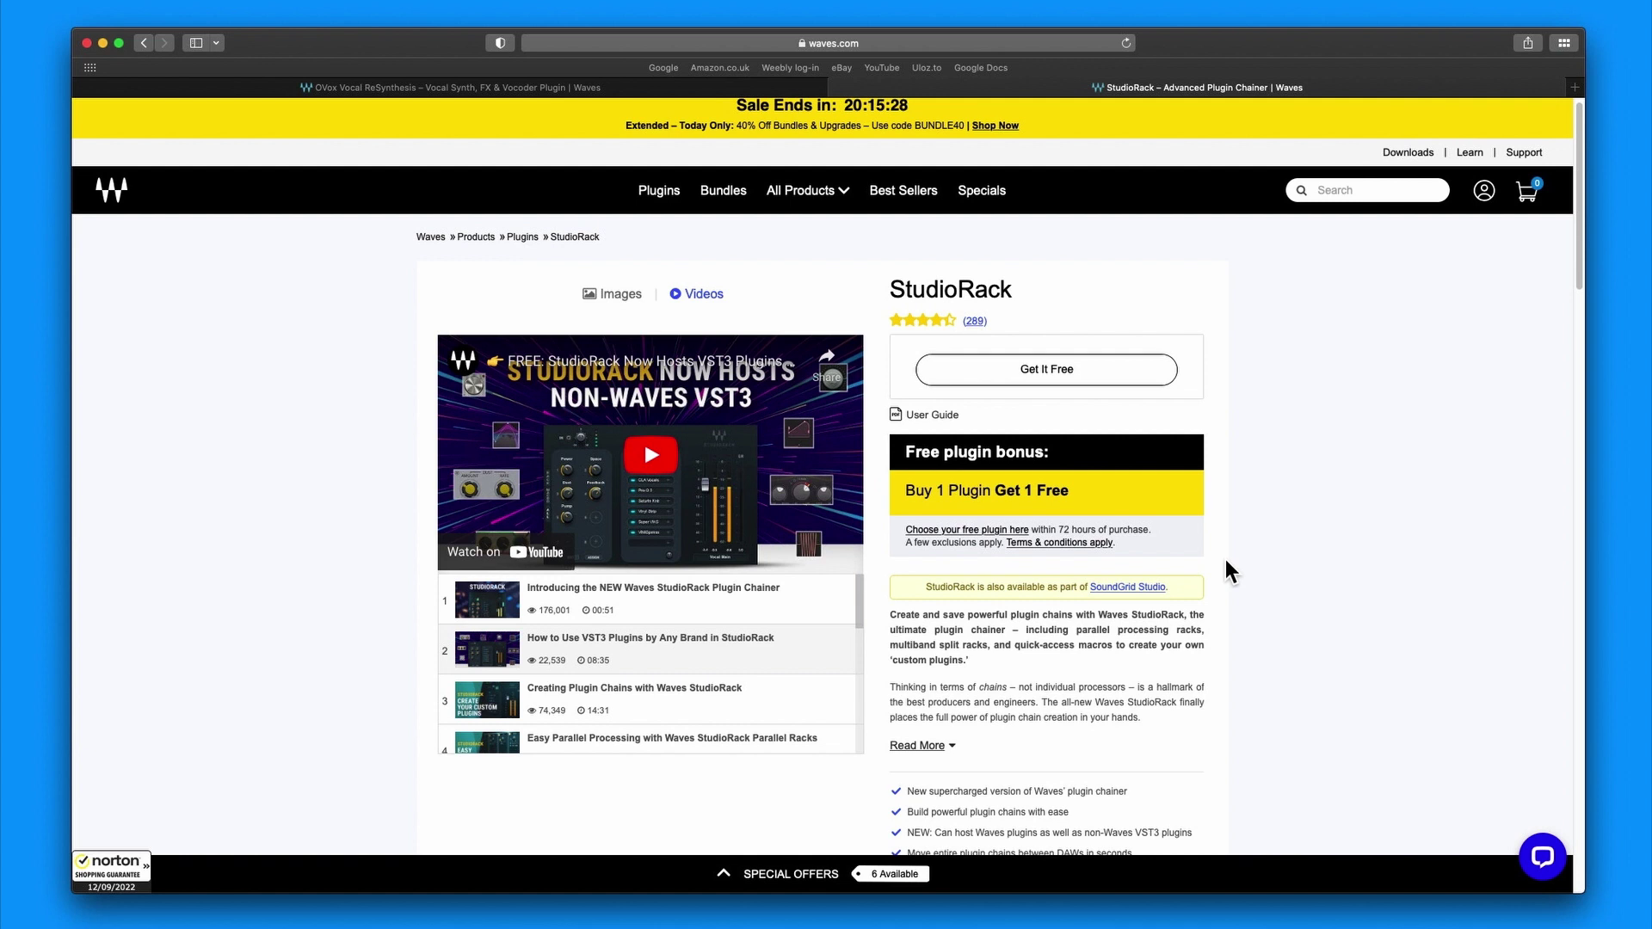
scroll(1226, 562, up, 1)
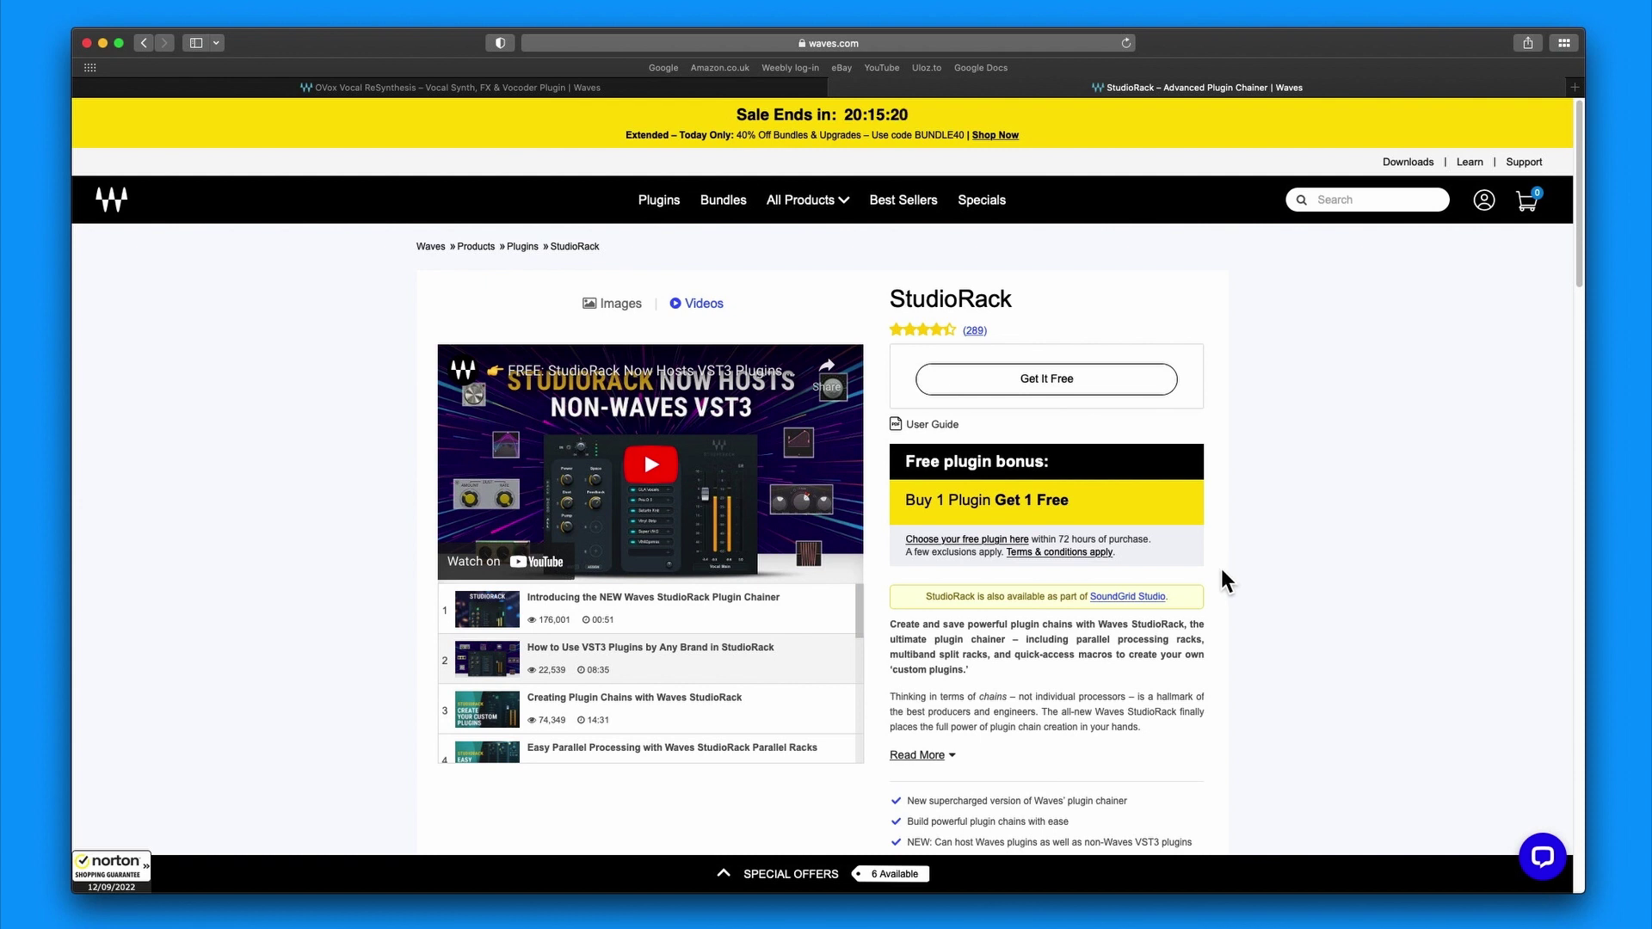
scroll(1222, 571, down, 1)
scroll(1222, 570, down, 3)
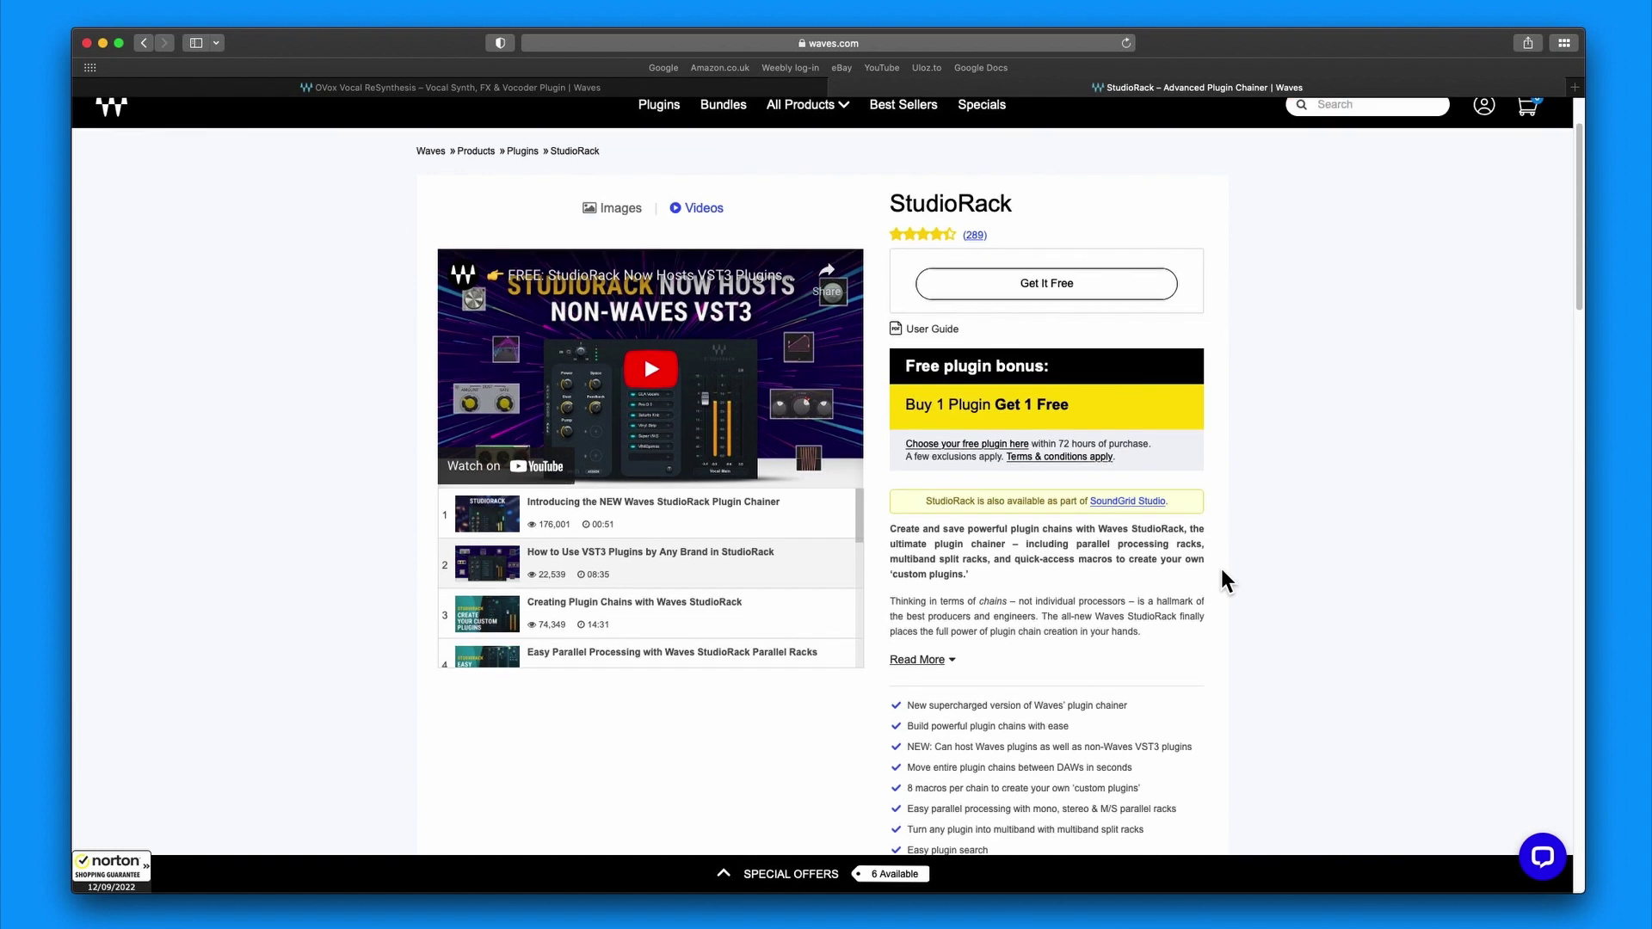
scroll(1222, 570, down, 2)
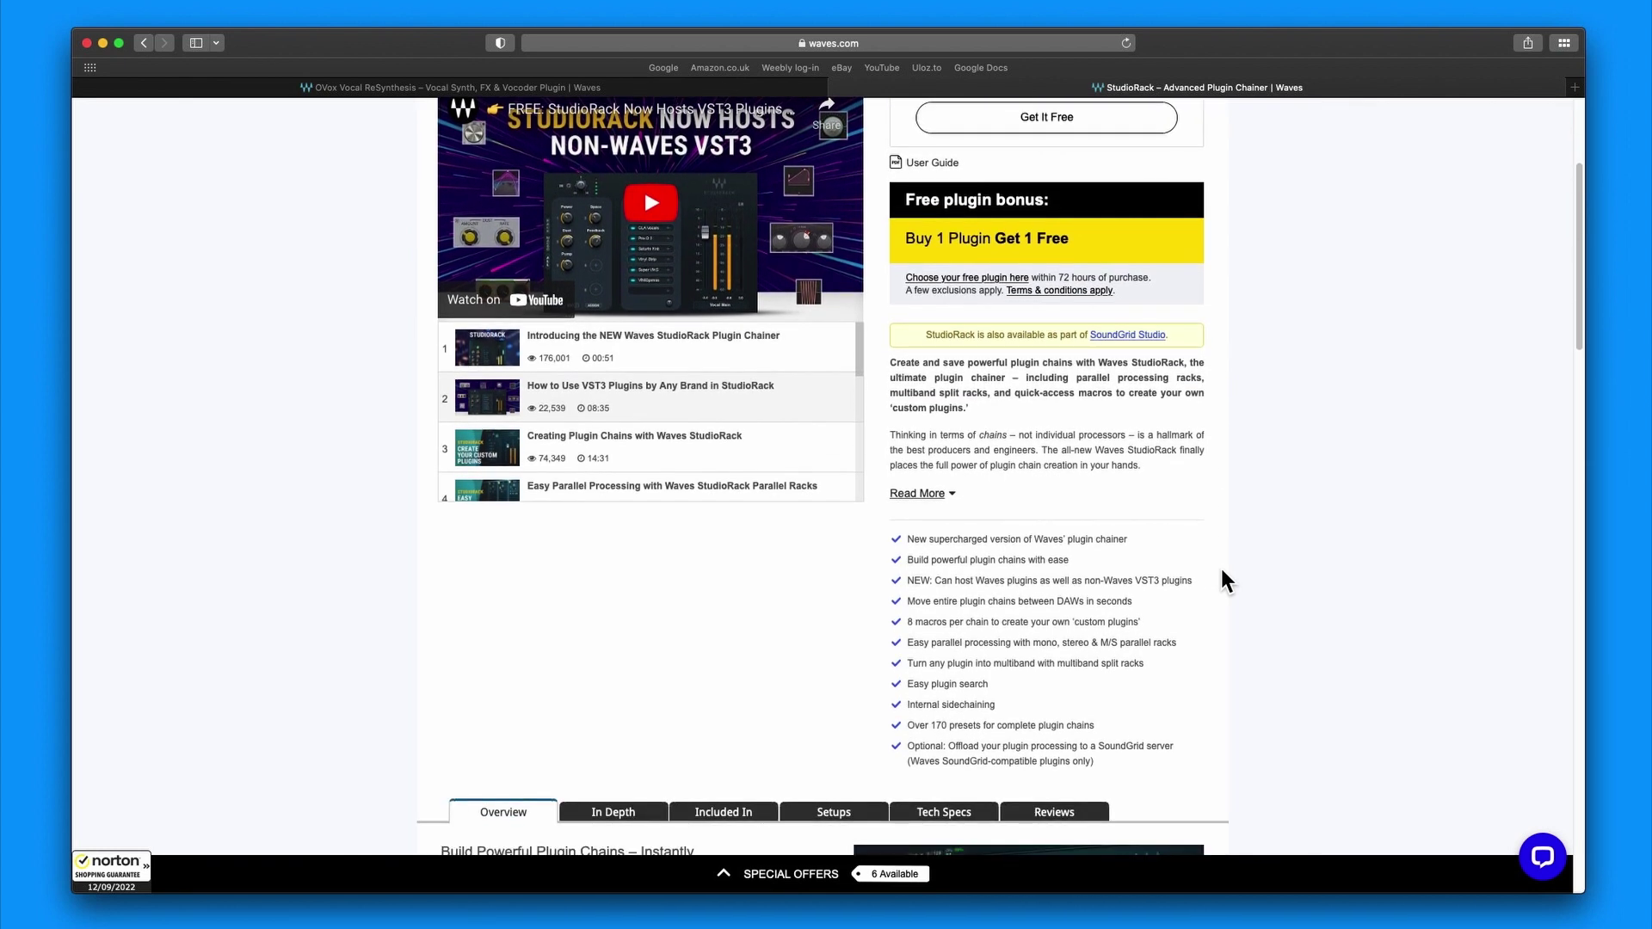
scroll(1222, 570, up, 6)
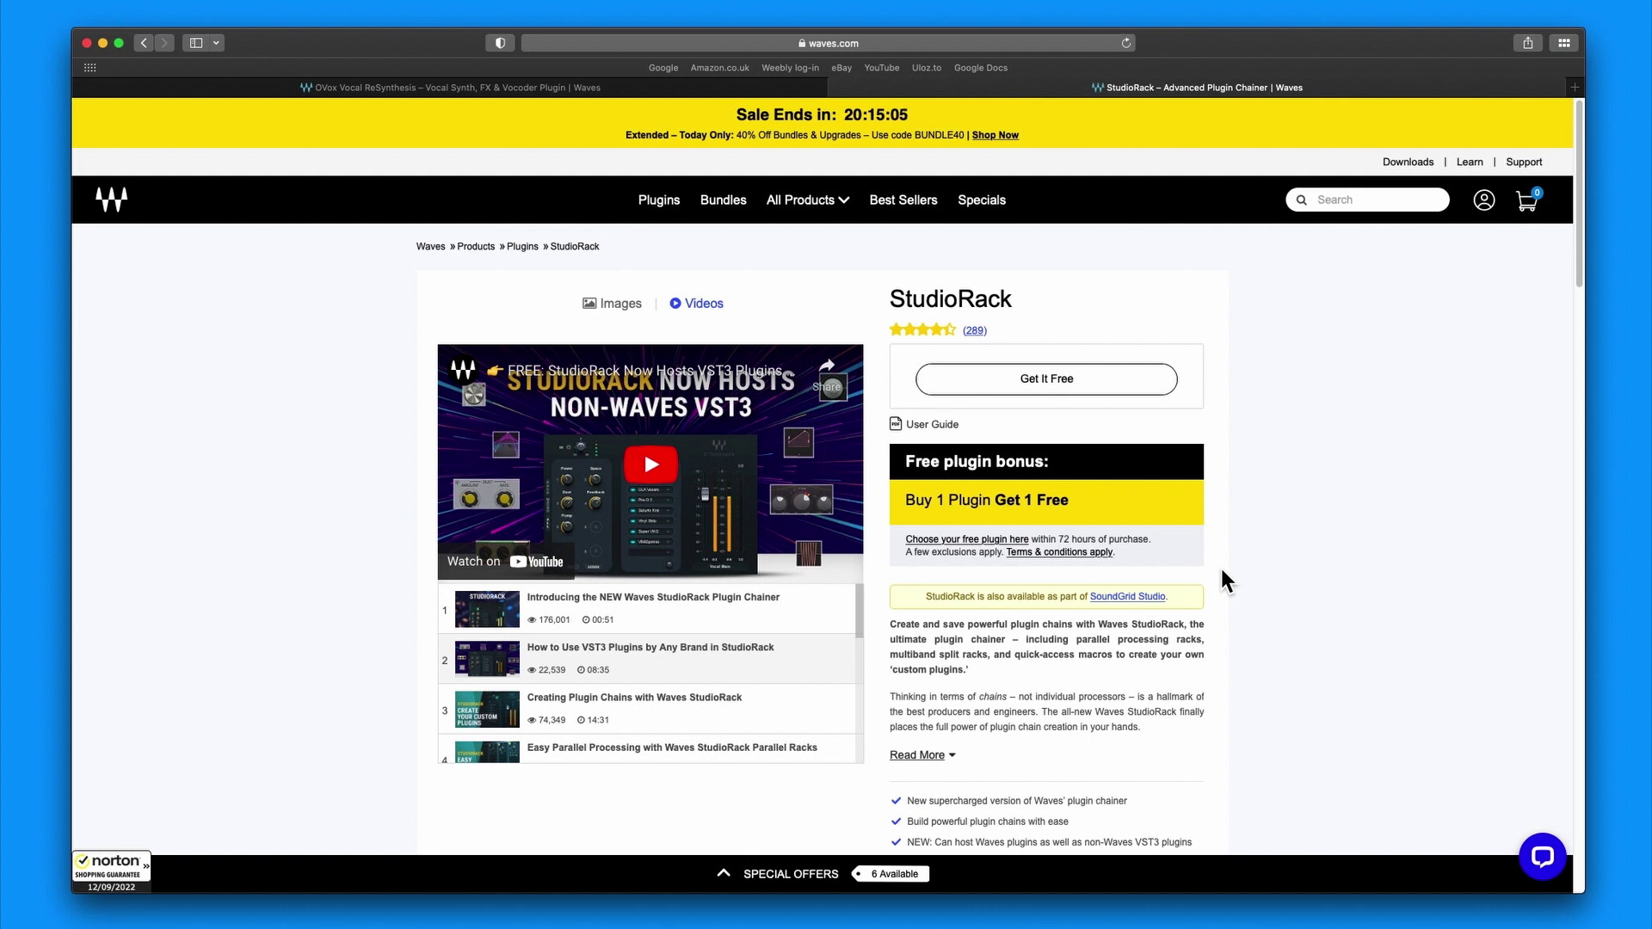
scroll(1220, 565, down, 2)
scroll(1222, 570, down, 5)
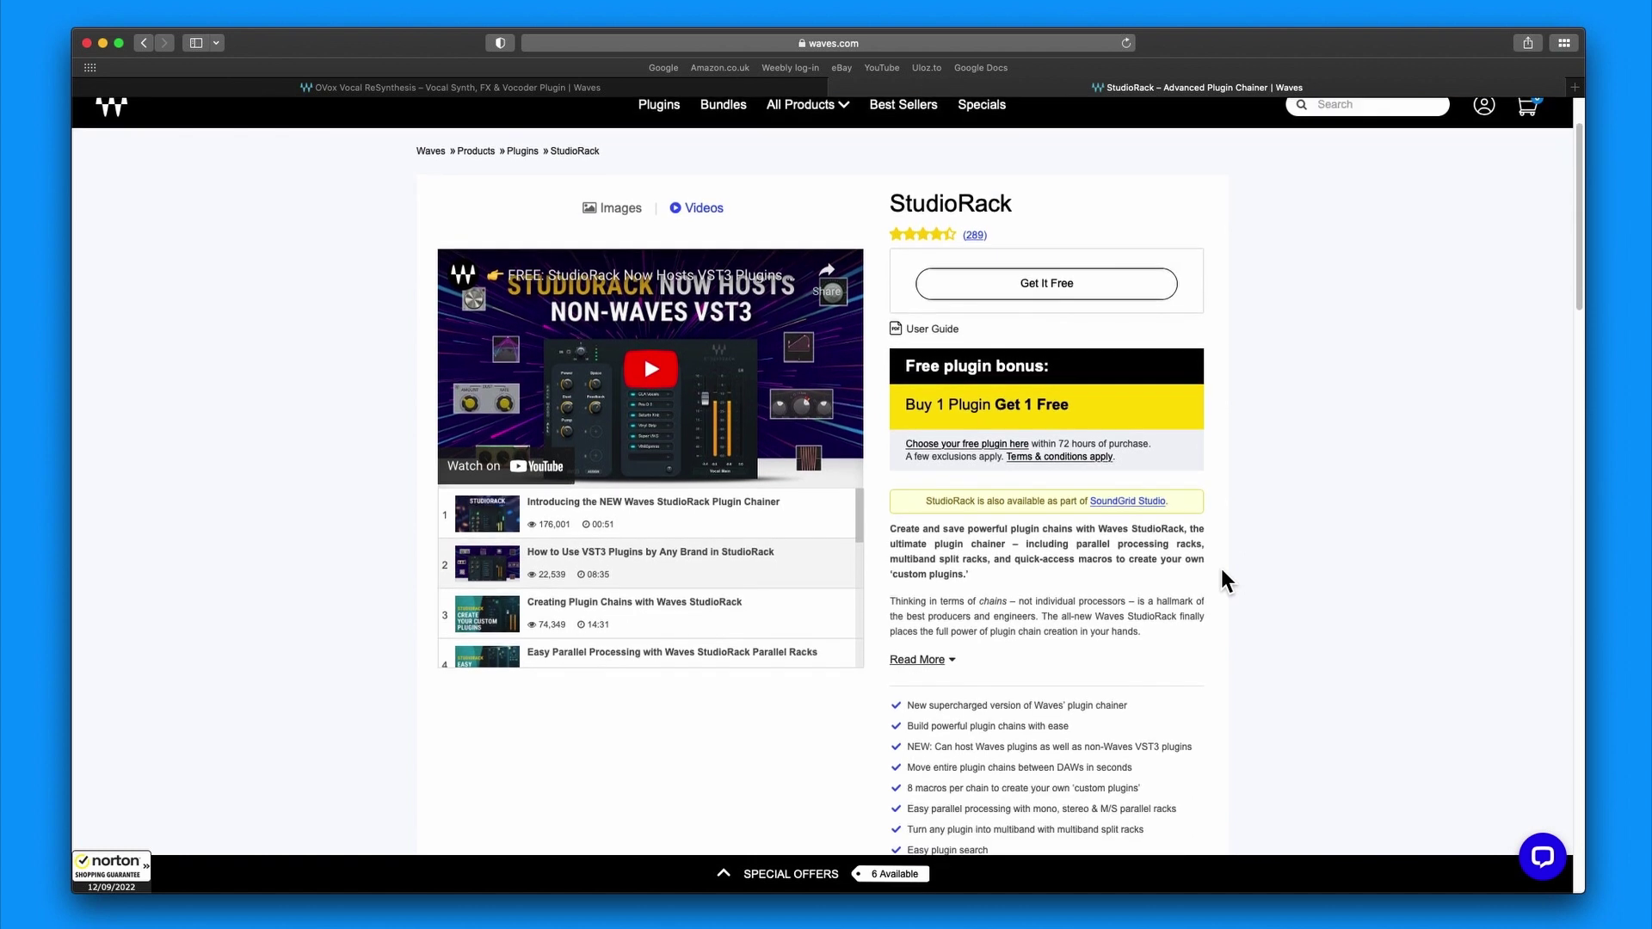
scroll(1221, 568, down, 15)
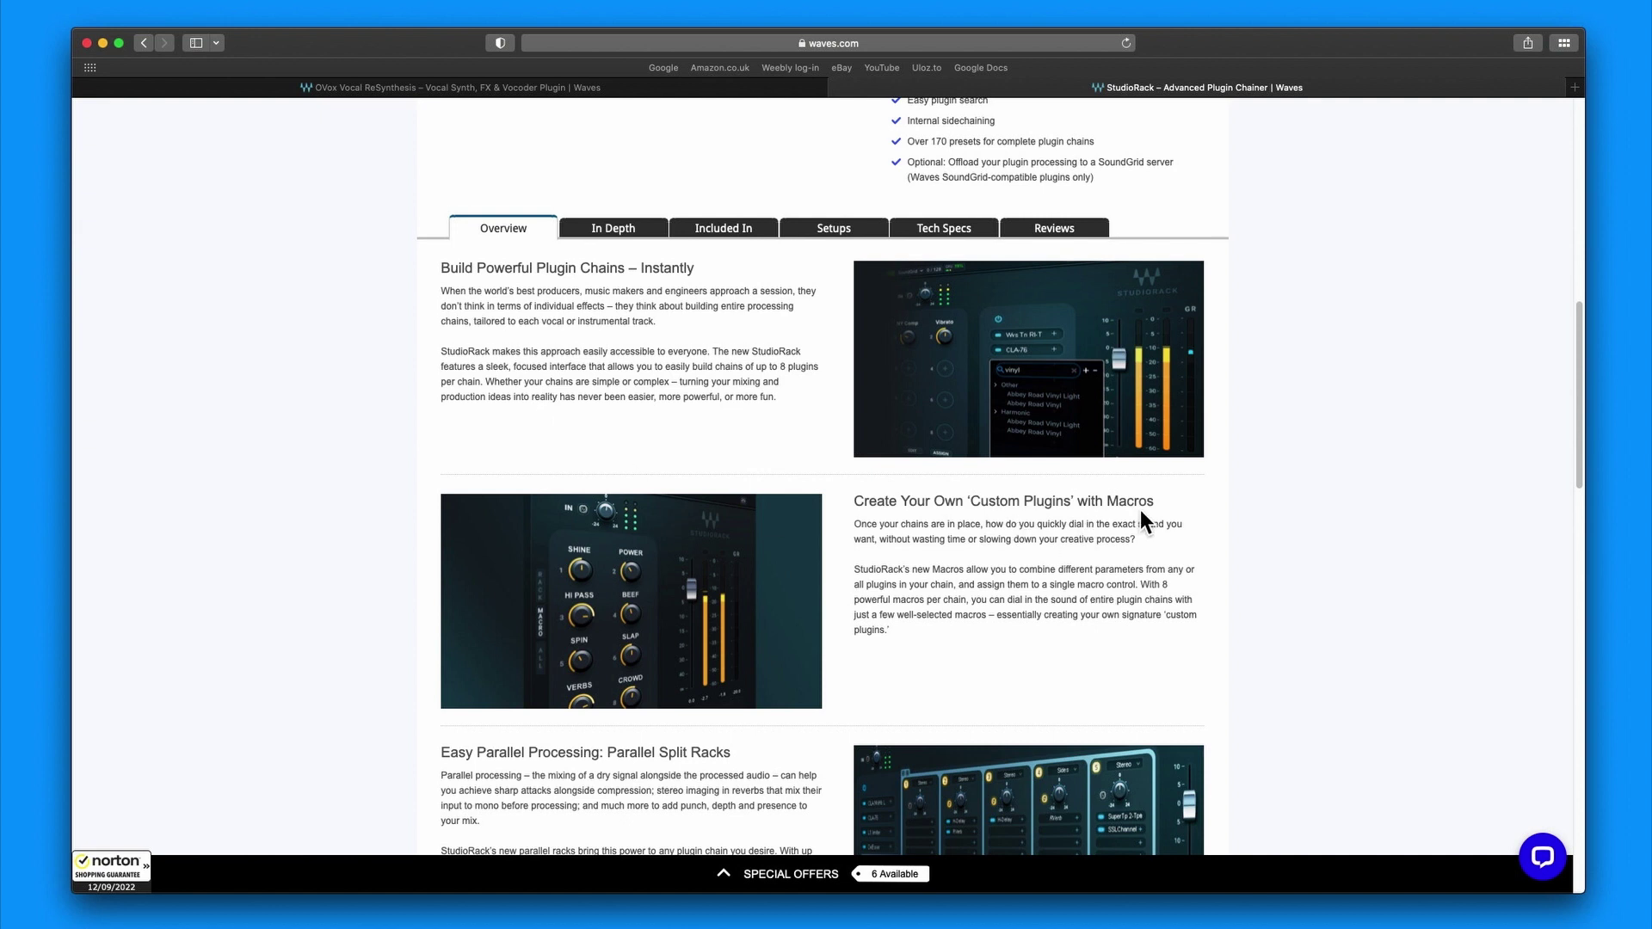
Step: Read the Overview sections on building plugin chains and creating custom plugins with macros
scroll(1140, 510, down, 1)
scroll(1141, 509, down, 1)
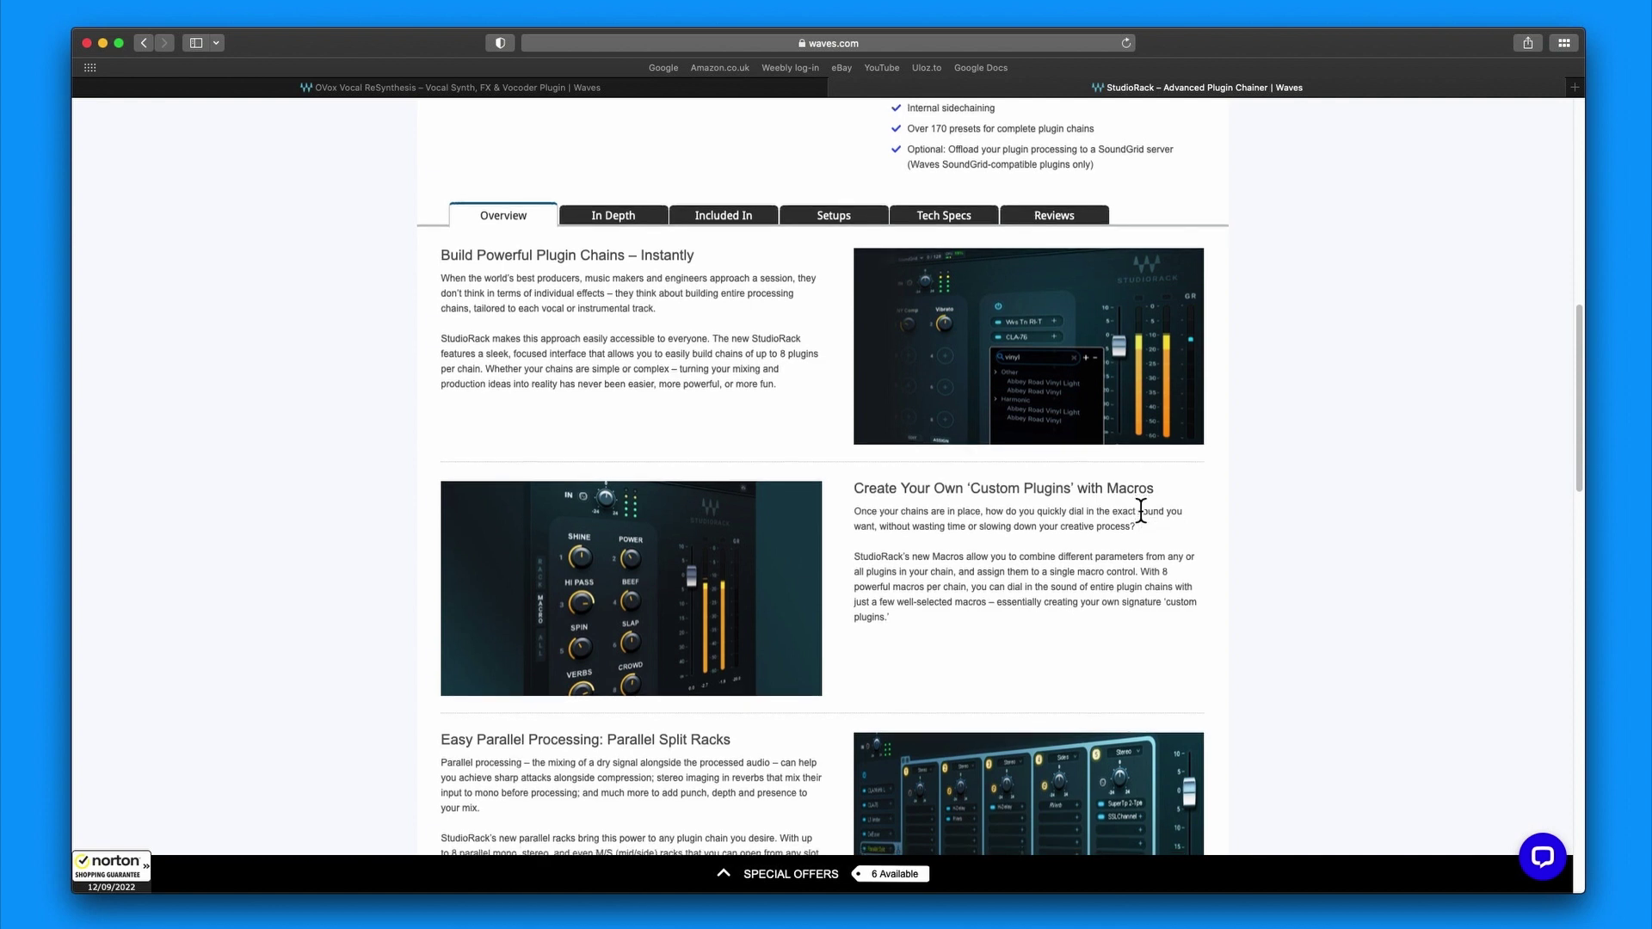
scroll(1141, 526, down, 1)
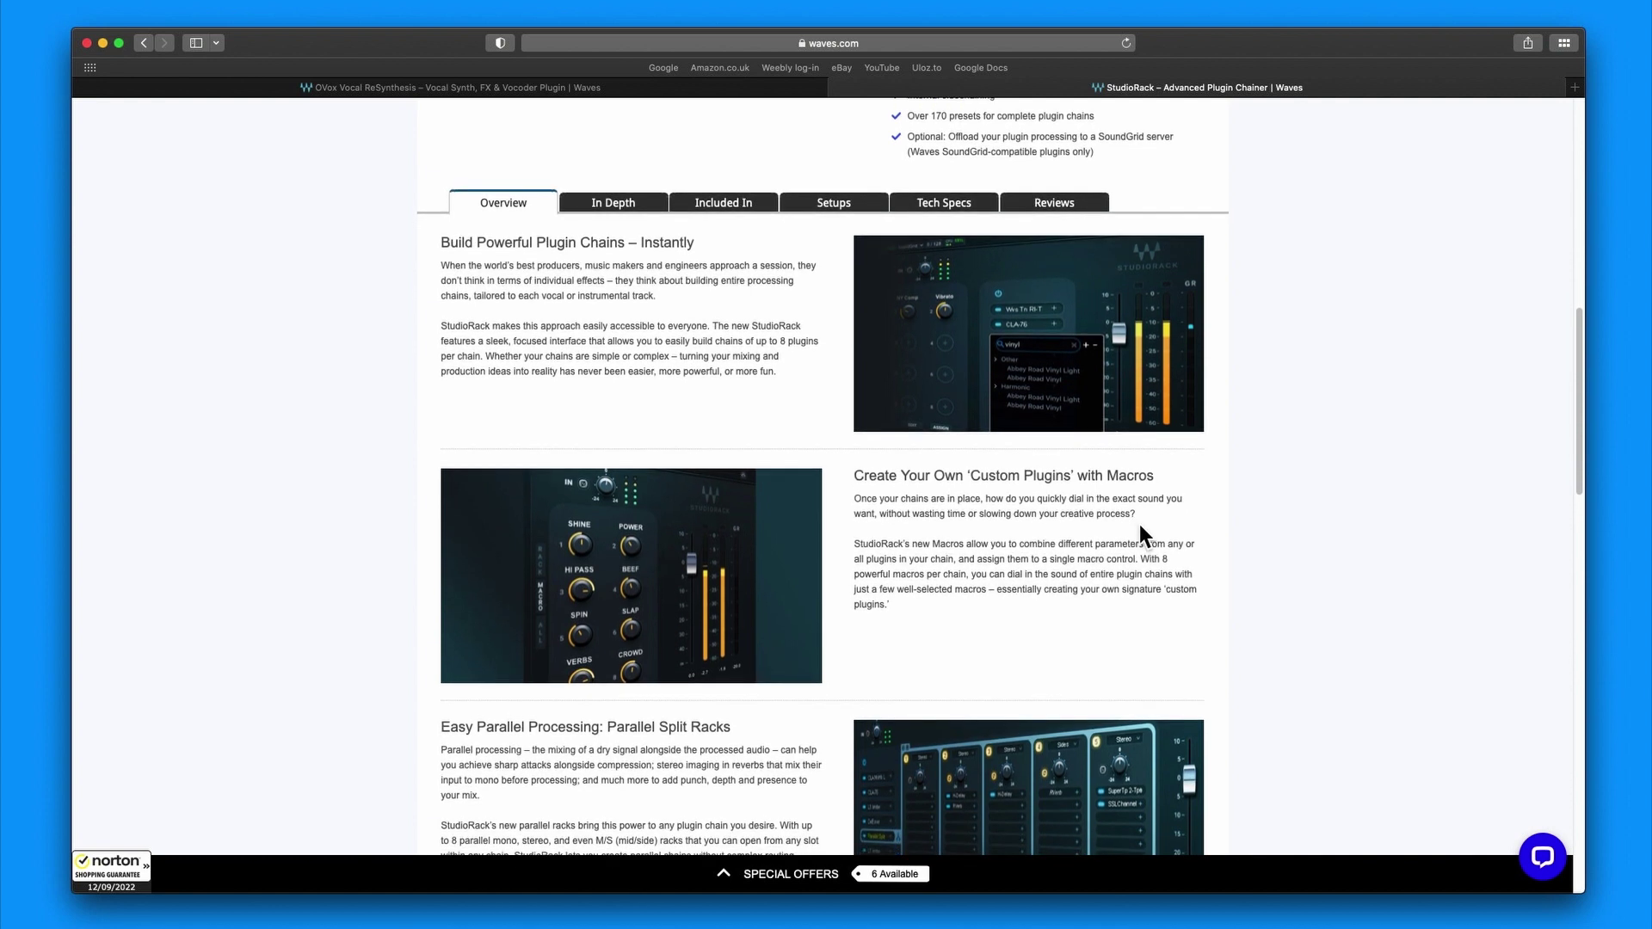
scroll(1141, 526, down, 1)
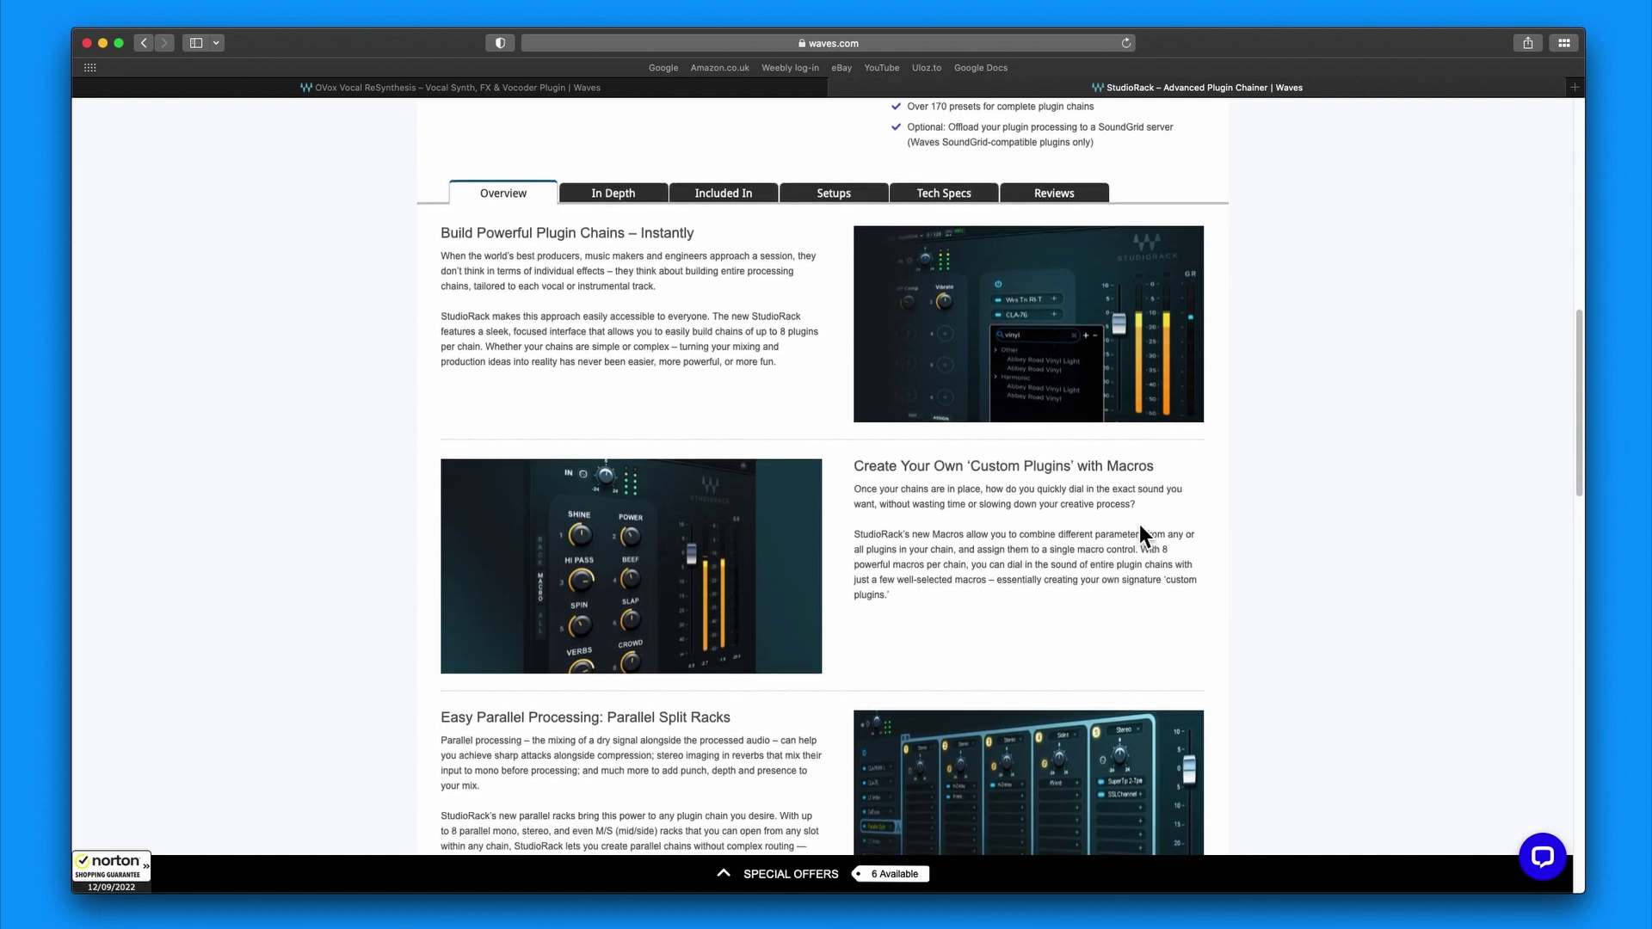
scroll(1141, 527, down, 1)
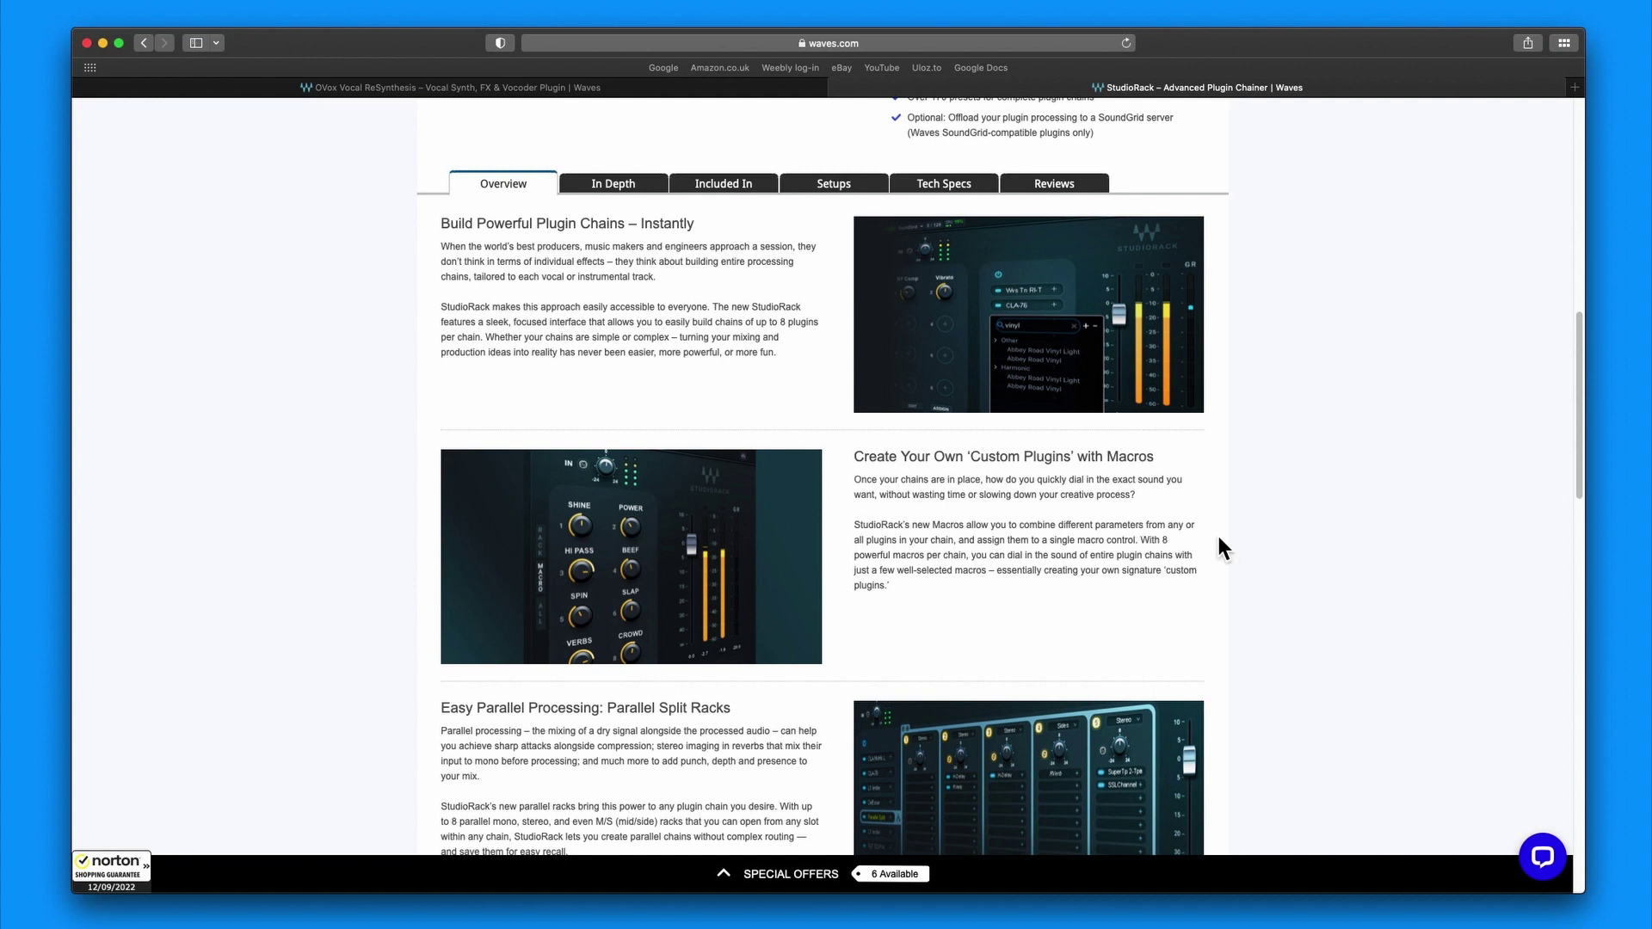
scroll(1218, 538, down, 1)
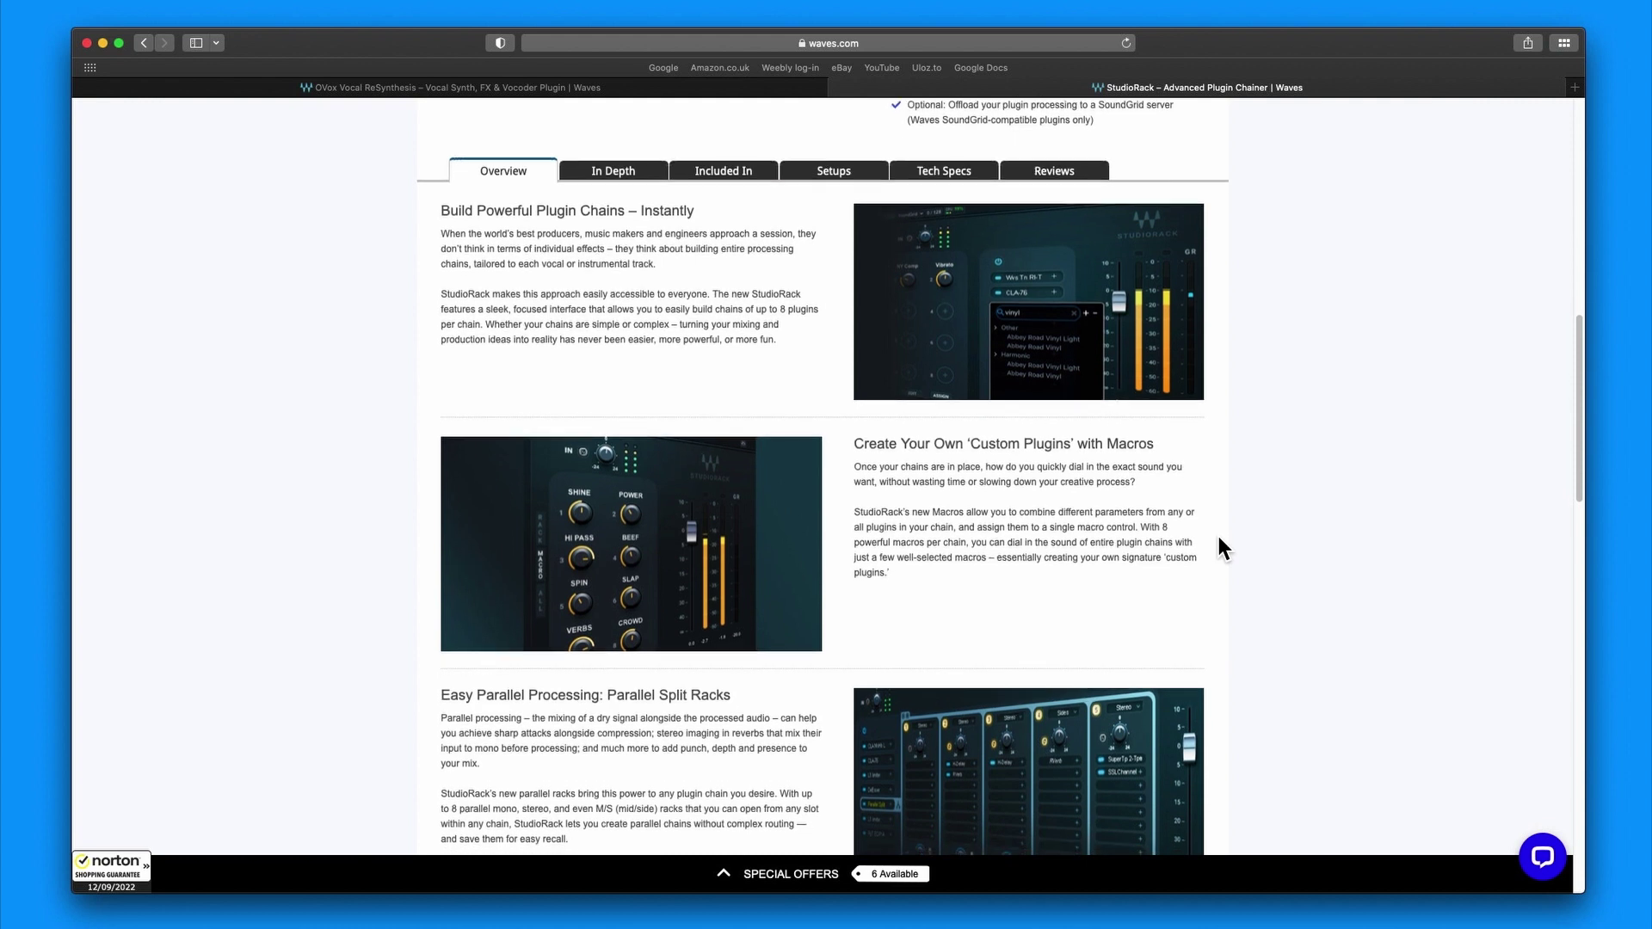
scroll(1219, 538, down, 3)
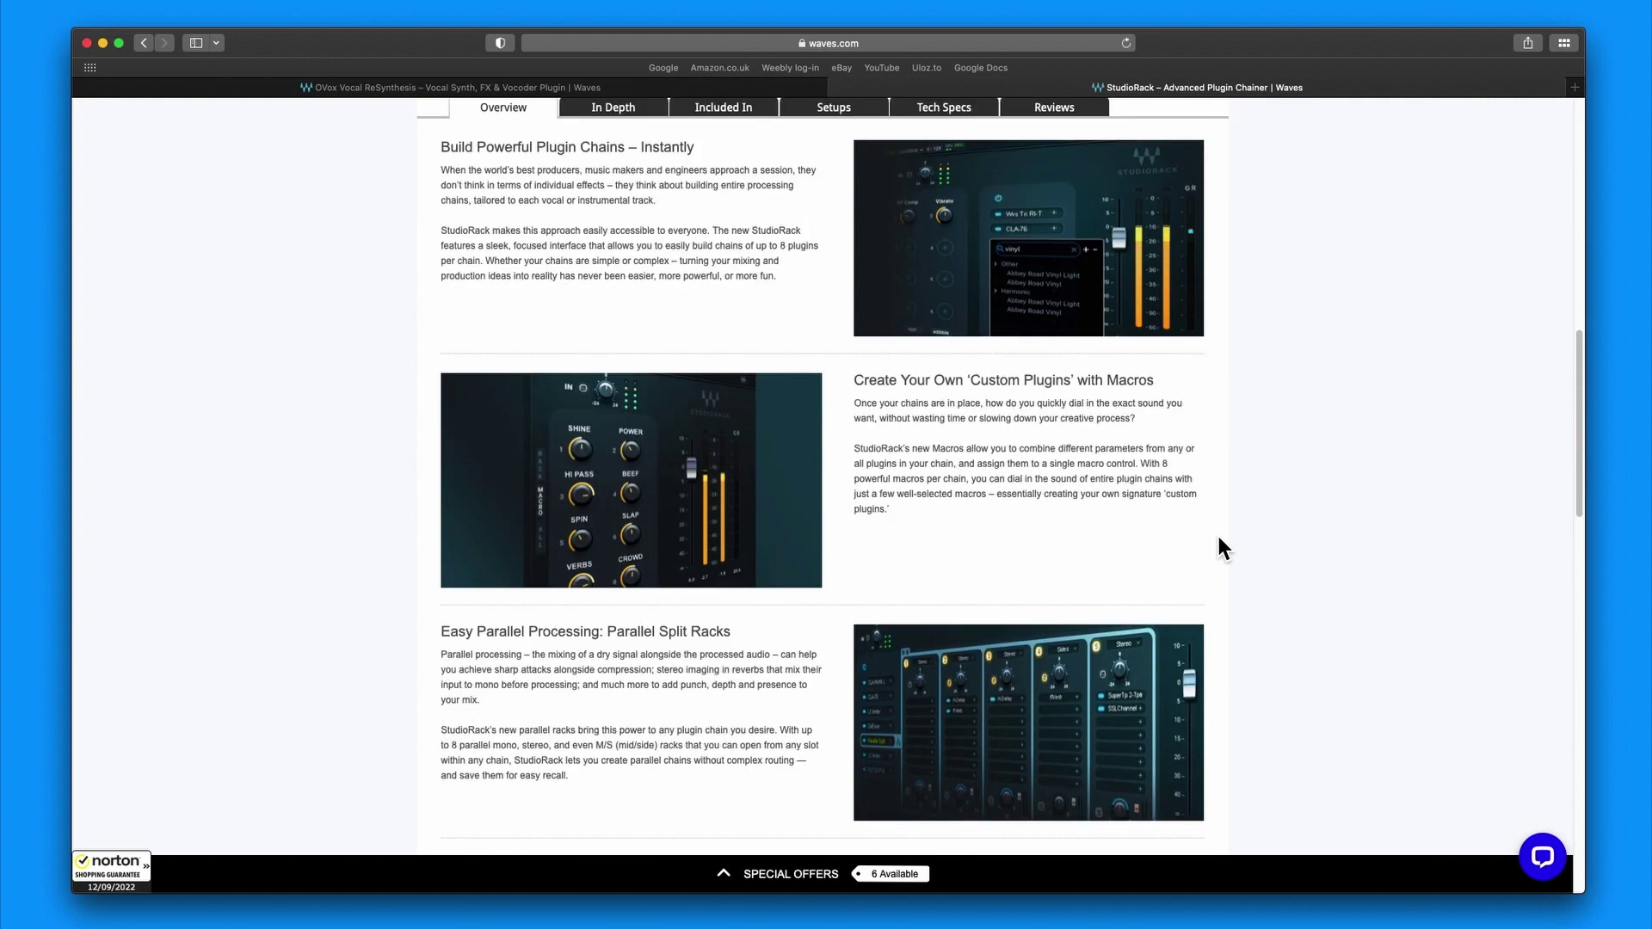
scroll(1218, 537, down, 1)
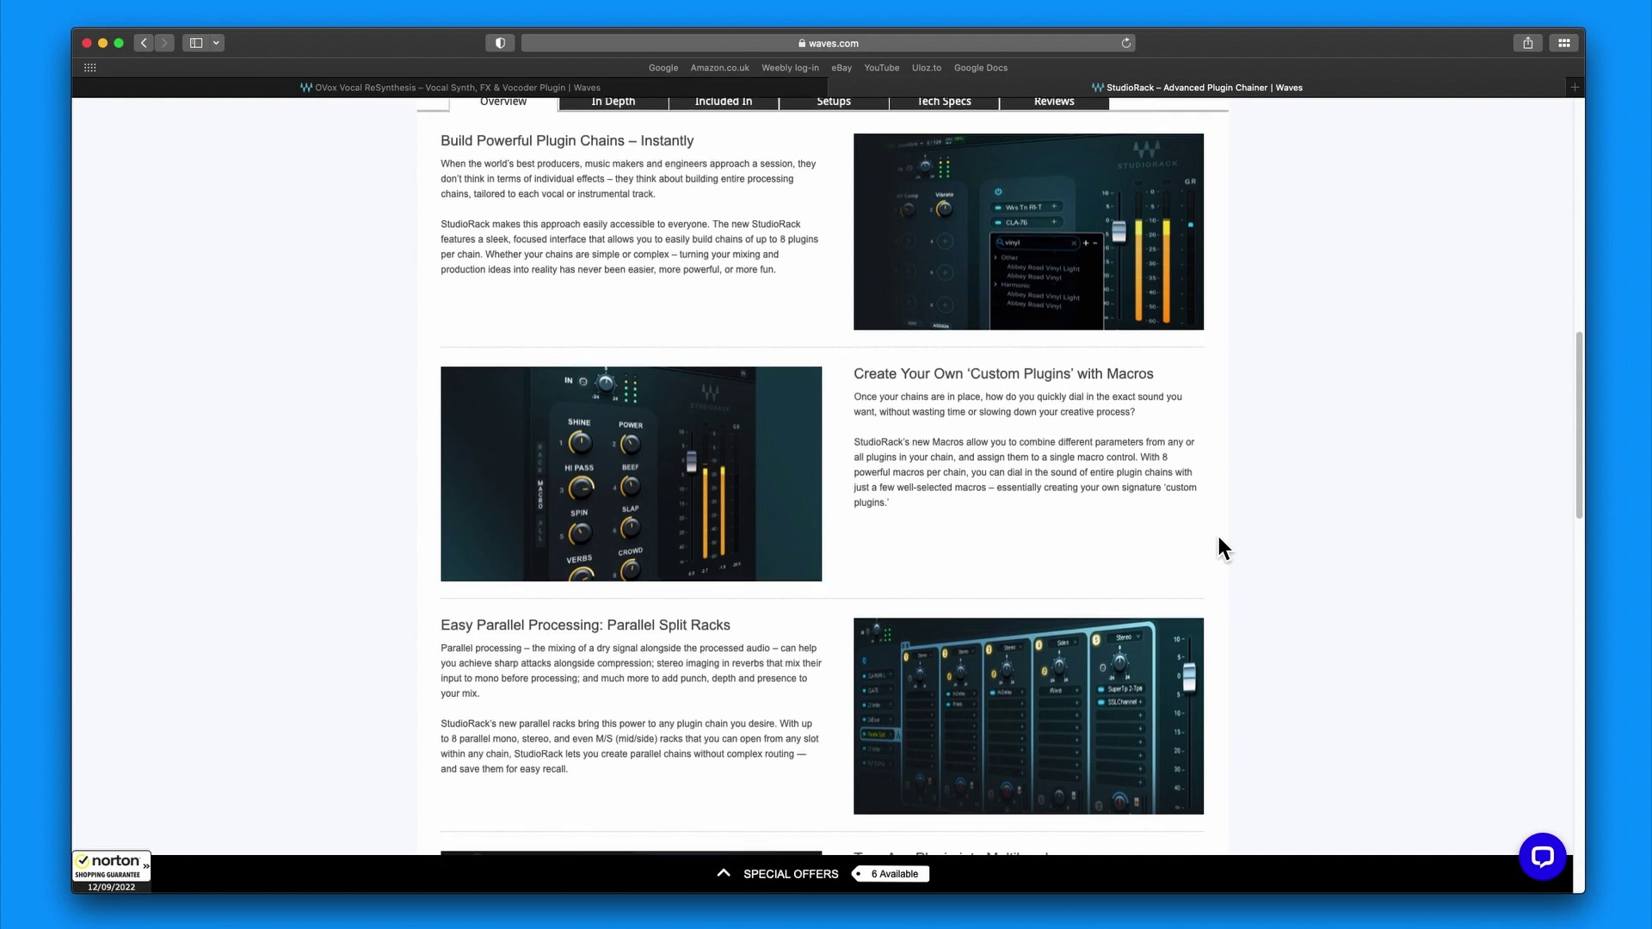
scroll(1221, 547, down, 1)
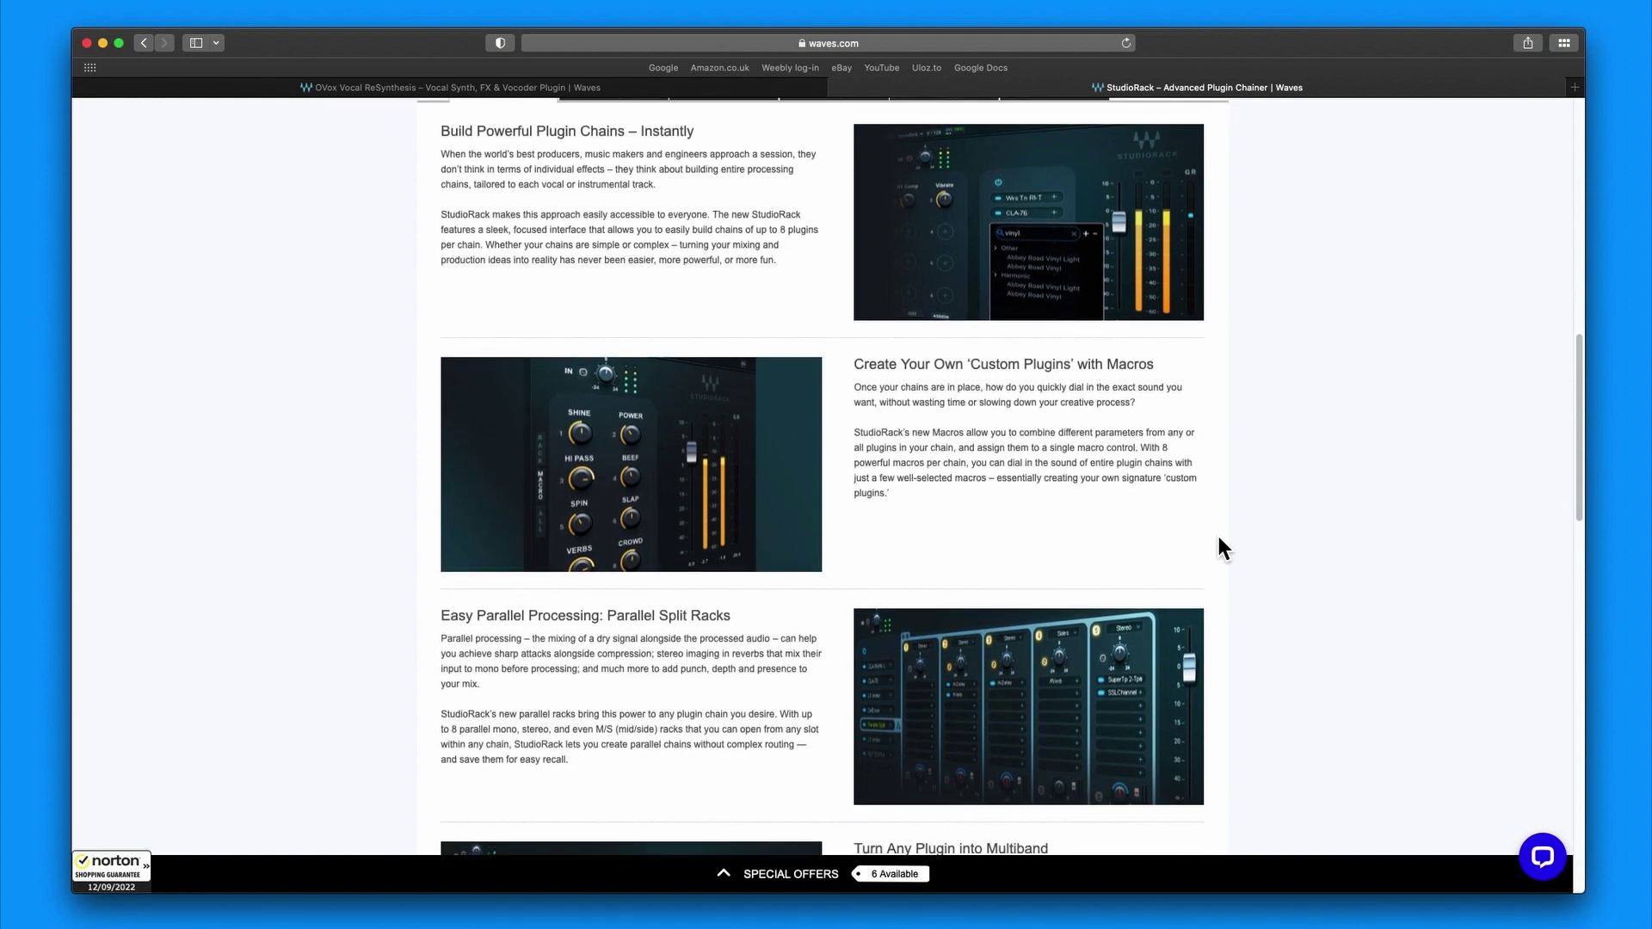
Step: Read the Overview sections on parallel split racks, multiband processing and moving chains between DAWs, then return to the page's beginning
scroll(1219, 538, down, 2)
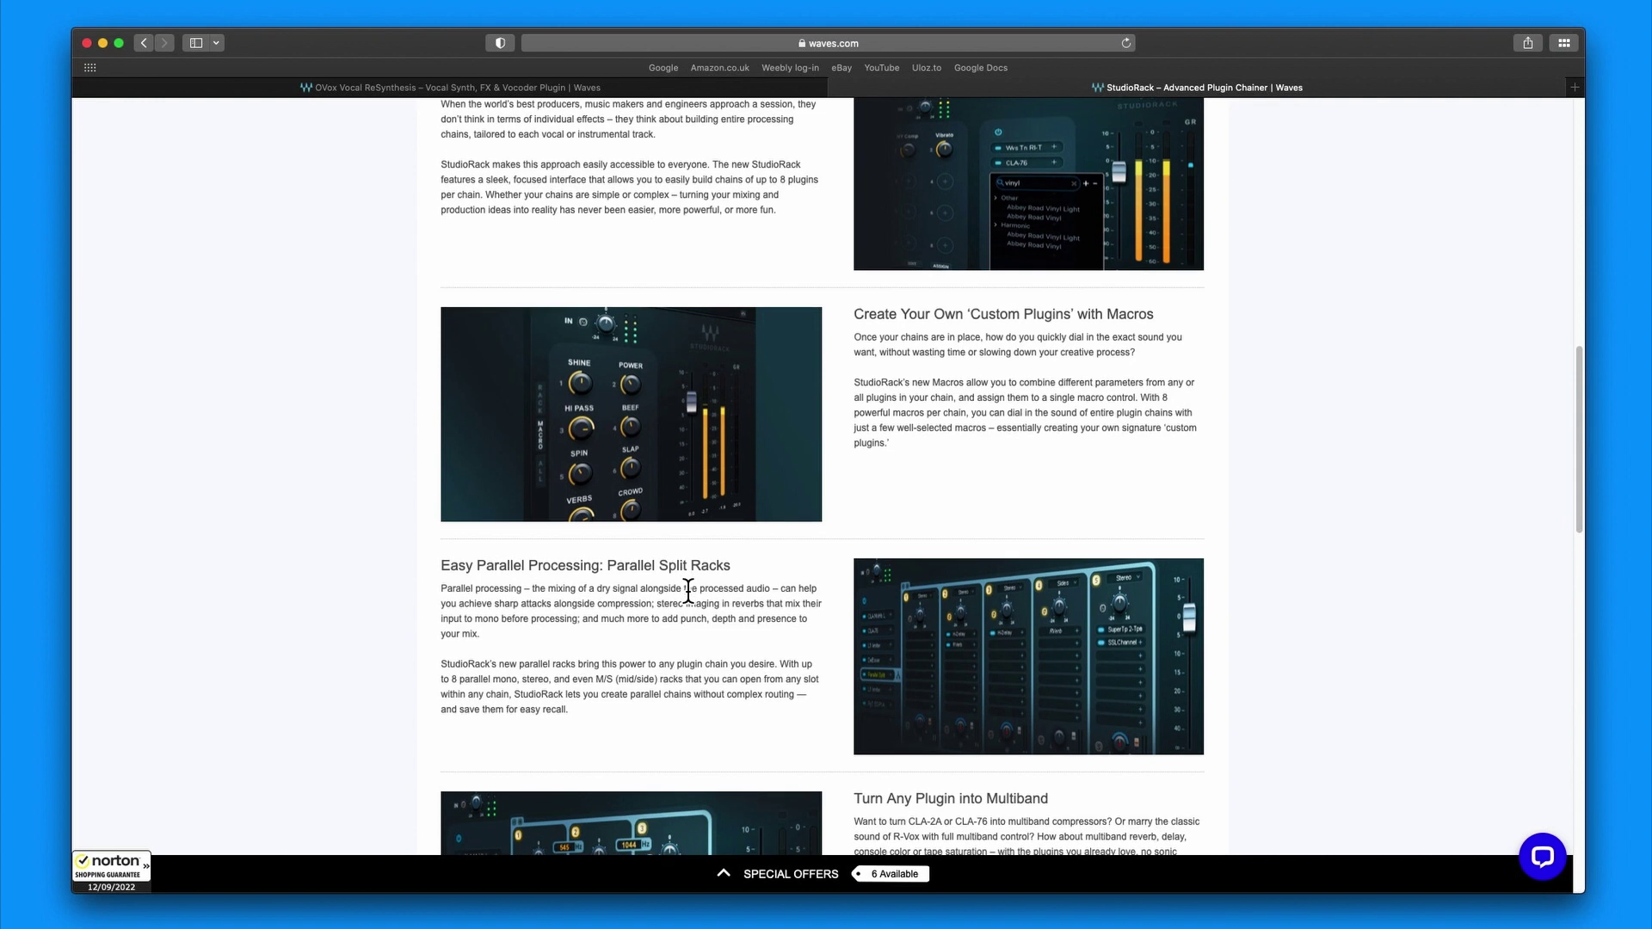
scroll(689, 591, down, 1)
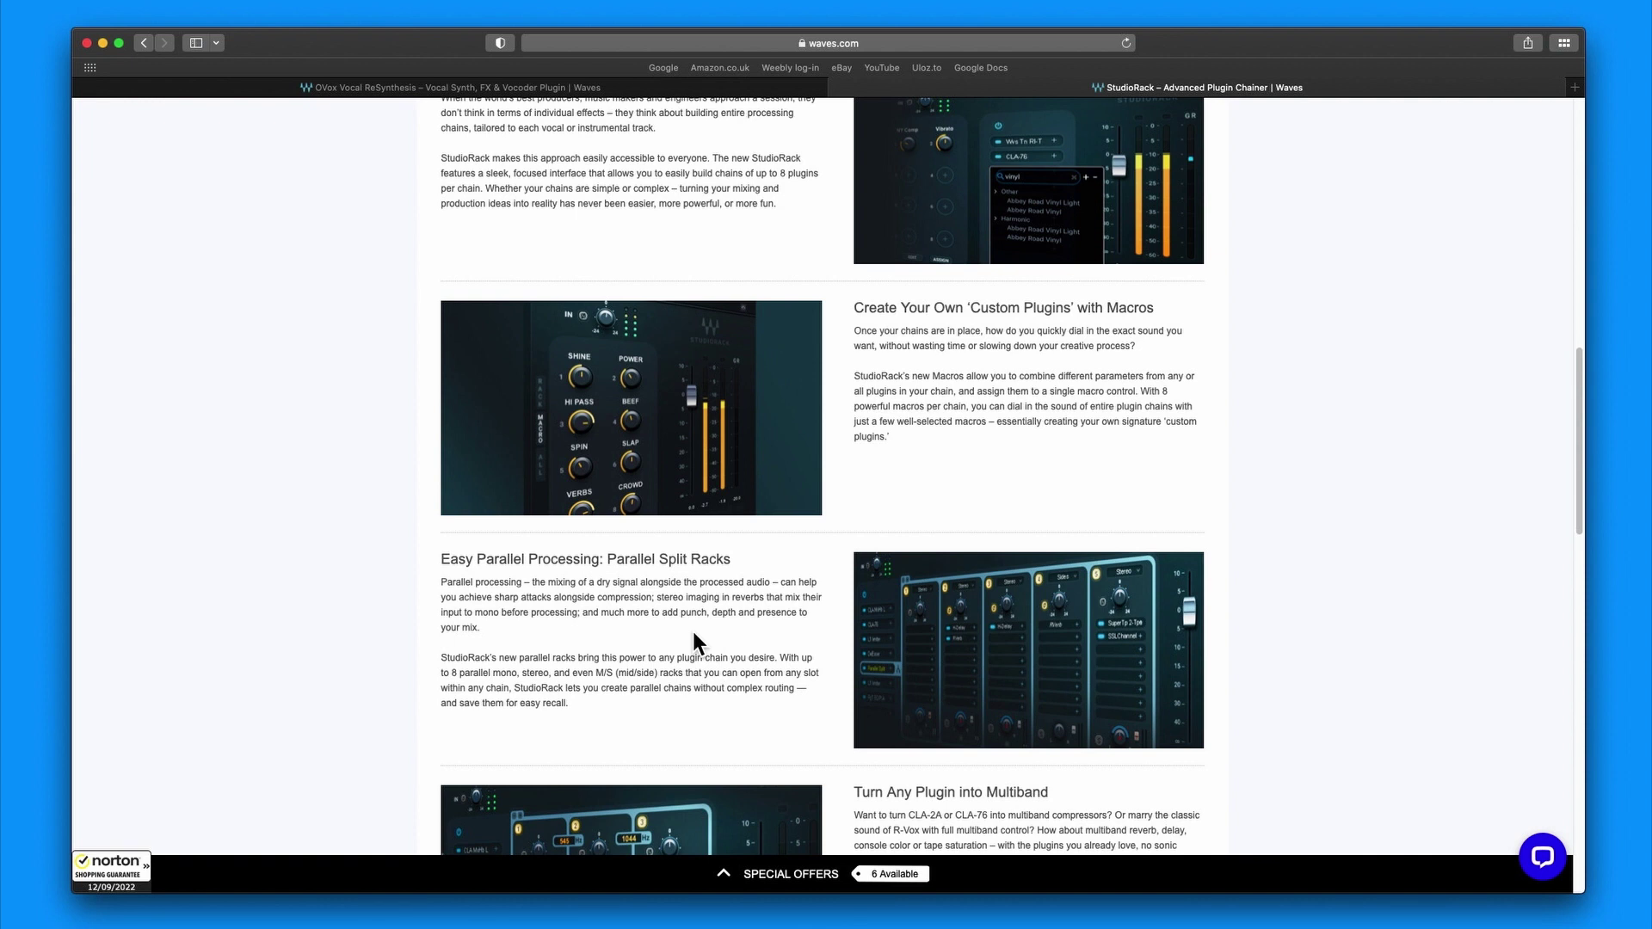
scroll(771, 627, down, 1)
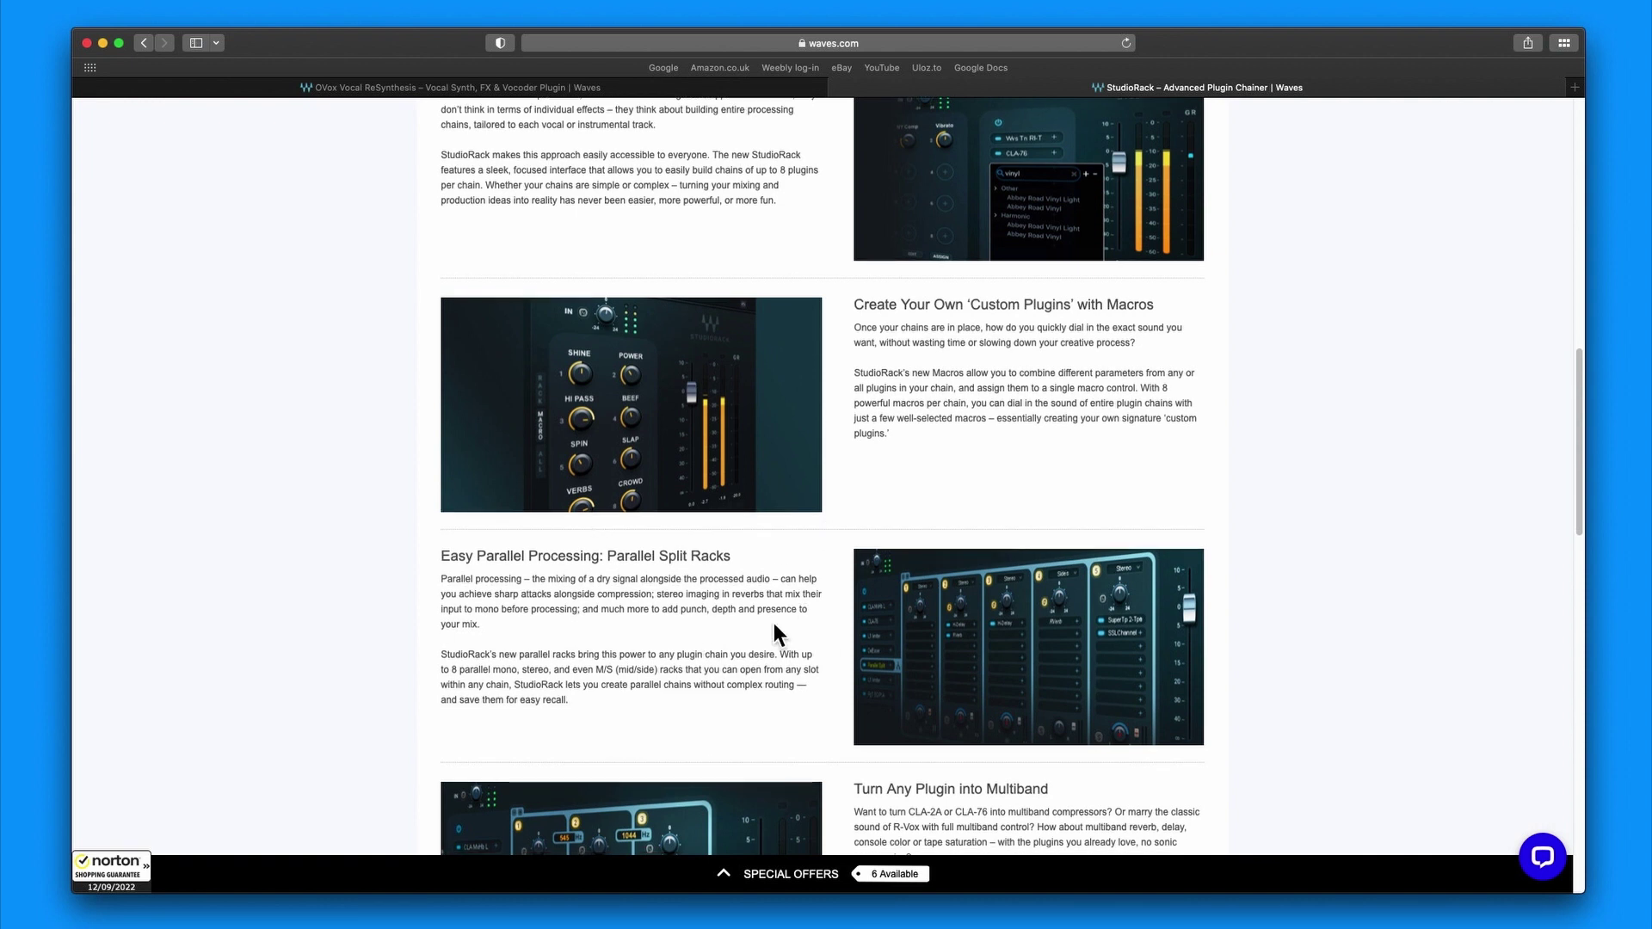
scroll(746, 628, down, 3)
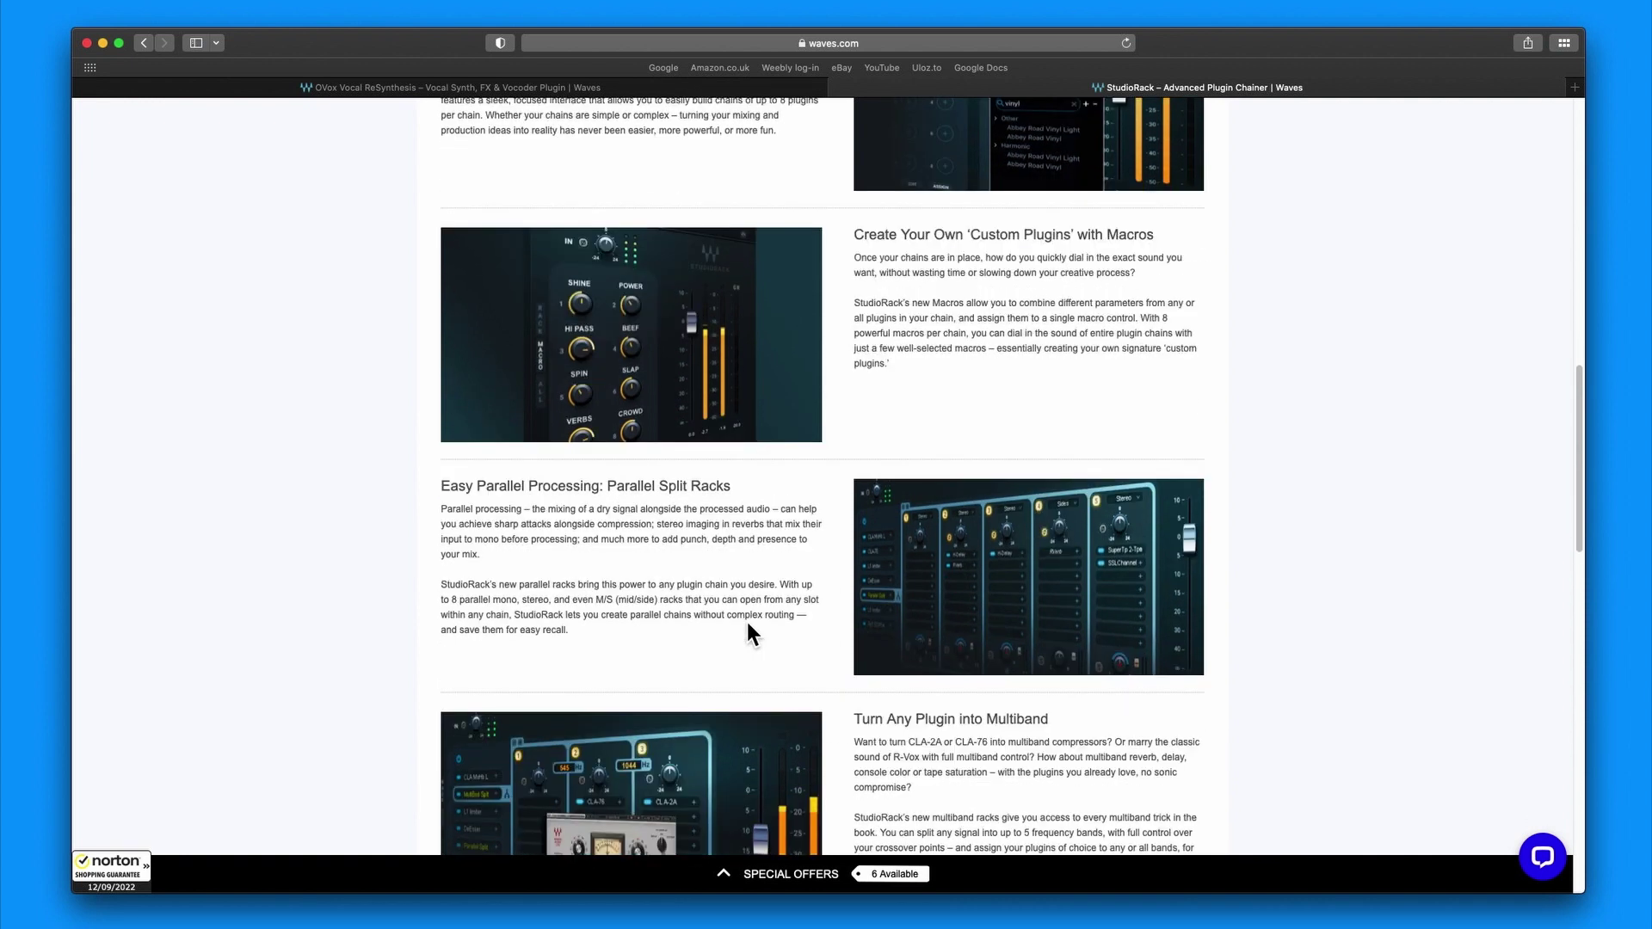
scroll(747, 628, down, 5)
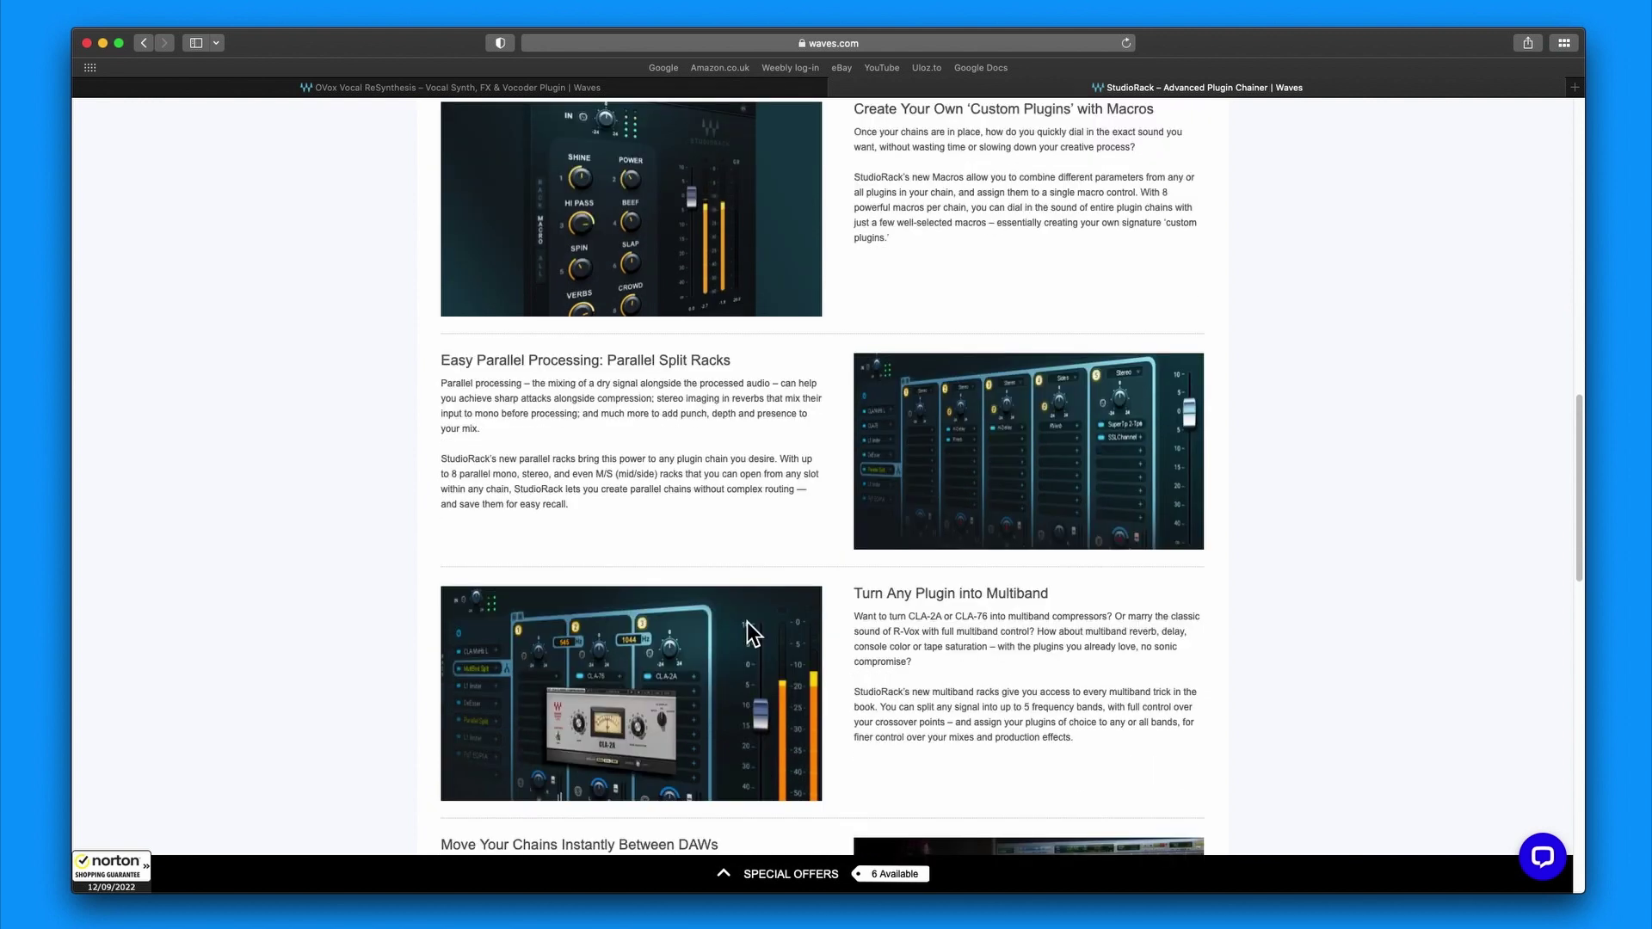
scroll(747, 622, down, 1)
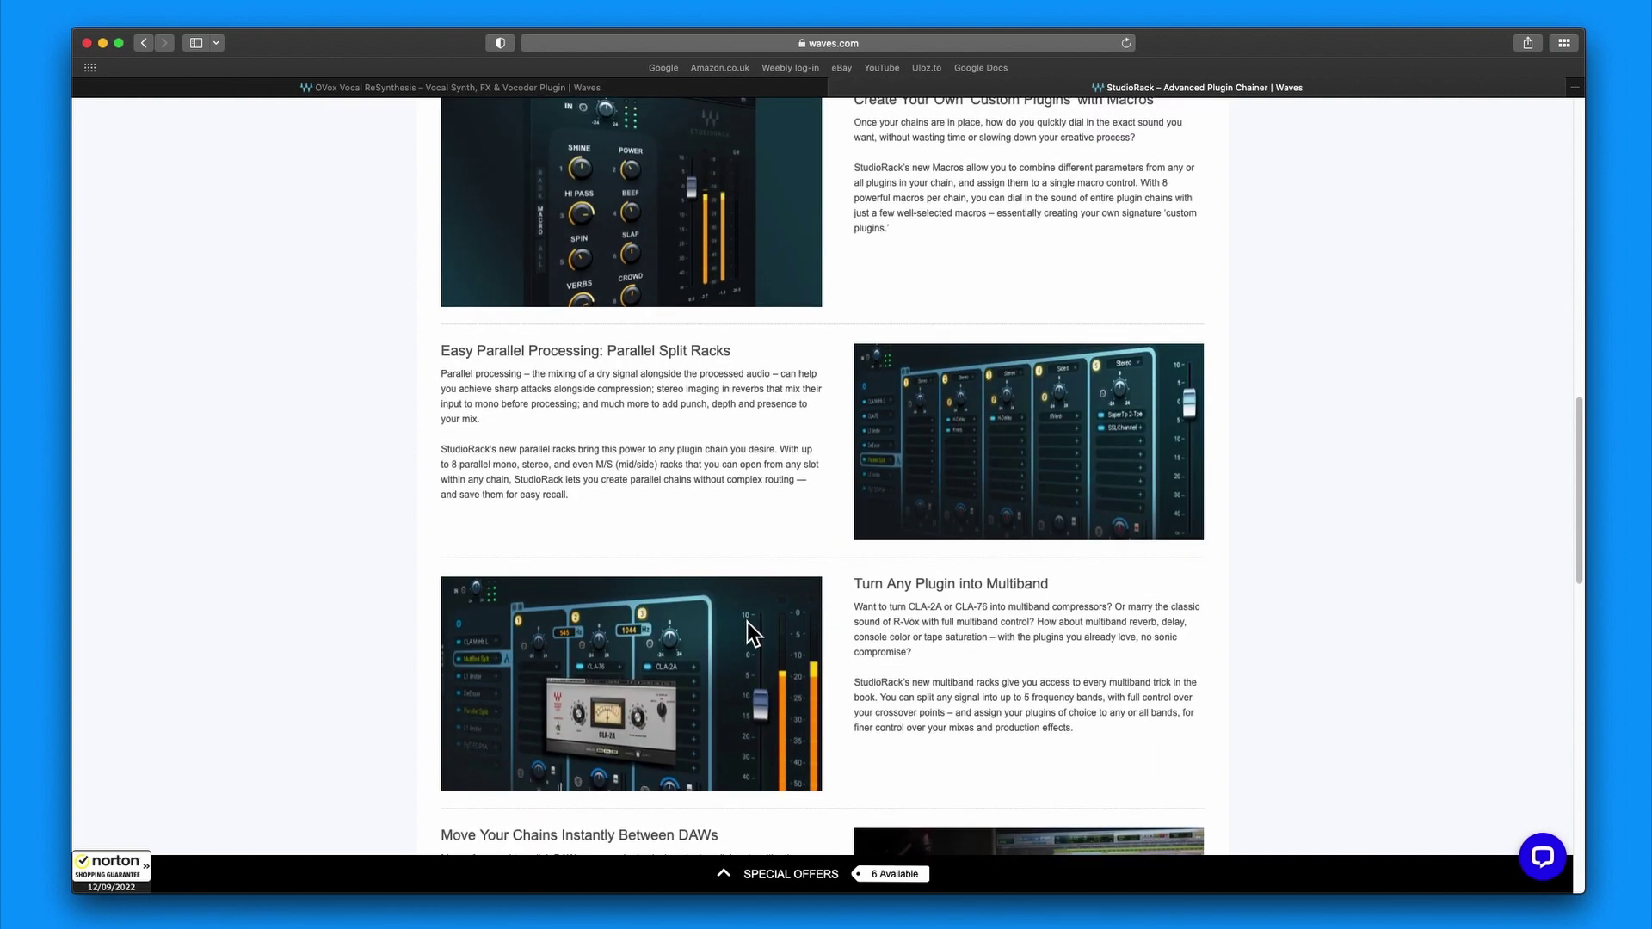
scroll(747, 622, down, 1)
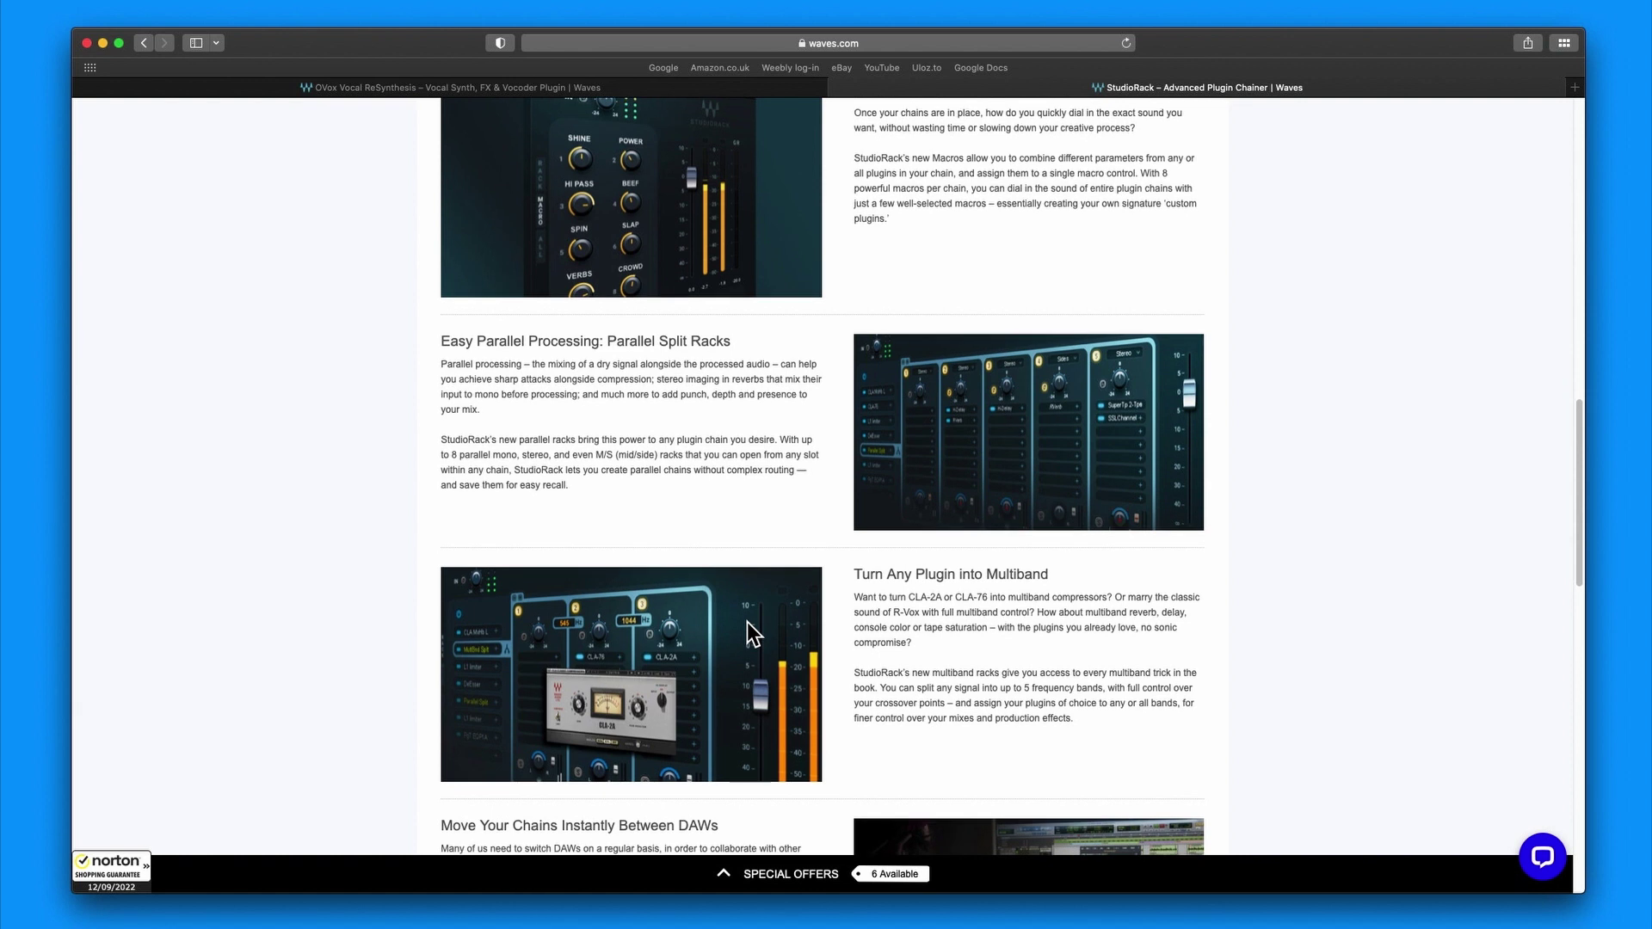
scroll(747, 622, down, 4)
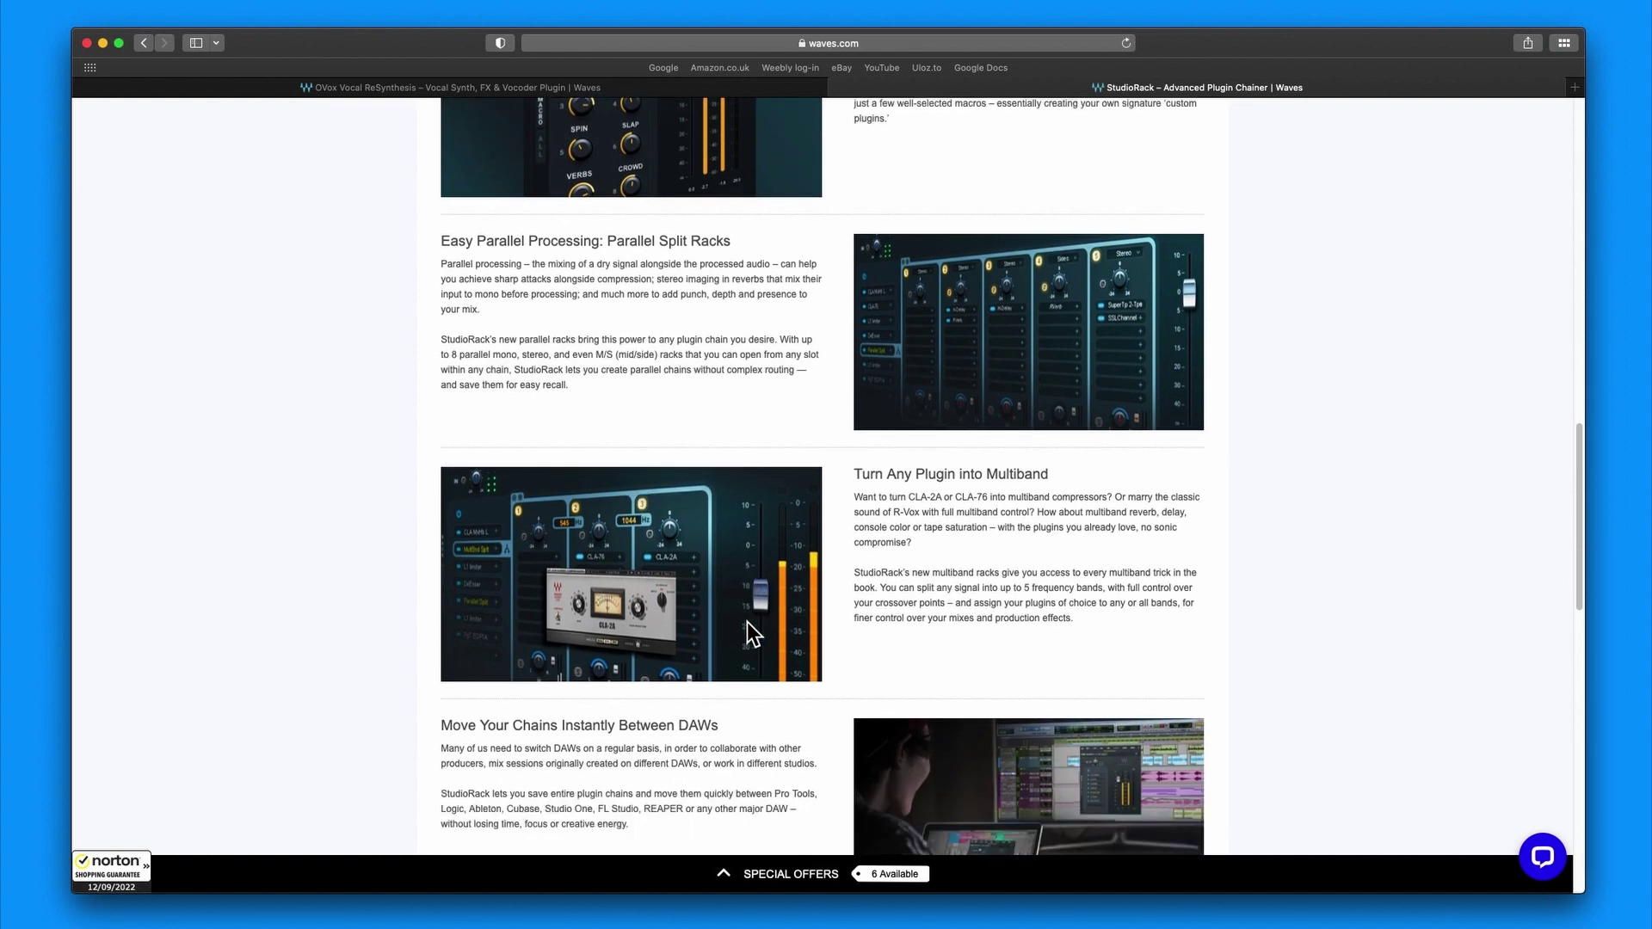
scroll(747, 622, down, 3)
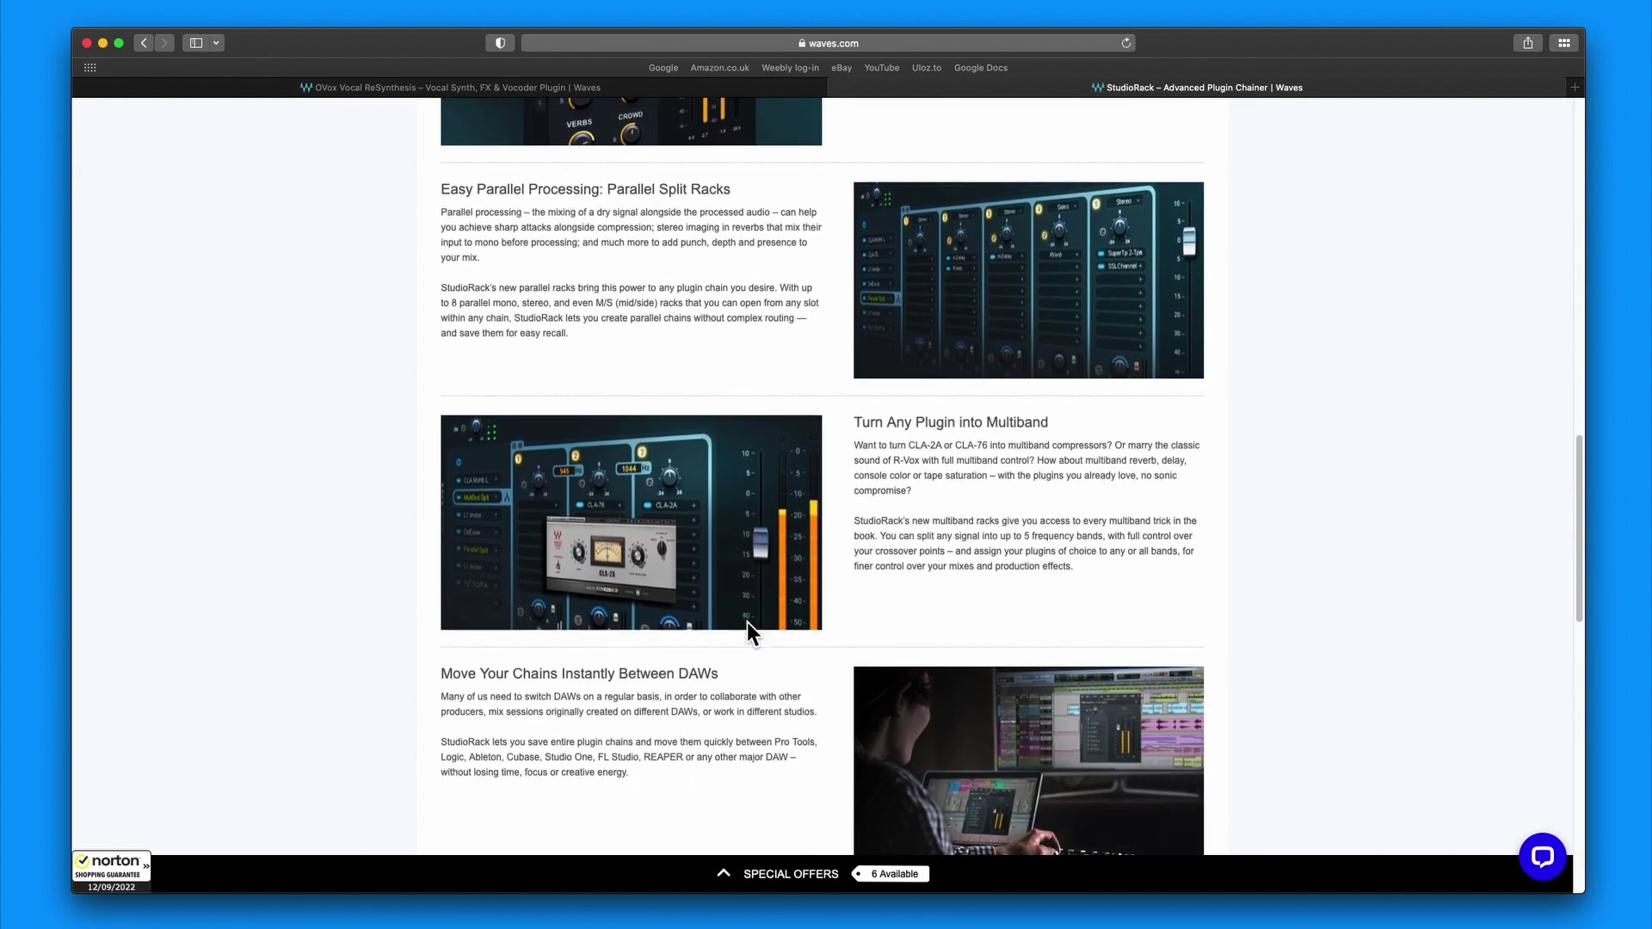
scroll(747, 623, down, 3)
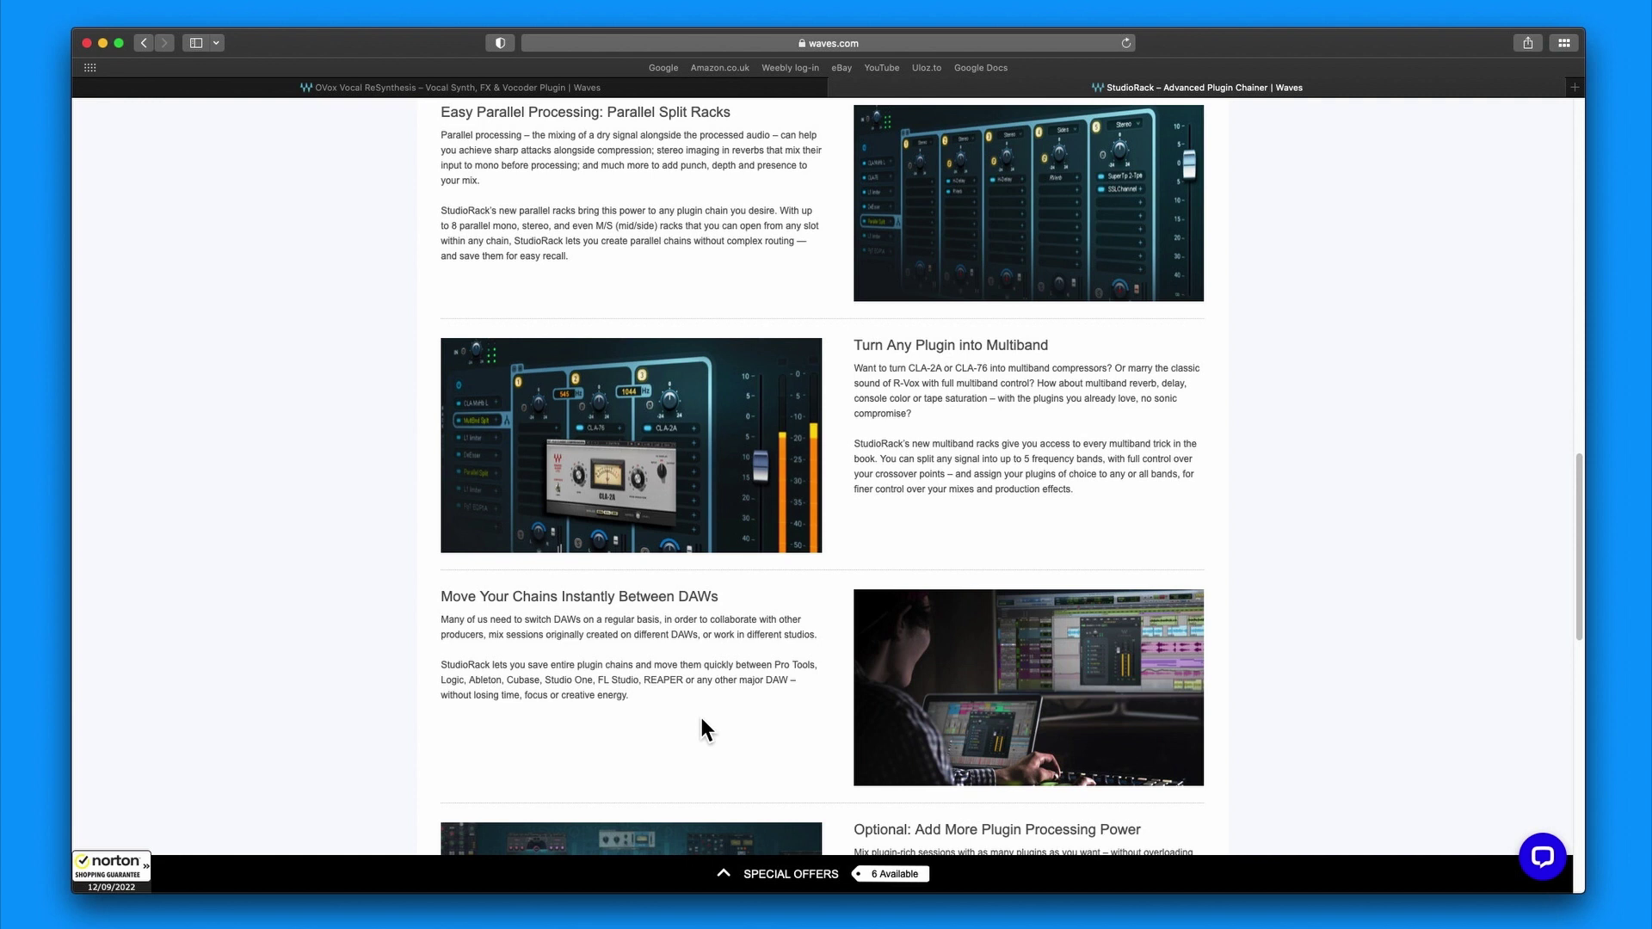
scroll(712, 826, up, 20)
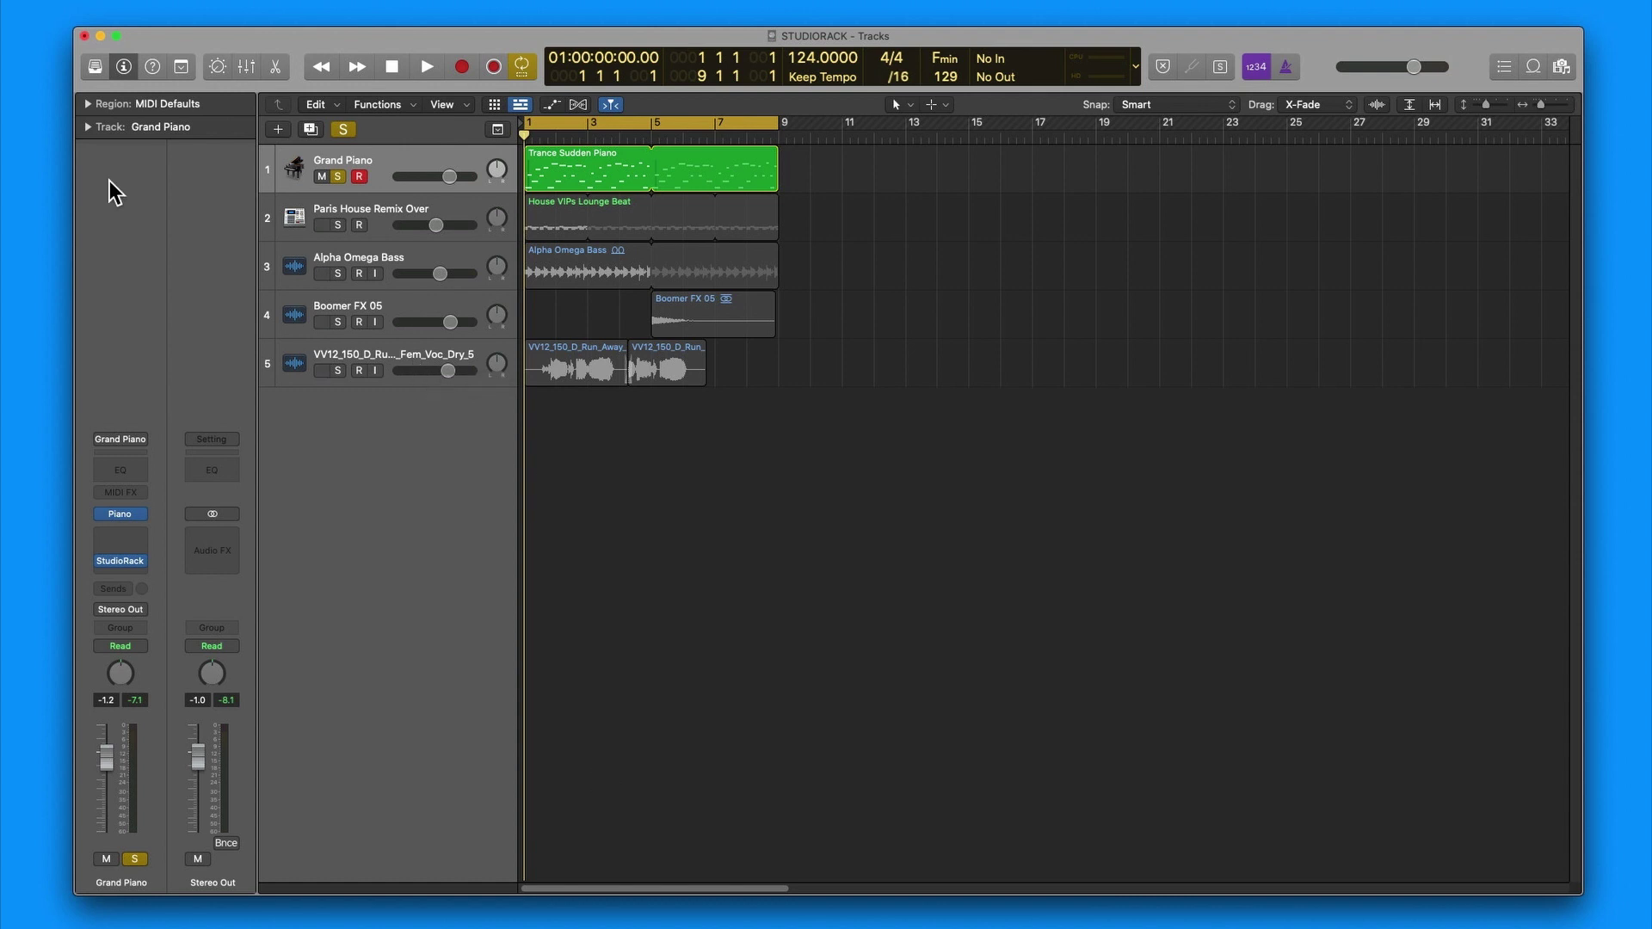
Step: In the Logic Pro STUDIORACK project, inspect the channel strips of the Paris House Remix Over, Alpha Omega Bass and Grand Piano tracks, finishing on Grand Piano
click(367, 214)
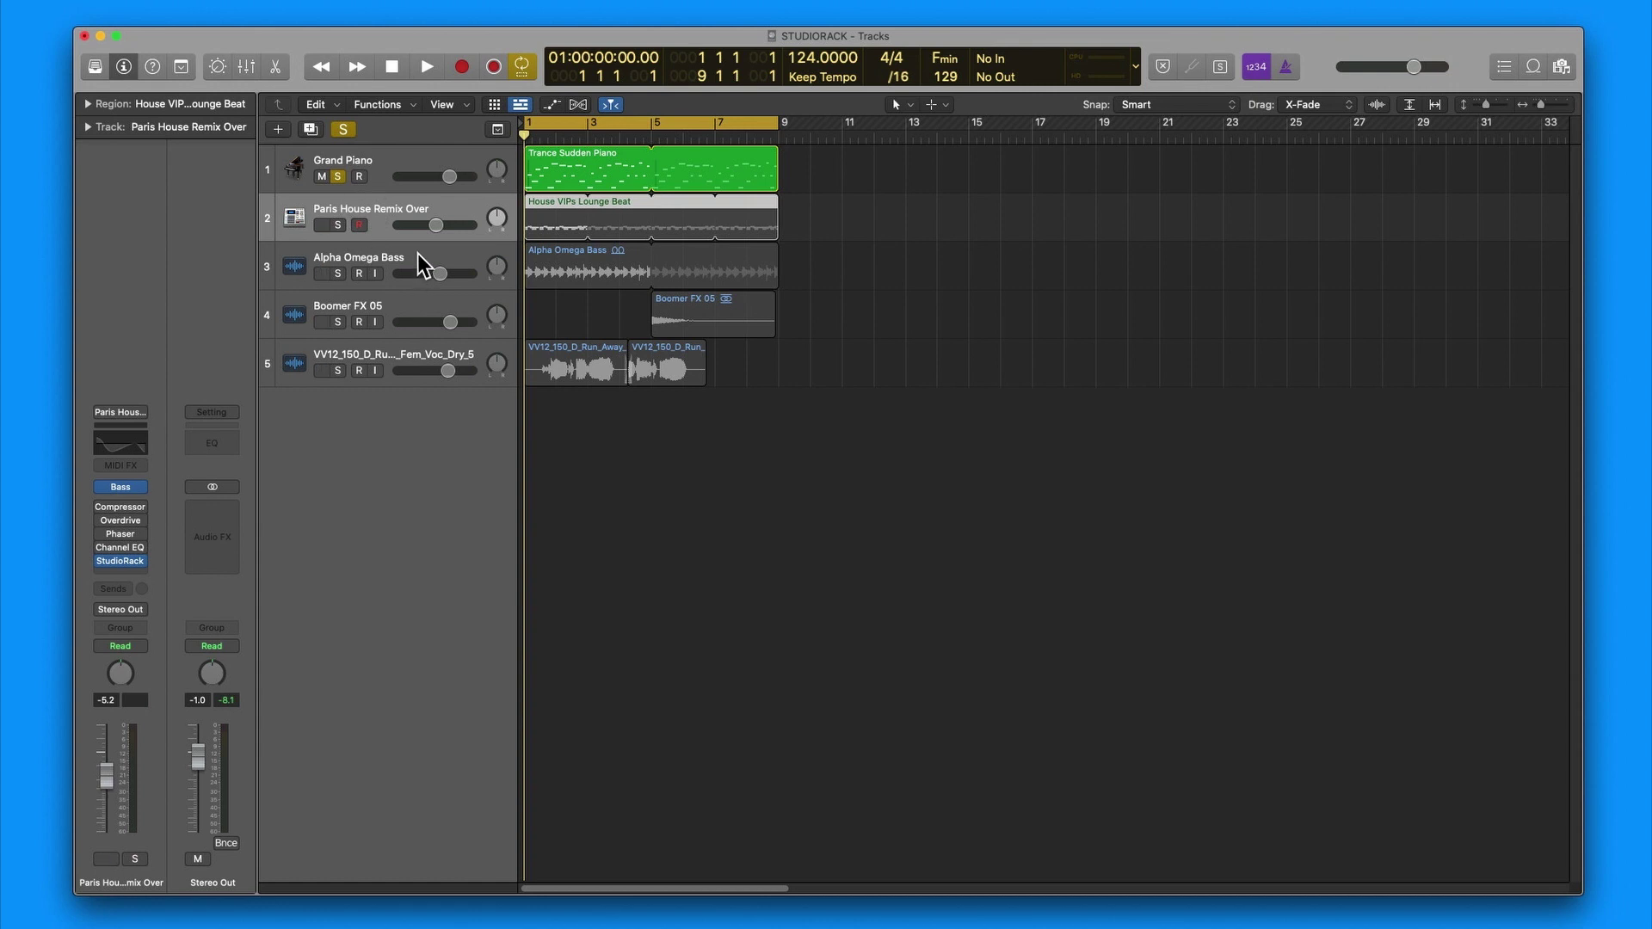
mouse_move(125, 495)
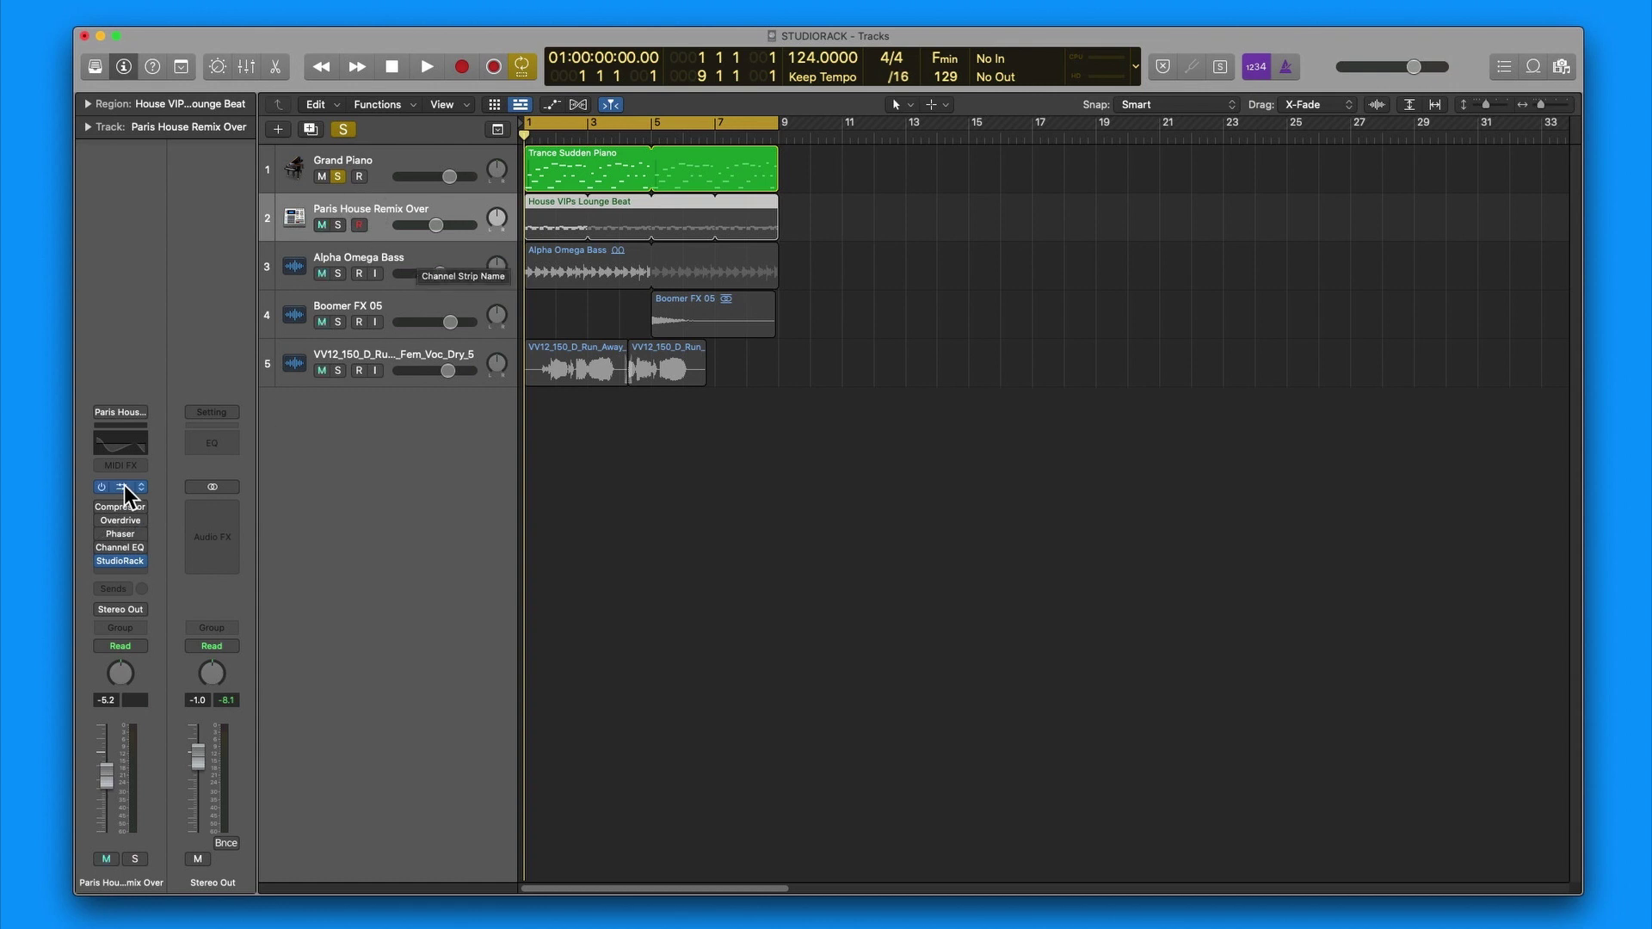
click(423, 160)
click(395, 256)
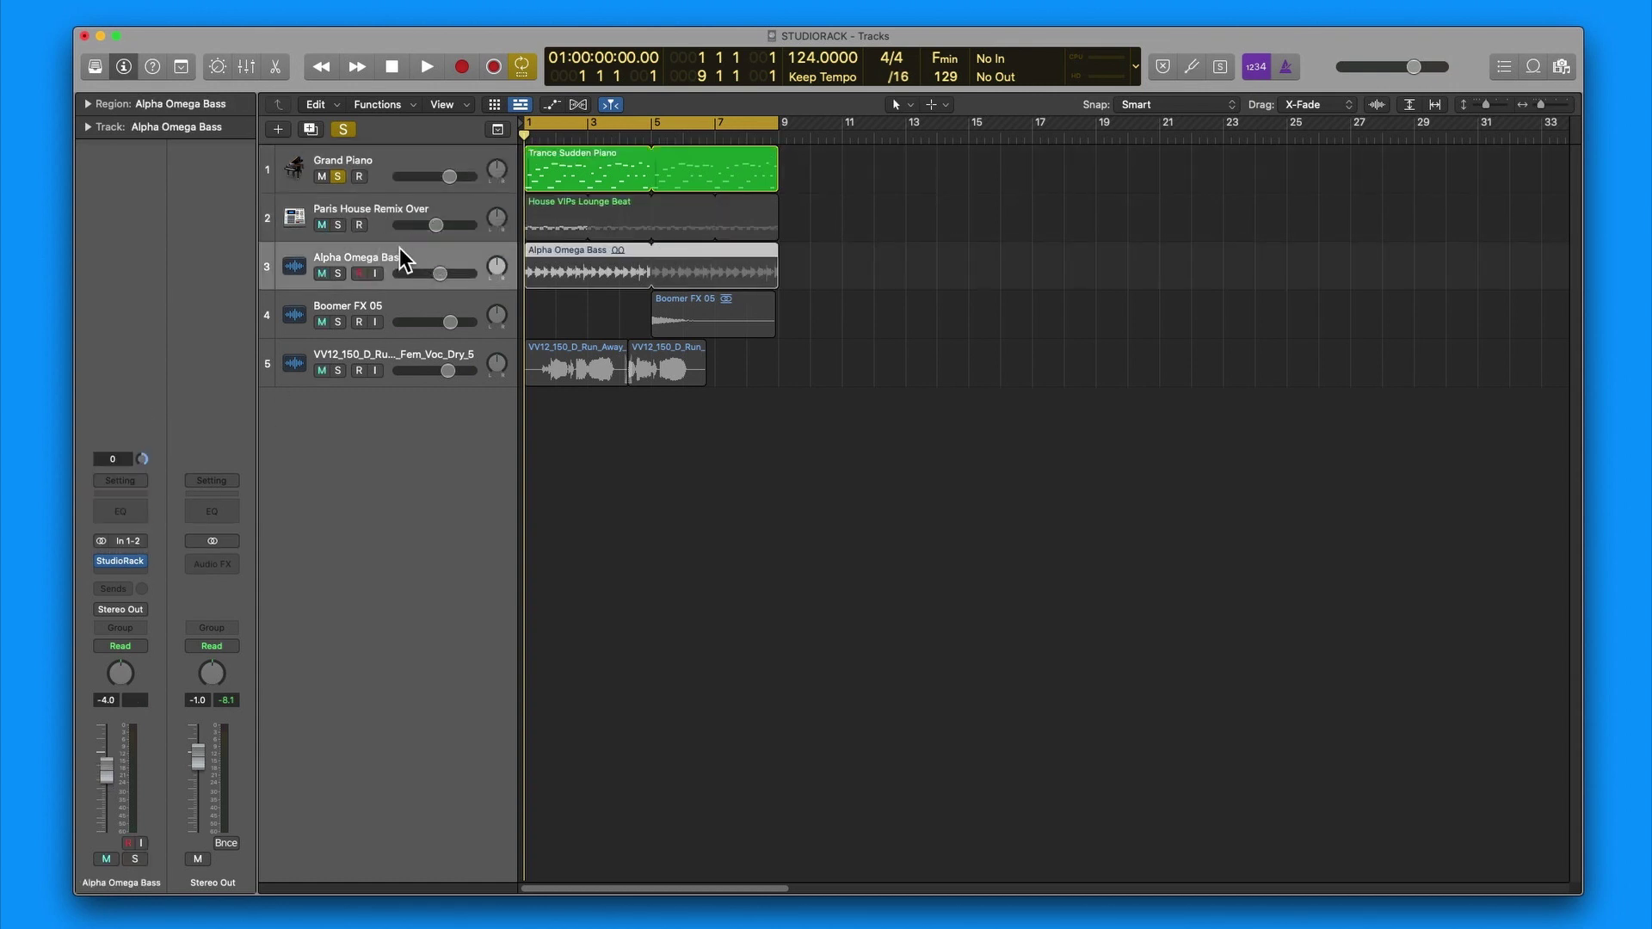
click(399, 210)
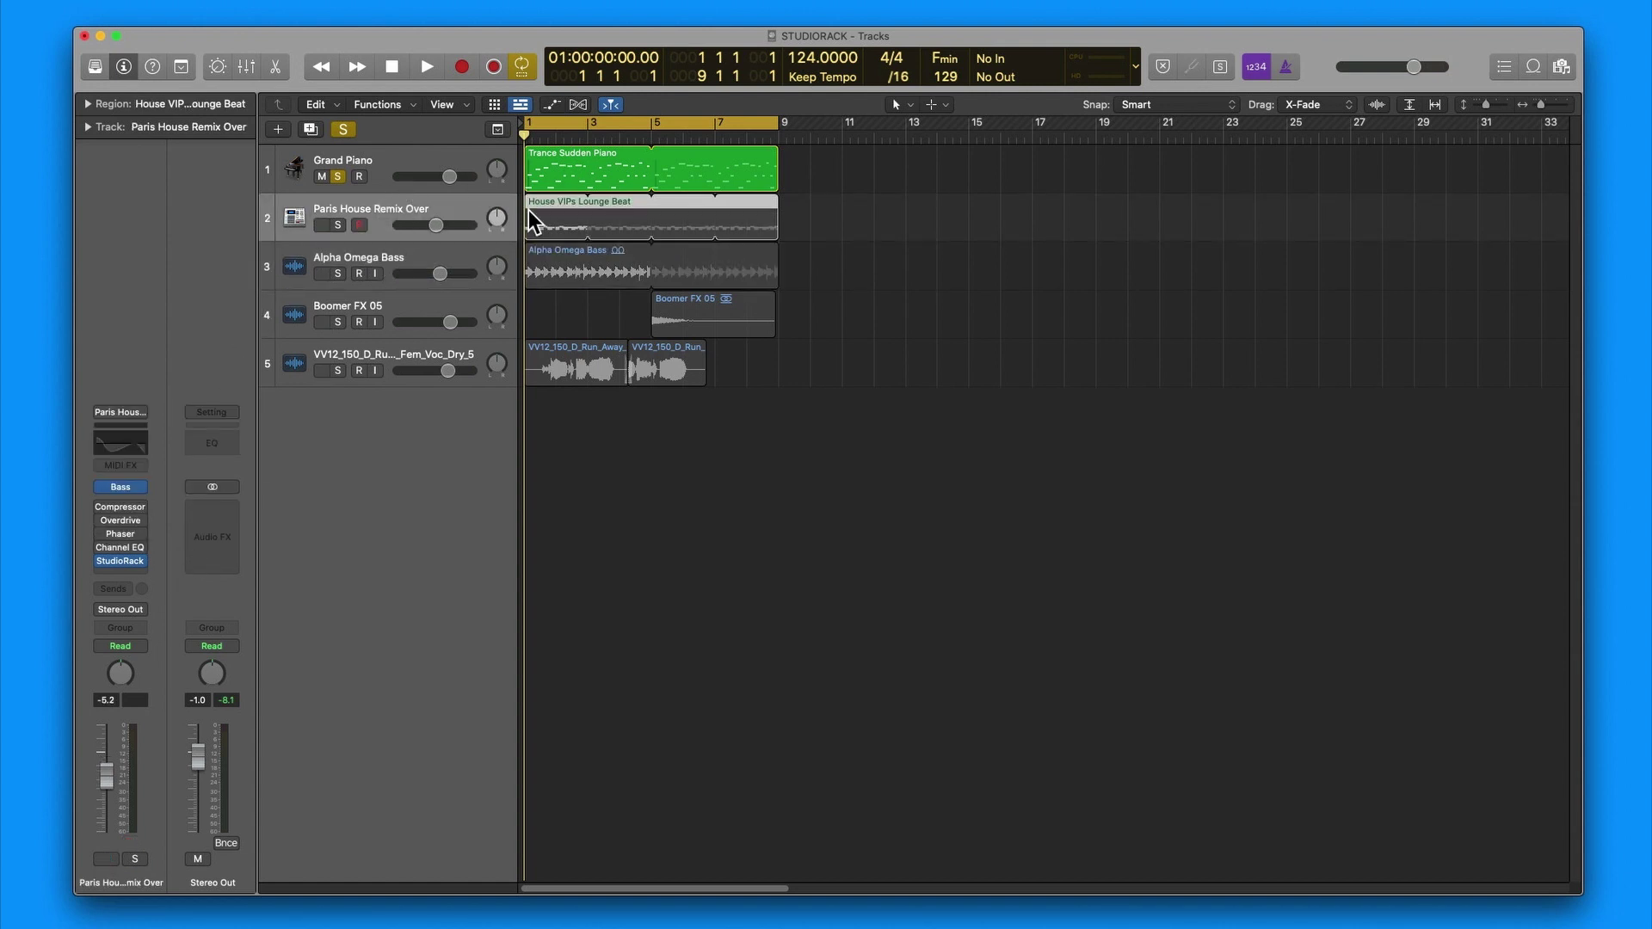
mouse_move(120, 568)
key(Up)
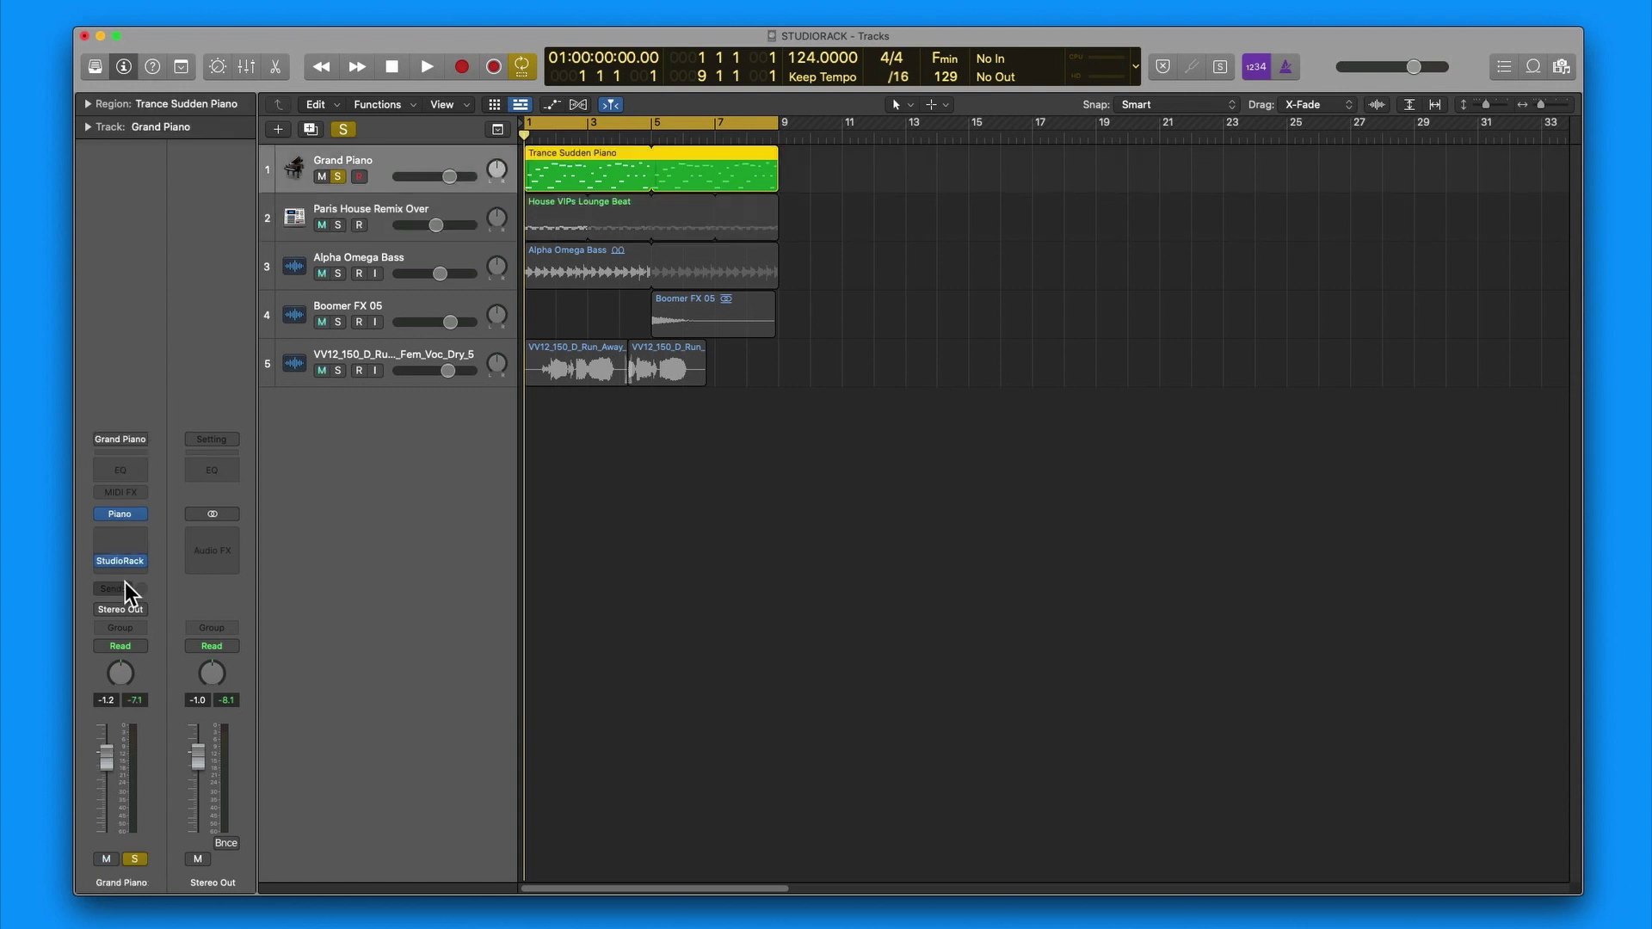
Step: Open StudioRack on the Grand Piano track and go through its Rack, Macro and All views, finishing on All
click(122, 563)
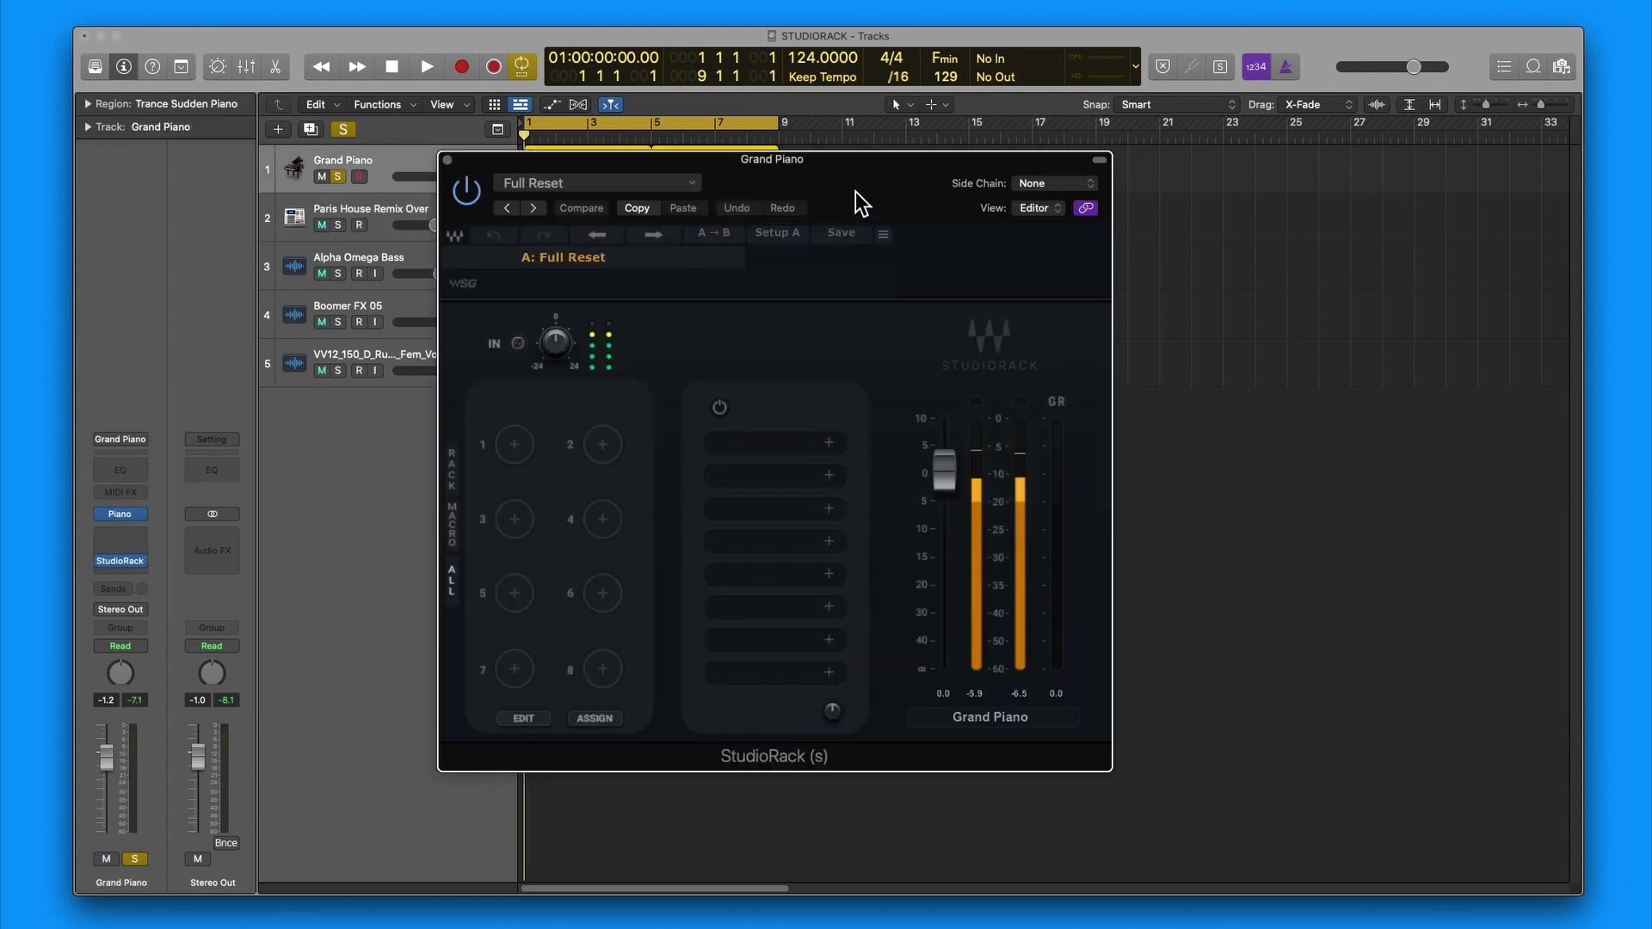
drag(855, 191, 1153, 236)
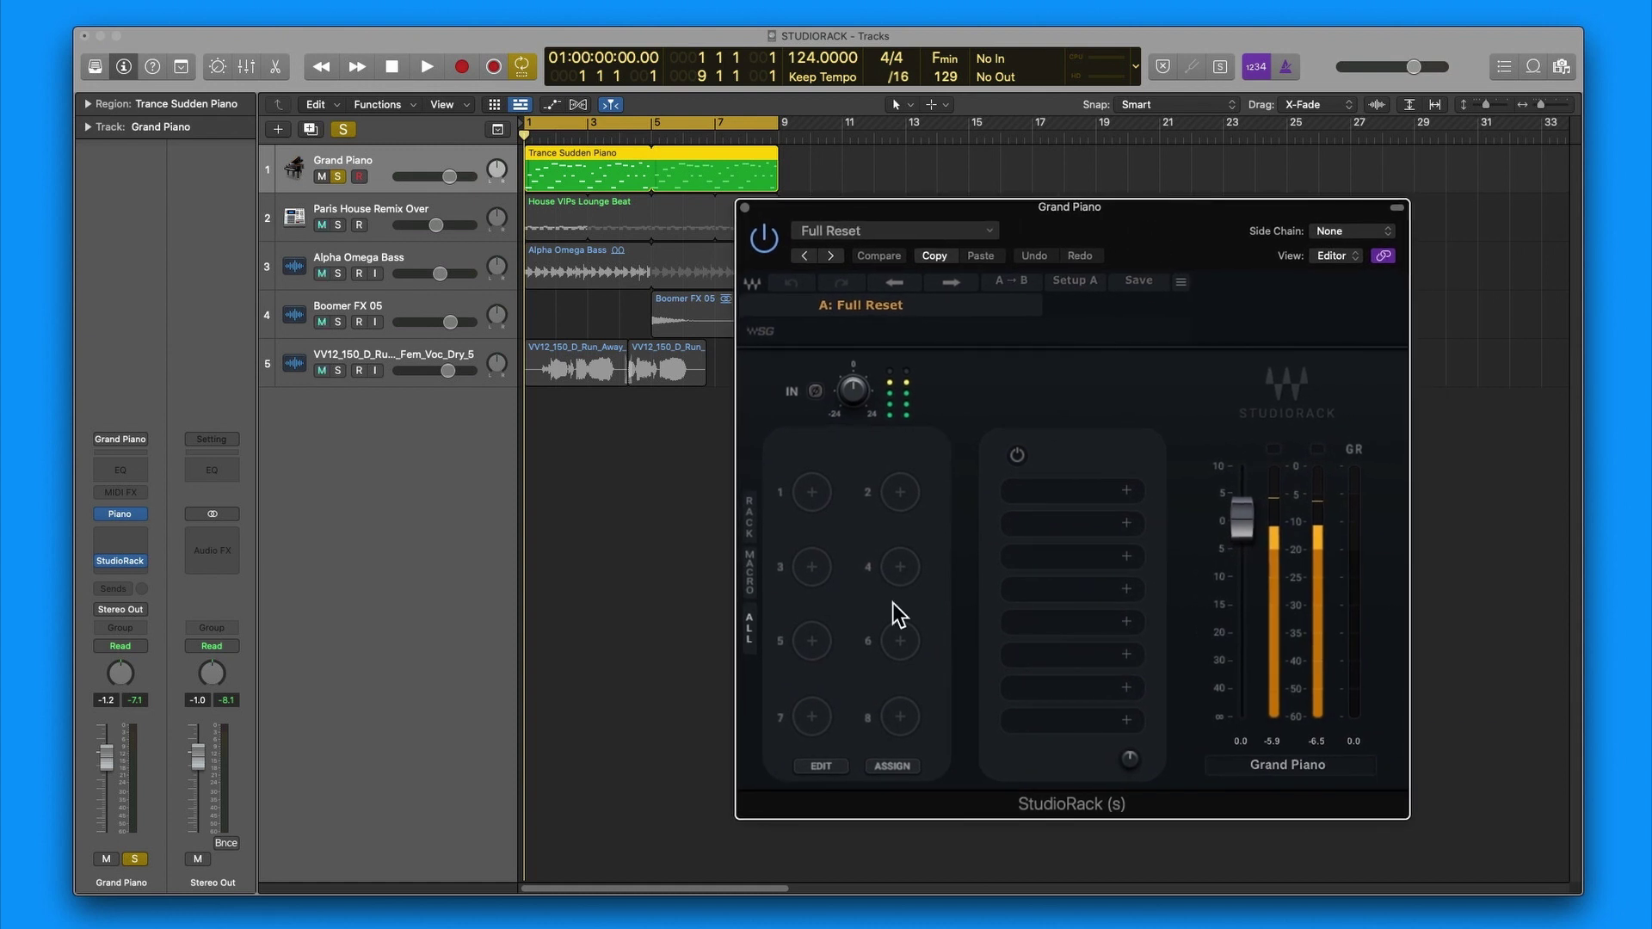
click(747, 510)
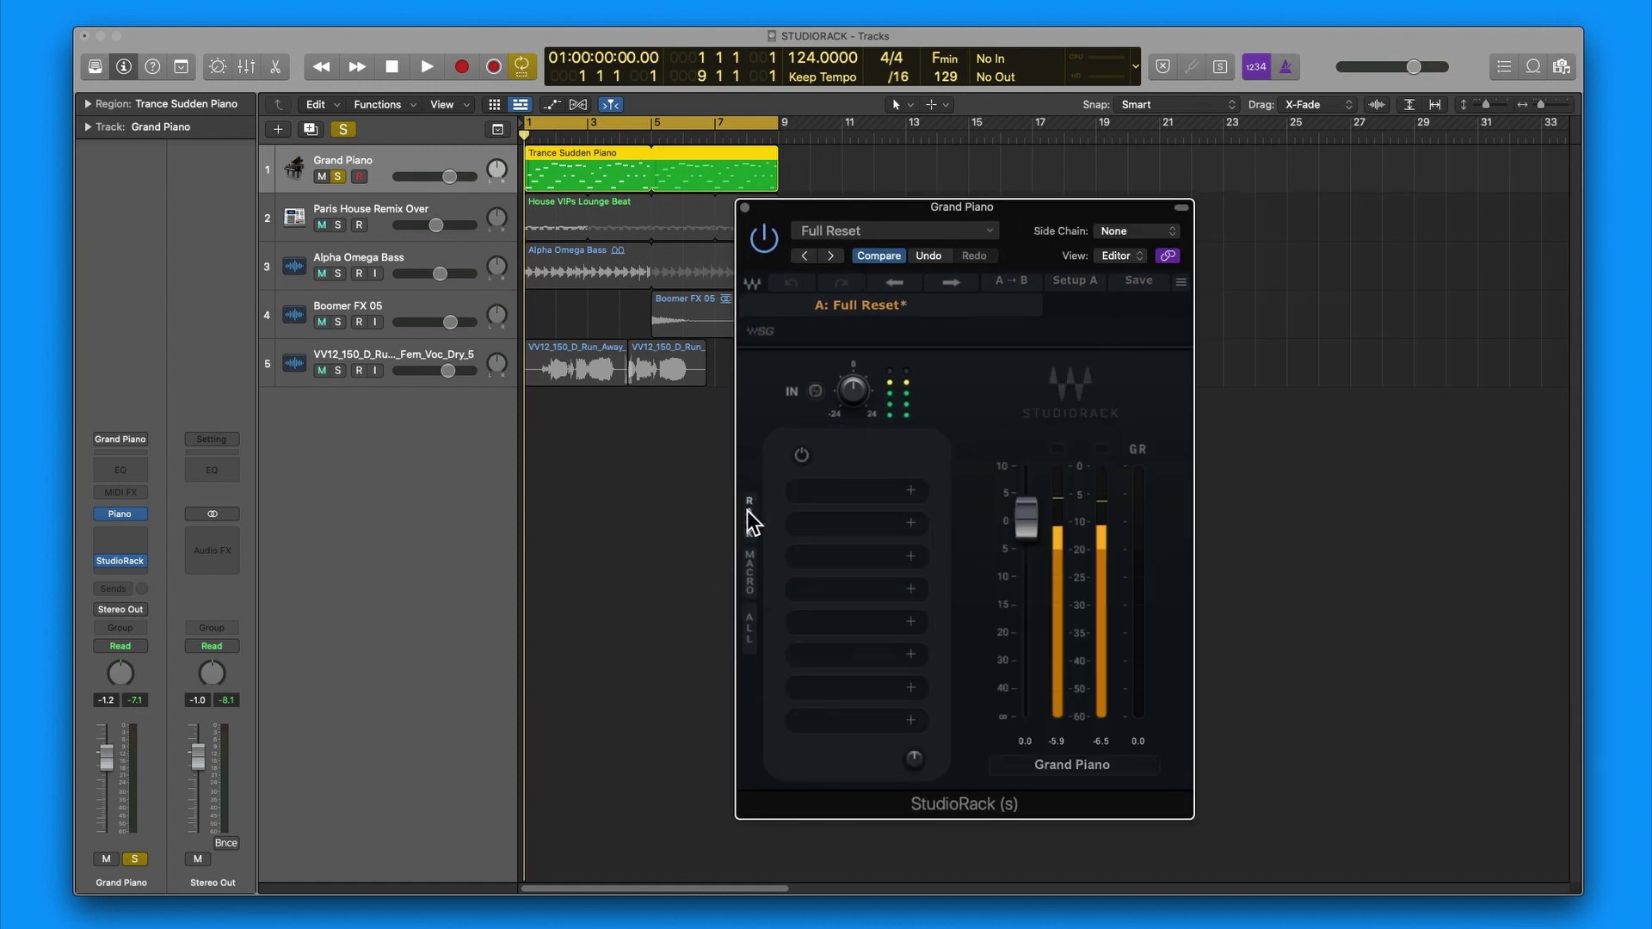
click(751, 585)
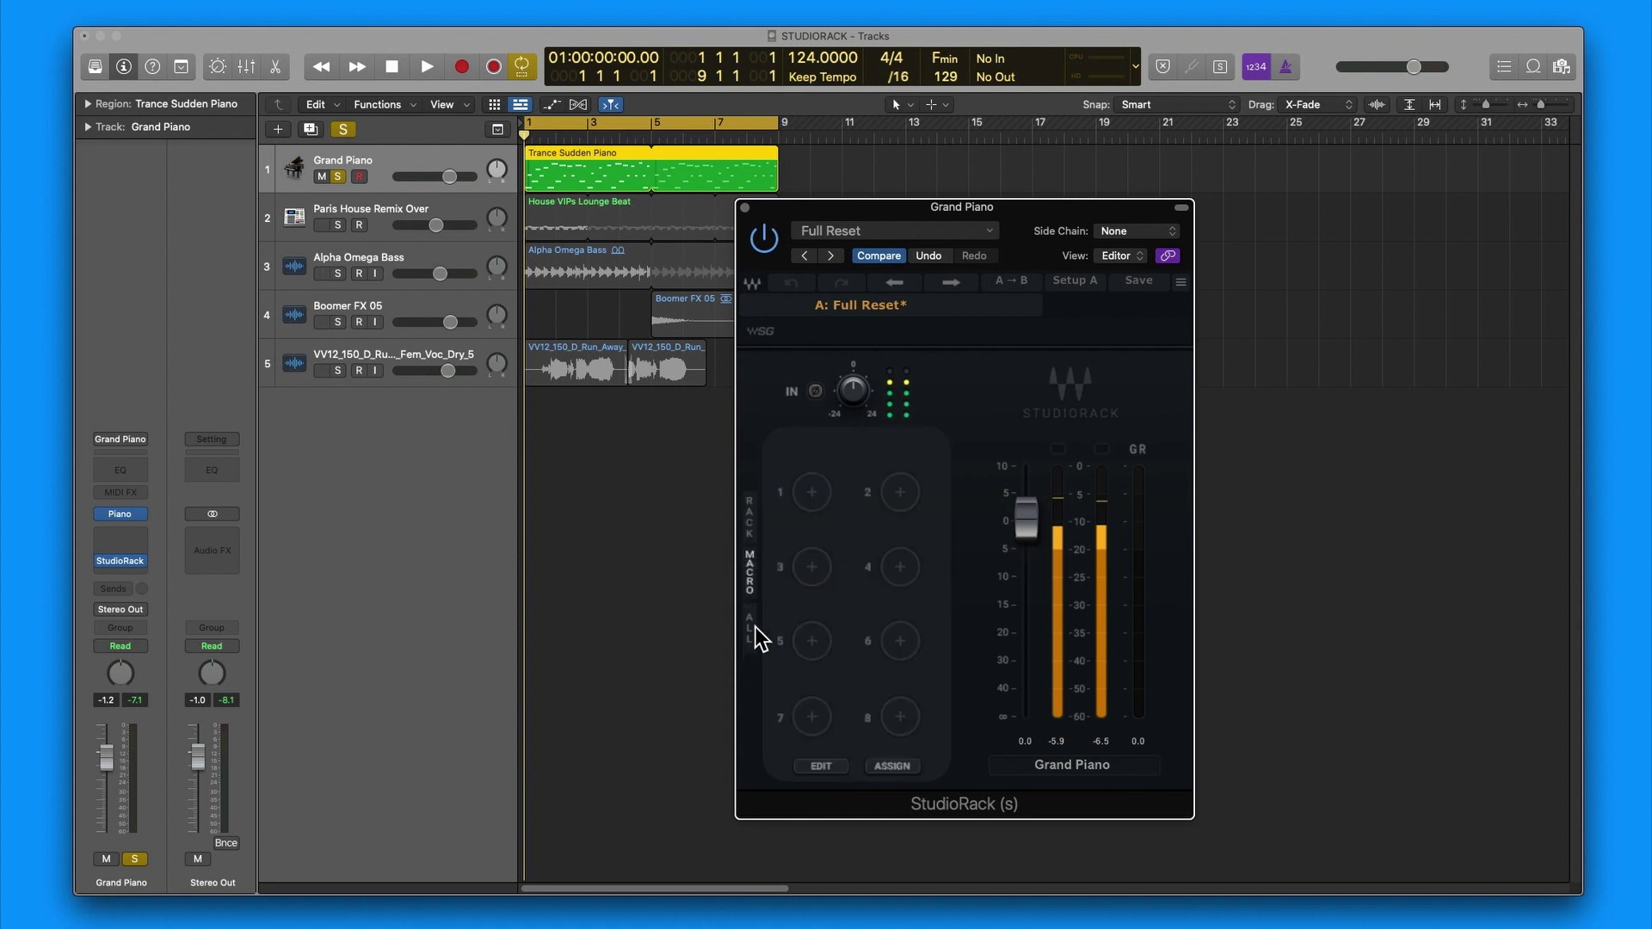
click(752, 627)
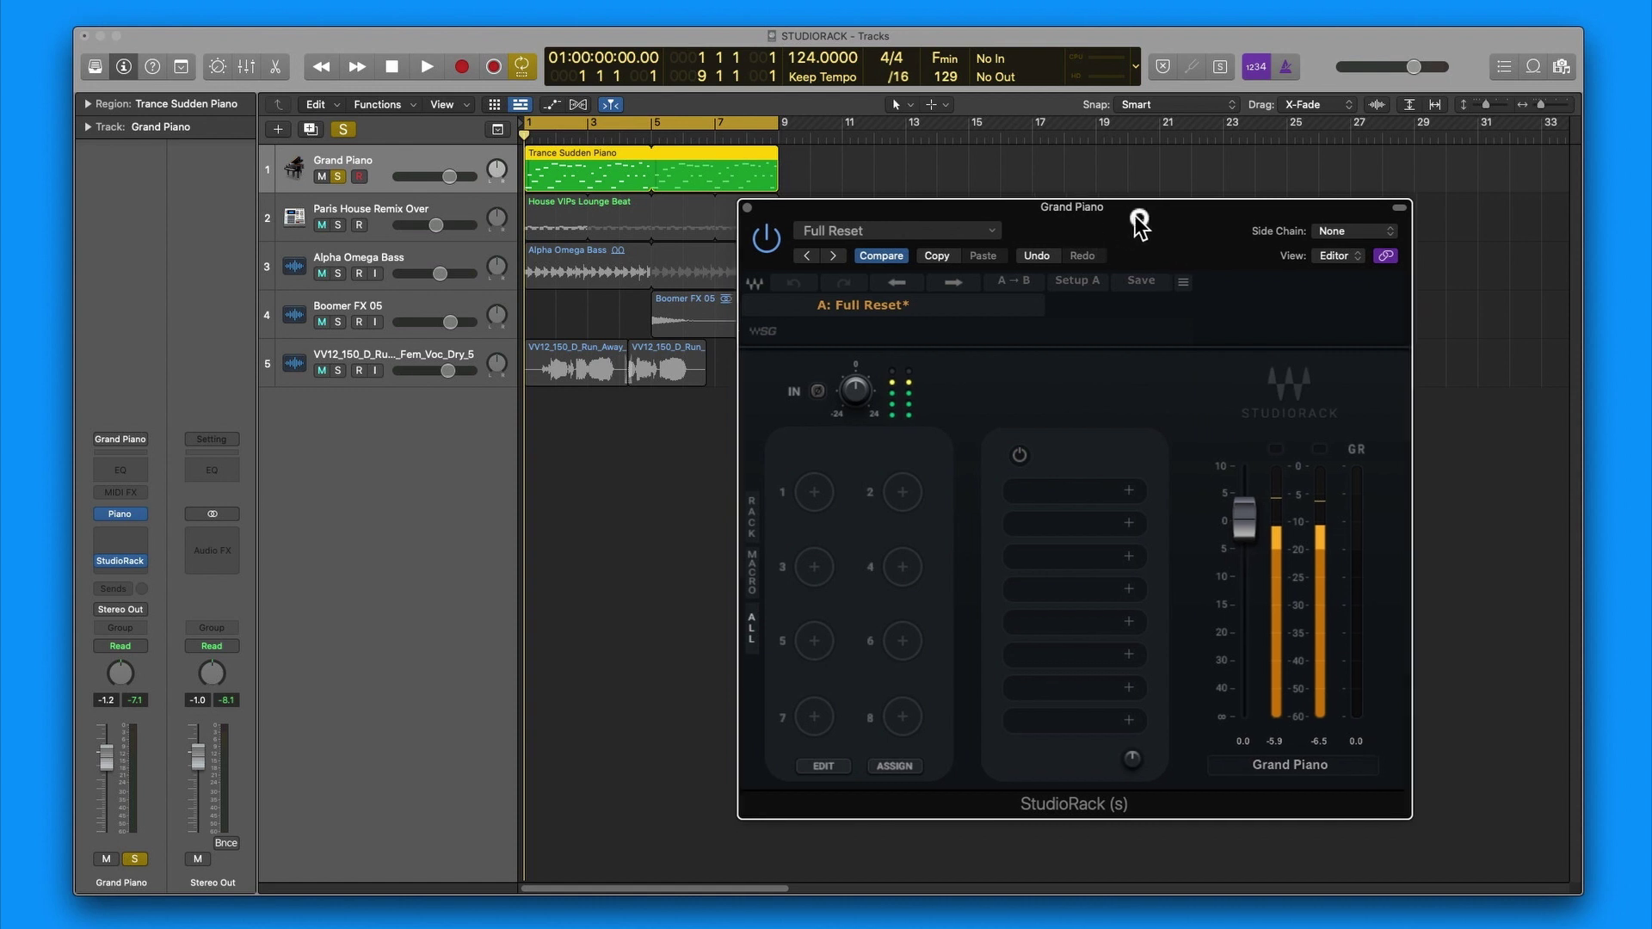
drag(1134, 221, 1212, 227)
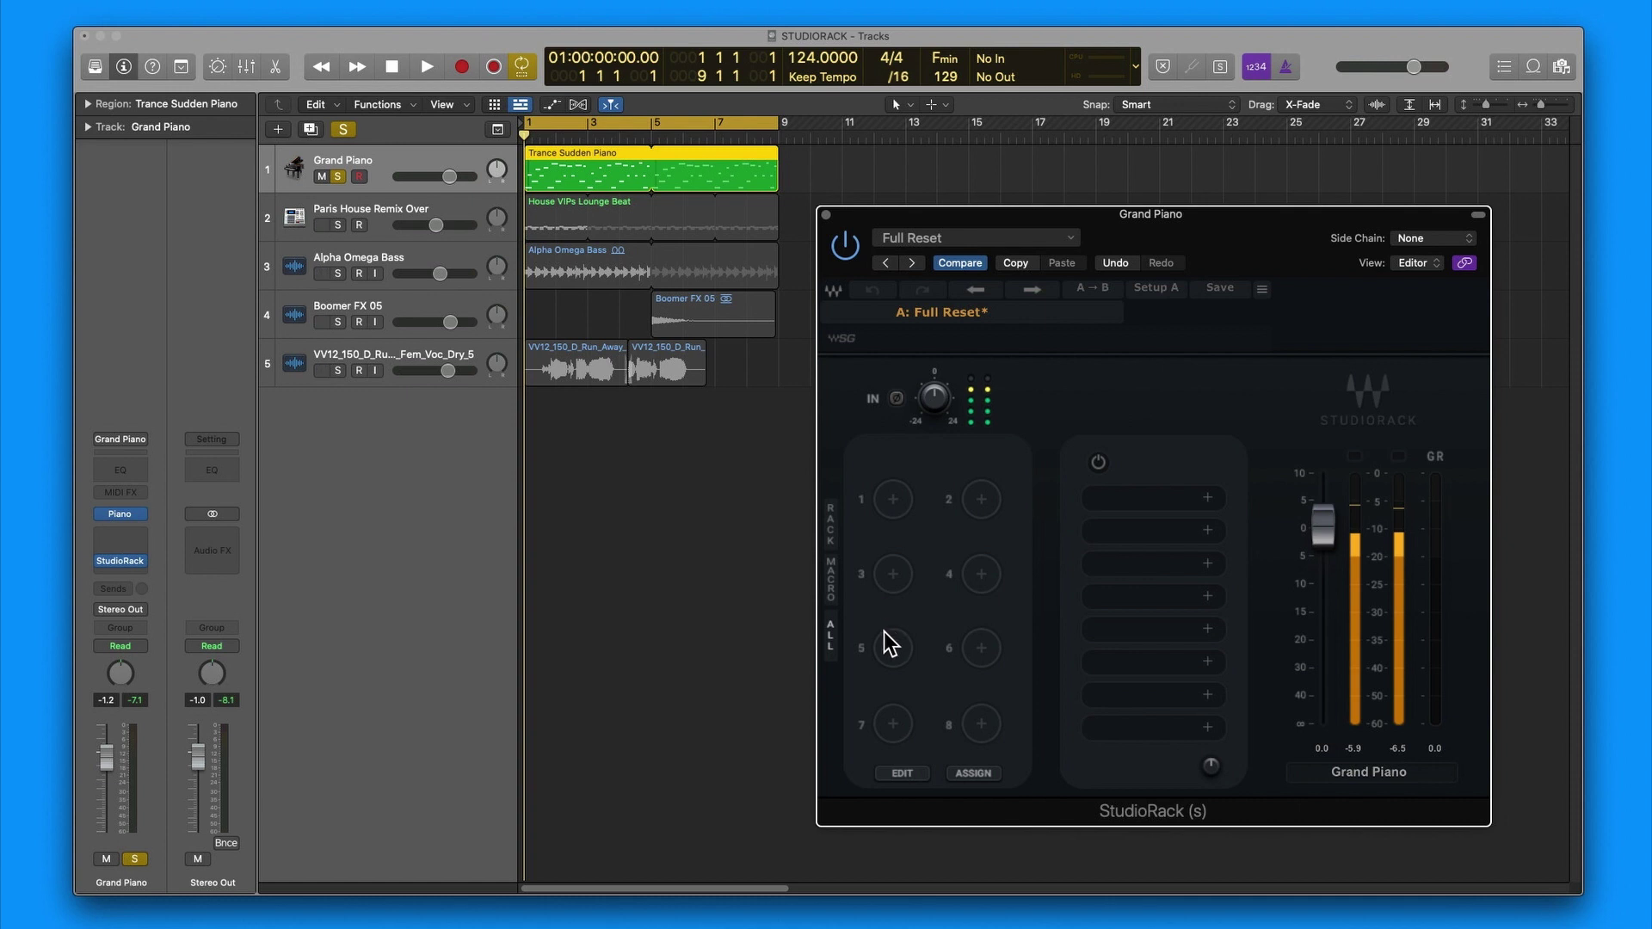
Step: Look through StudioRack's factory preset categories and its VST3 scan, plugin folder and sorting options, leaving them all as they are
click(1024, 312)
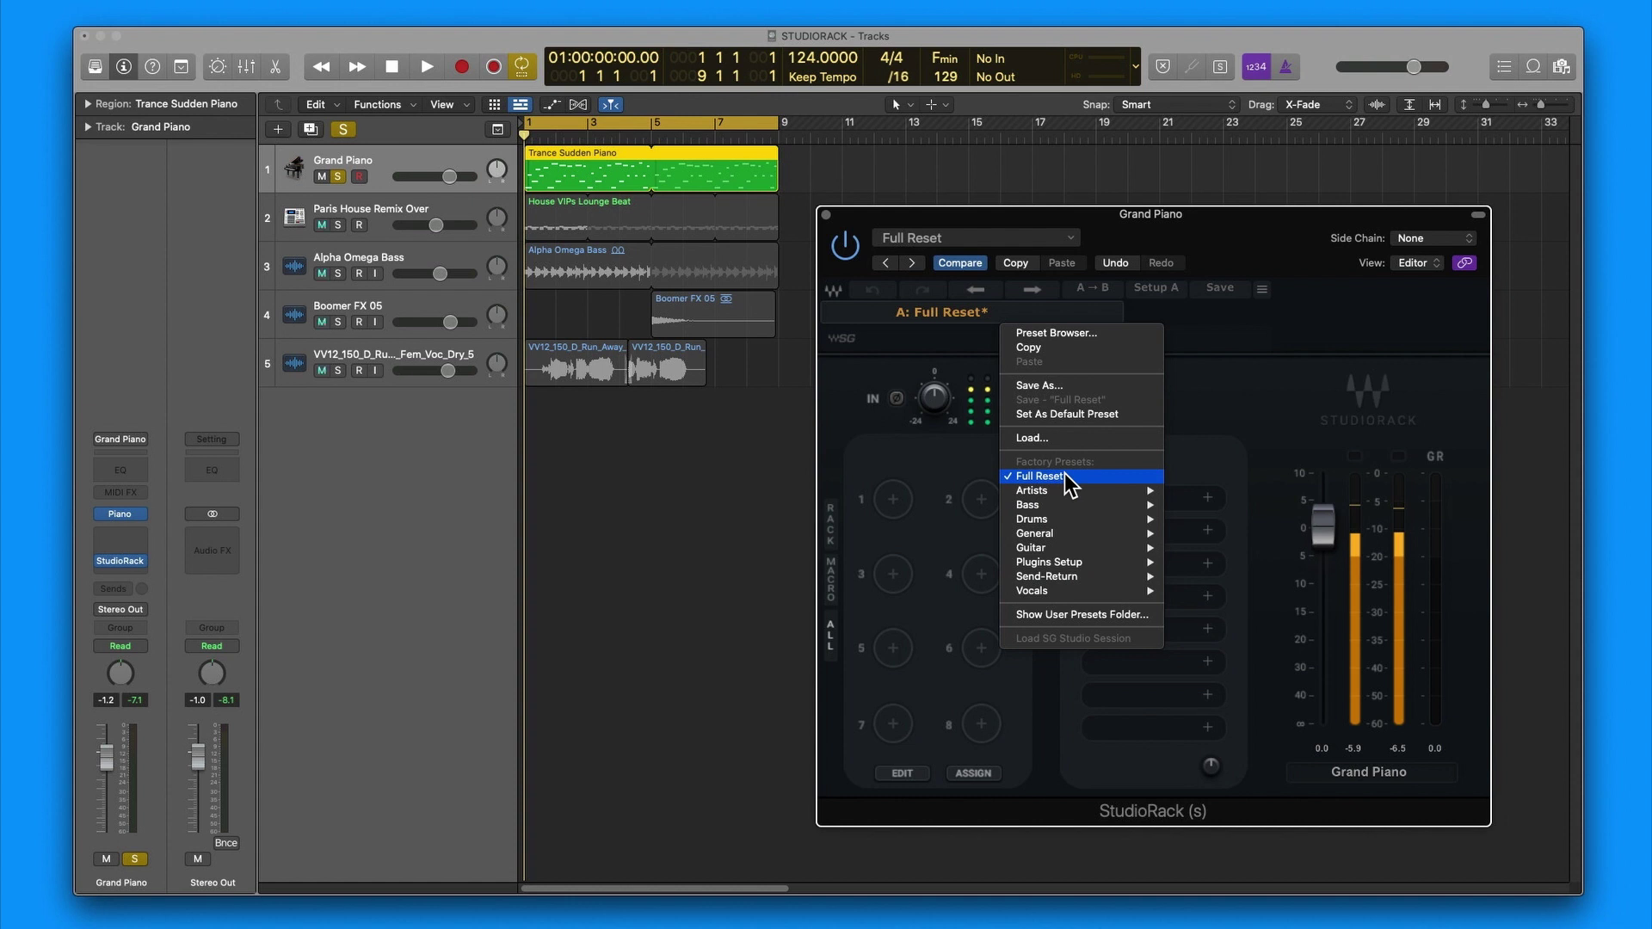
mouse_move(1067, 488)
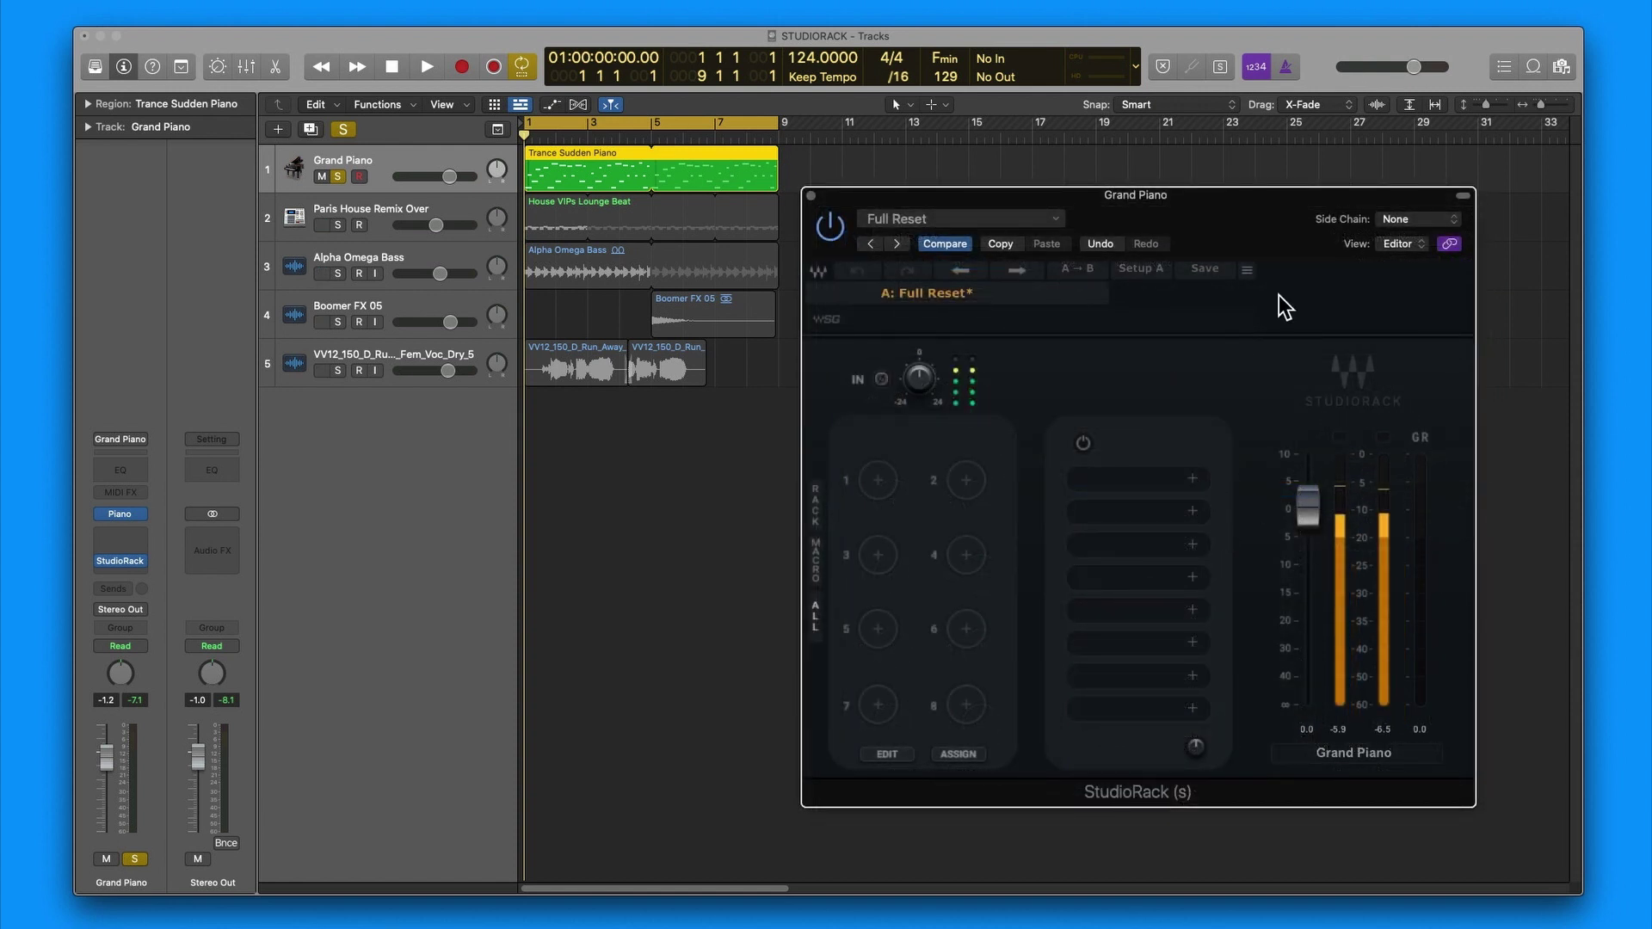
click(1247, 271)
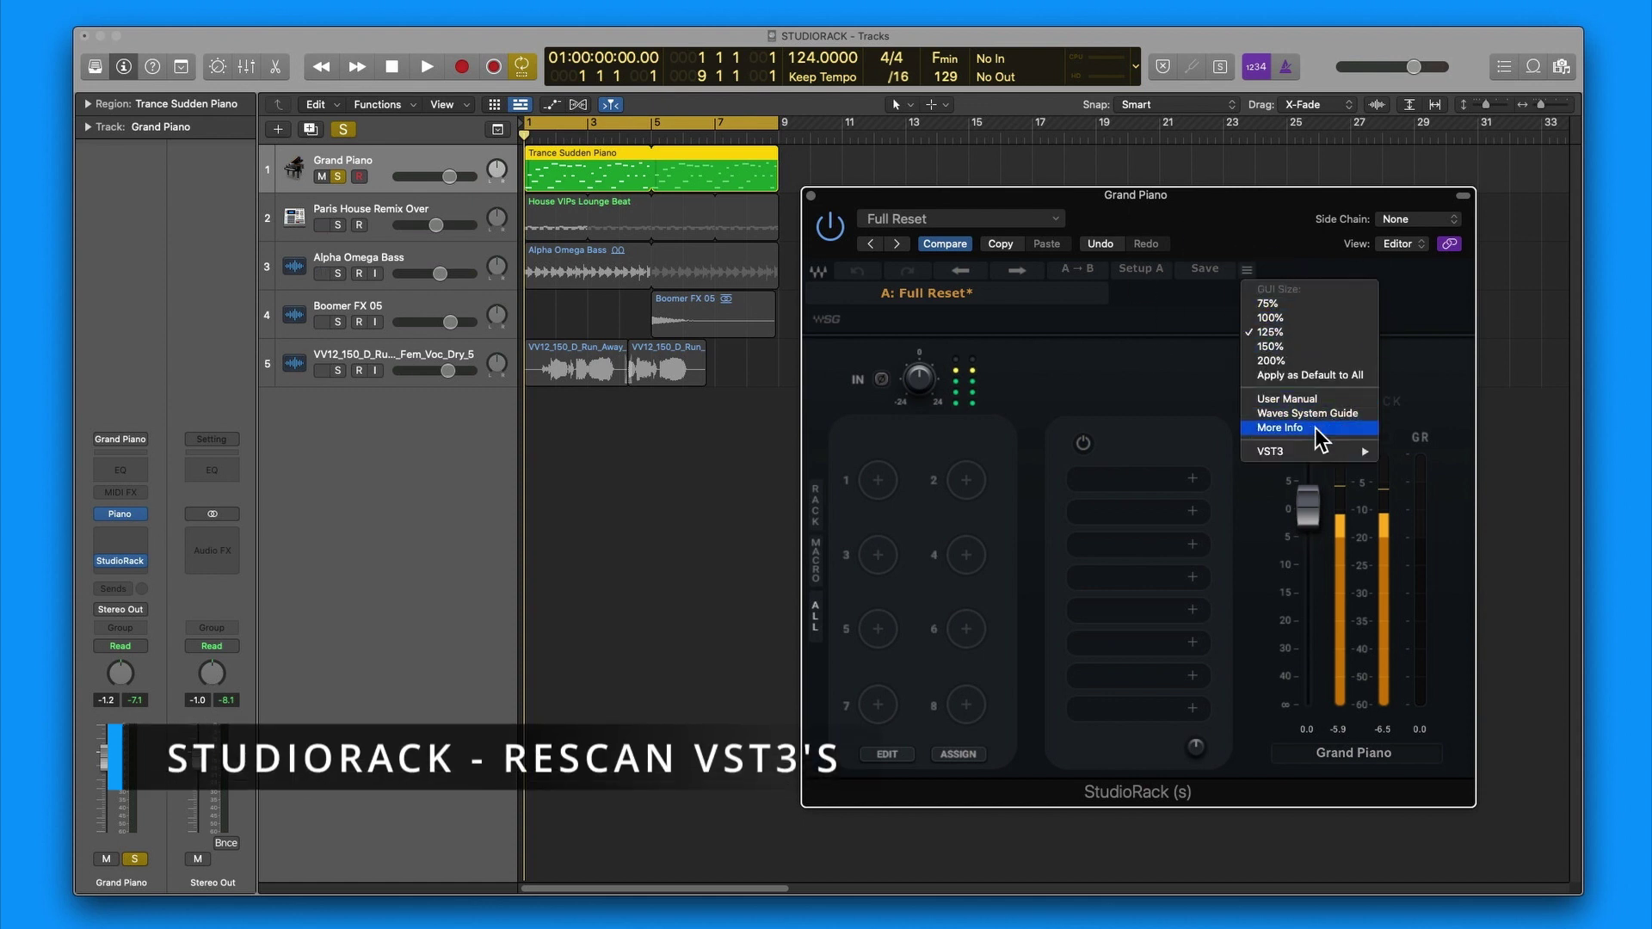
mouse_move(1315, 448)
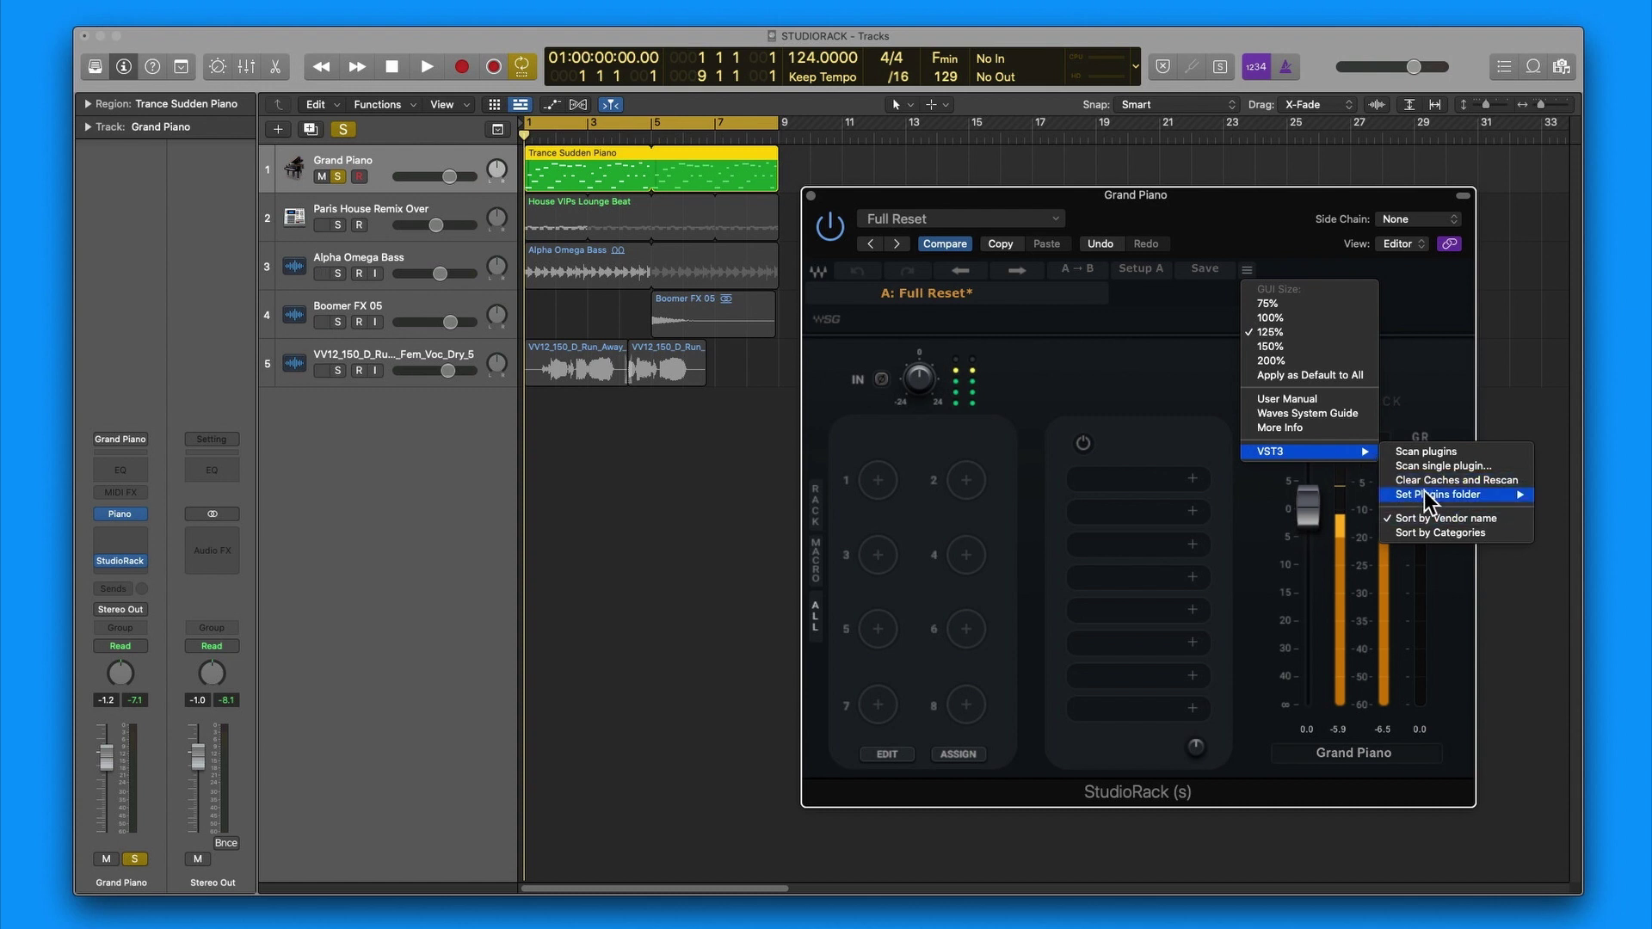
mouse_move(1425, 491)
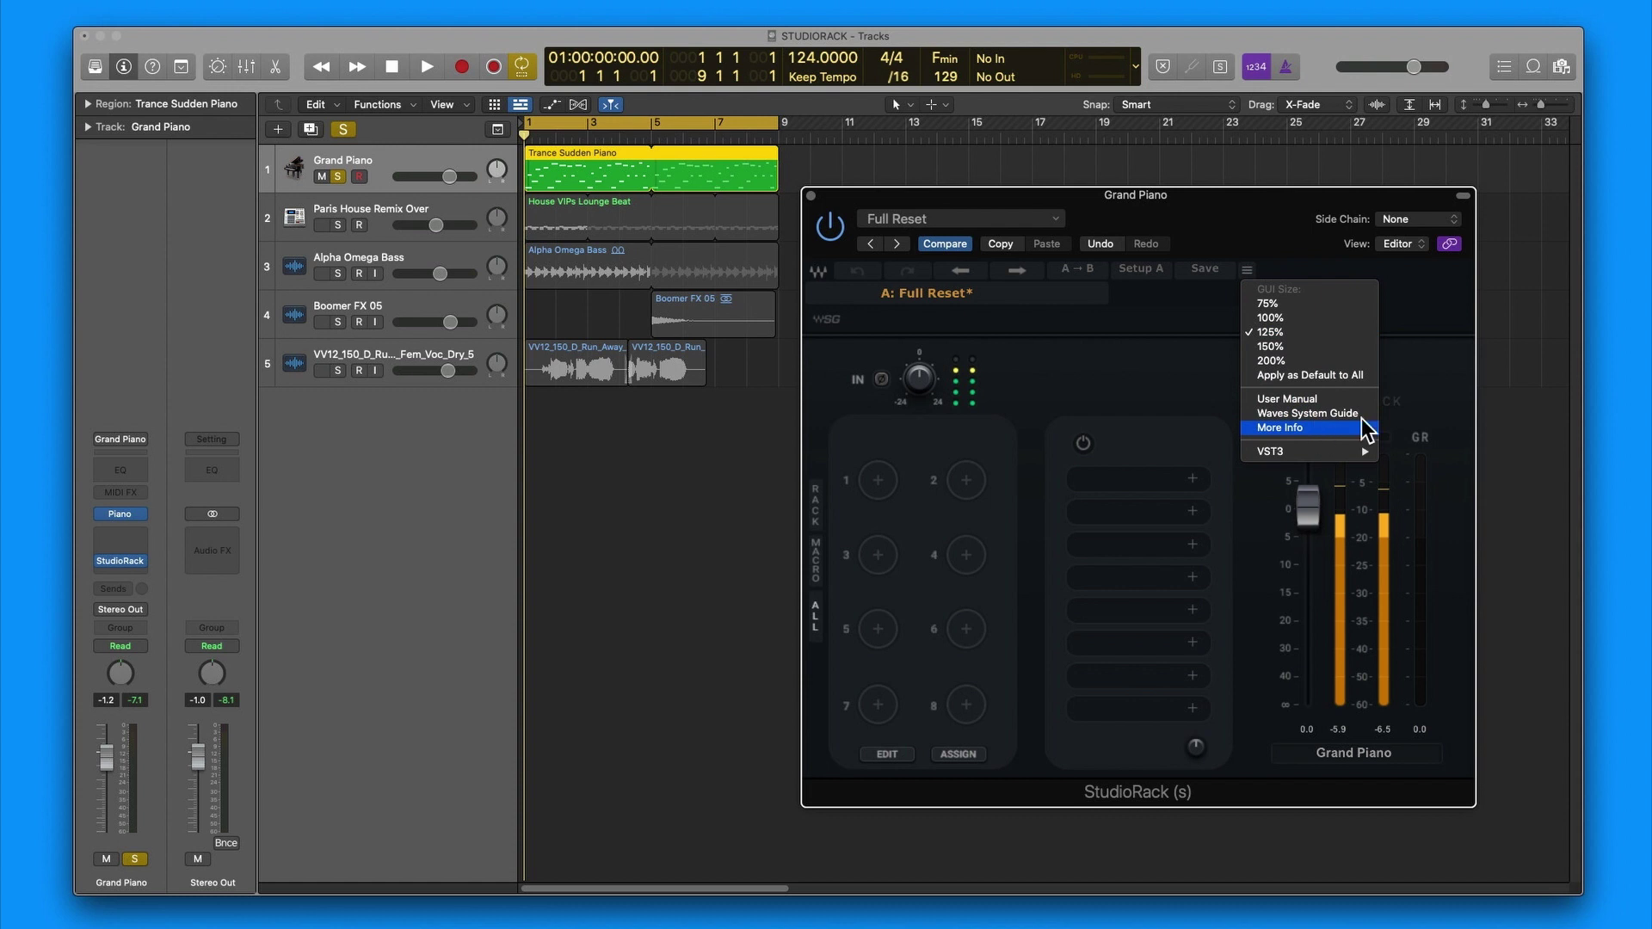
click(1290, 263)
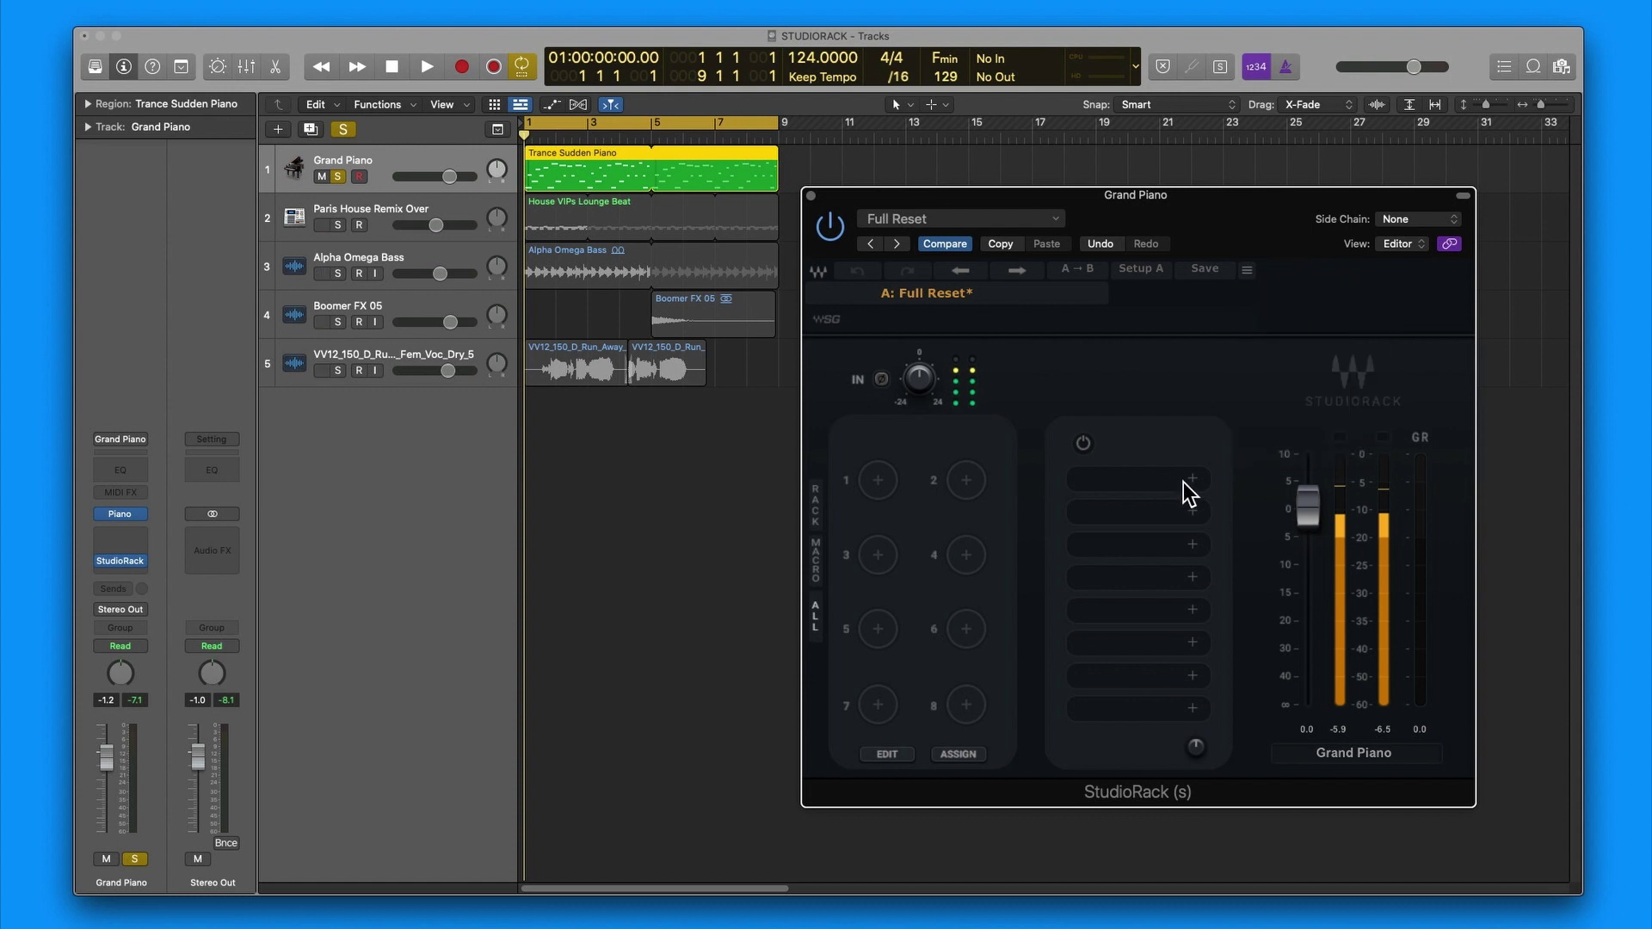
Step: Open the plugin chooser for the first rack slot and look over the vendors listed under VST3
click(1186, 480)
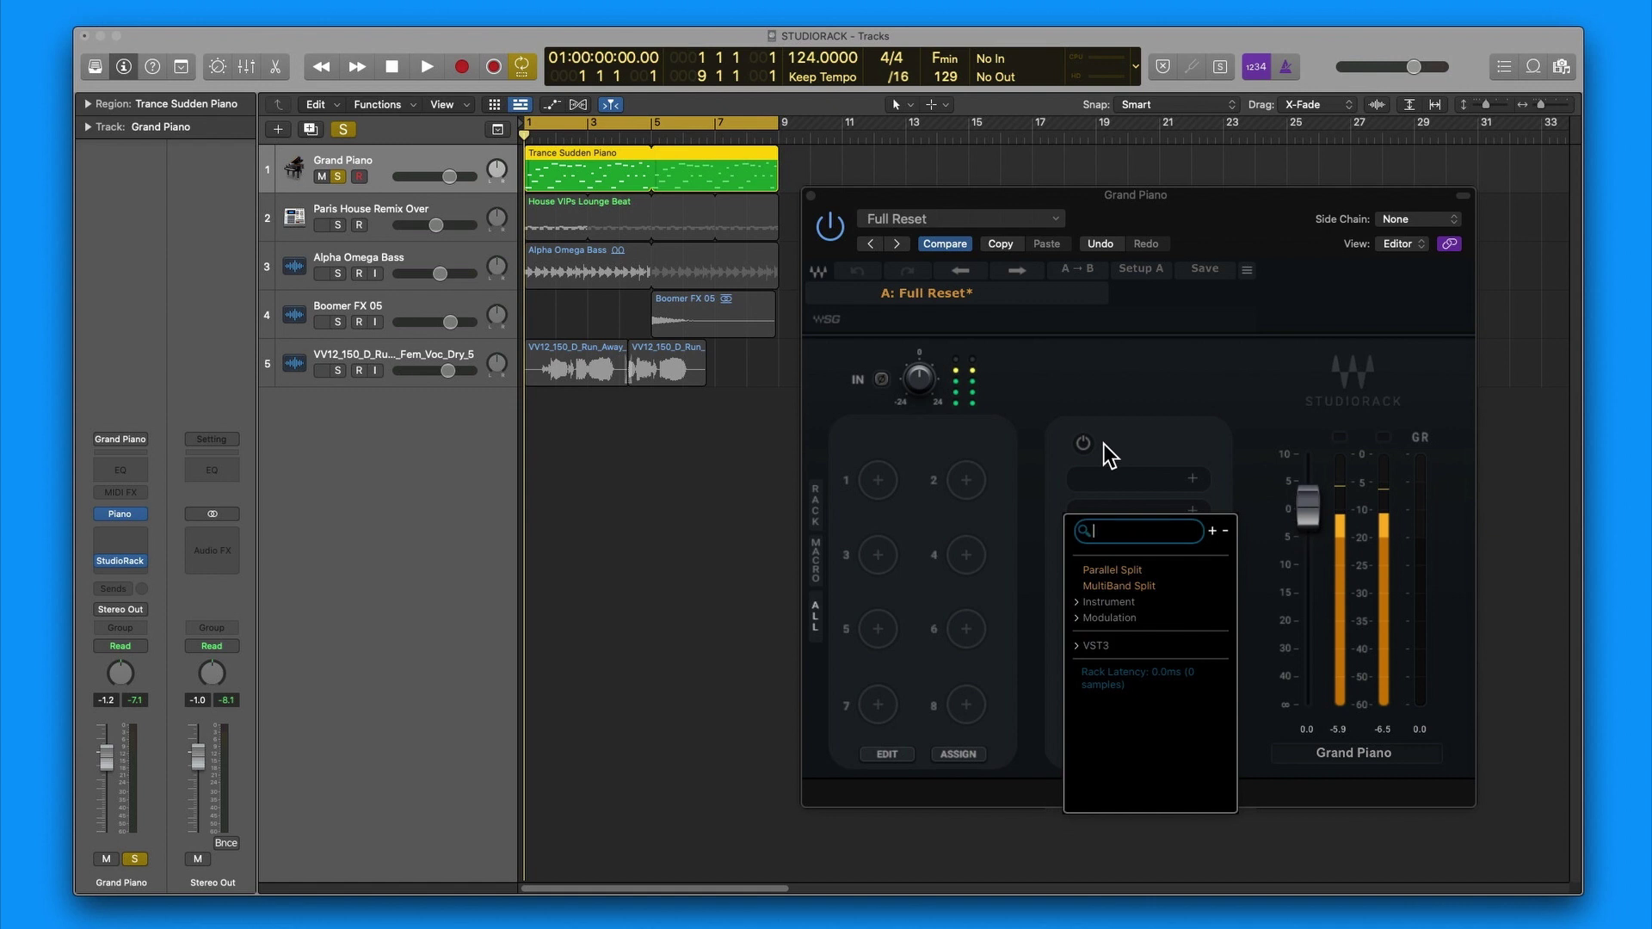
click(1093, 645)
scroll(1136, 676, down, 2)
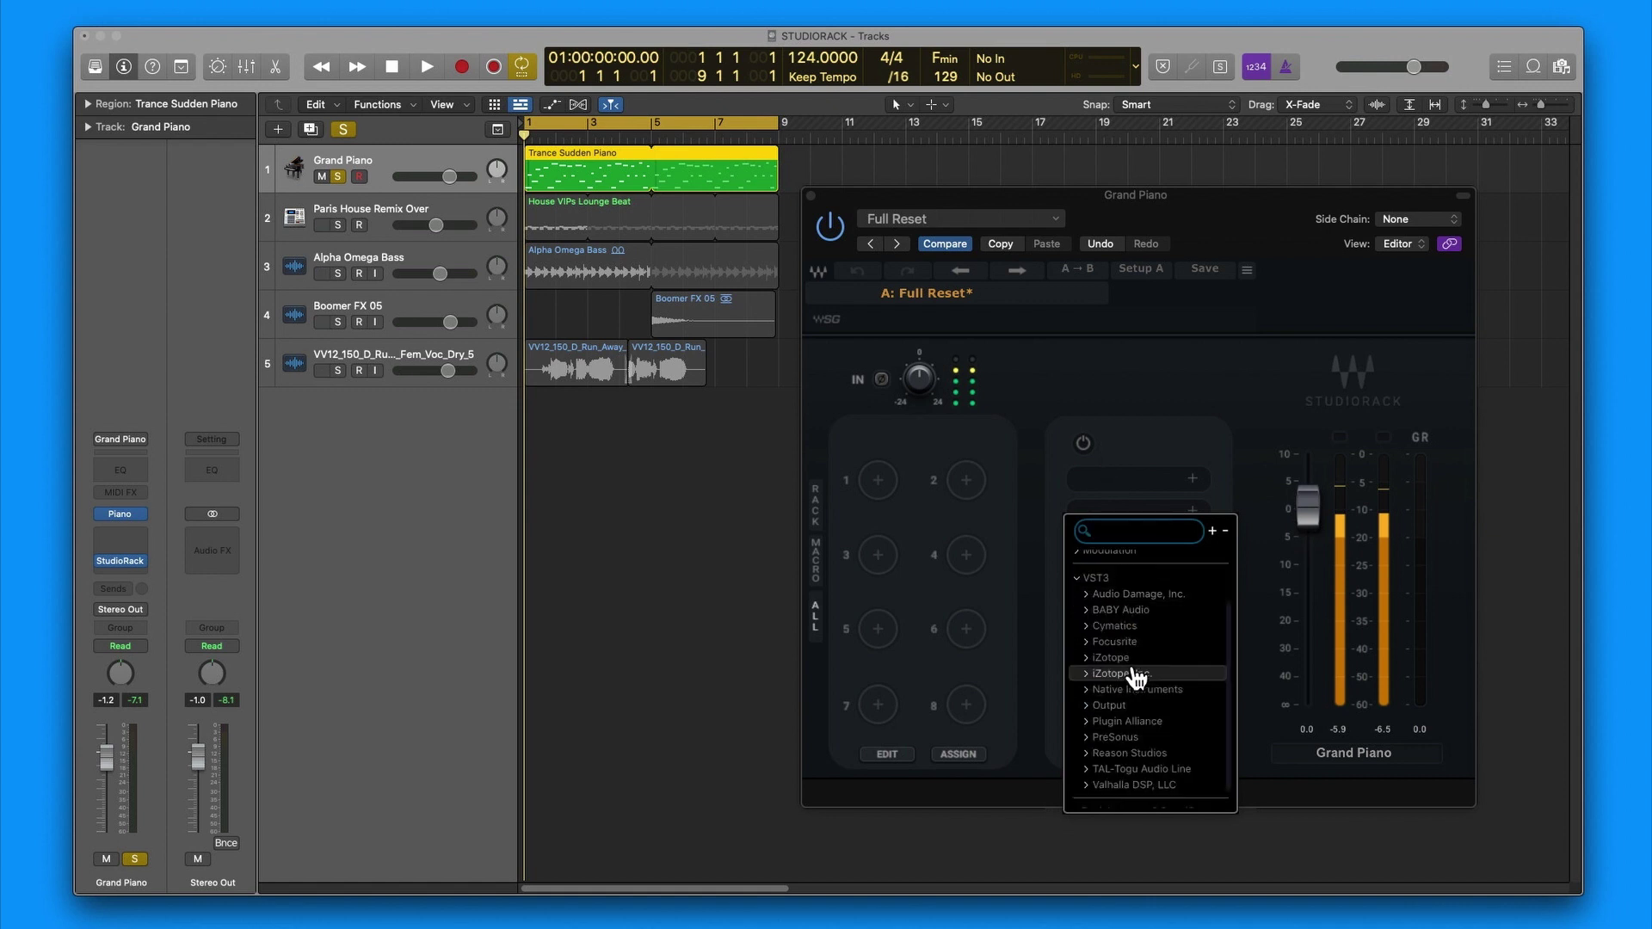
scroll(1121, 748, up, 3)
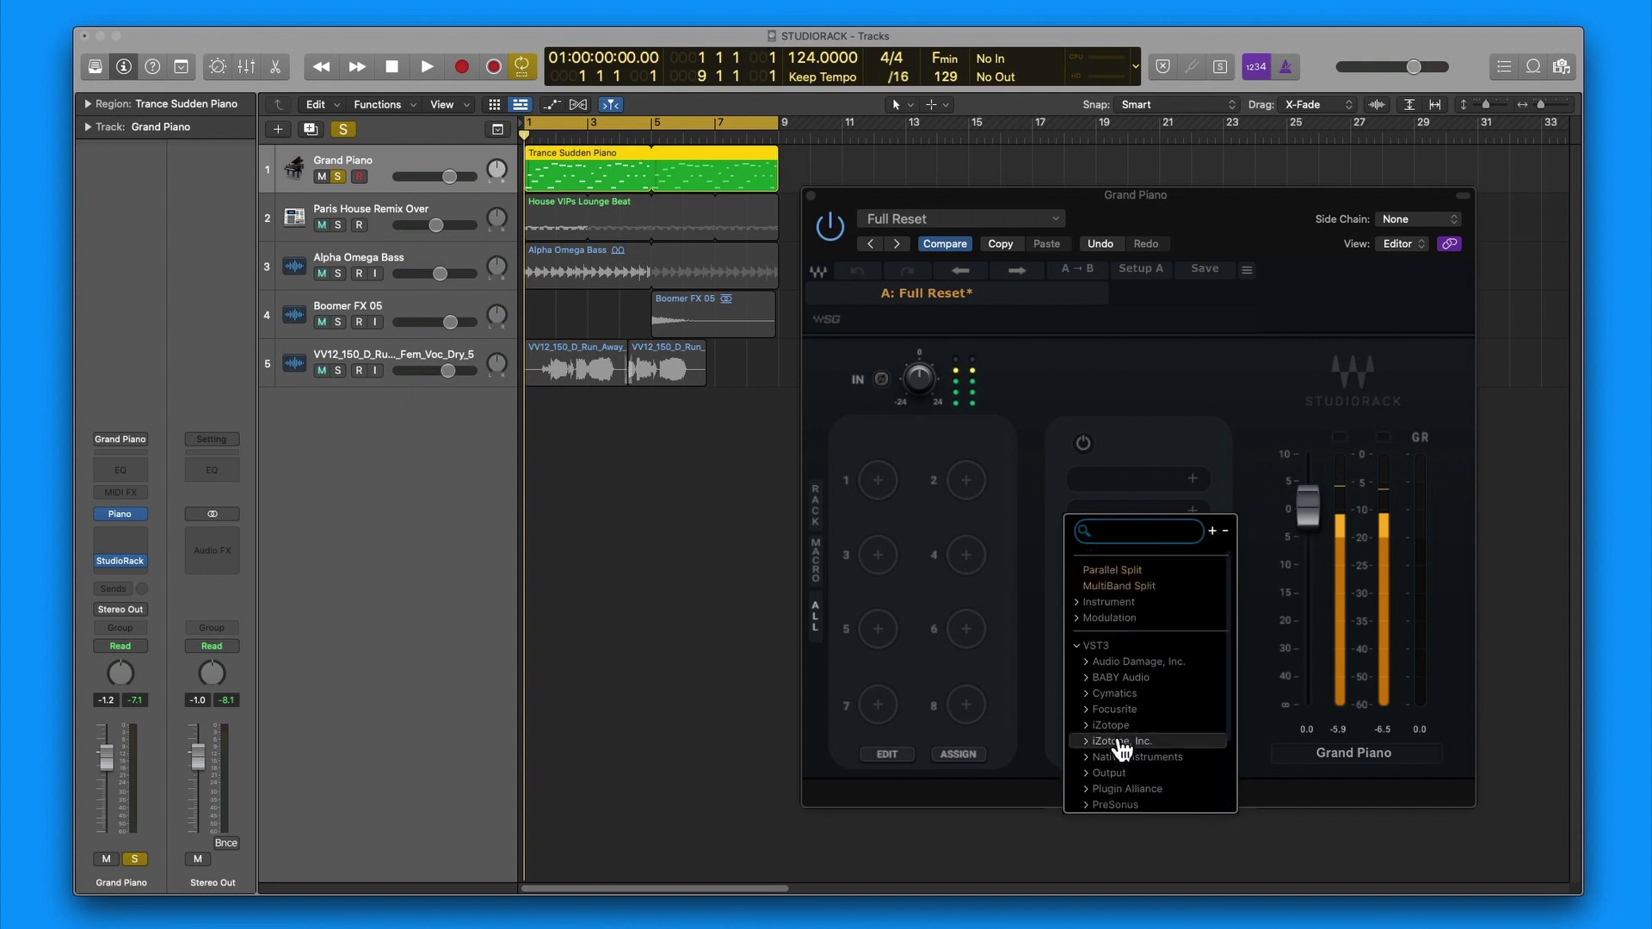
Step: Expand every vendor in the plugin chooser and examine the available plugins down to the Valhalla DSP entries
click(1119, 531)
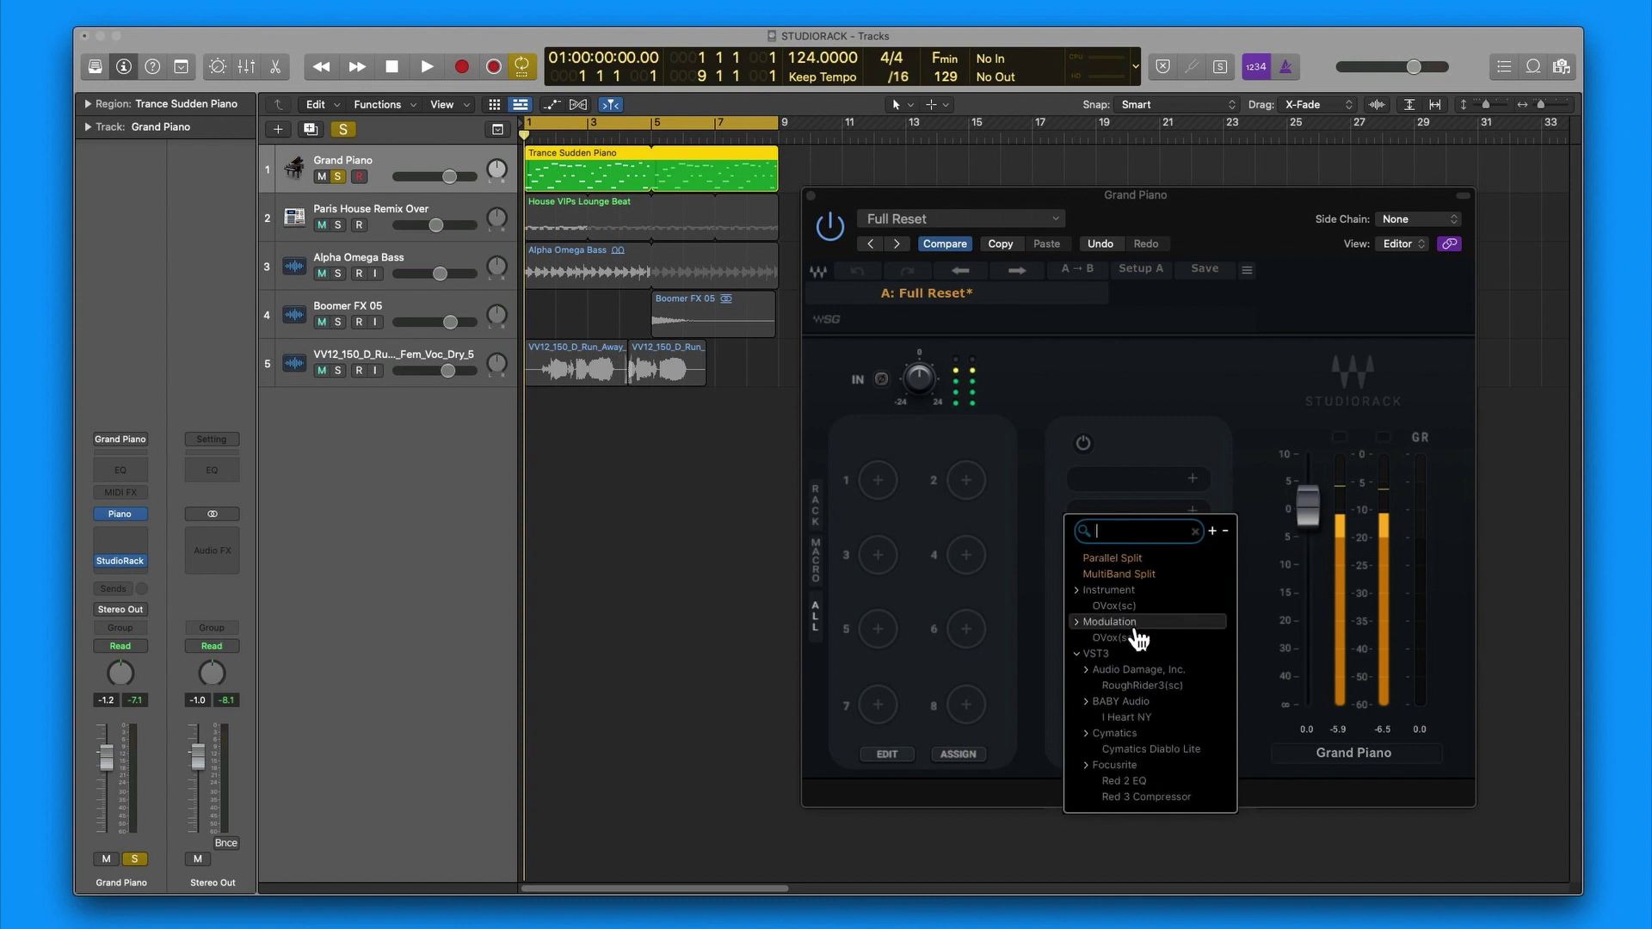
scroll(1137, 638, down, 4)
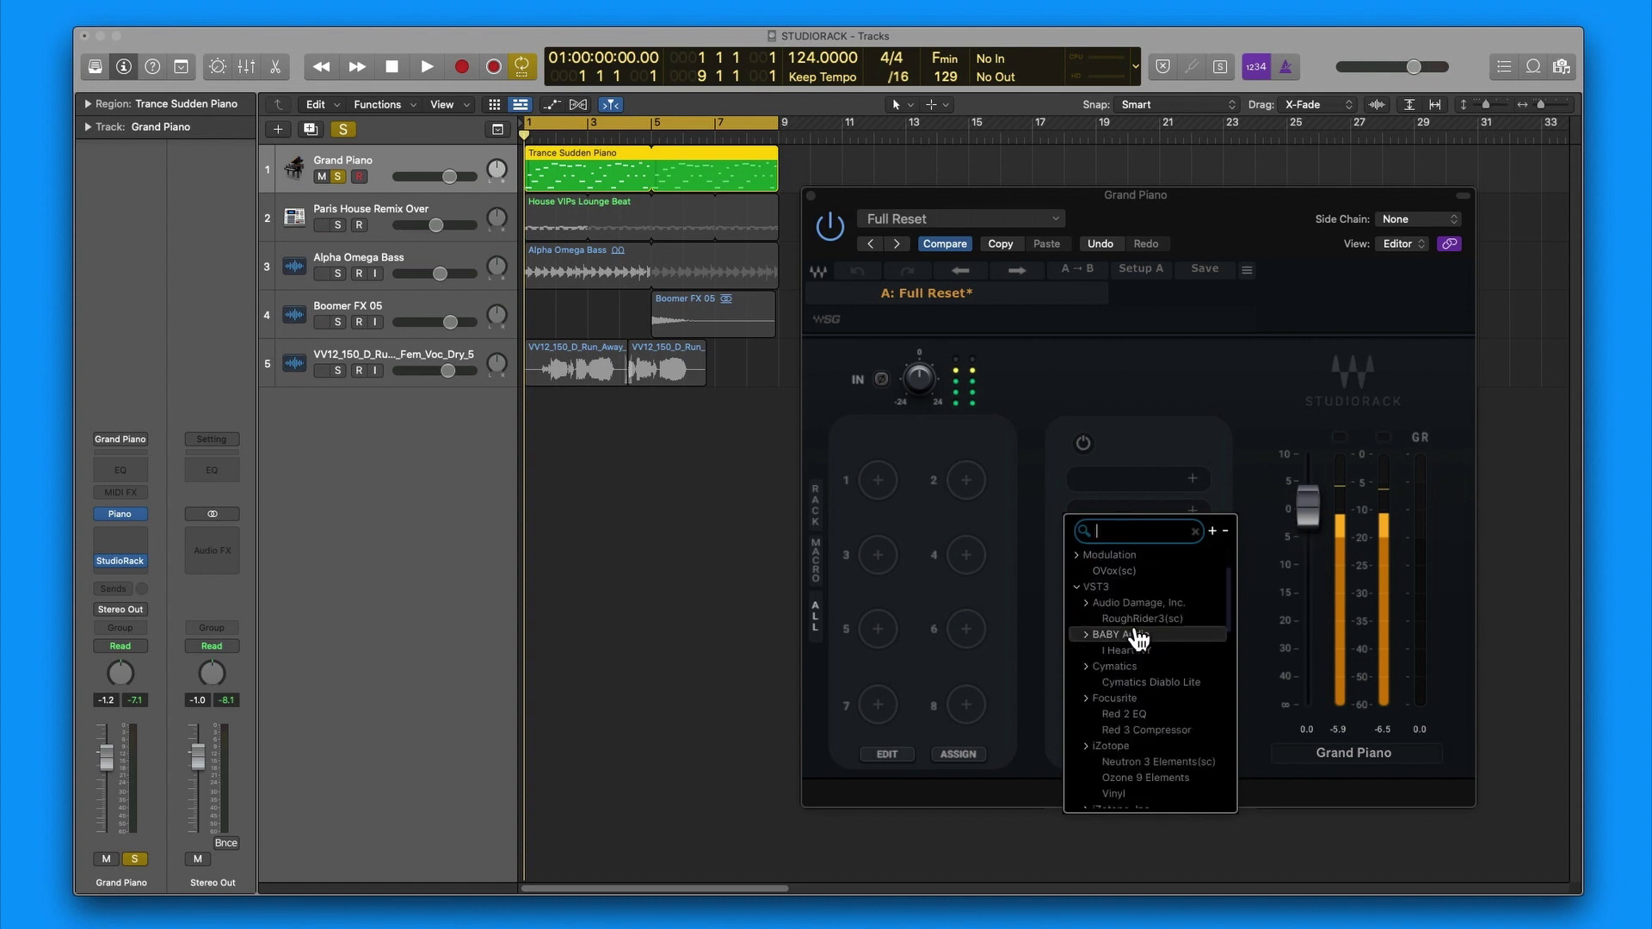
scroll(1138, 639, down, 8)
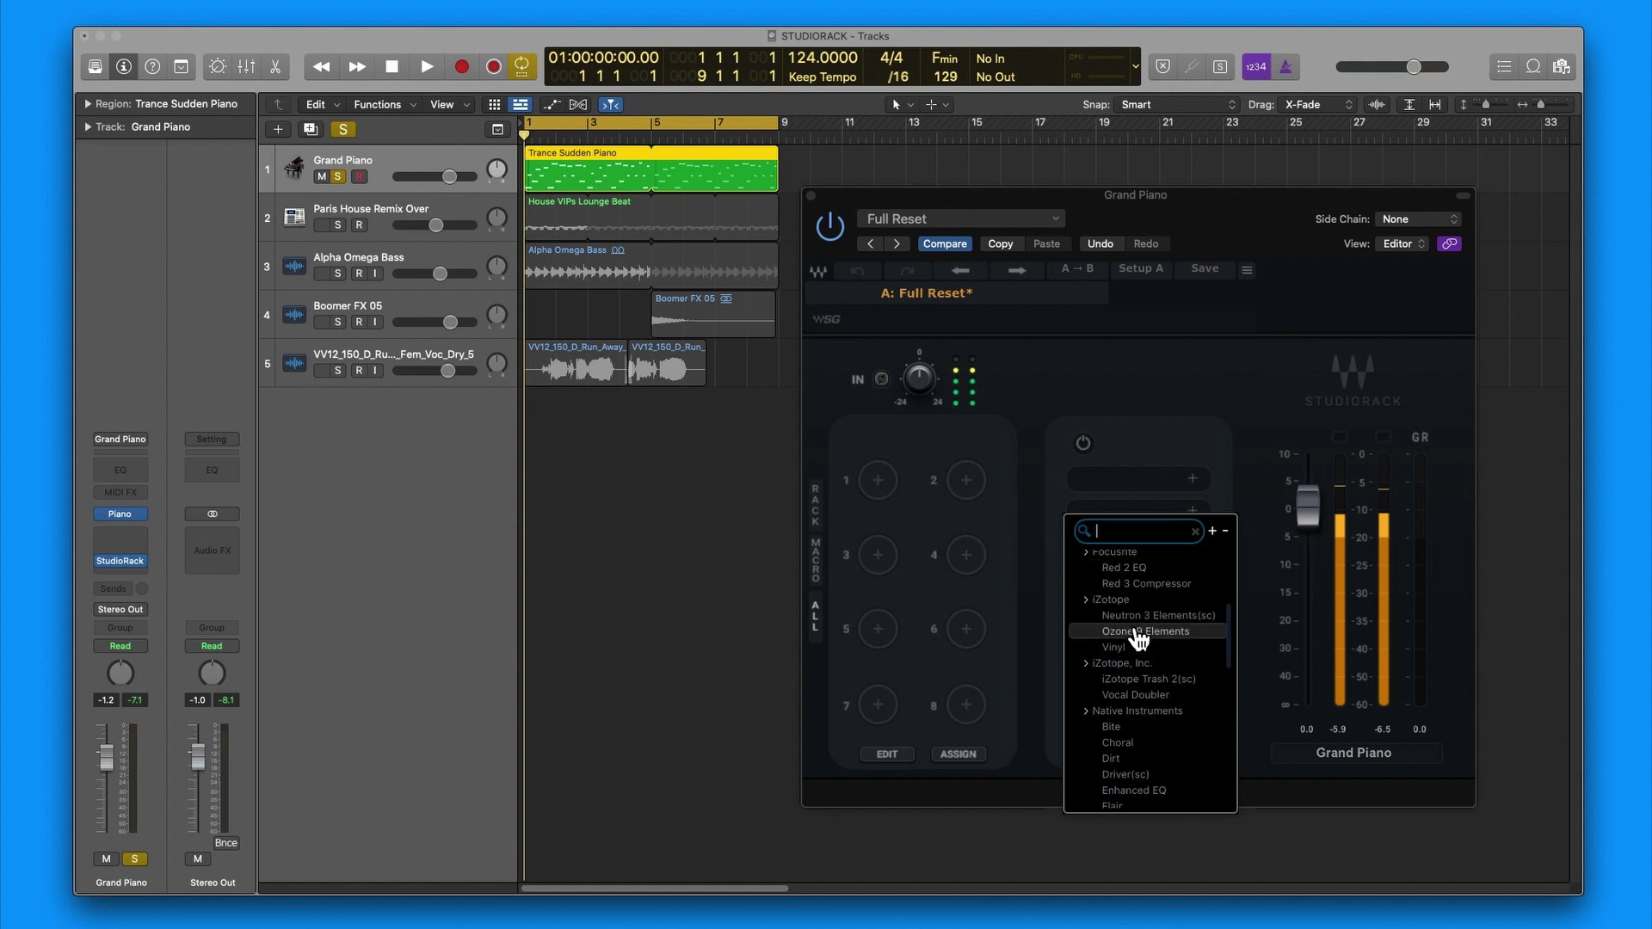
scroll(1137, 638, down, 5)
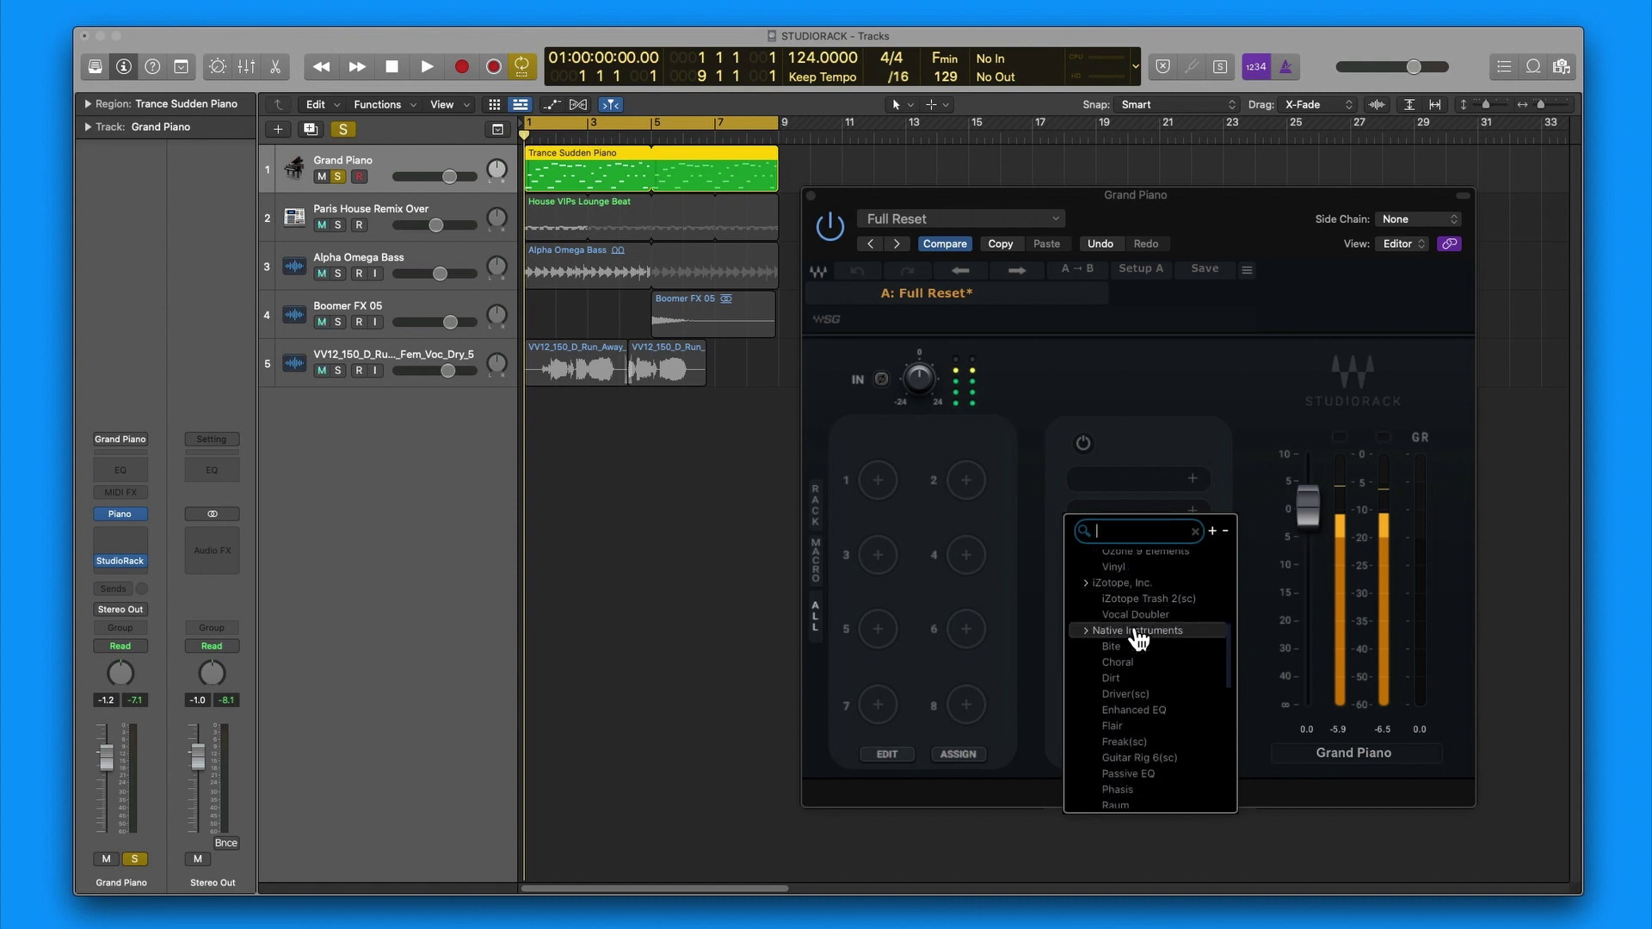
scroll(1137, 638, down, 10)
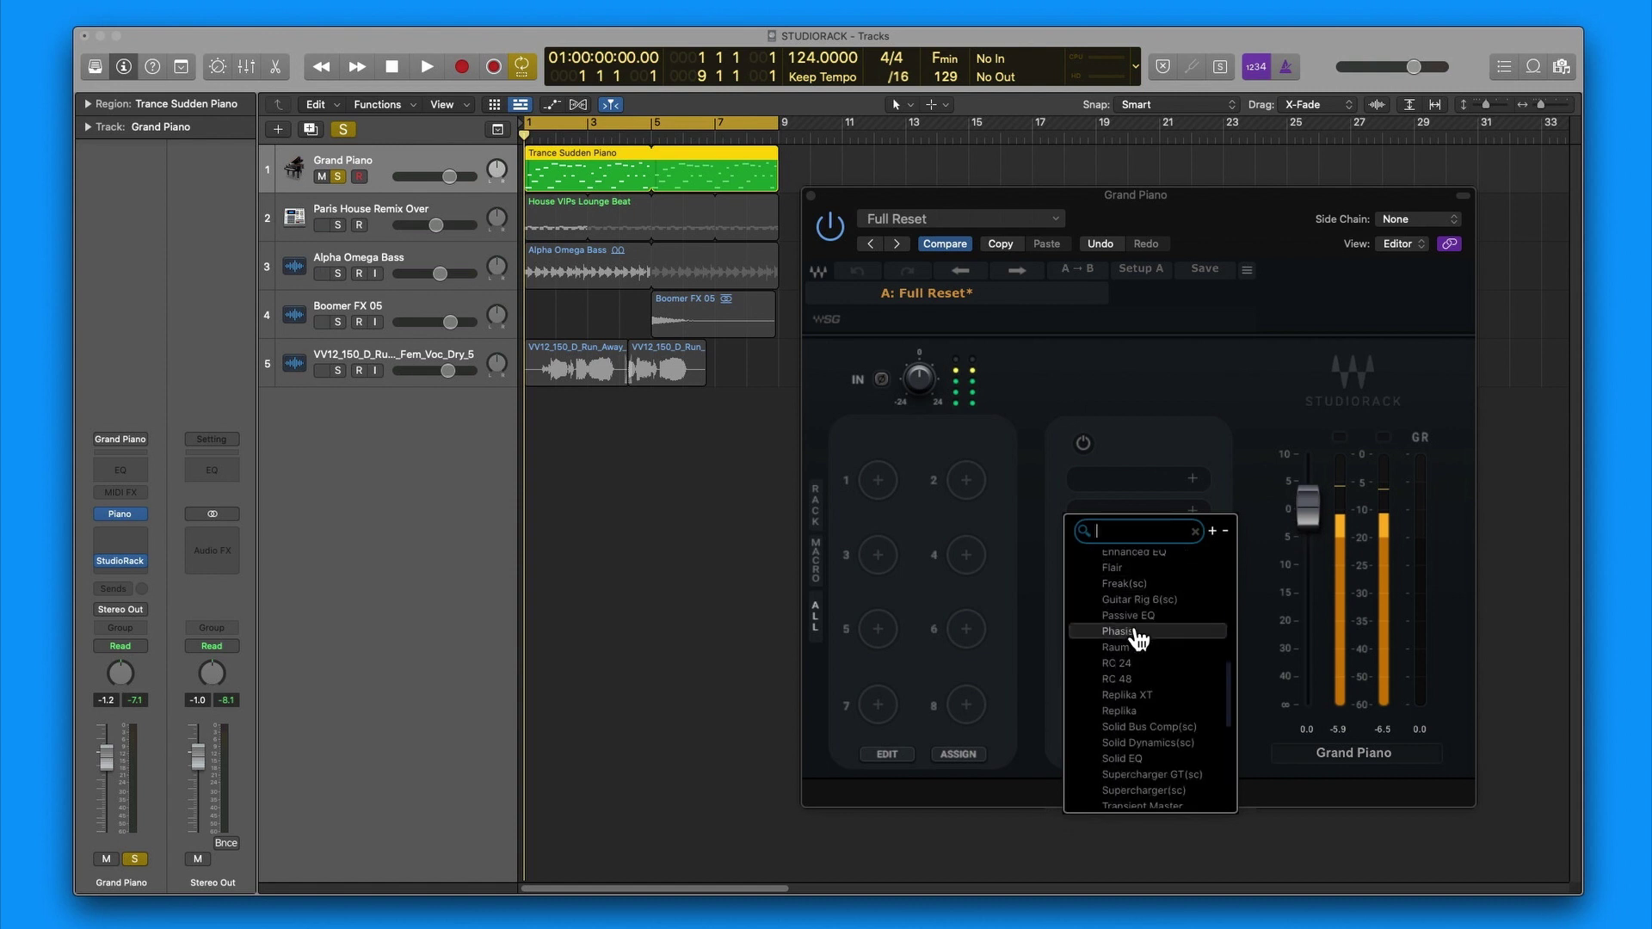
scroll(1138, 639, down, 7)
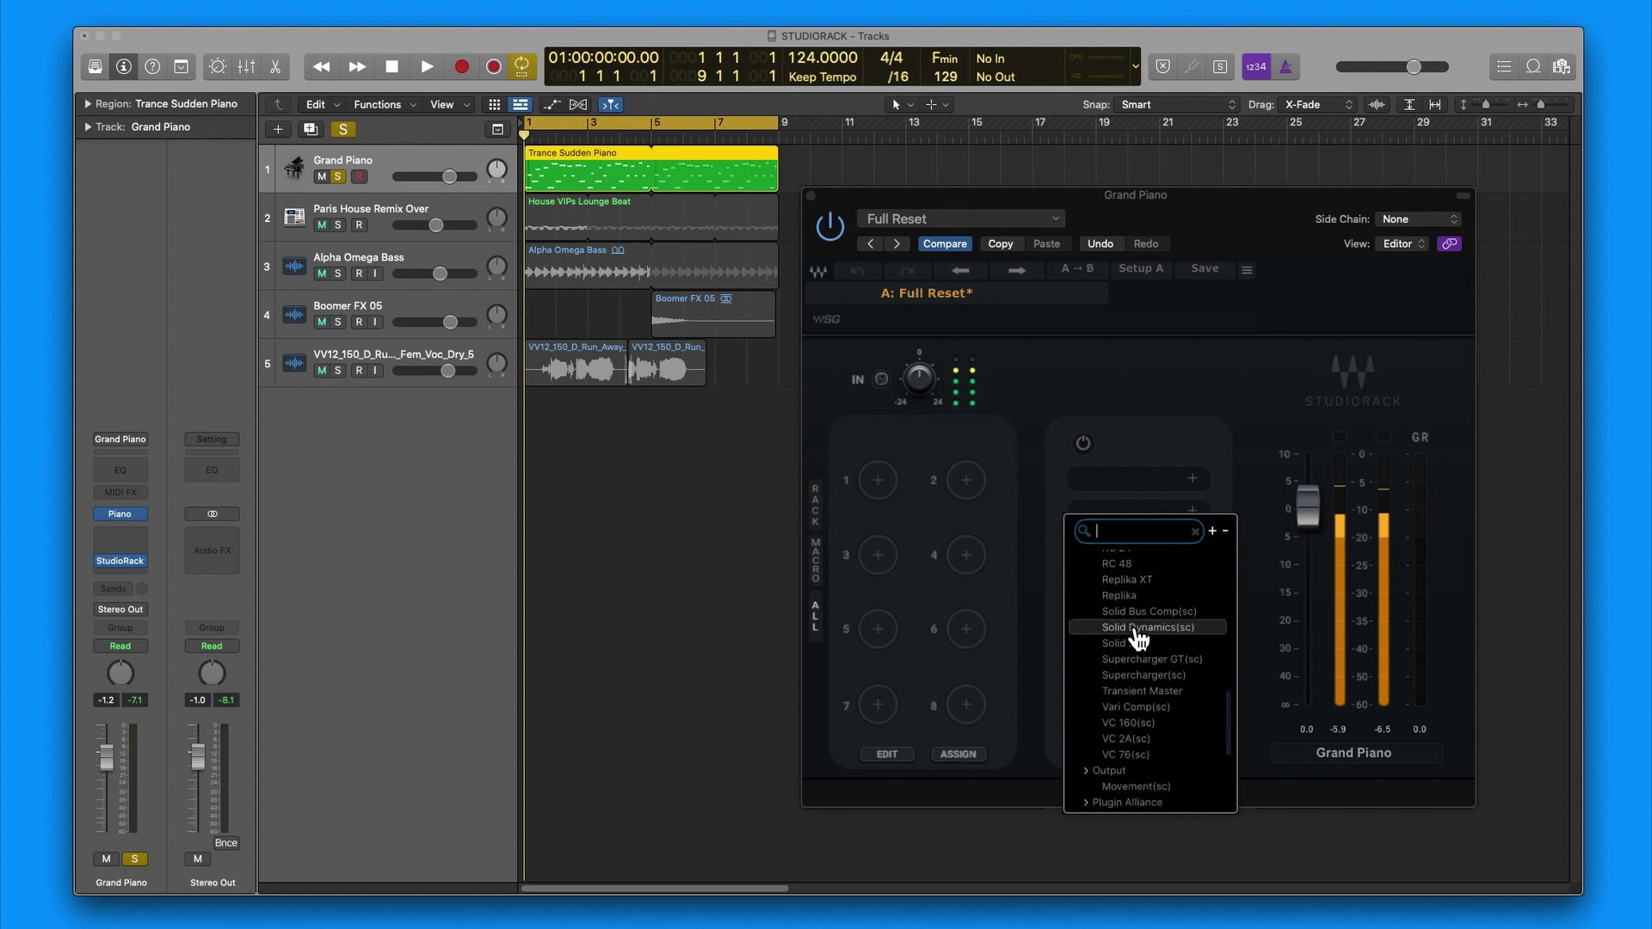
scroll(1138, 639, down, 4)
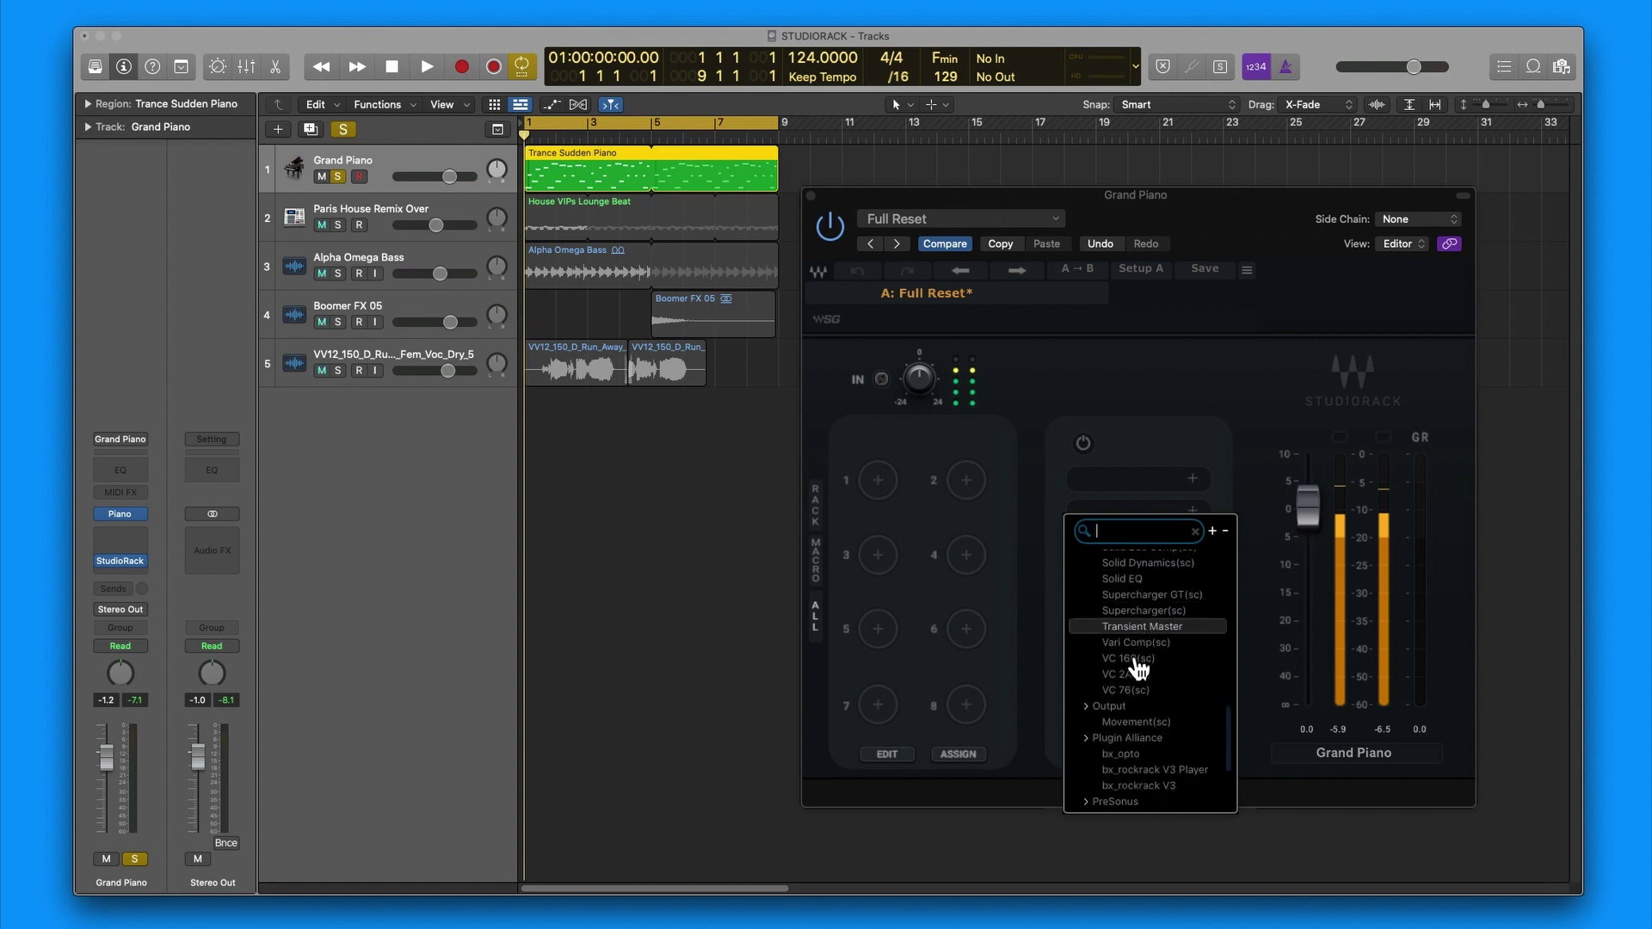
scroll(1151, 739, down, 5)
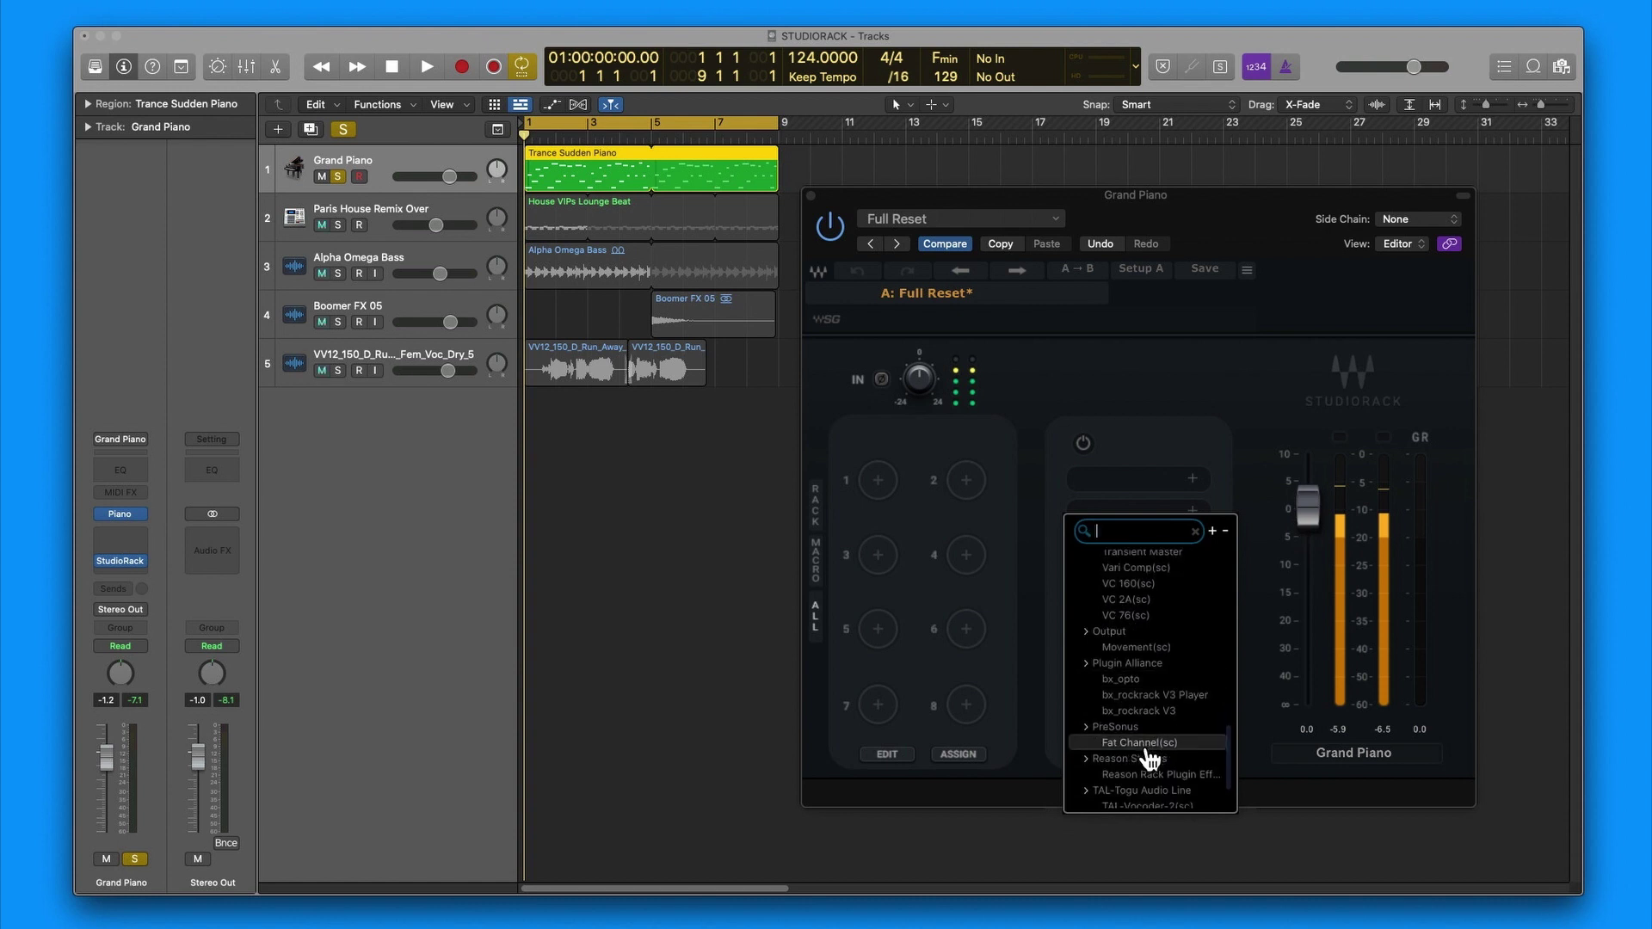
scroll(1149, 759, down, 3)
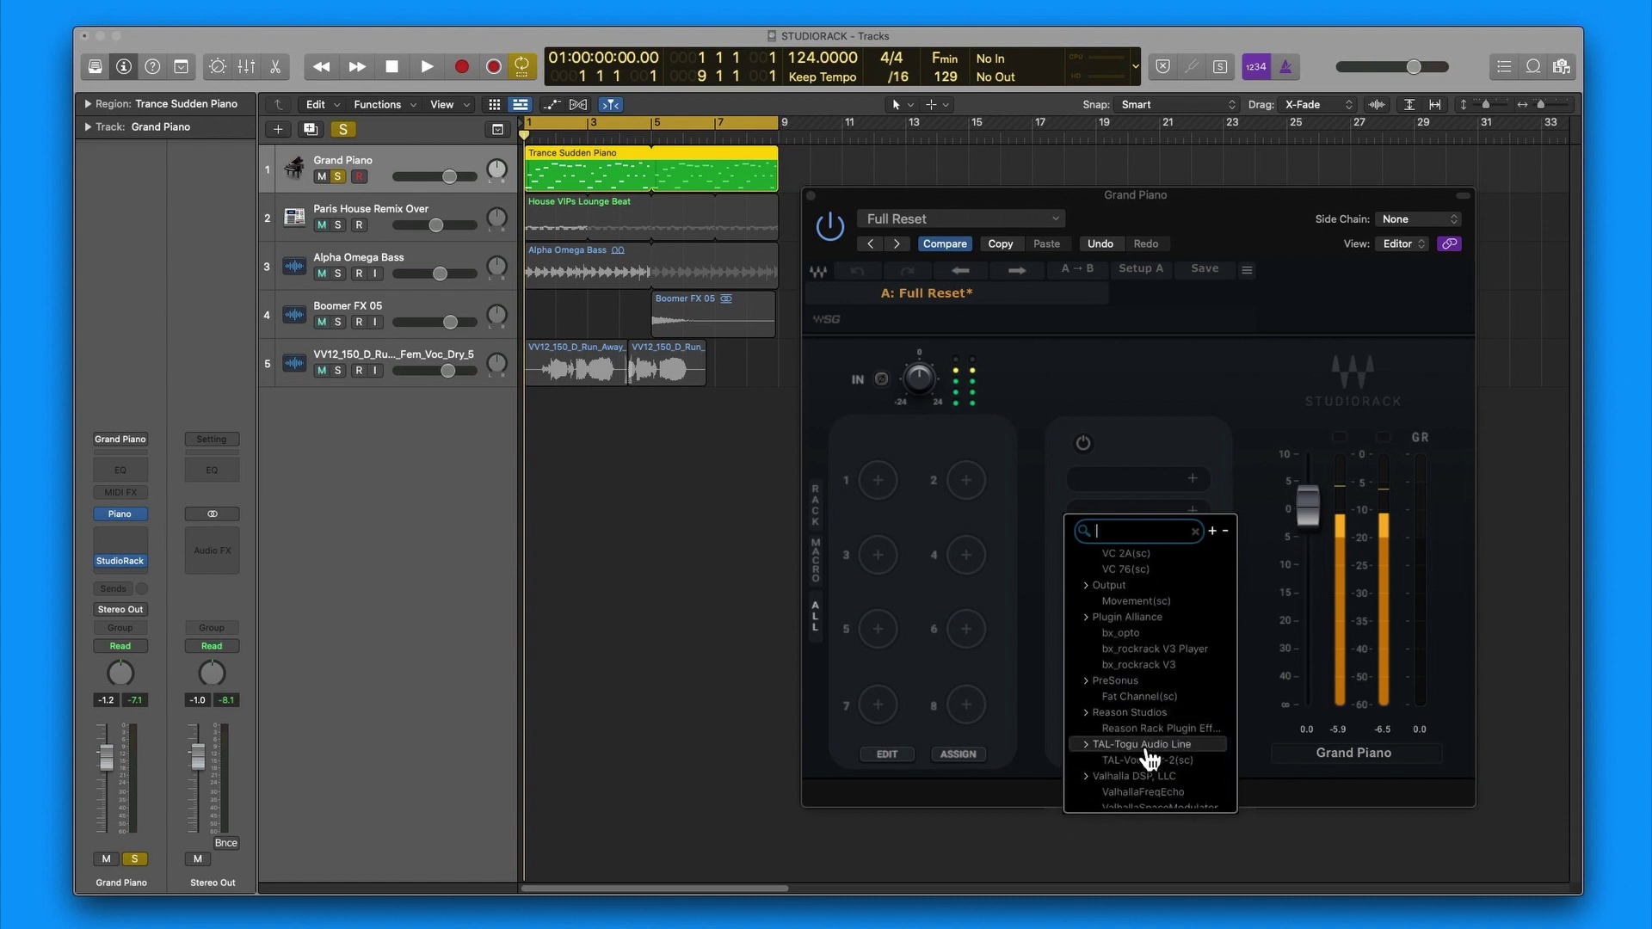
scroll(1149, 757, down, 1)
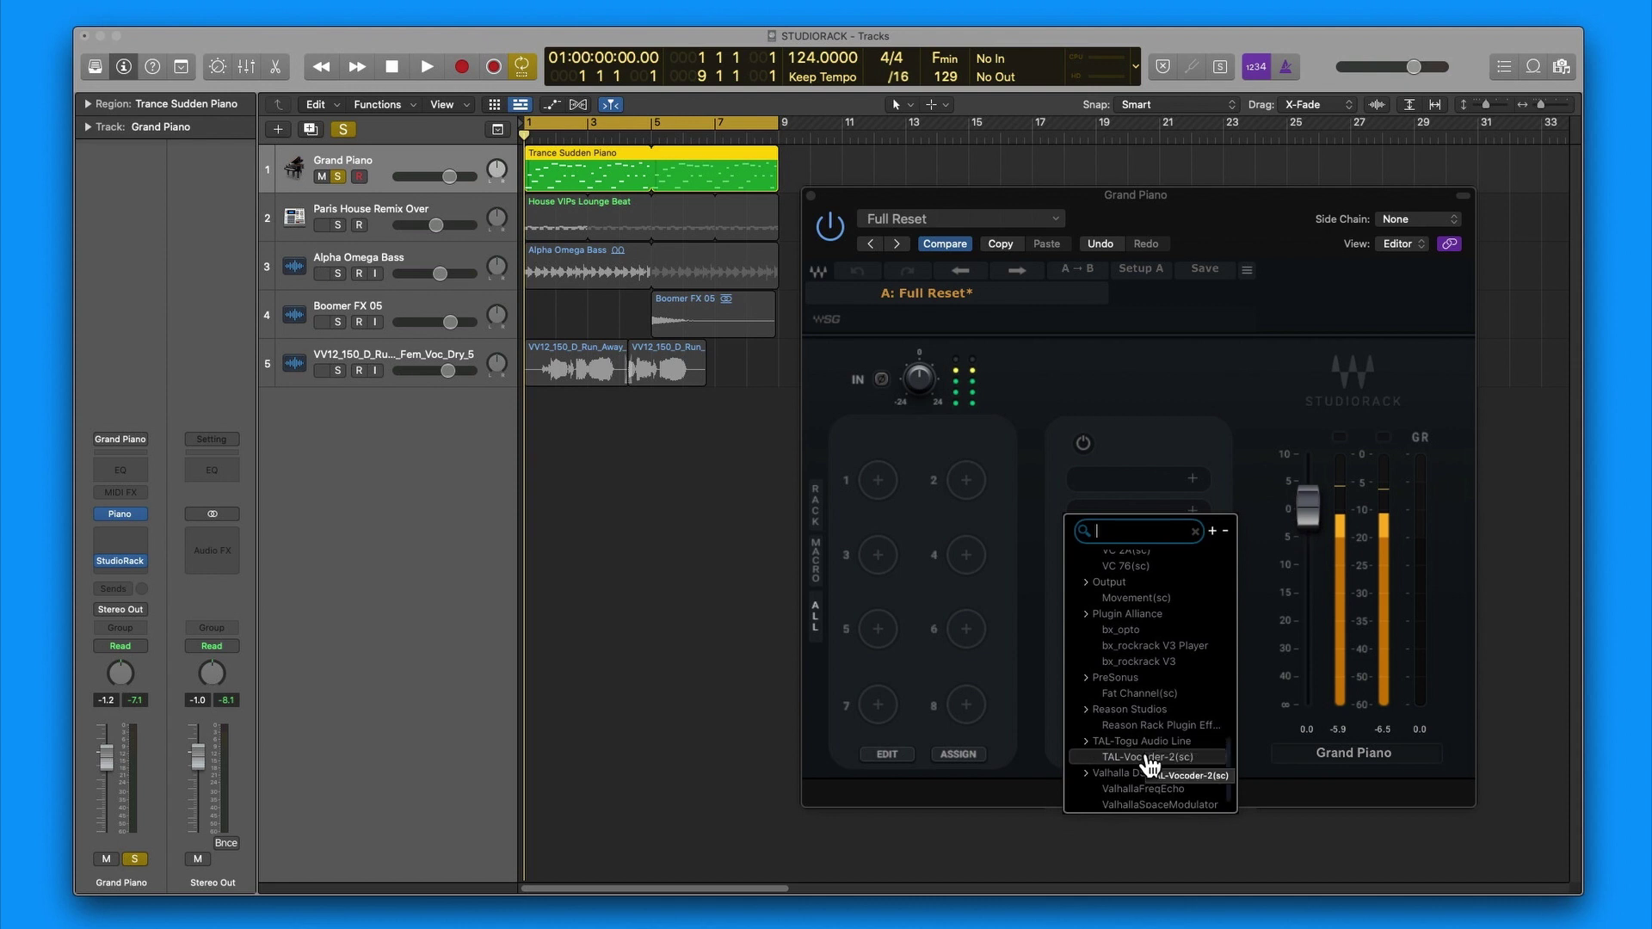
scroll(1151, 787, down, 1)
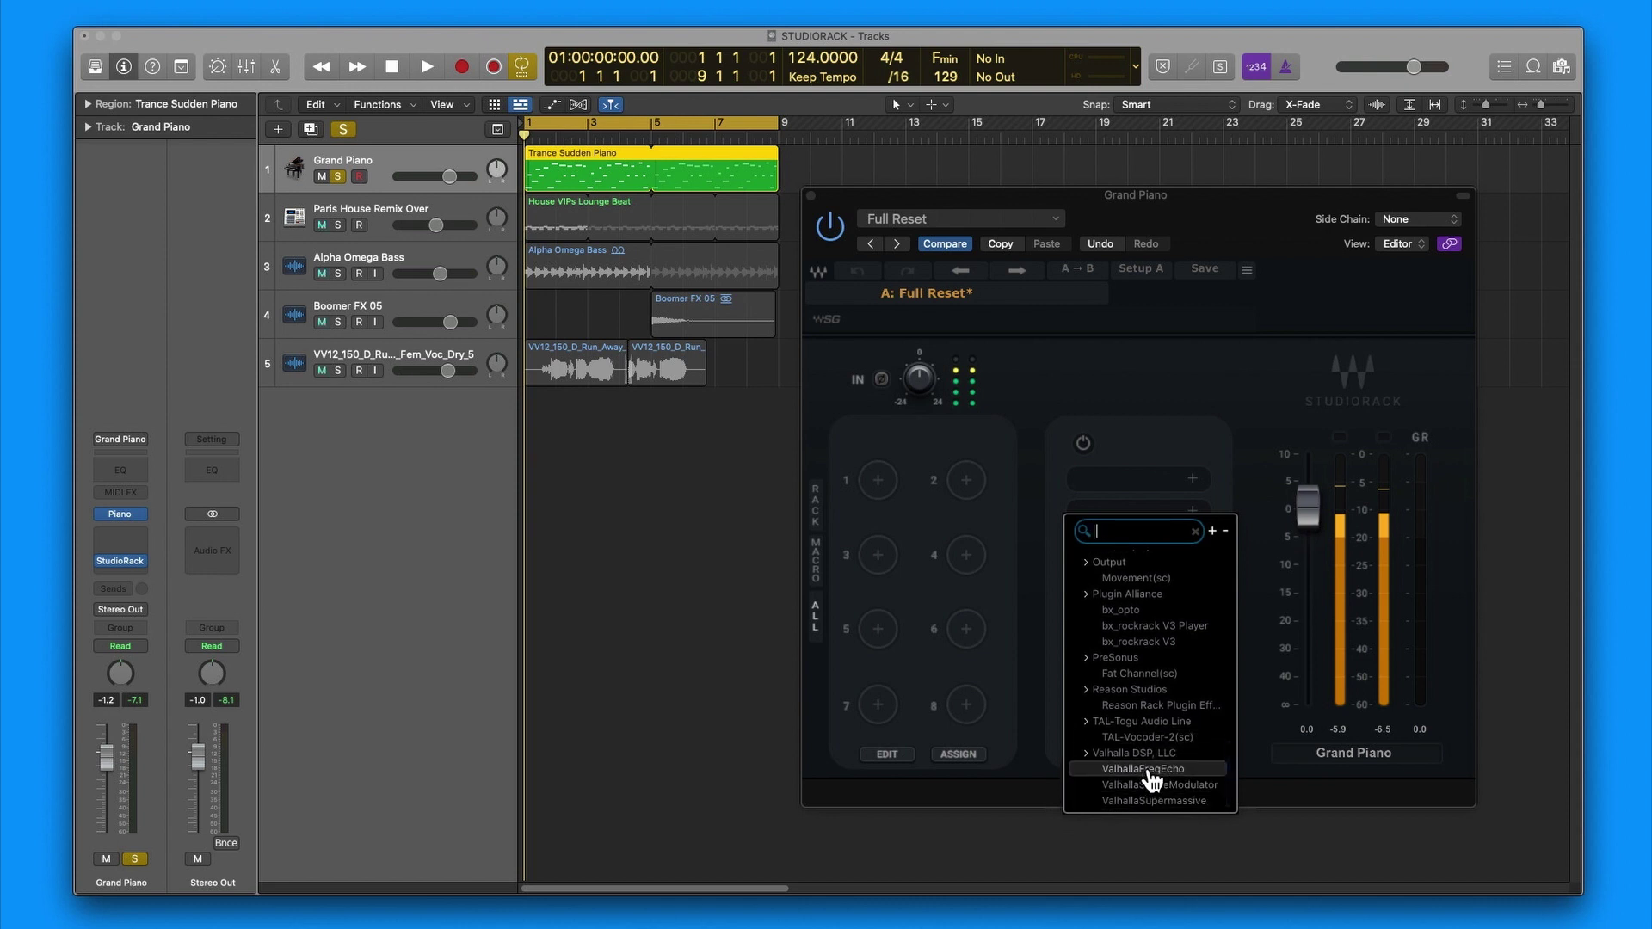
scroll(1153, 796, down, 1)
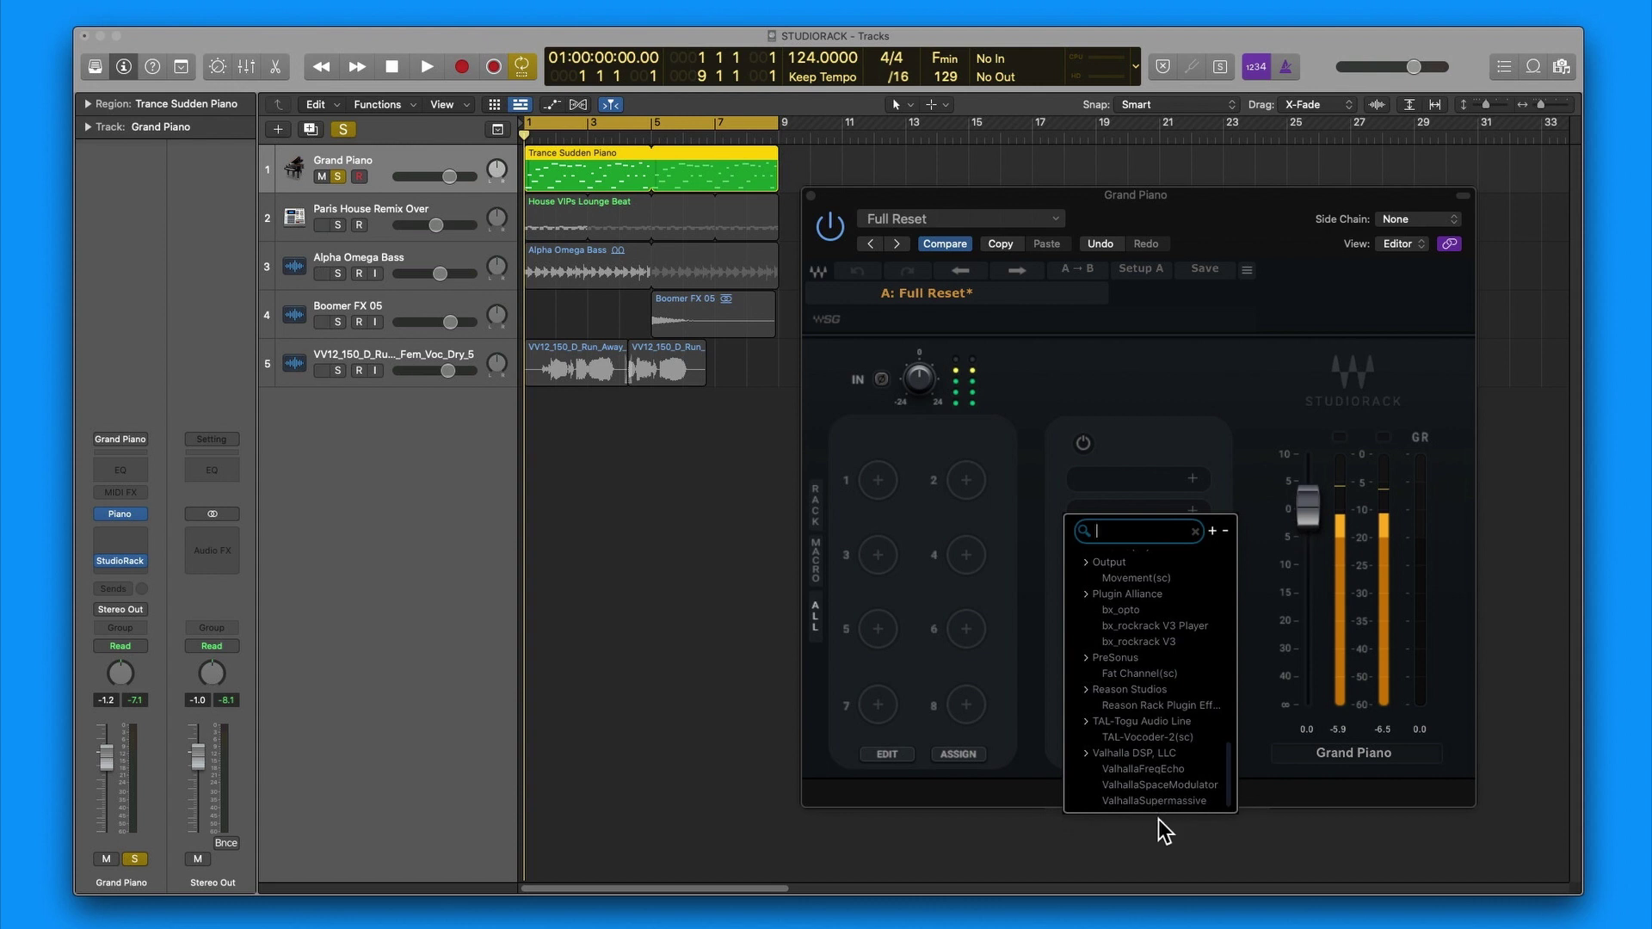
Step: Review the expanded plugin list back up to the Instrument and Modulation categories, then return to the first VST3 vendors
scroll(1154, 727, up, 8)
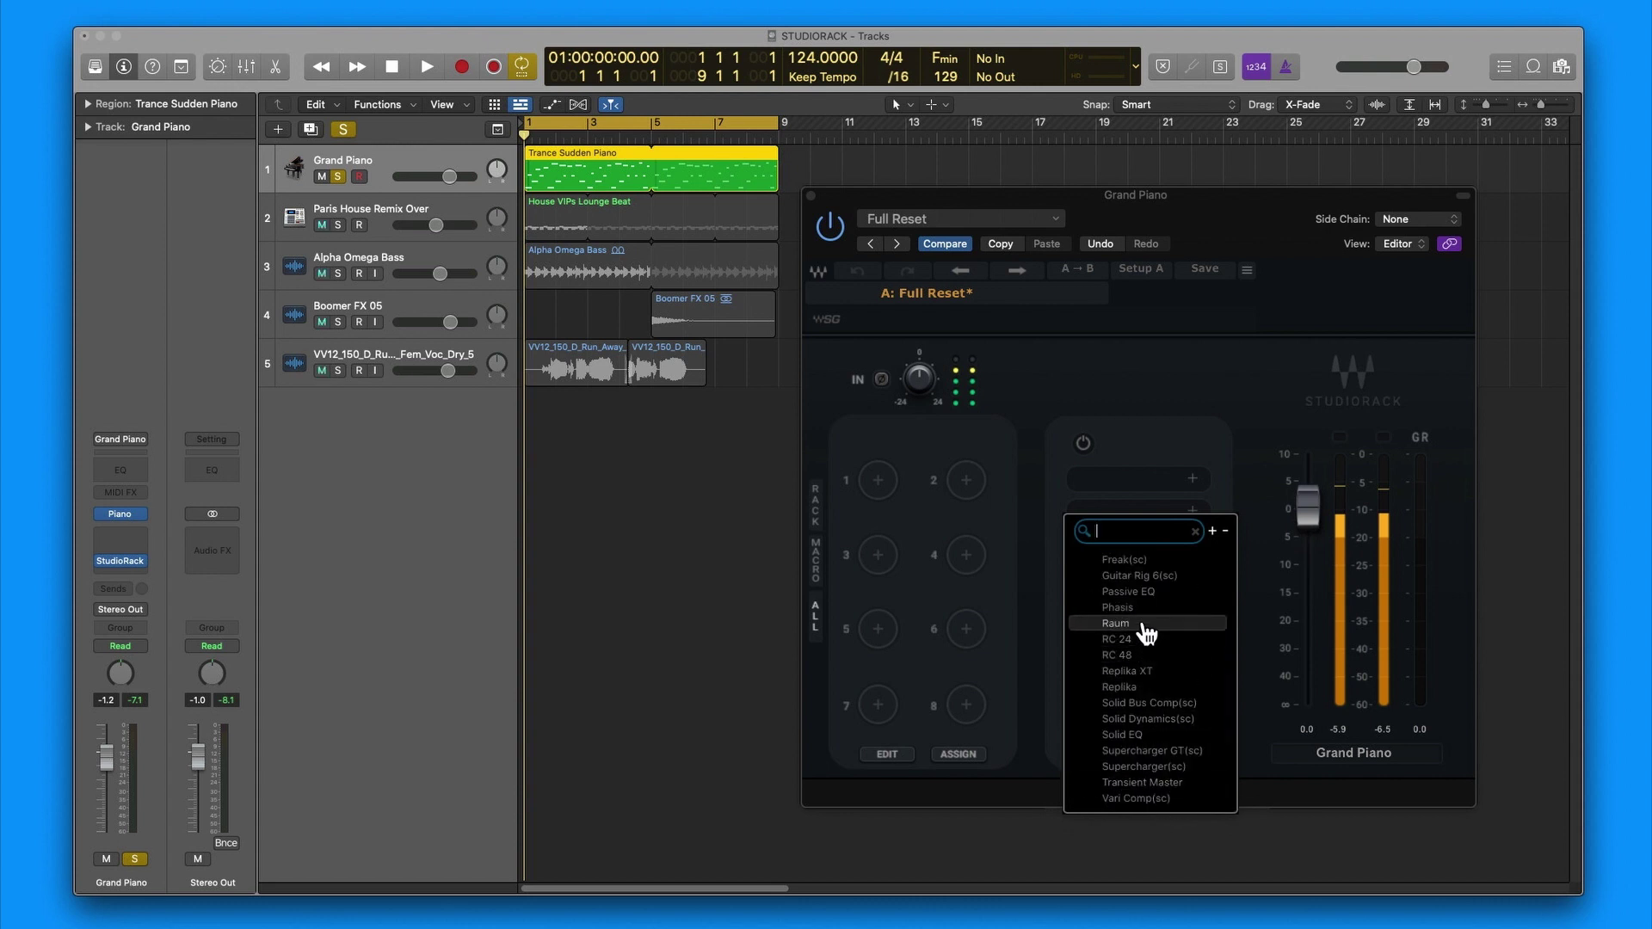
scroll(1147, 634, up, 3)
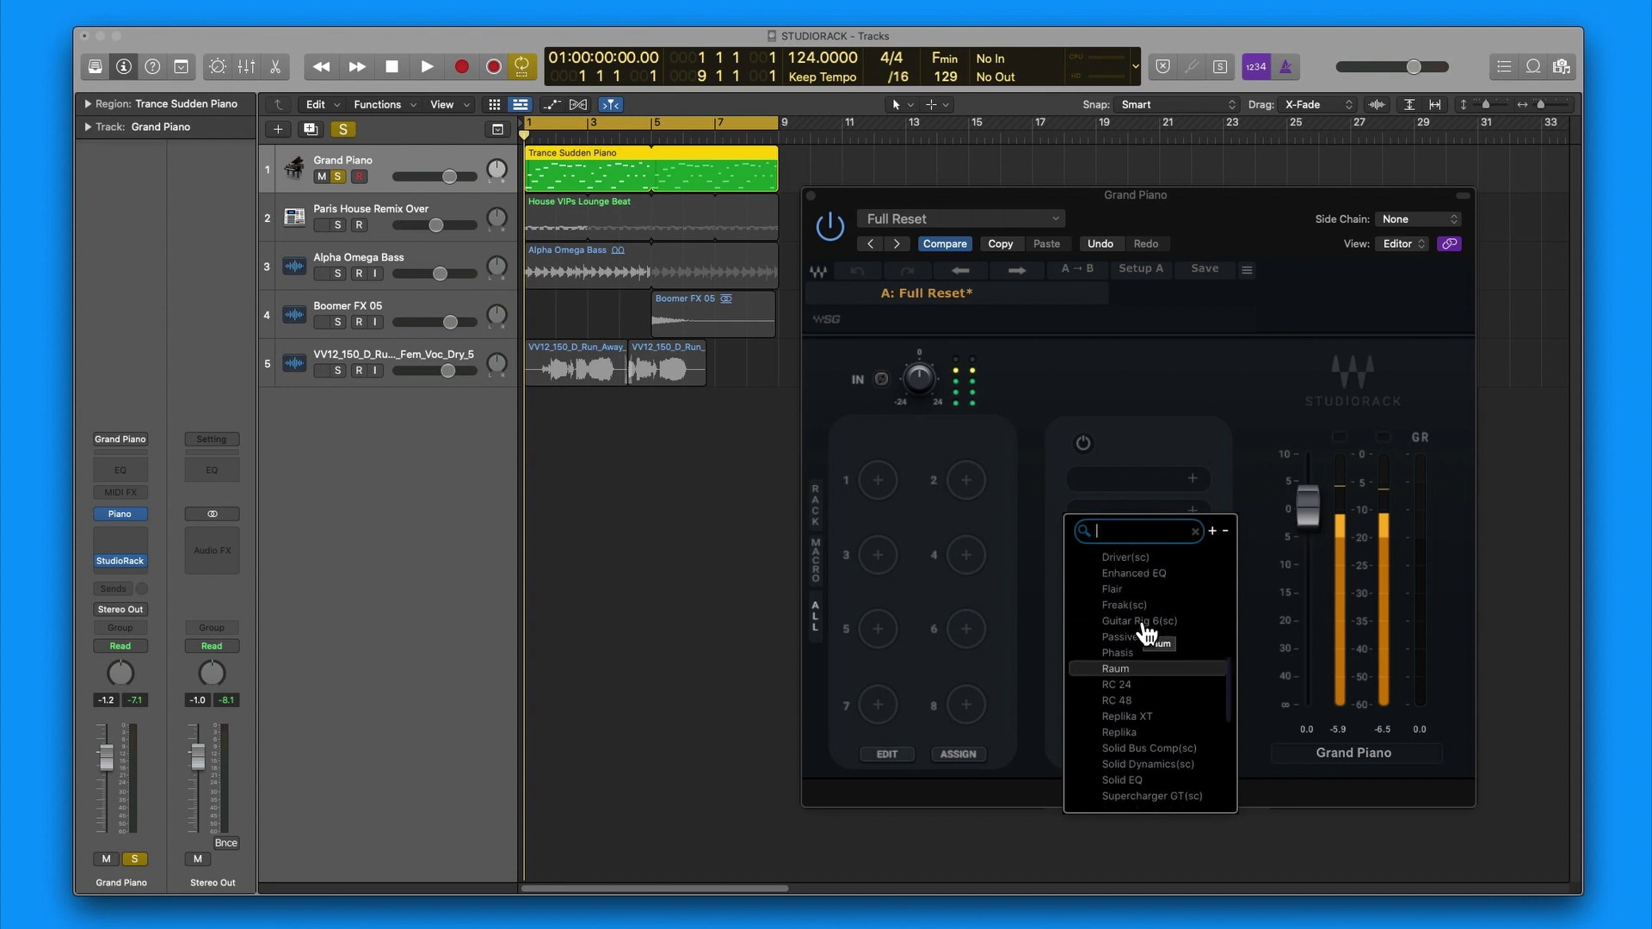
scroll(1147, 634, up, 9)
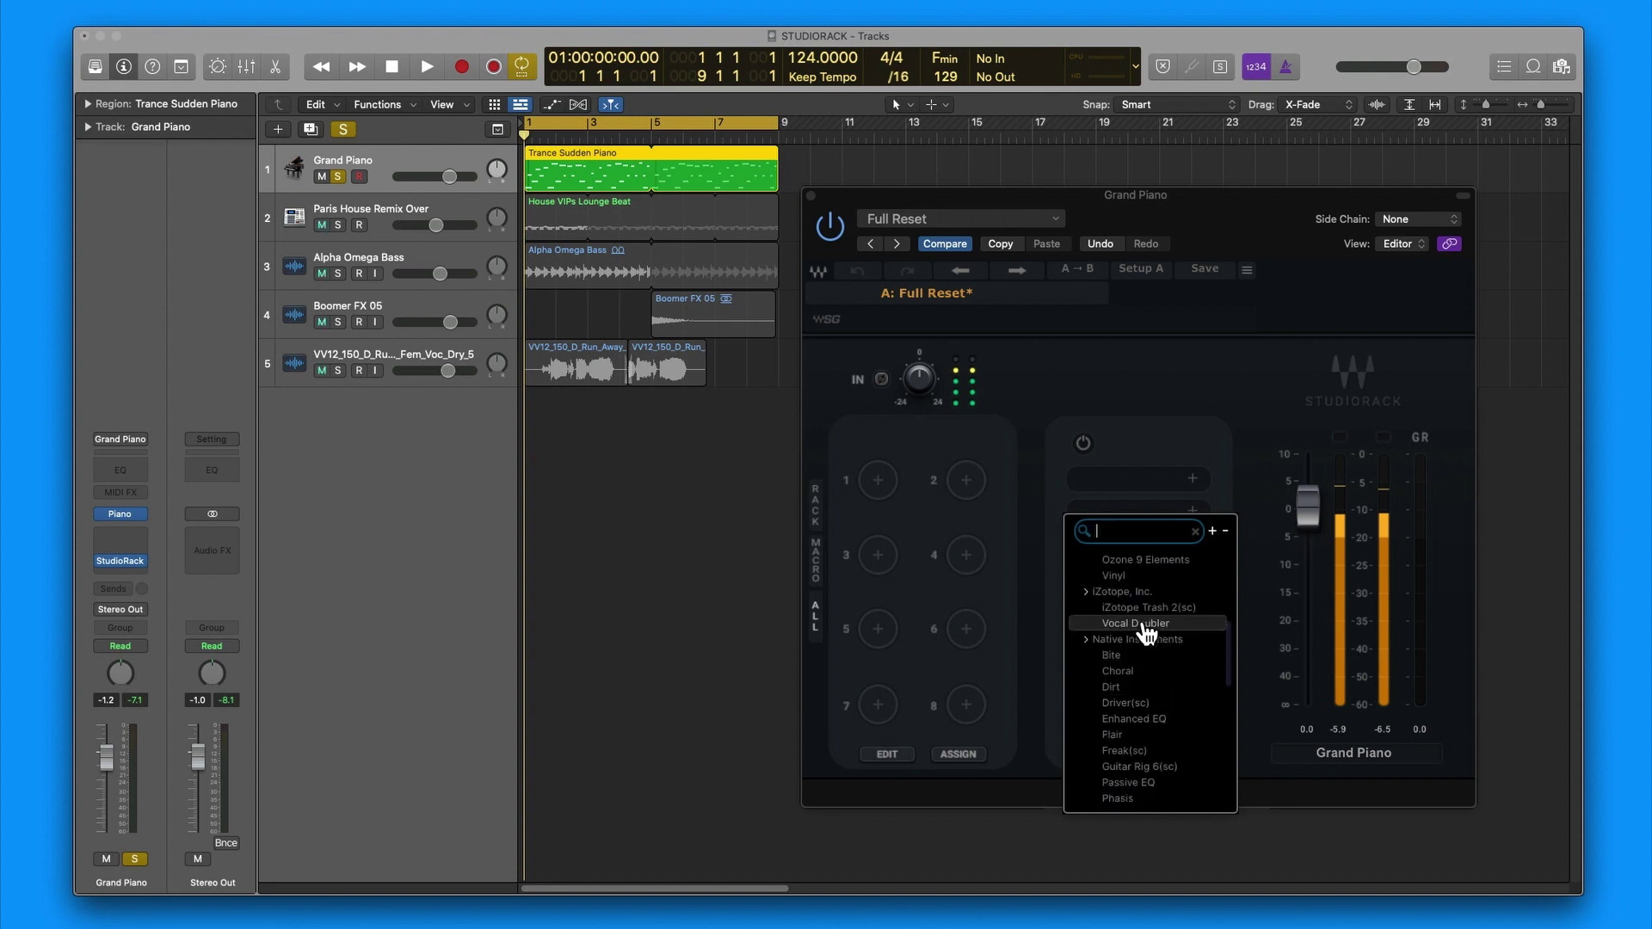
scroll(1157, 645, up, 5)
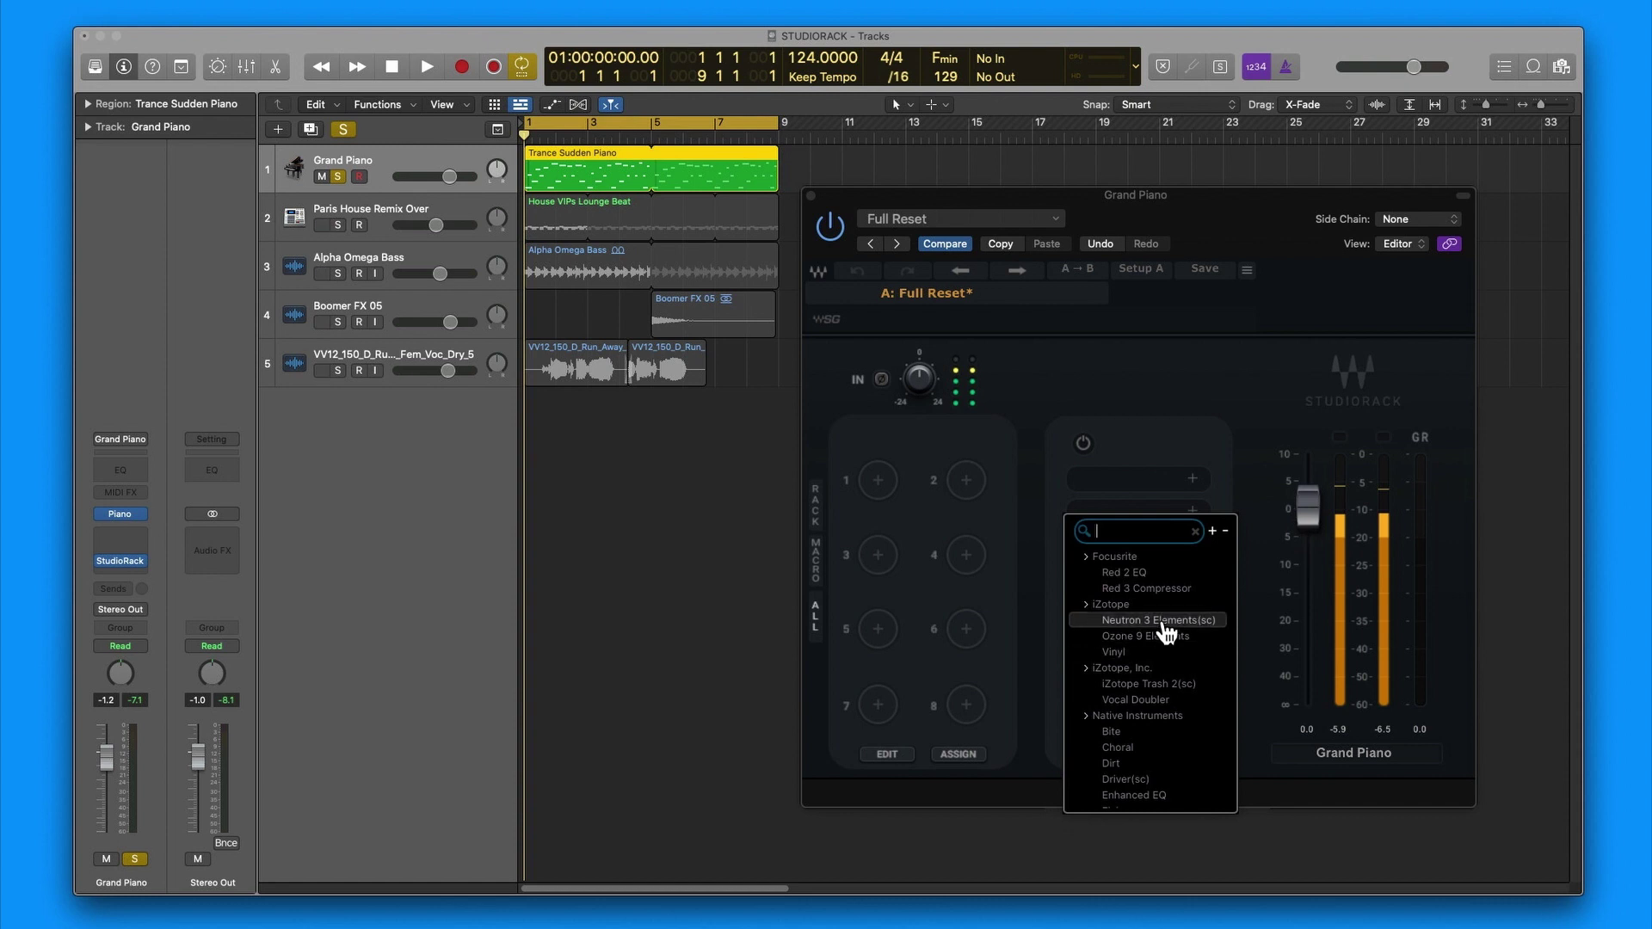
scroll(1161, 637, up, 4)
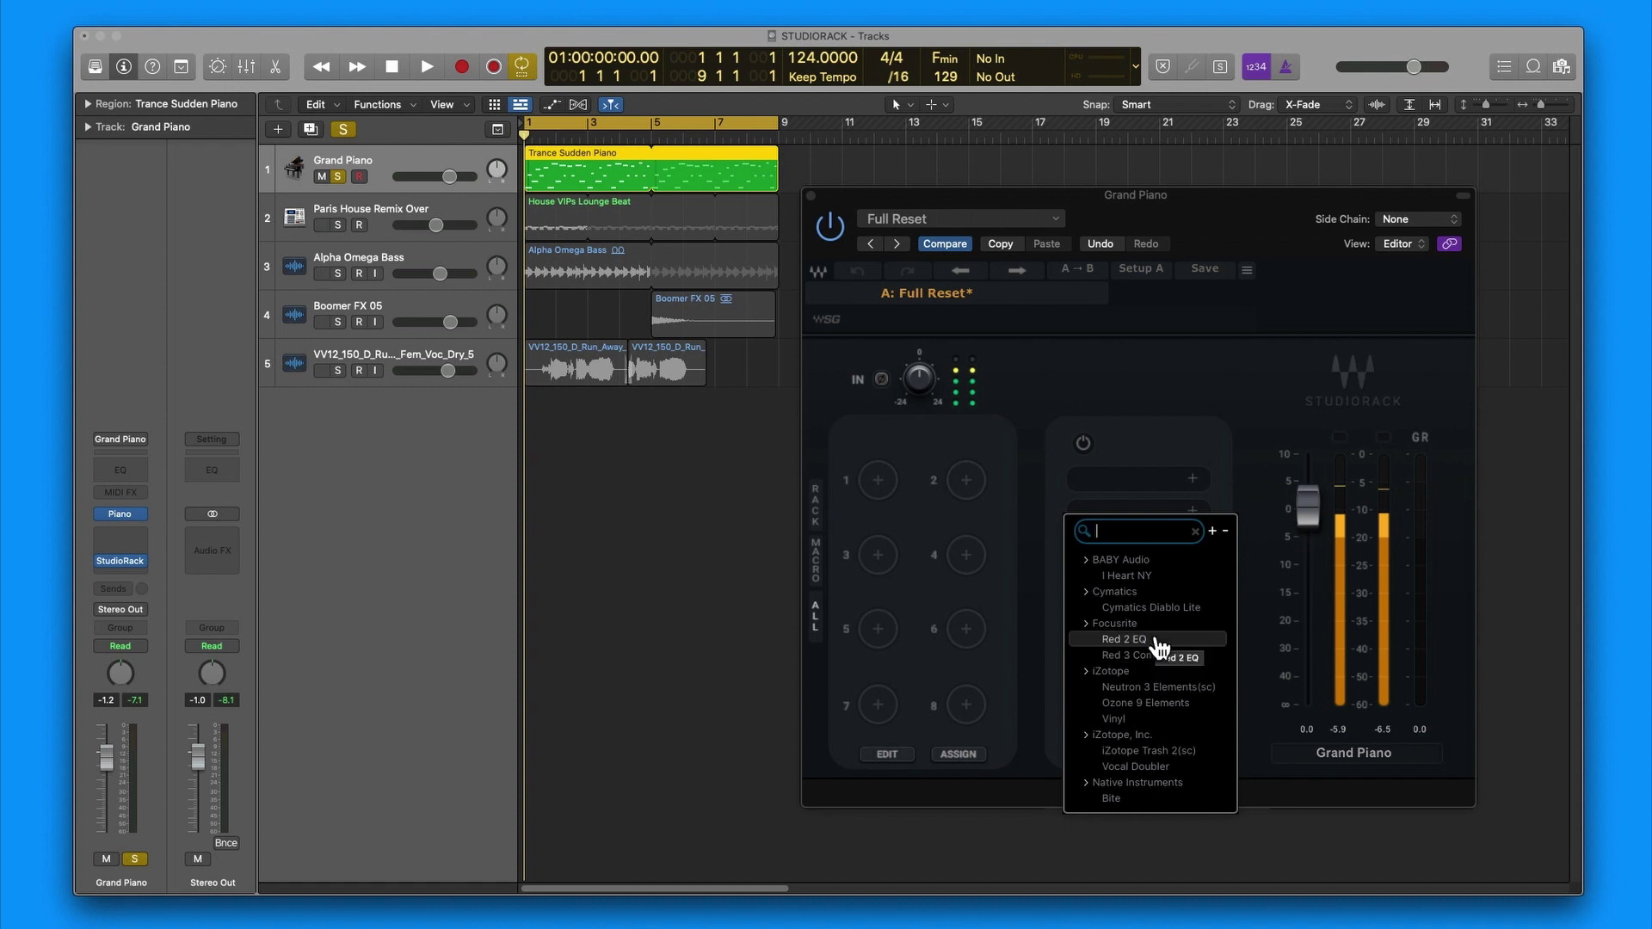
scroll(1160, 647, up, 1)
scroll(1160, 647, up, 3)
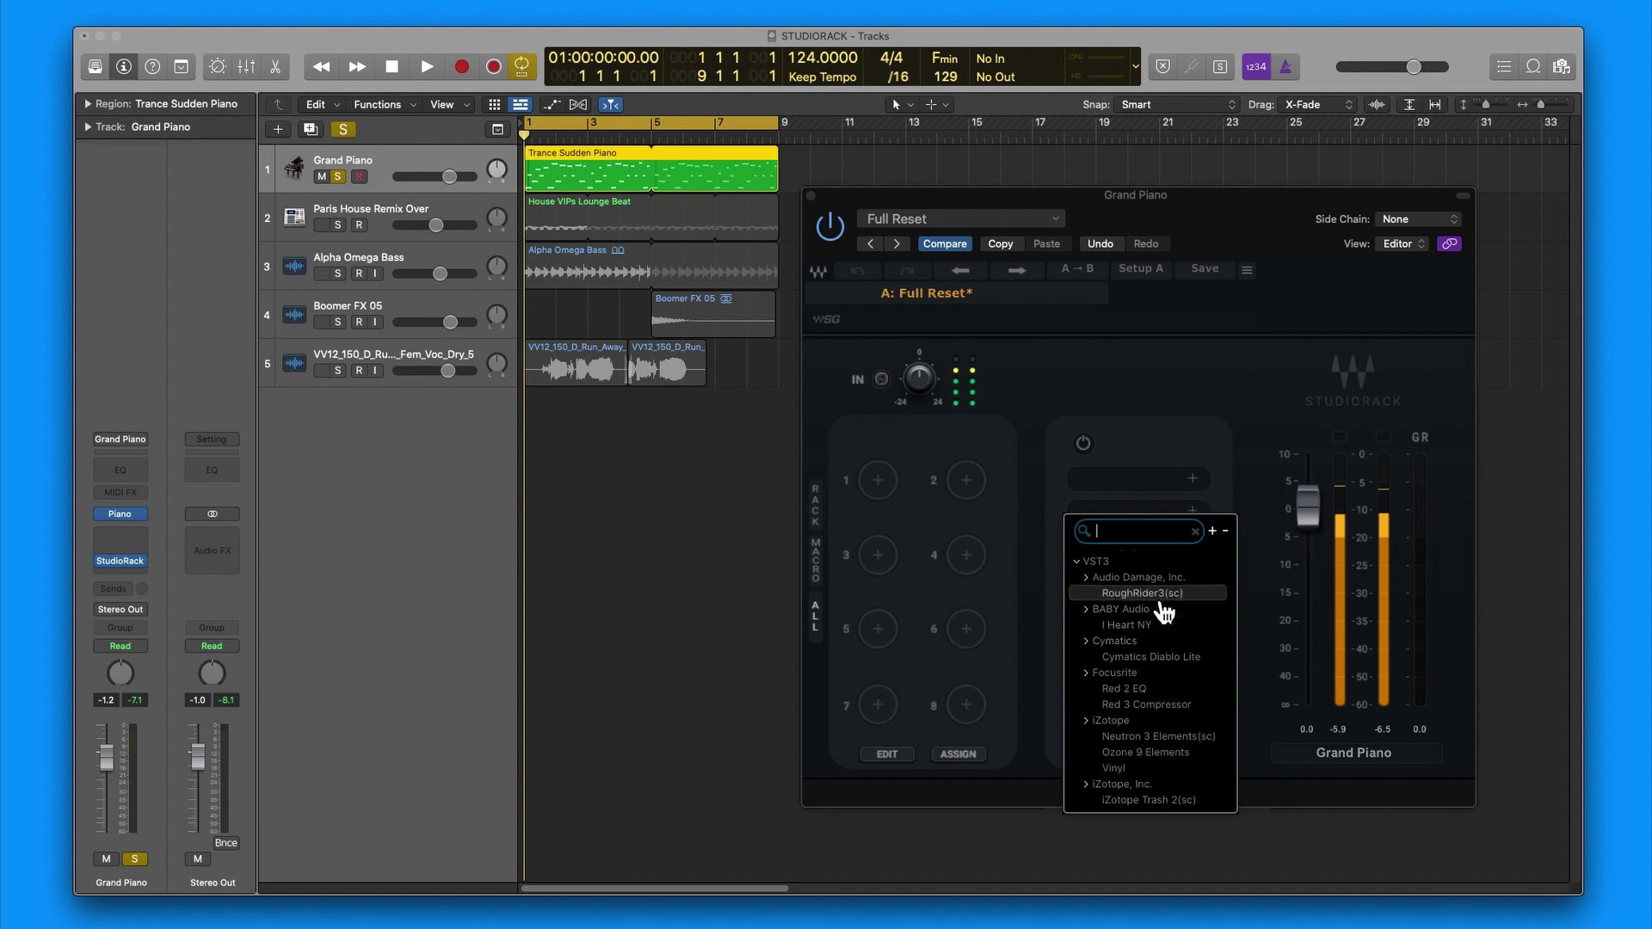
scroll(1127, 598, up, 4)
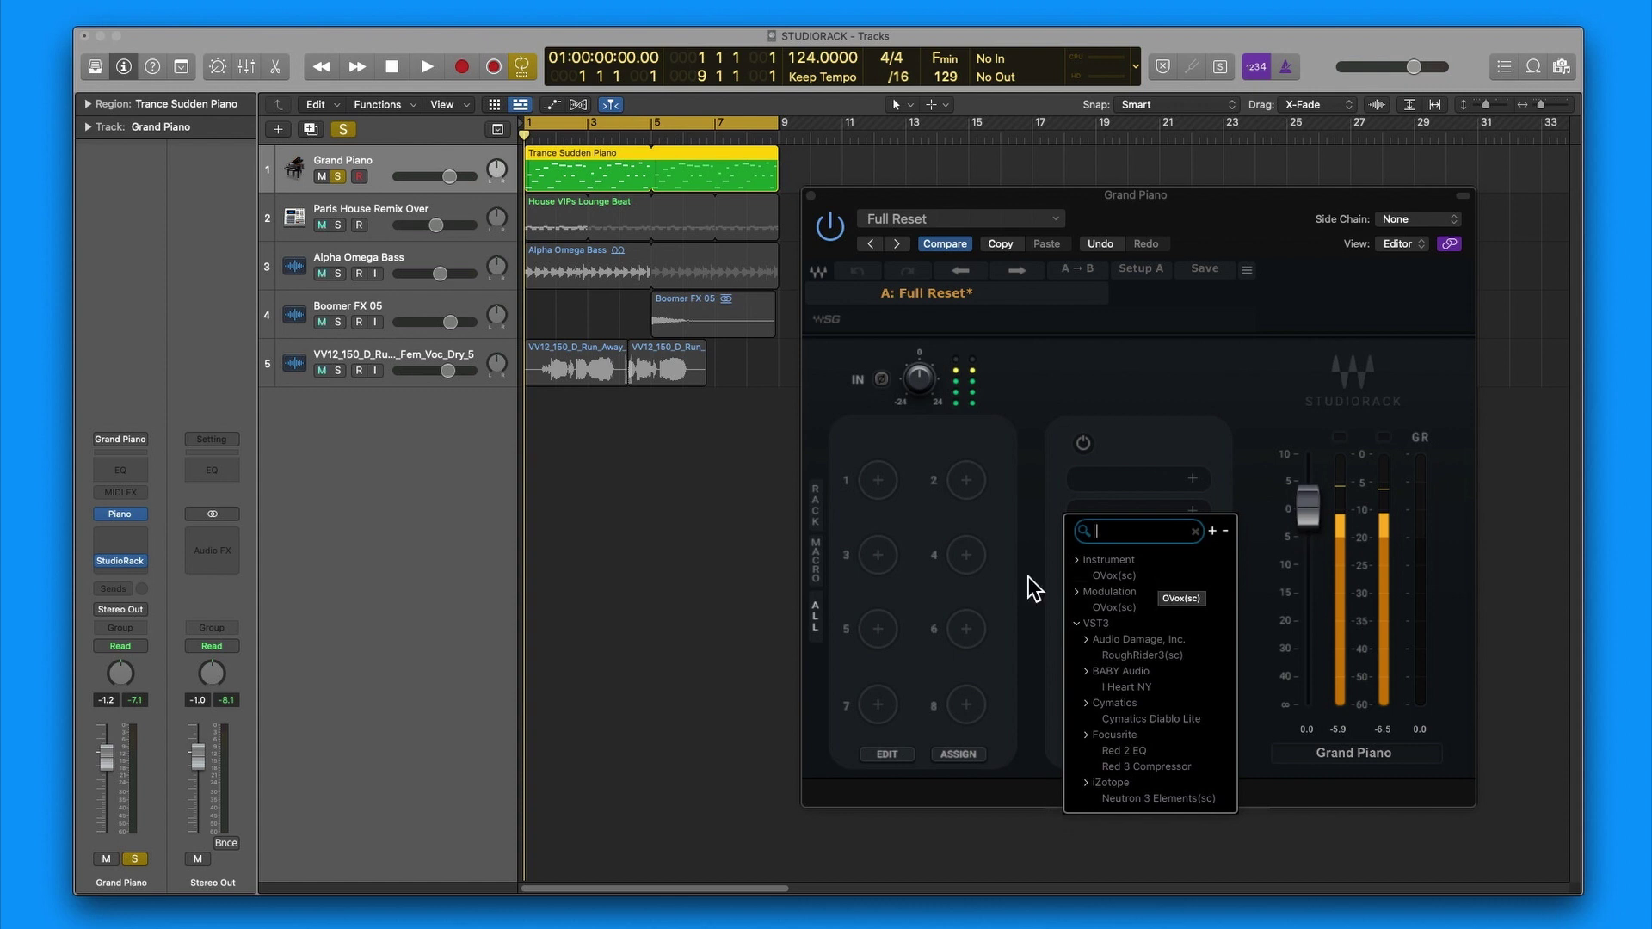
scroll(1148, 658, down, 4)
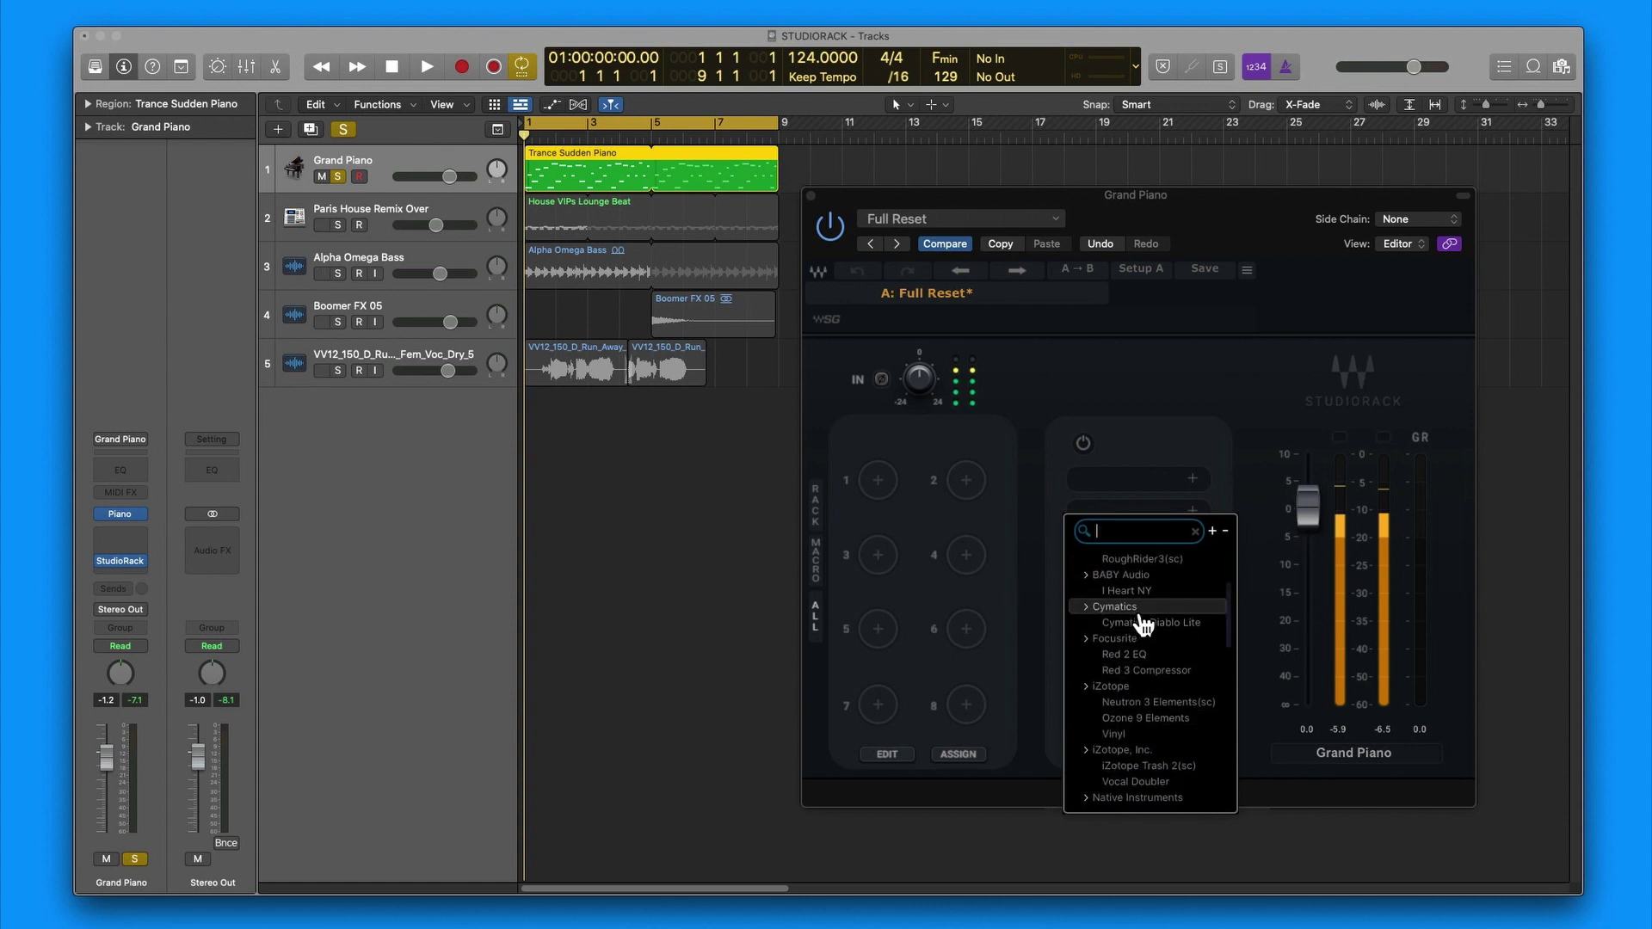
Step: Load Native Instruments' Raum into the first rack slot and move the StudioRack window clear of Raum's
scroll(1144, 625, down, 2)
scroll(1143, 626, down, 8)
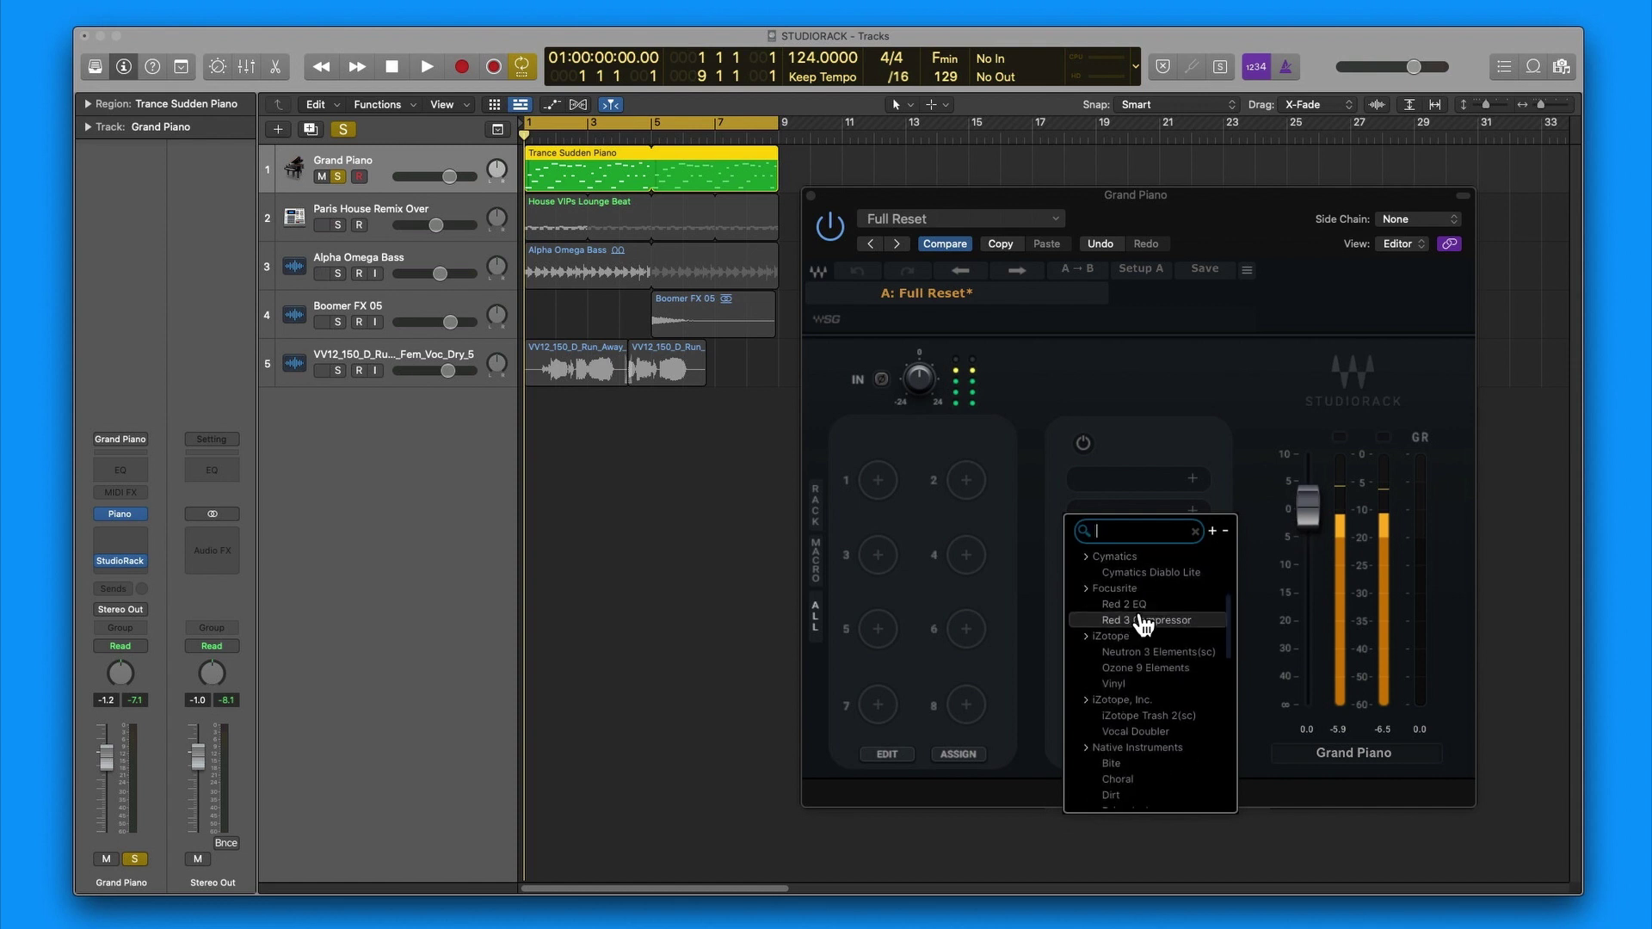
click(1143, 625)
drag(1393, 284, 1406, 274)
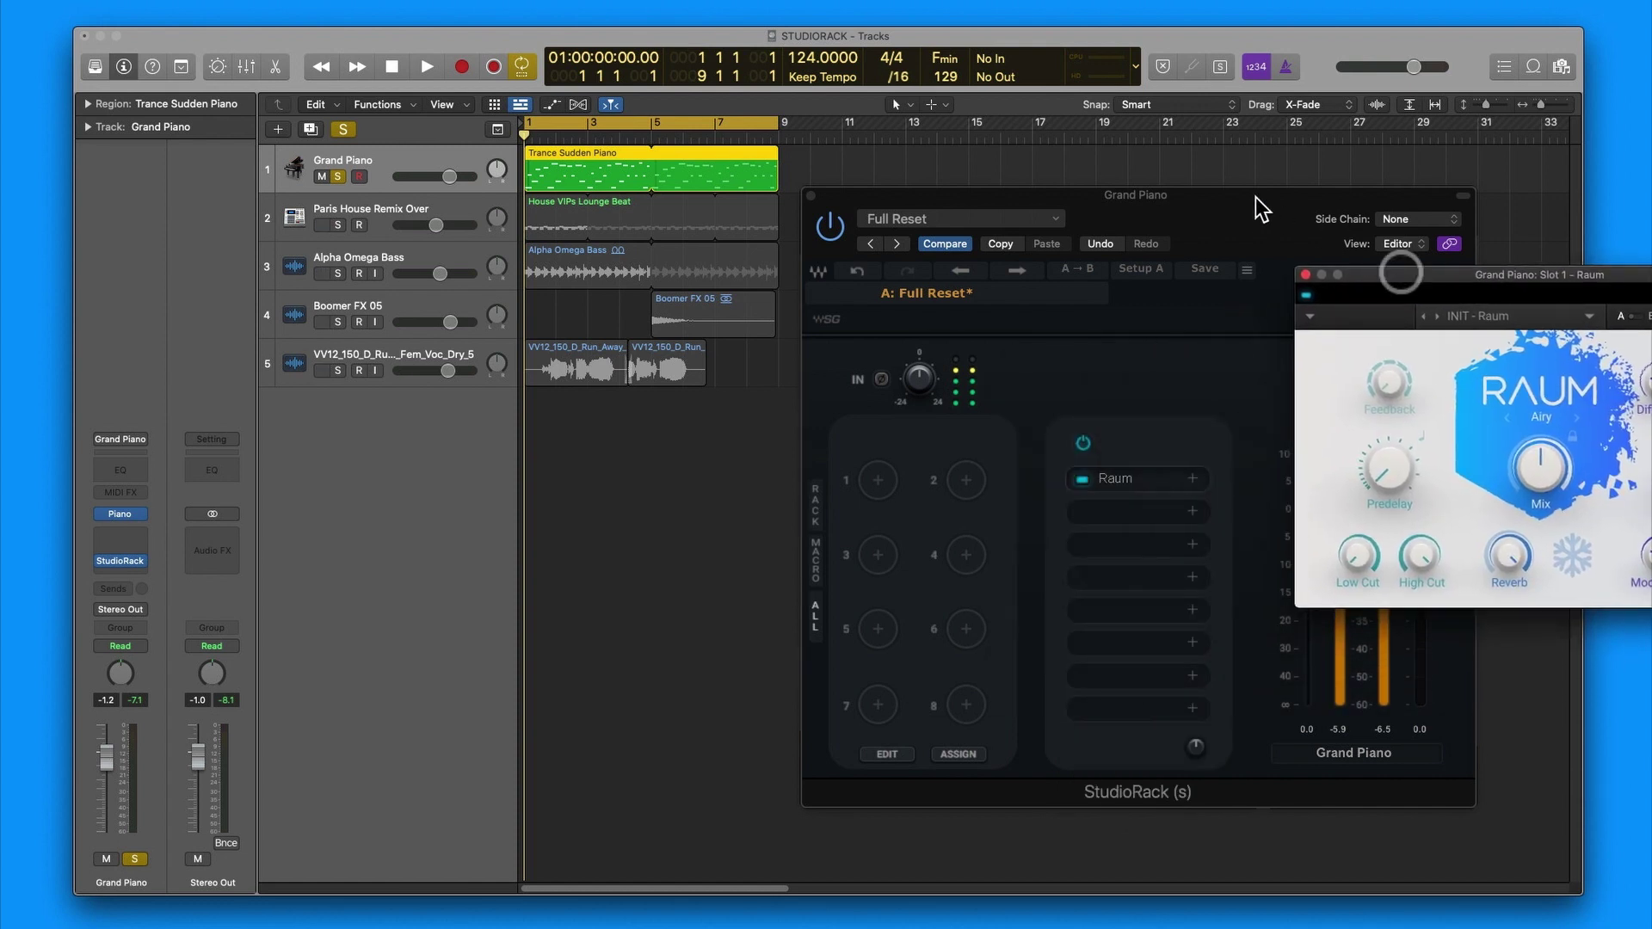
drag(1256, 198, 1044, 245)
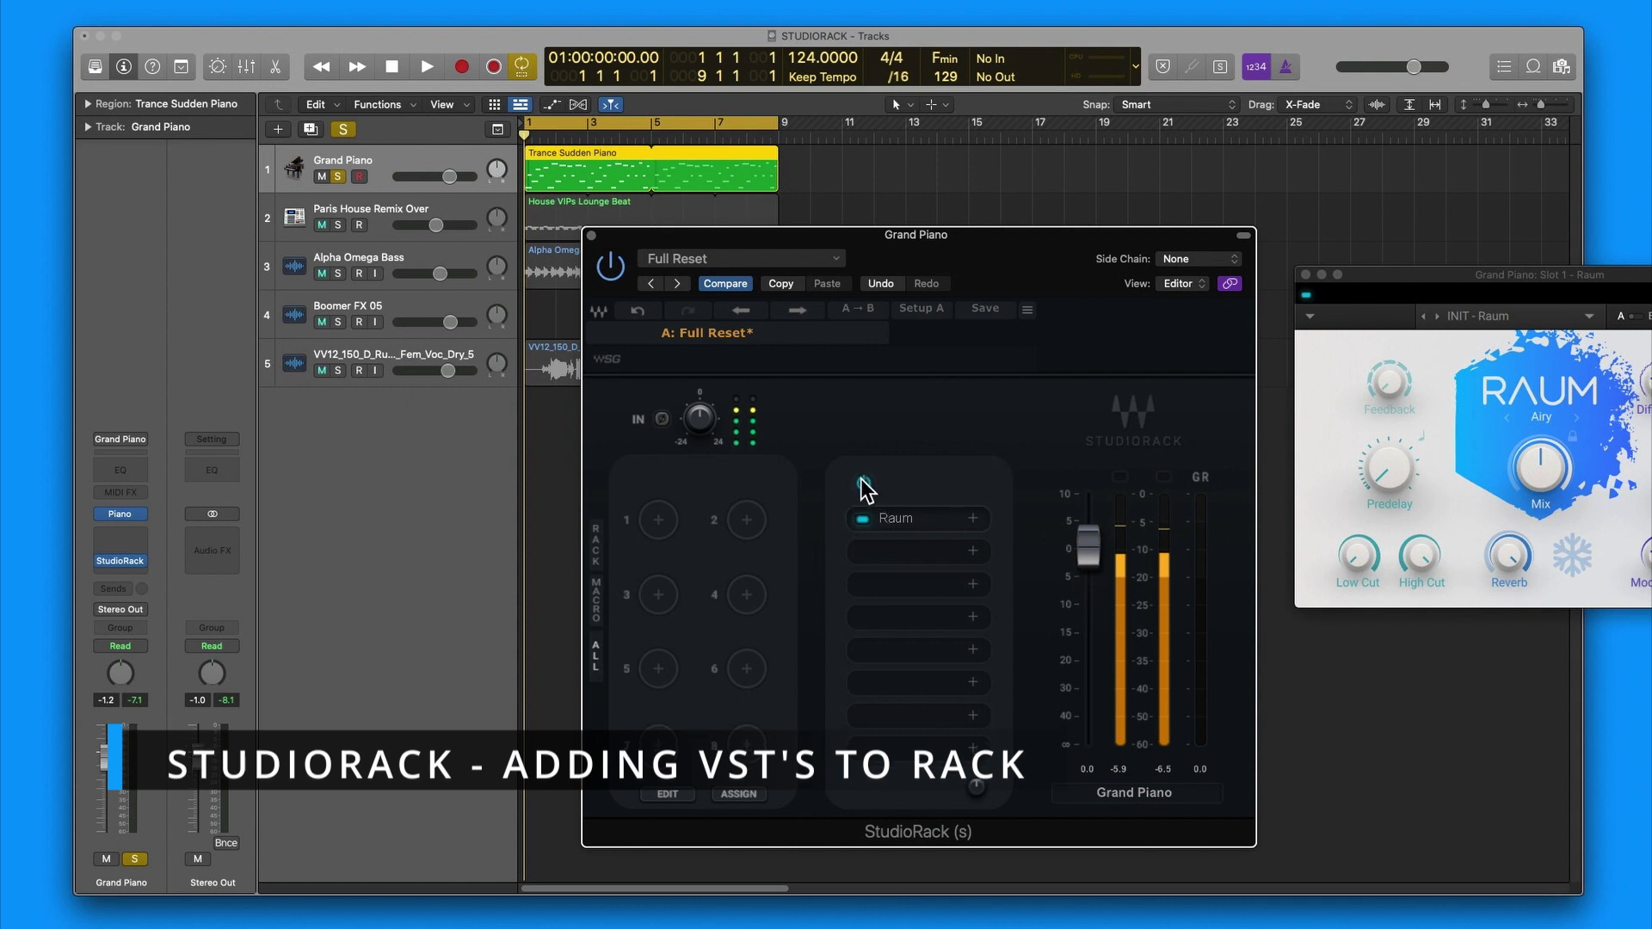
Step: Load Supercharger GT into the second rack slot and arrange its window beside StudioRack
click(973, 554)
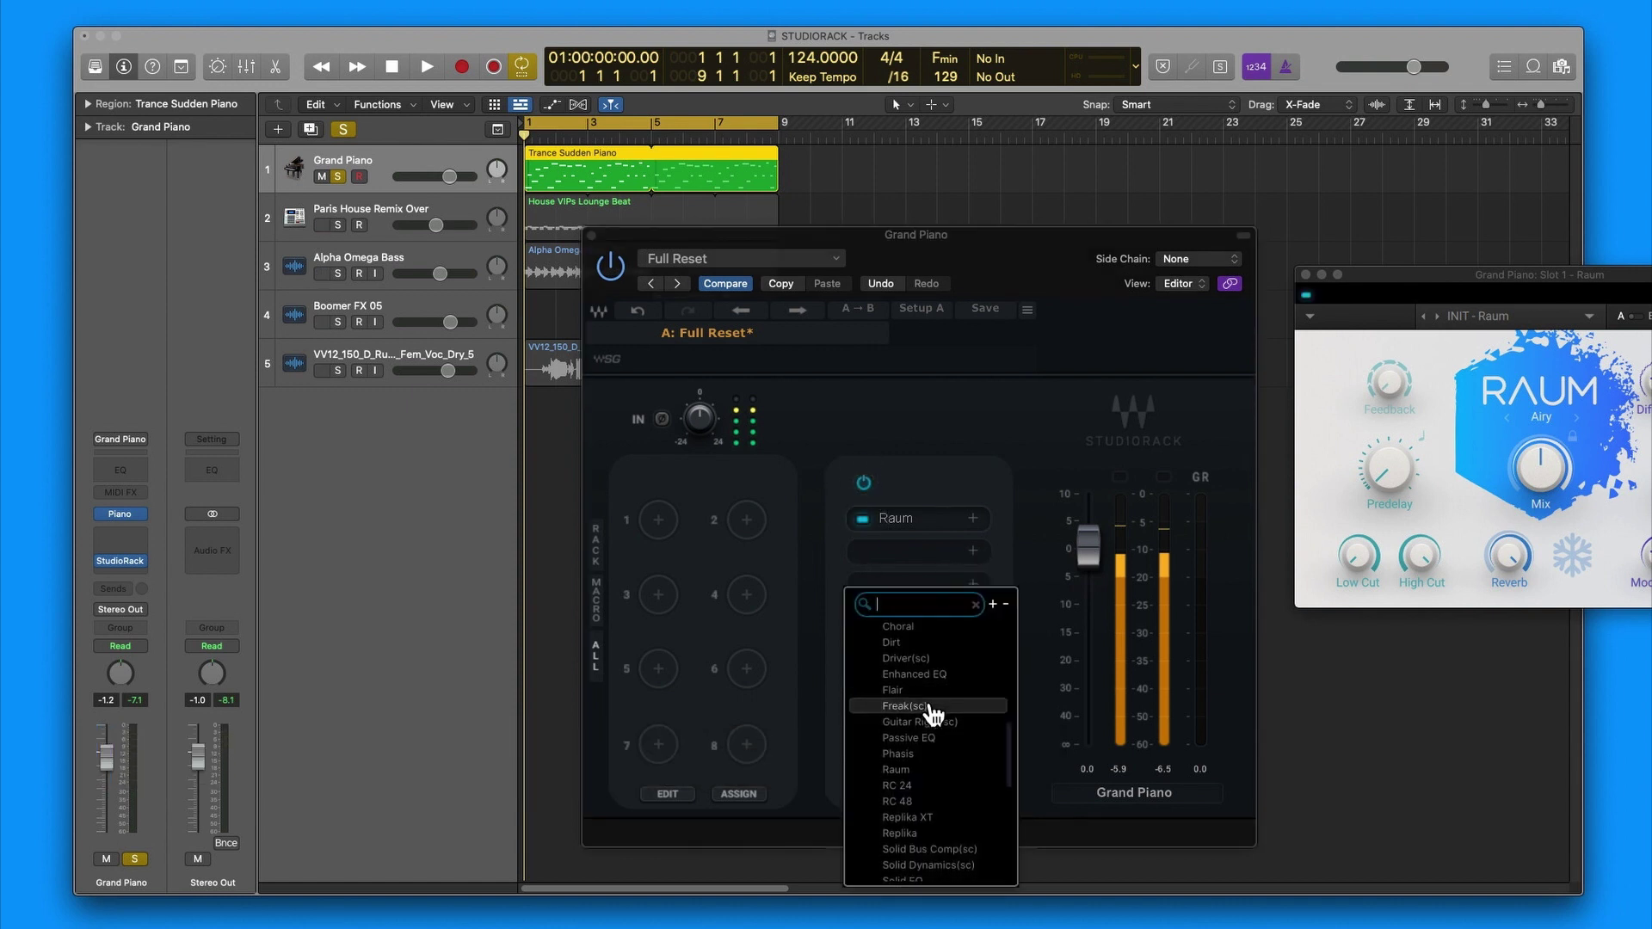
scroll(932, 714, down, 5)
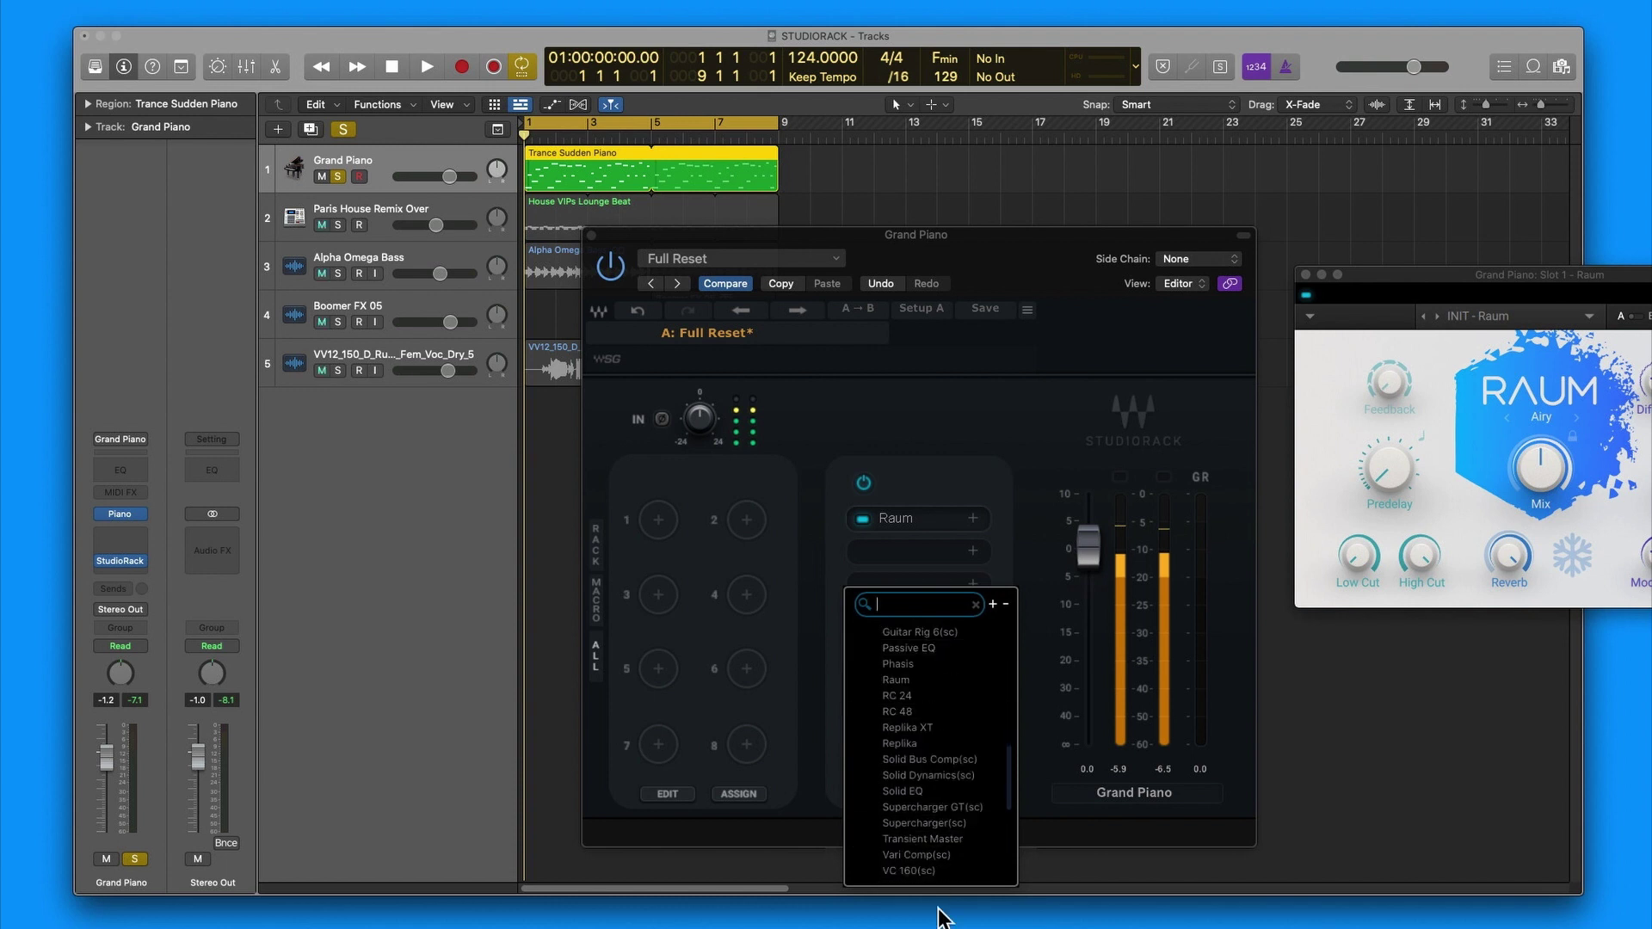
click(945, 807)
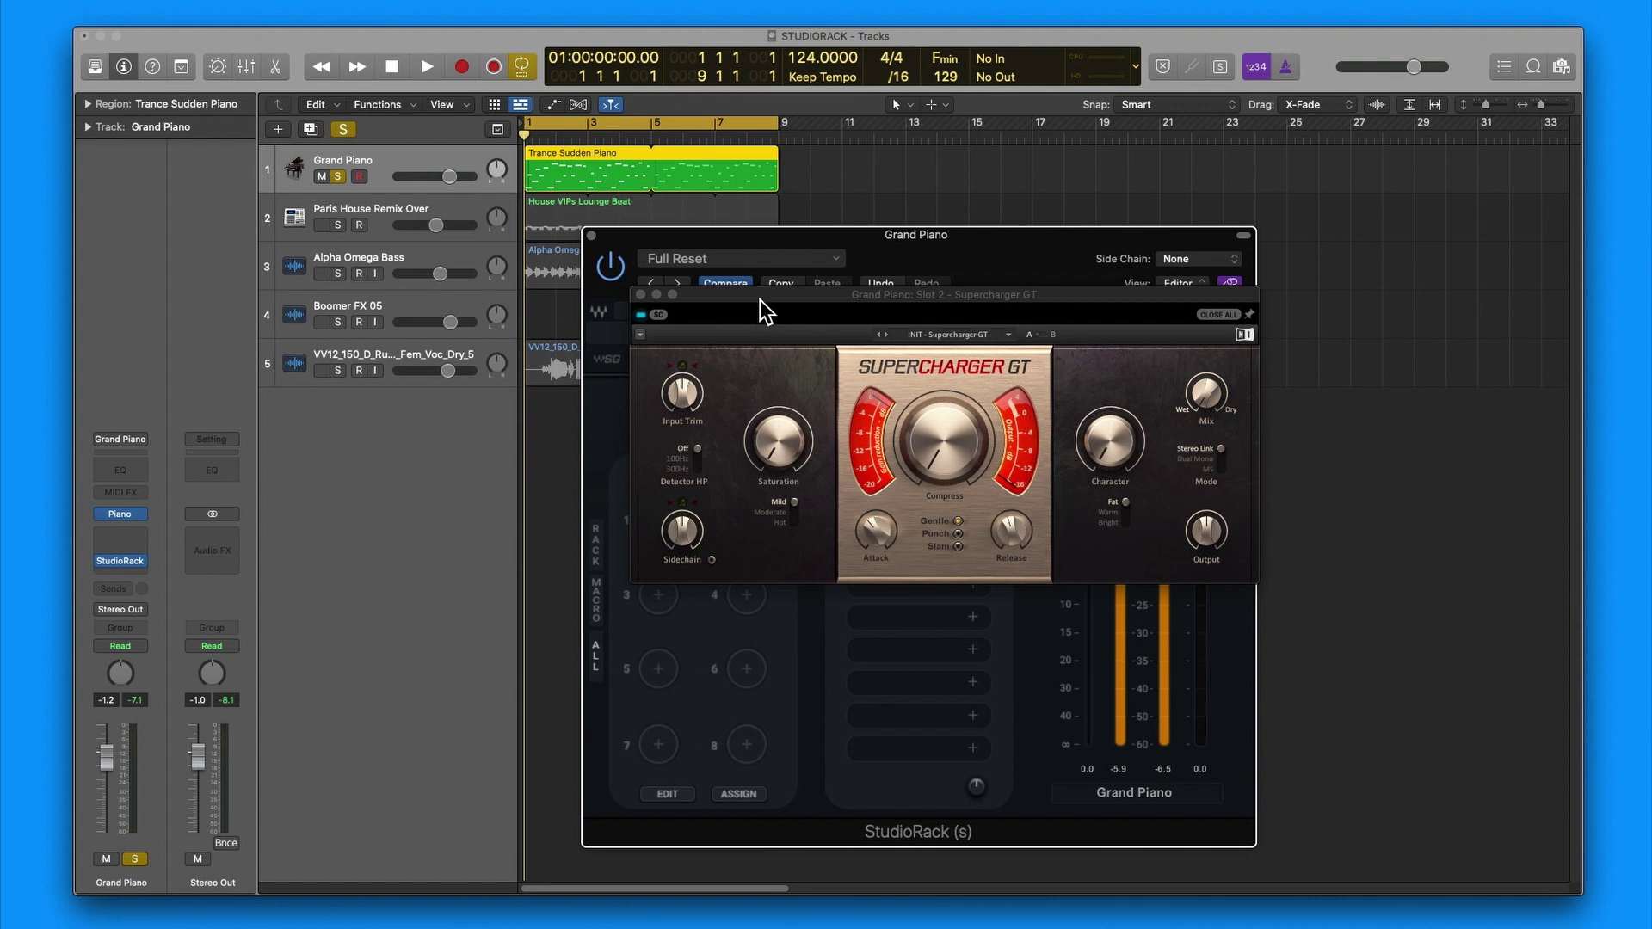
drag(761, 300, 1300, 430)
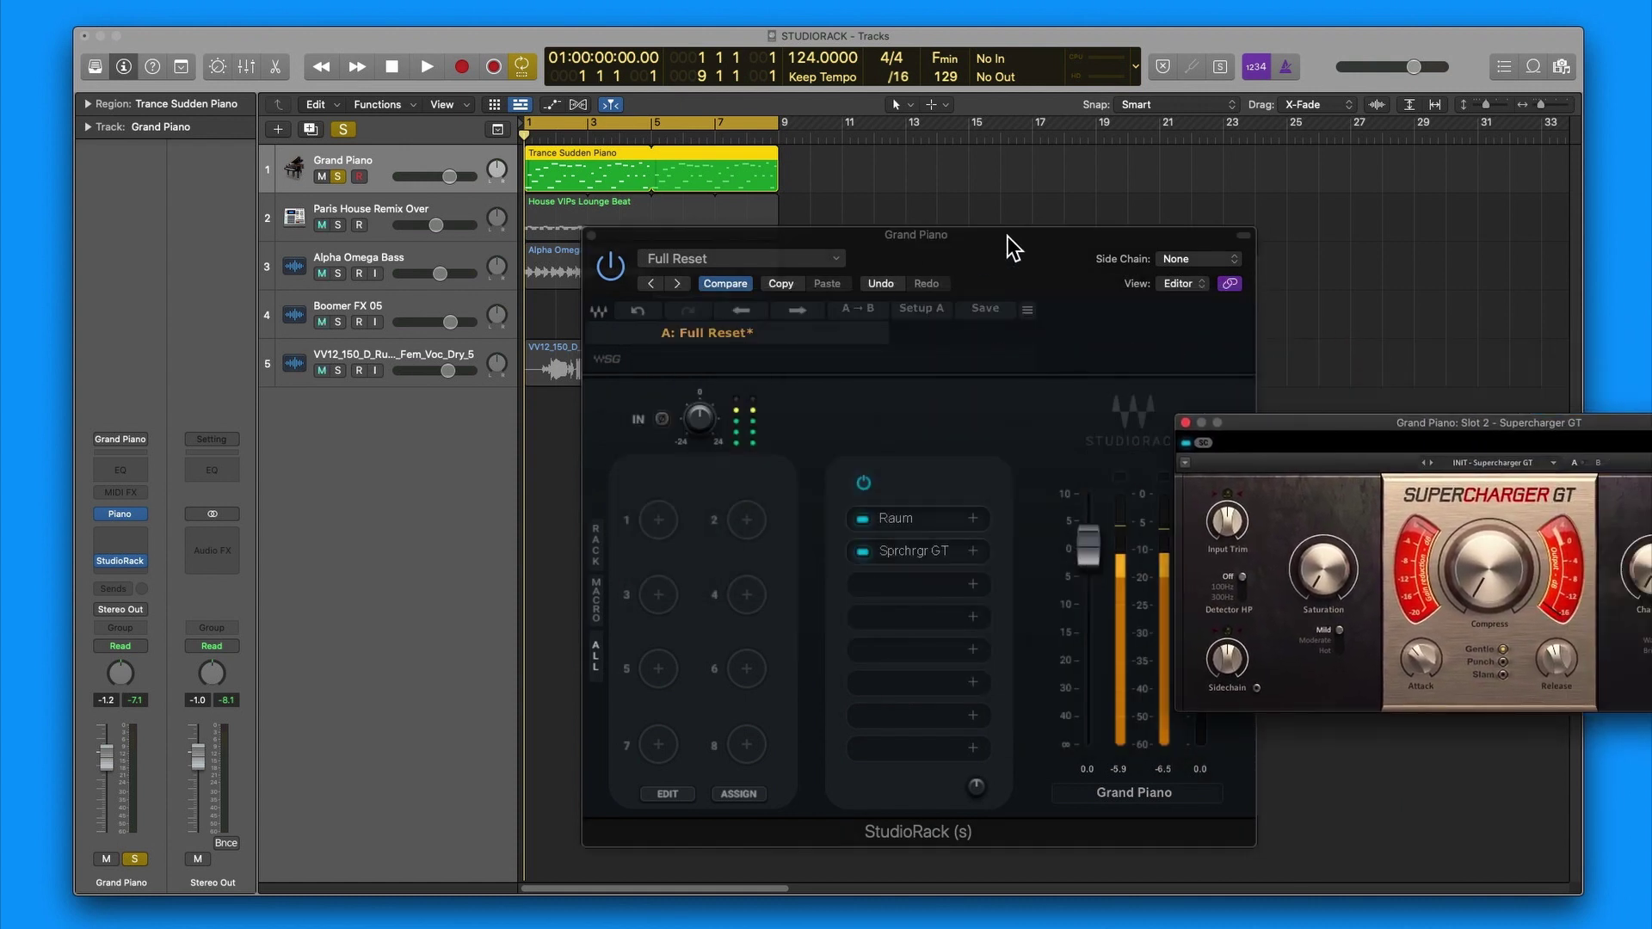
drag(1008, 235, 755, 233)
drag(1266, 425, 1067, 418)
click(813, 232)
drag(814, 232, 660, 229)
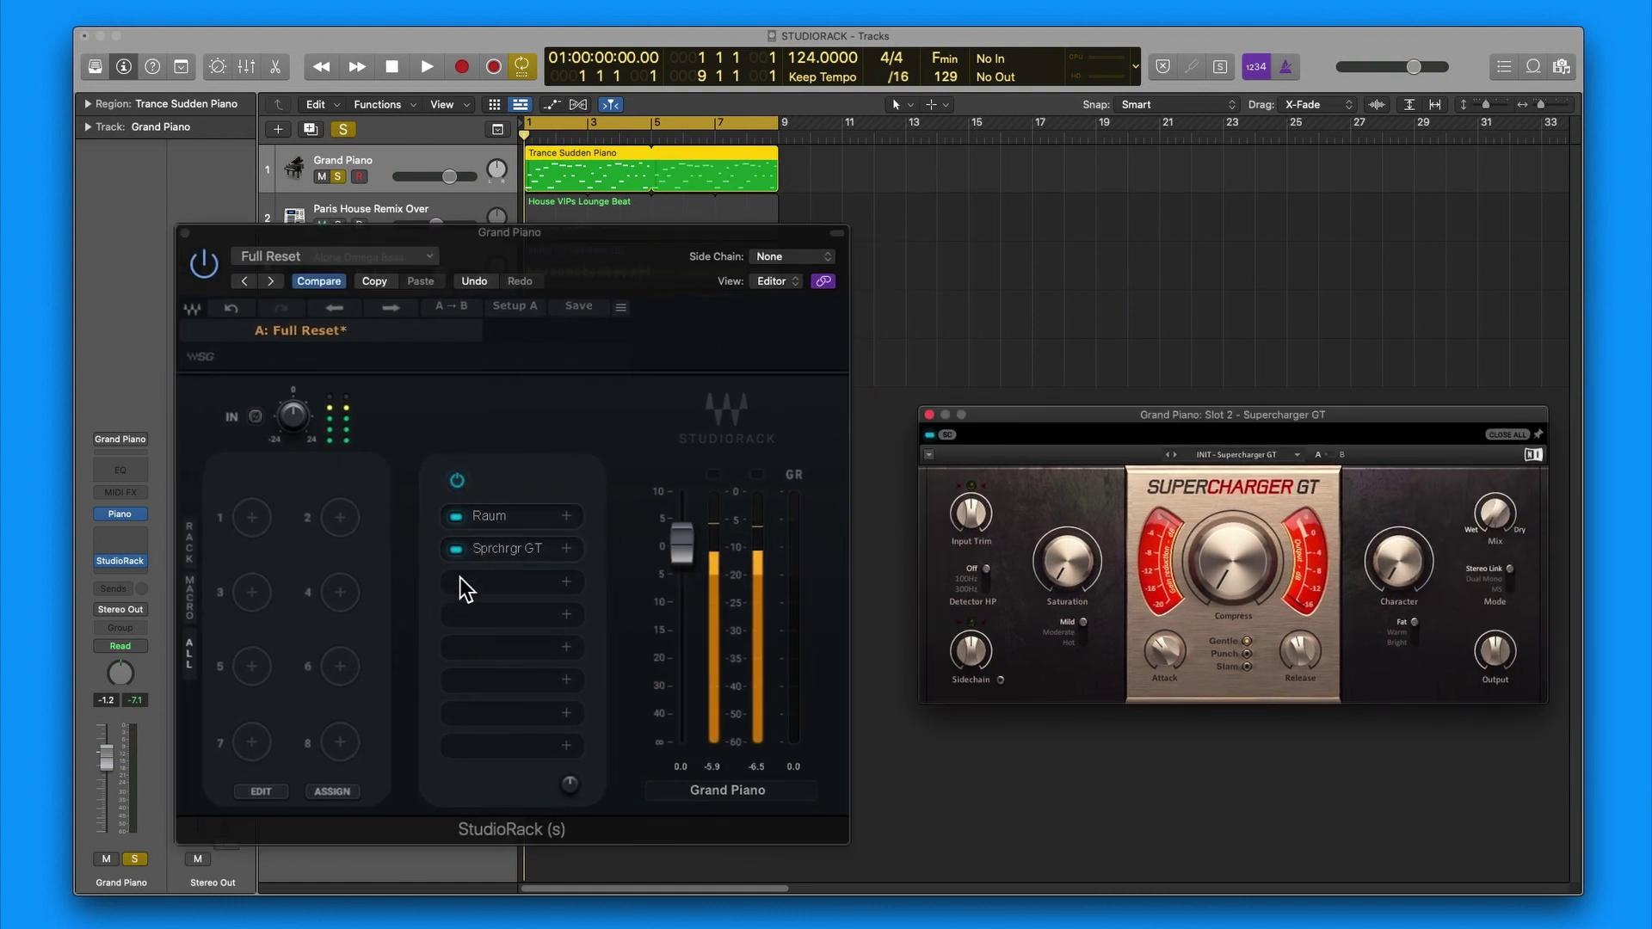
Step: Toggle the bypass of Supercharger GT and of the whole rack chain off and on to try out the switches
click(462, 553)
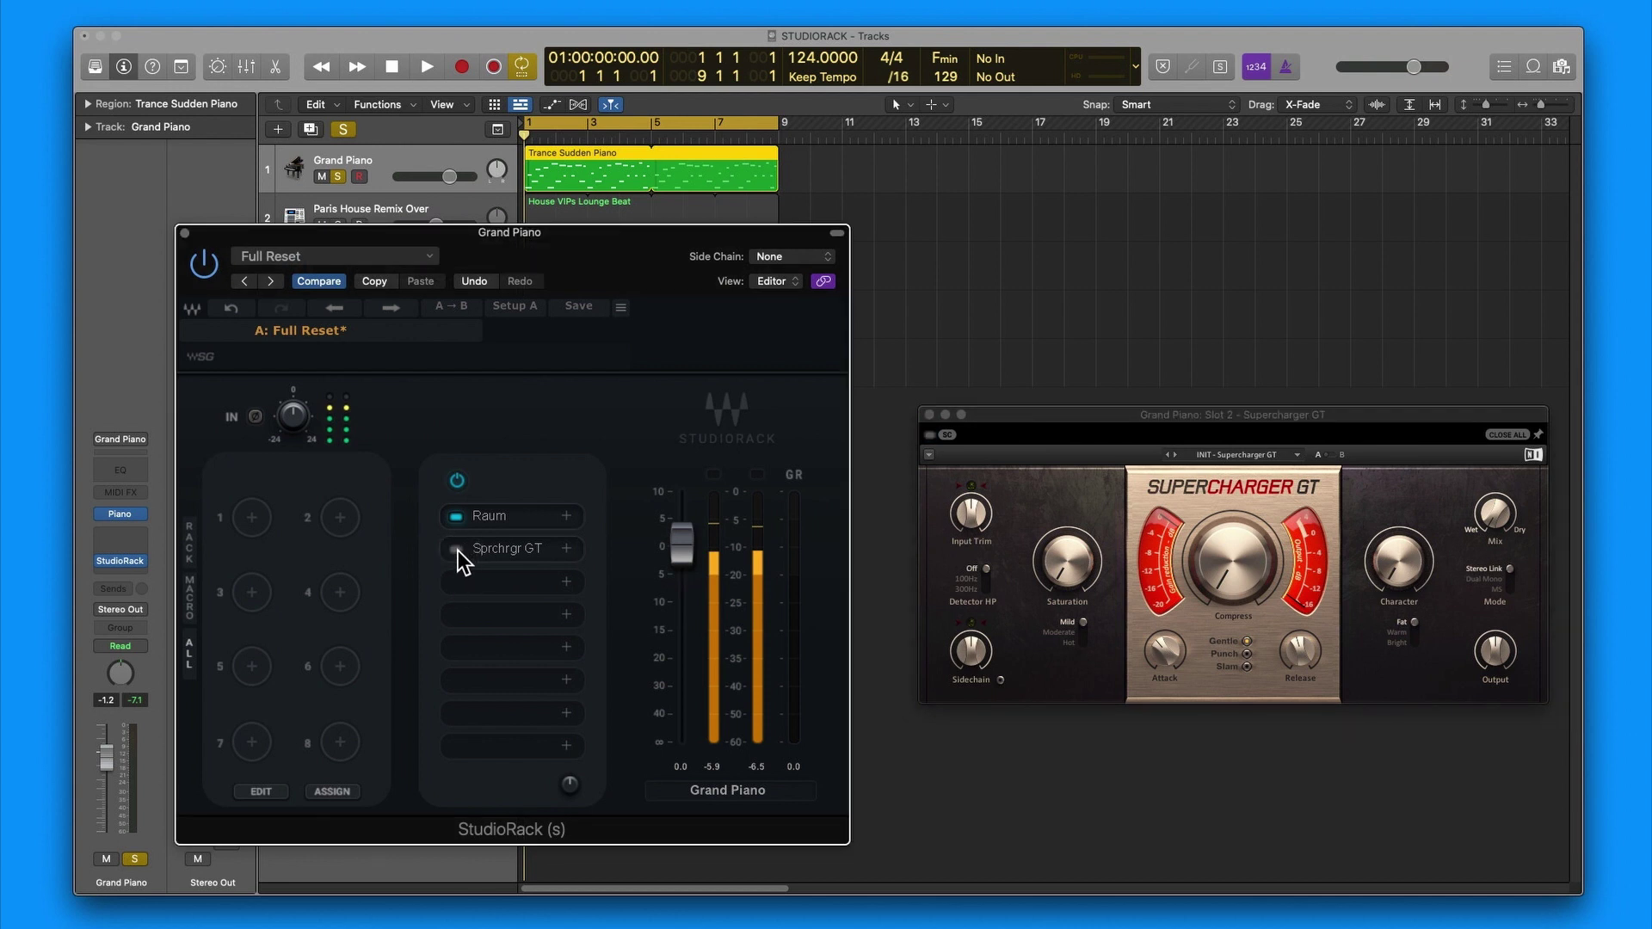
click(453, 487)
click(456, 488)
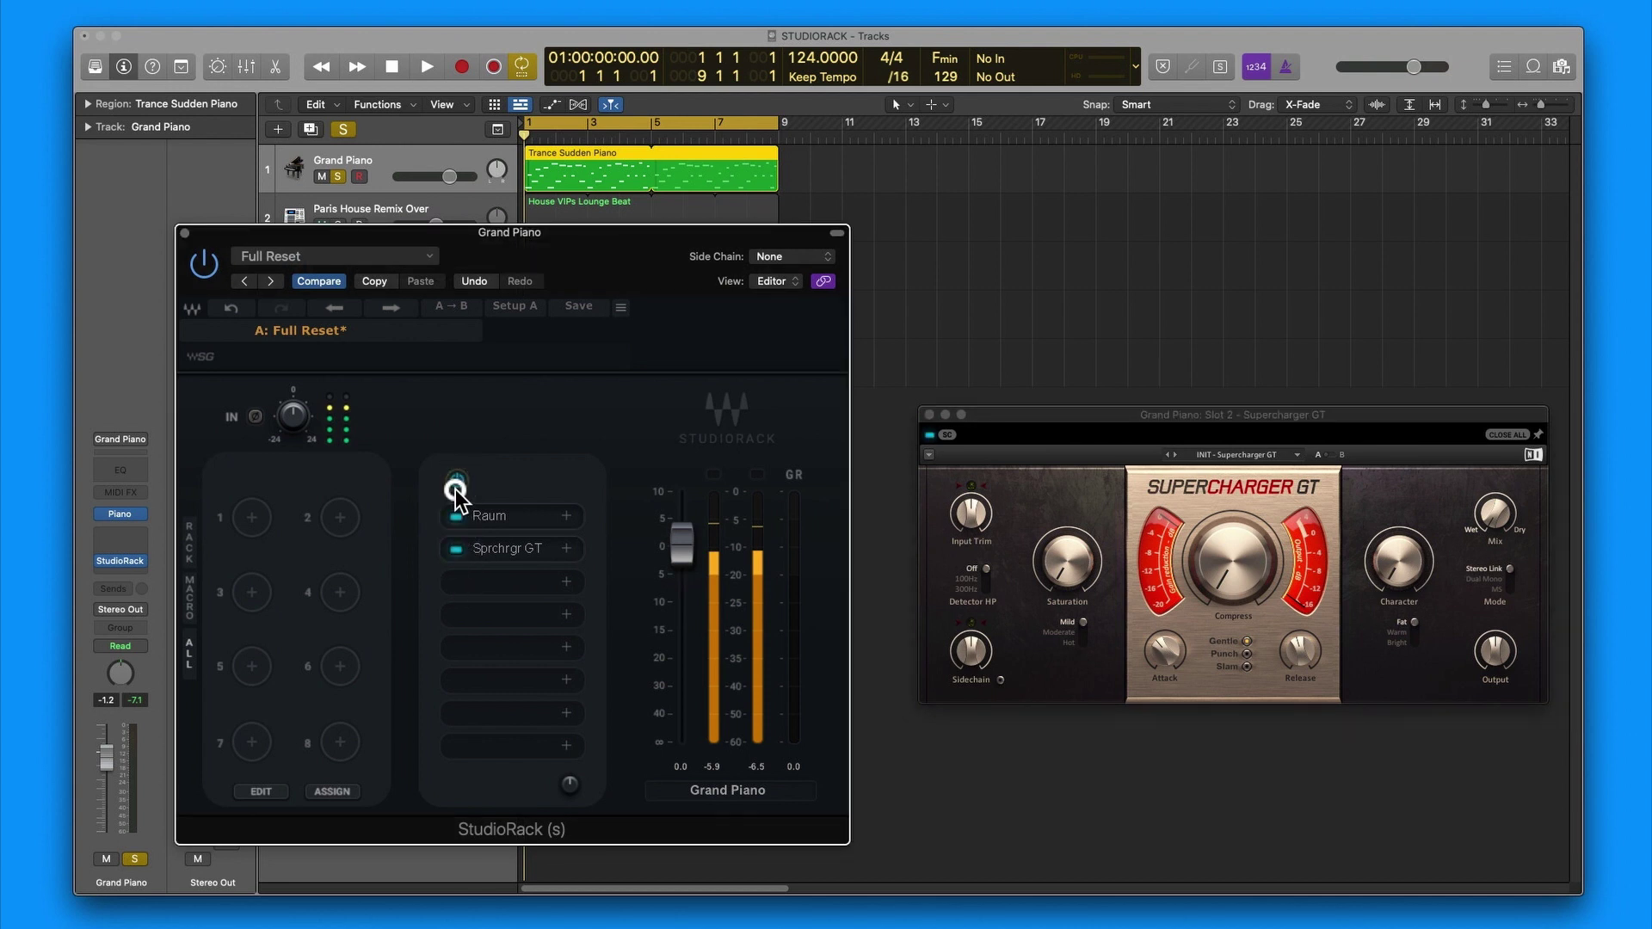
click(930, 435)
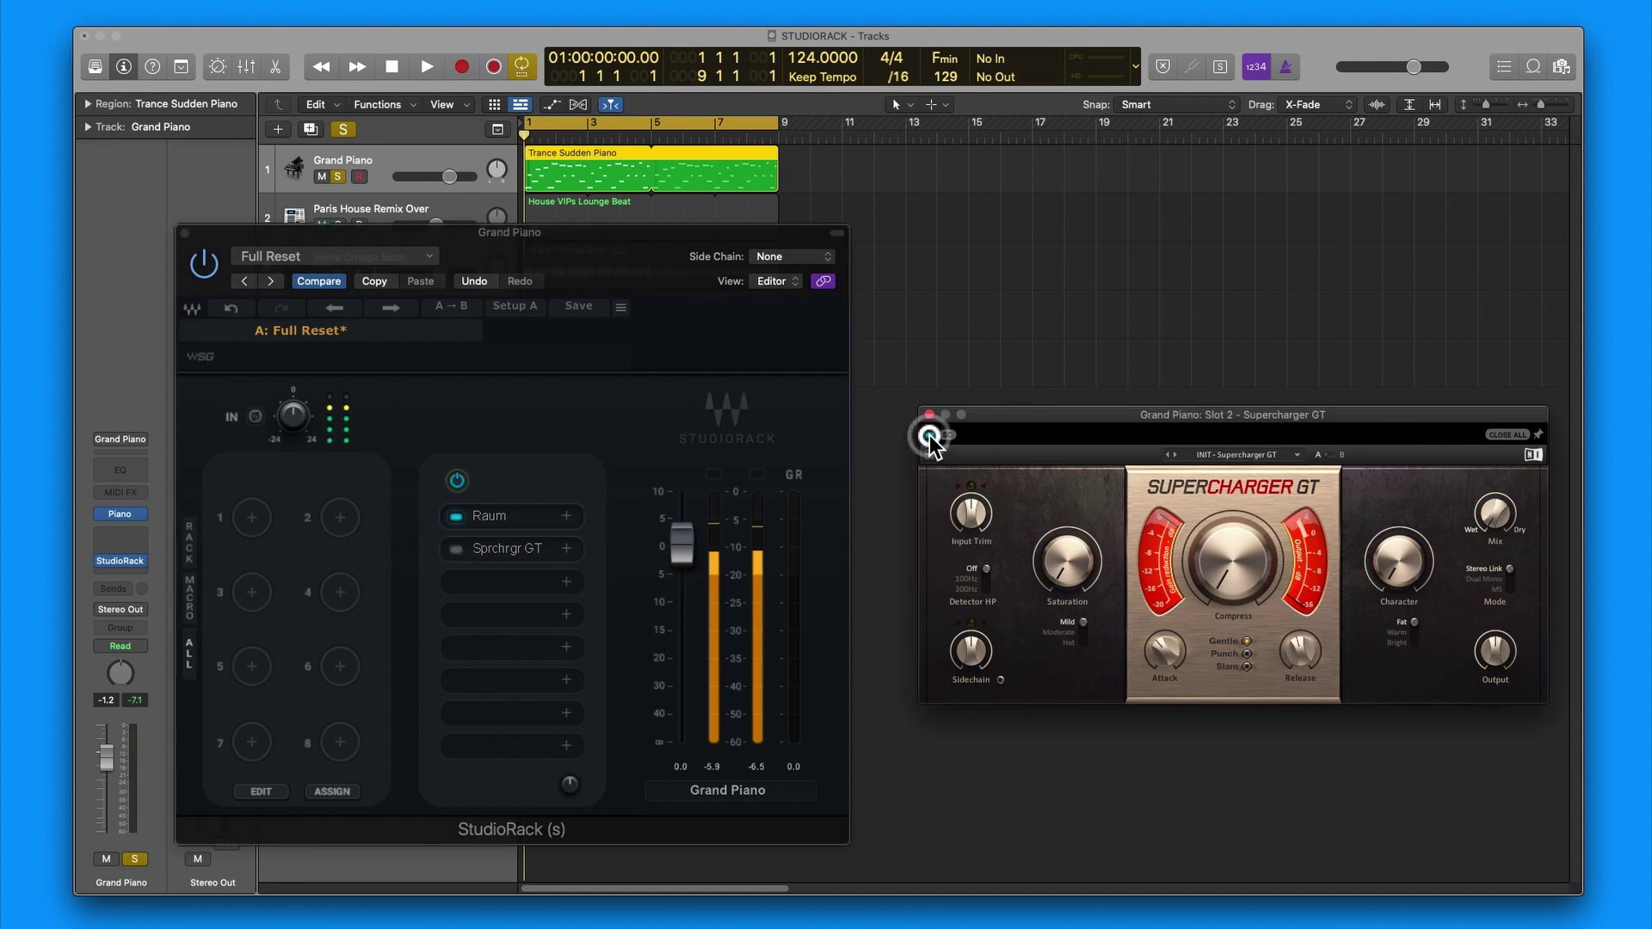
Step: Open Raum's window beside the rack and load its Creative factory preset Cosmic Paranoia
click(496, 508)
click(495, 513)
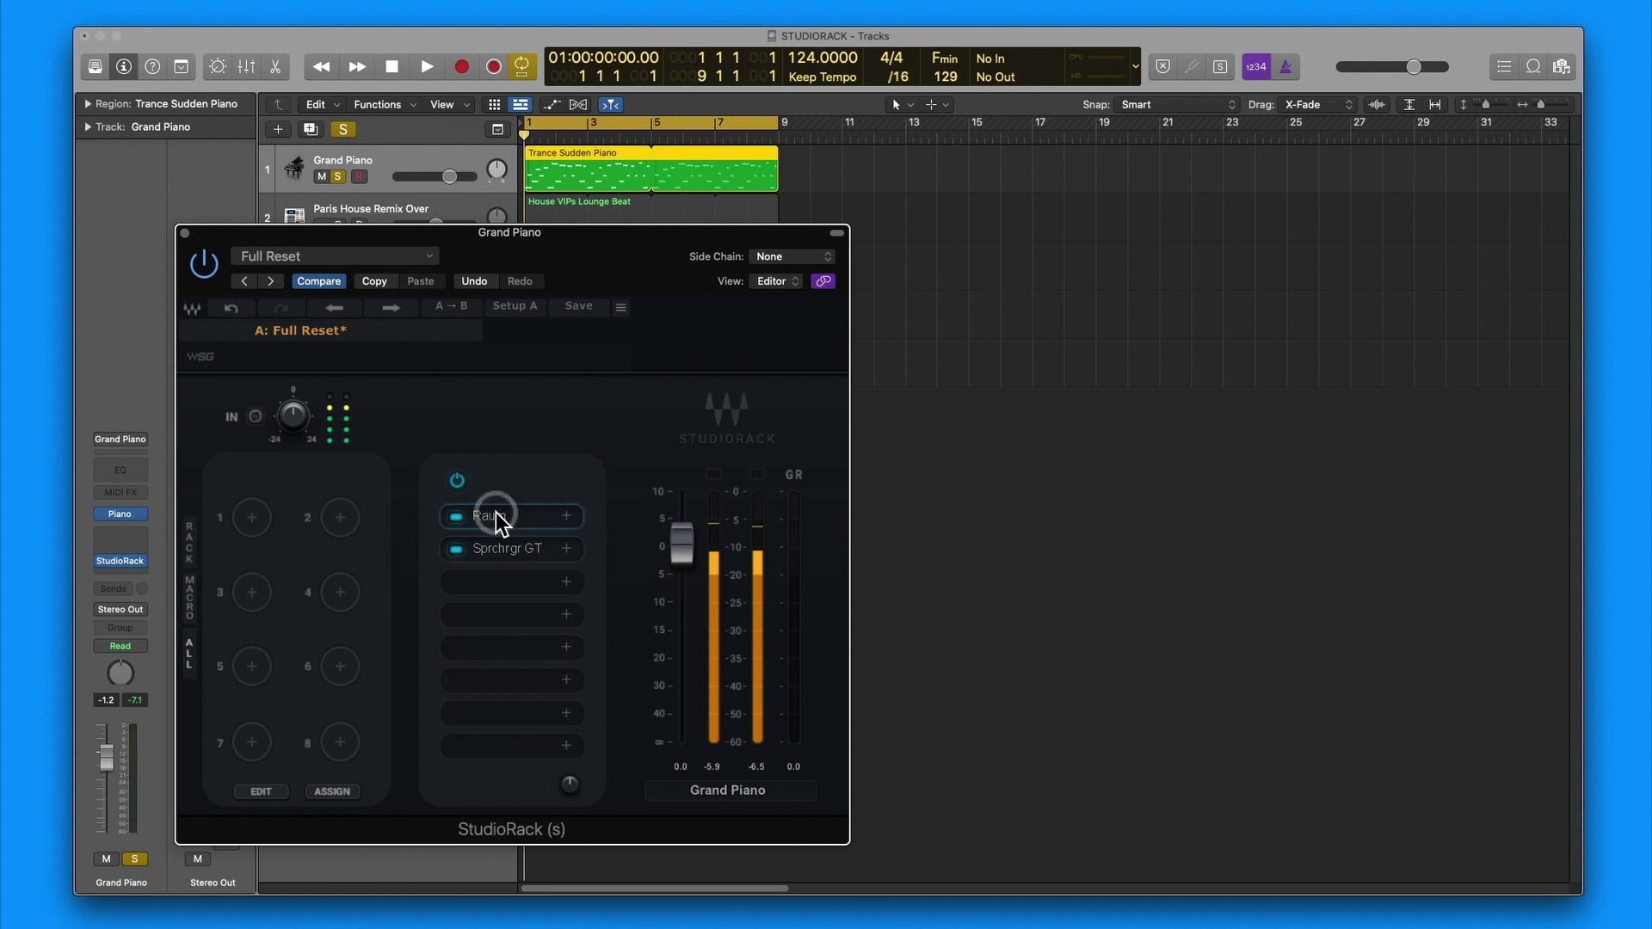
drag(1430, 281, 1055, 314)
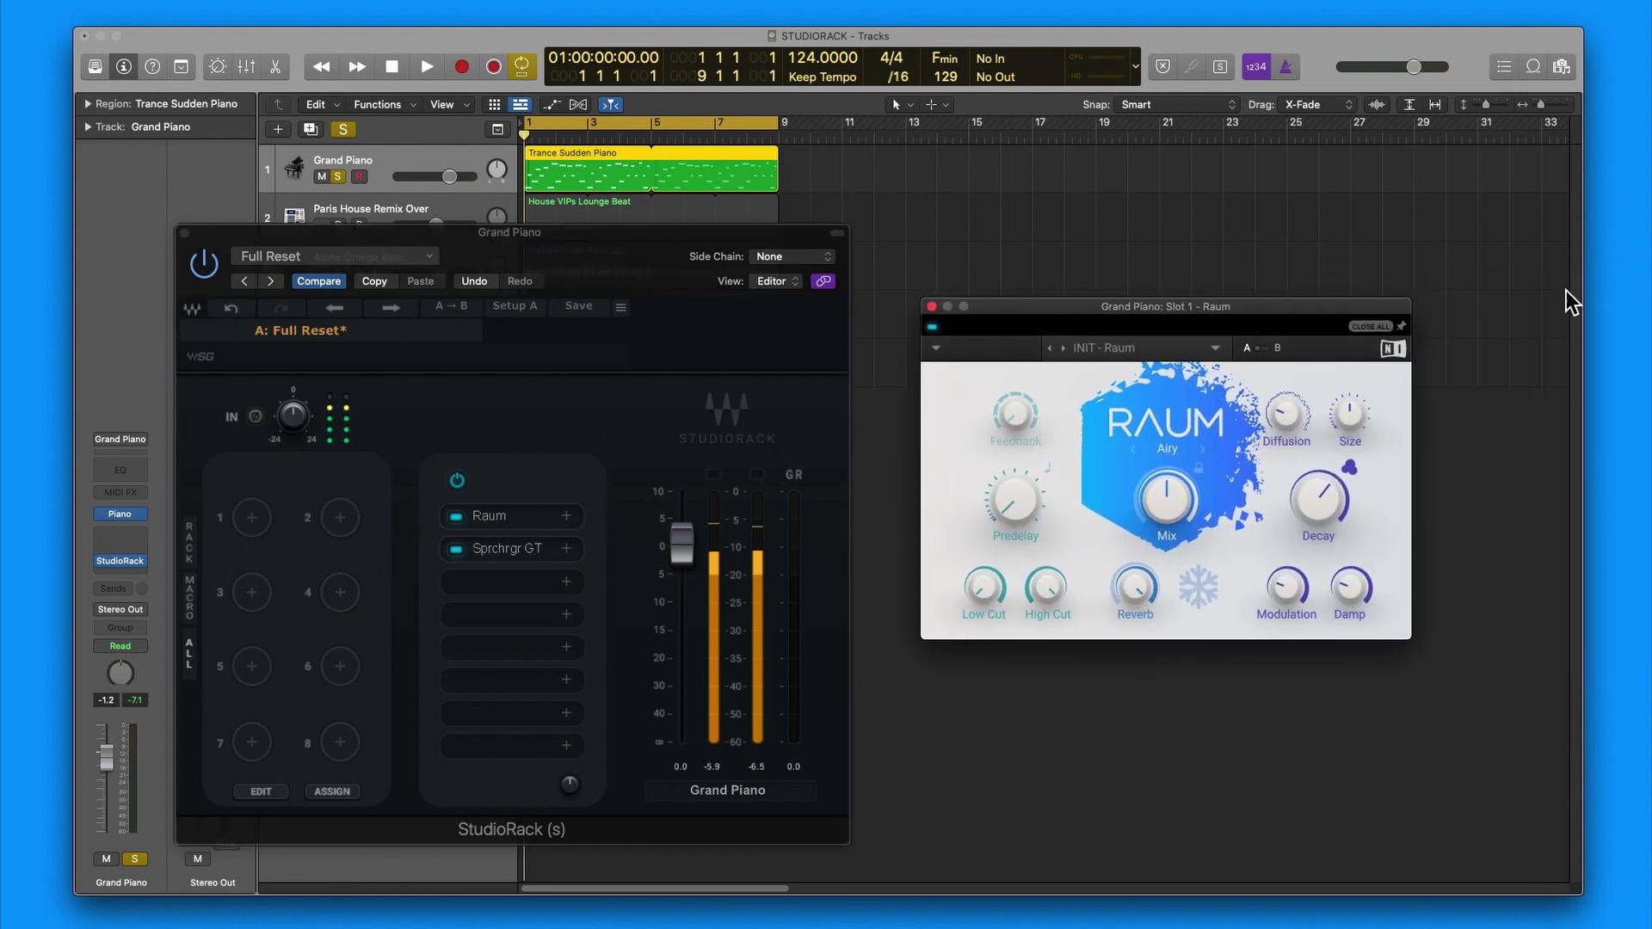
click(1212, 350)
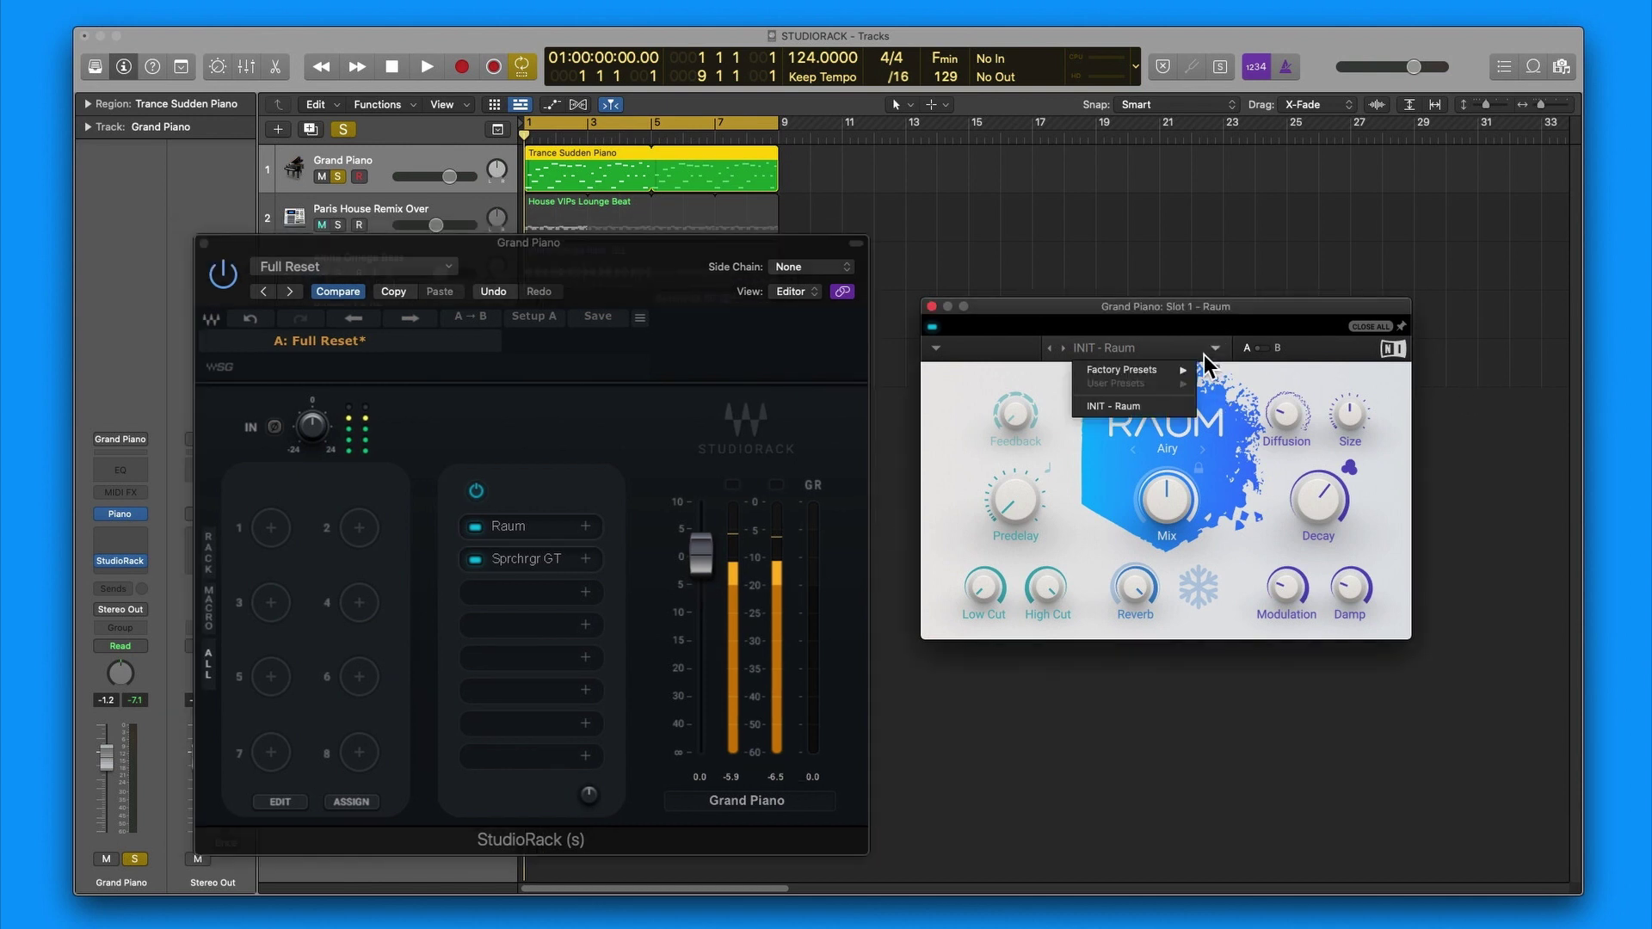
mouse_move(1181, 370)
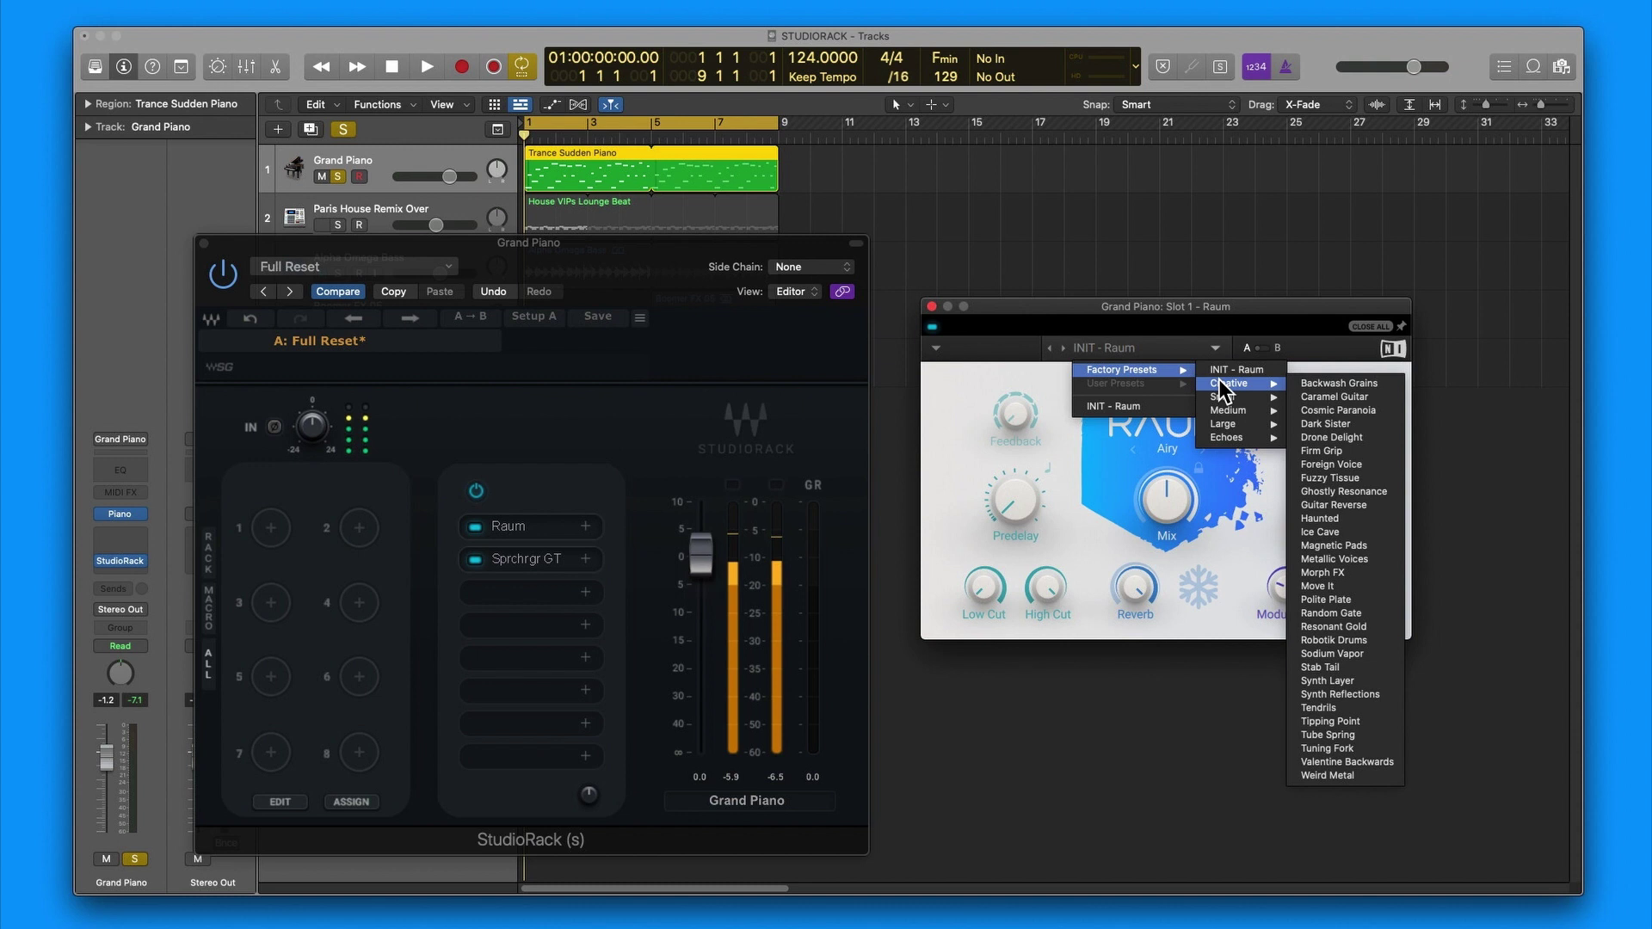
click(1335, 409)
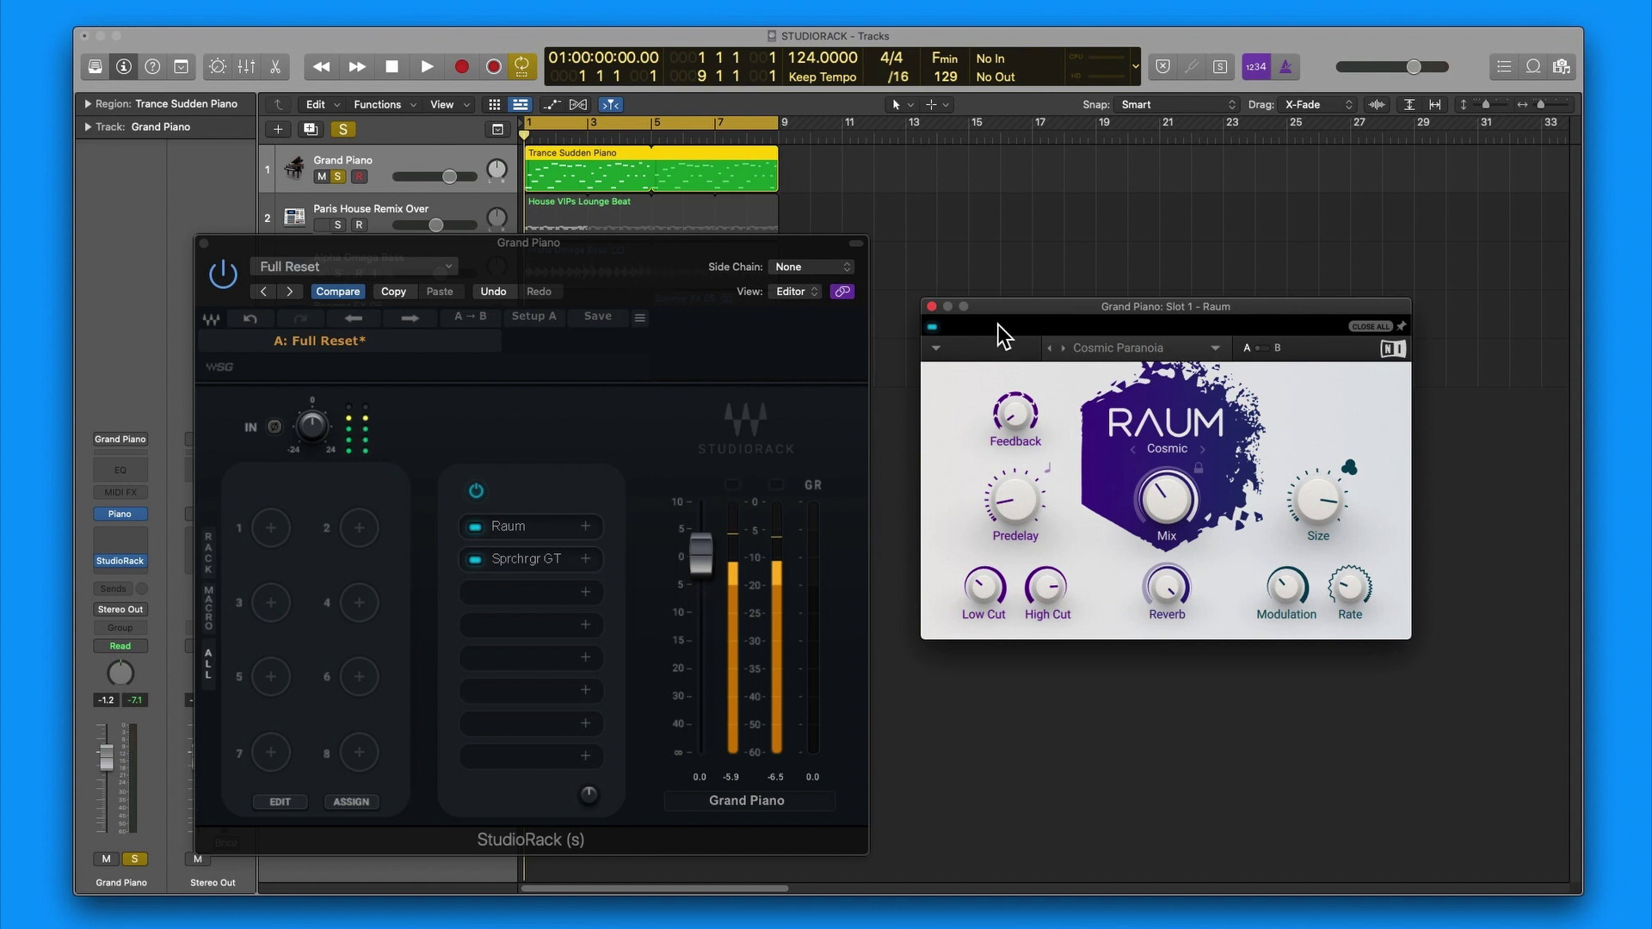
Step: Audition the piano track with StudioRack bypassed, stop playback and re-enable StudioRack
click(226, 297)
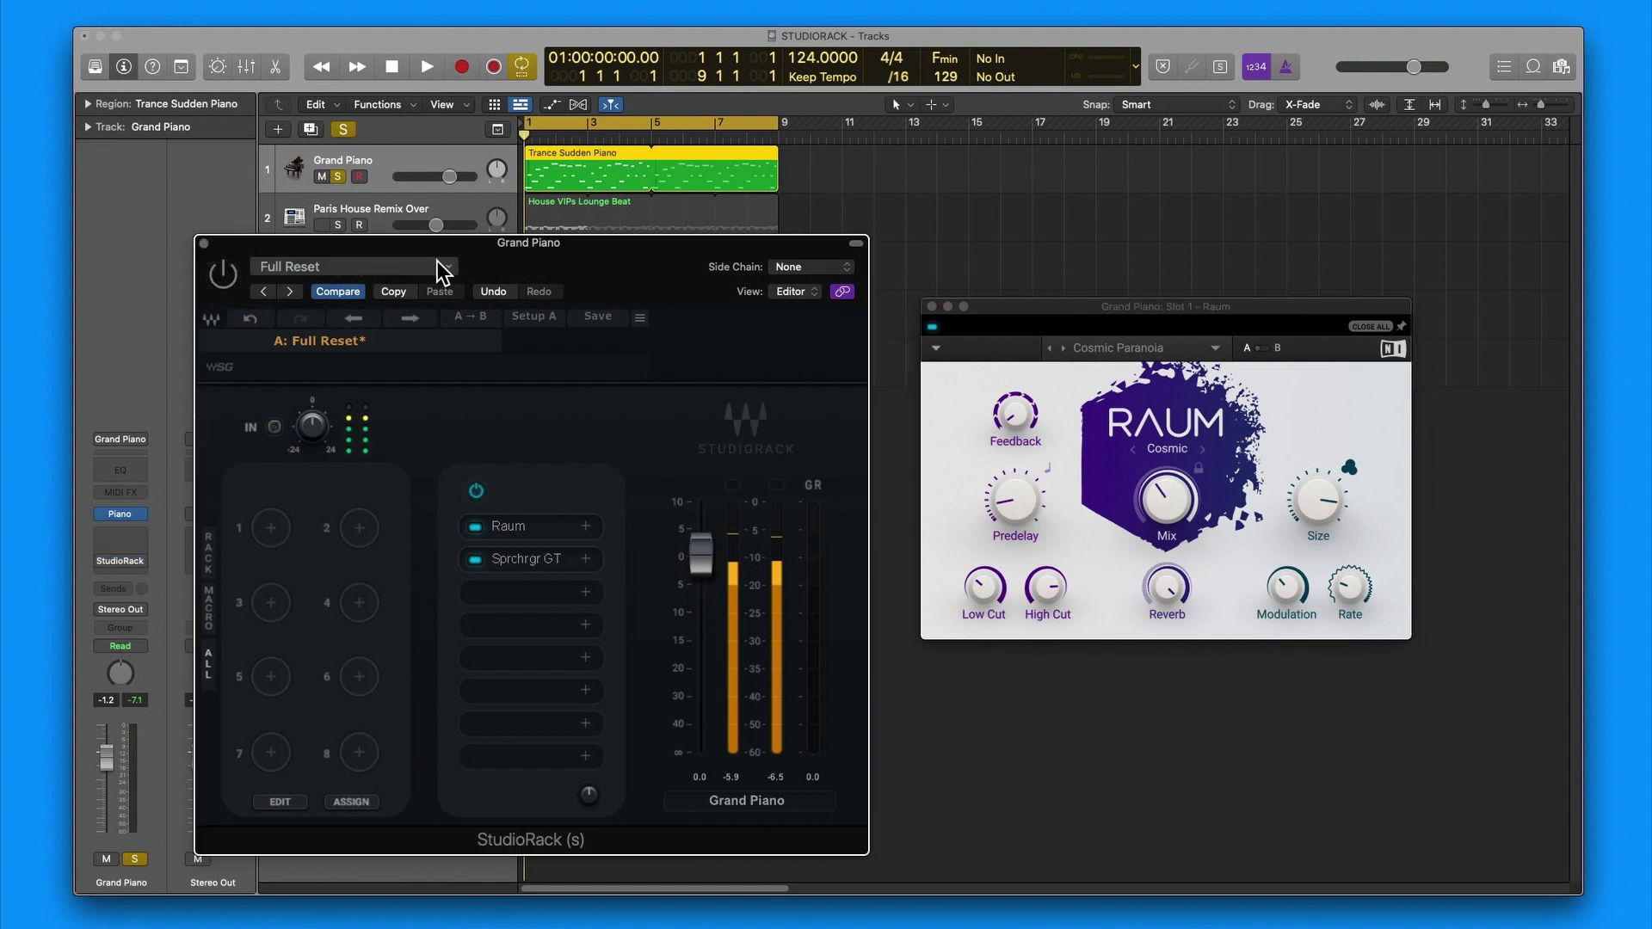
key(space)
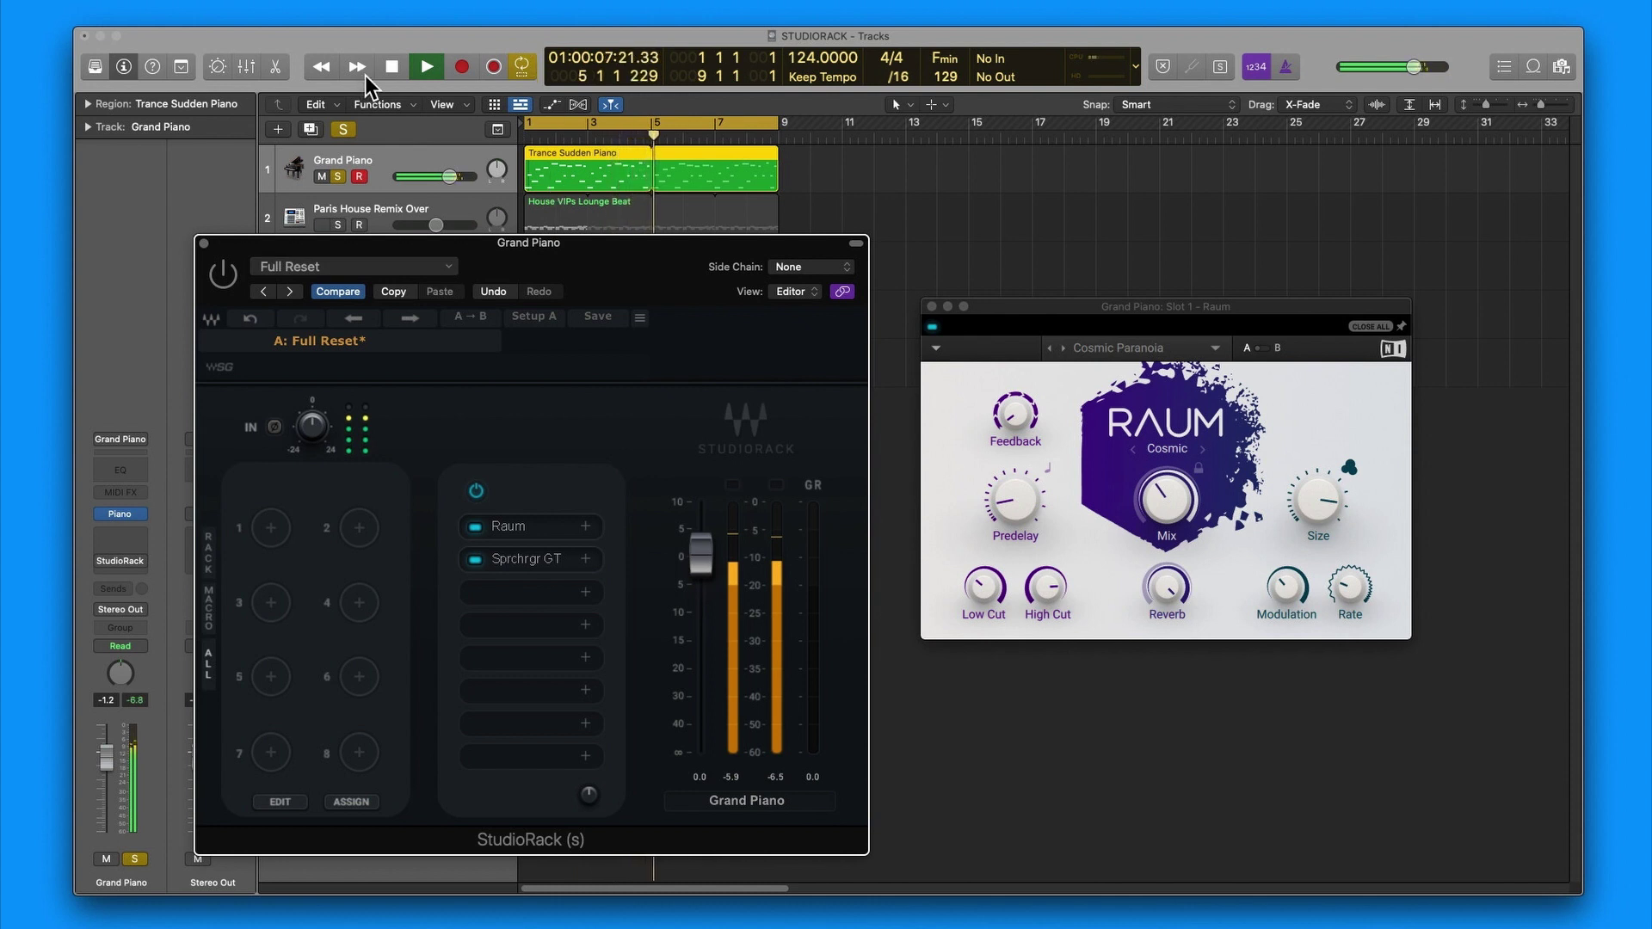
click(389, 69)
click(389, 68)
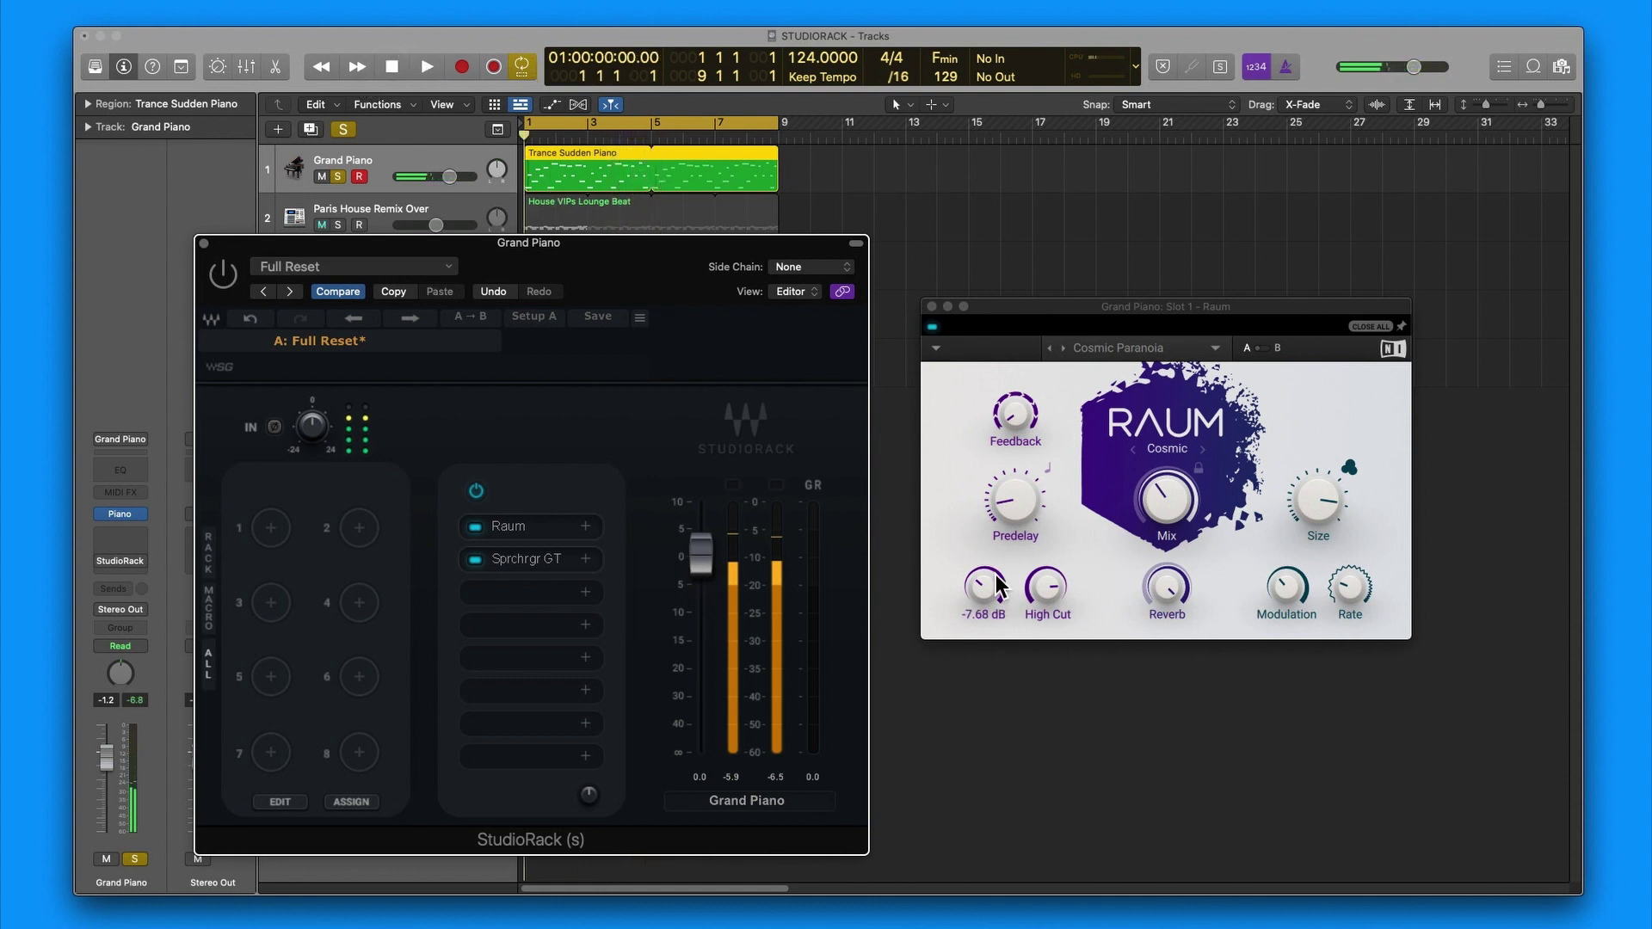
click(221, 278)
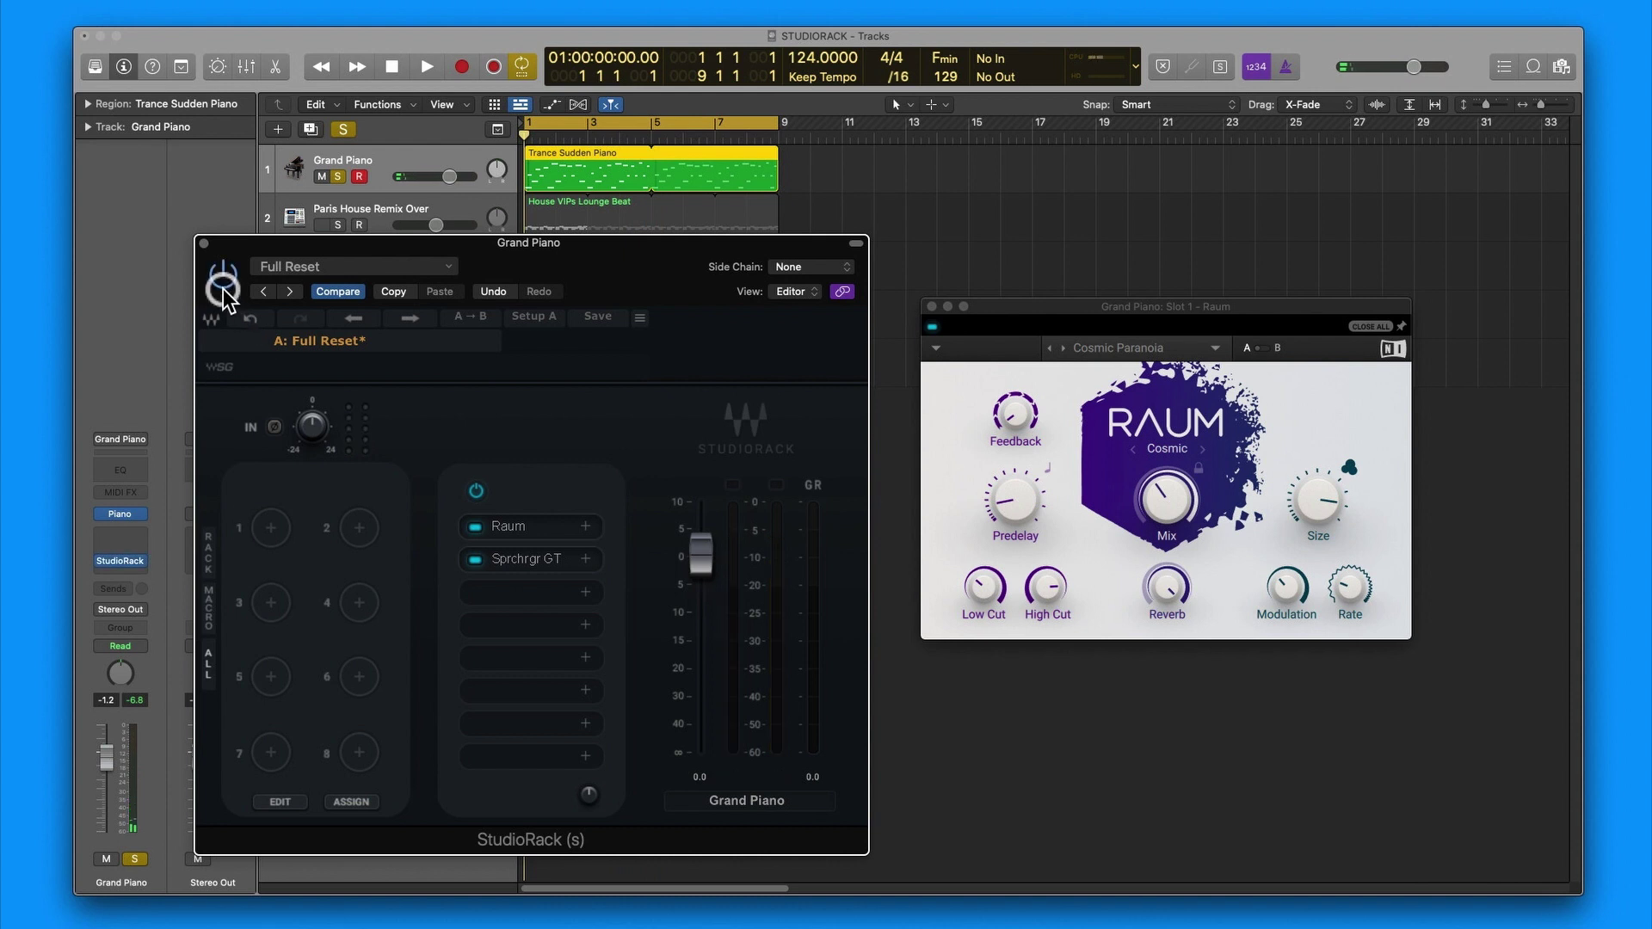
Step: Bypass Supercharger GT in the rack and audition the piano through Raum alone
click(477, 562)
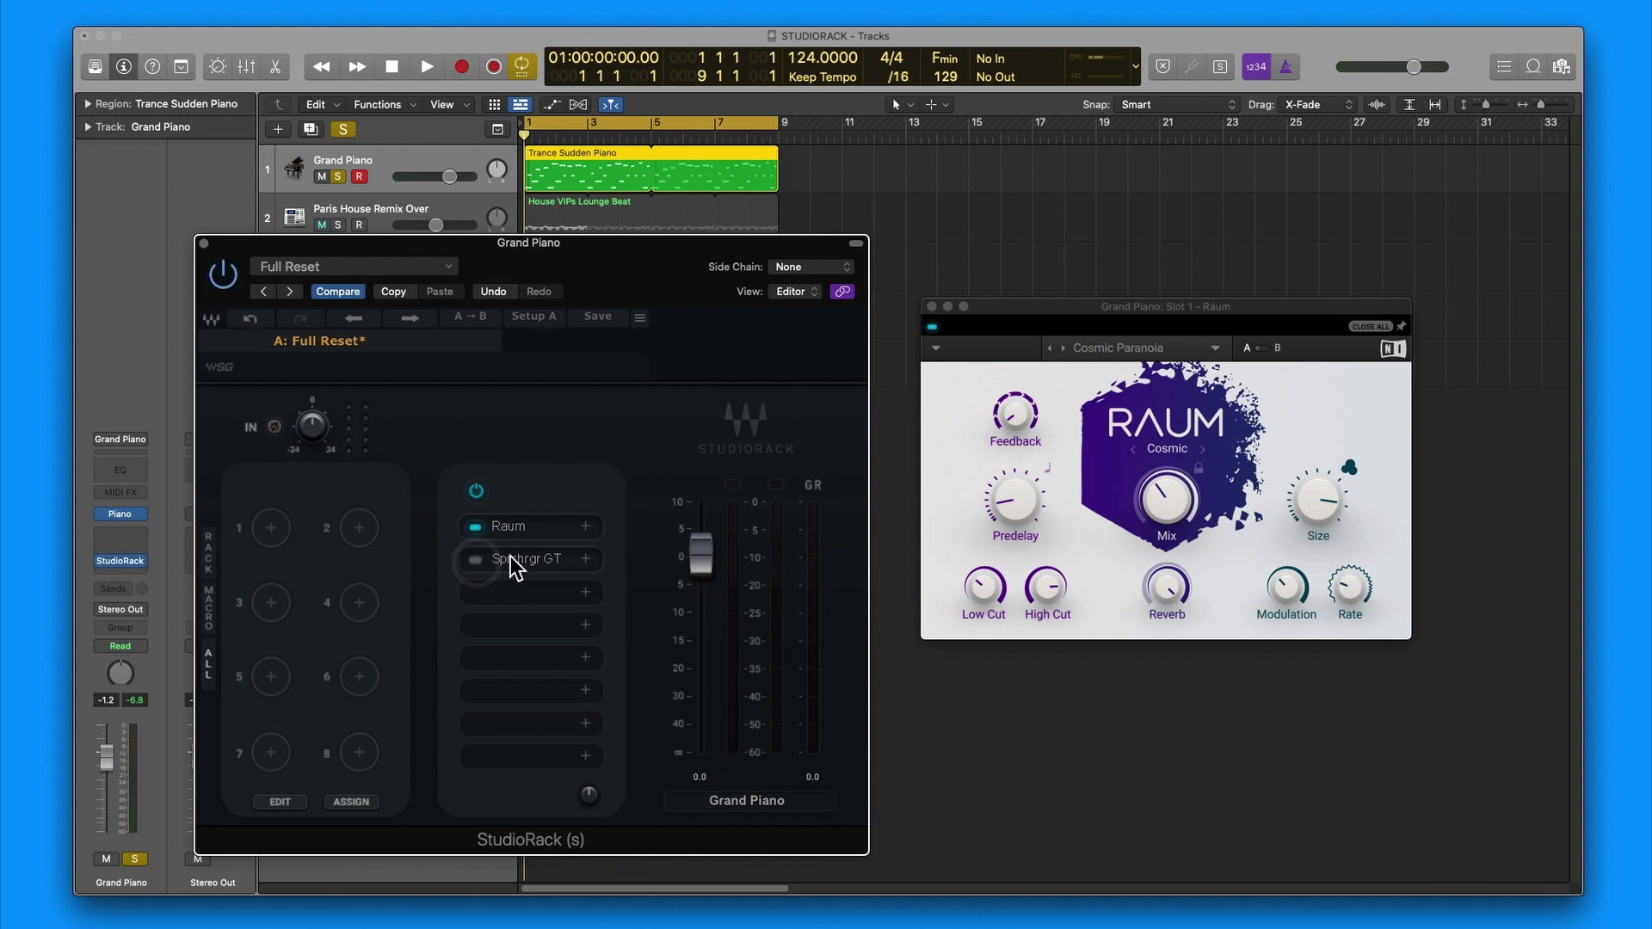
drag(1081, 303, 1064, 325)
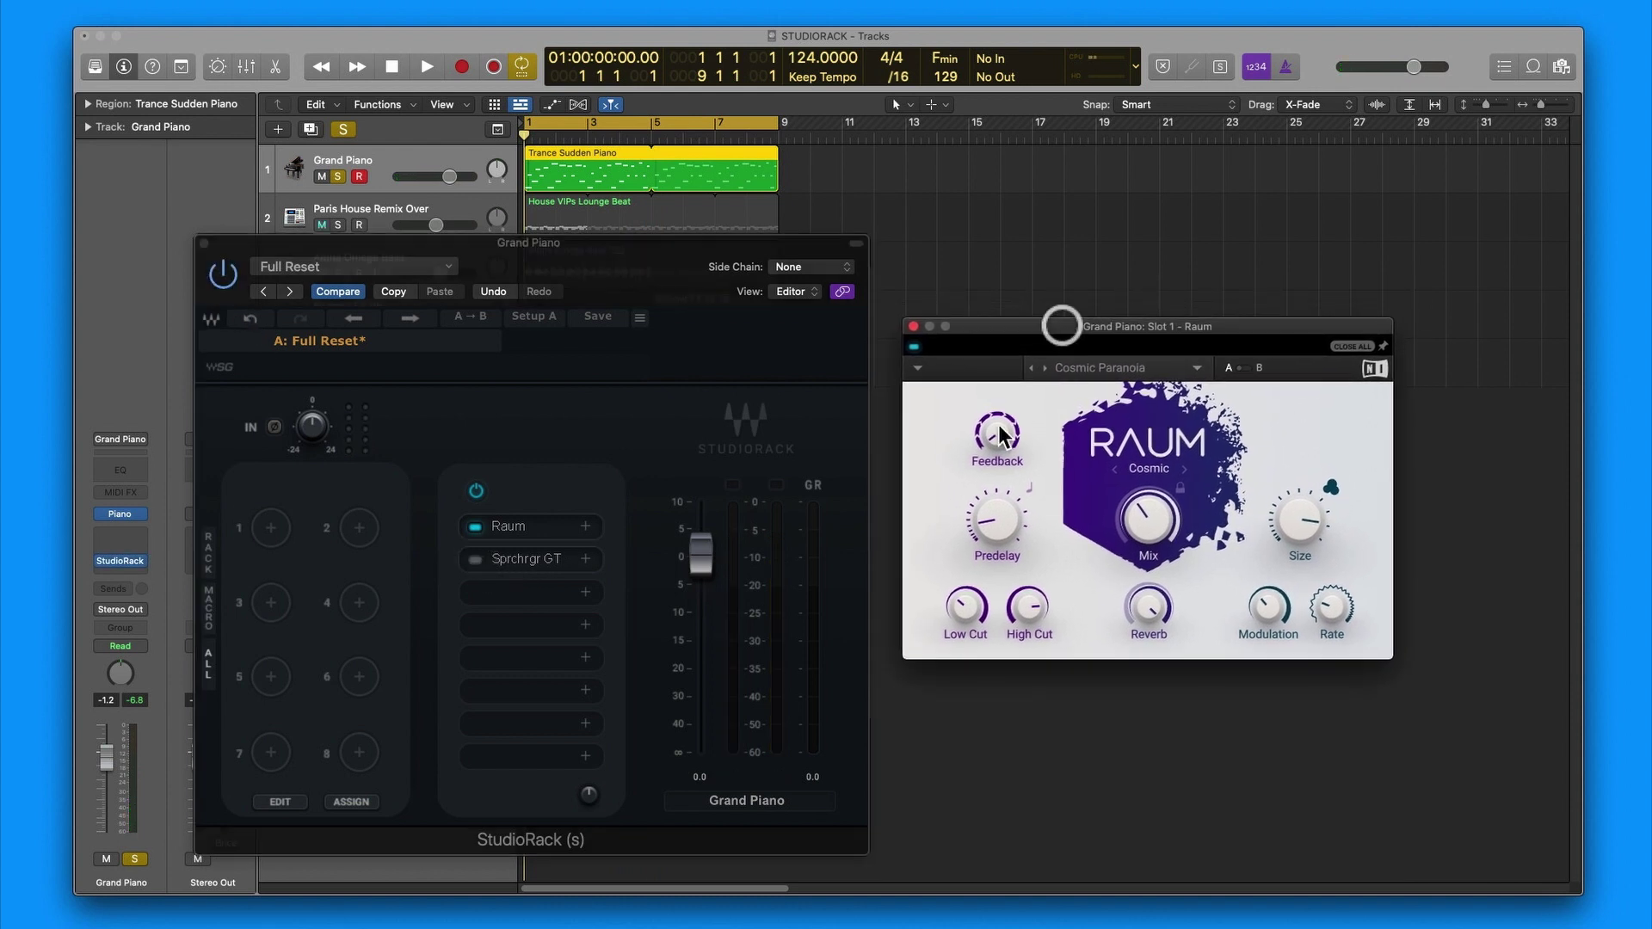
key(space)
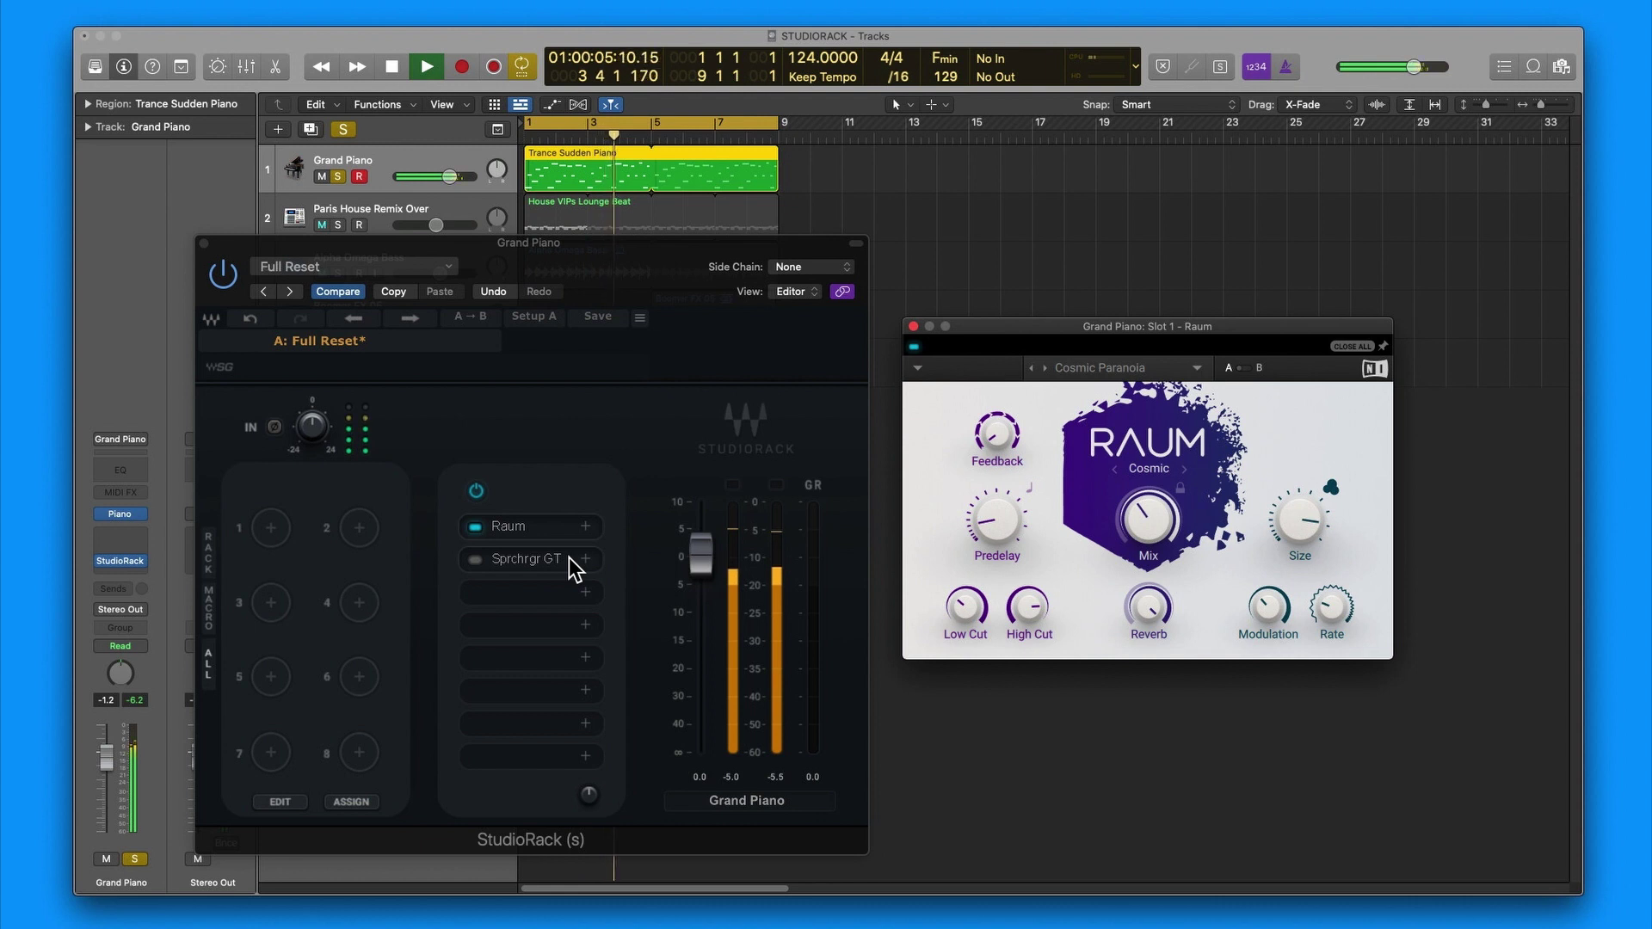
key(space)
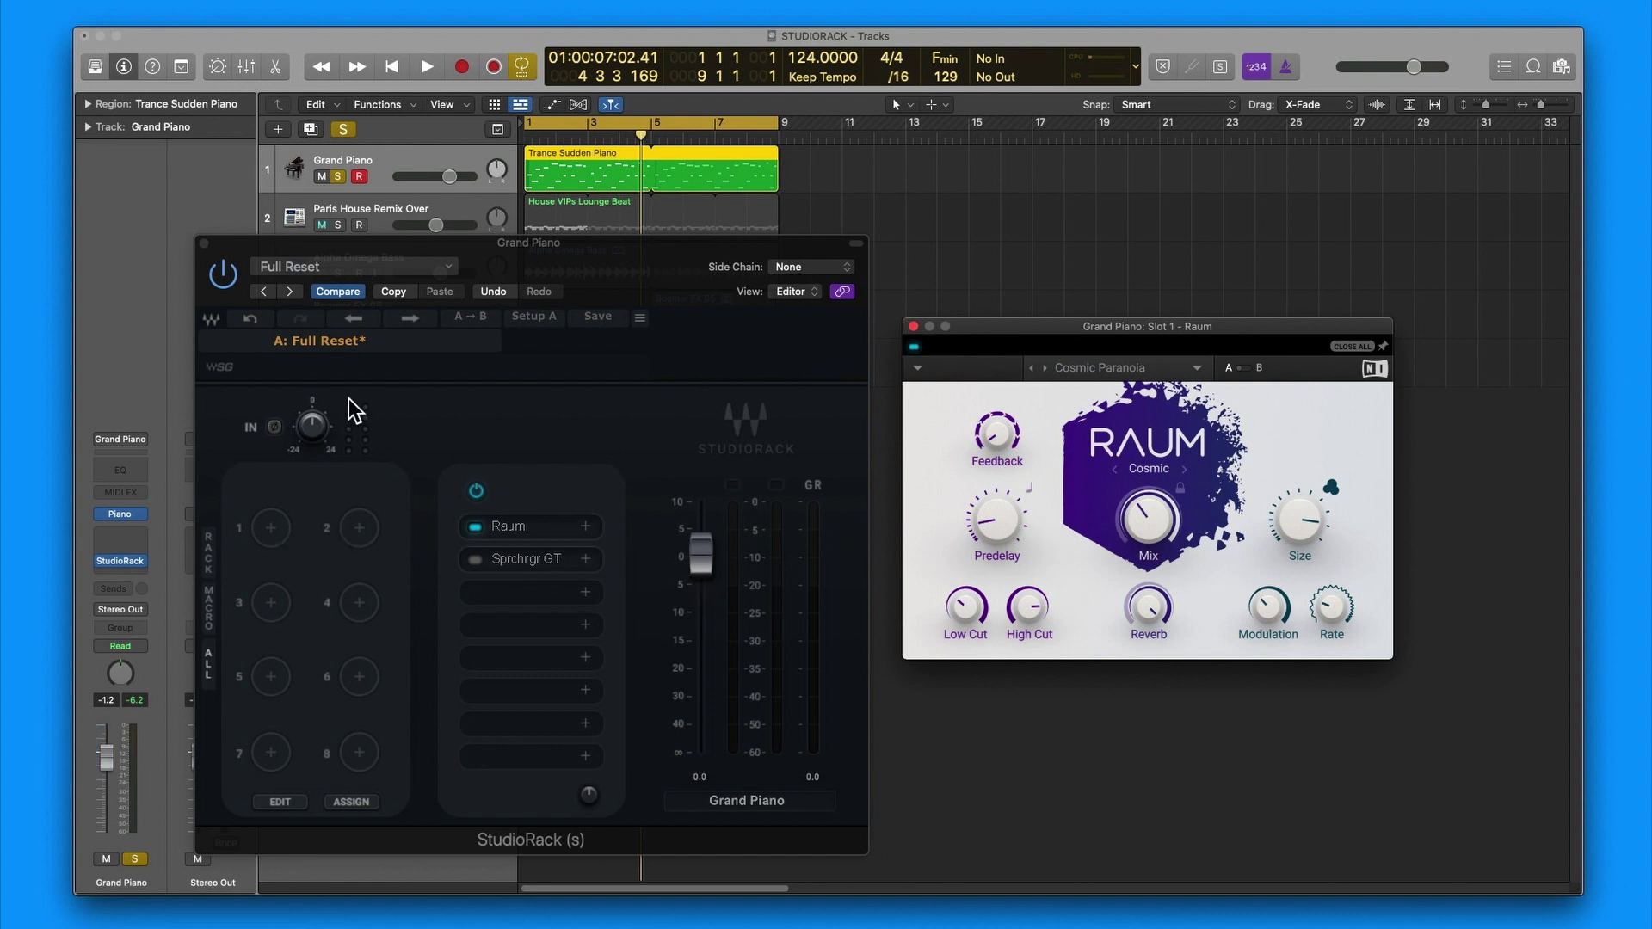
Step: Assign Raum's Feedback to macro 1 and Raum's Mix to macro 2
drag(390, 245, 385, 213)
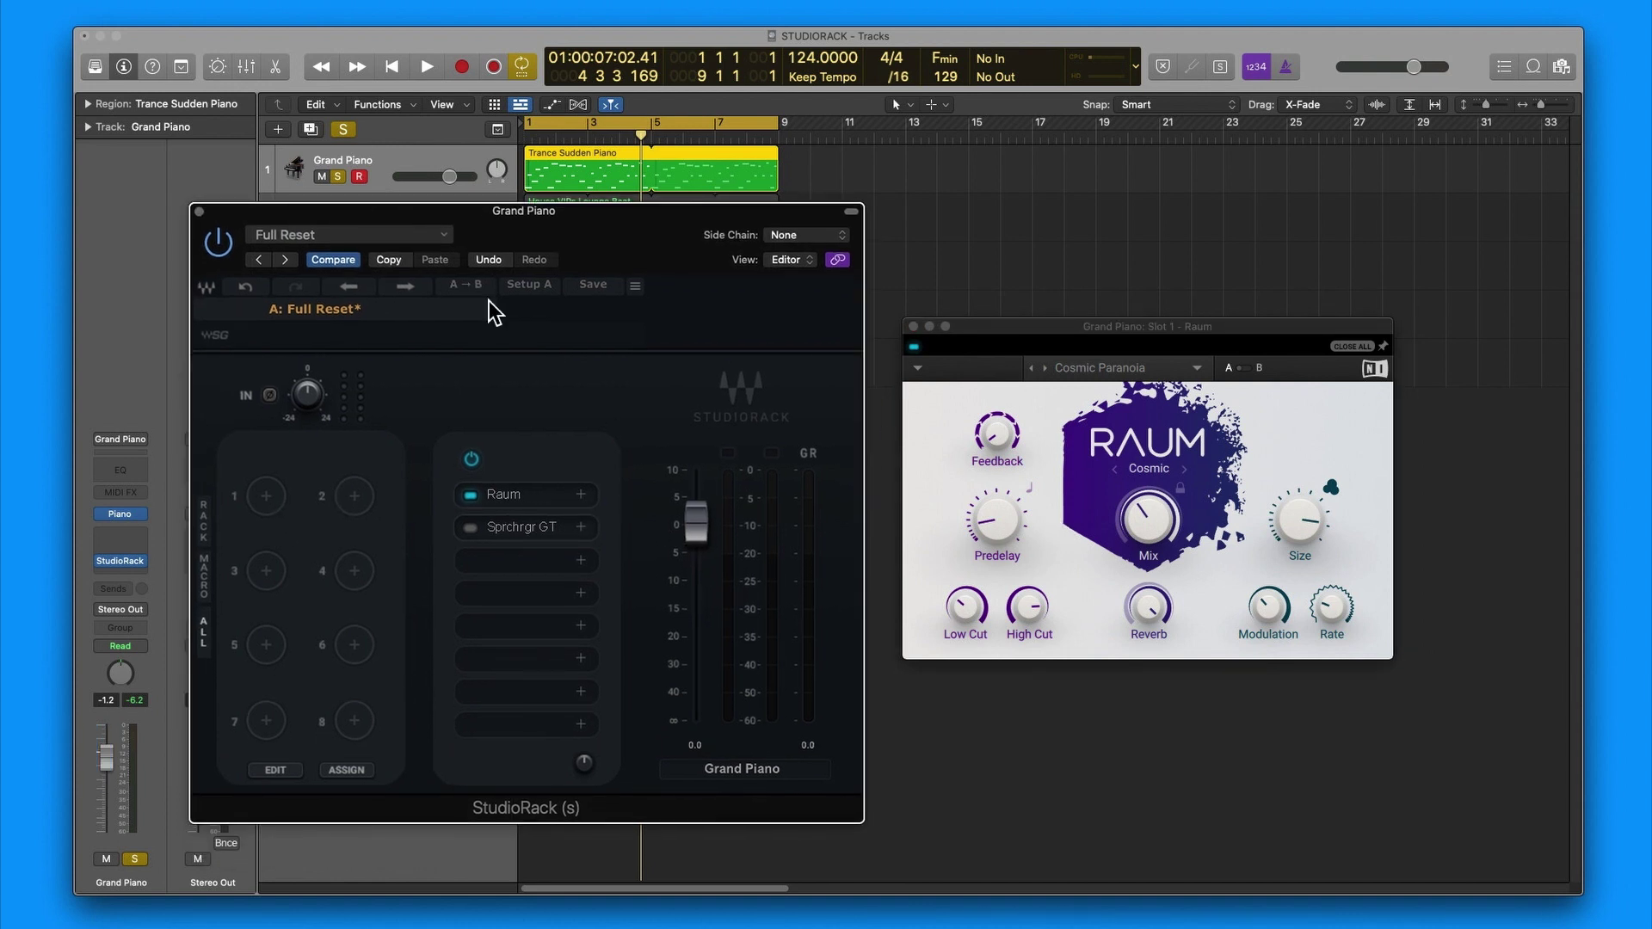
click(267, 498)
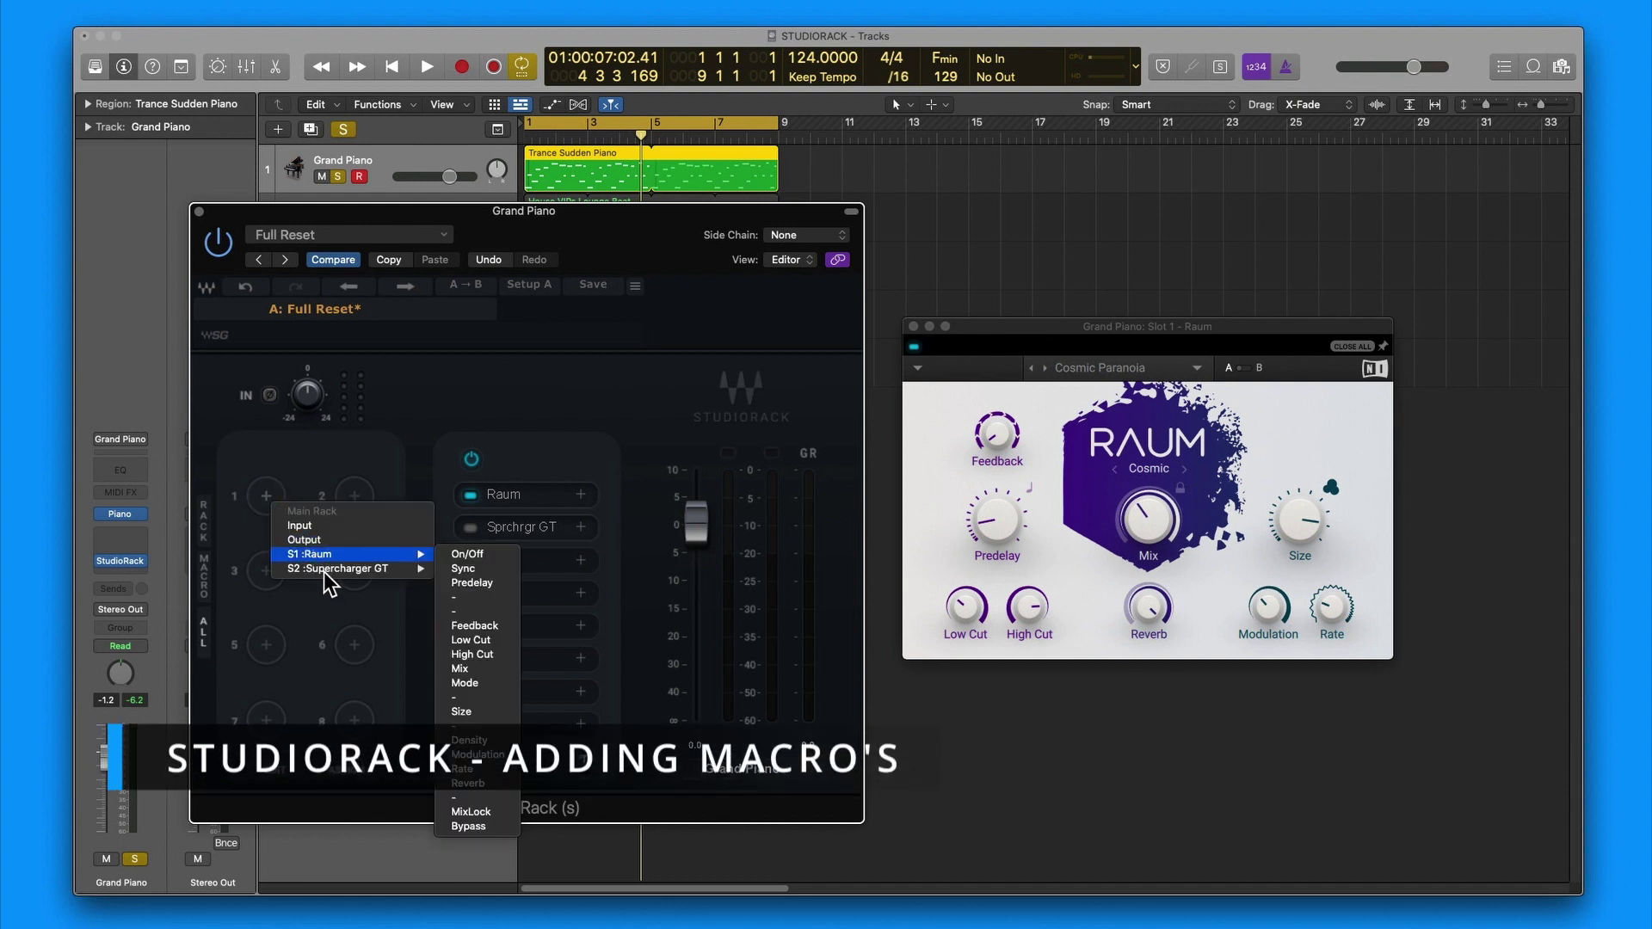
mouse_move(325, 552)
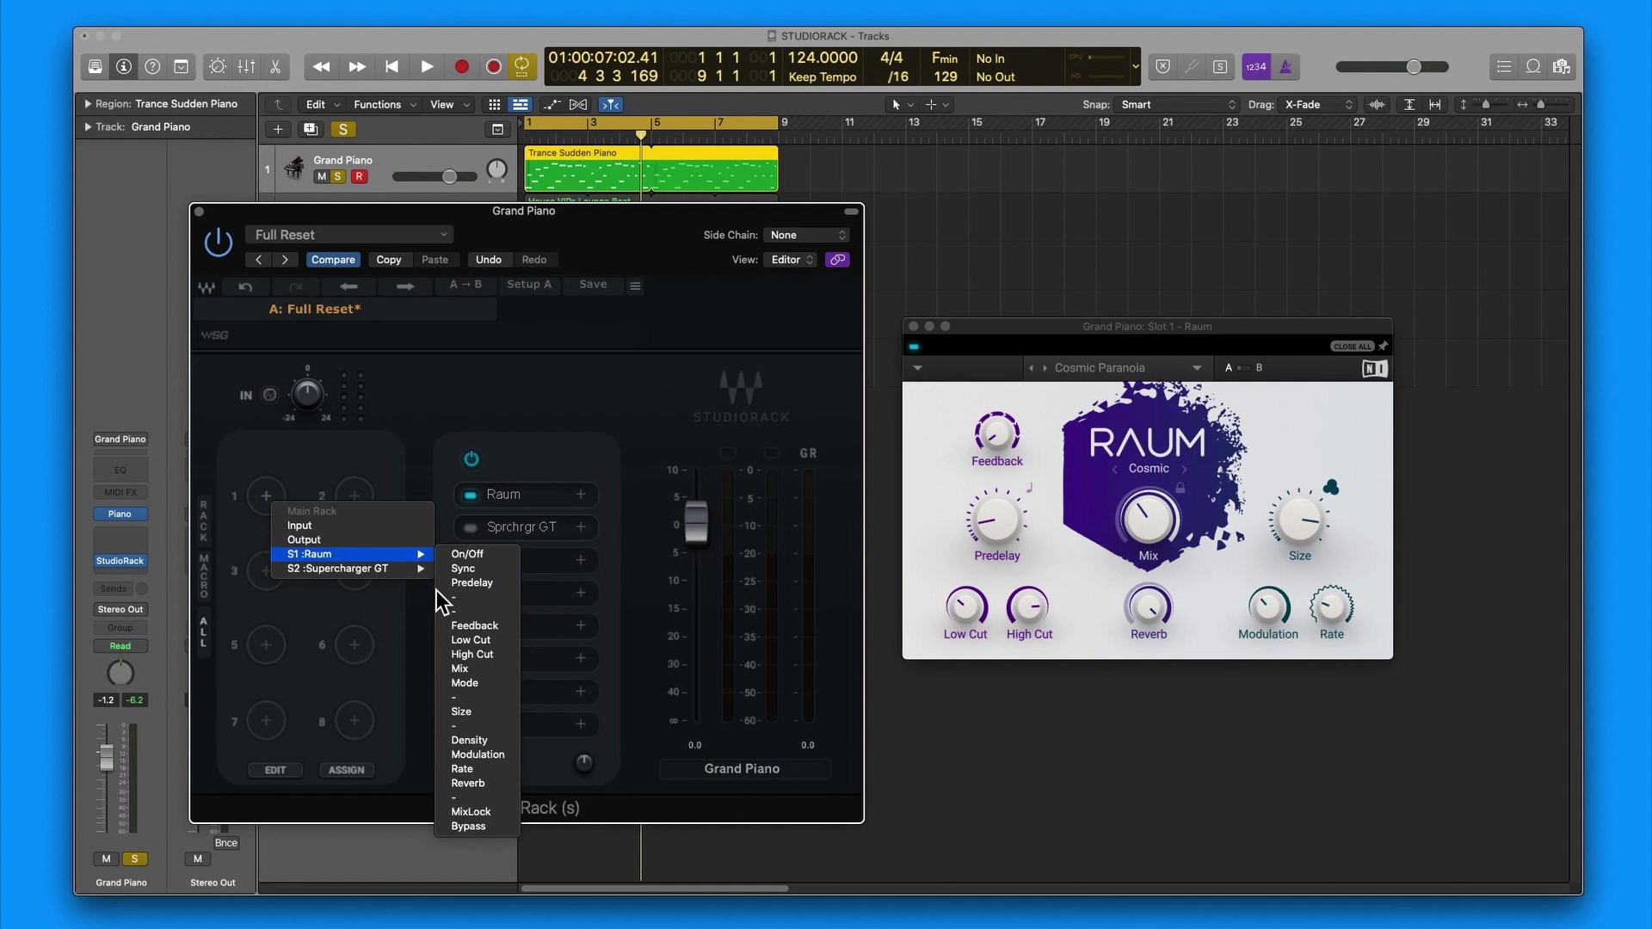
click(463, 625)
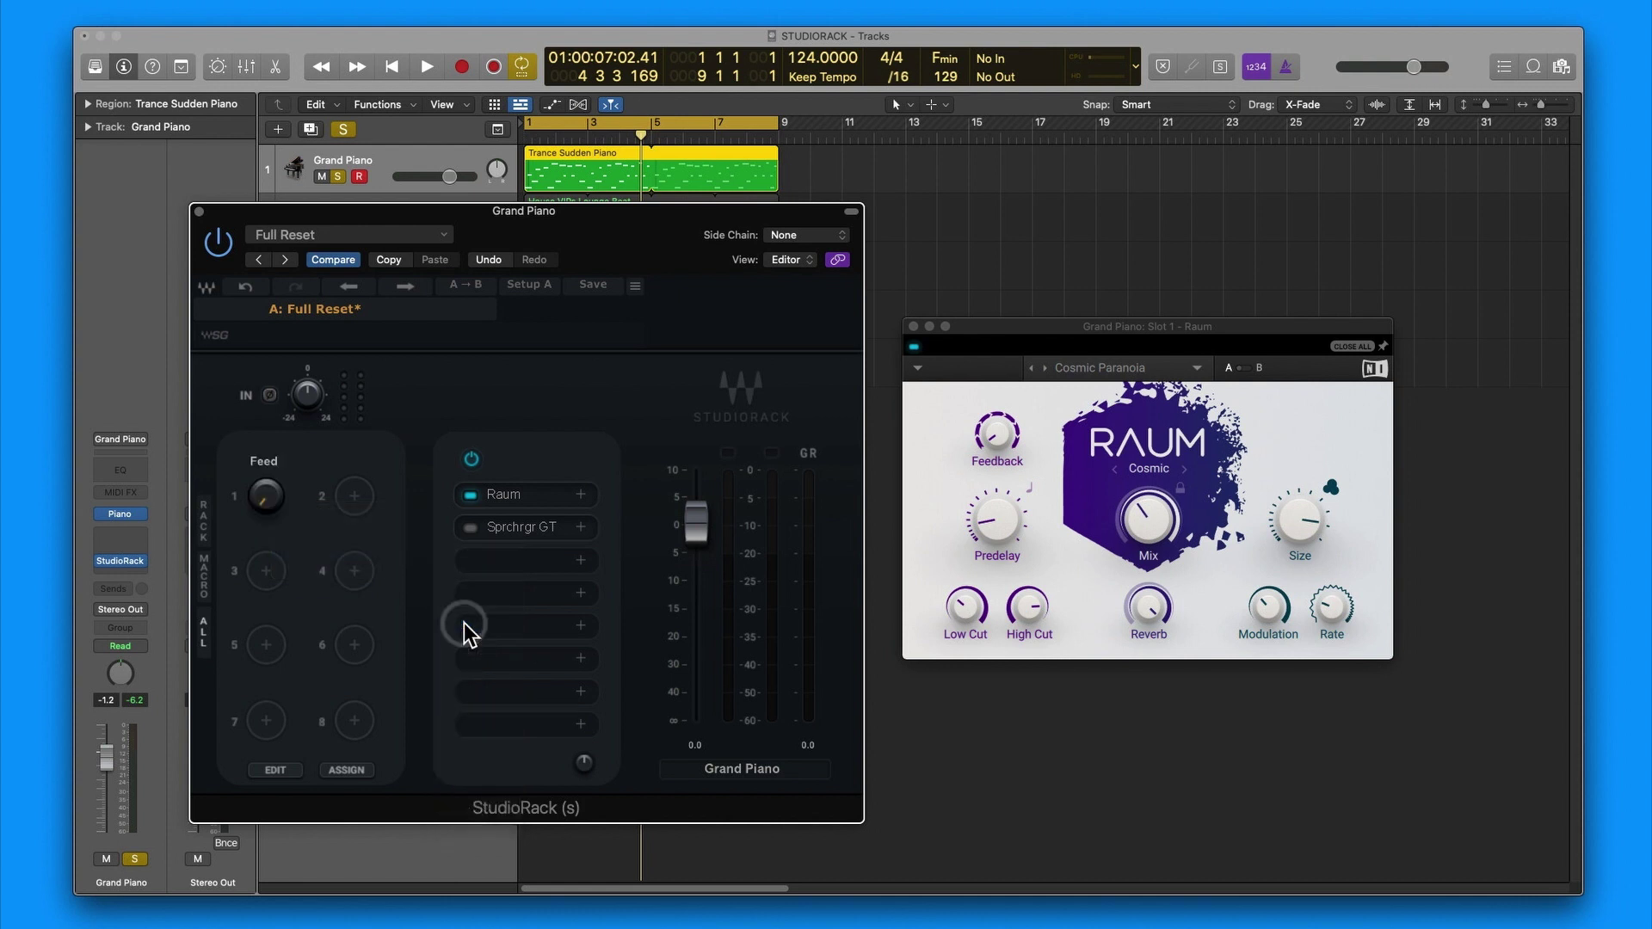
click(363, 497)
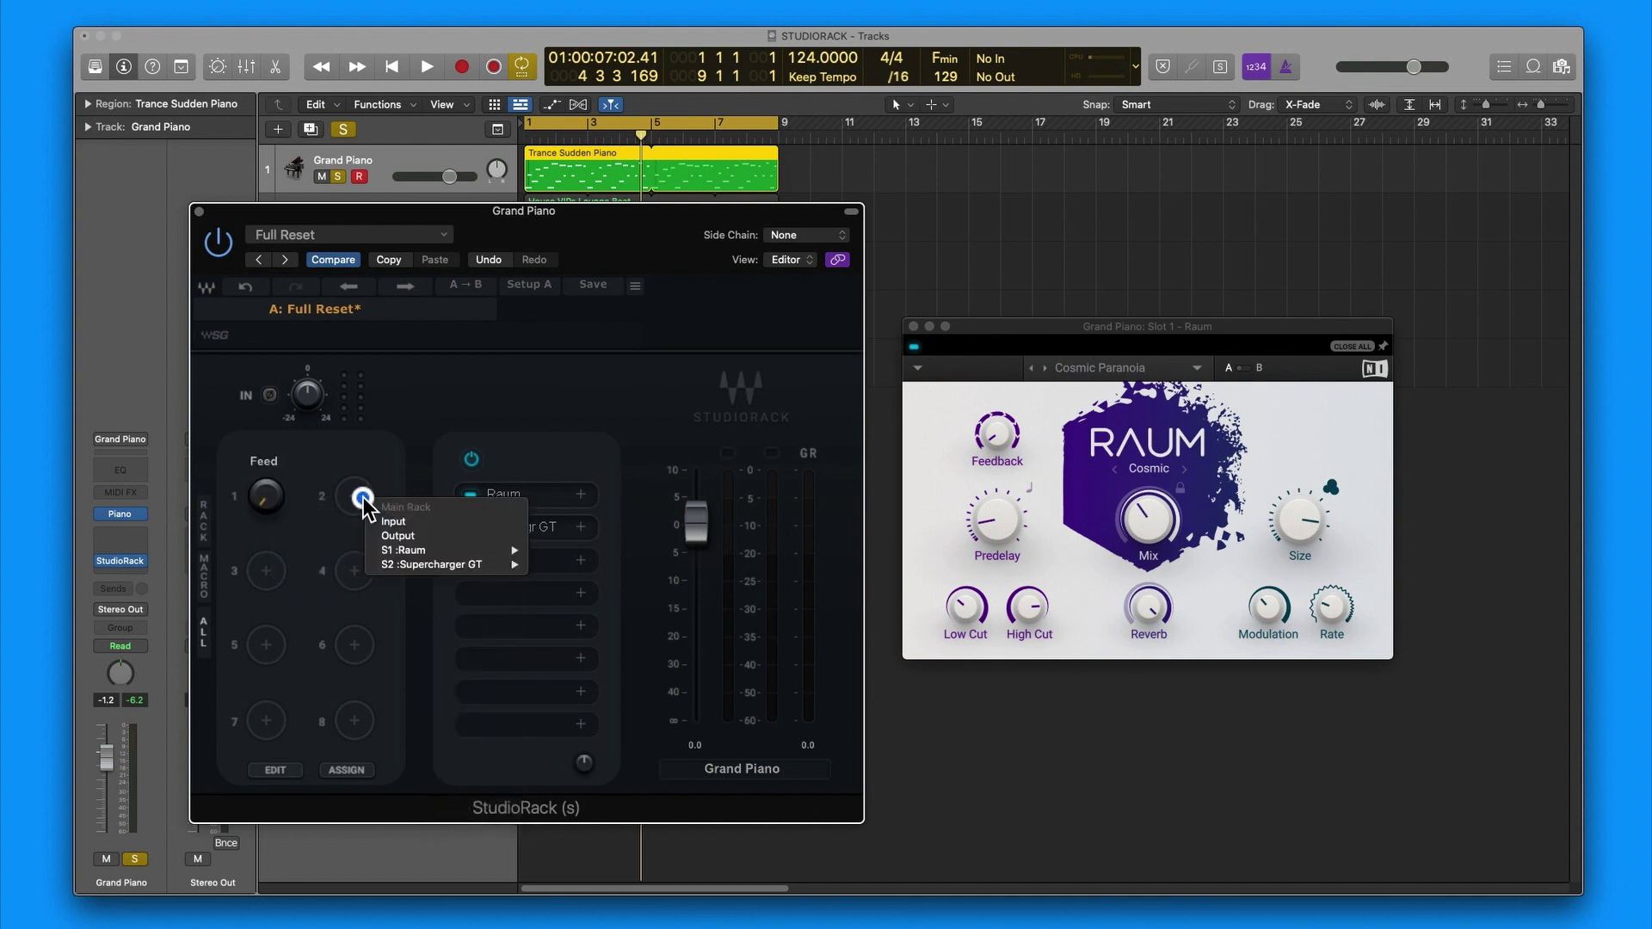
mouse_move(421, 551)
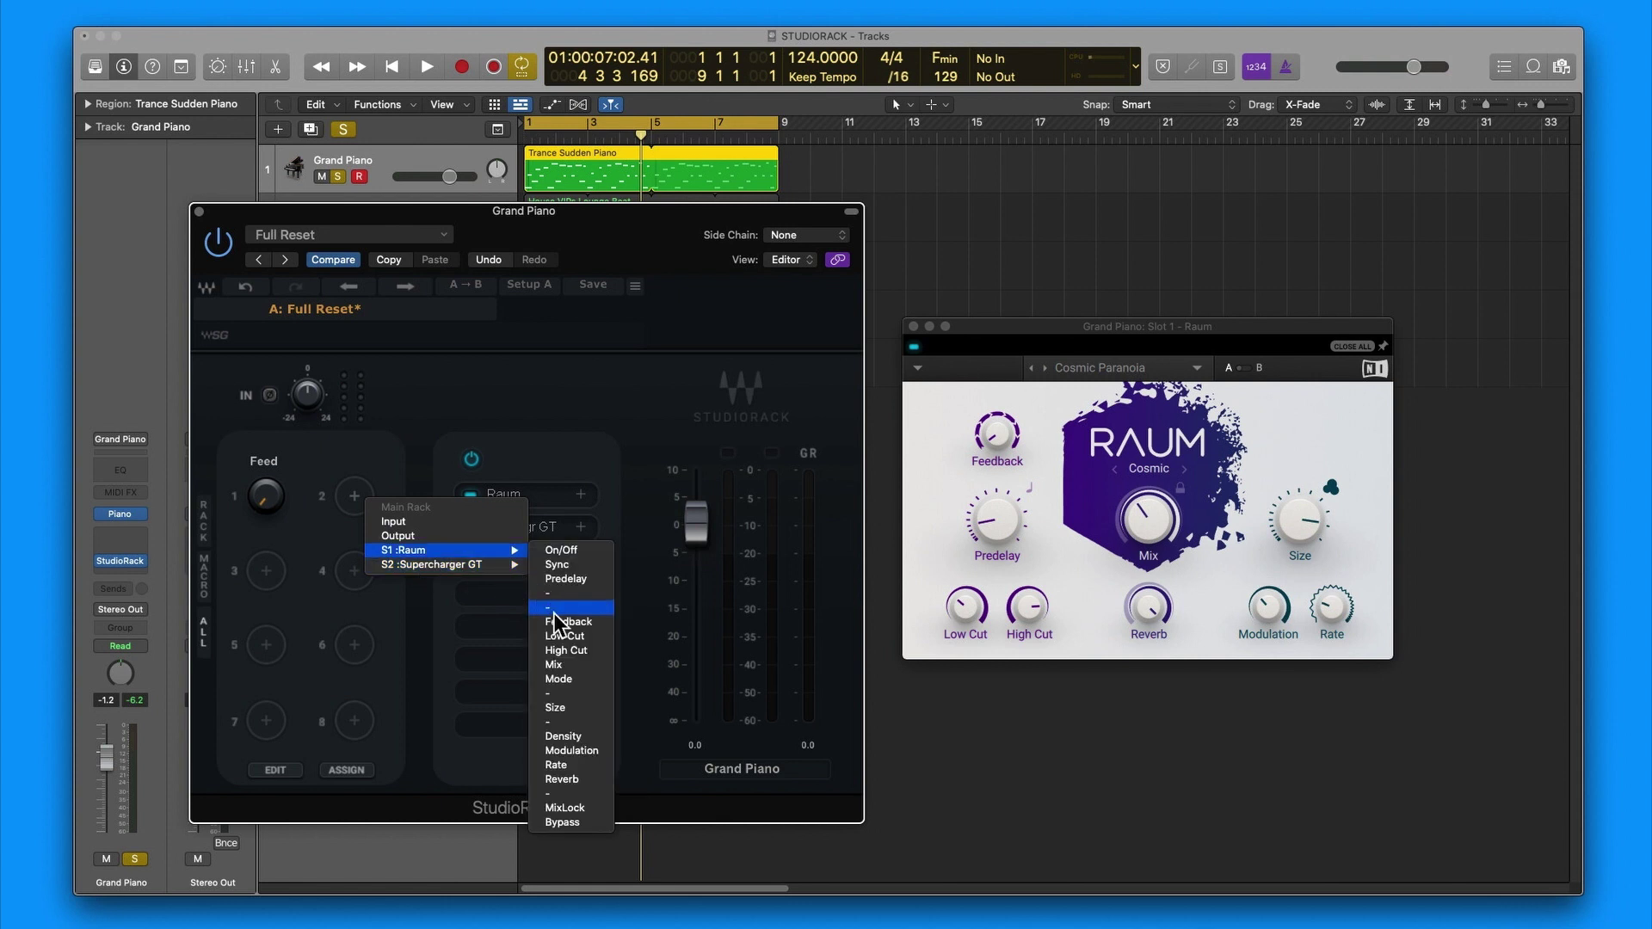
click(572, 664)
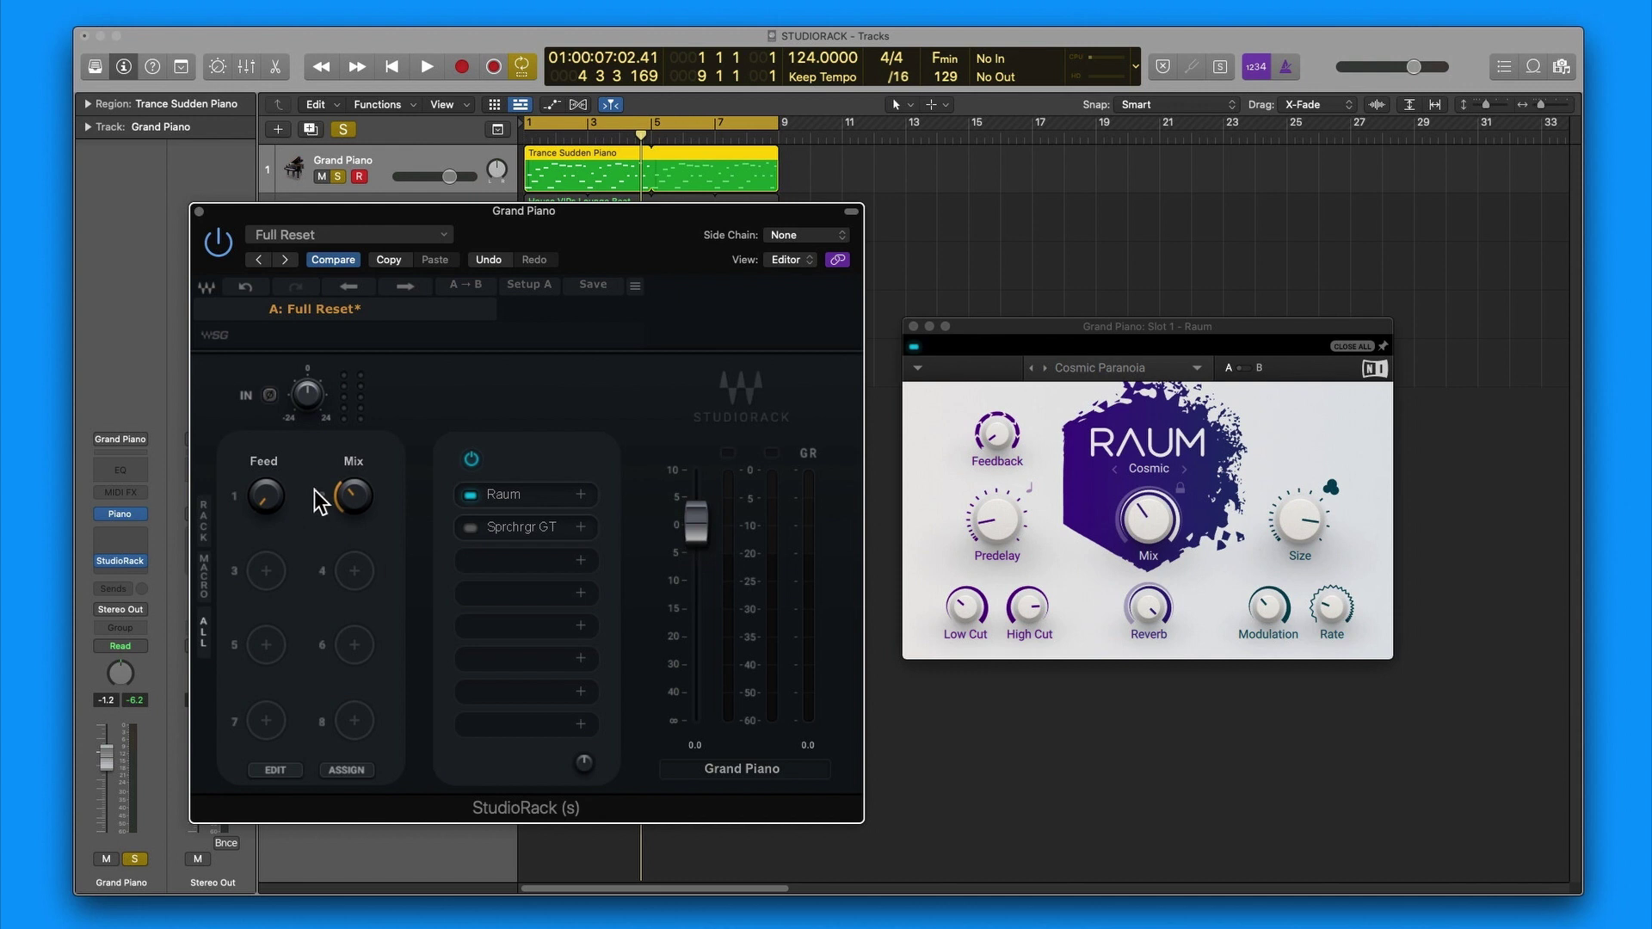
Step: Play the piano track from the start and audition macro 1 by sweeping Raum's Feedback up and back down
double_click(354, 462)
click(359, 454)
key(Return)
key(space)
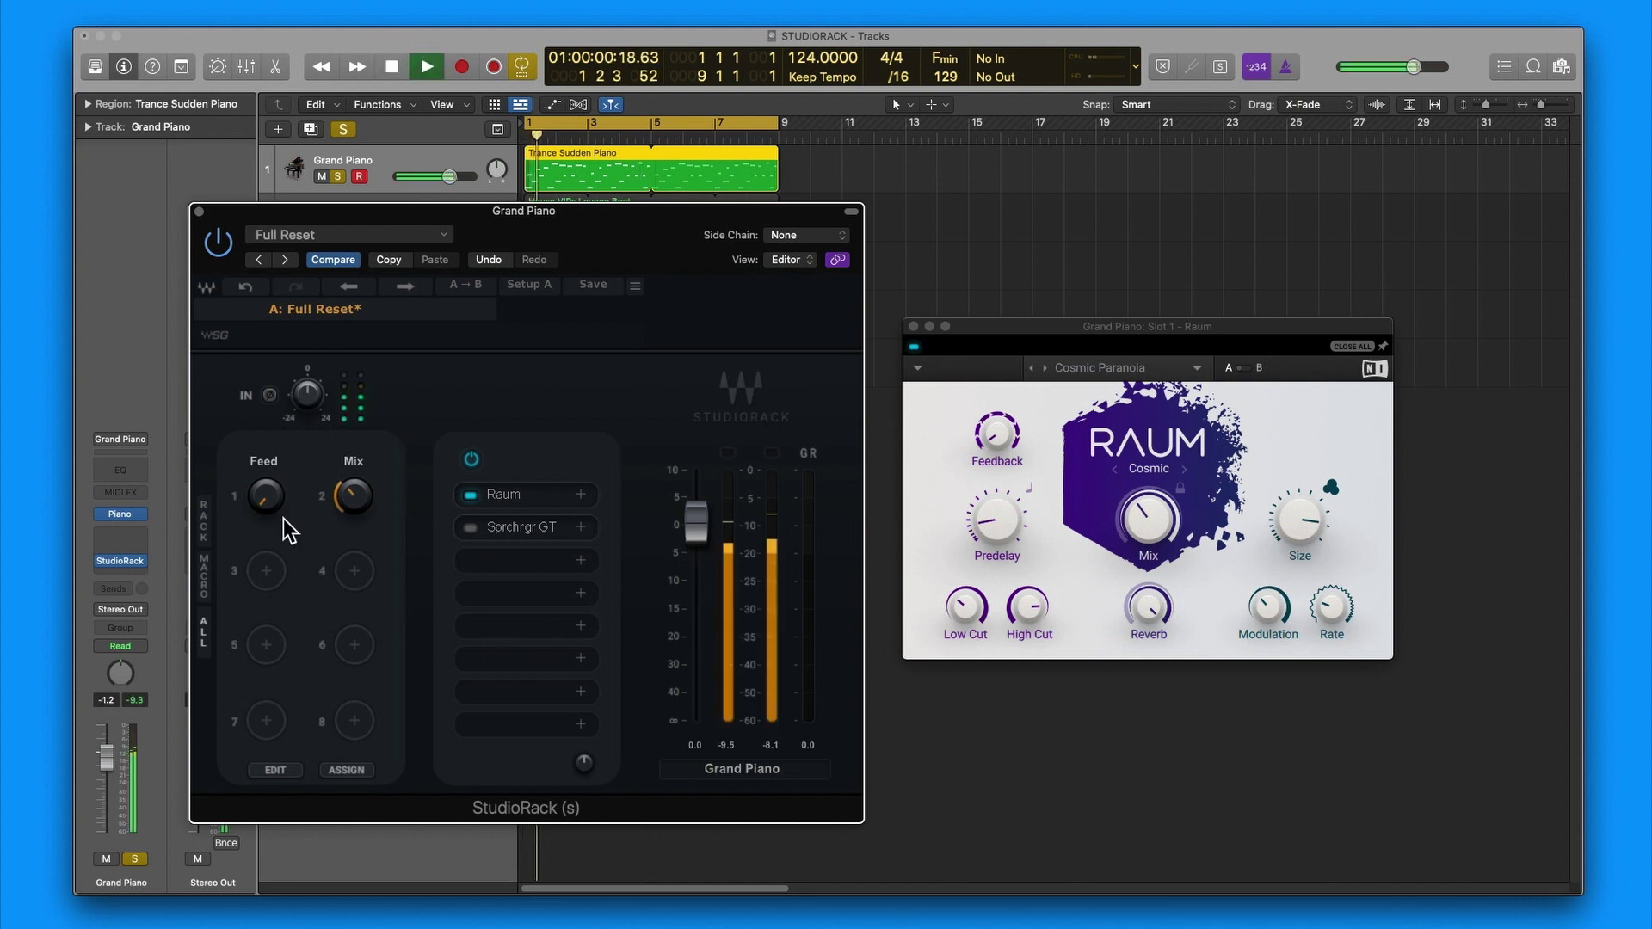
drag(262, 499, 289, 336)
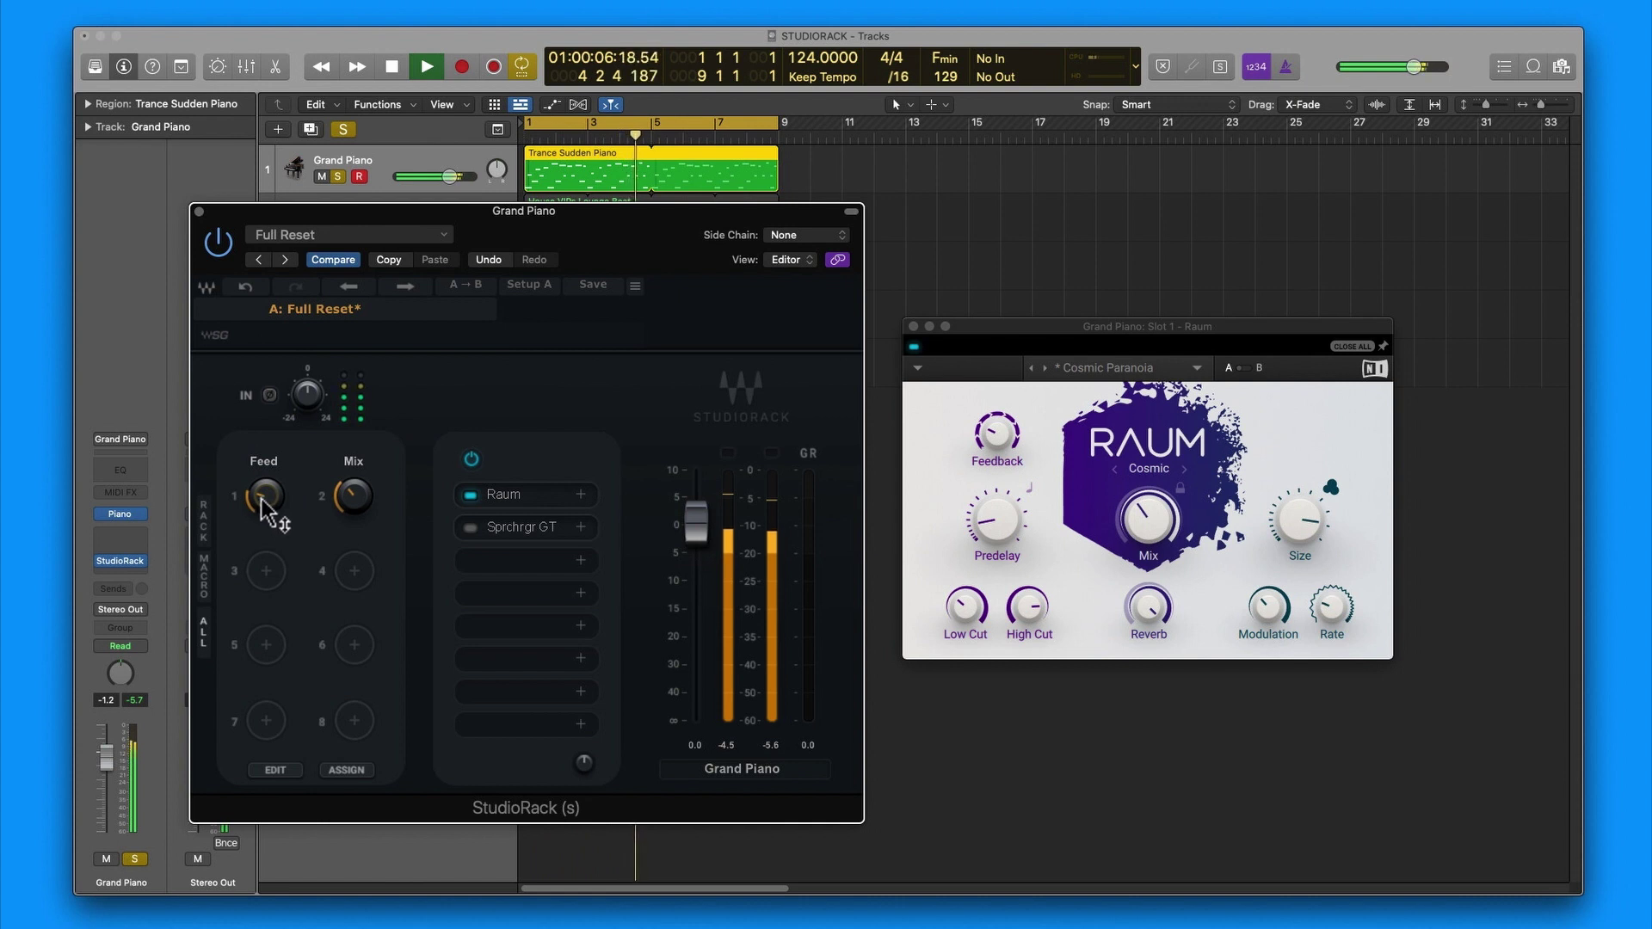
drag(262, 502, 277, 265)
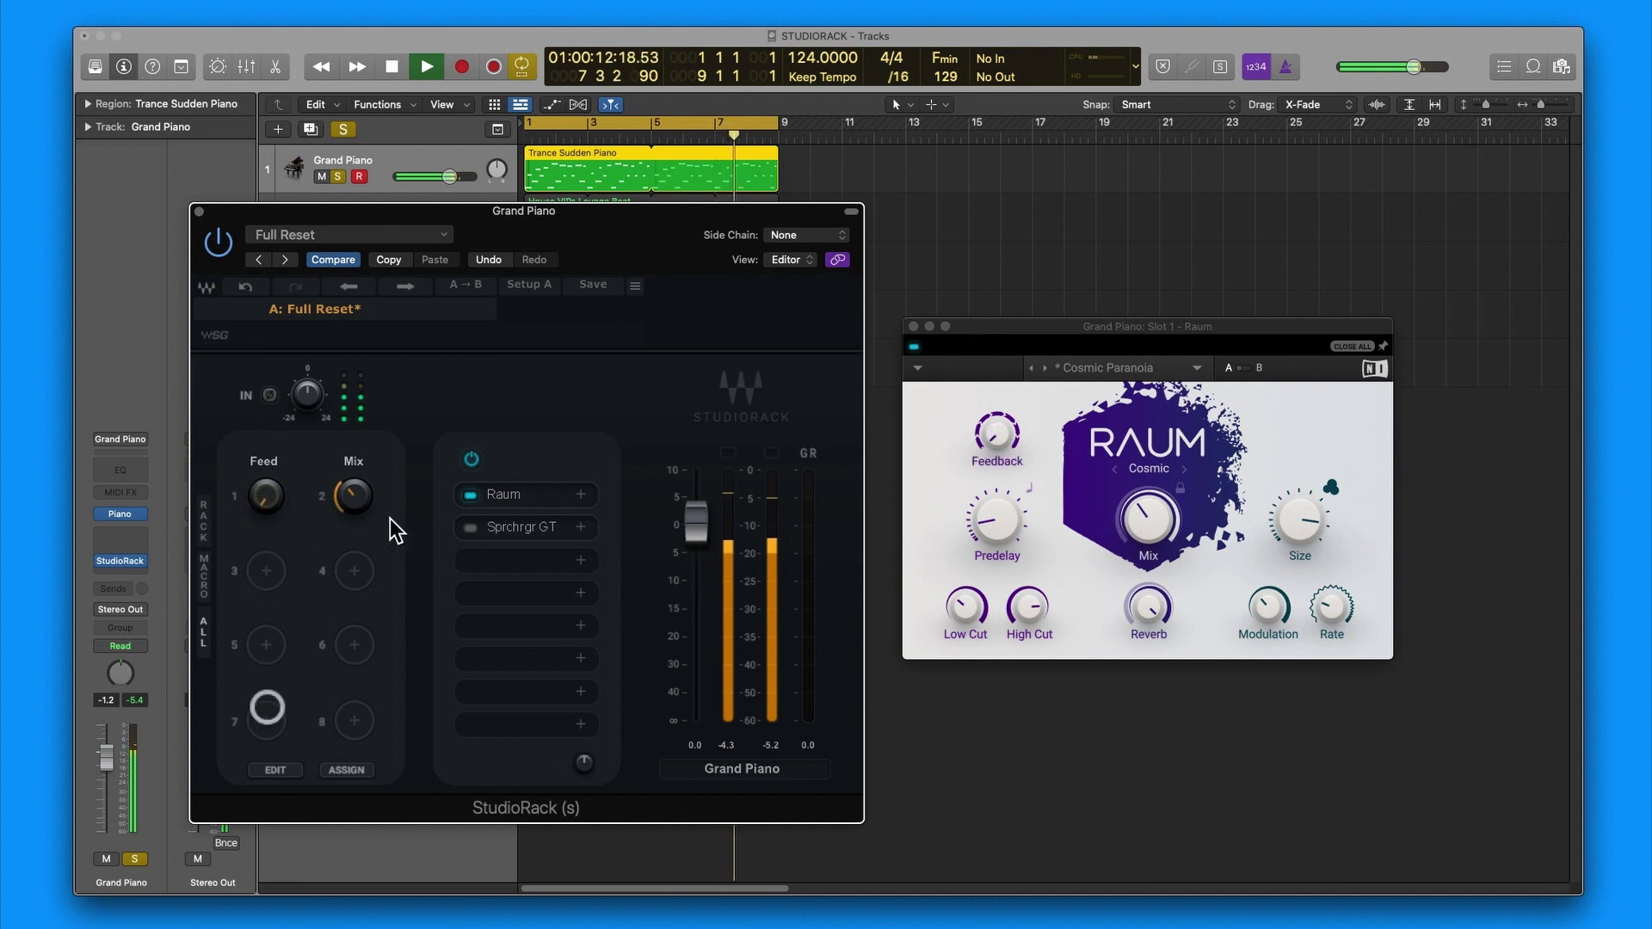
Step: Raise the Mix macro to about 70% during playback, then stop and return the playhead to the start
drag(357, 506, 344, 448)
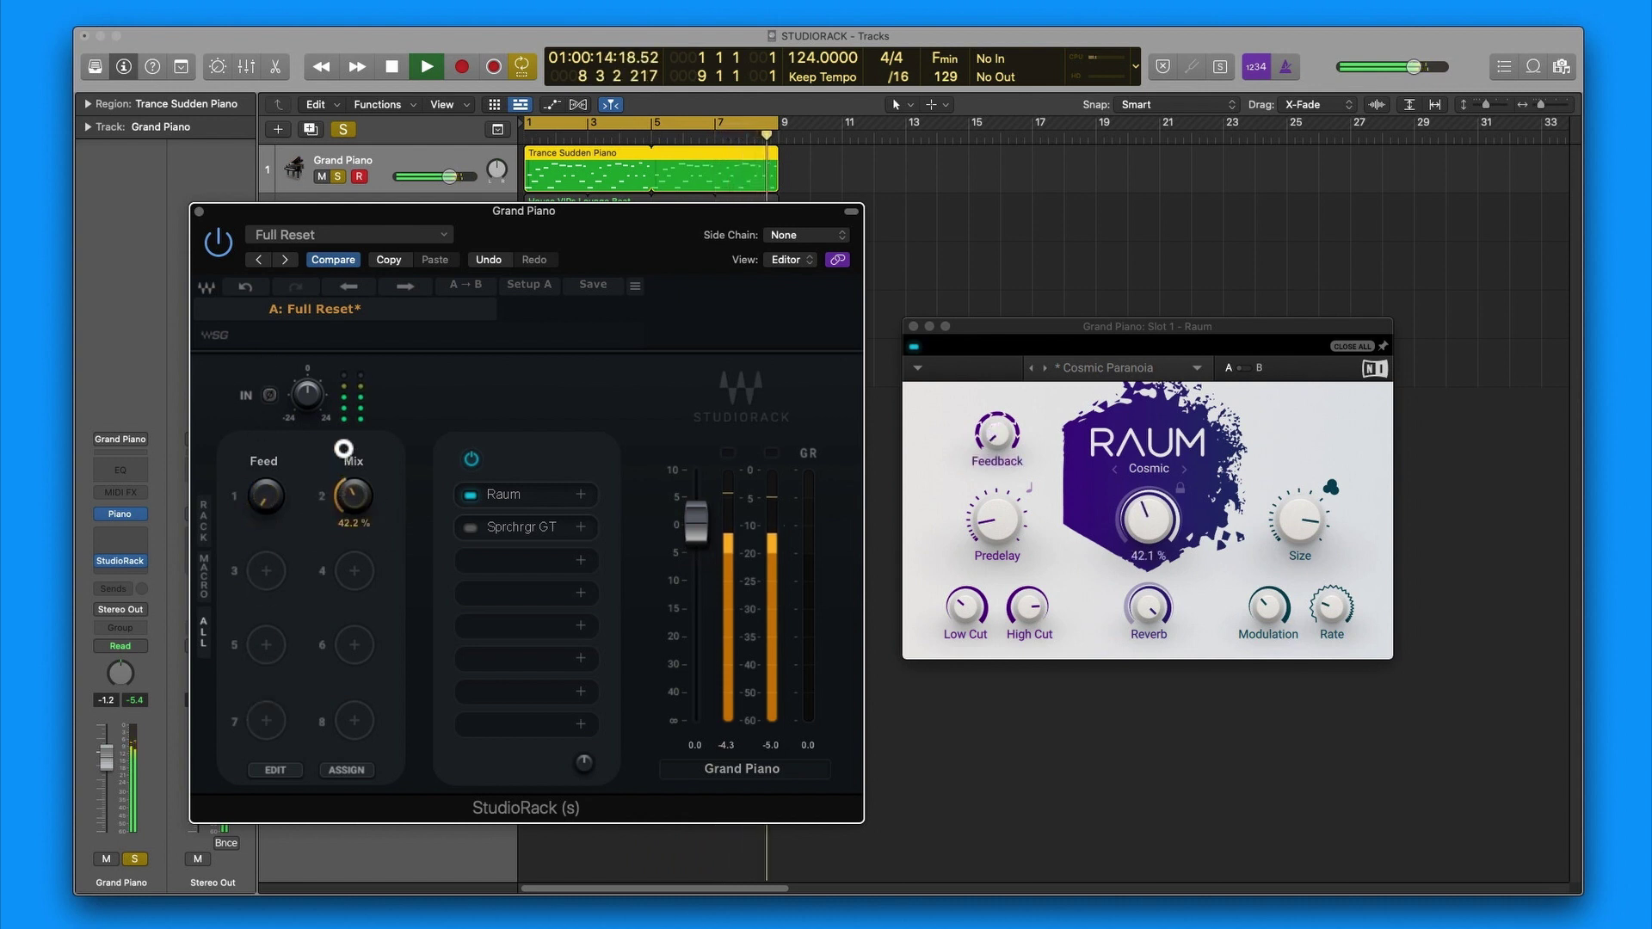
drag(370, 528, 277, 294)
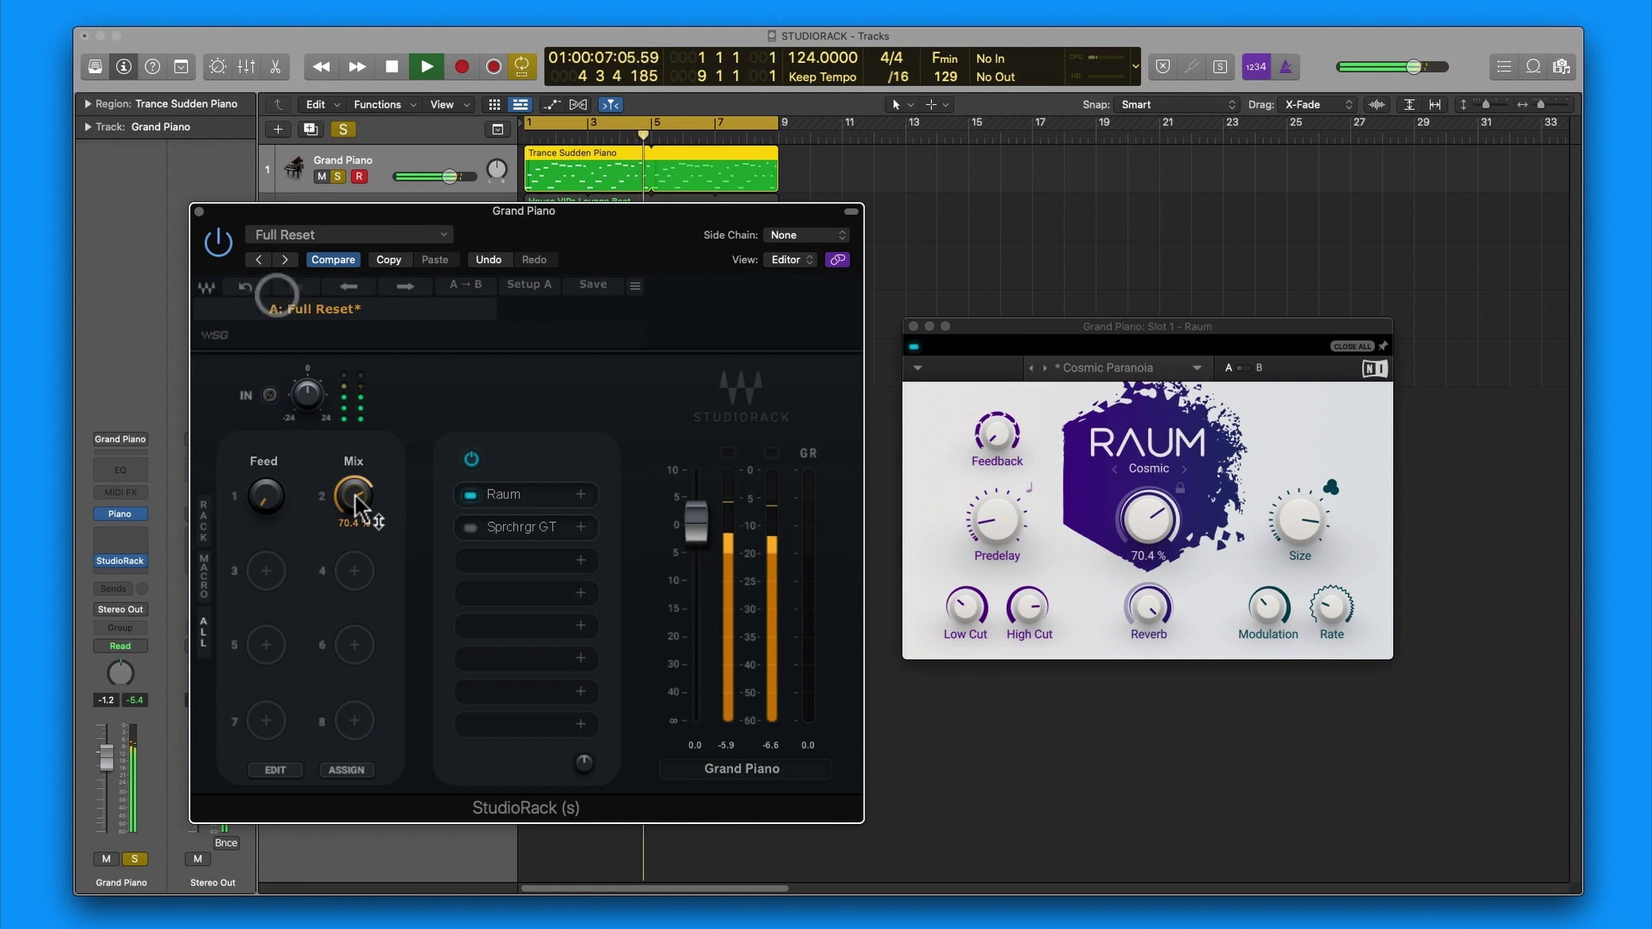
key(space)
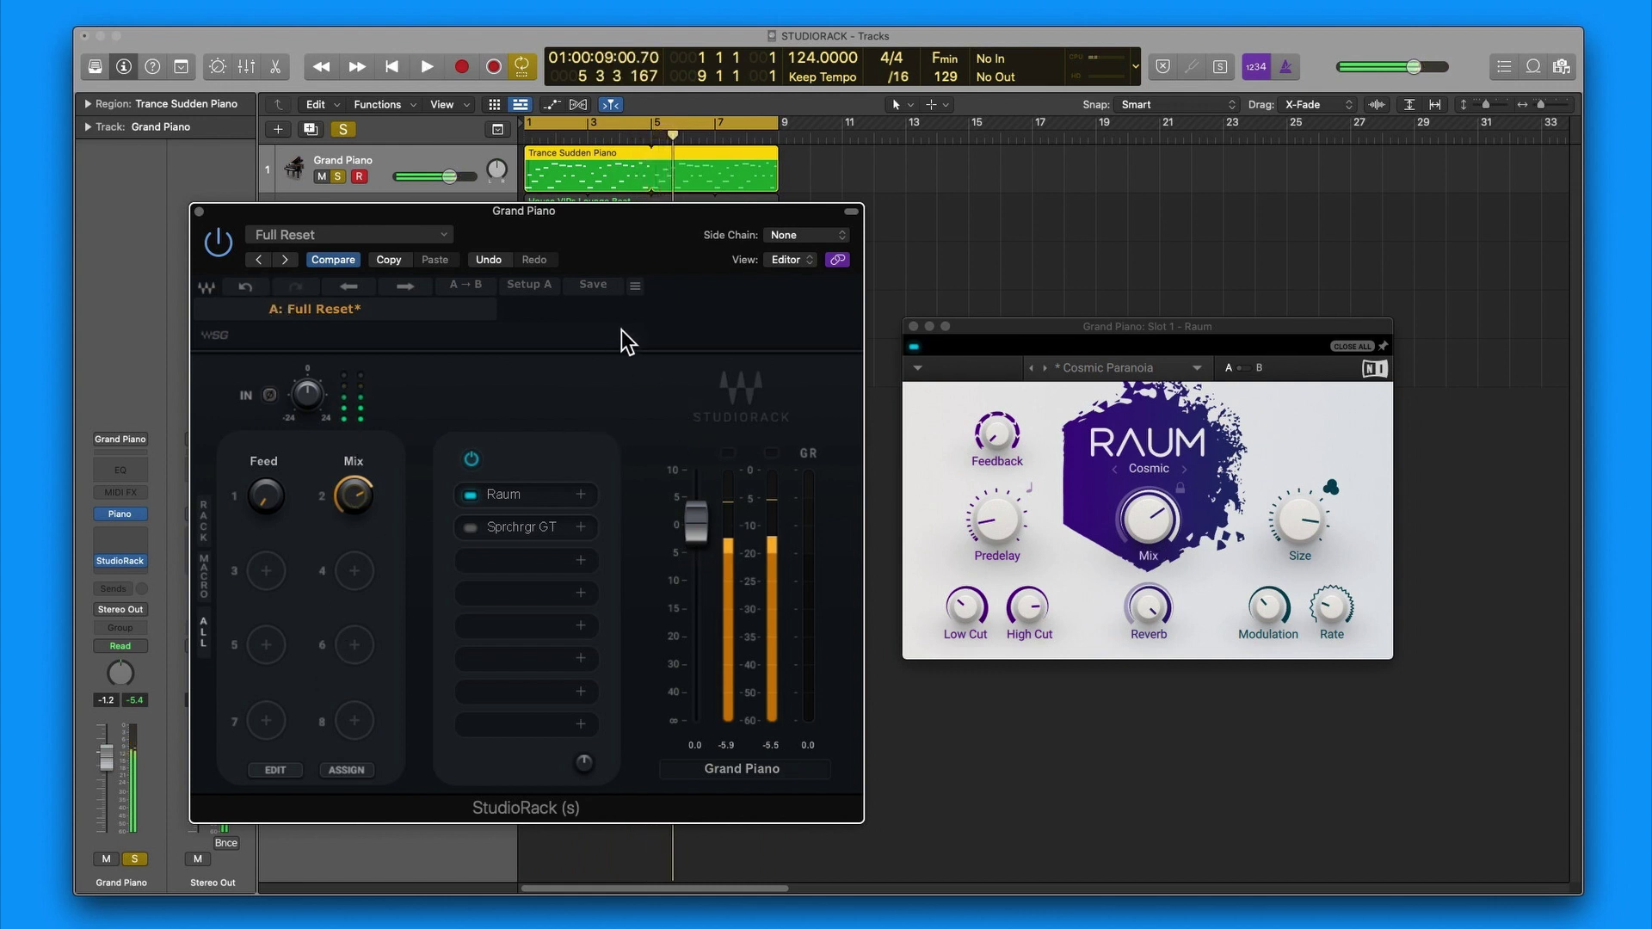
click(393, 68)
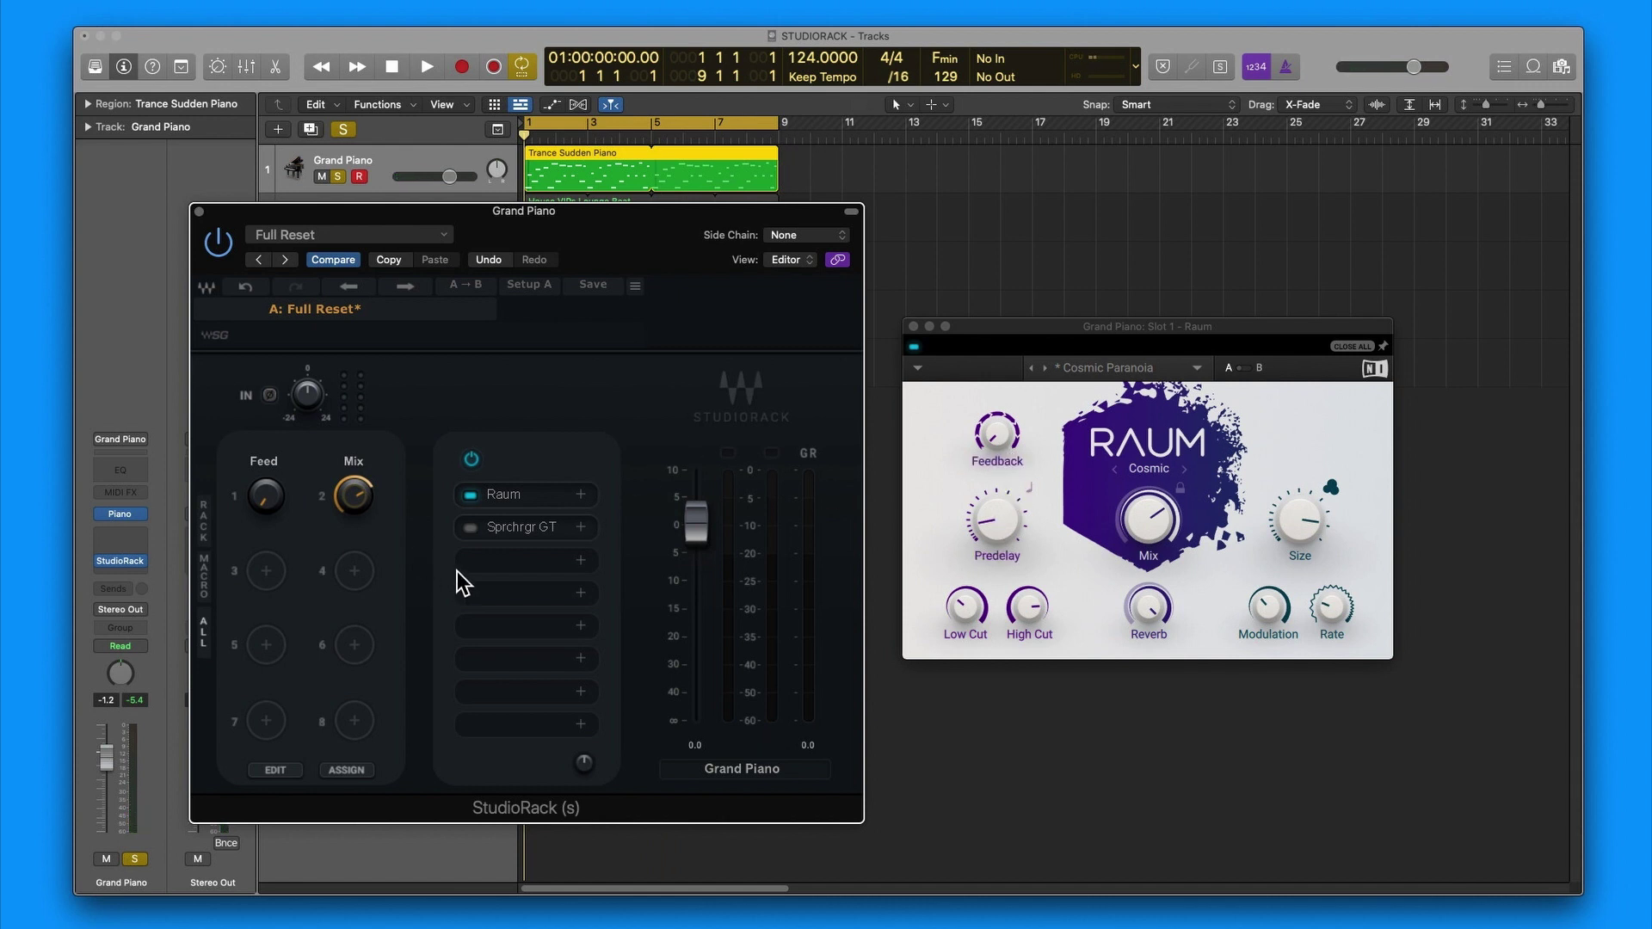
Step: Add Raum's Predelay to macro 1 alongside Feedback
right_click(273, 499)
mouse_move(301, 577)
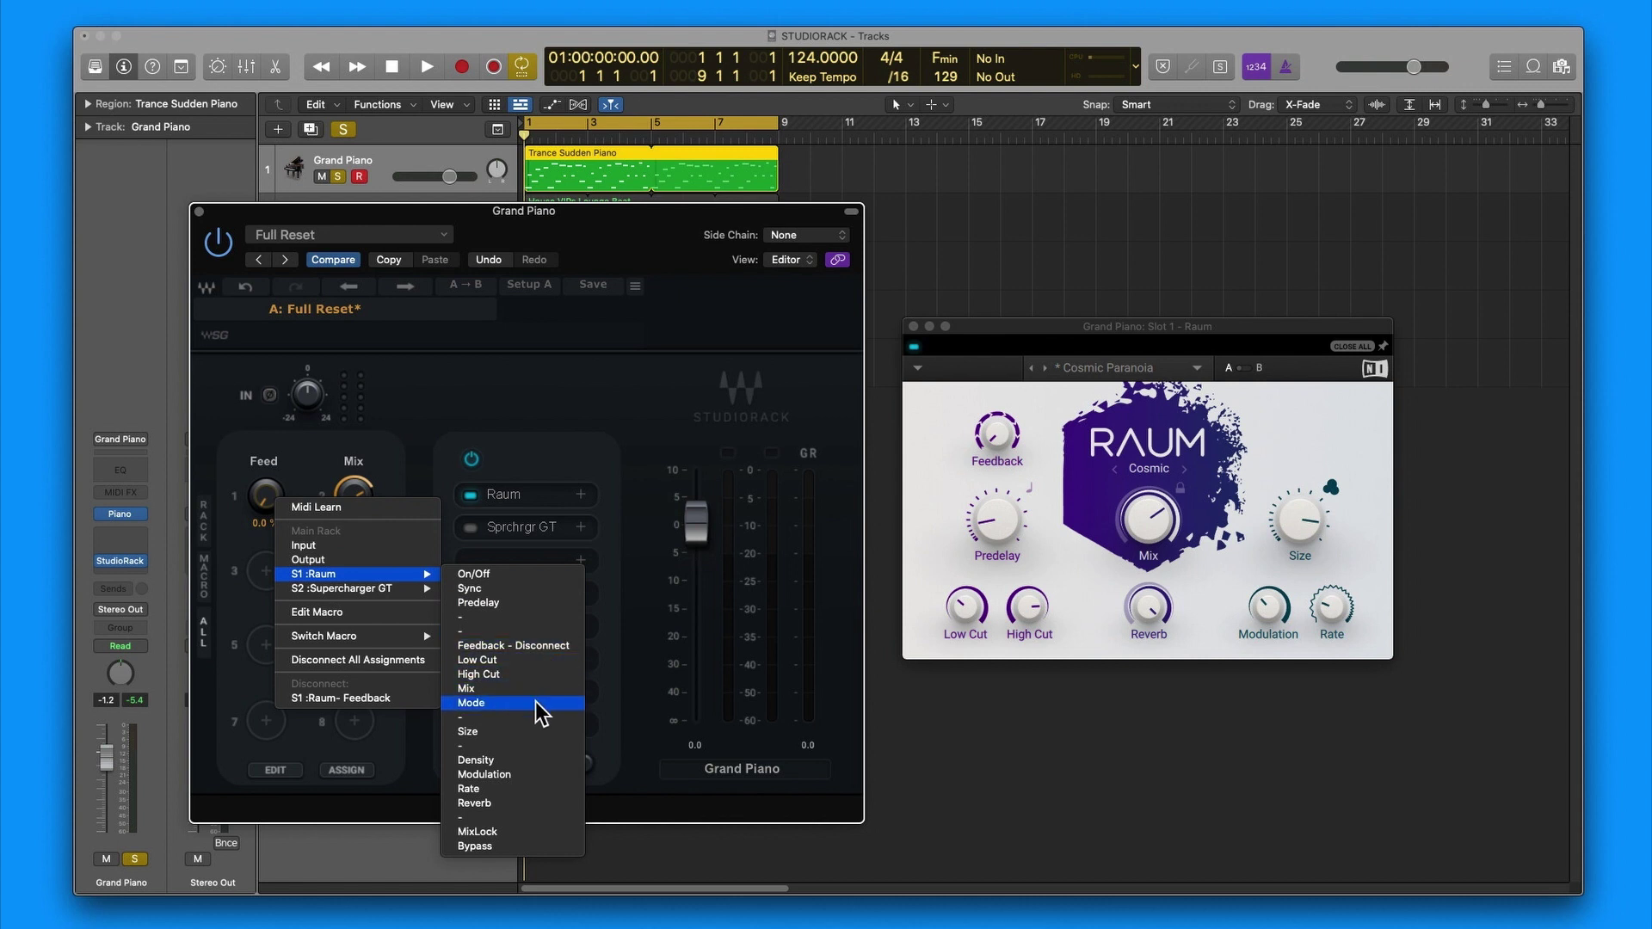
click(514, 602)
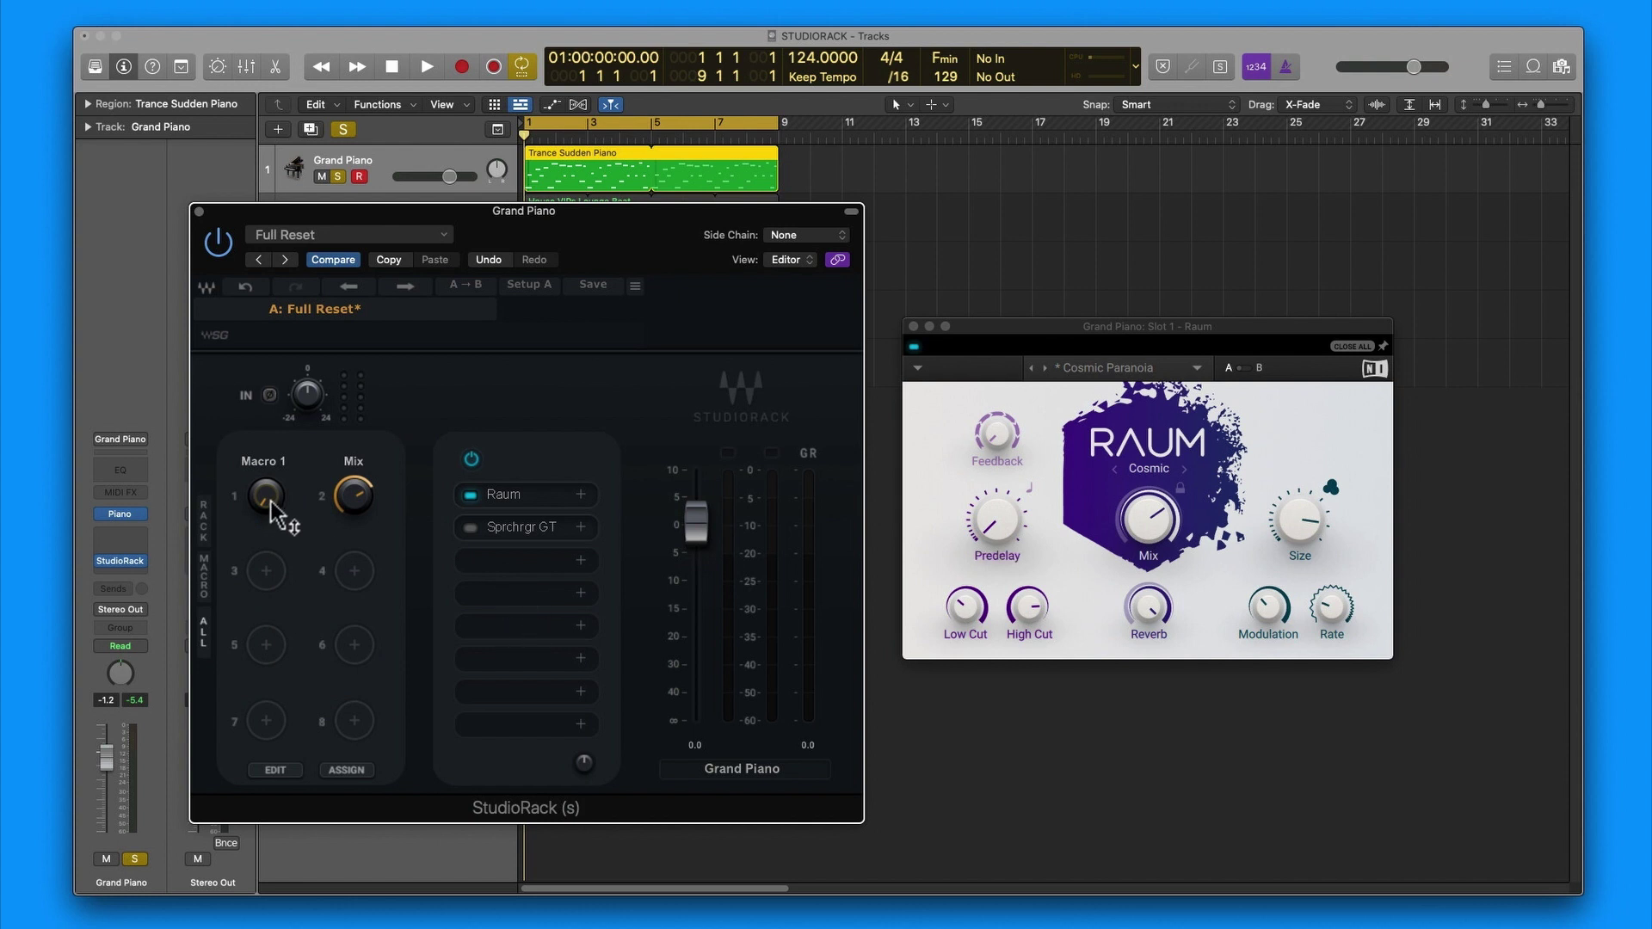
Step: Audition the combined Predelay and Feedback macro on the piano, lower the Mix macro to about 39% and stop playback
key(space)
drag(269, 514, 203, 155)
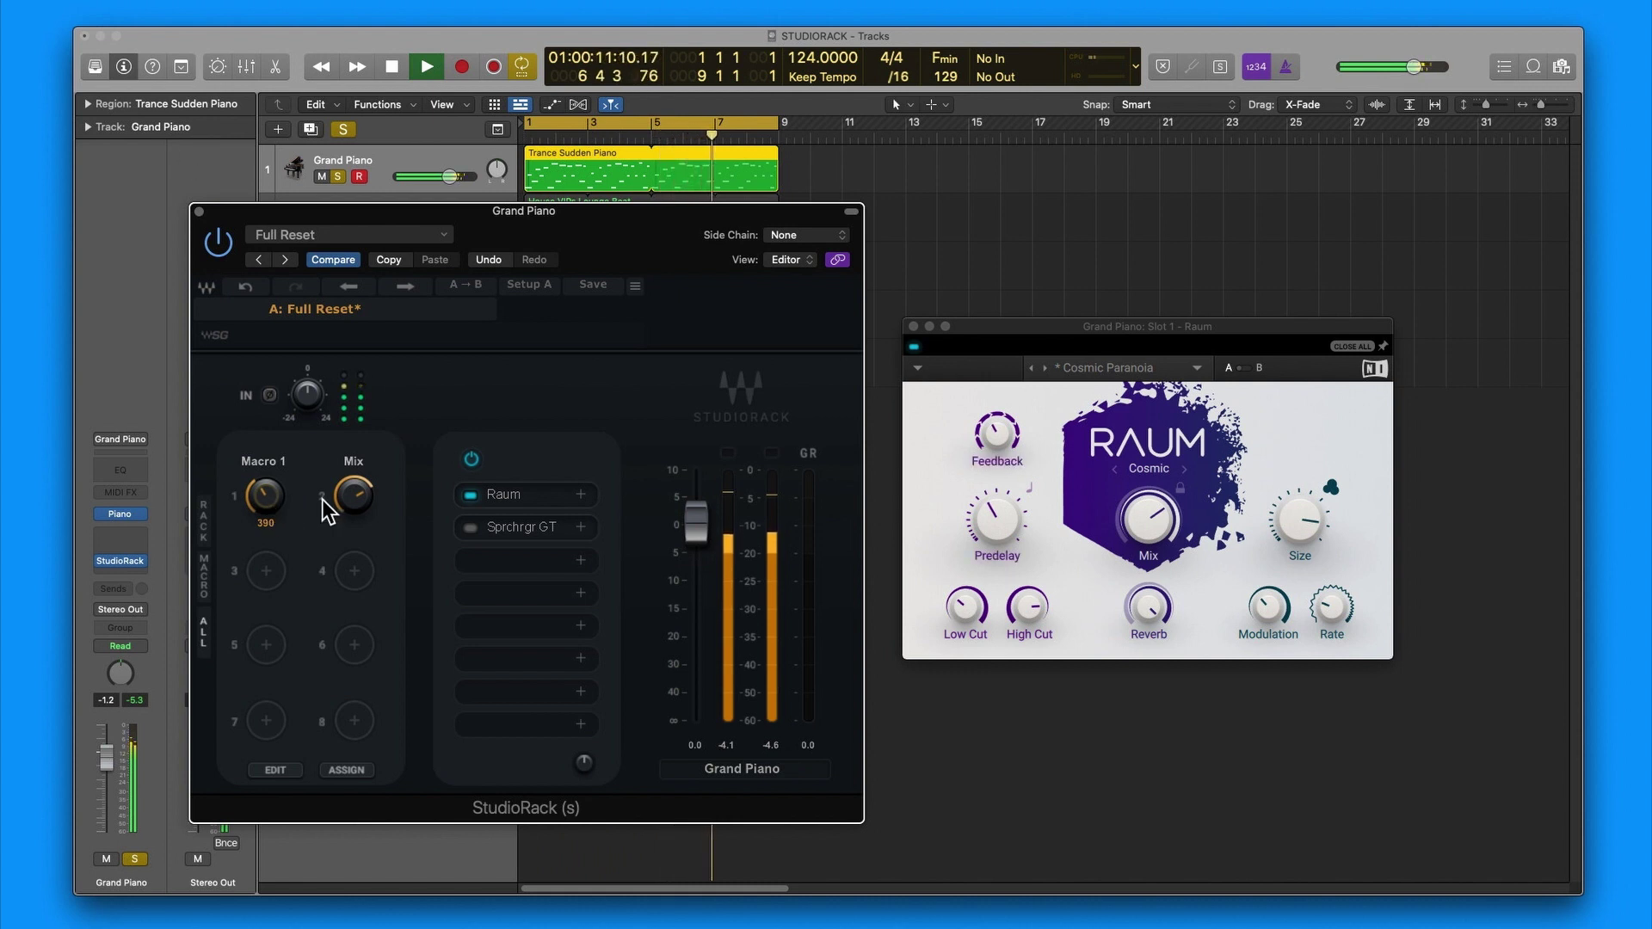
drag(353, 492, 339, 774)
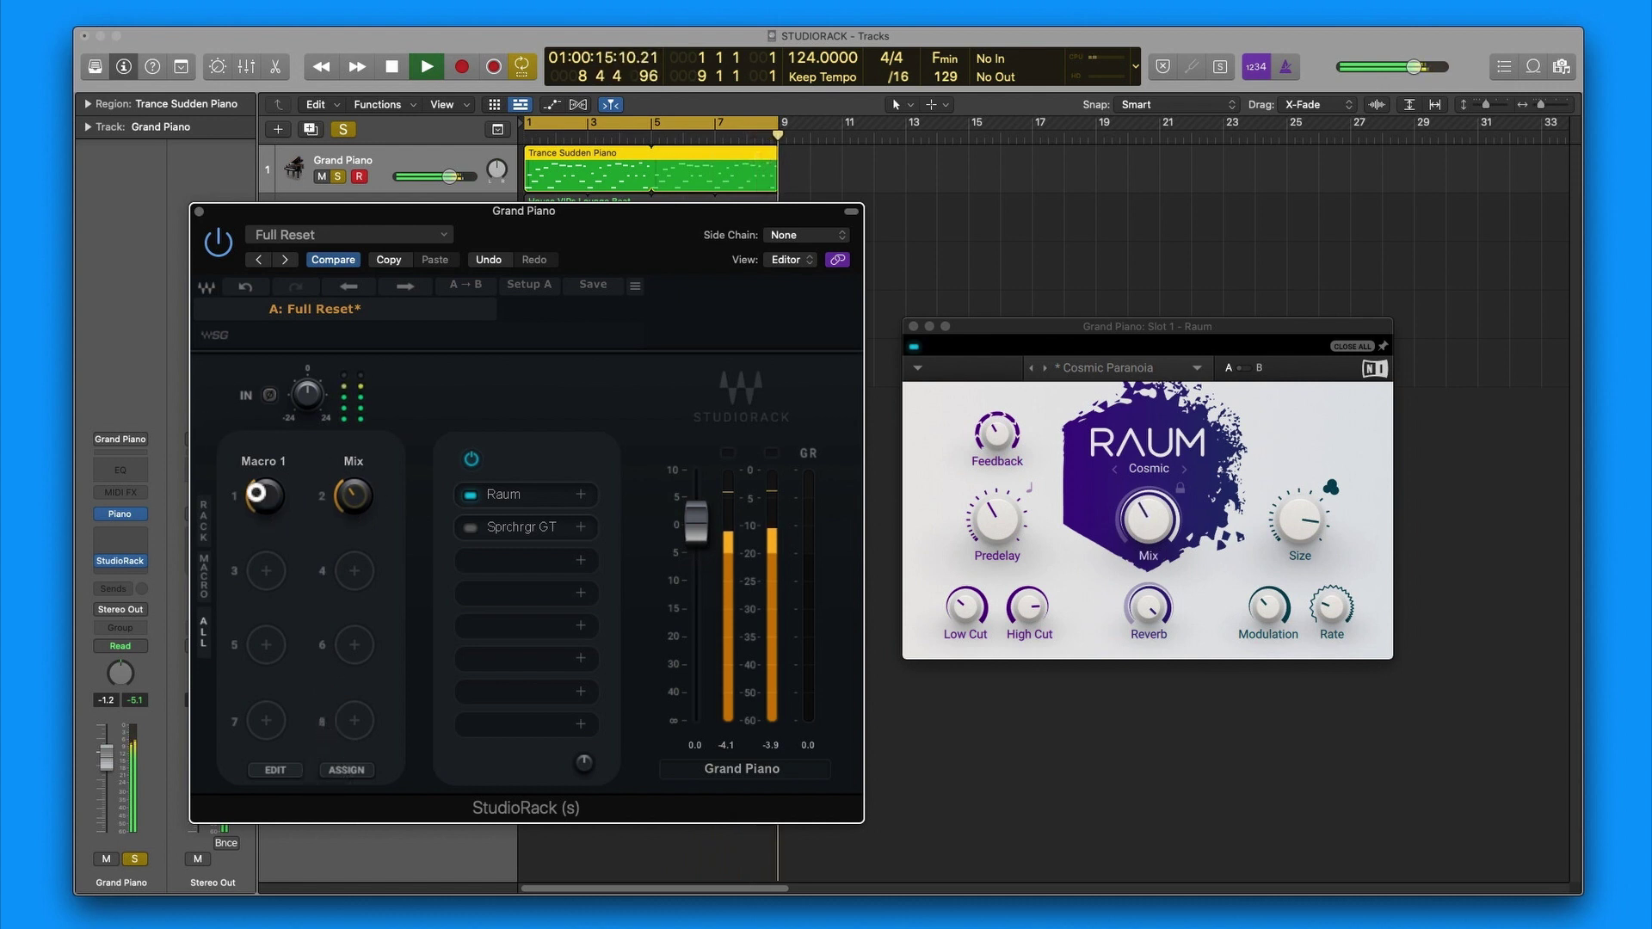
key(space)
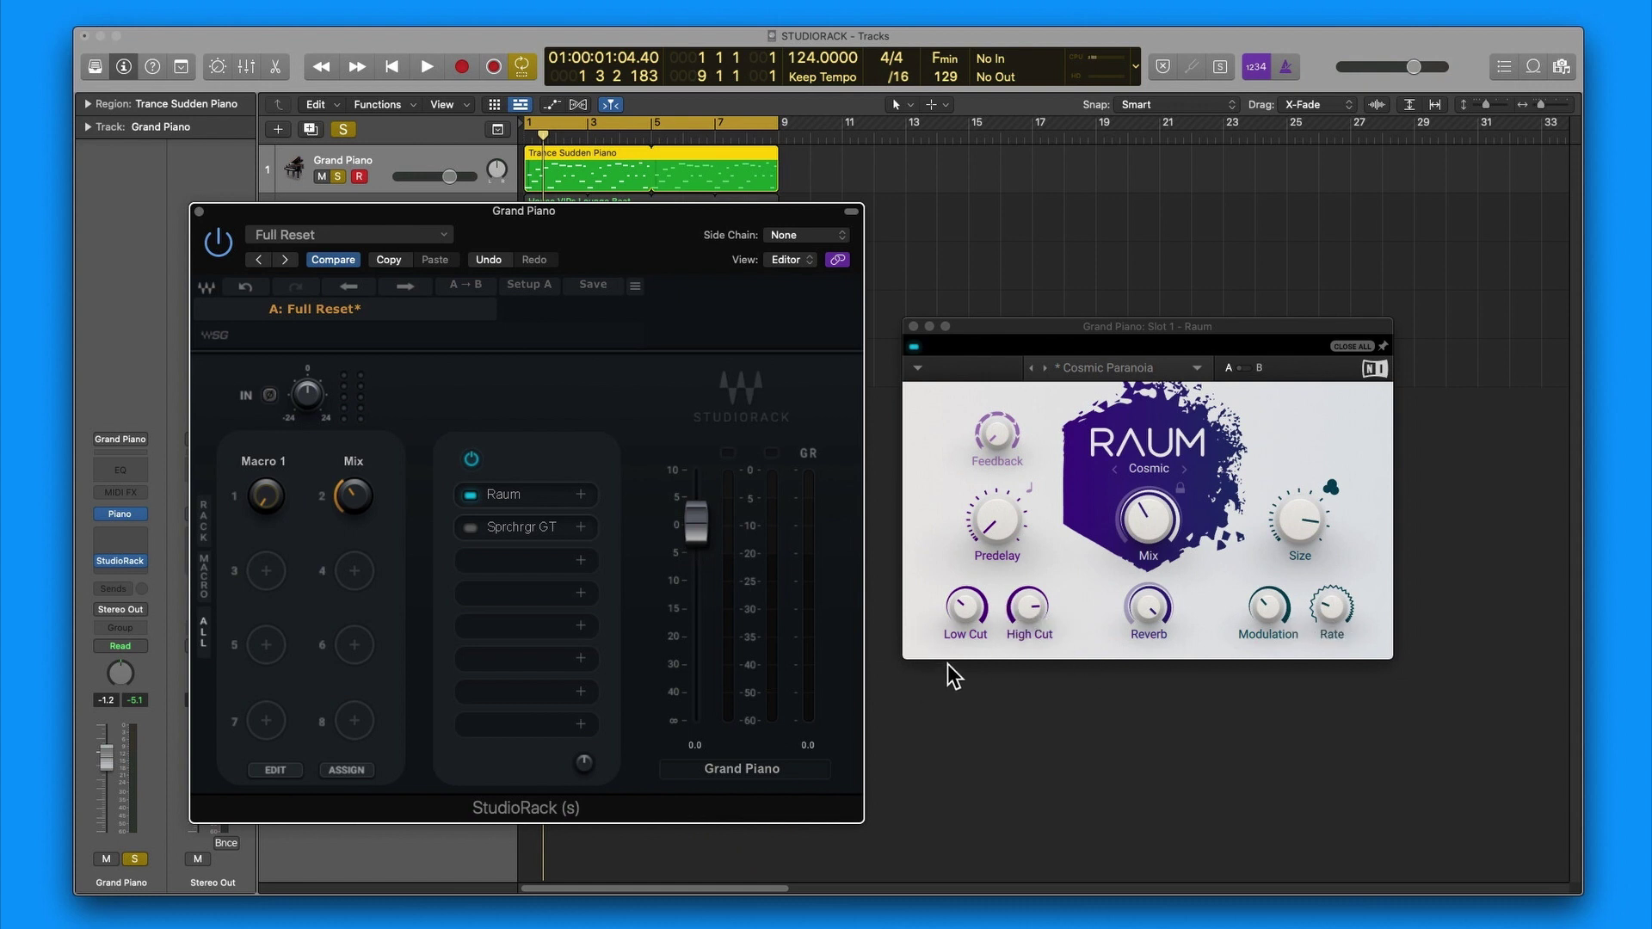
Step: Disconnect Raum's Predelay from macro 1 and test that the knob moves Feedback
right_click(268, 498)
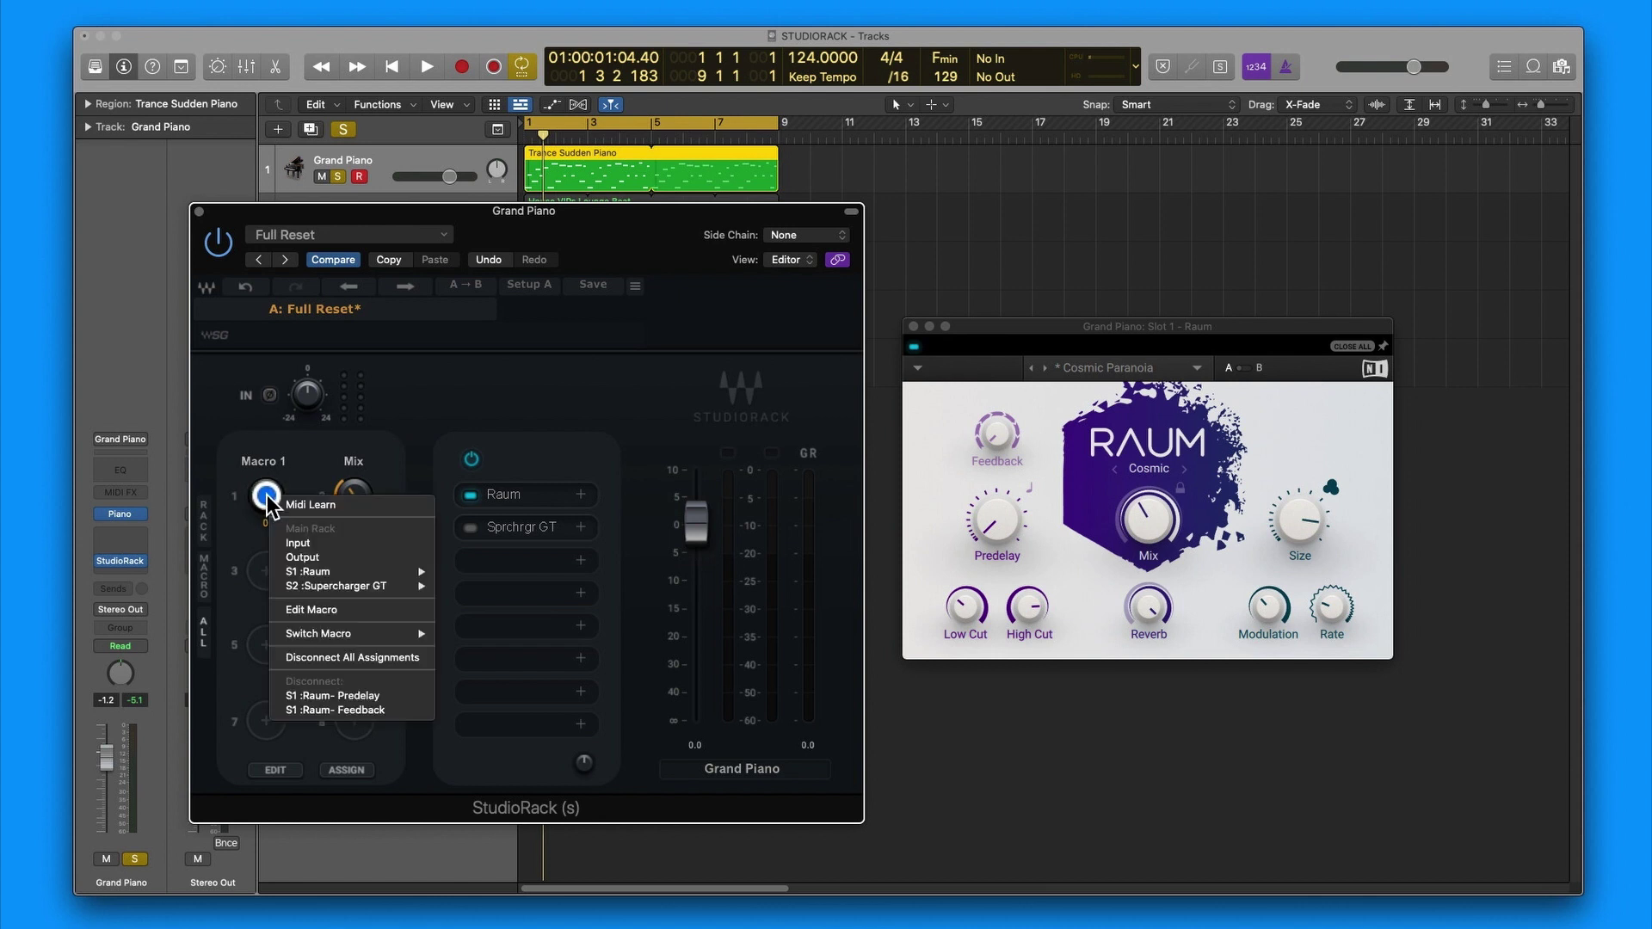
click(331, 695)
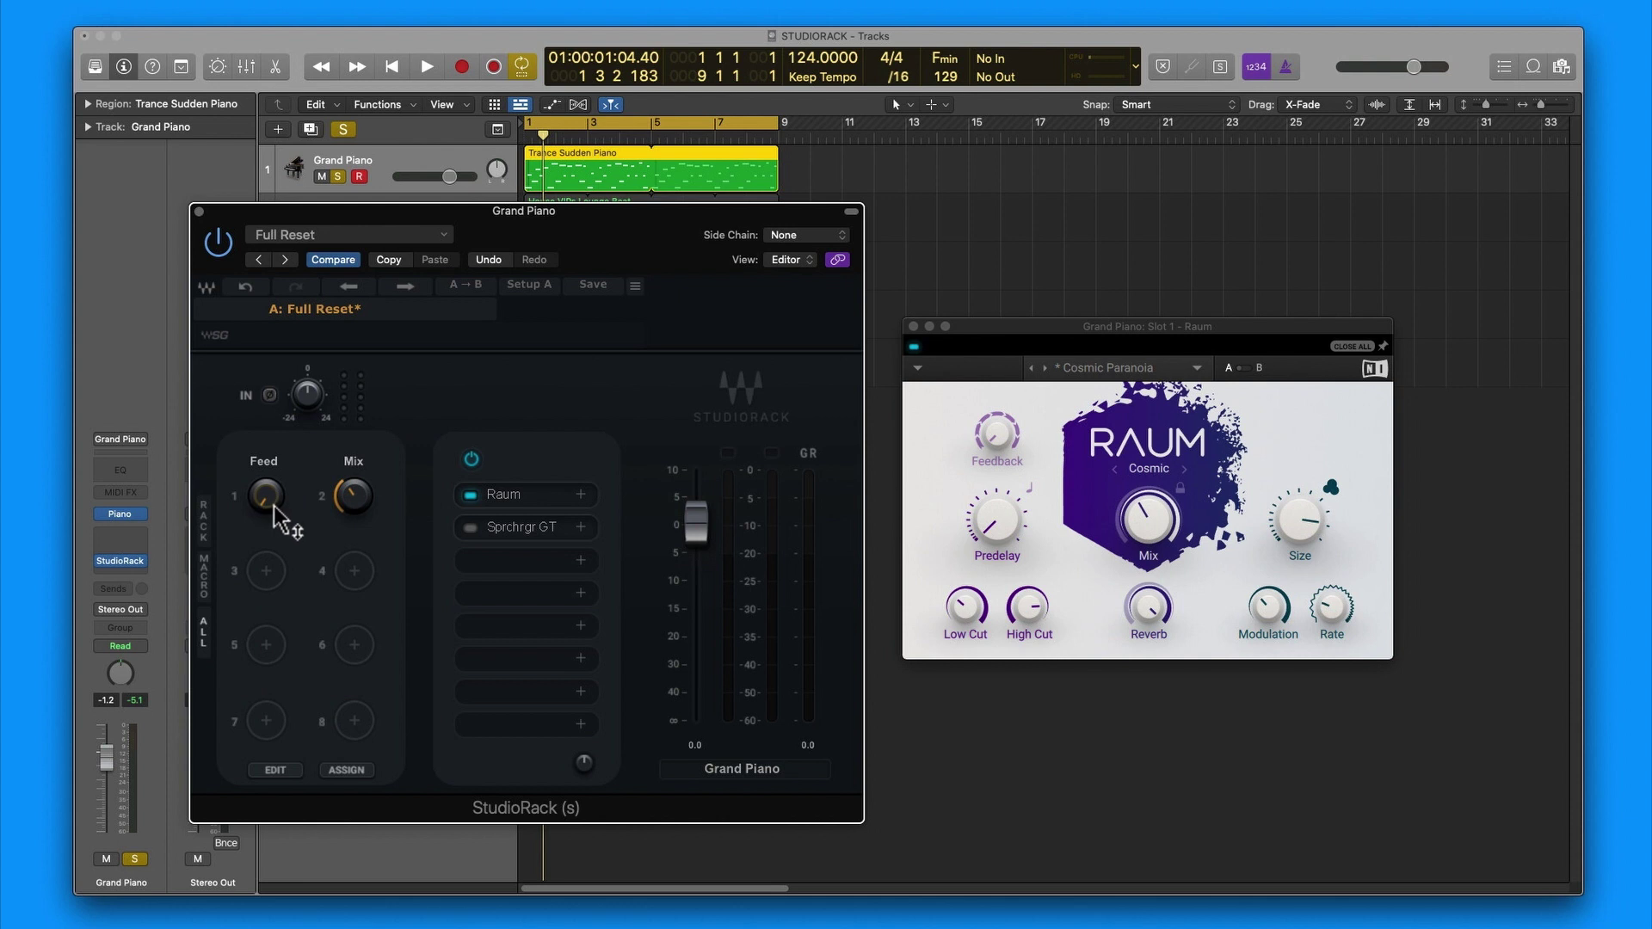
drag(268, 505, 214, 328)
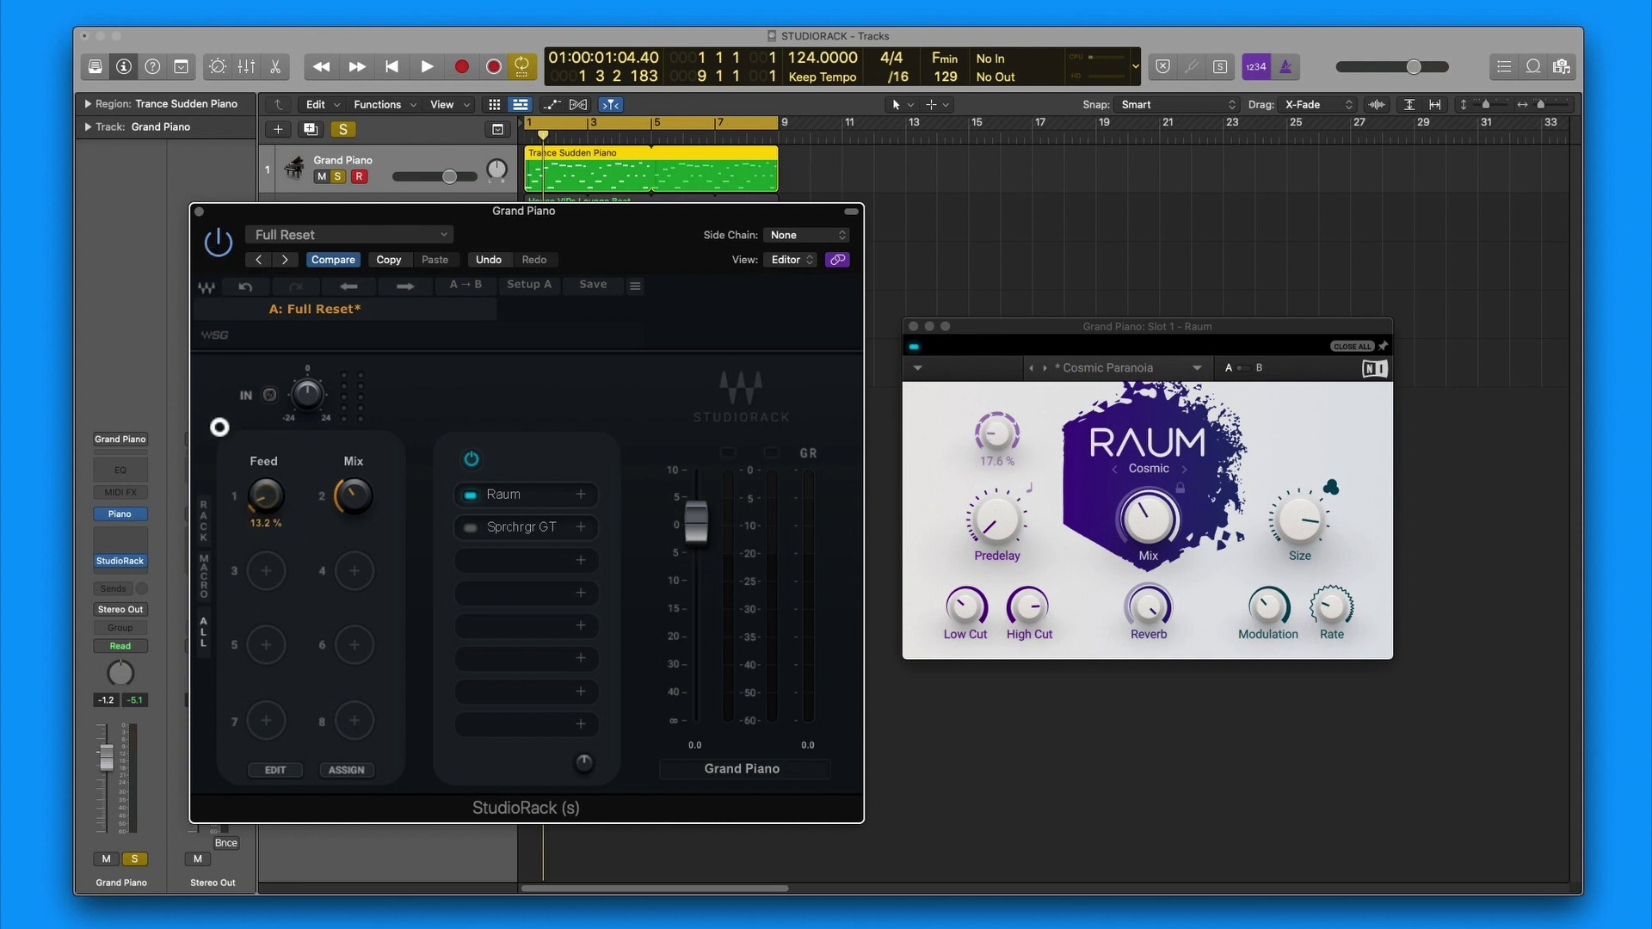
drag(219, 426, 189, 369)
click(353, 499)
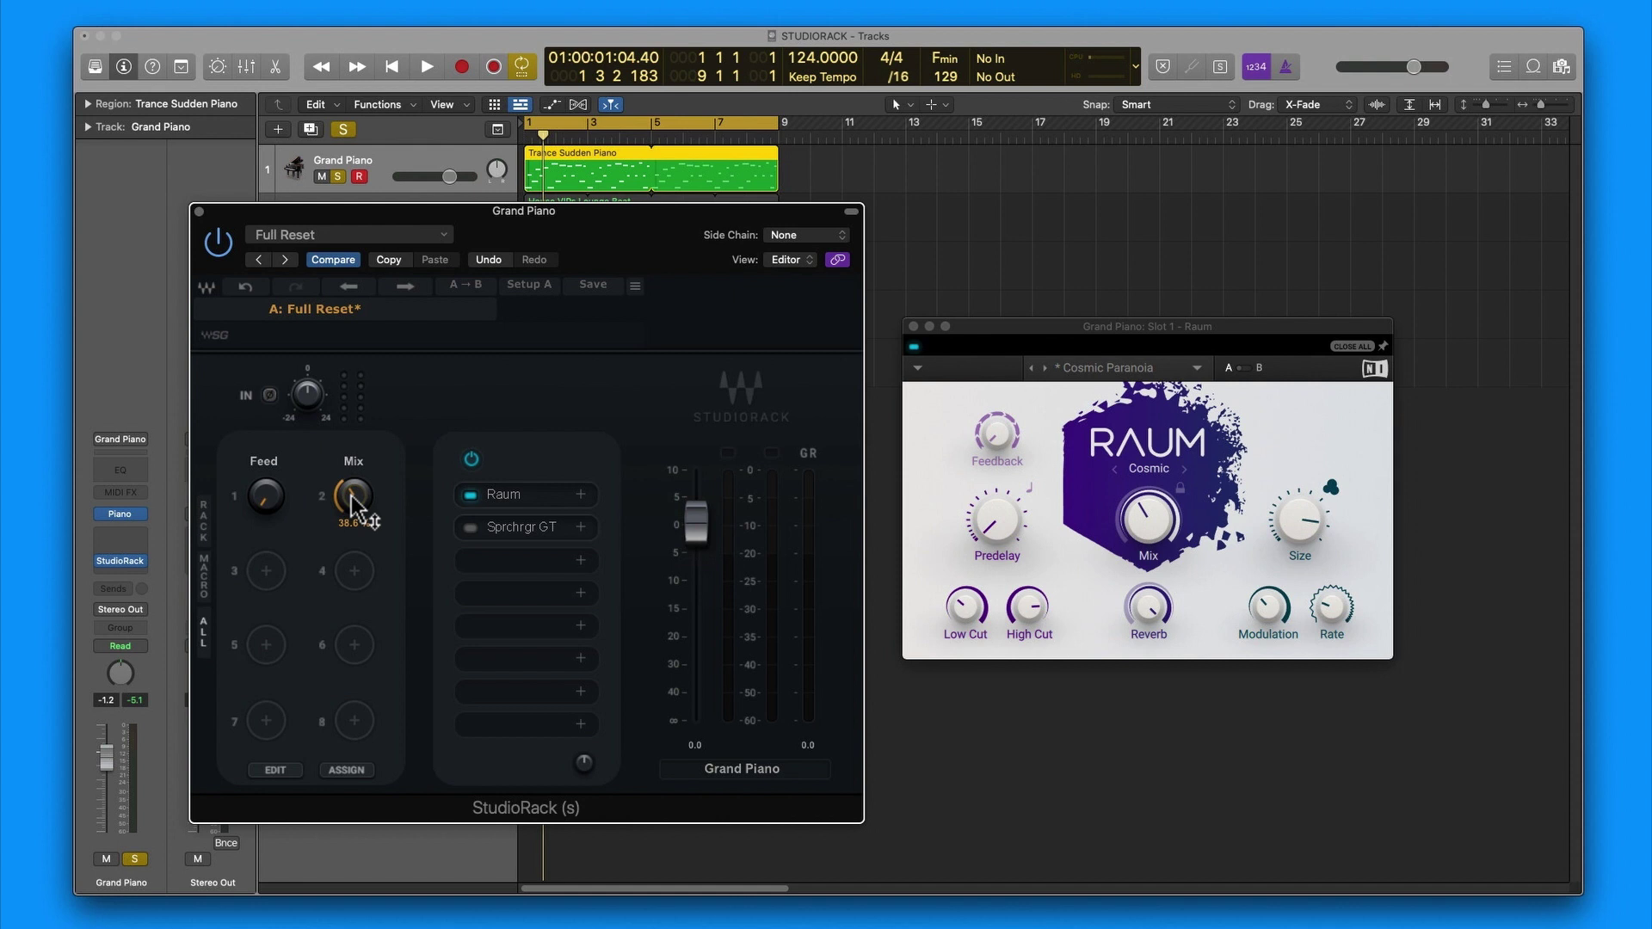
Step: Assign Raum's Modulation to macro 3 and link a second Raum parameter to the same macro
click(267, 571)
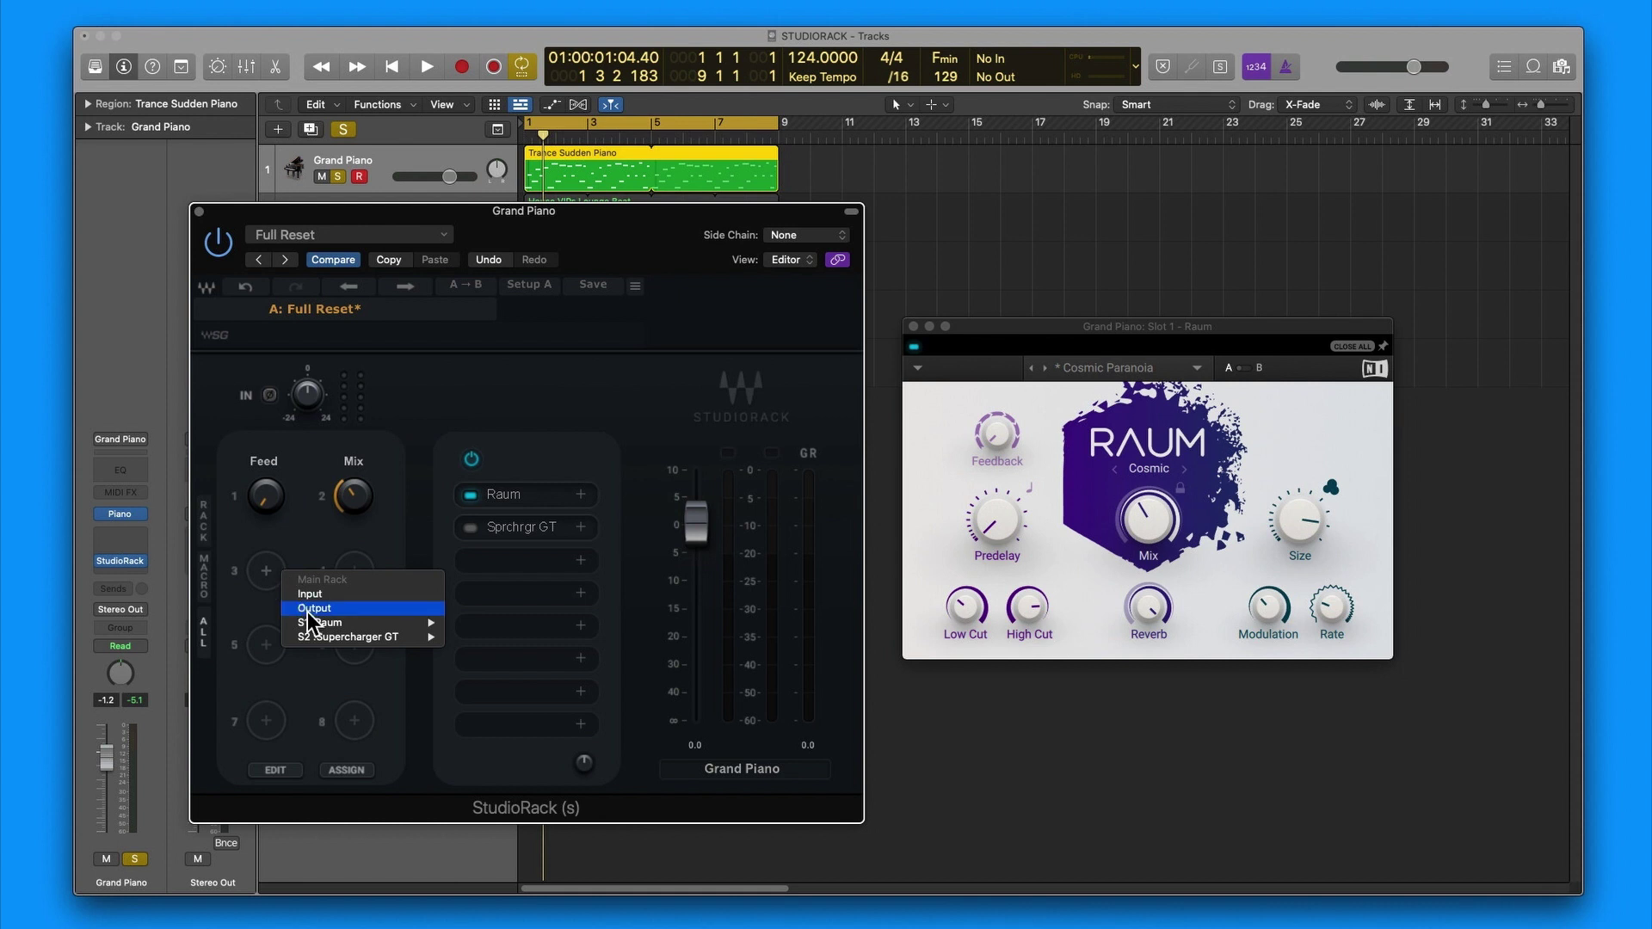
mouse_move(320, 625)
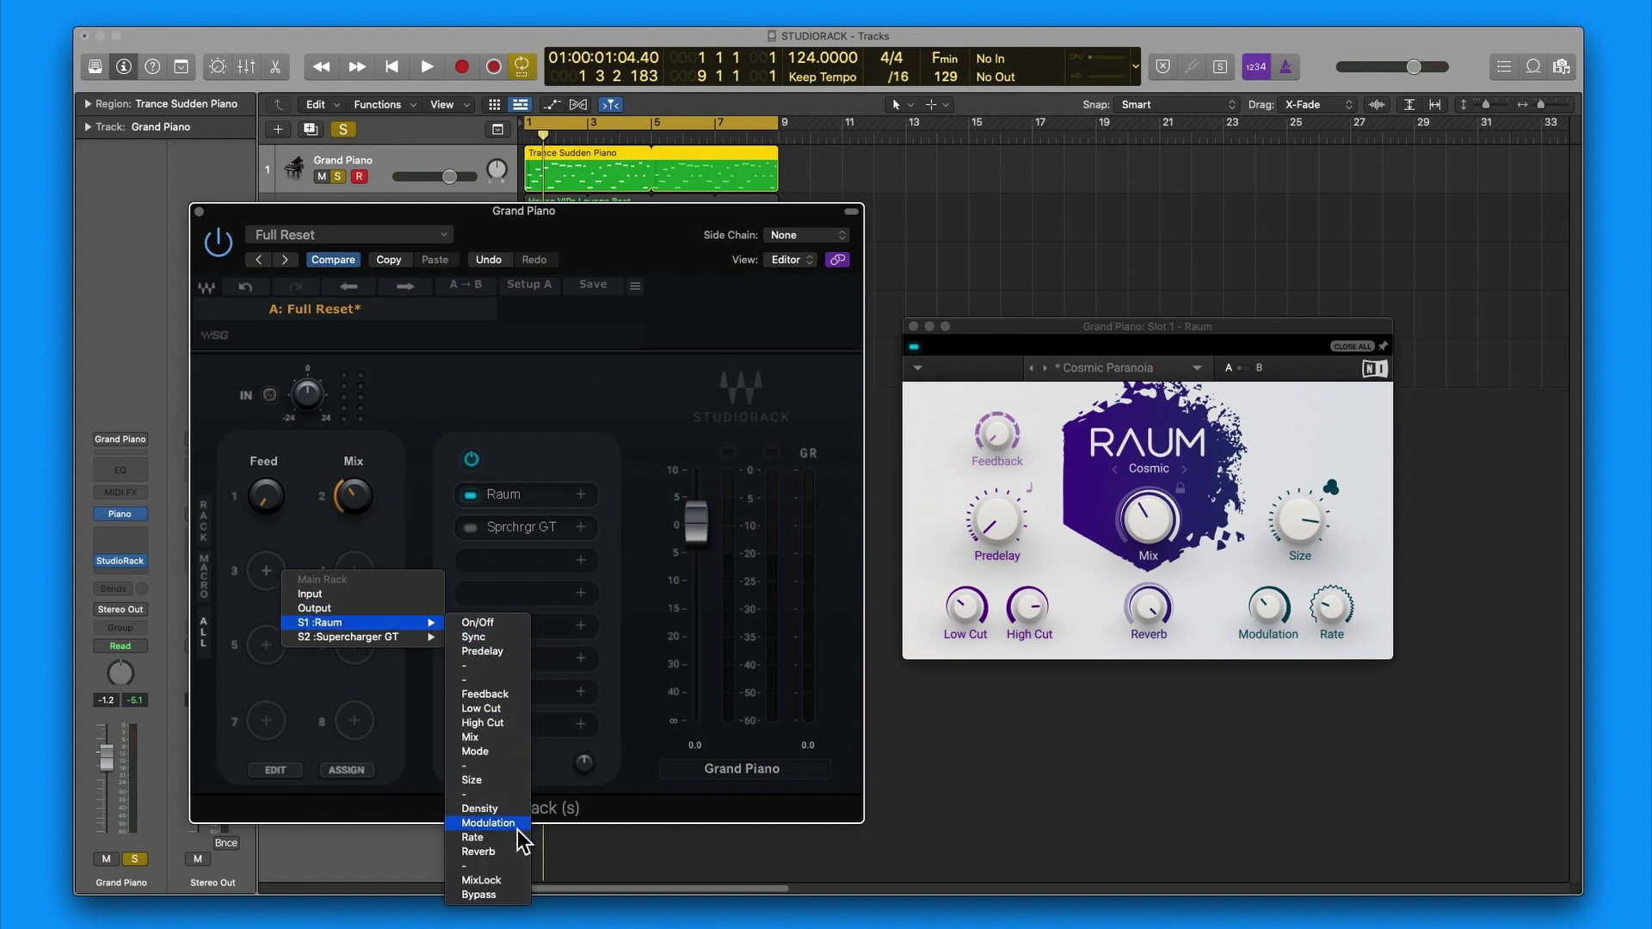
click(508, 823)
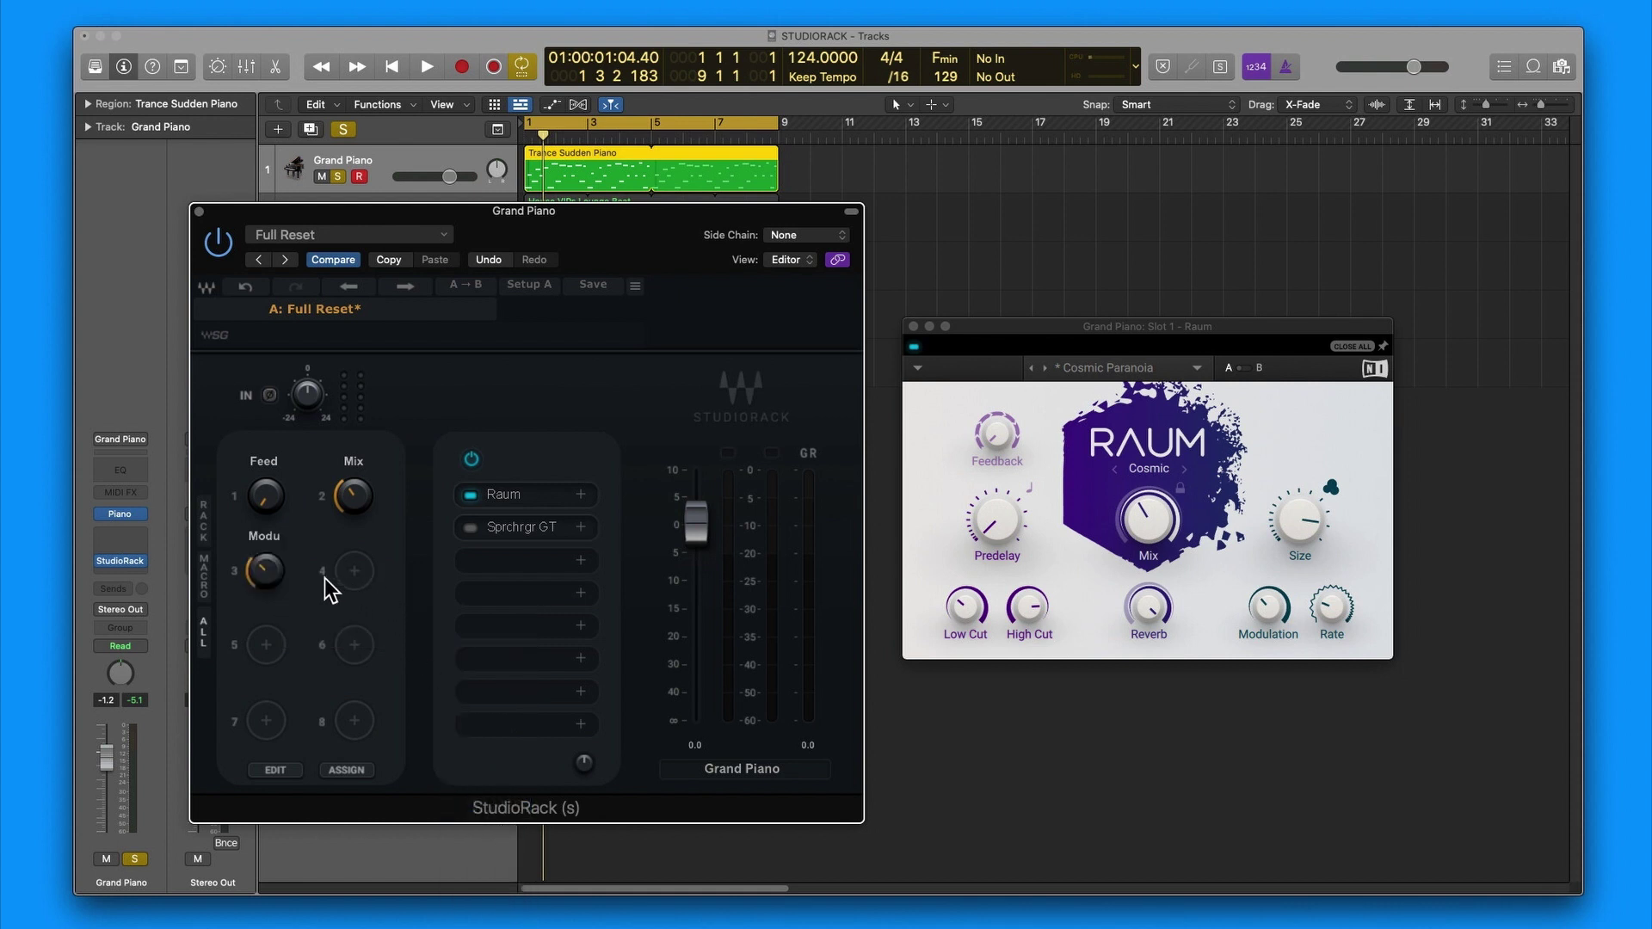
right_click(286, 572)
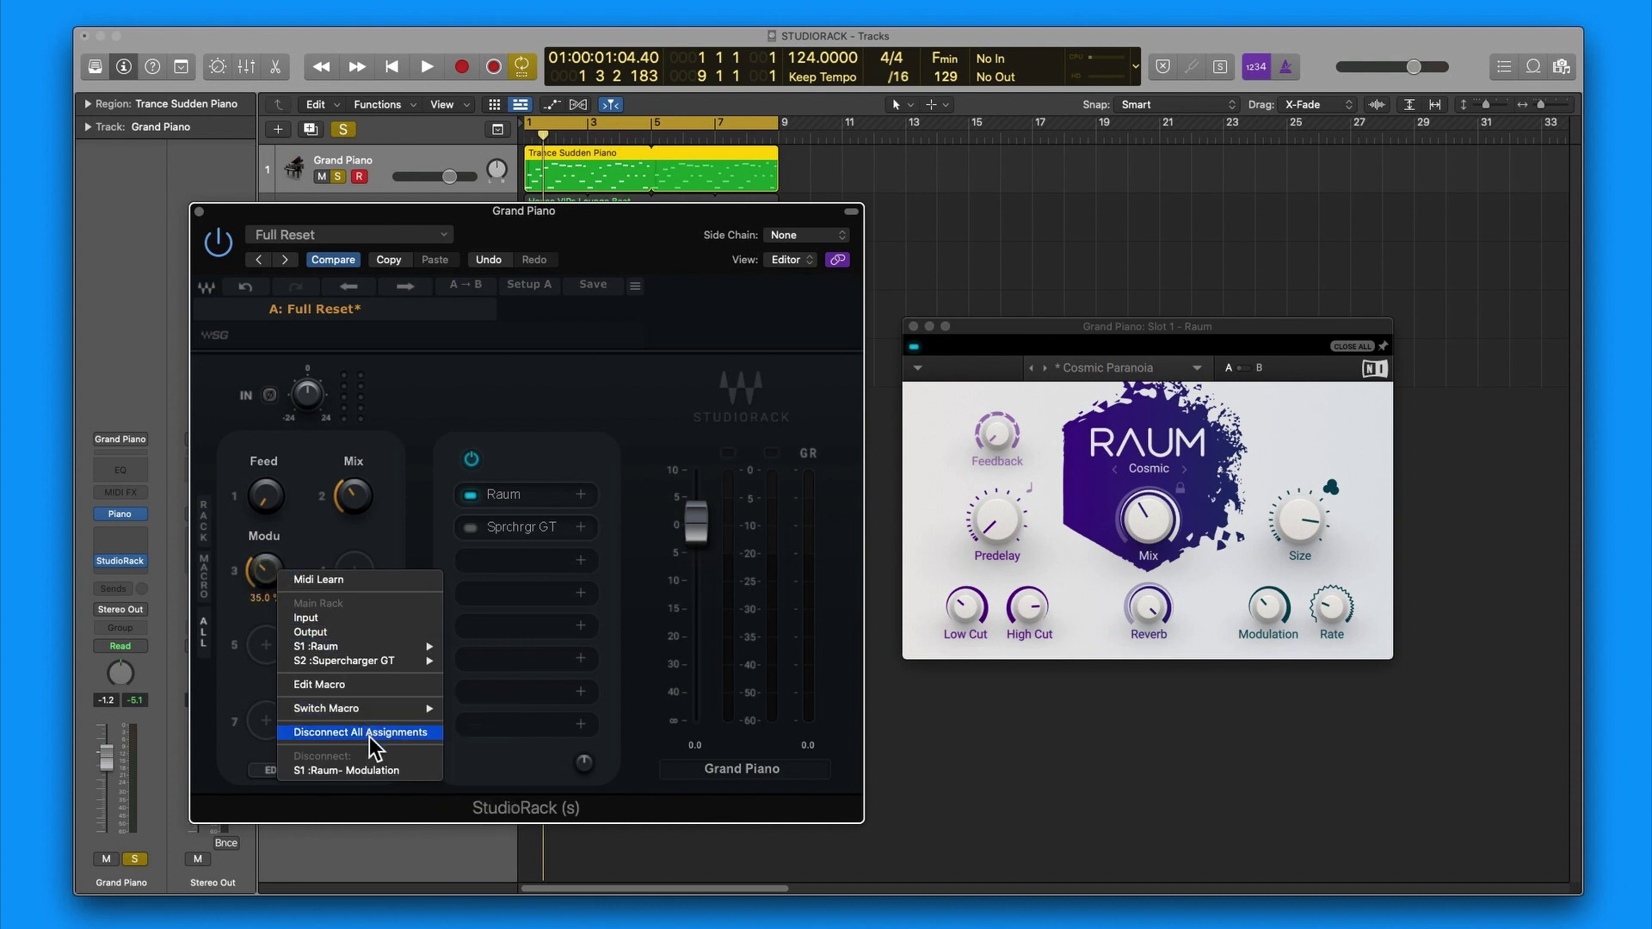
mouse_move(370, 646)
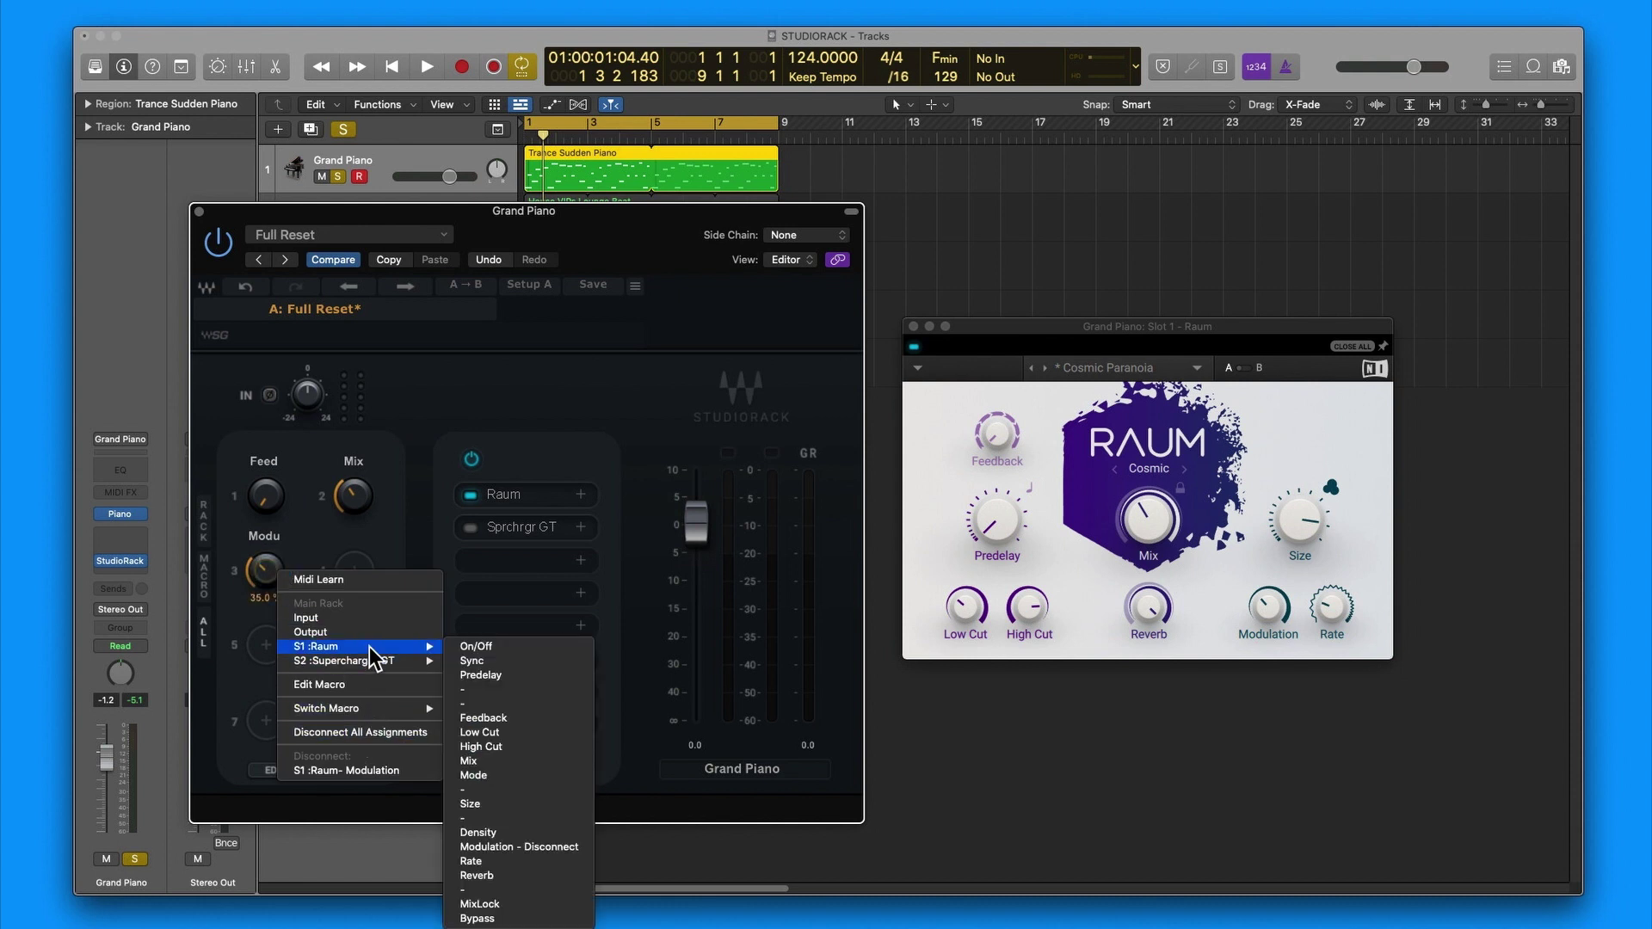
click(530, 867)
Step: Play the piano track from the start and turn macro 3 down while listening
key(space)
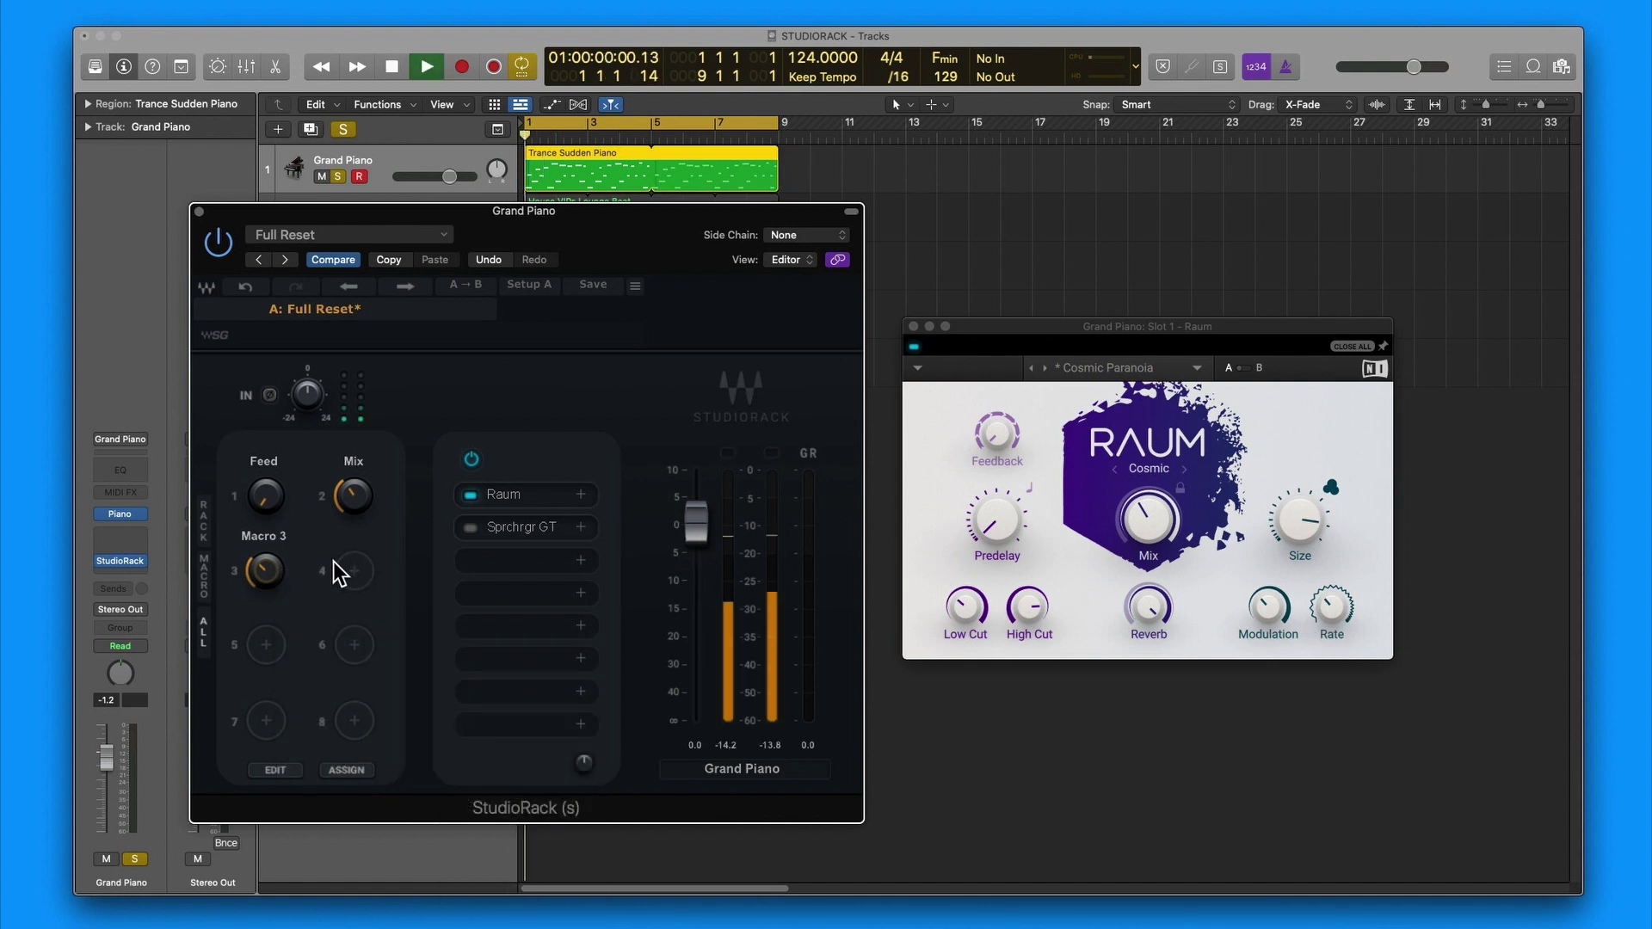
drag(260, 571, 235, 630)
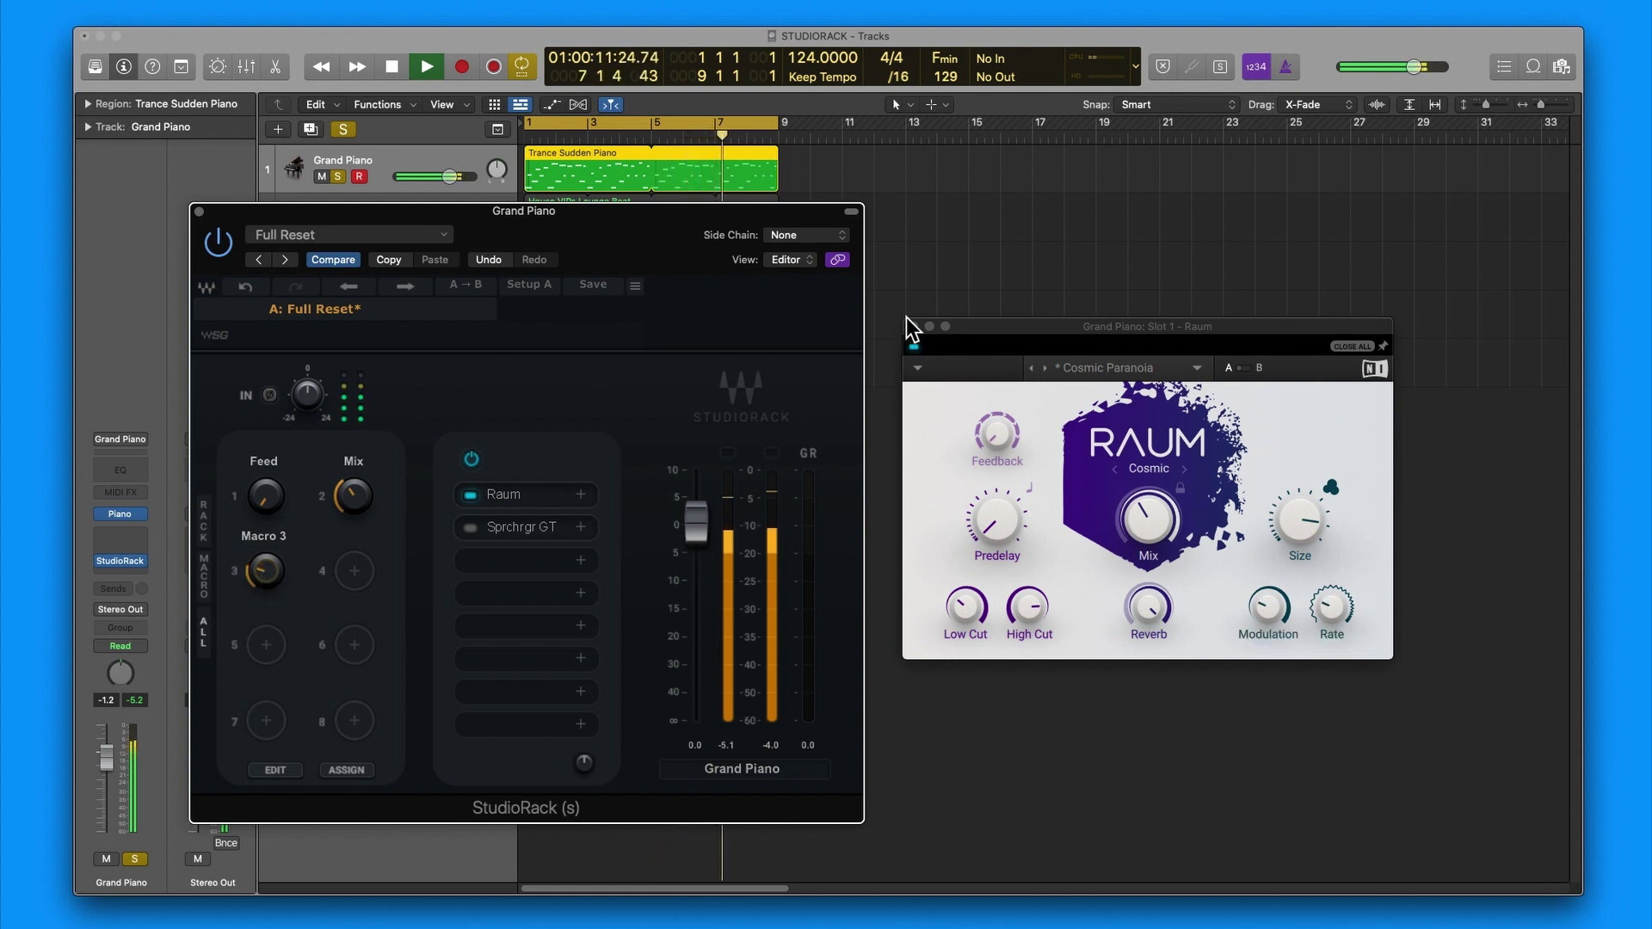
Step: Close Raum's window and move the StudioRack window clear of the track regions
click(909, 331)
click(913, 328)
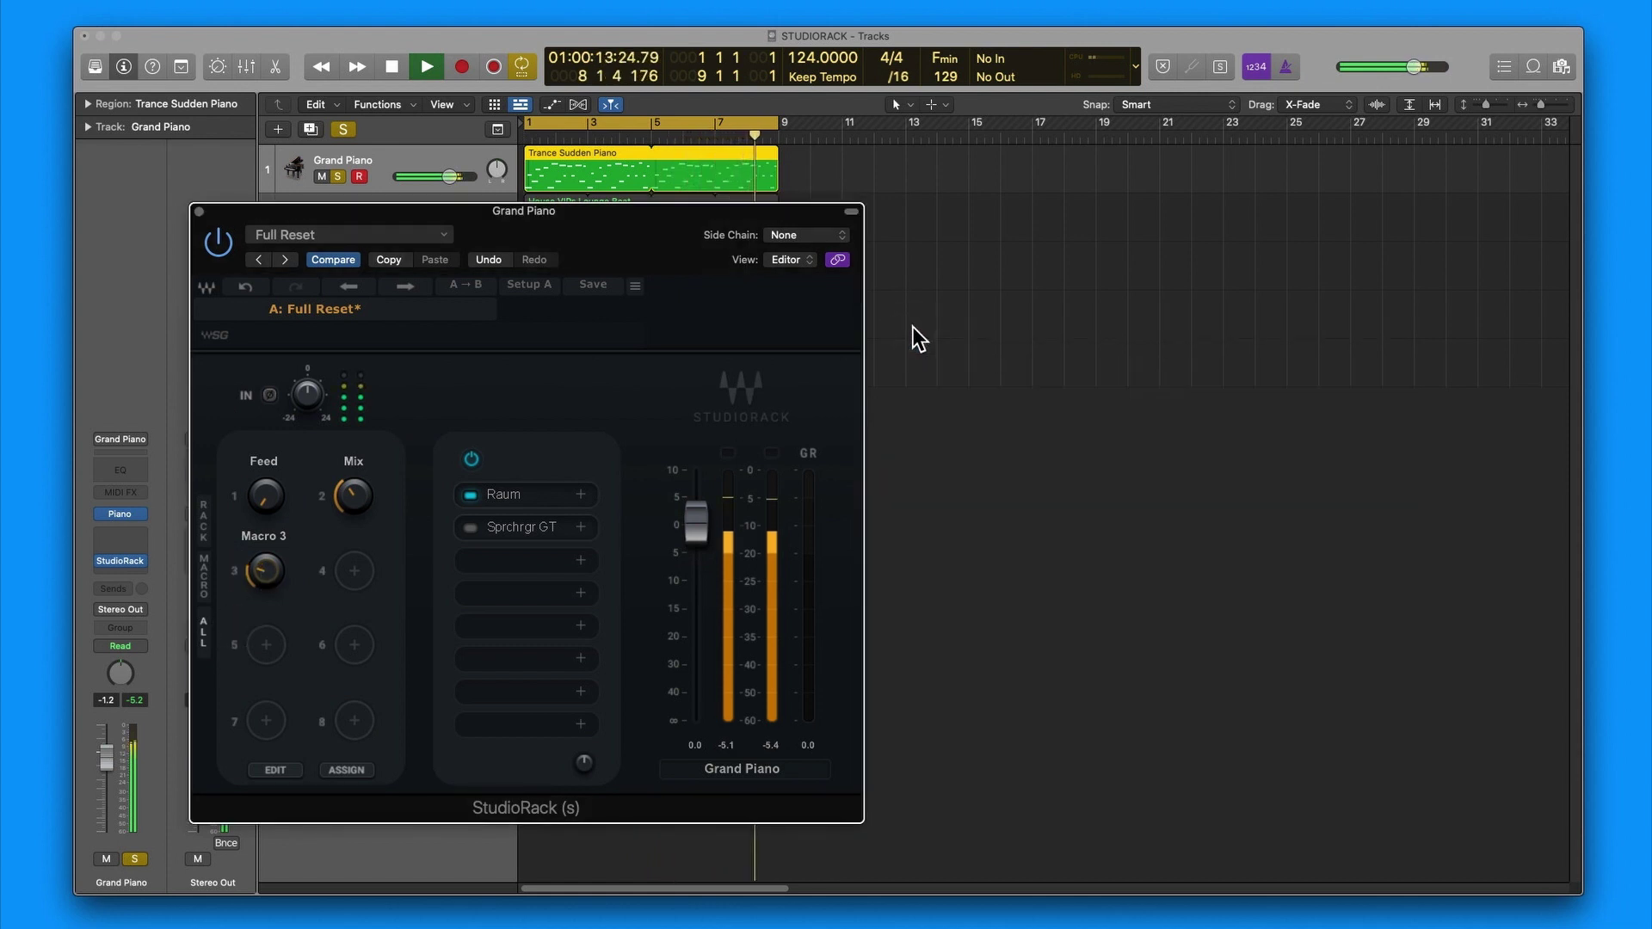
drag(617, 217, 1236, 196)
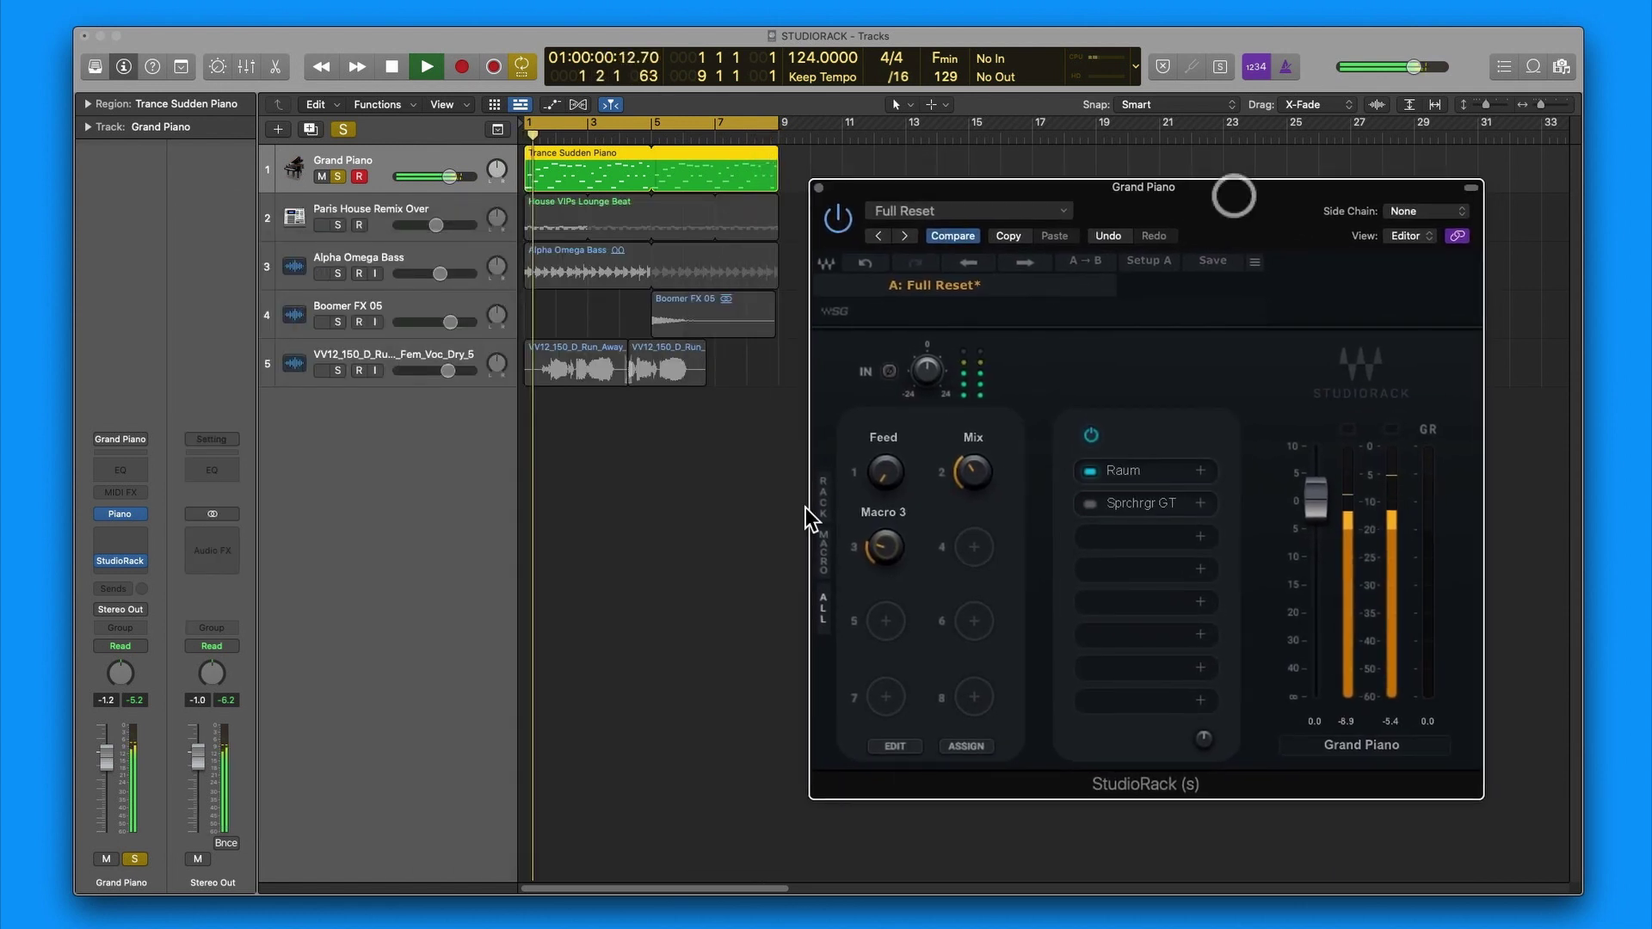
Step: Raise the Feedback and Mix macros and turn macro 3 fully down during playback, then stop the track
drag(886, 473, 848, 168)
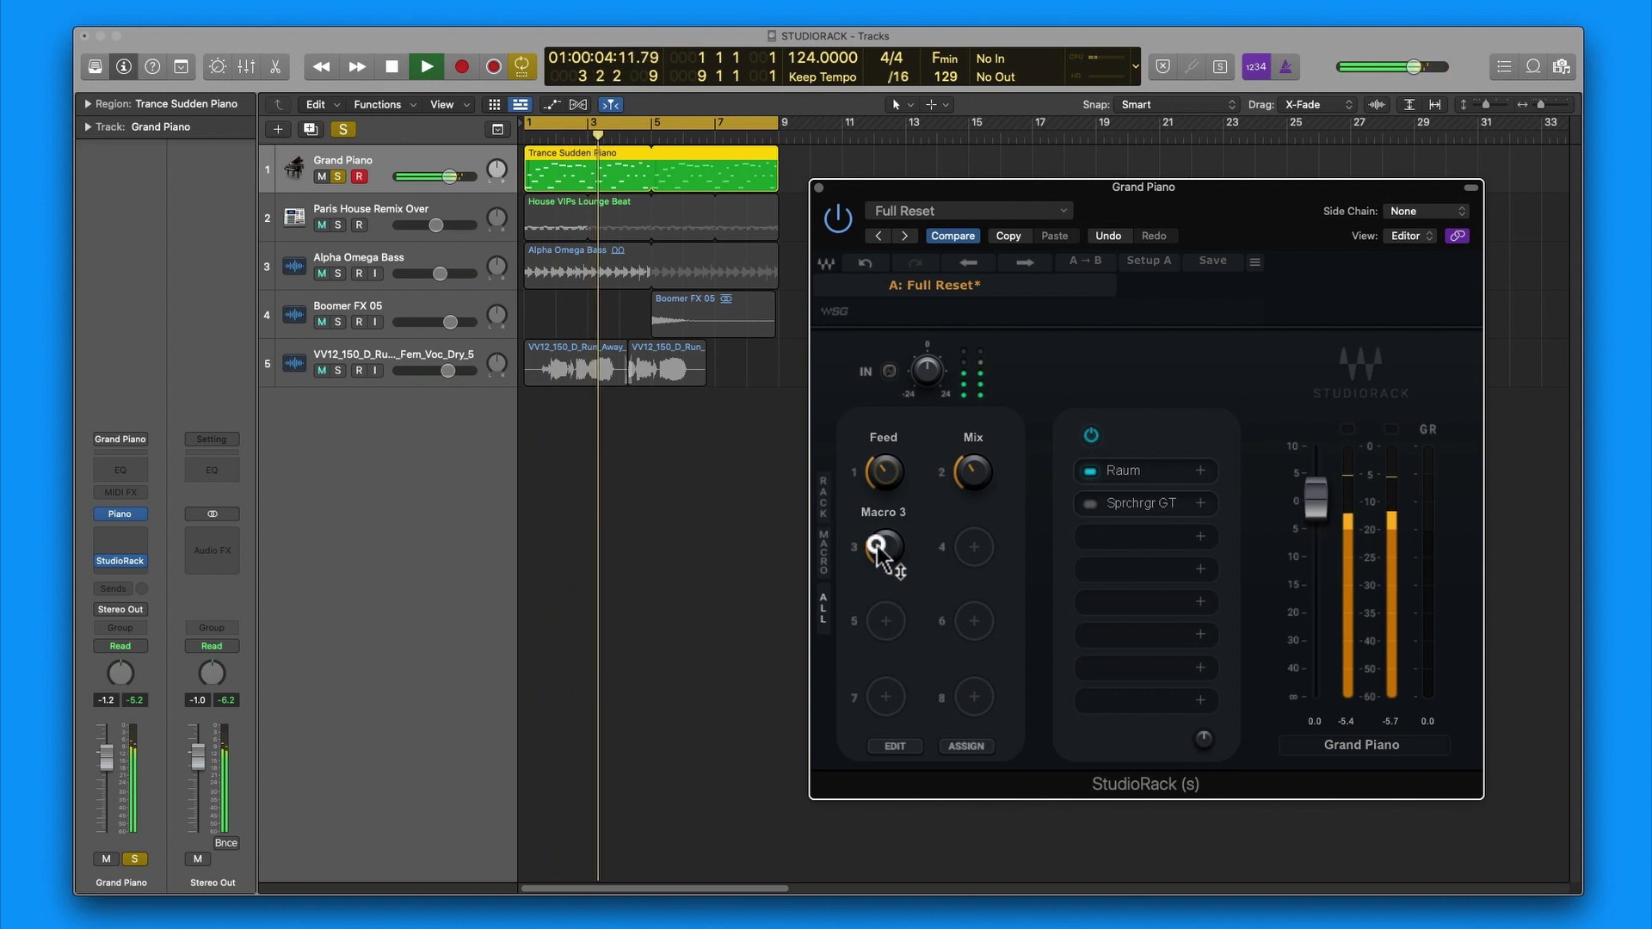
drag(900, 465, 872, 343)
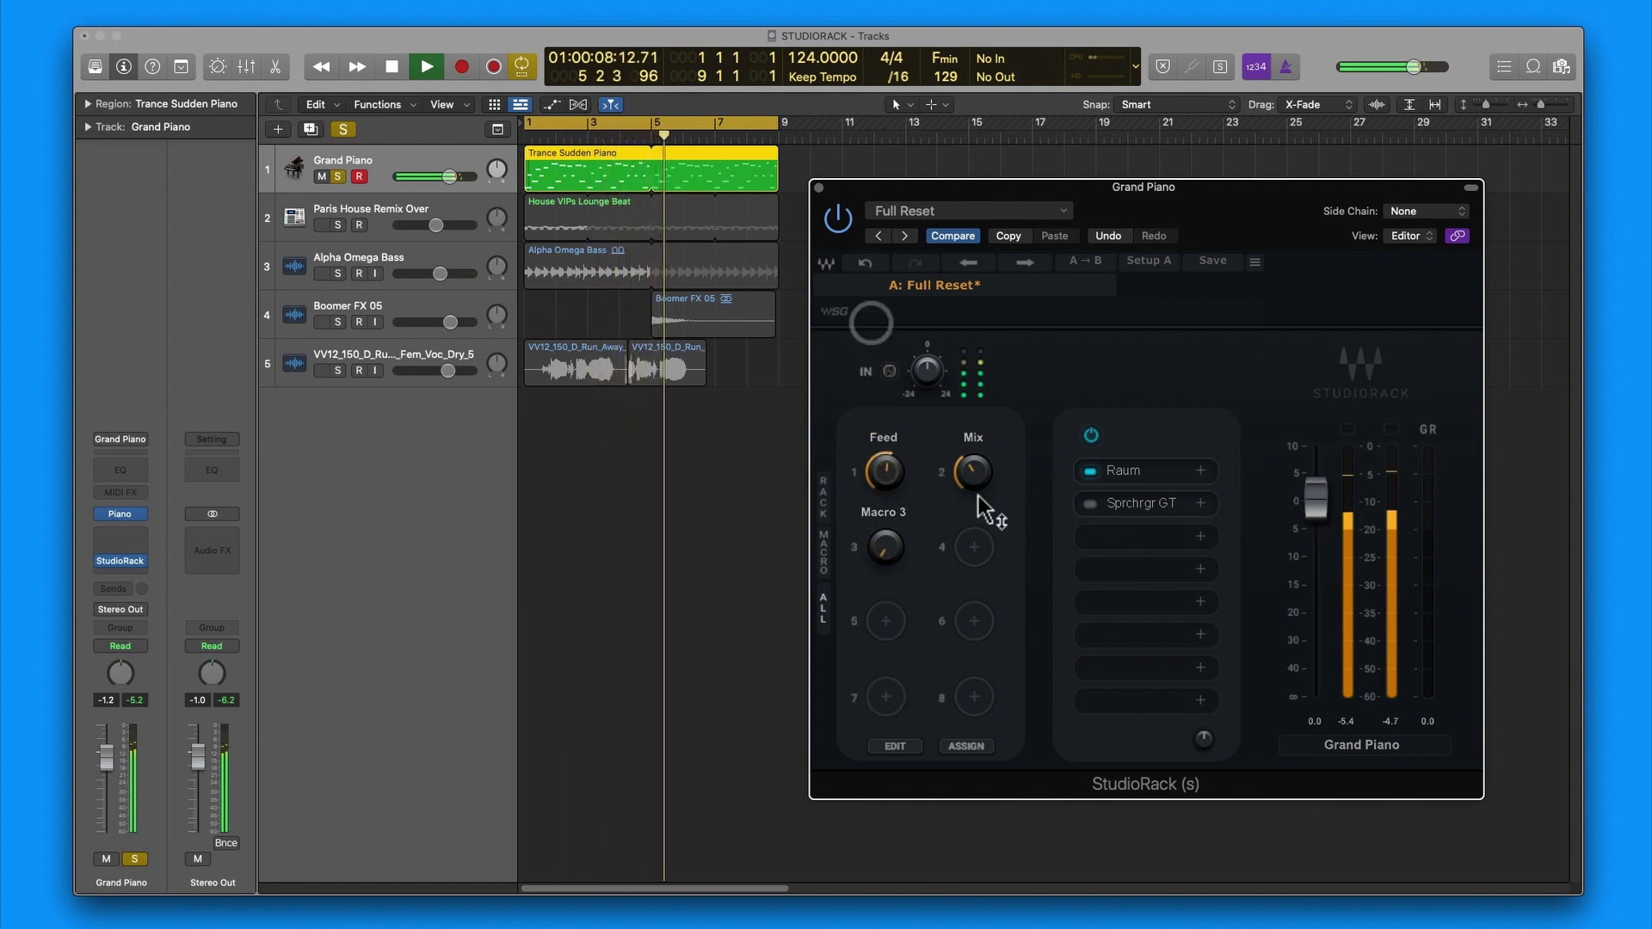
drag(988, 513, 961, 362)
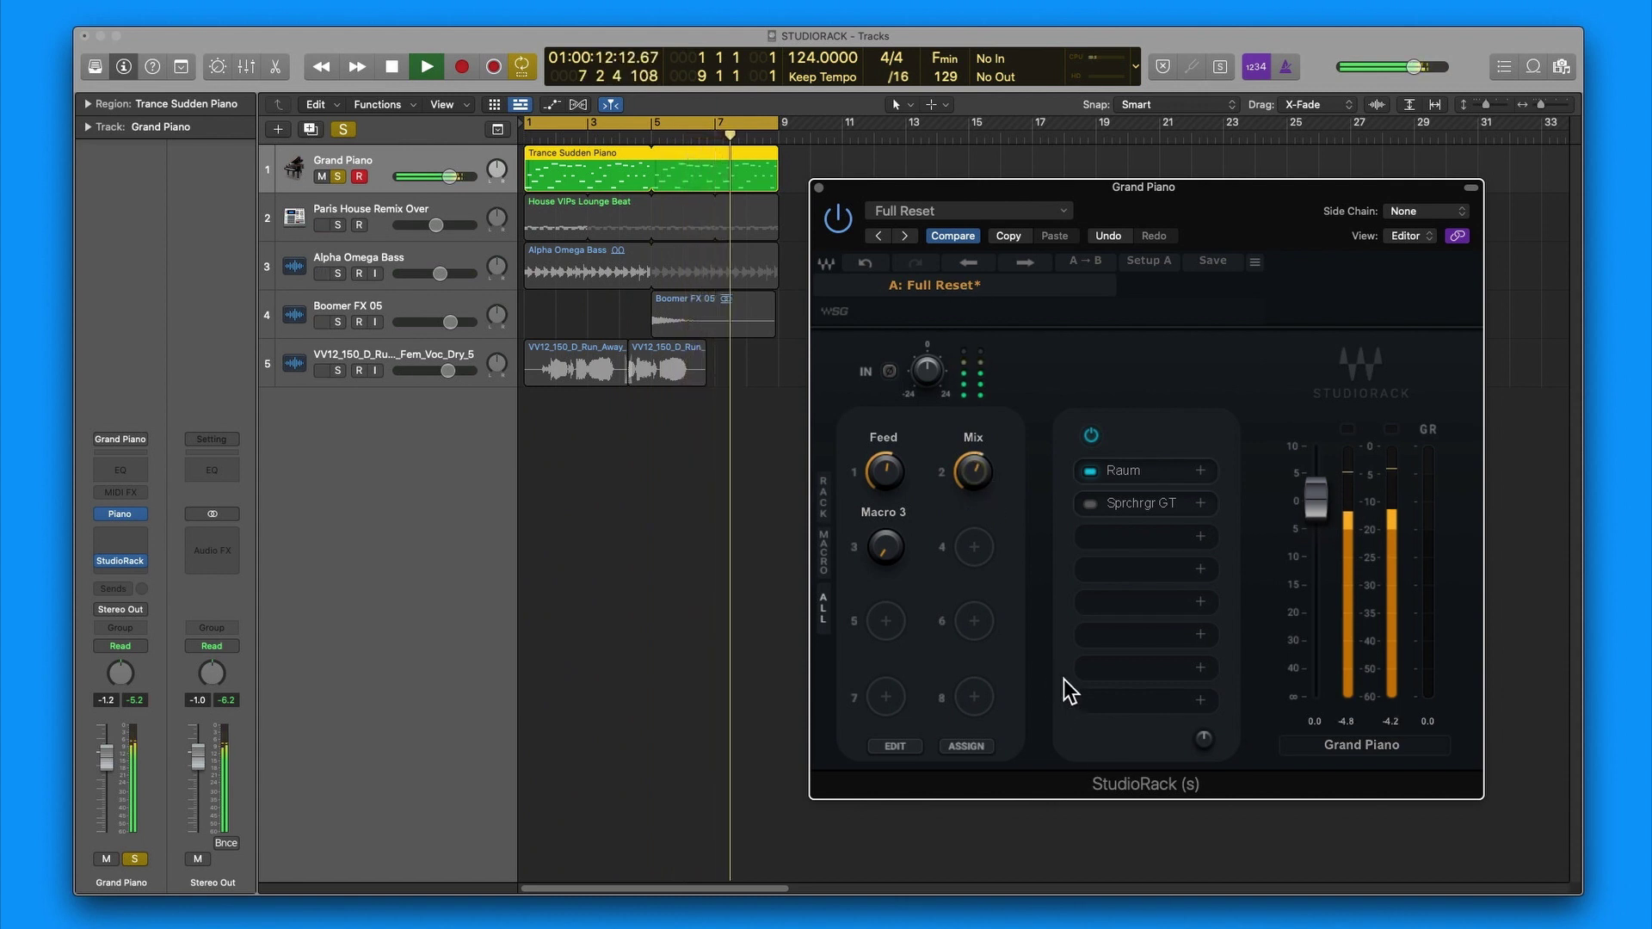
key(space)
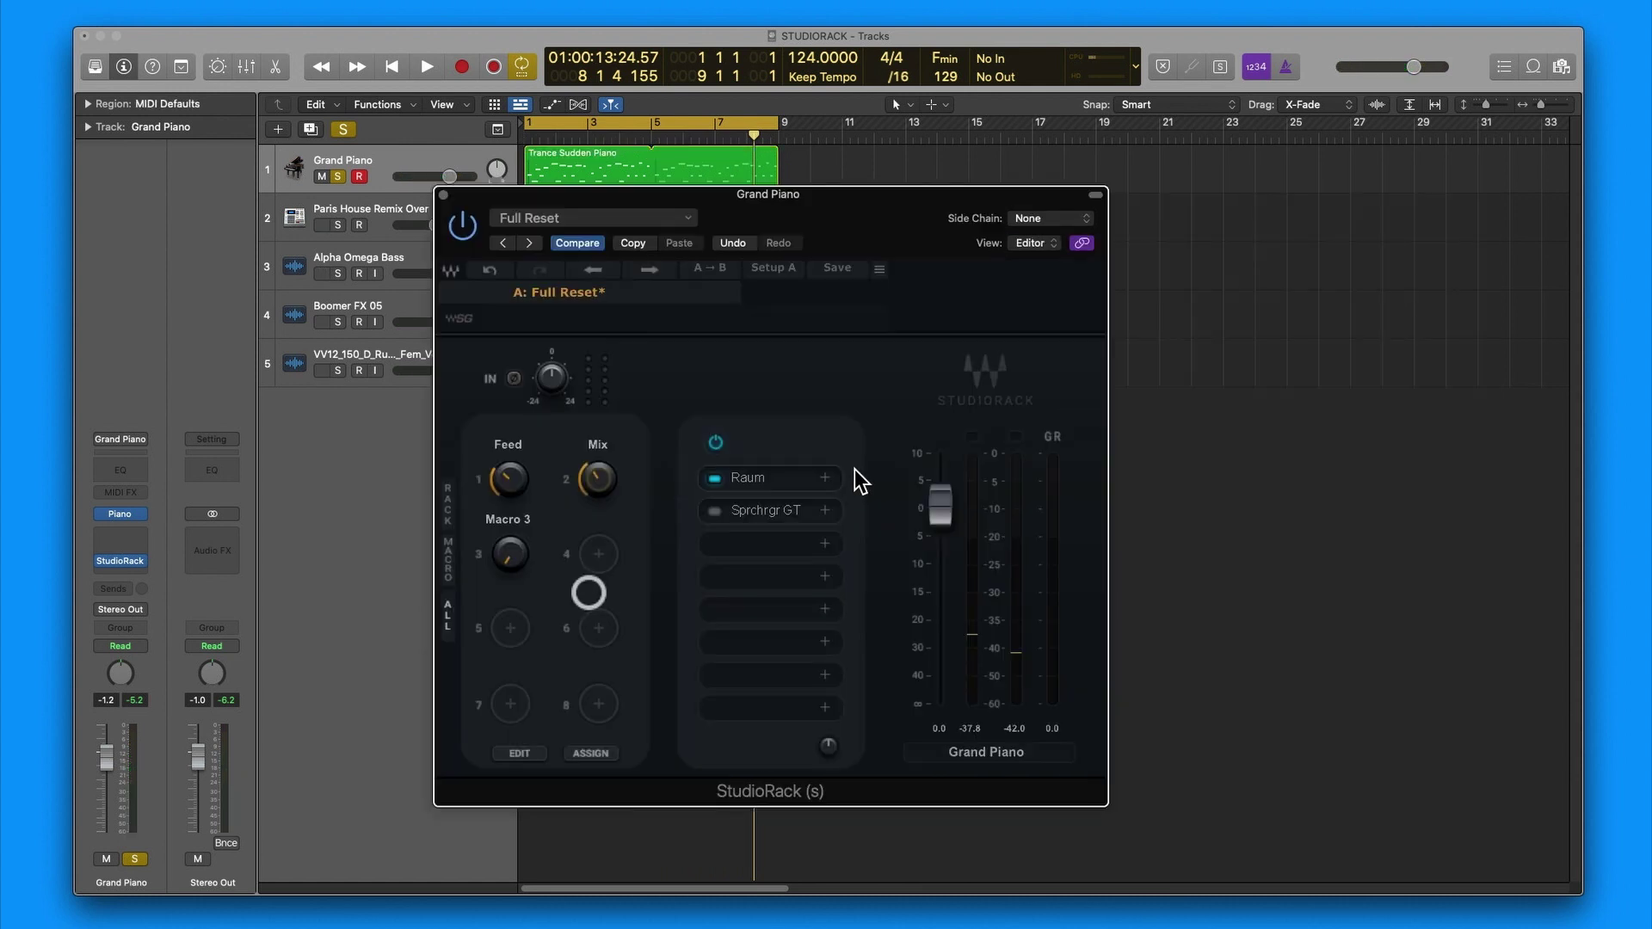
Step: Reopen the Raum and Supercharger GT windows beside the rack and re-enable Supercharger GT
click(770, 478)
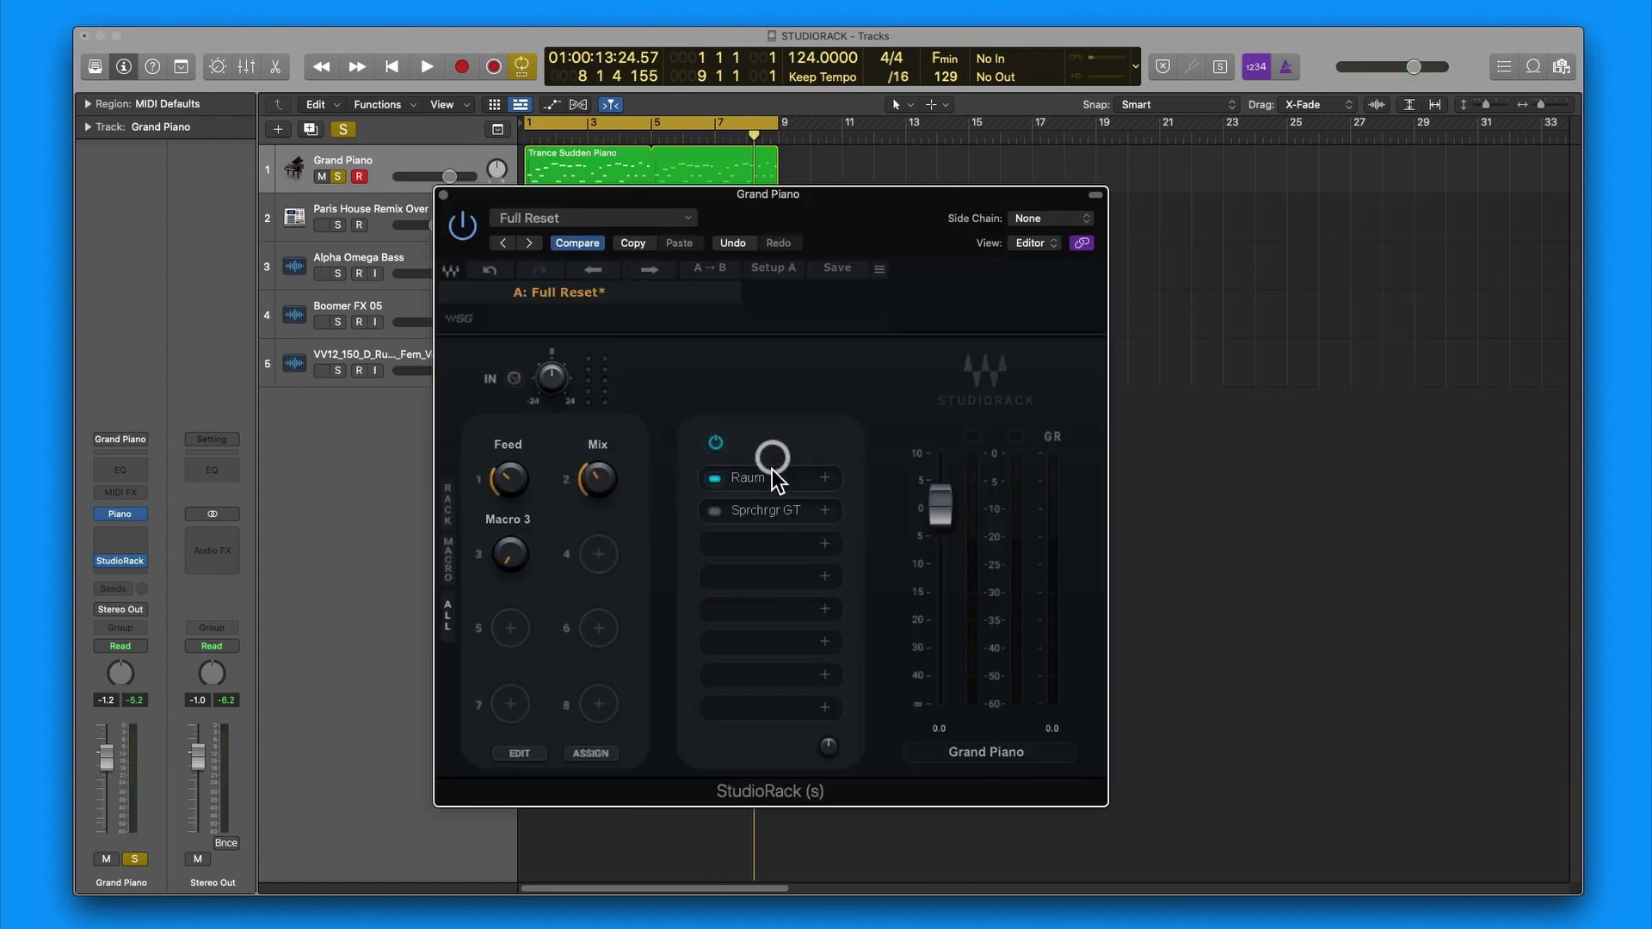
drag(1065, 336, 1339, 173)
click(787, 509)
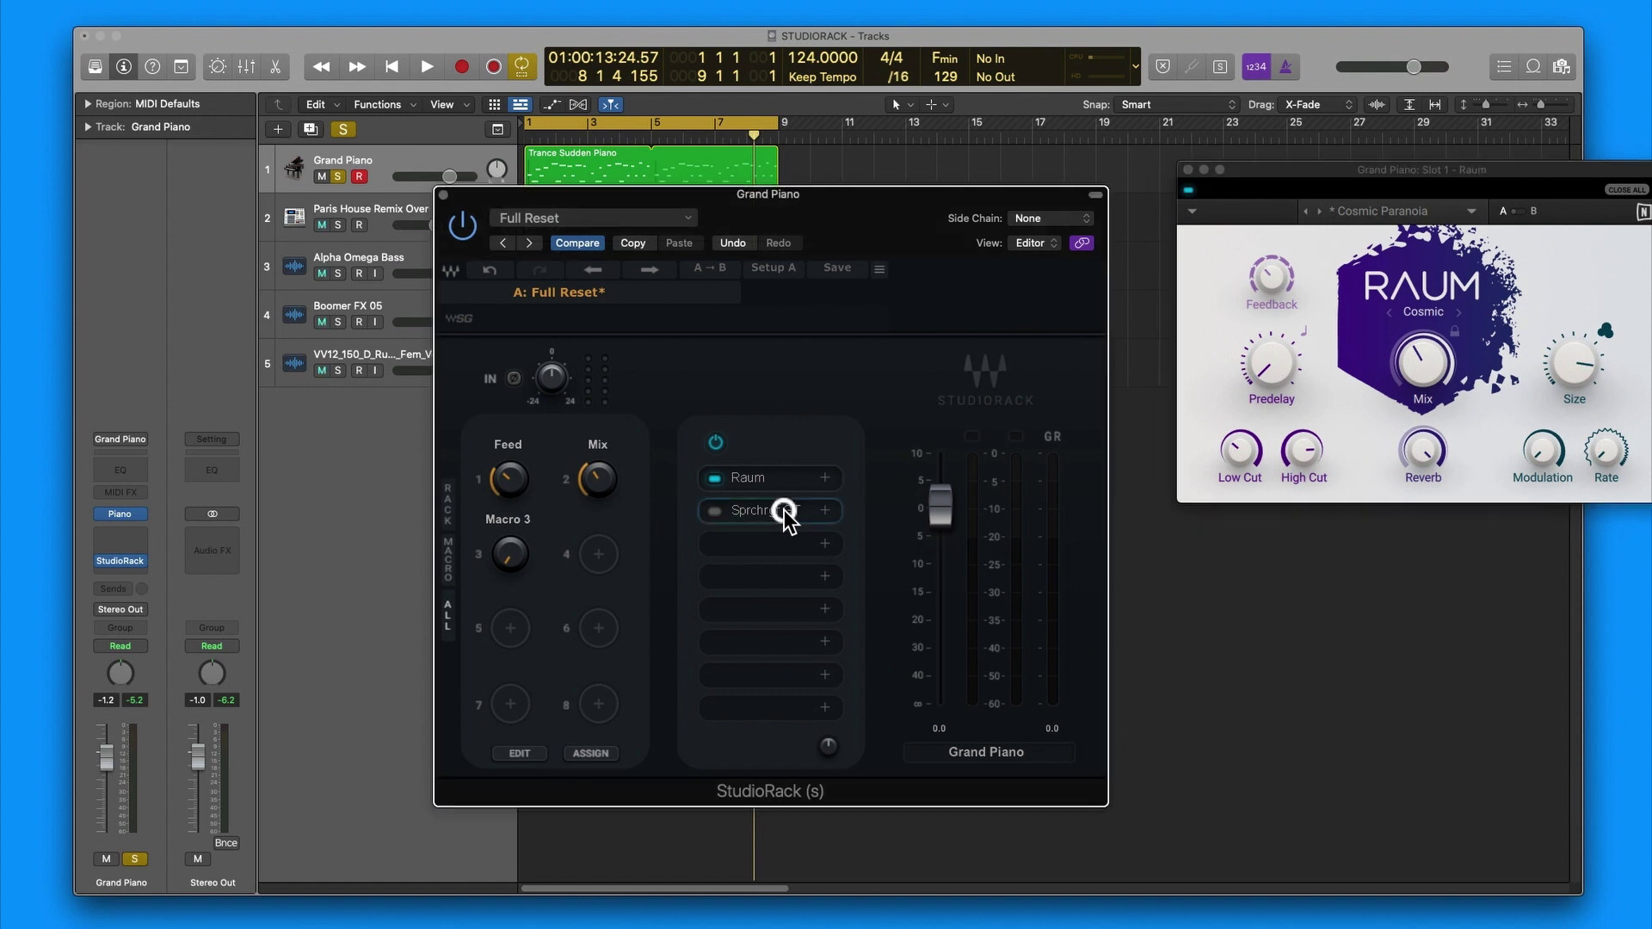
click(714, 511)
drag(1205, 399, 1314, 349)
drag(1041, 199, 893, 203)
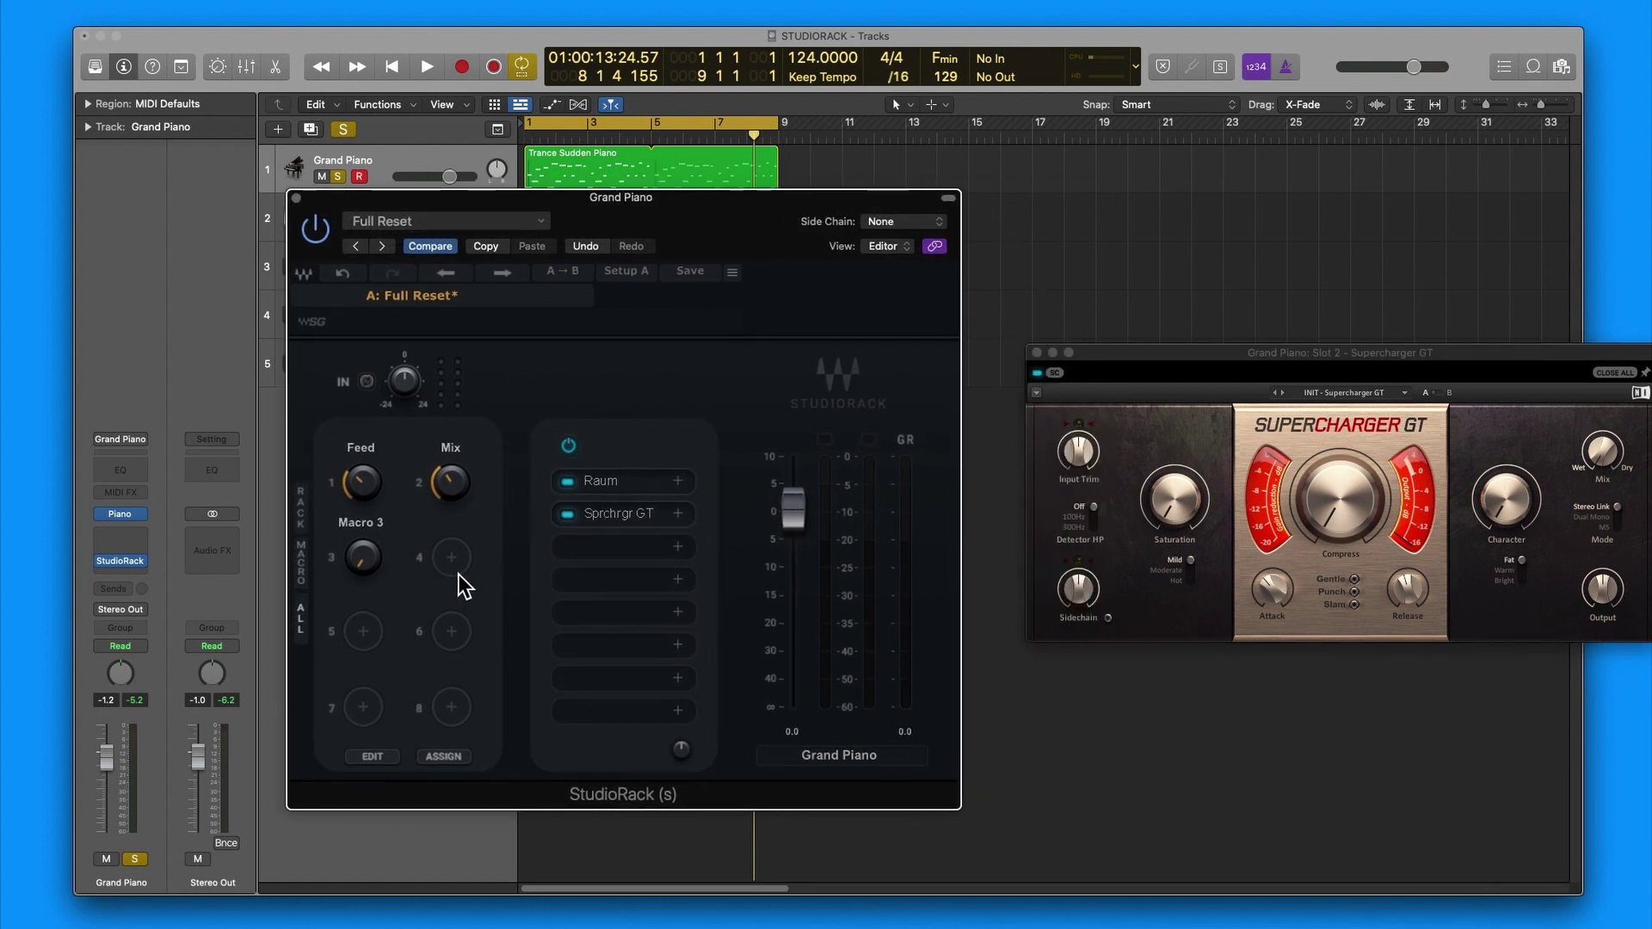
Step: Assign Supercharger GT's Saturation to macro 4
click(453, 563)
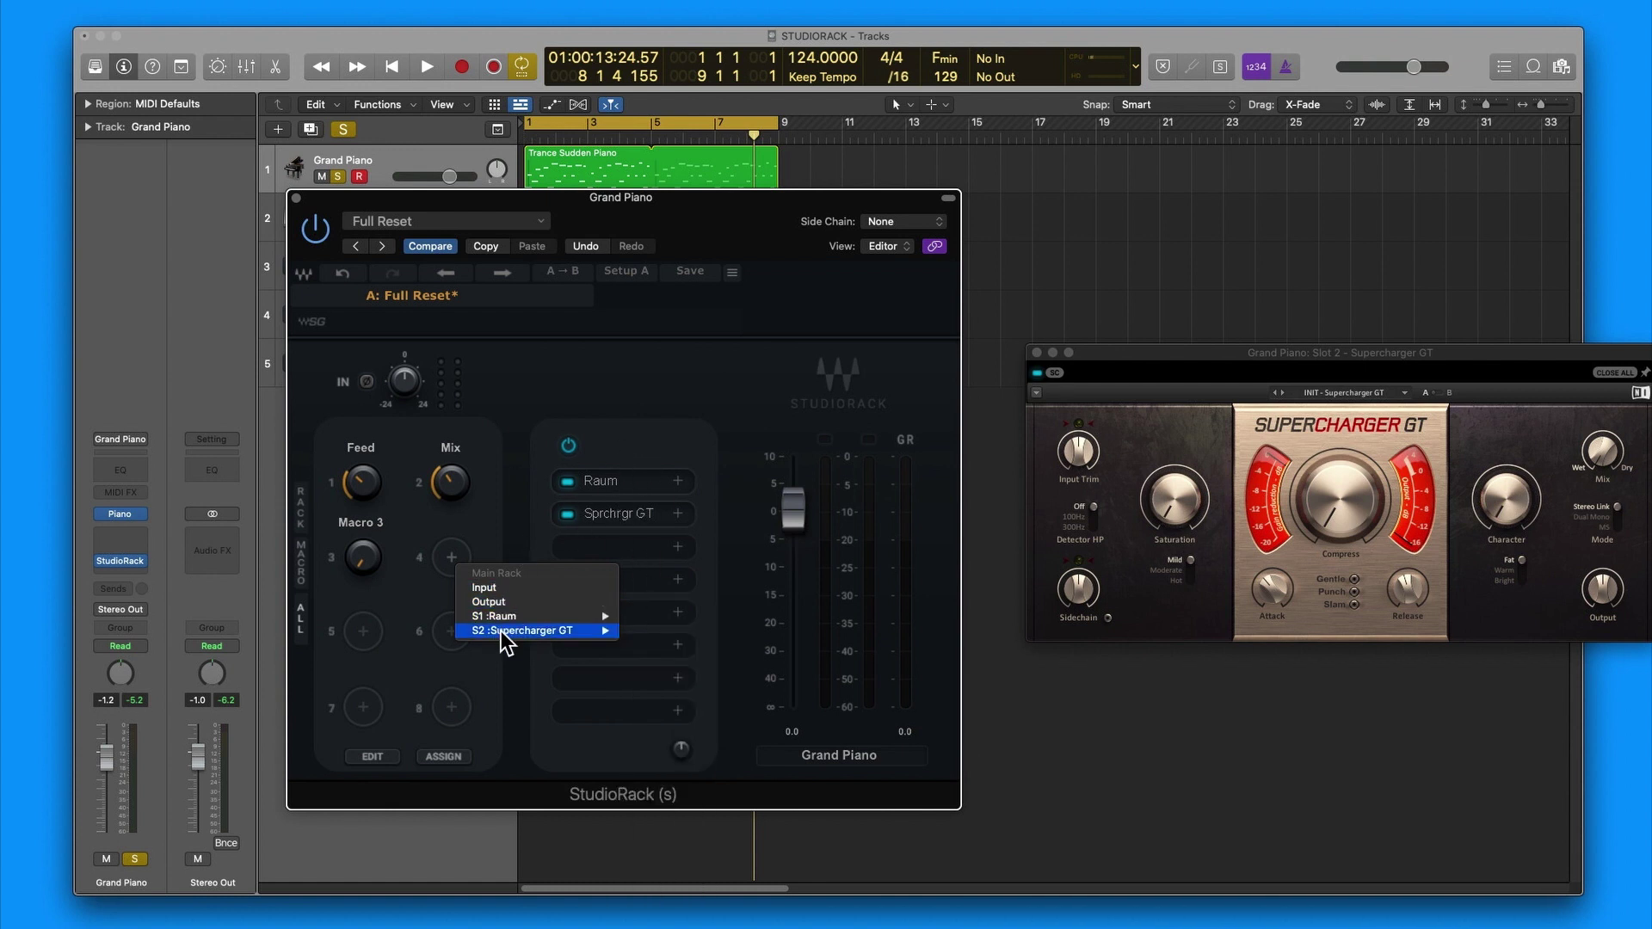
mouse_move(502, 636)
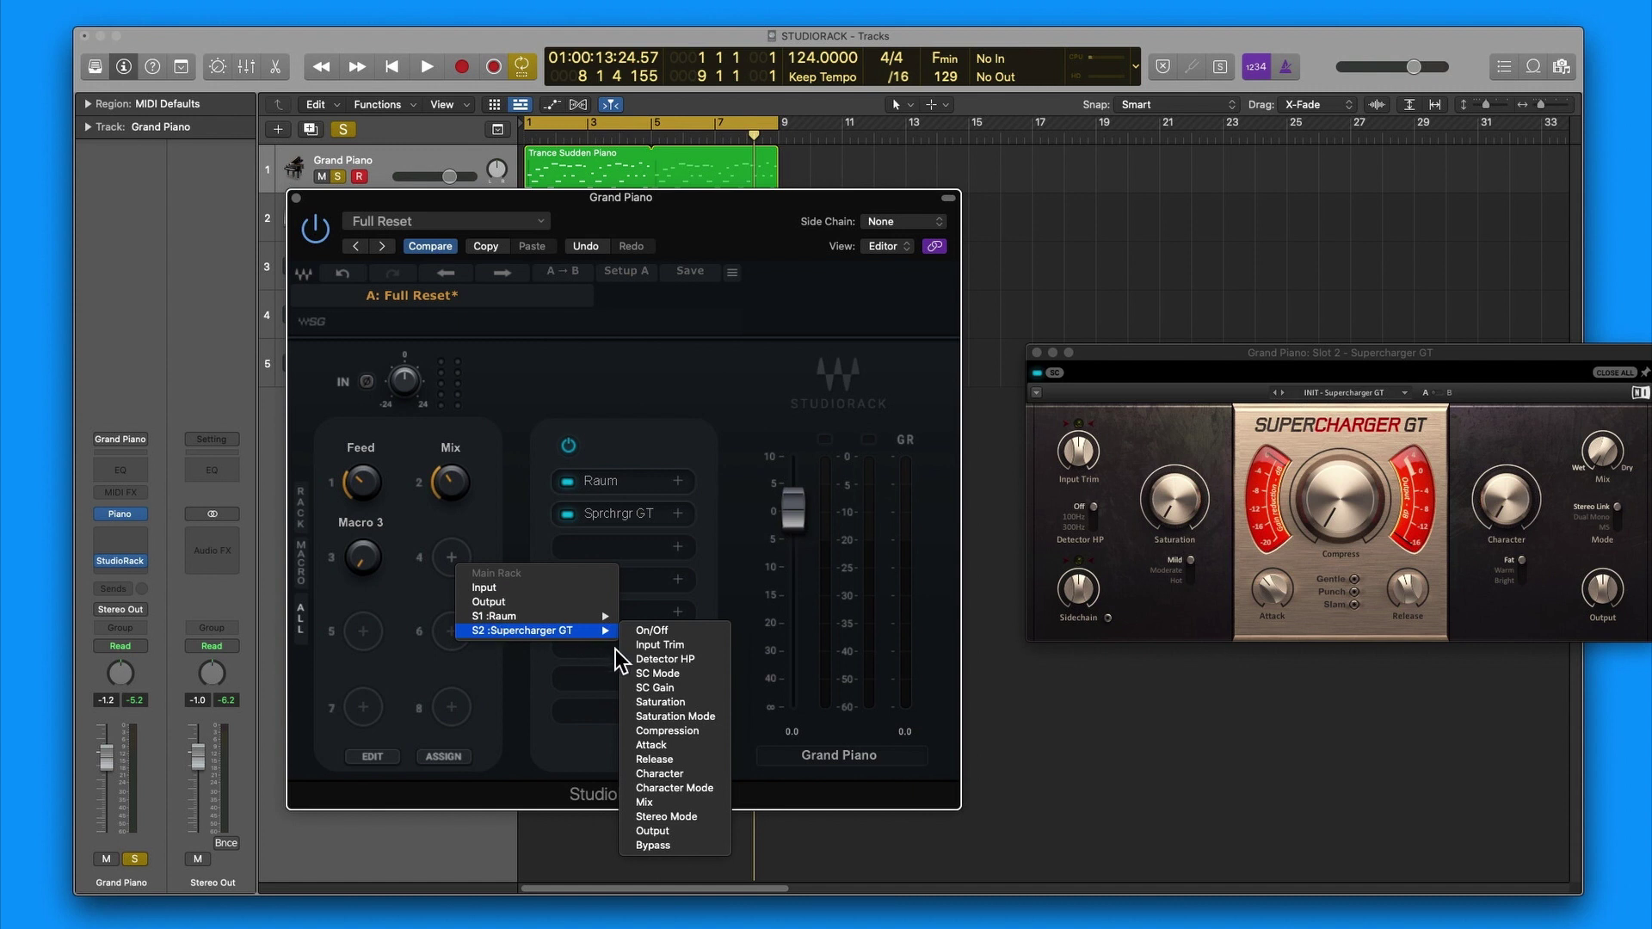
click(667, 701)
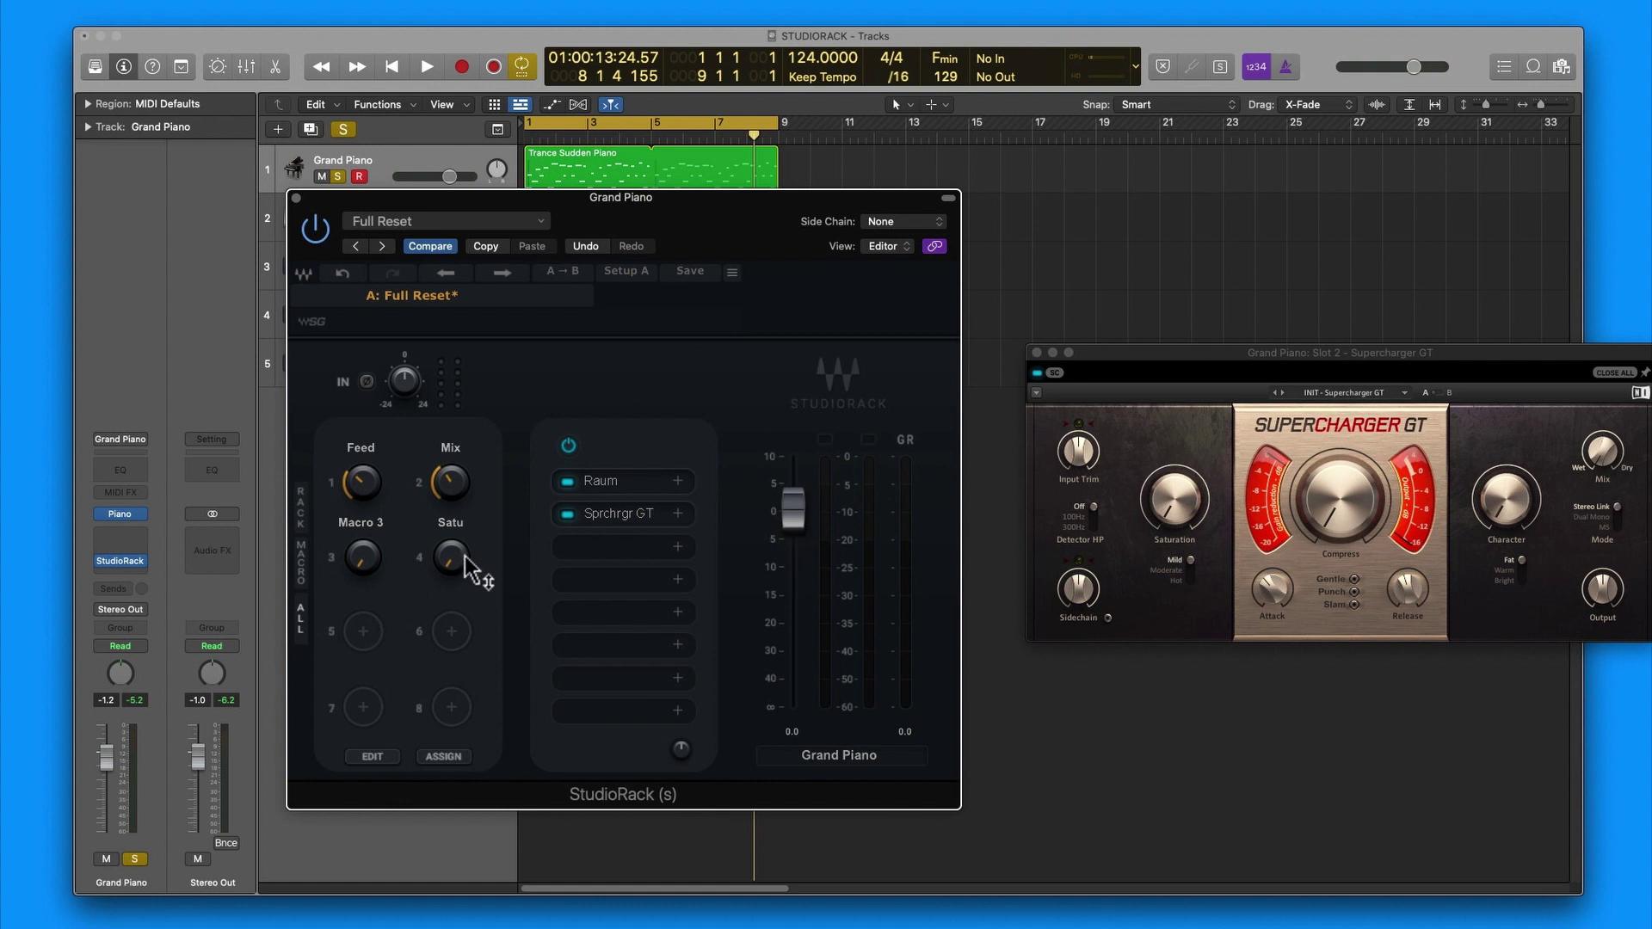
Step: Assign Supercharger GT's Character to macro 6 and move the Supercharger GT window fully into view
click(456, 628)
mouse_move(475, 684)
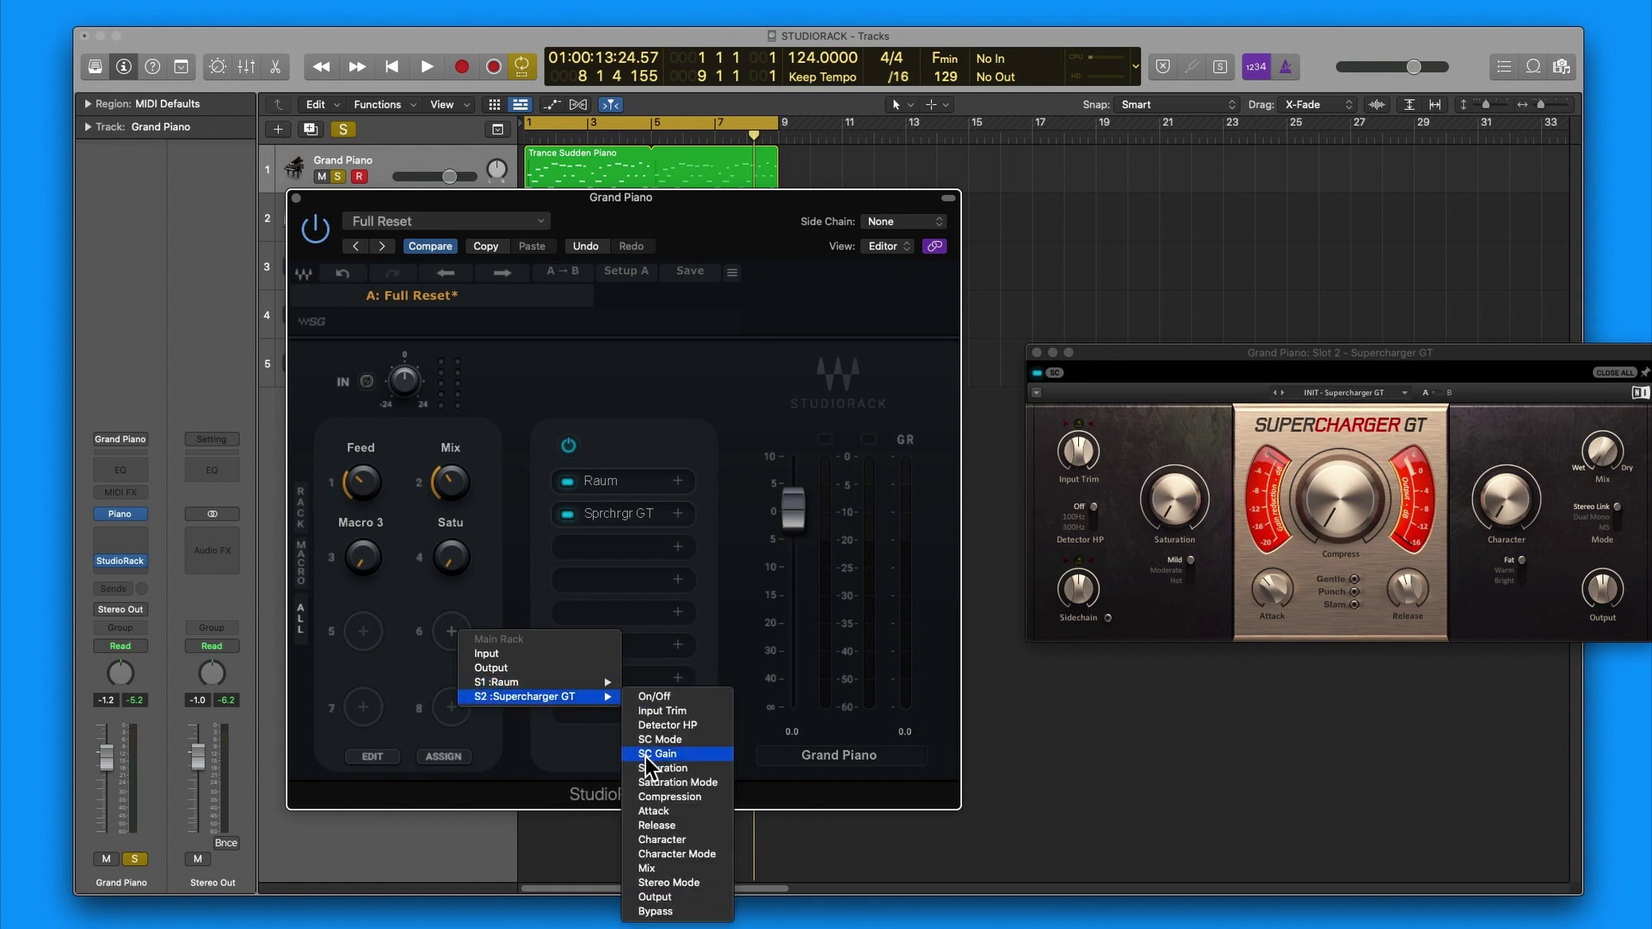
click(652, 840)
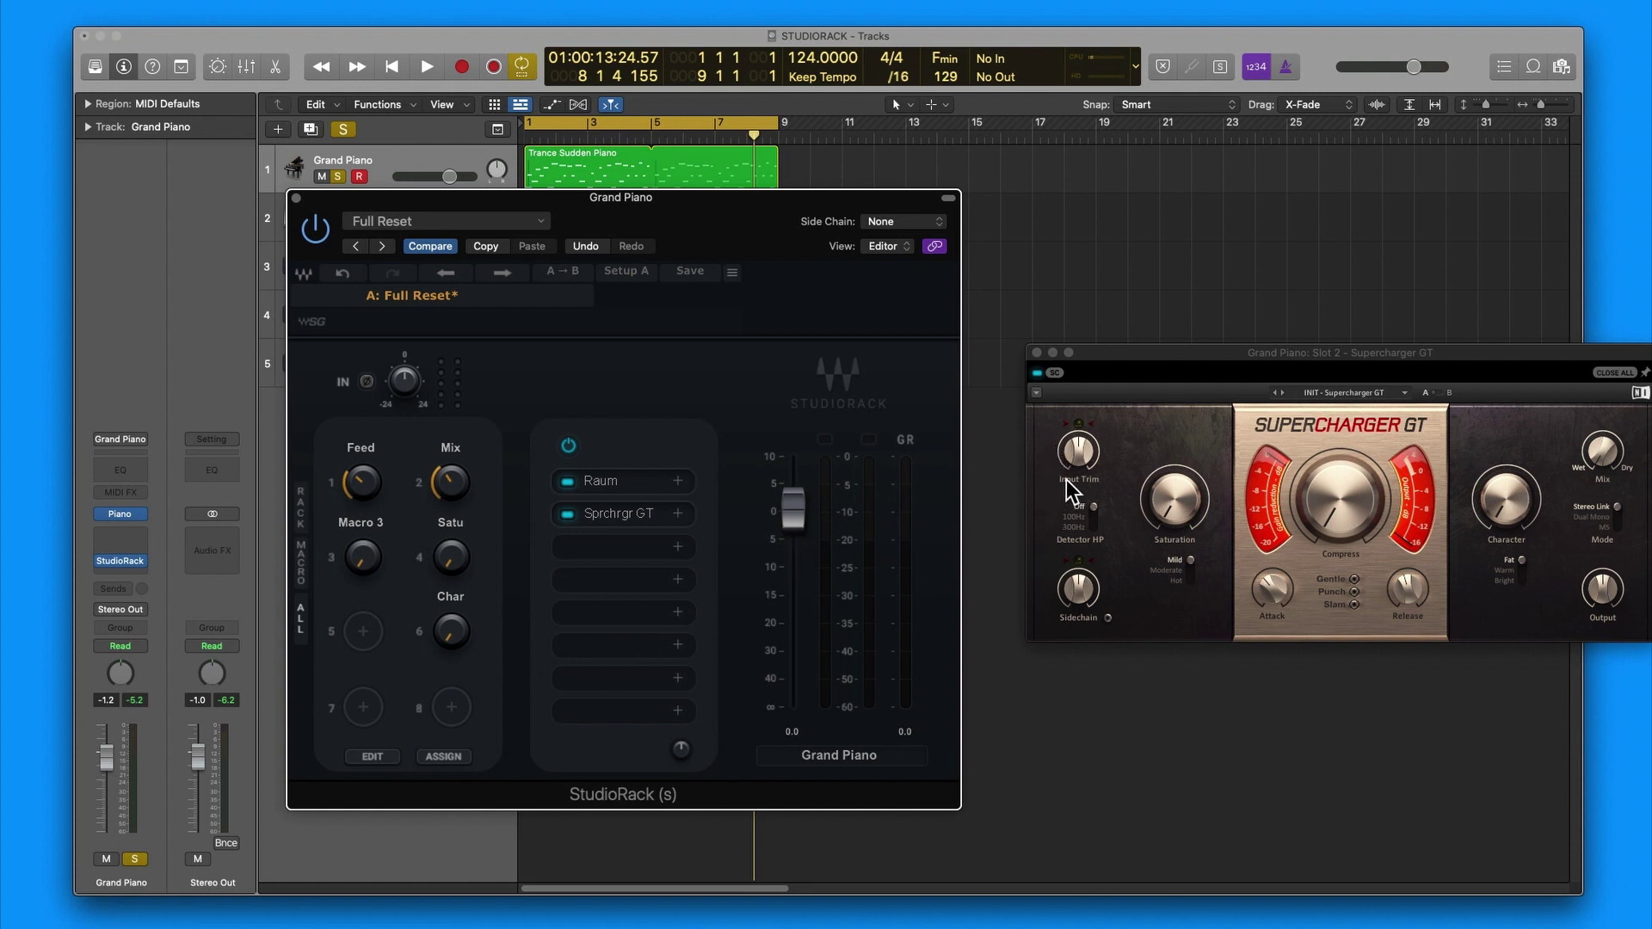
drag(1109, 355, 1065, 342)
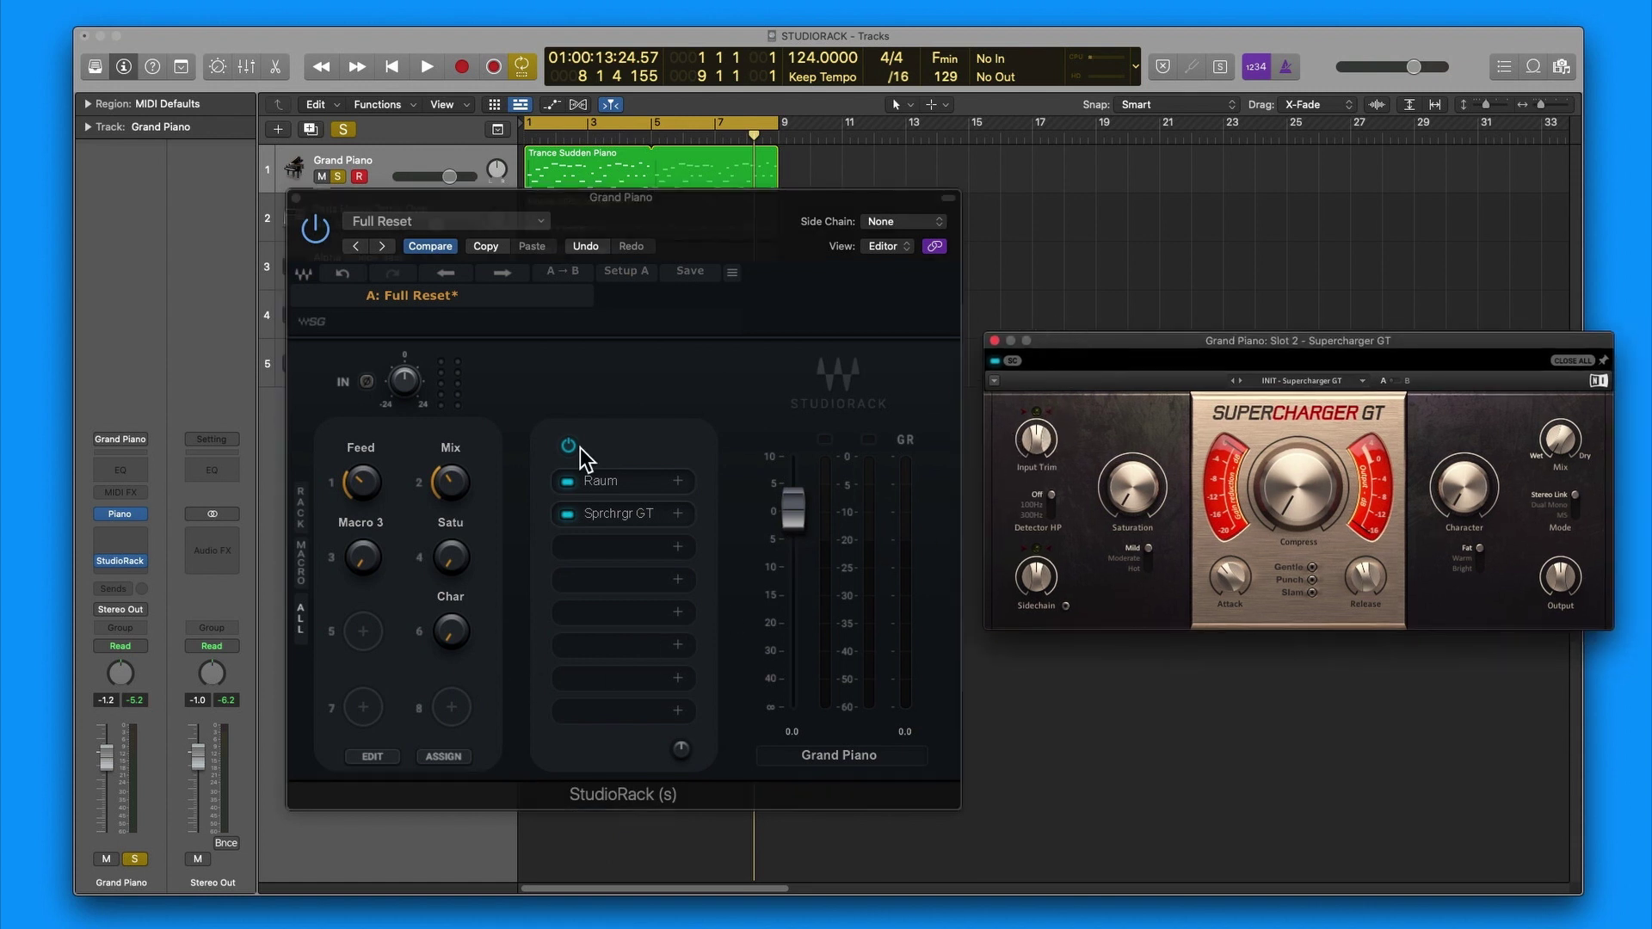
Step: Bypass Raum, then raise the Satu macro and set the Char macro to about 5.76 during playback before stopping the track
click(567, 480)
key(space)
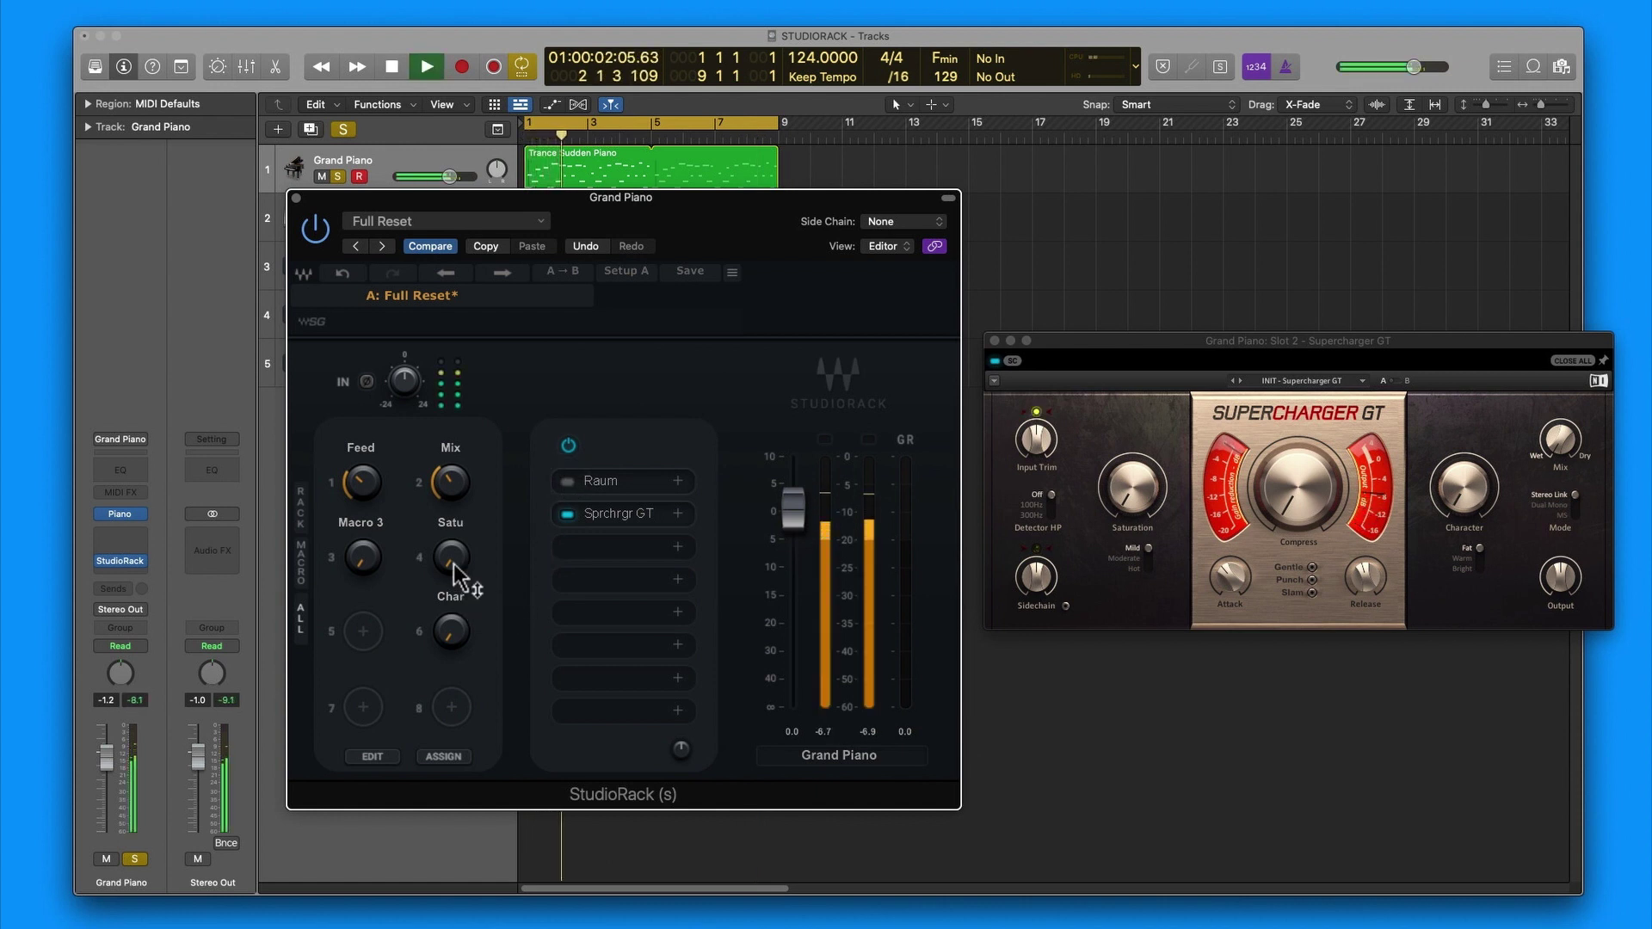
drag(452, 564, 406, 196)
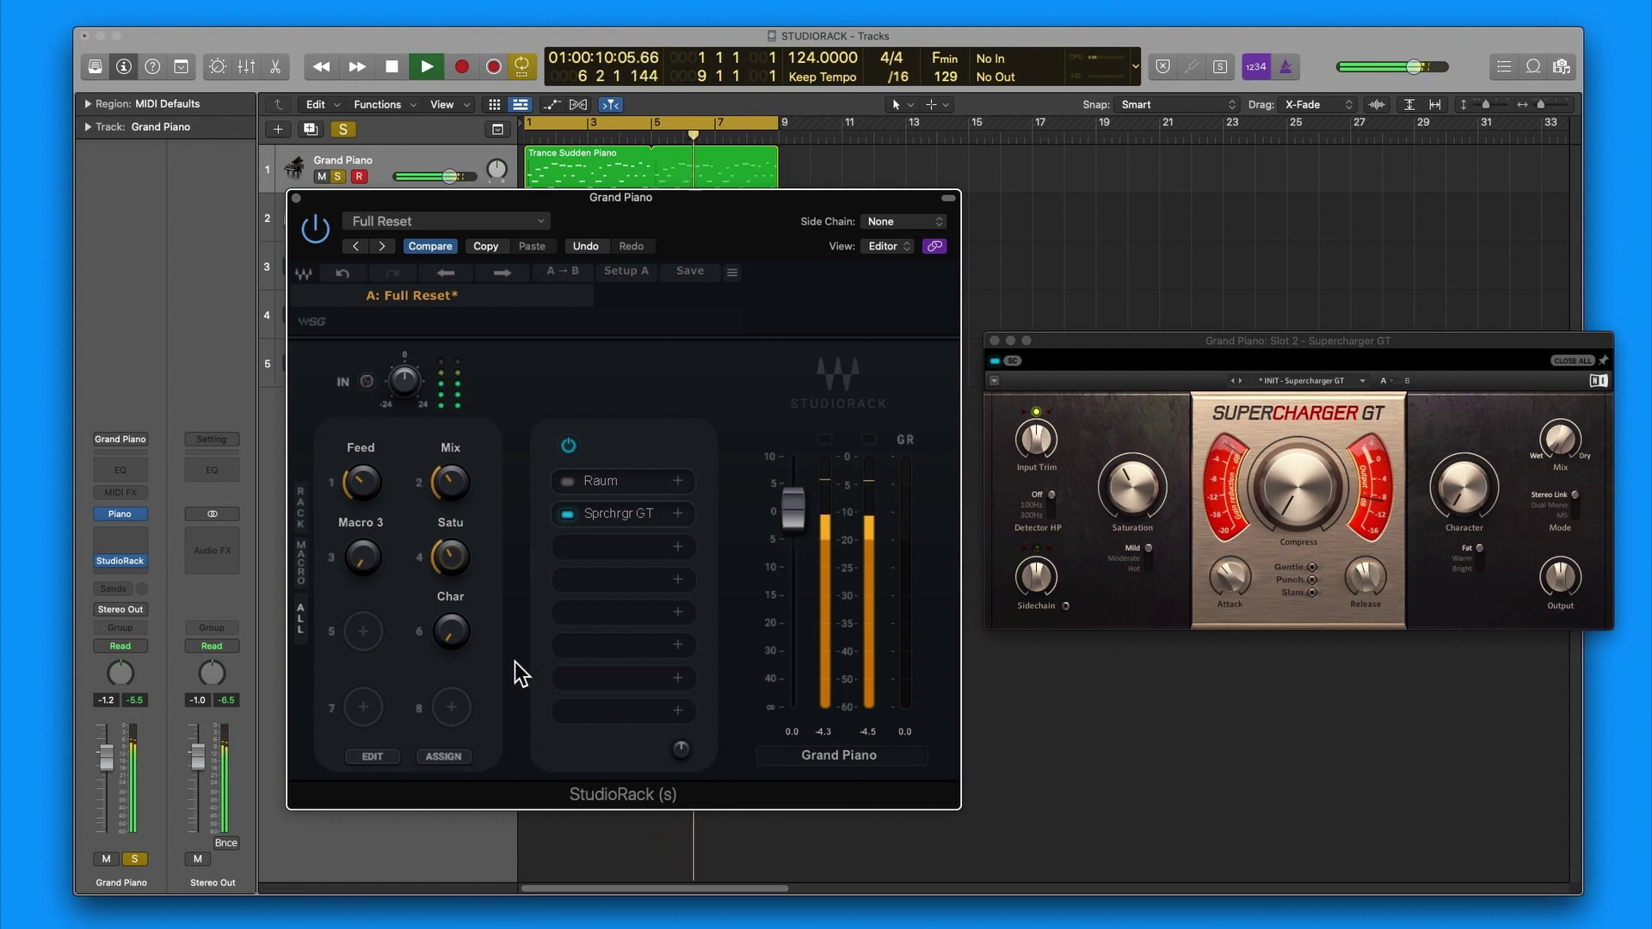
drag(448, 629, 399, 291)
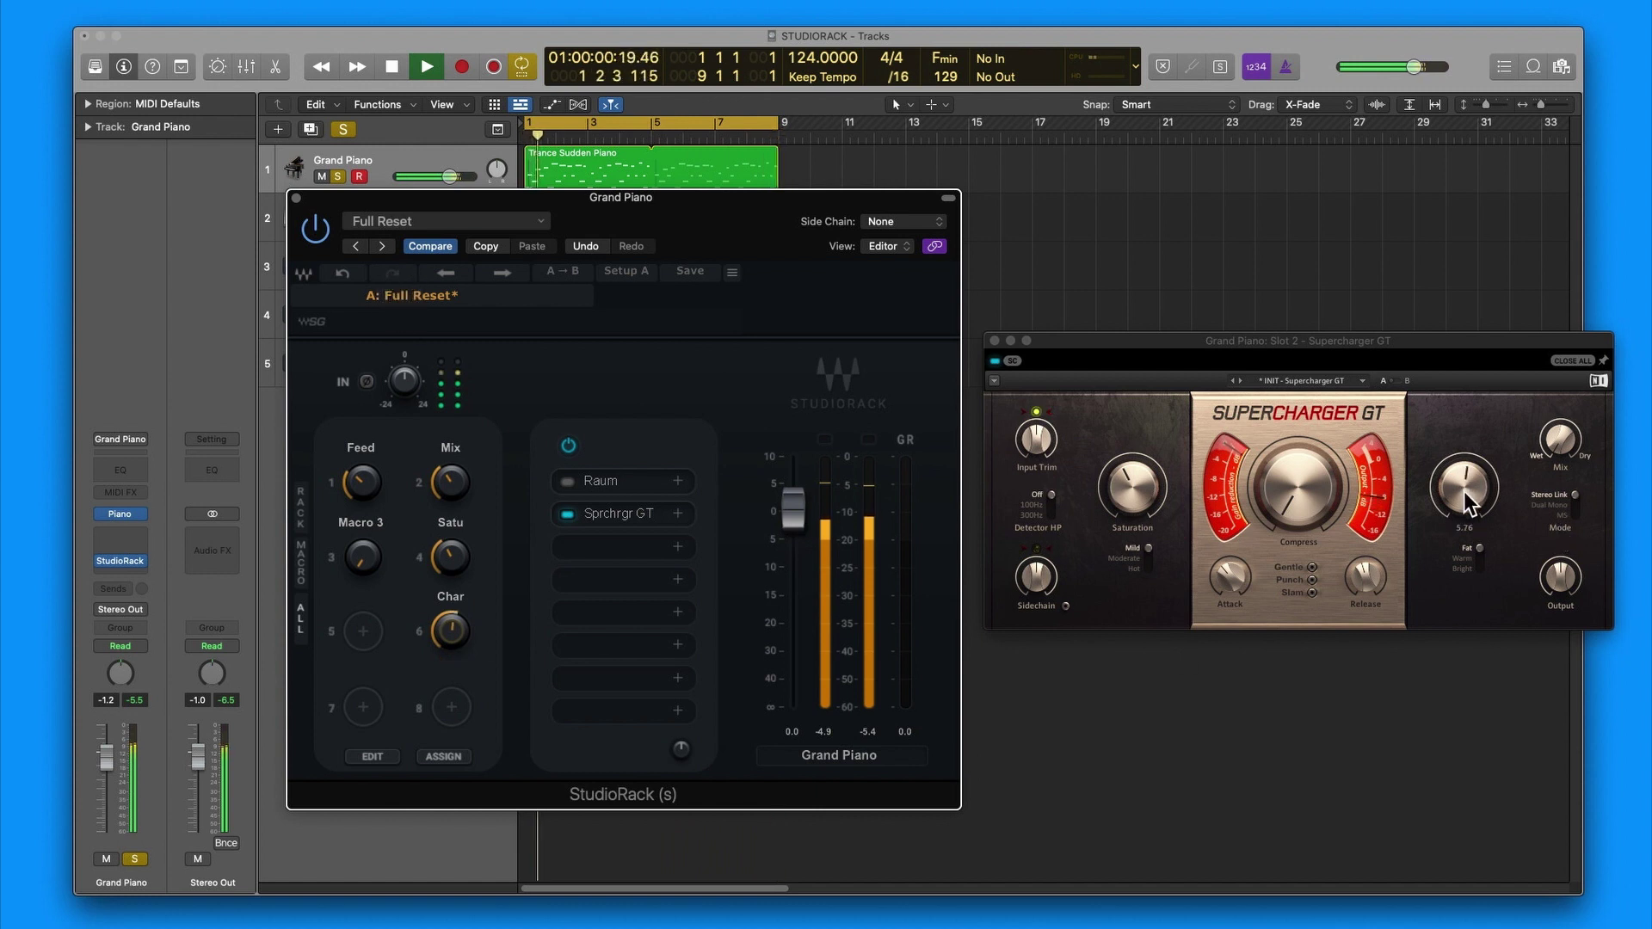
mouse_move(1153, 495)
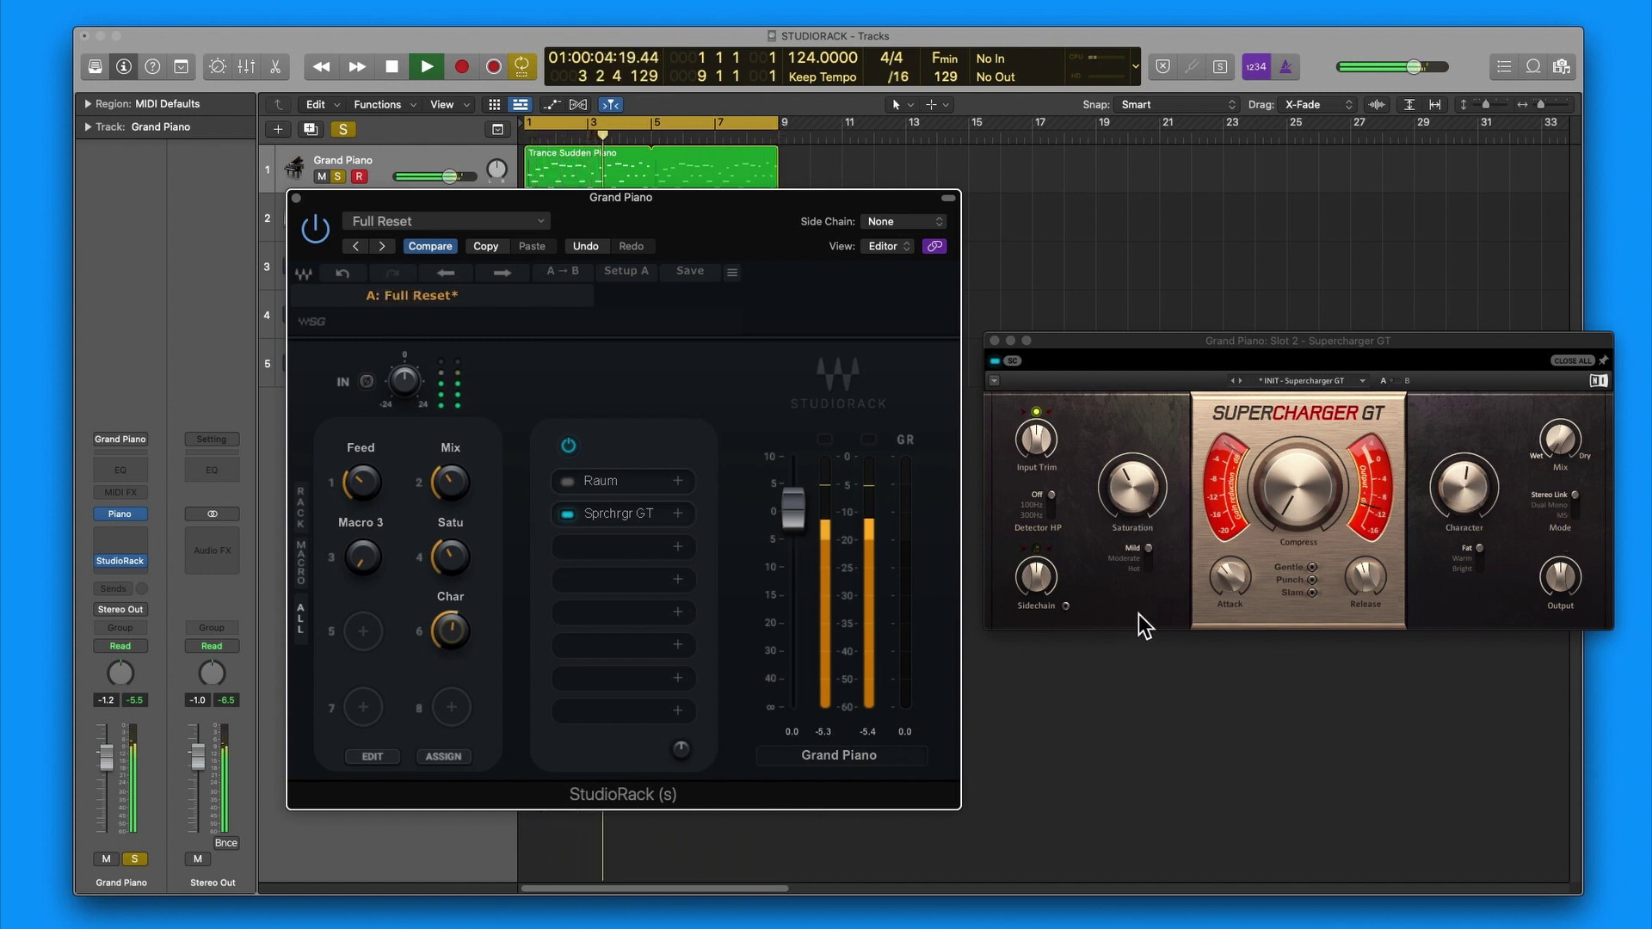
key(space)
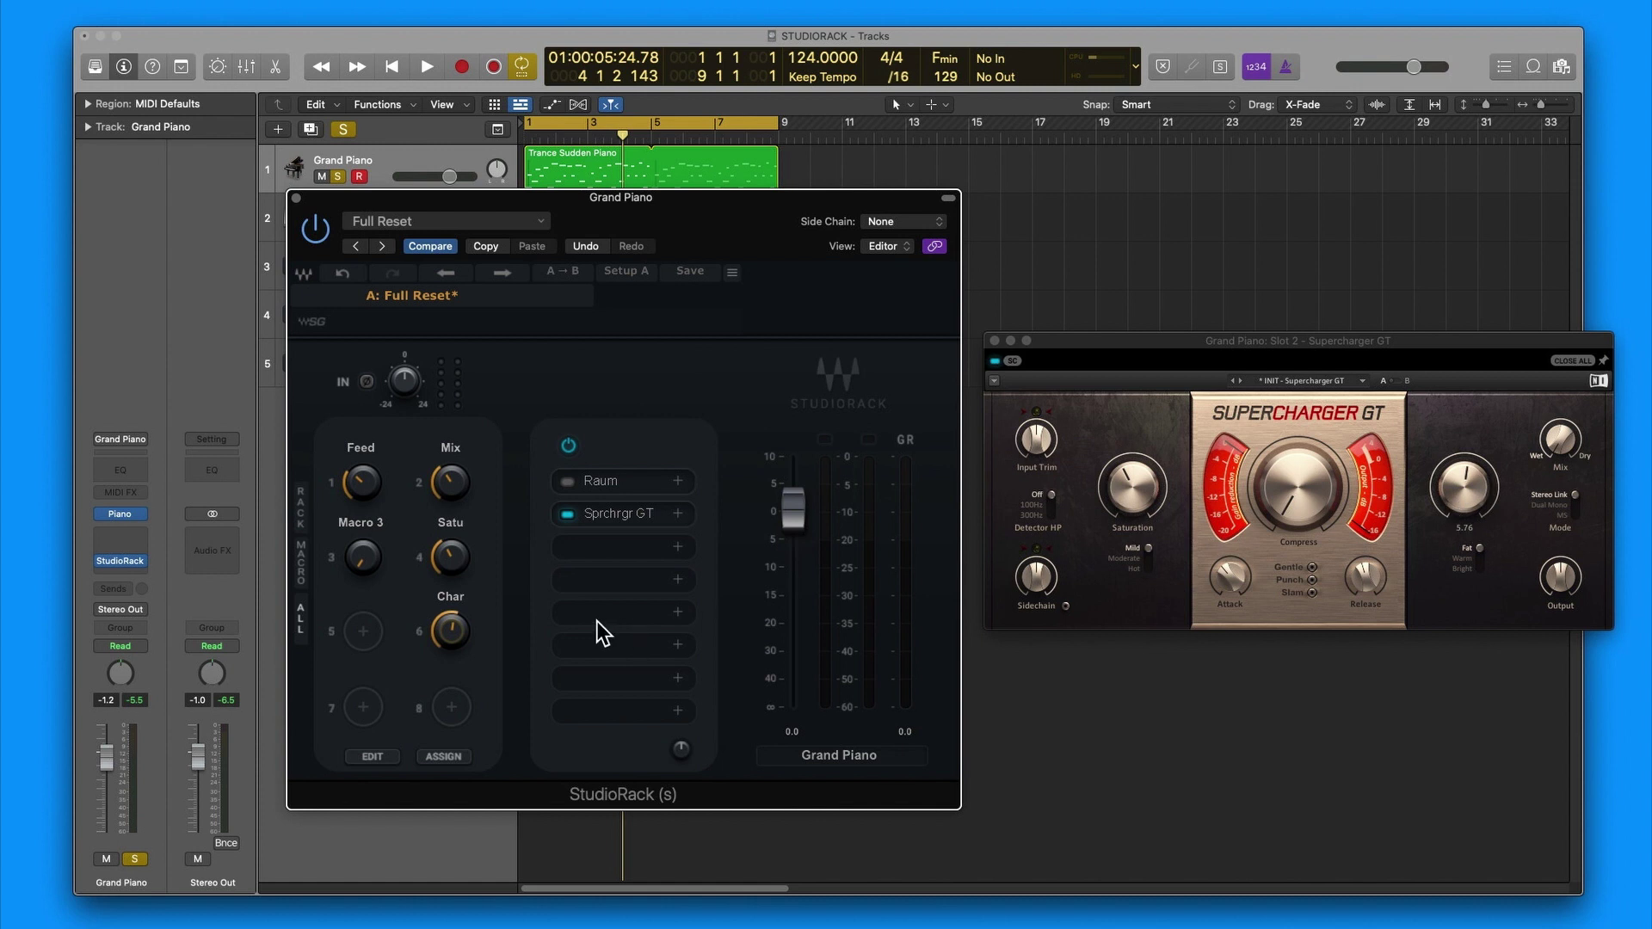
Step: Add Supercharger GT's Mix as a second assignment on macro 6
right_click(453, 630)
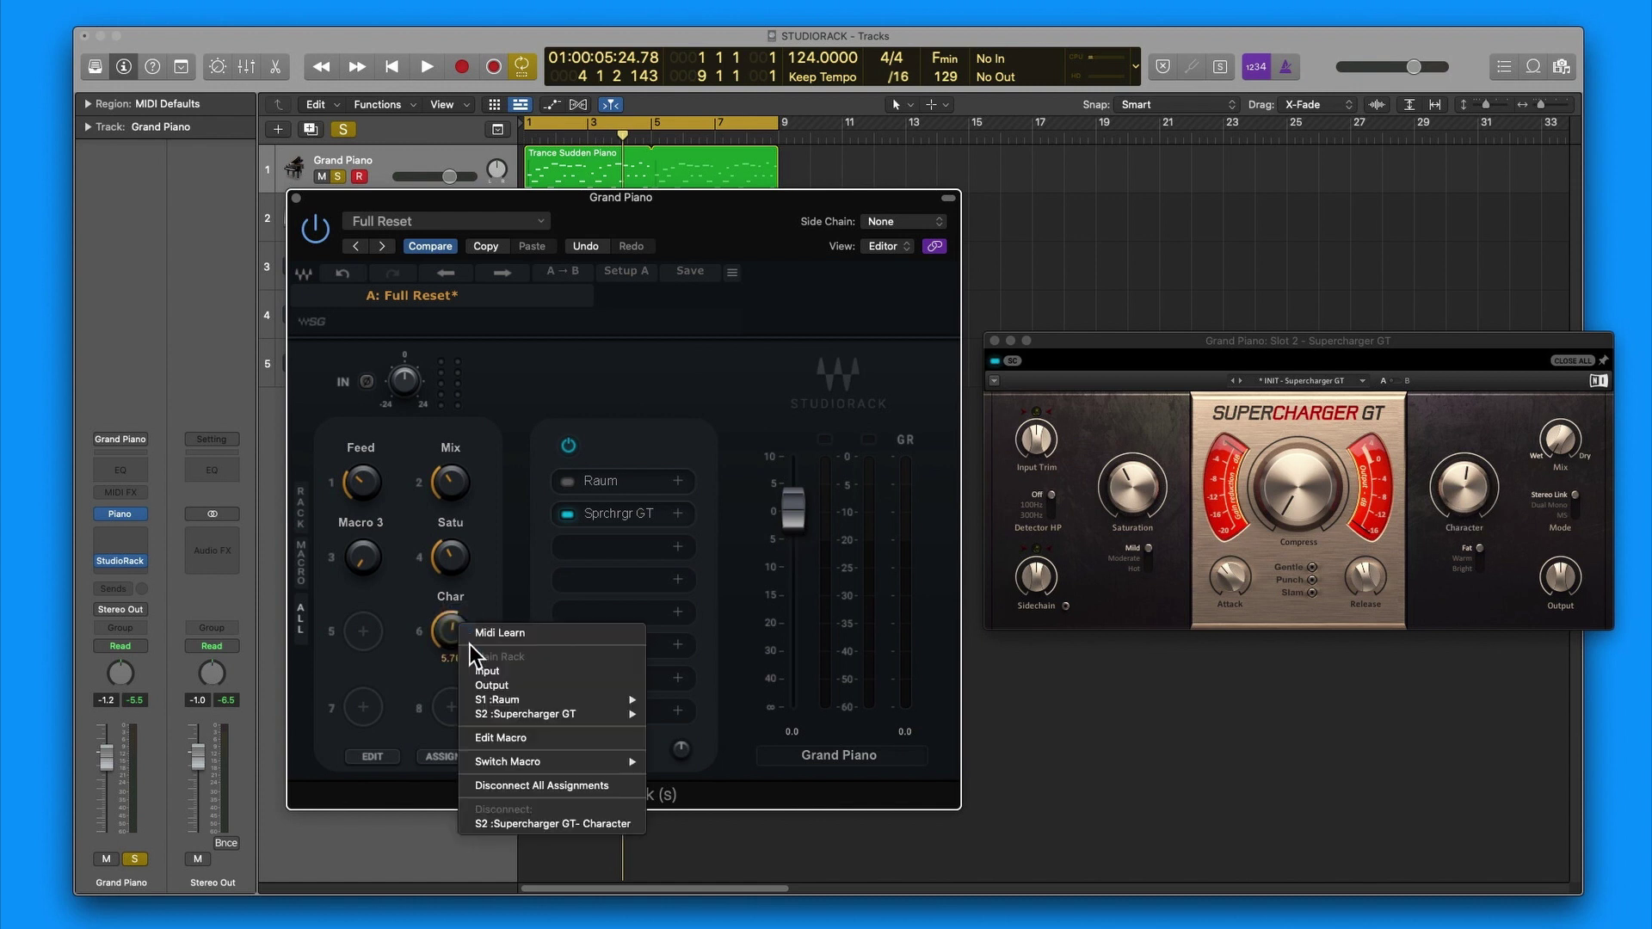
mouse_move(529, 714)
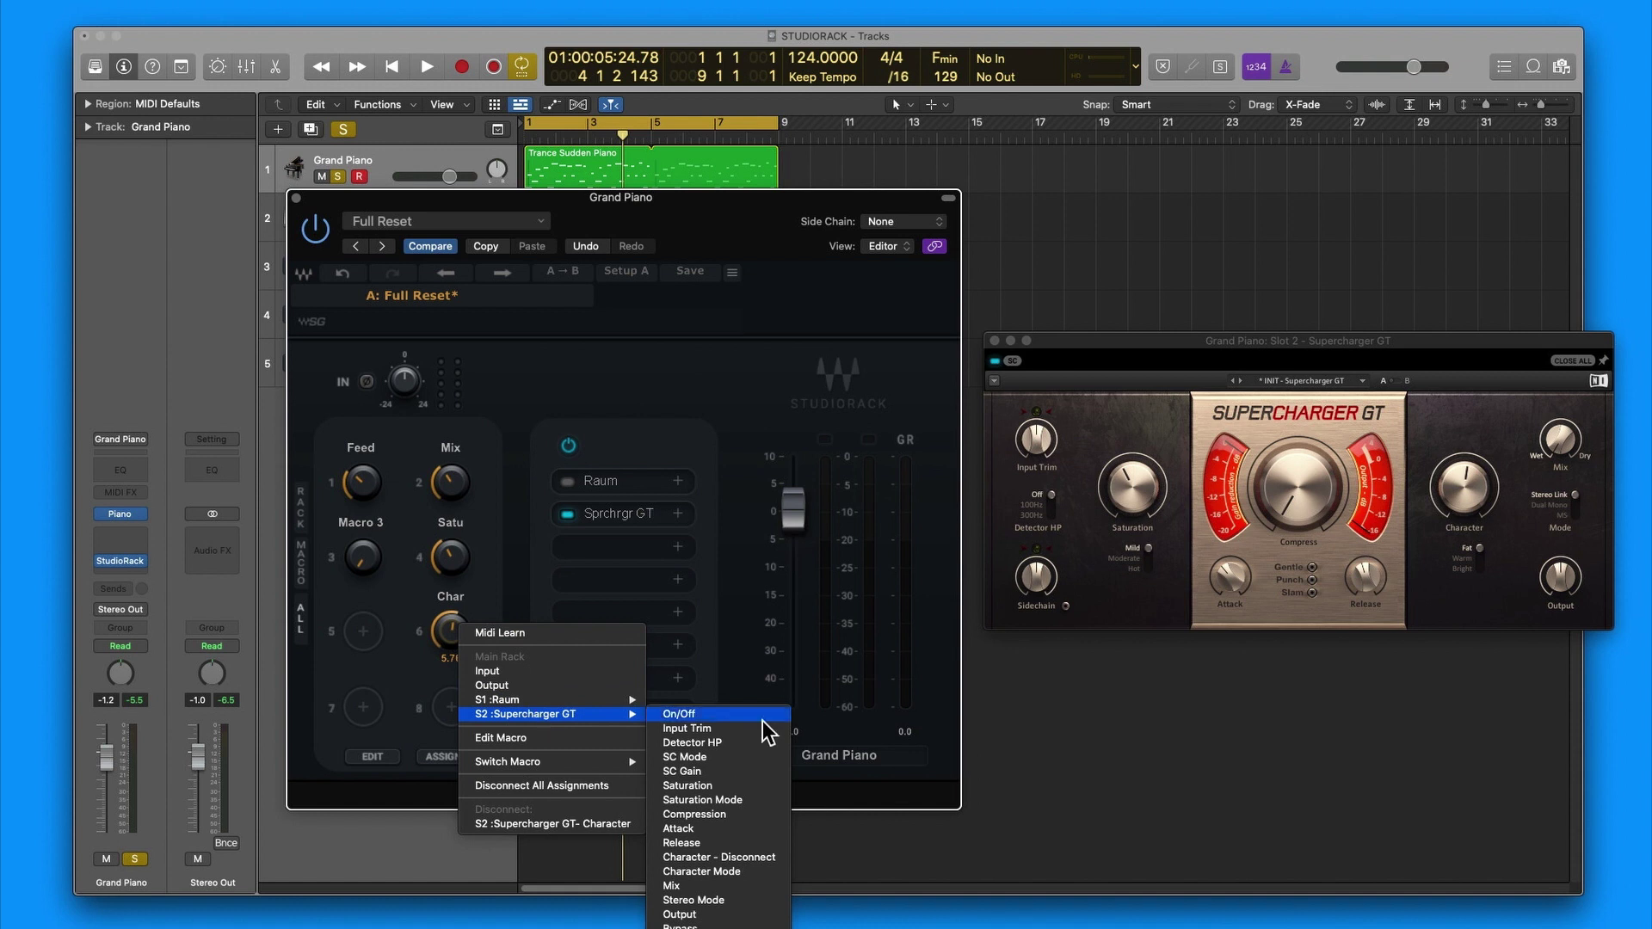
click(755, 886)
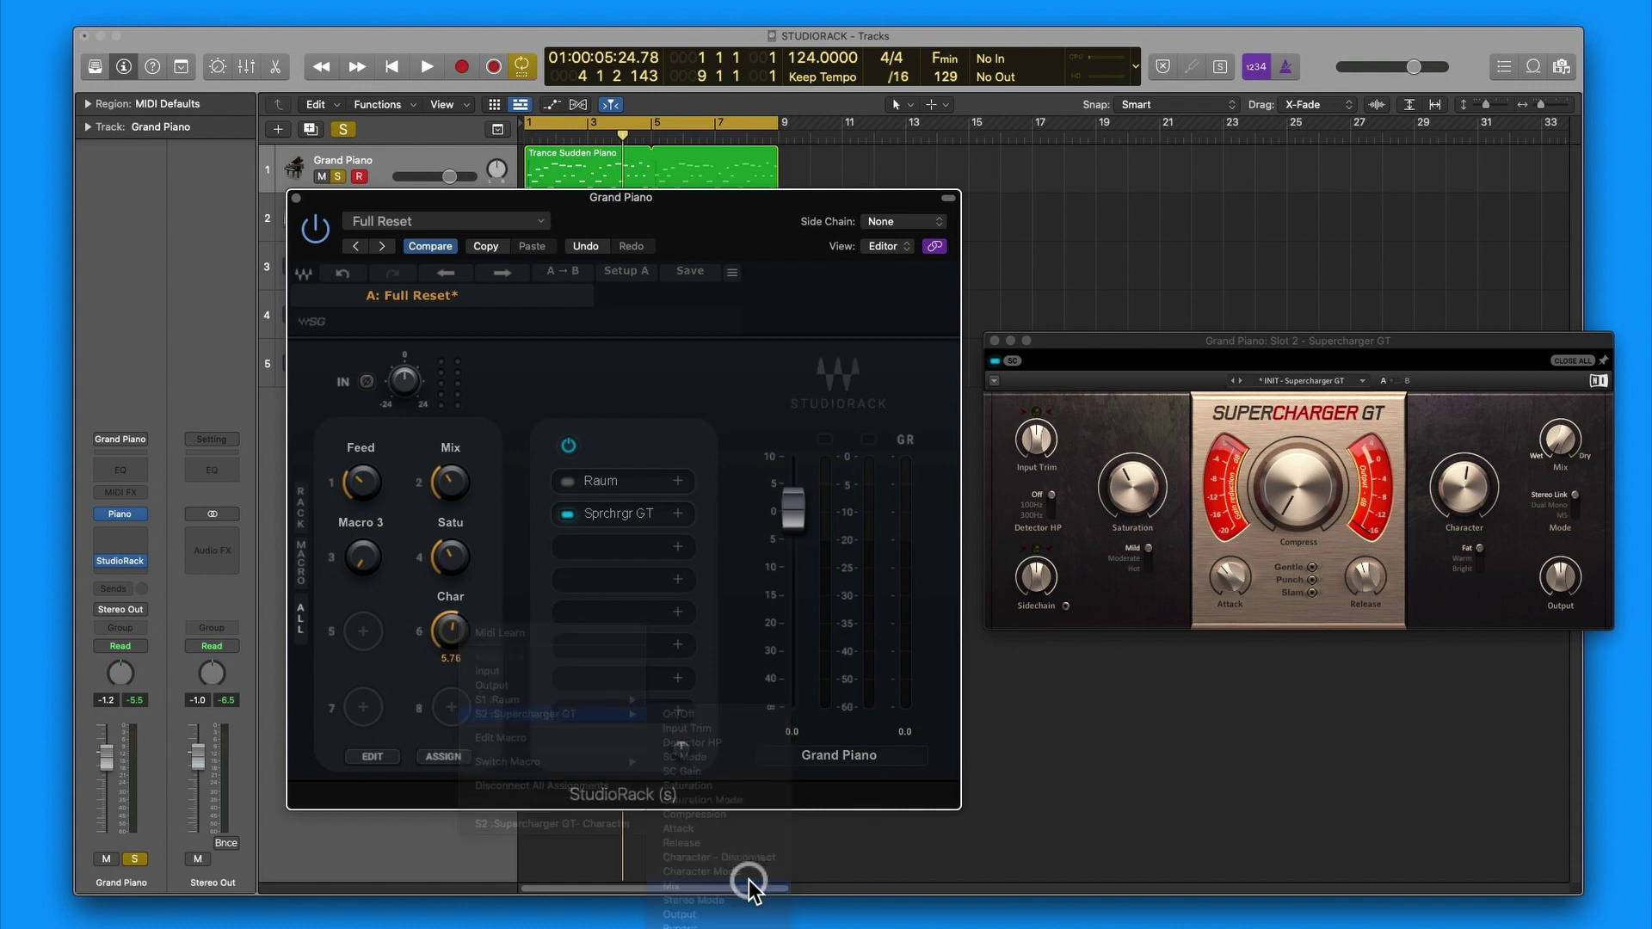
Step: Turn macro 6 down, vary it together with the Satu macro during playback, and stop the track
drag(450, 631, 447, 912)
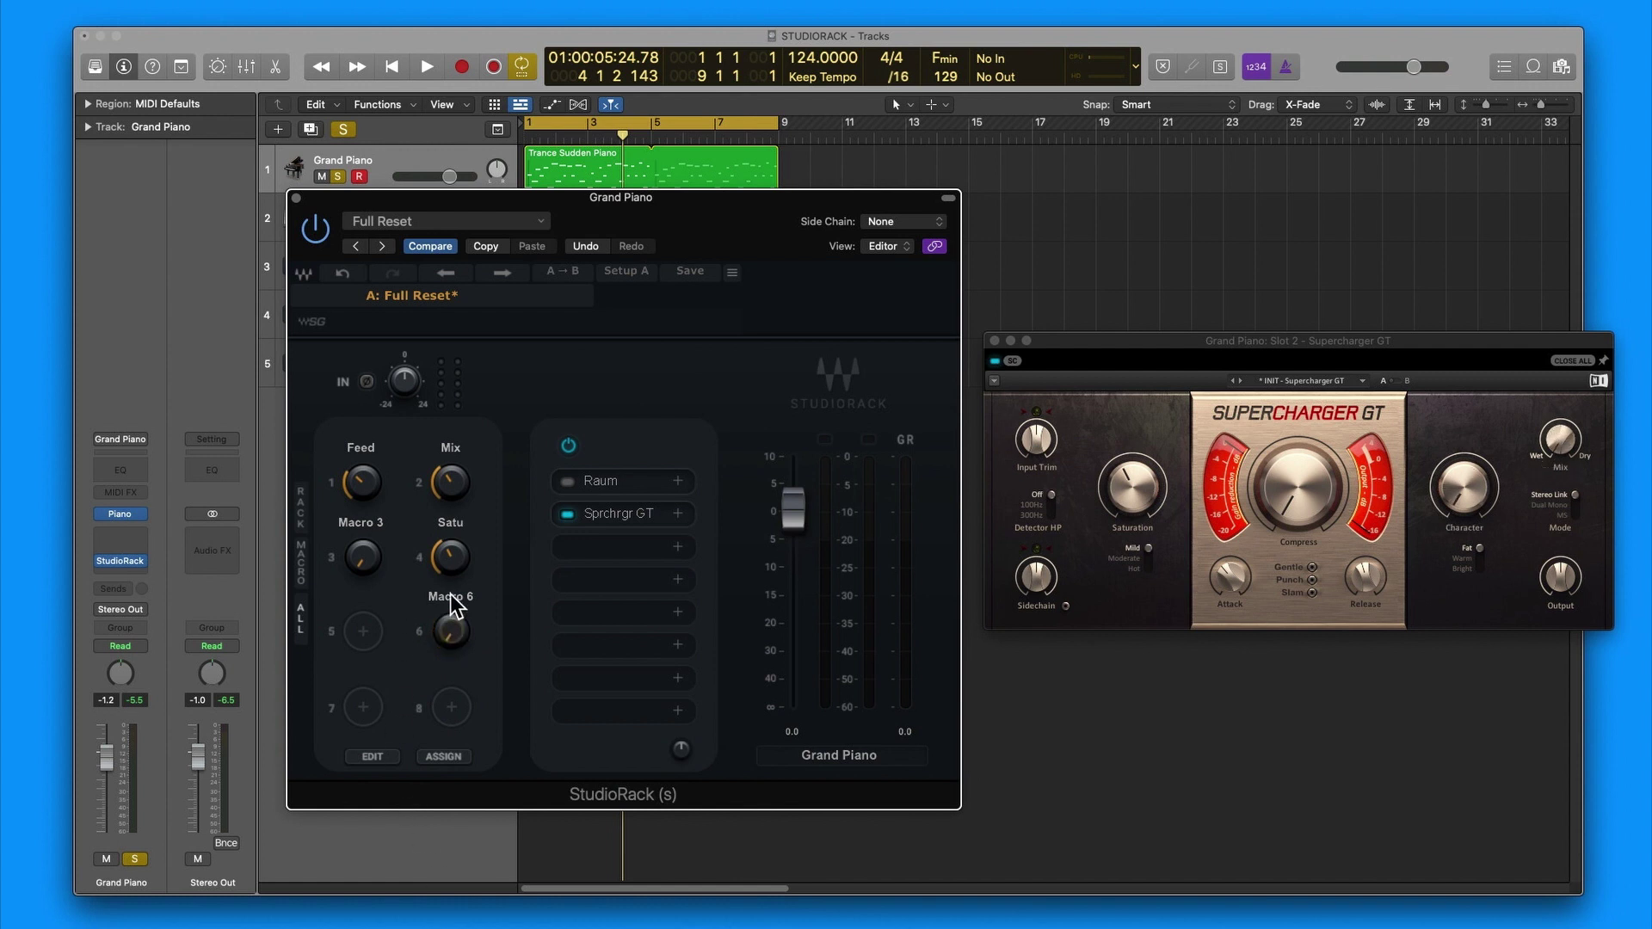
key(space)
drag(450, 634, 383, 379)
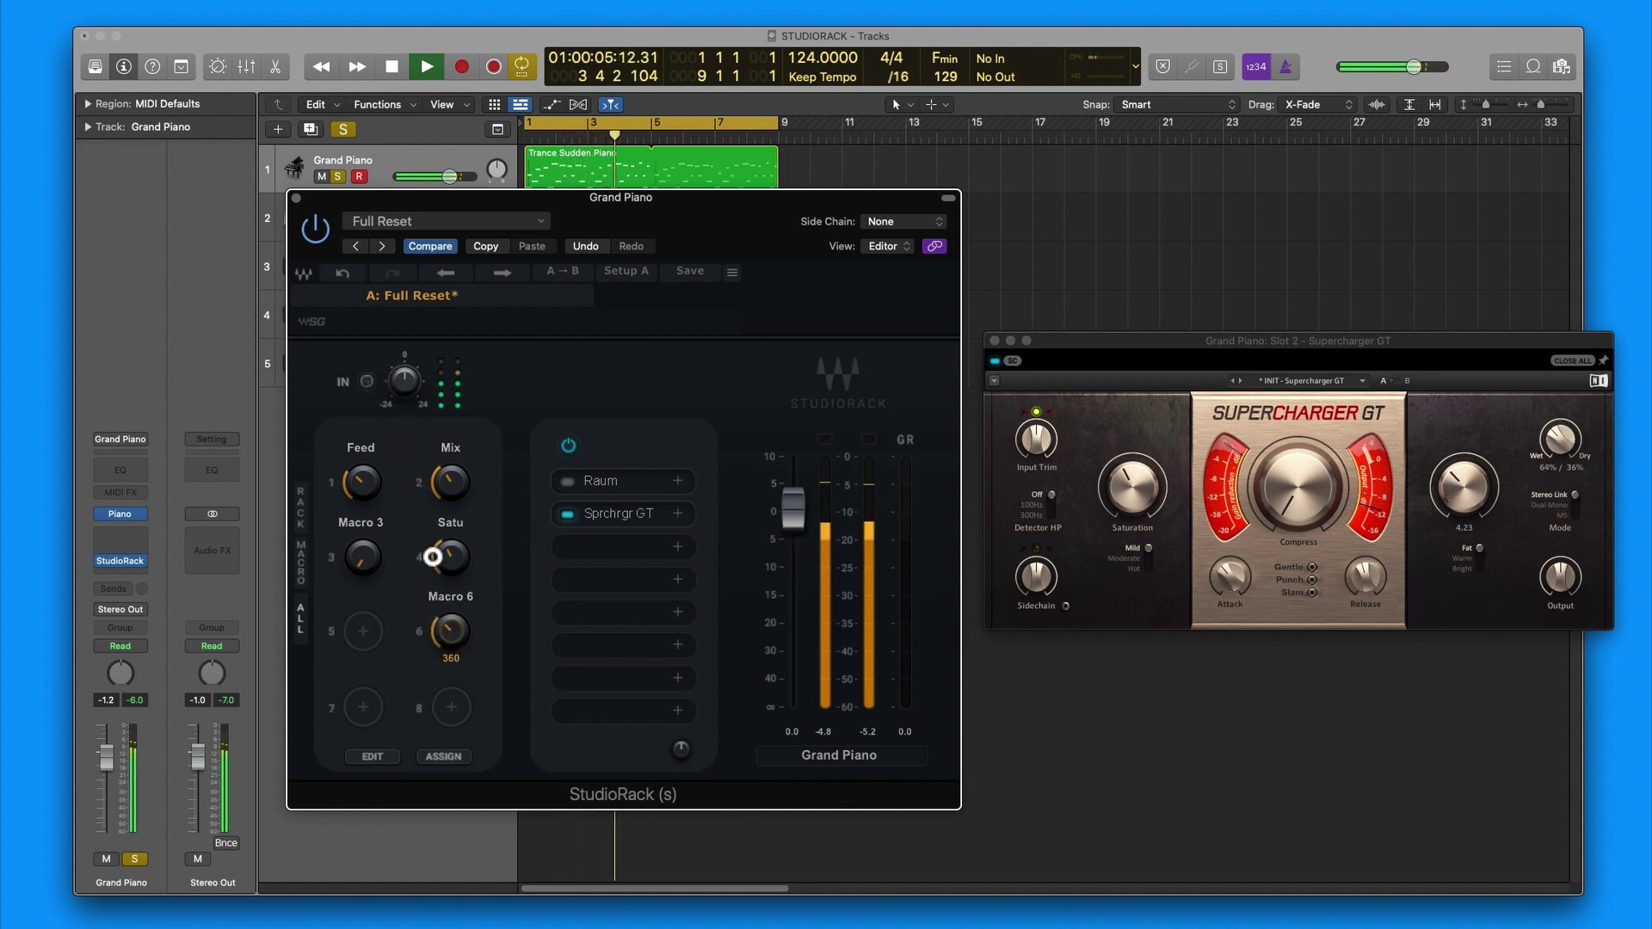
drag(433, 557, 397, 320)
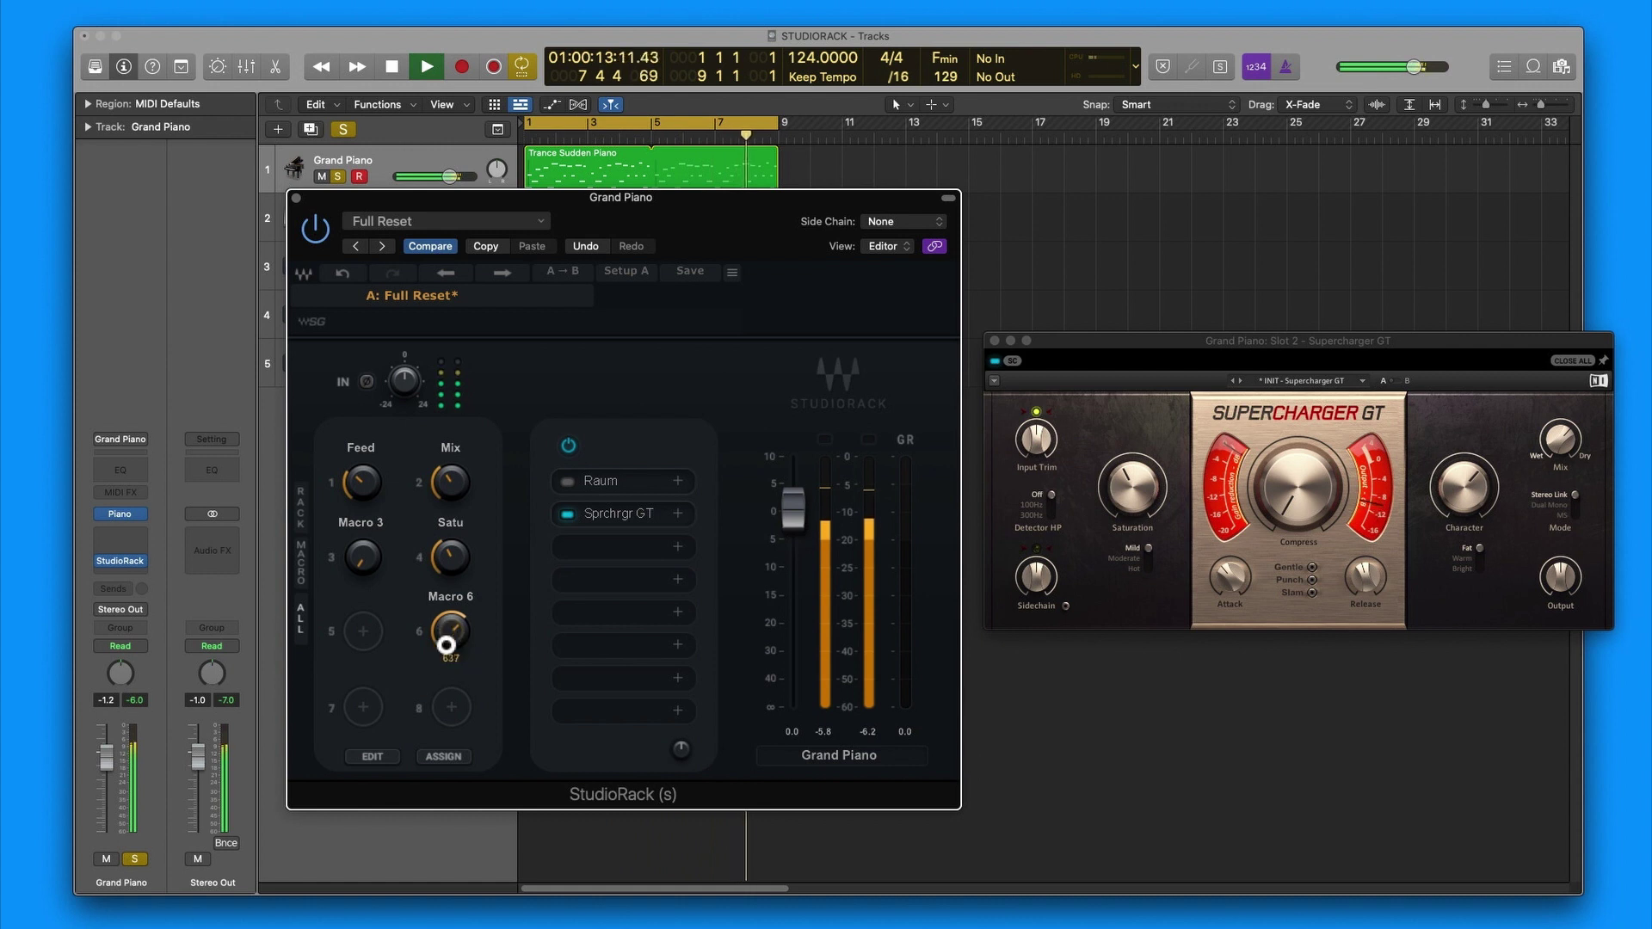
drag(447, 646, 457, 740)
key(space)
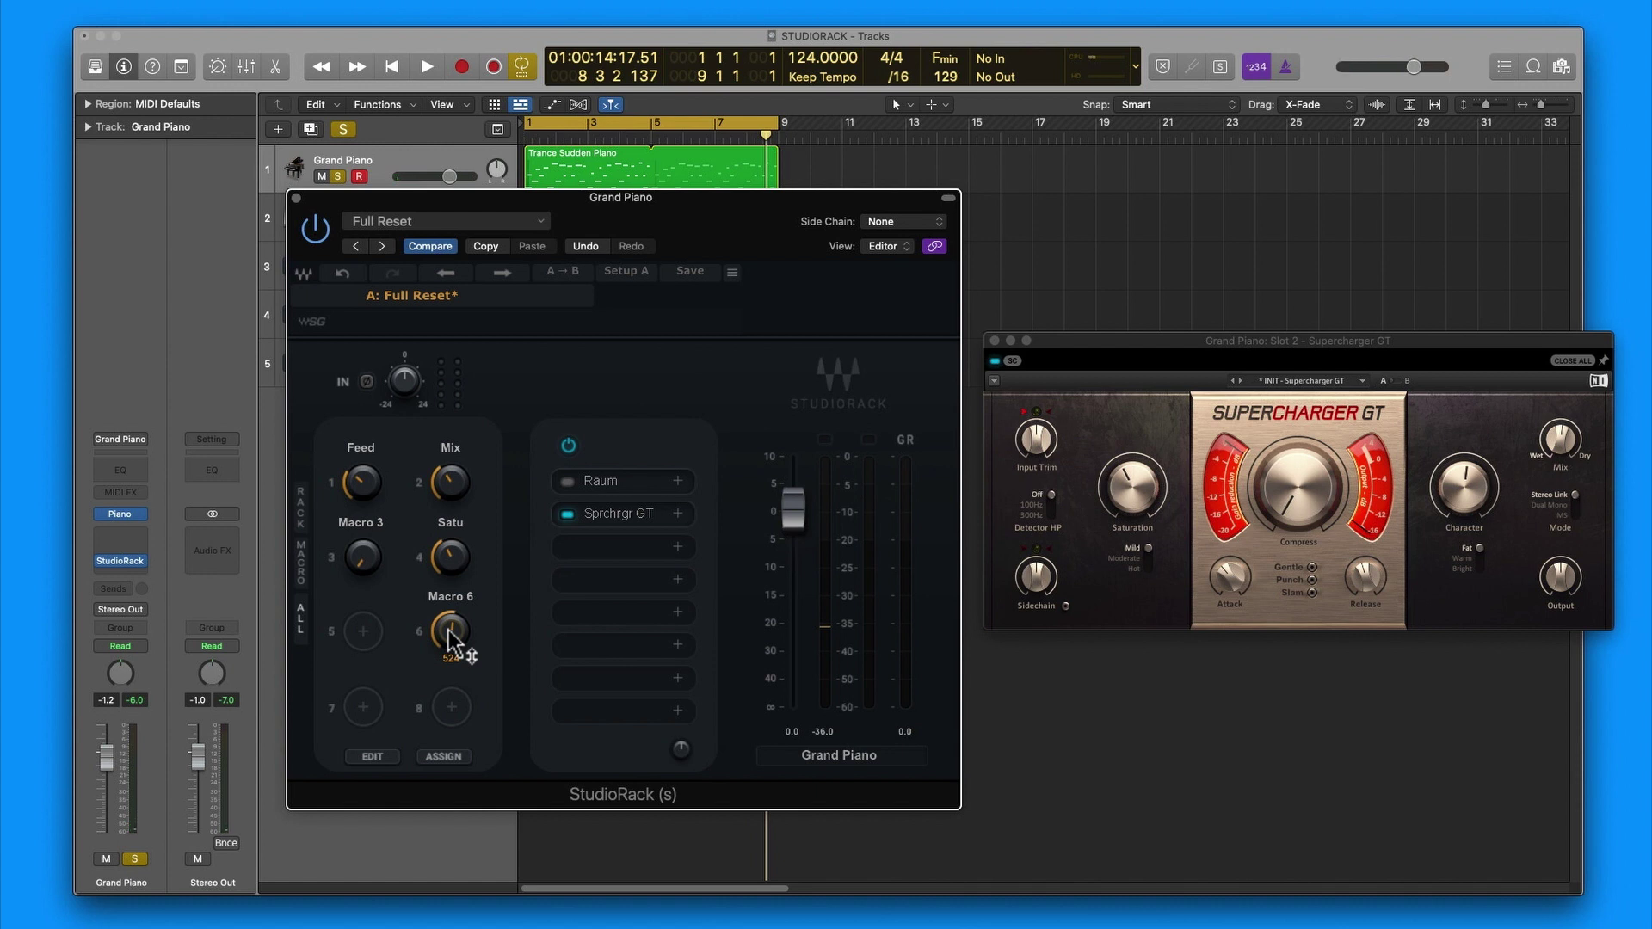
Step: Re-enable Raum in the rack and play the piano briefly through both plugins
click(567, 483)
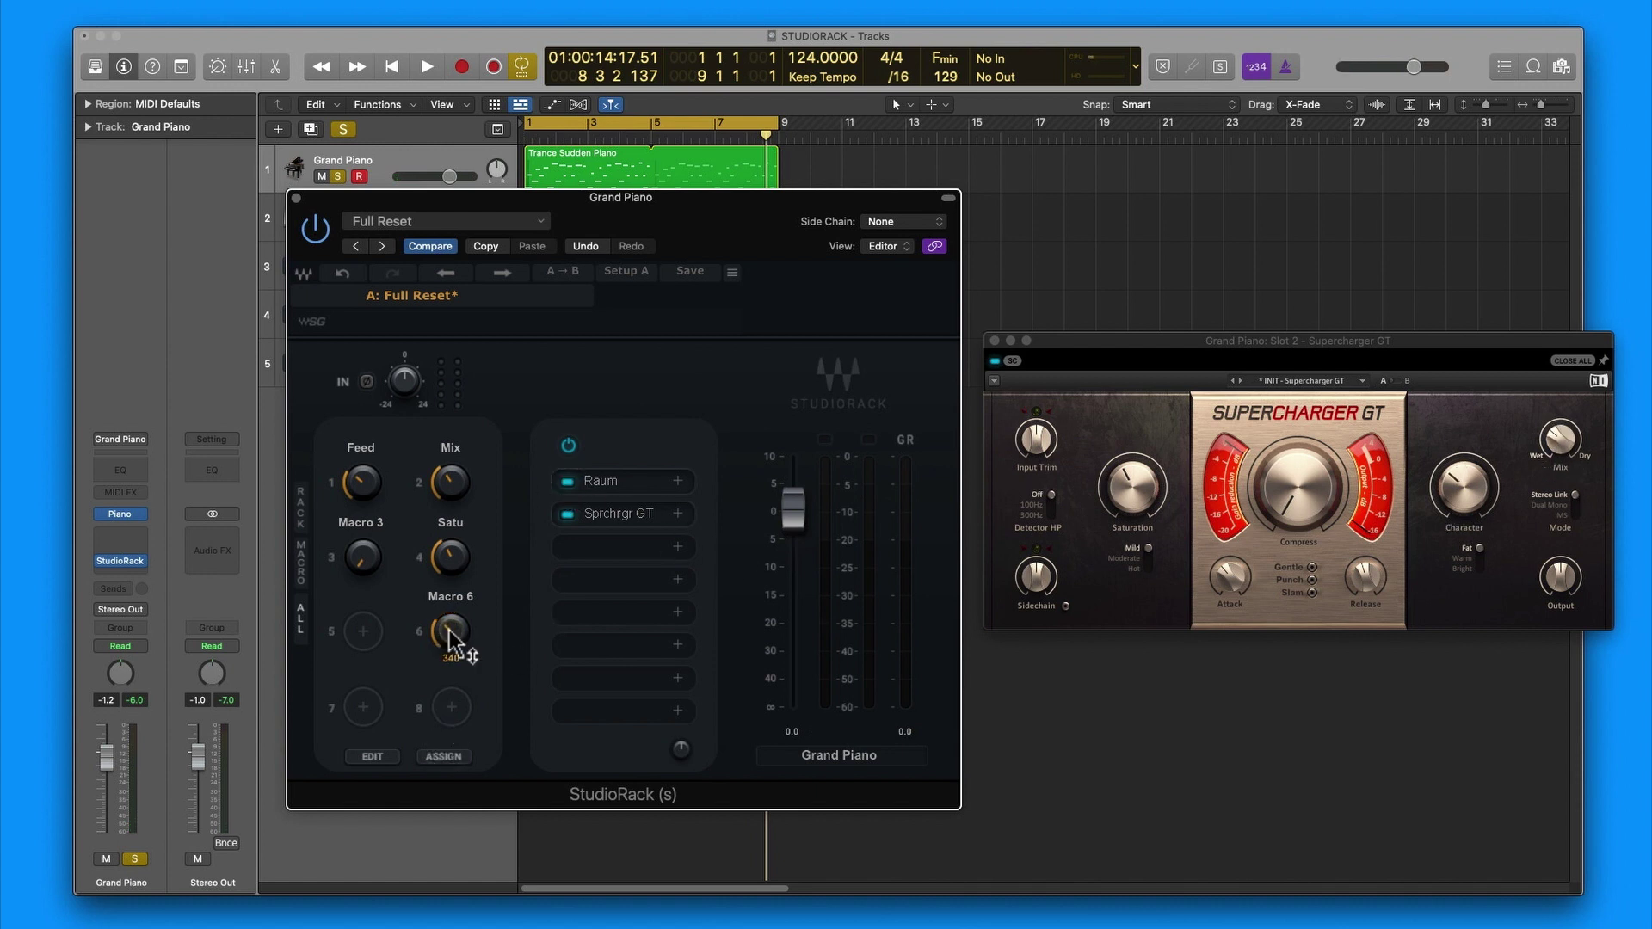
key(space)
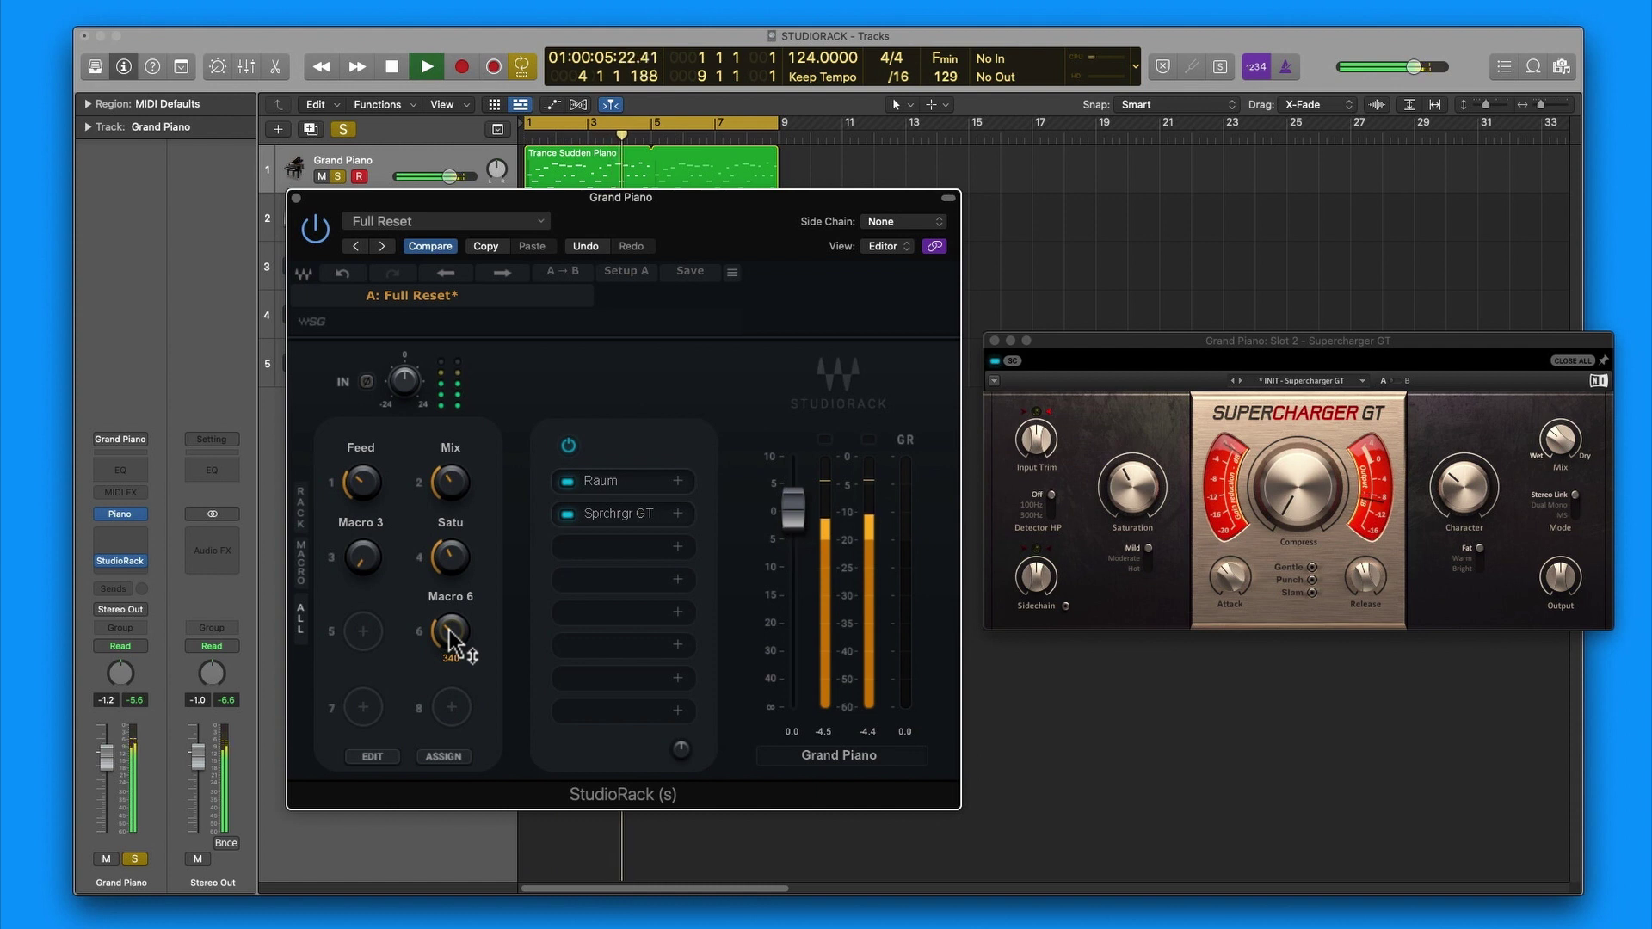
key(space)
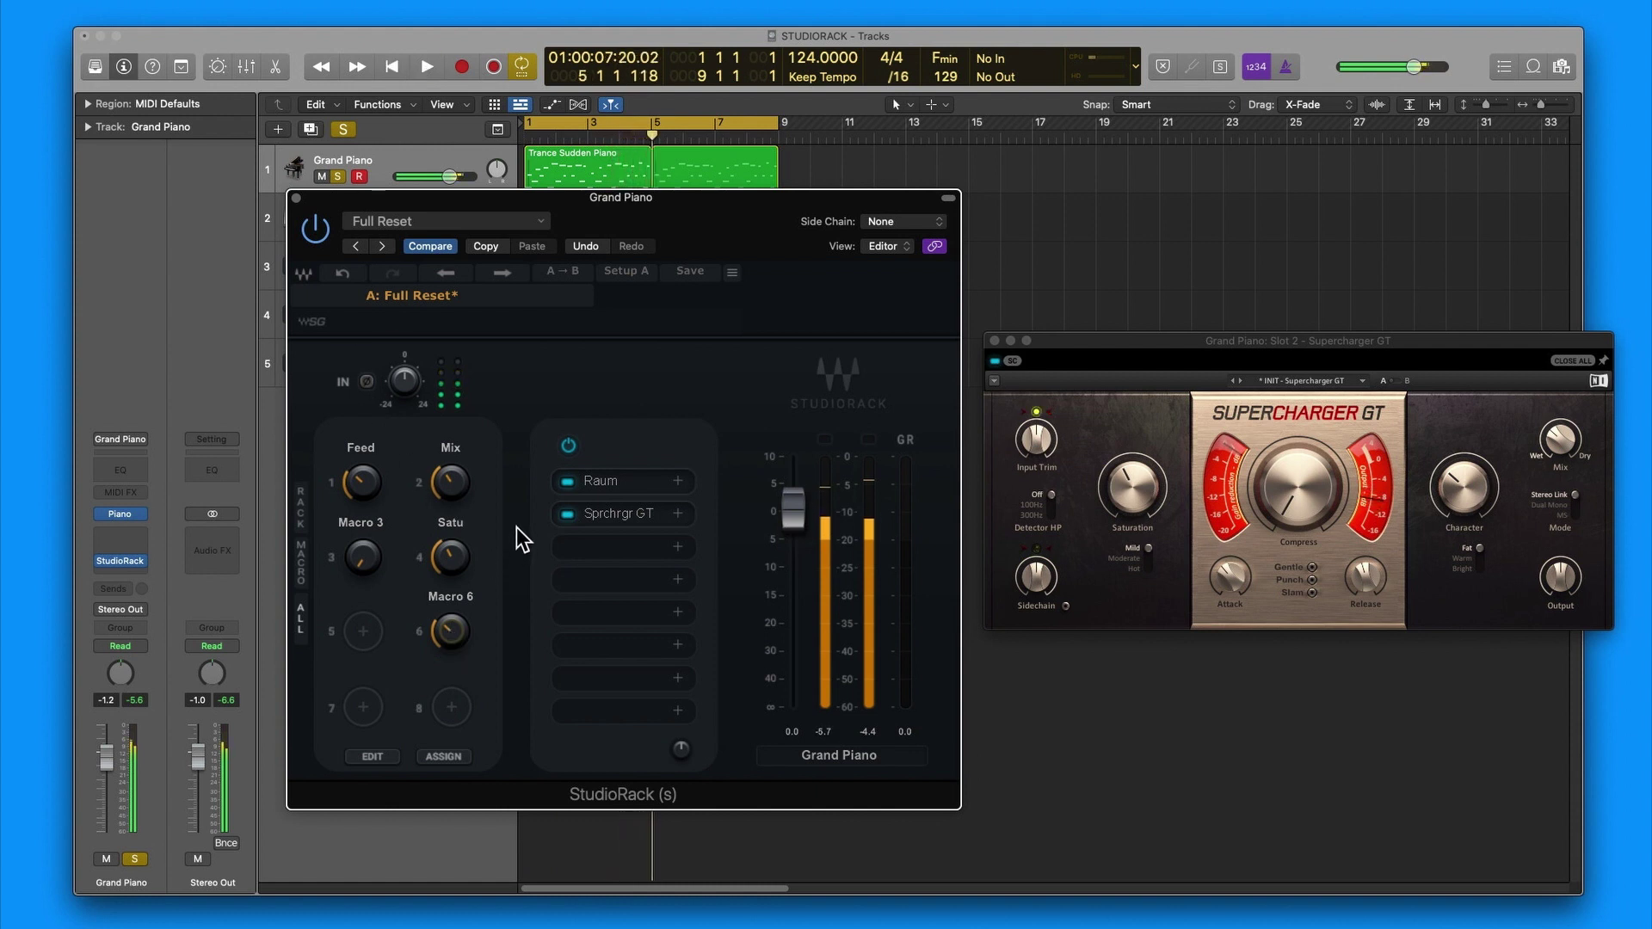
Step: Switch the plugin chain and the whole StudioRack plugin off and back on
click(567, 445)
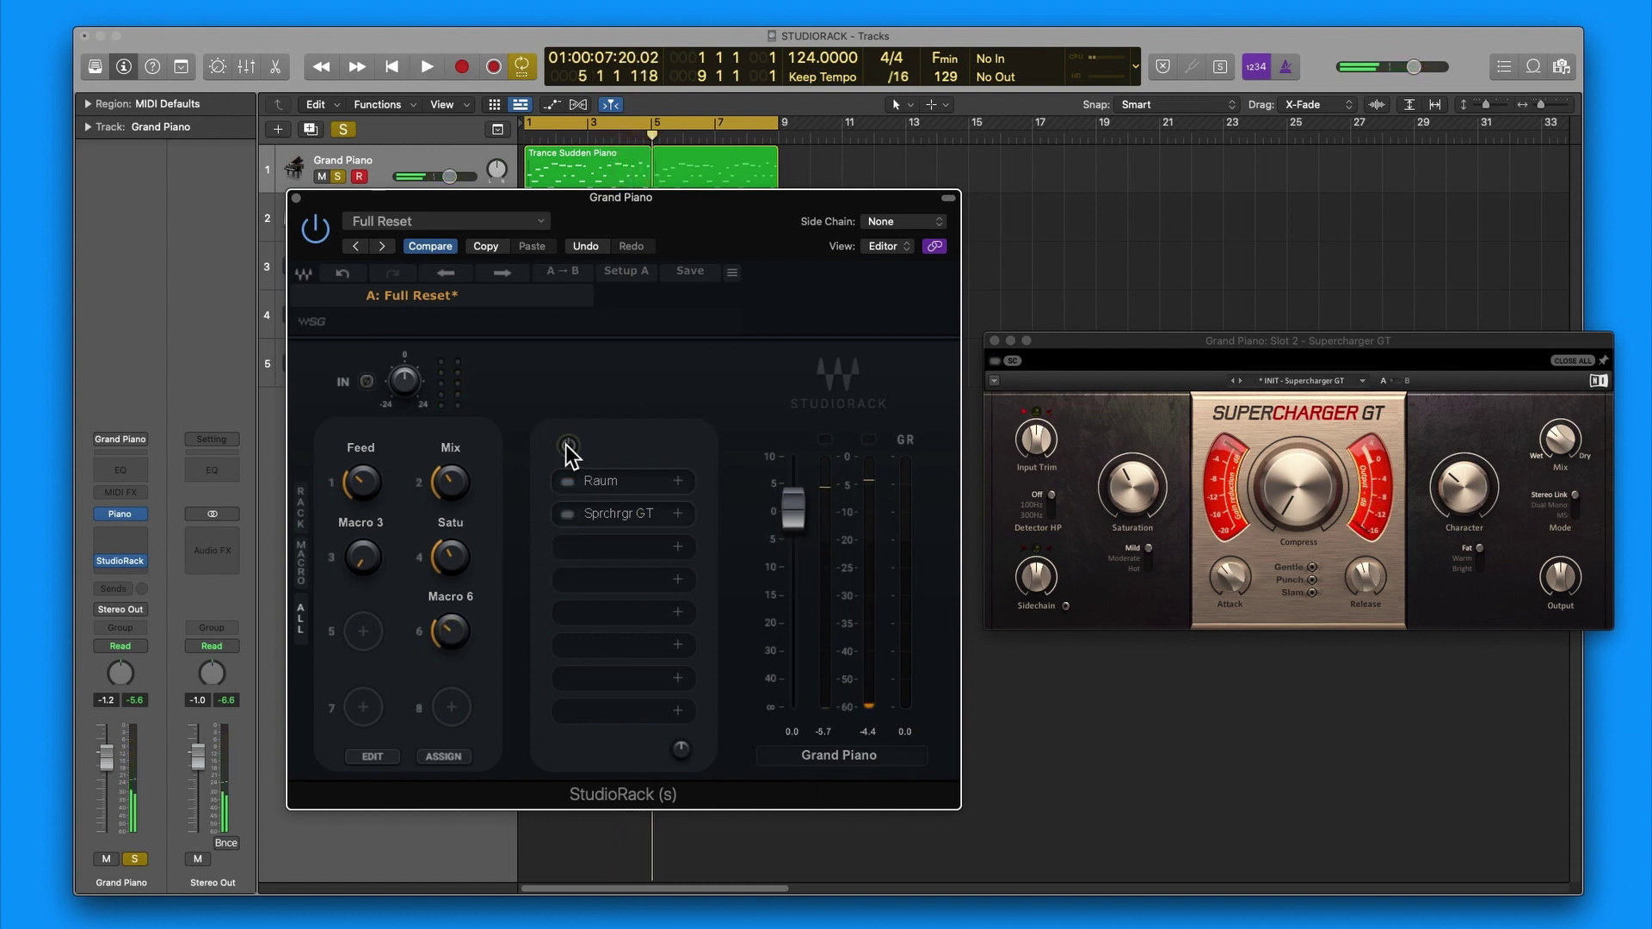
click(314, 231)
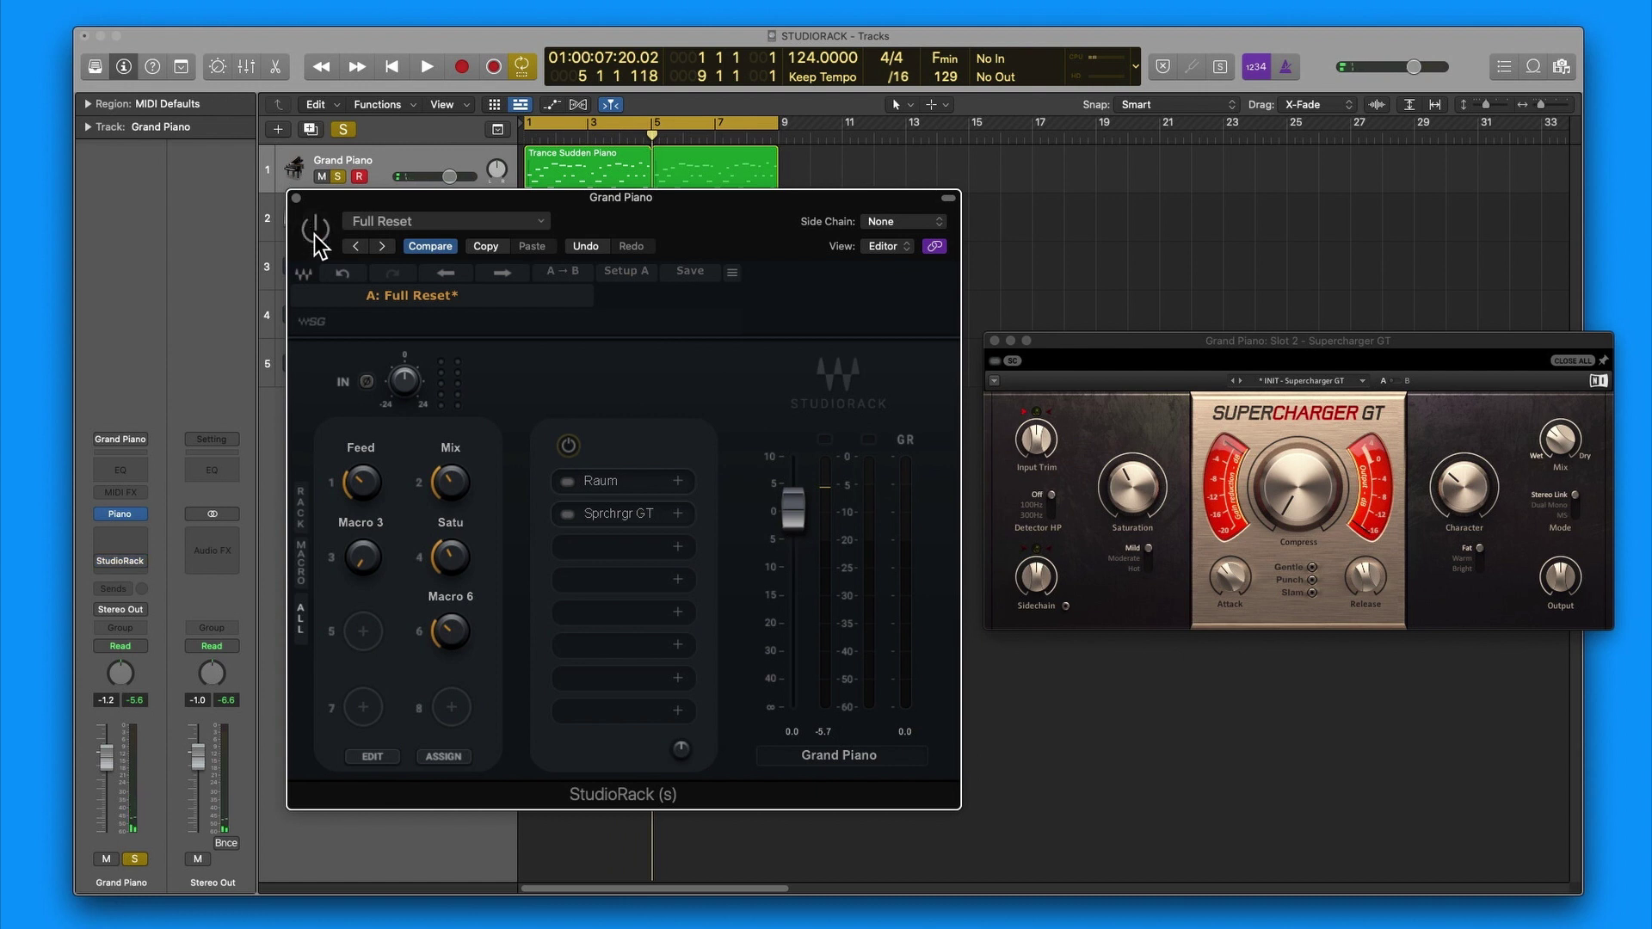
click(315, 234)
click(566, 449)
Step: Rename macro 6 as MIX
double_click(439, 598)
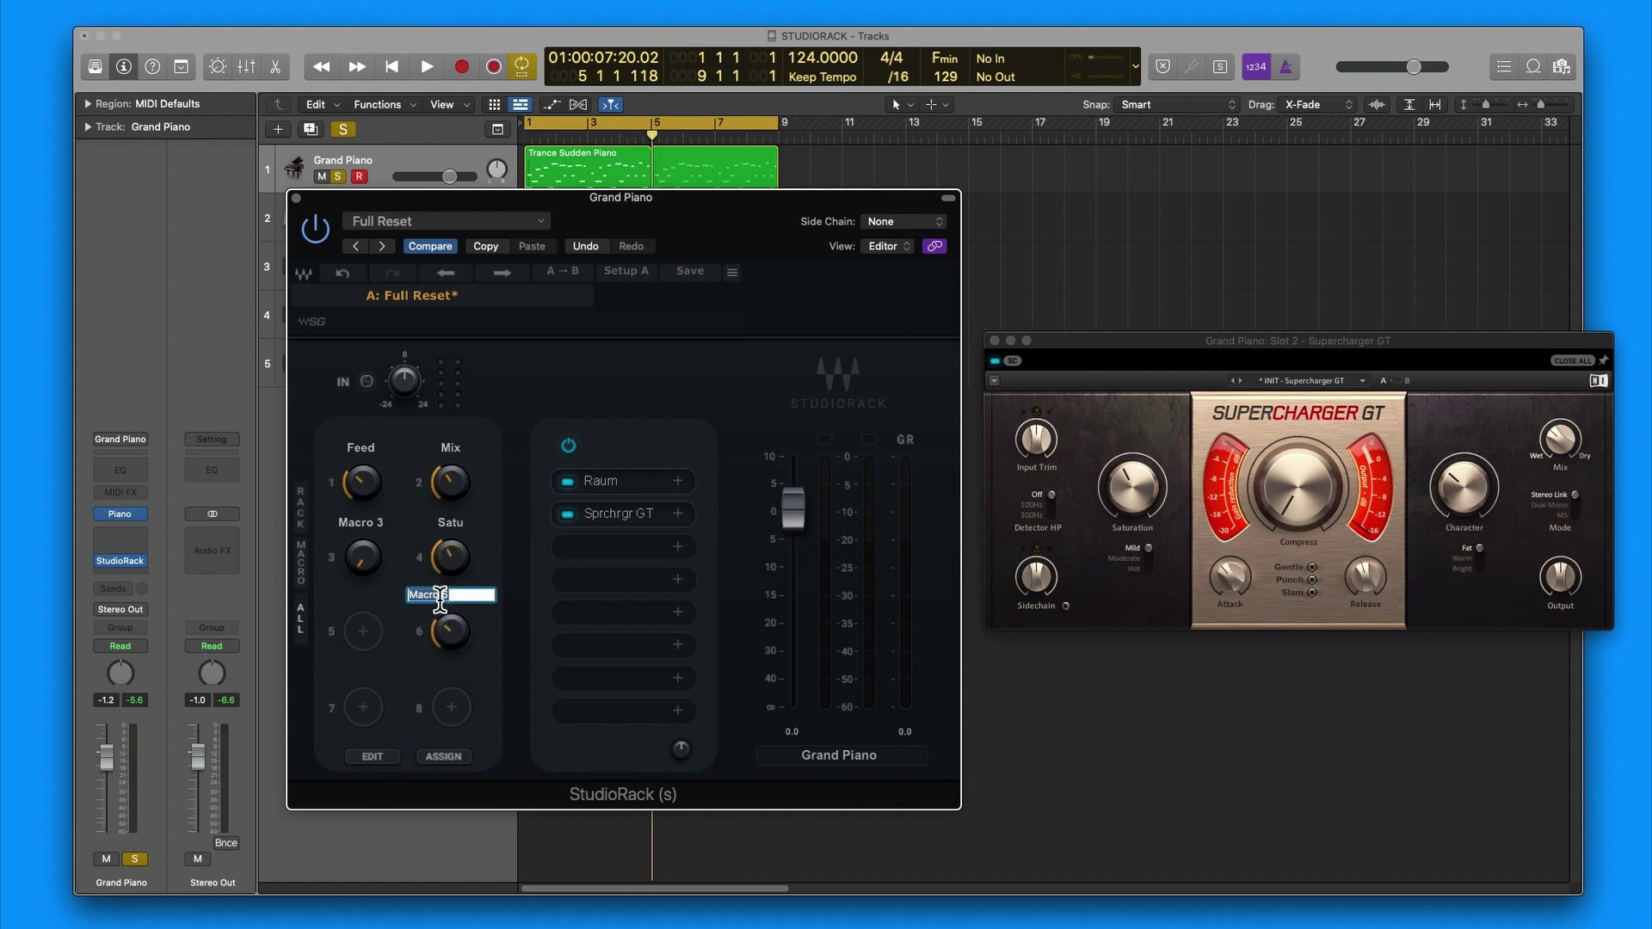
text(MIX)
key(Return)
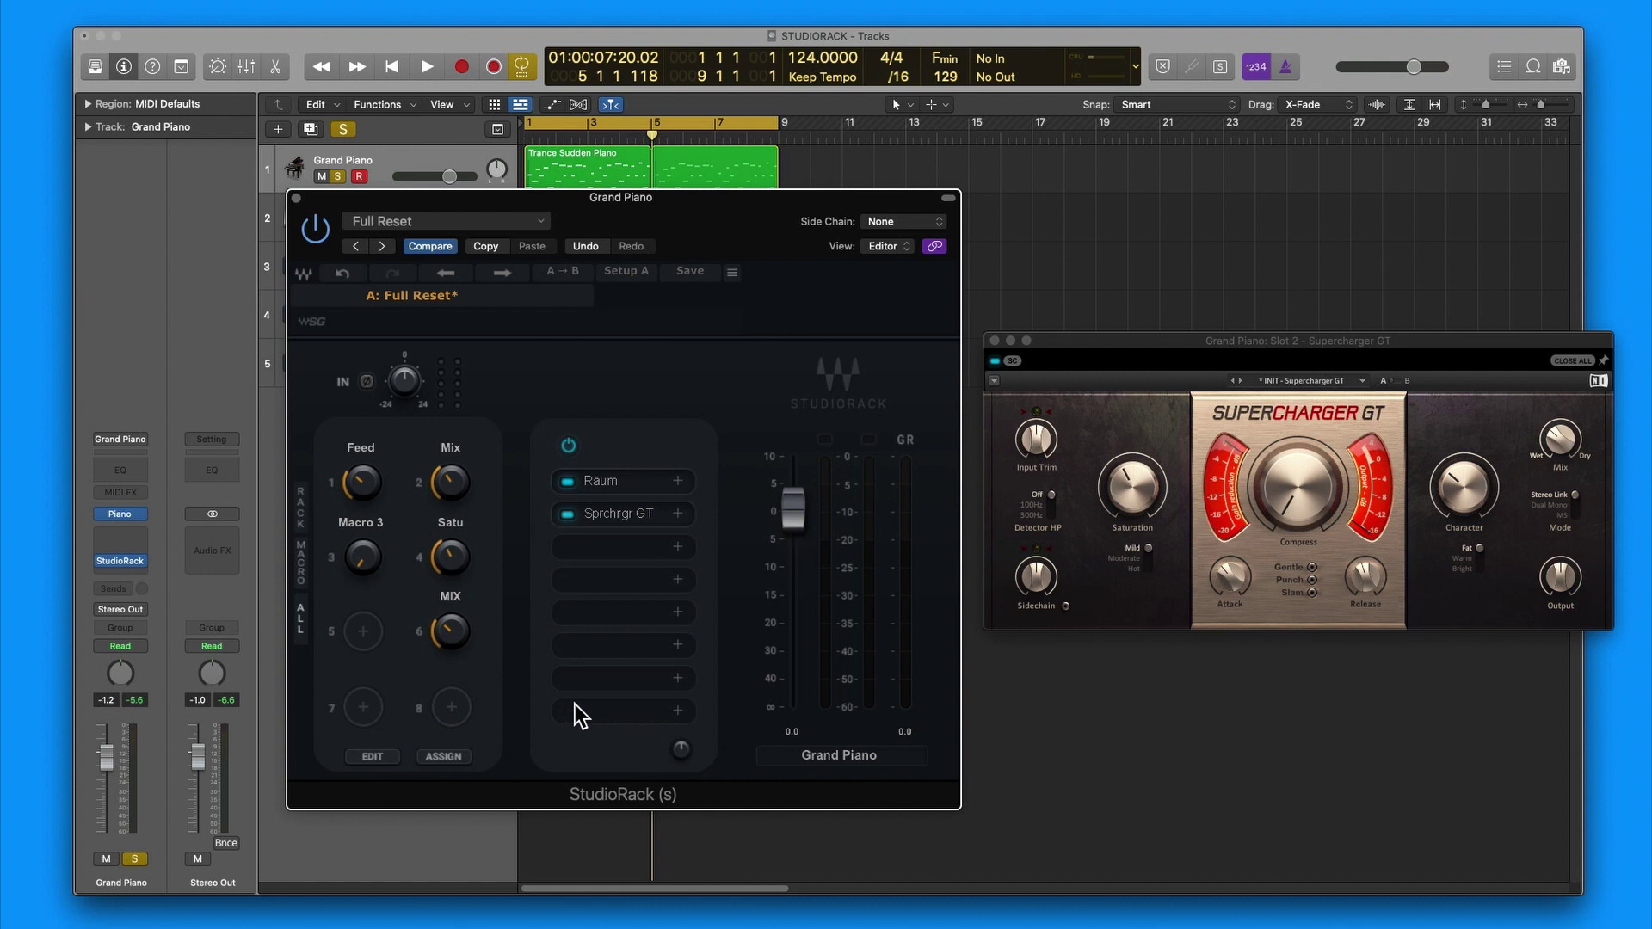
Step: Save the rack as a new preset named RAUM+SUPERGT in the StudioRack User Presets folder
click(694, 272)
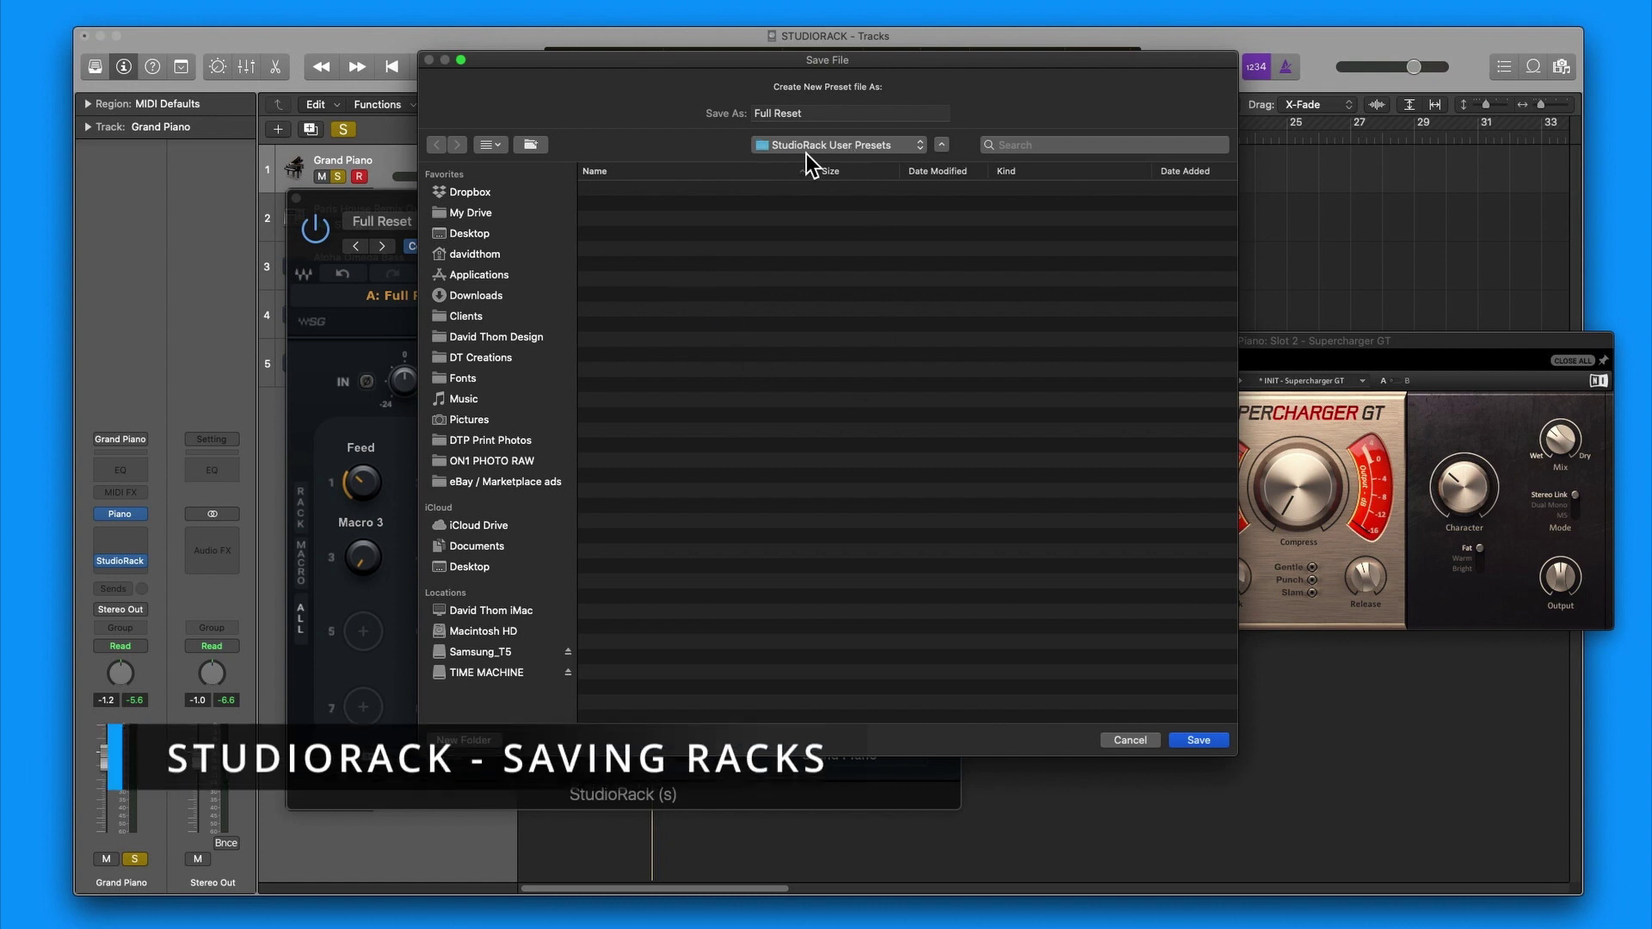
drag(725, 60, 725, 230)
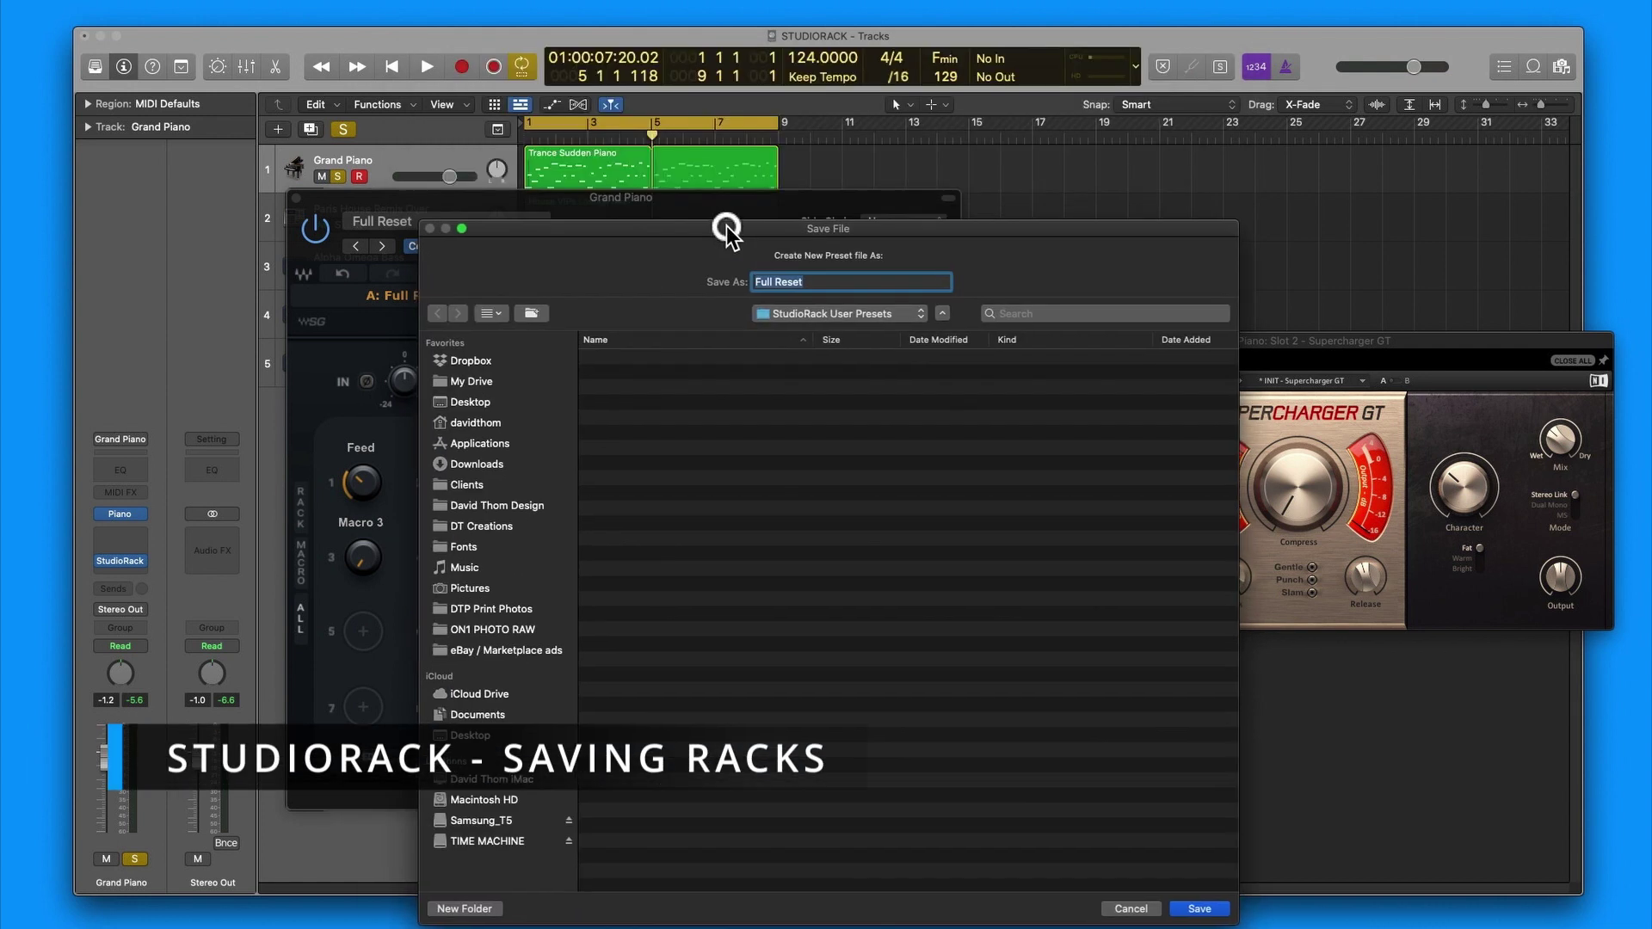
text(RAUM)
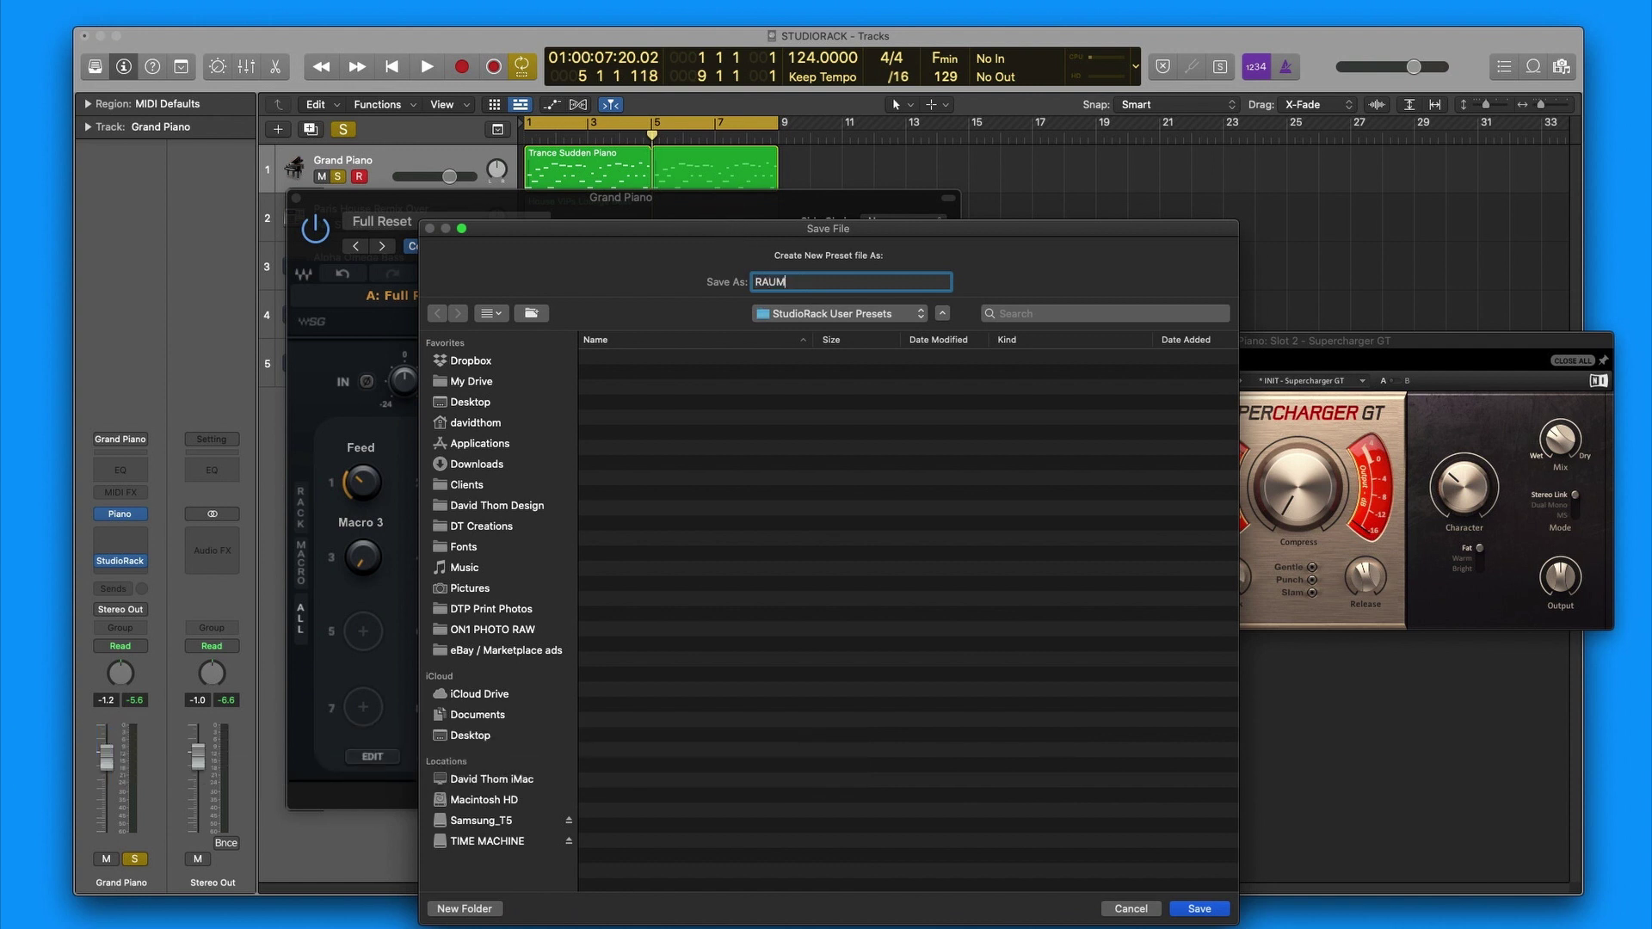
text(+SUPERGT)
key(Return)
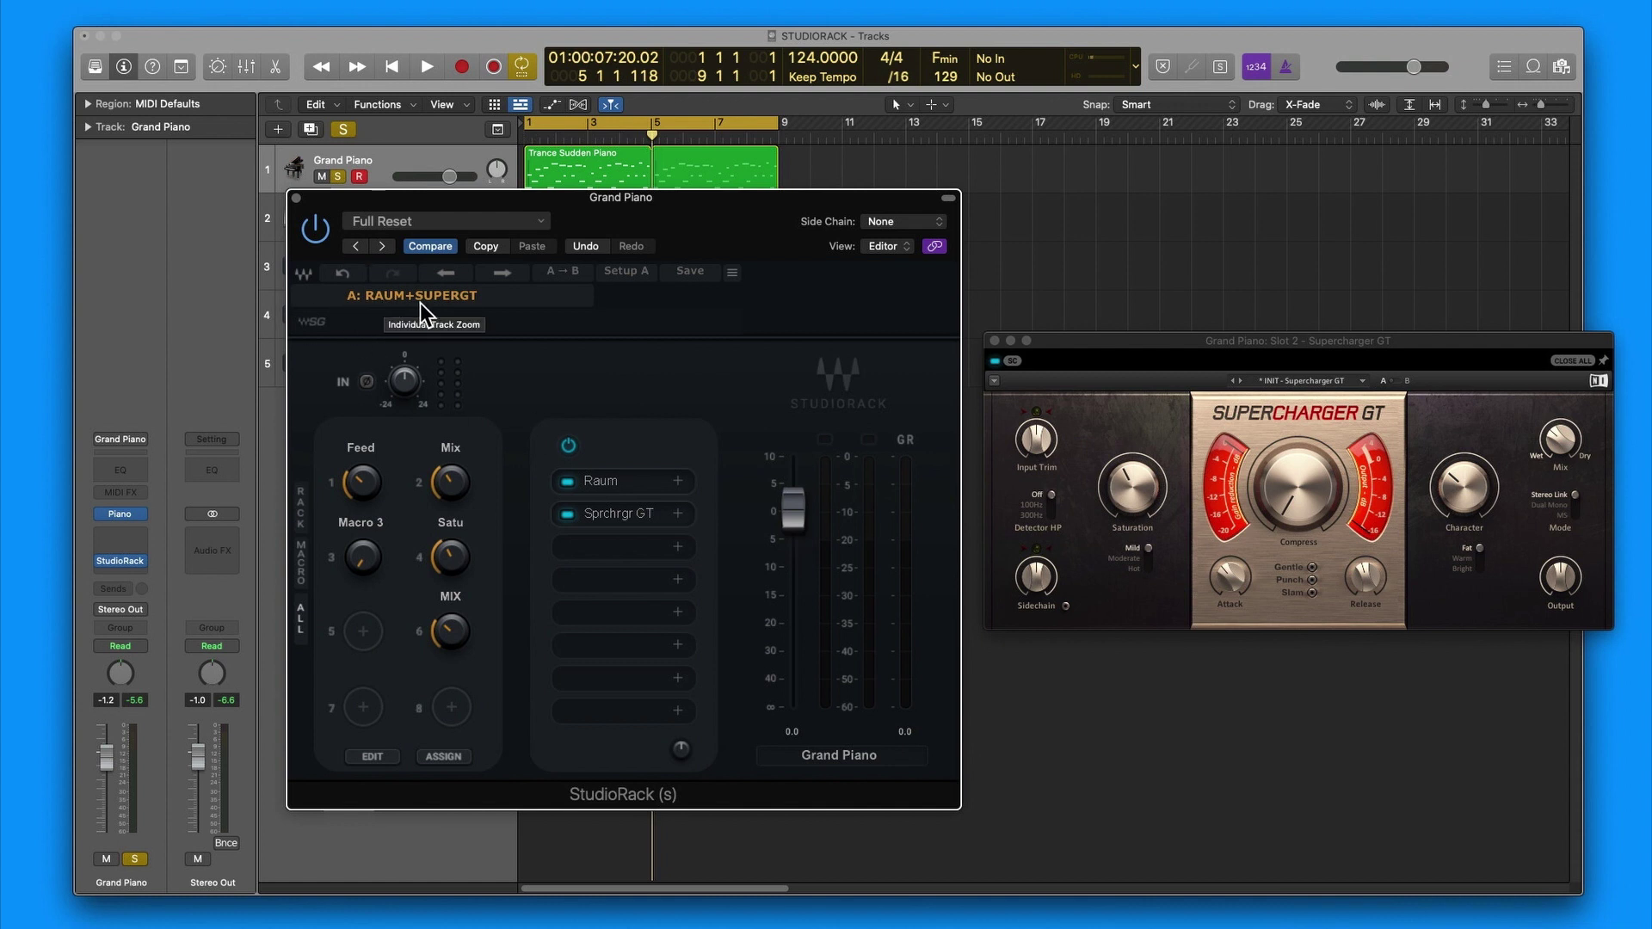
Step: Rearrange the StudioRack and Supercharger GT windows so both fit side by side on screen
drag(777, 213, 719, 251)
drag(1143, 347, 1116, 347)
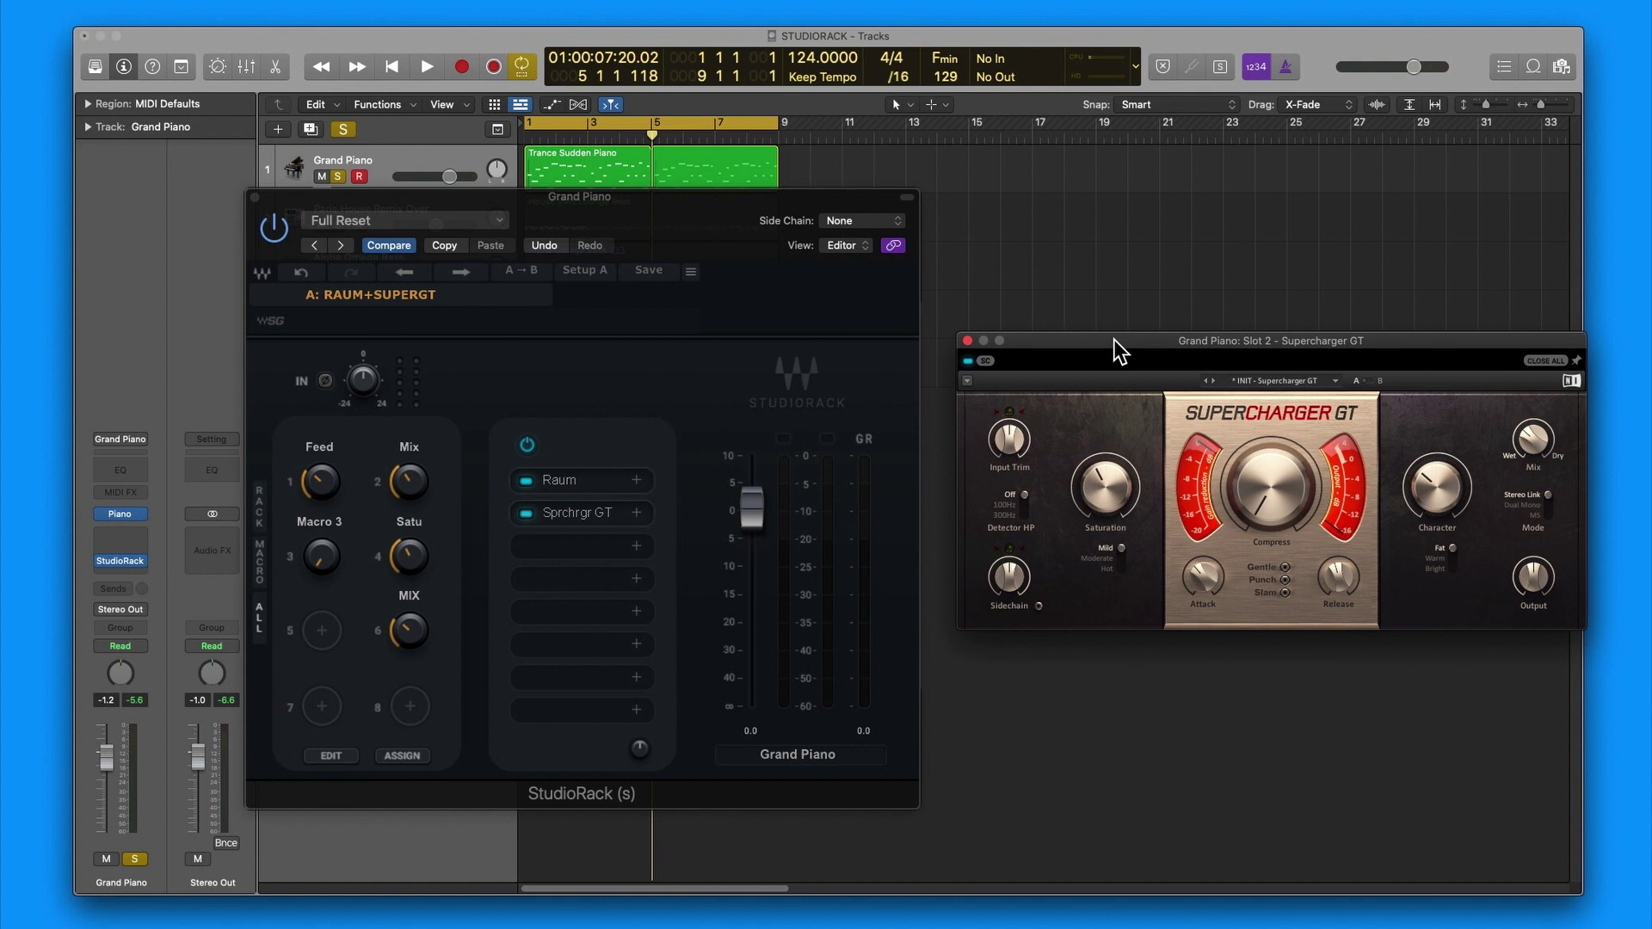
drag(361, 203, 364, 200)
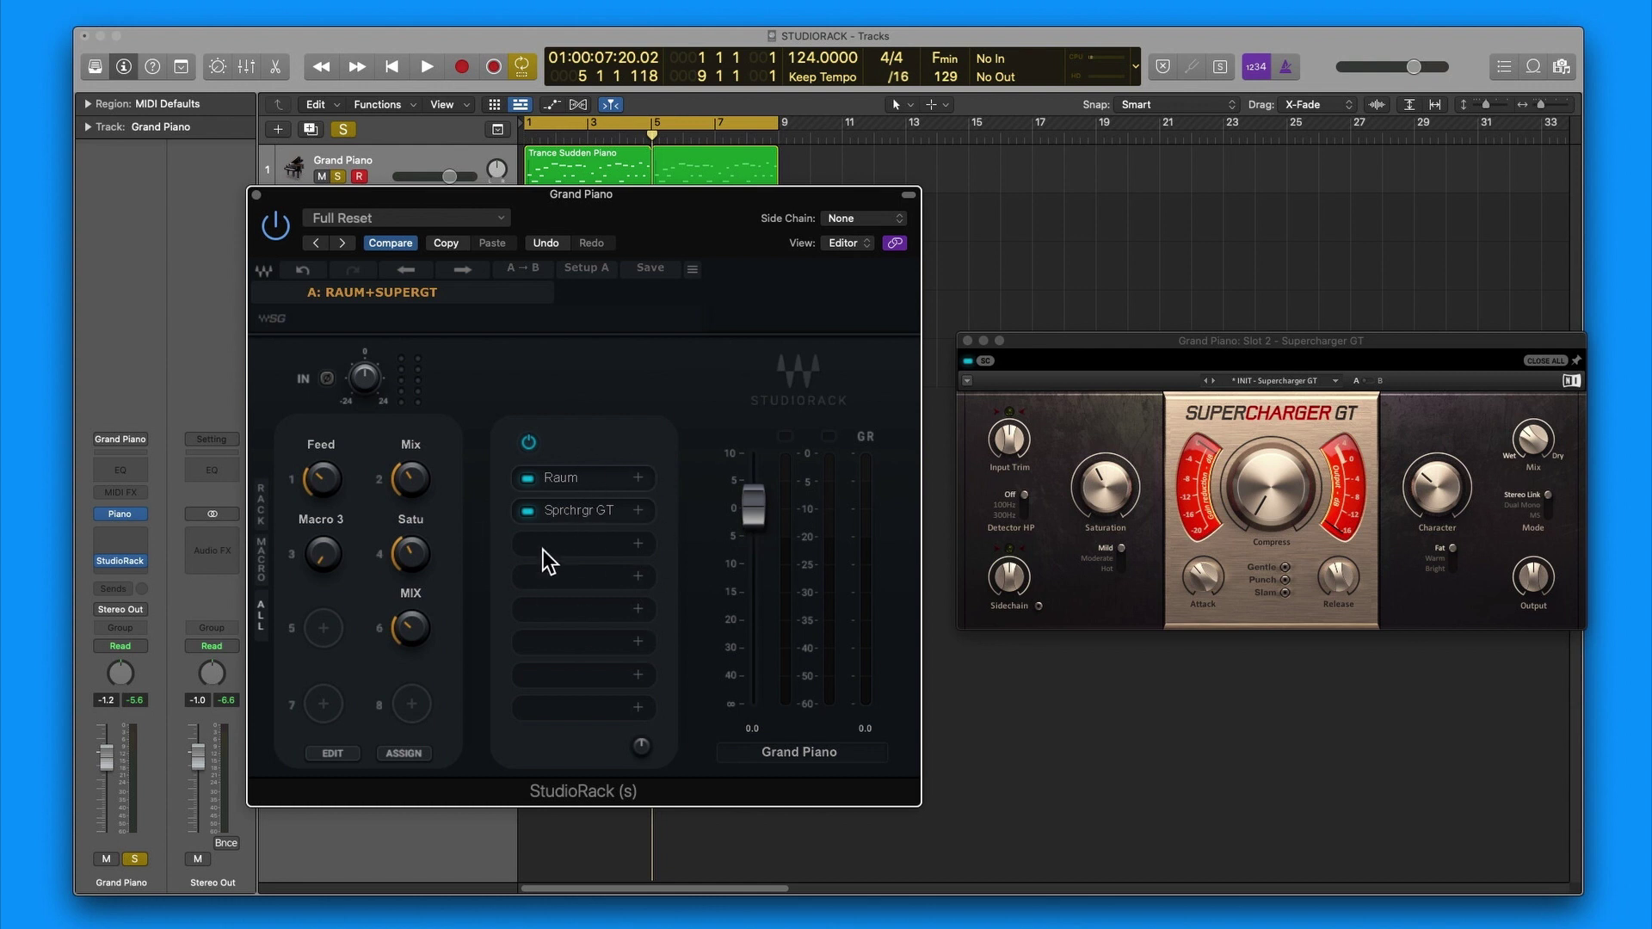
Step: Open Raum beside the rack, load its Morph FX preset and audition it with a short playback
click(557, 479)
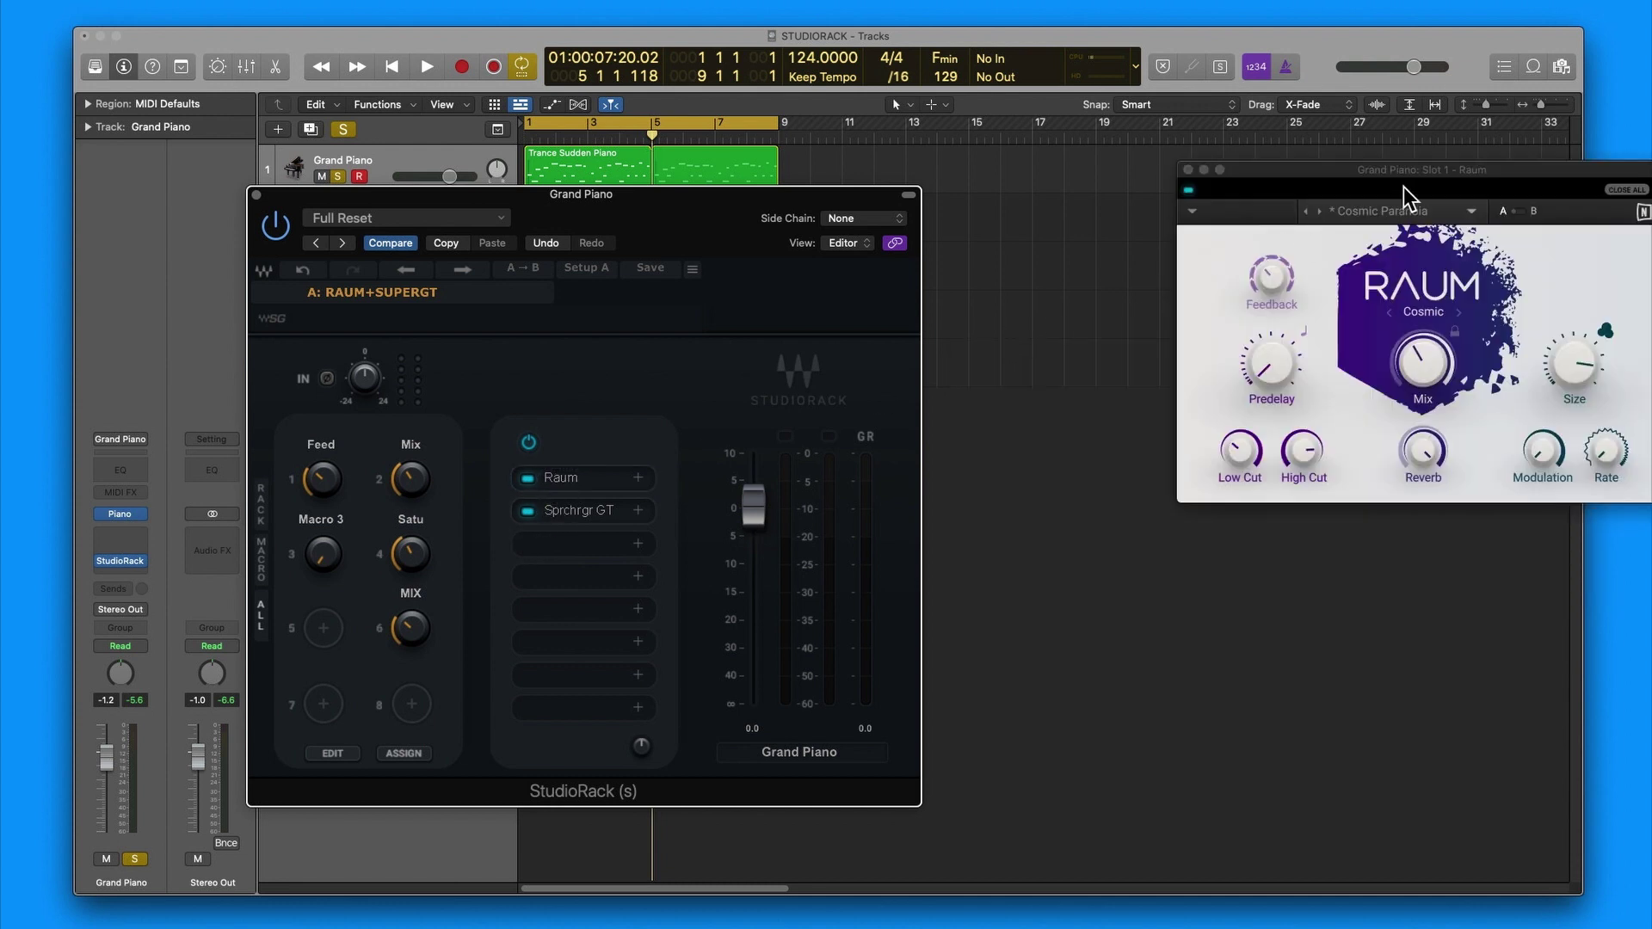
drag(1498, 171, 1259, 311)
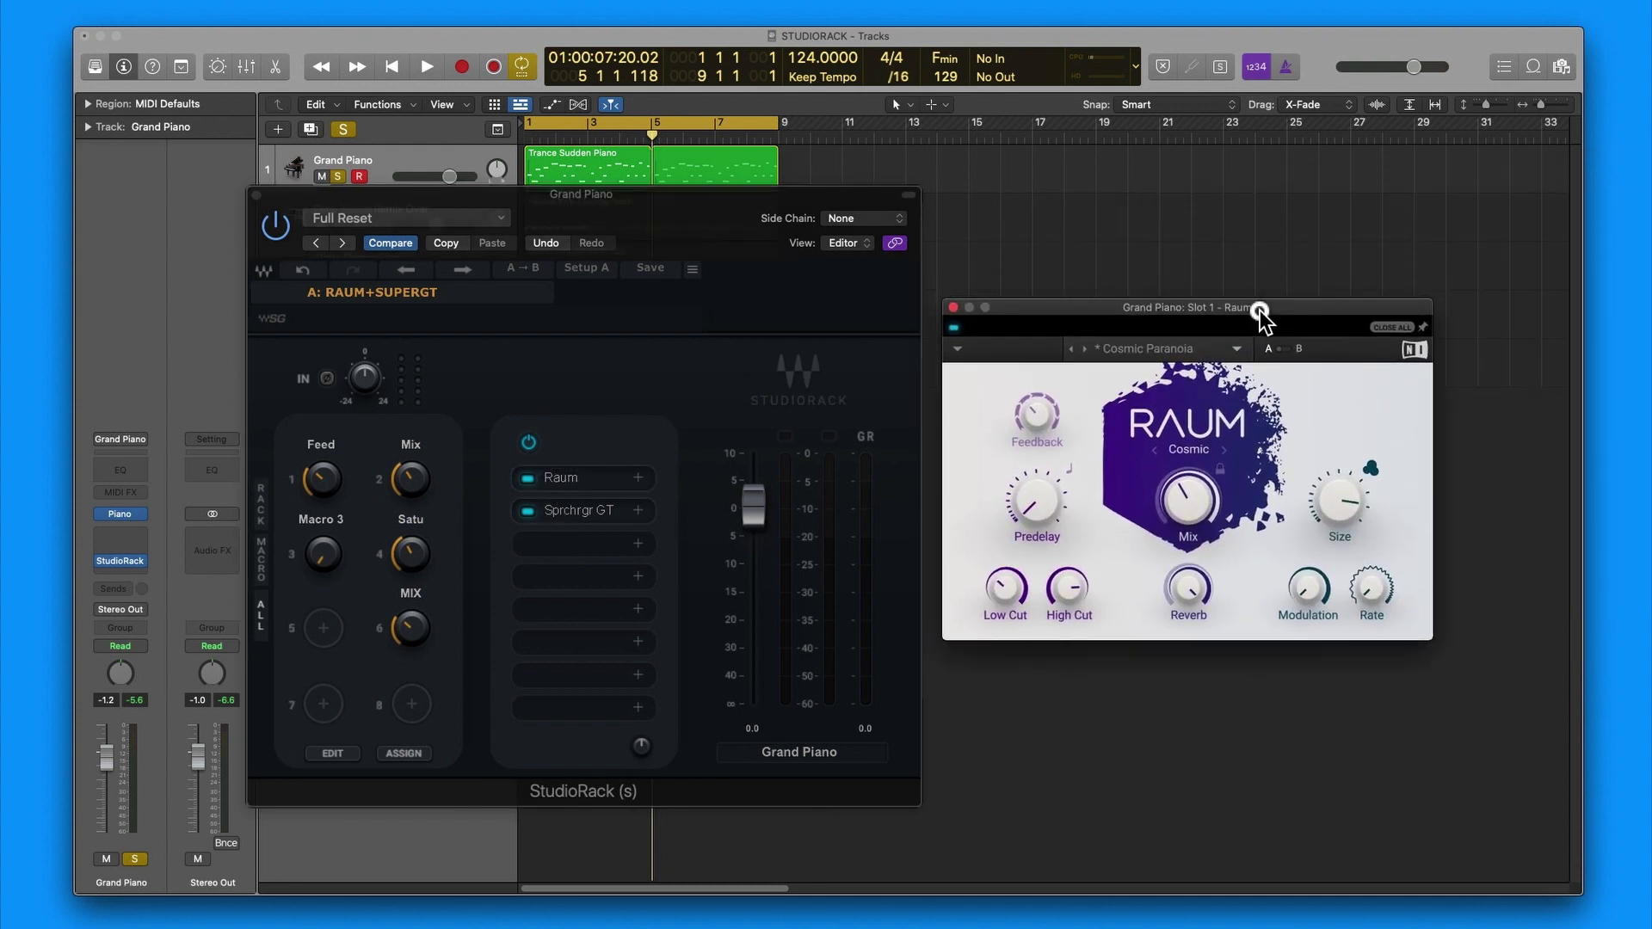
click(1237, 349)
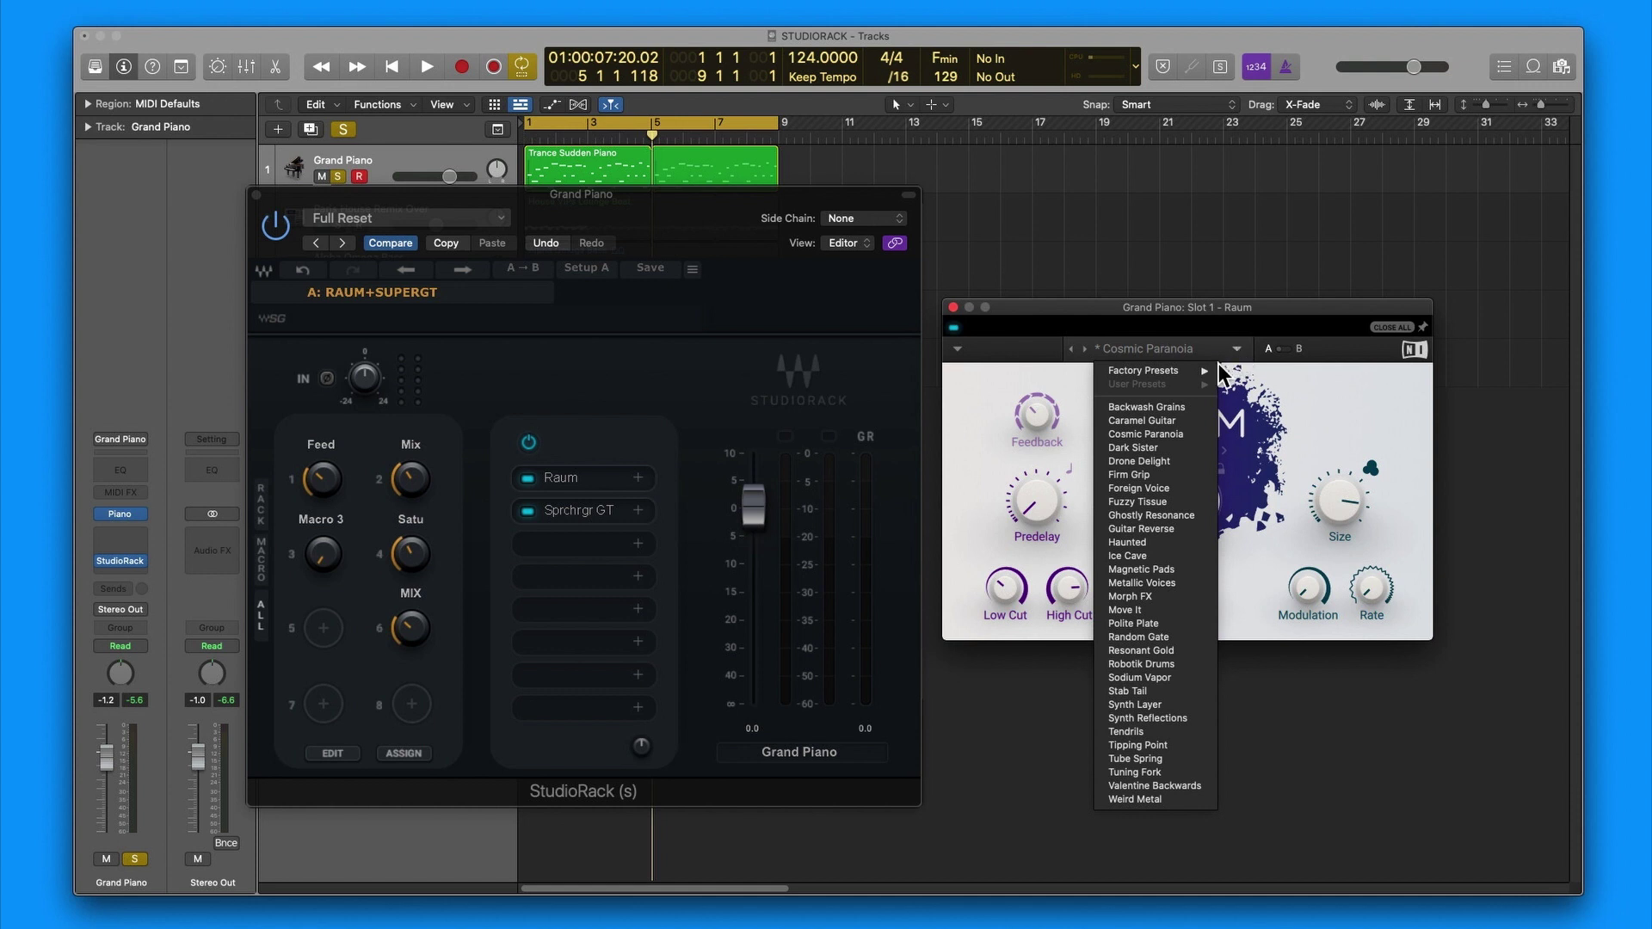
click(1149, 599)
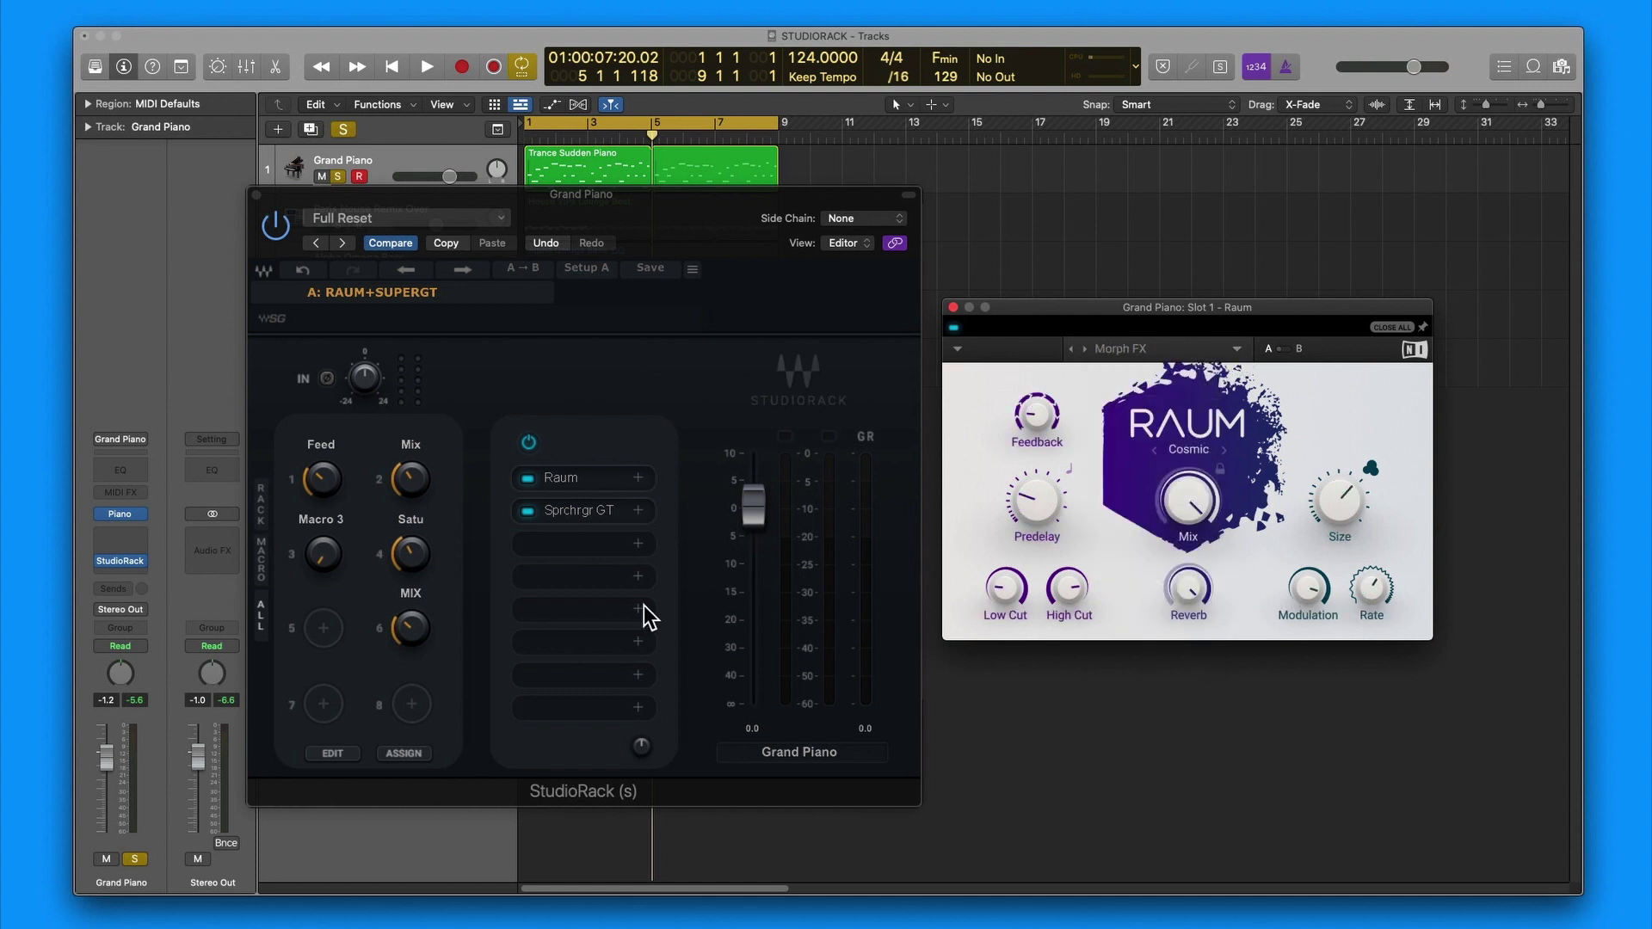
key(space)
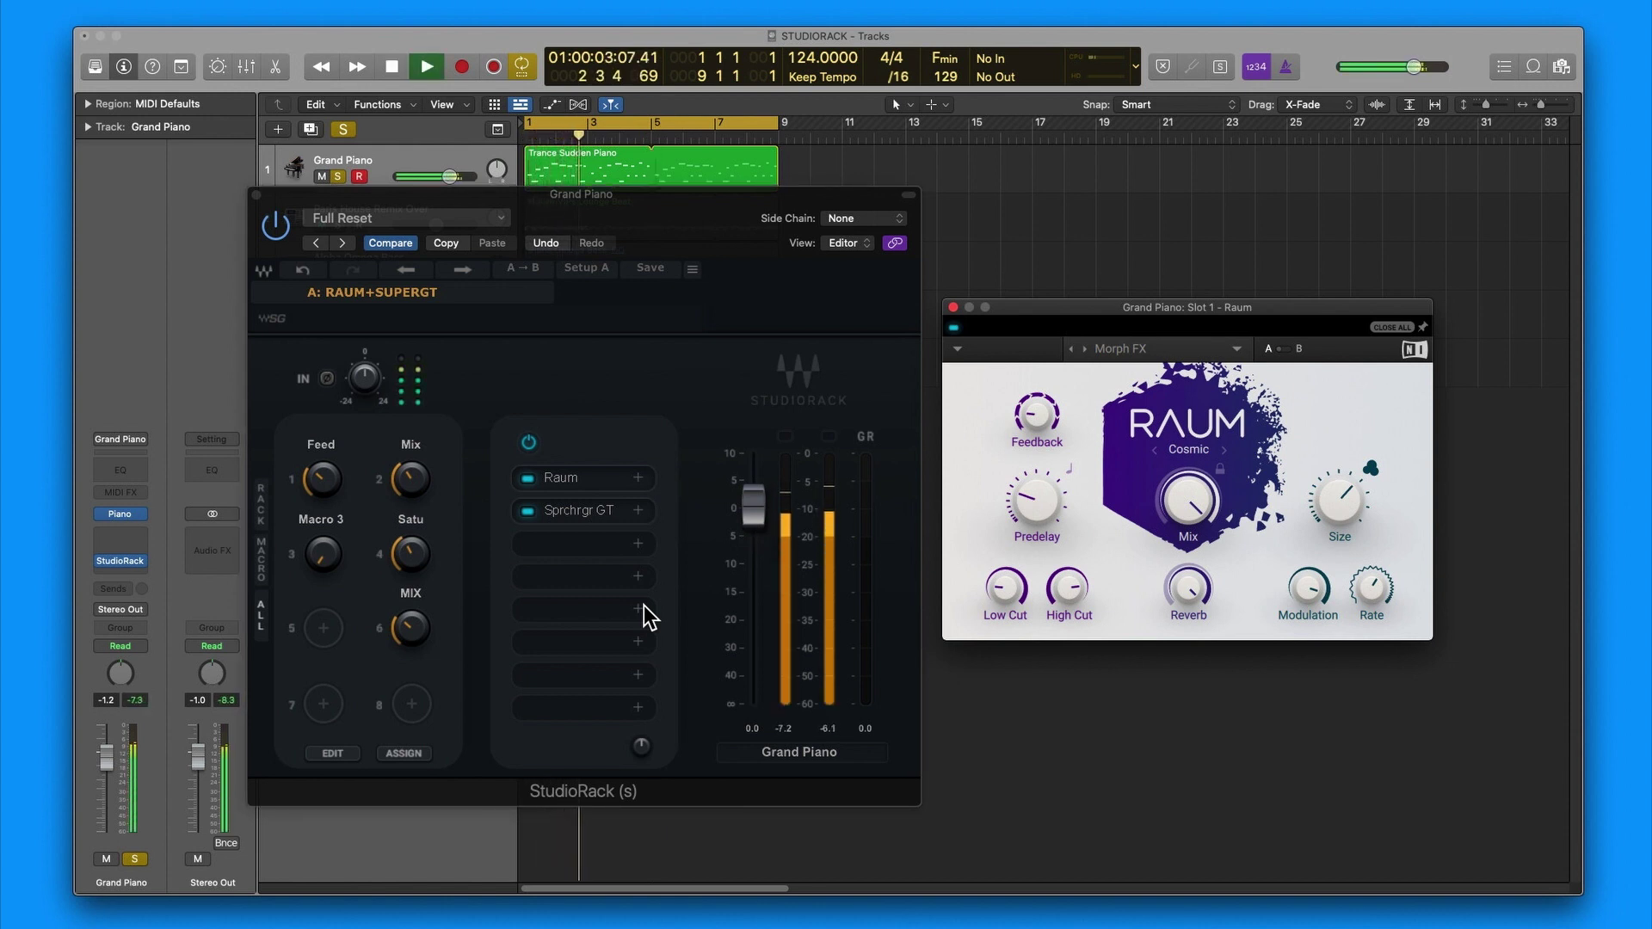
key(space)
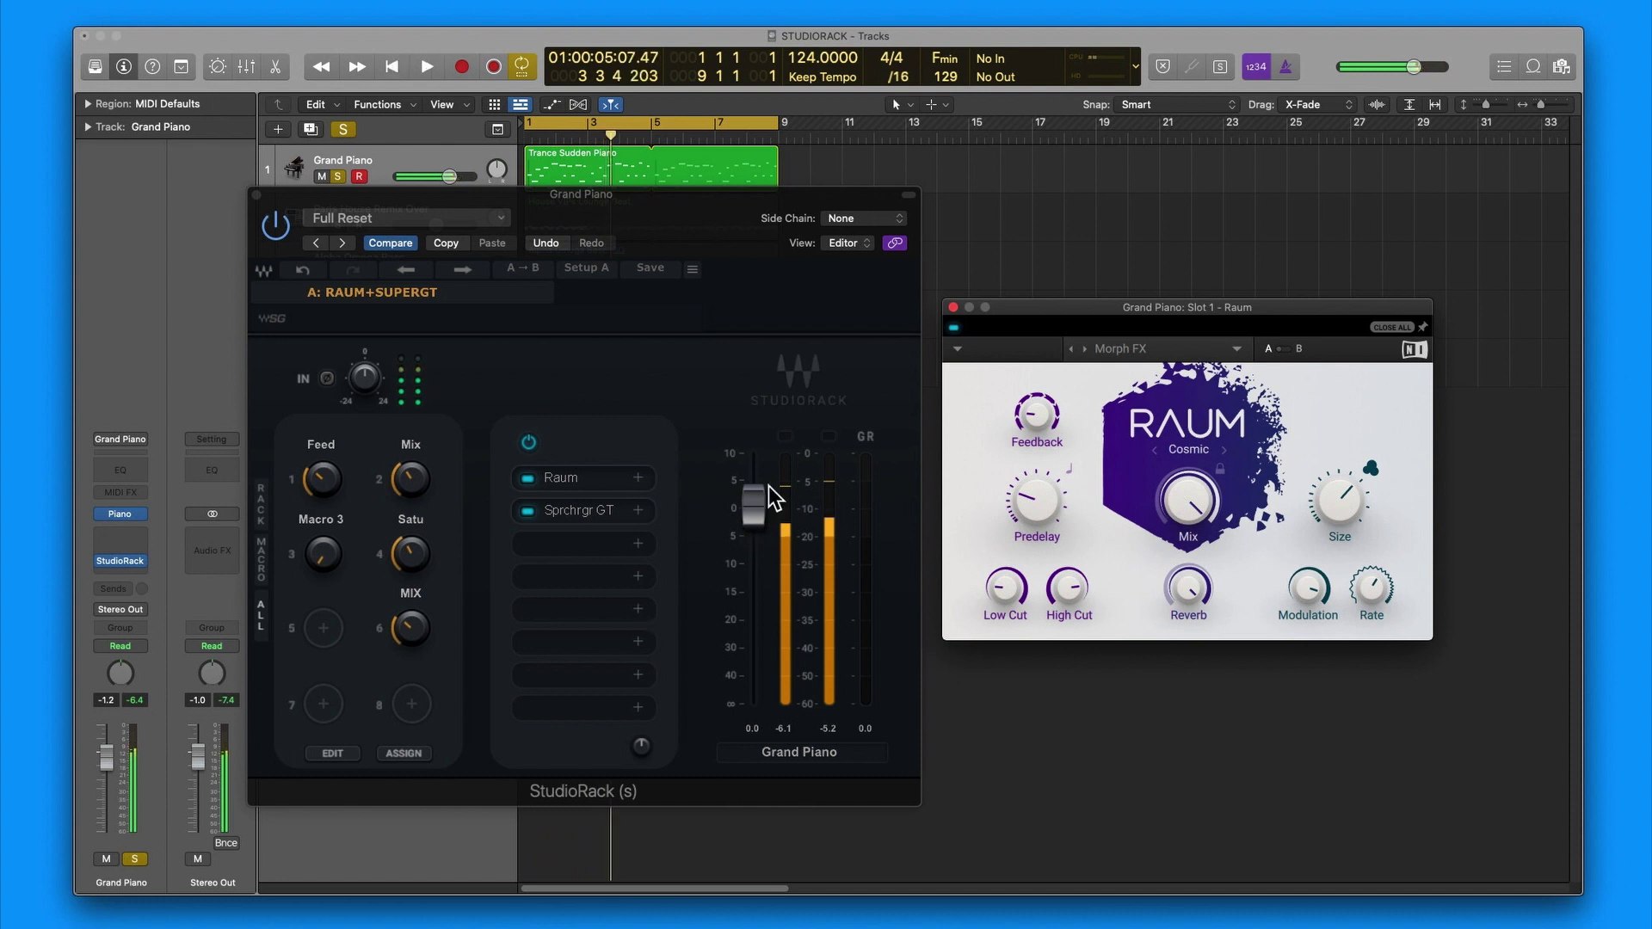
Step: Load Raum's Canyon Piano preset from the Large factory category and start playback
click(1236, 348)
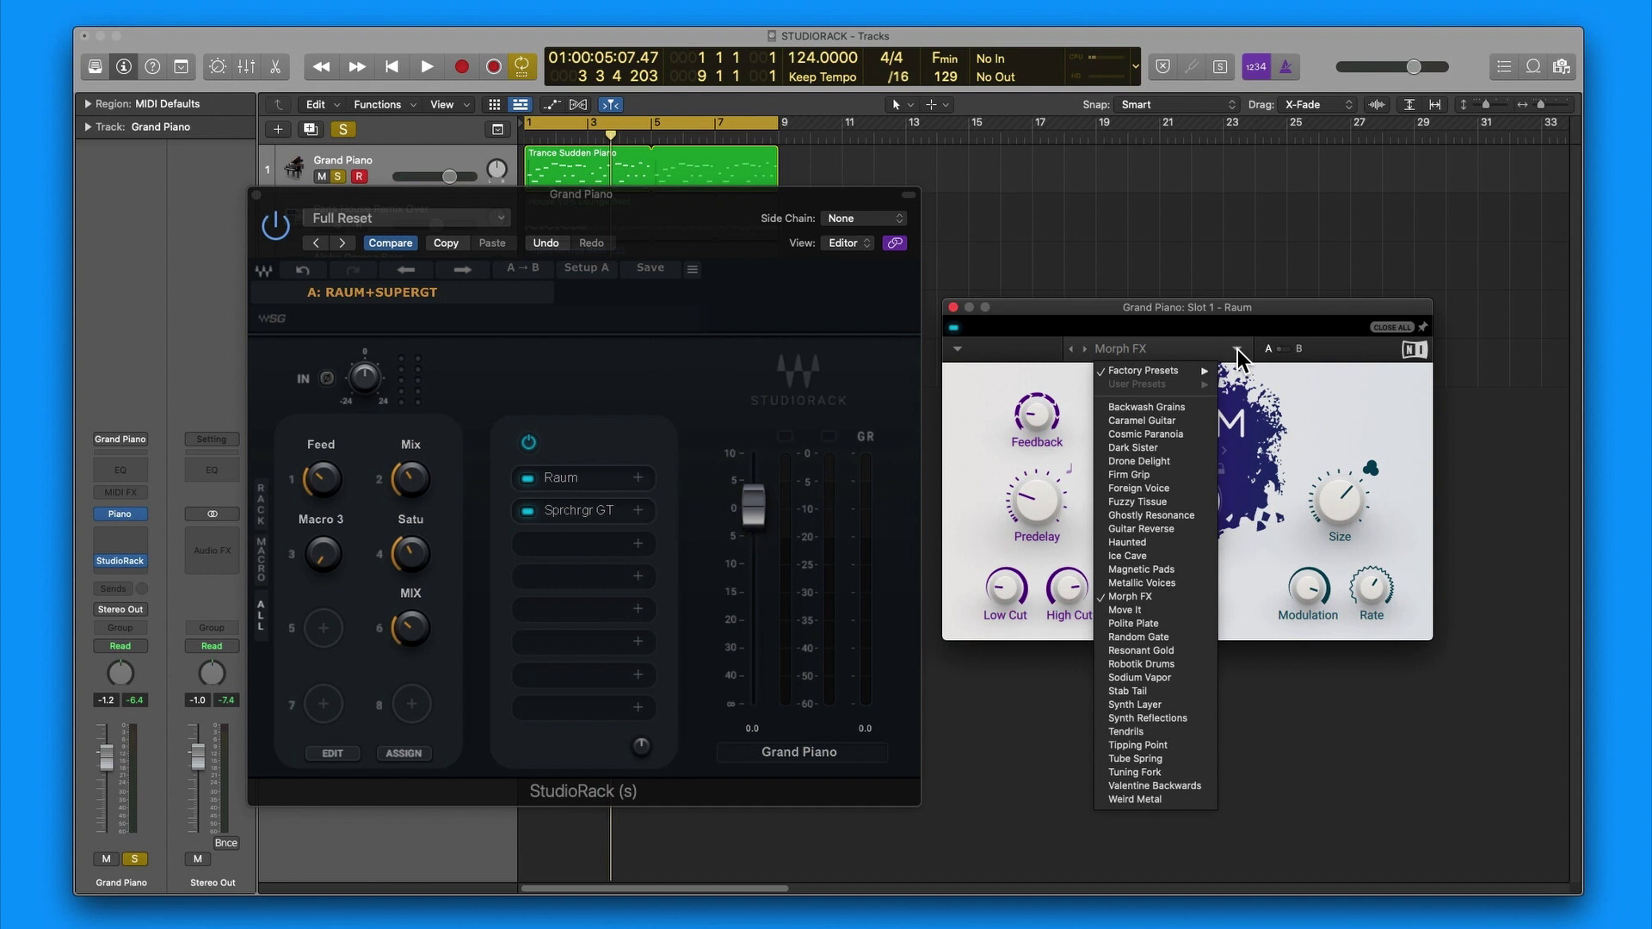
mouse_move(1172, 364)
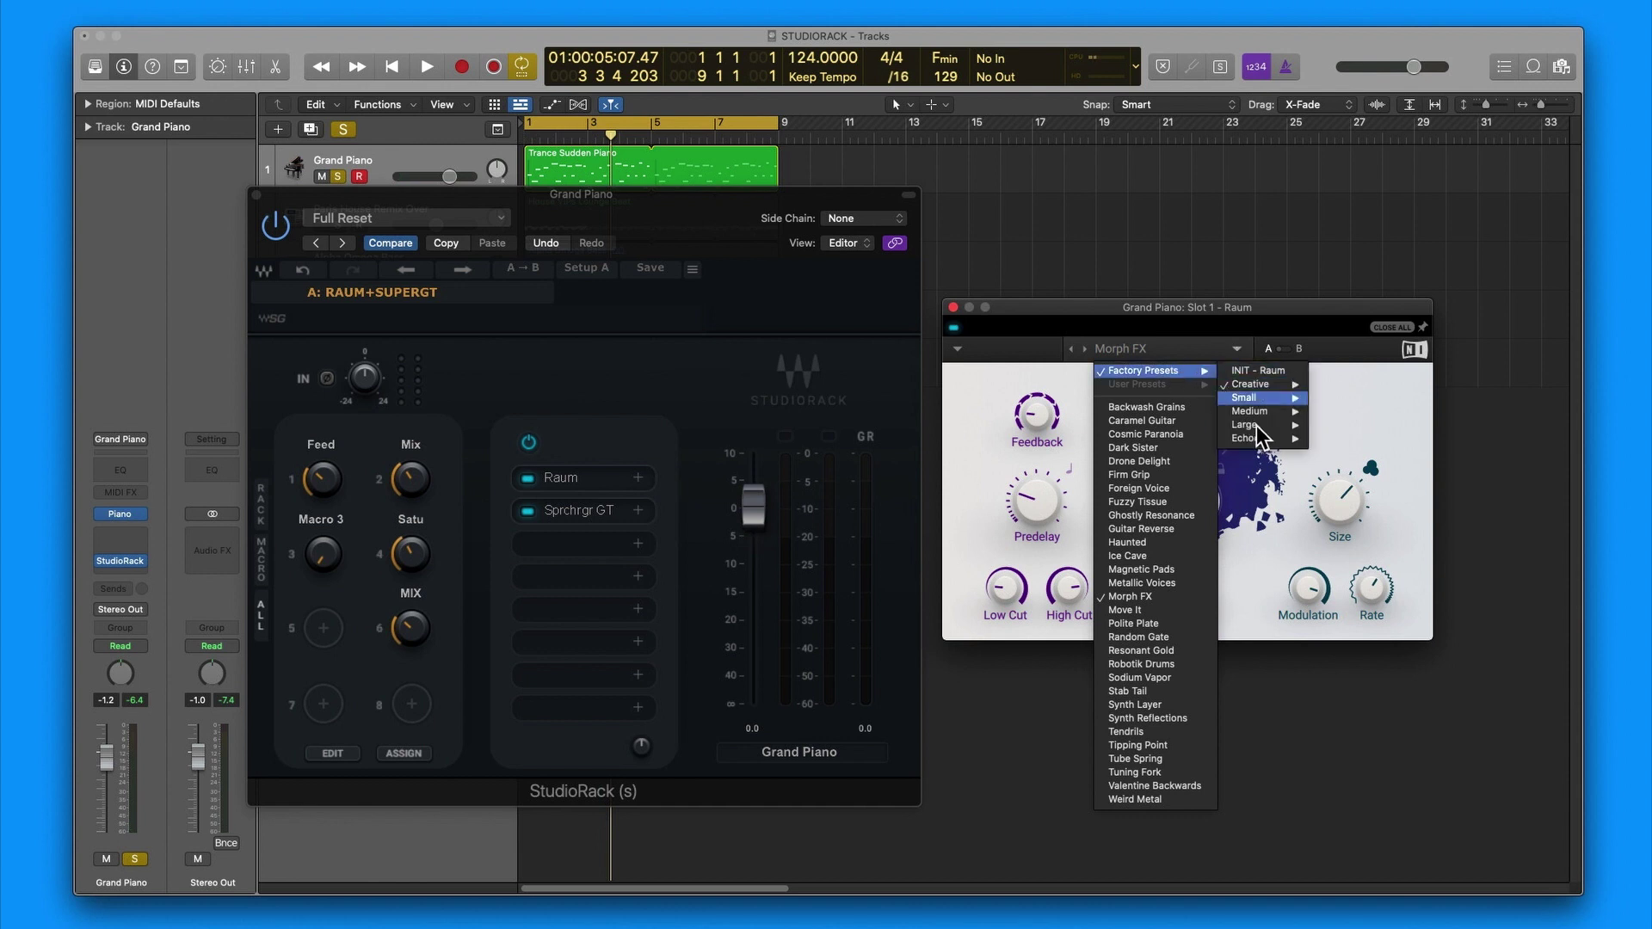
mouse_move(1259, 442)
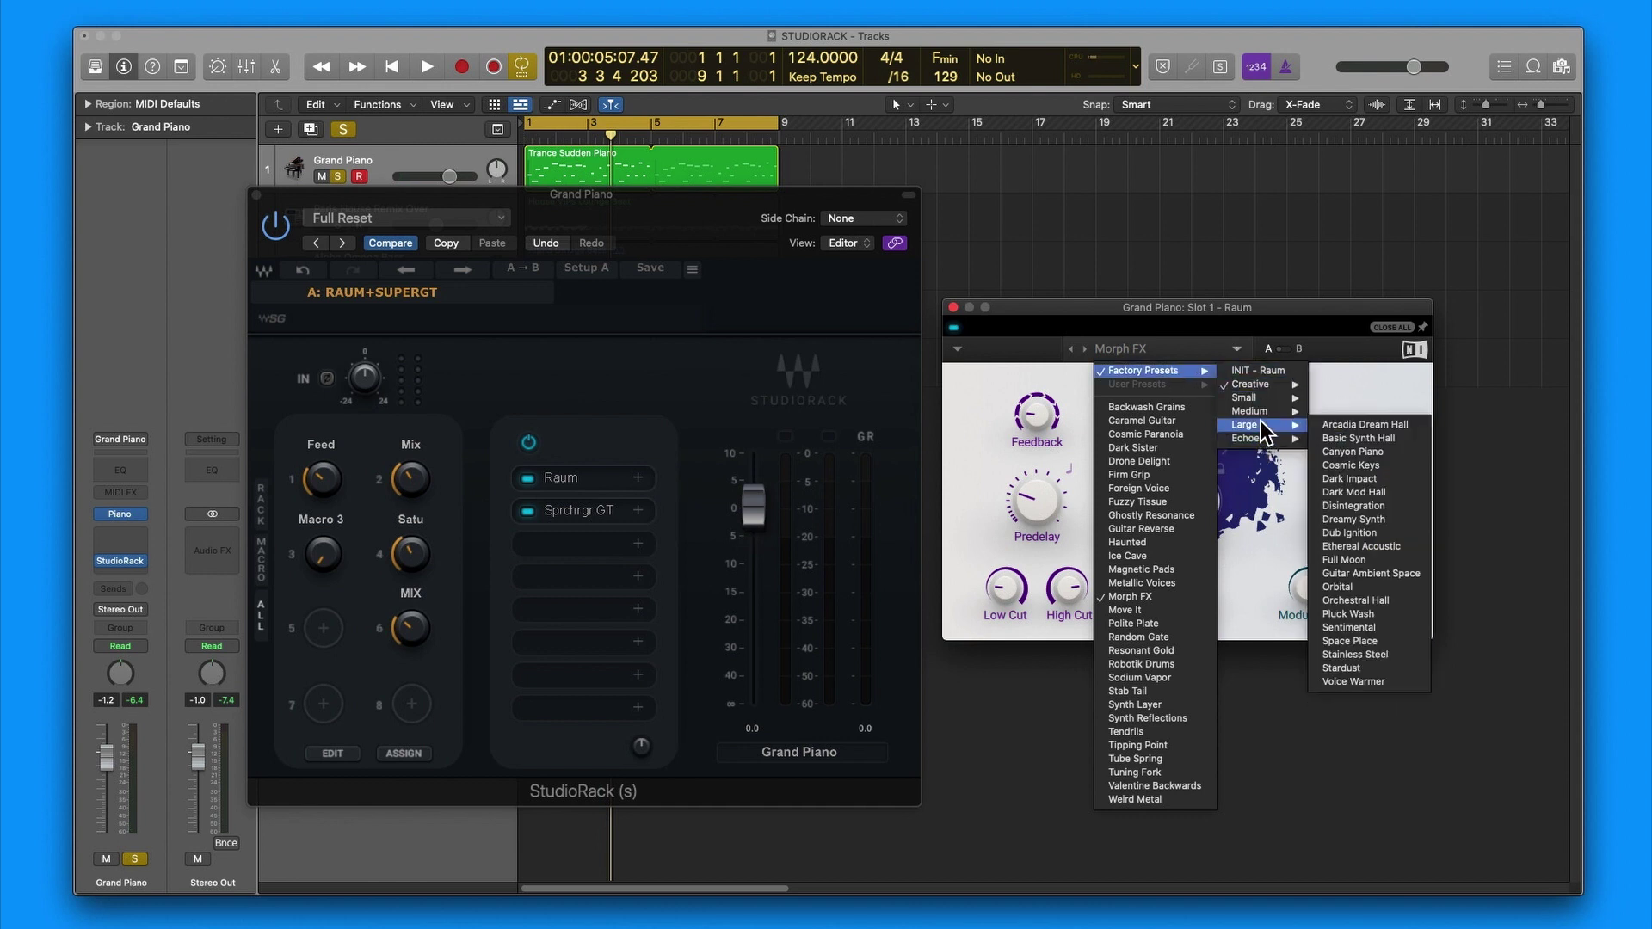
click(1338, 451)
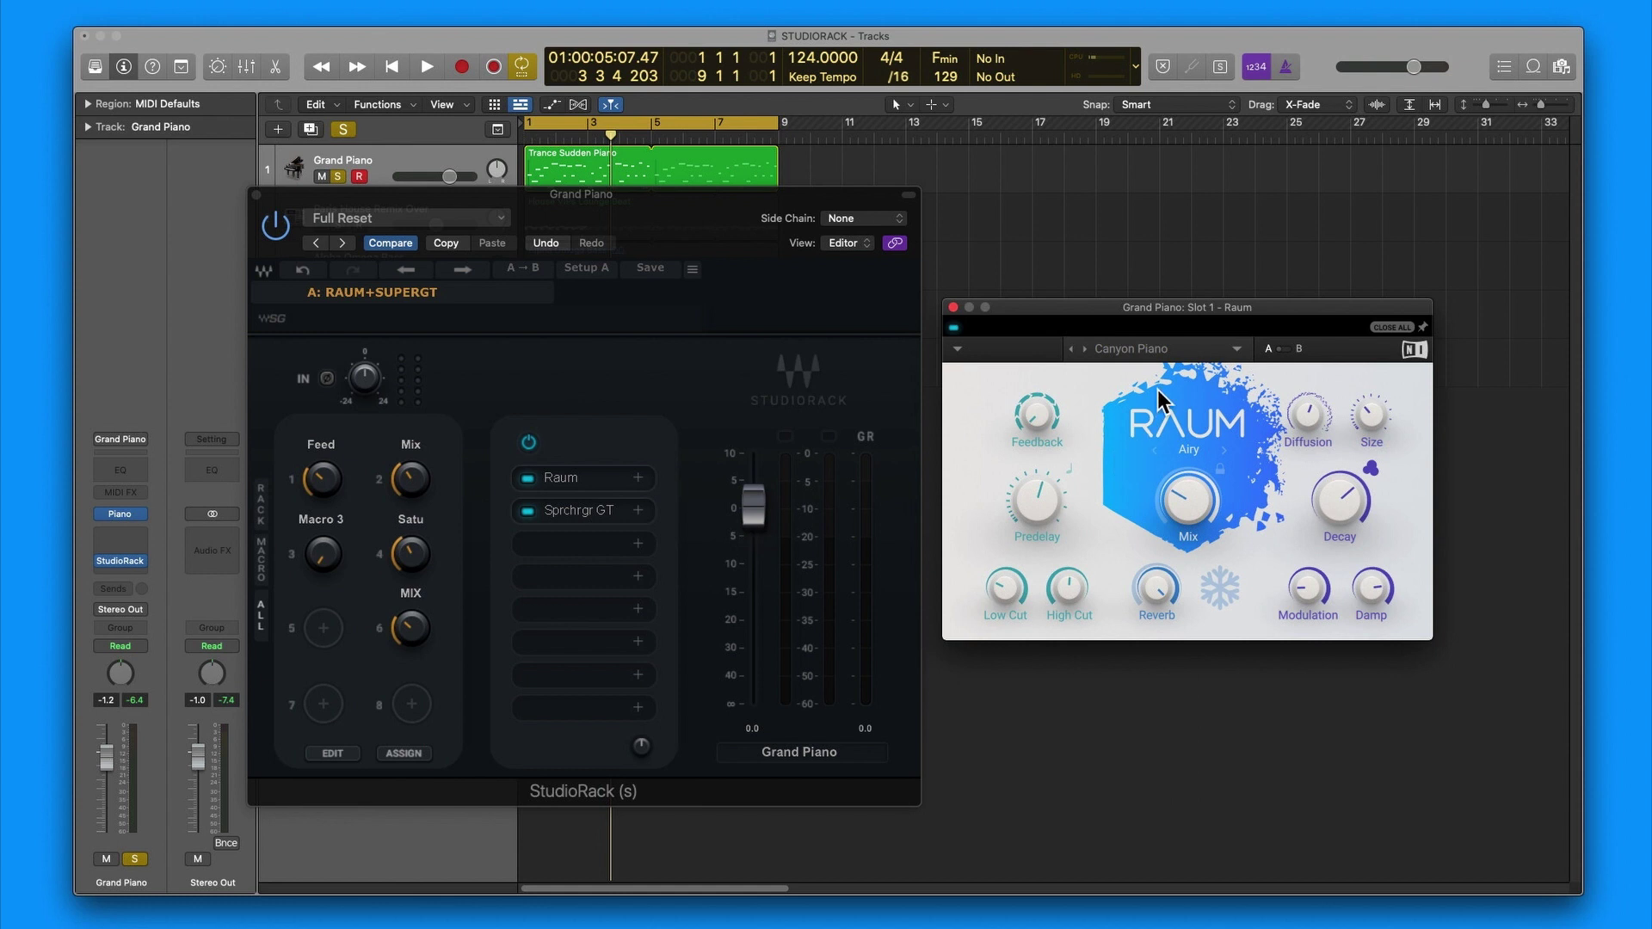
key(space)
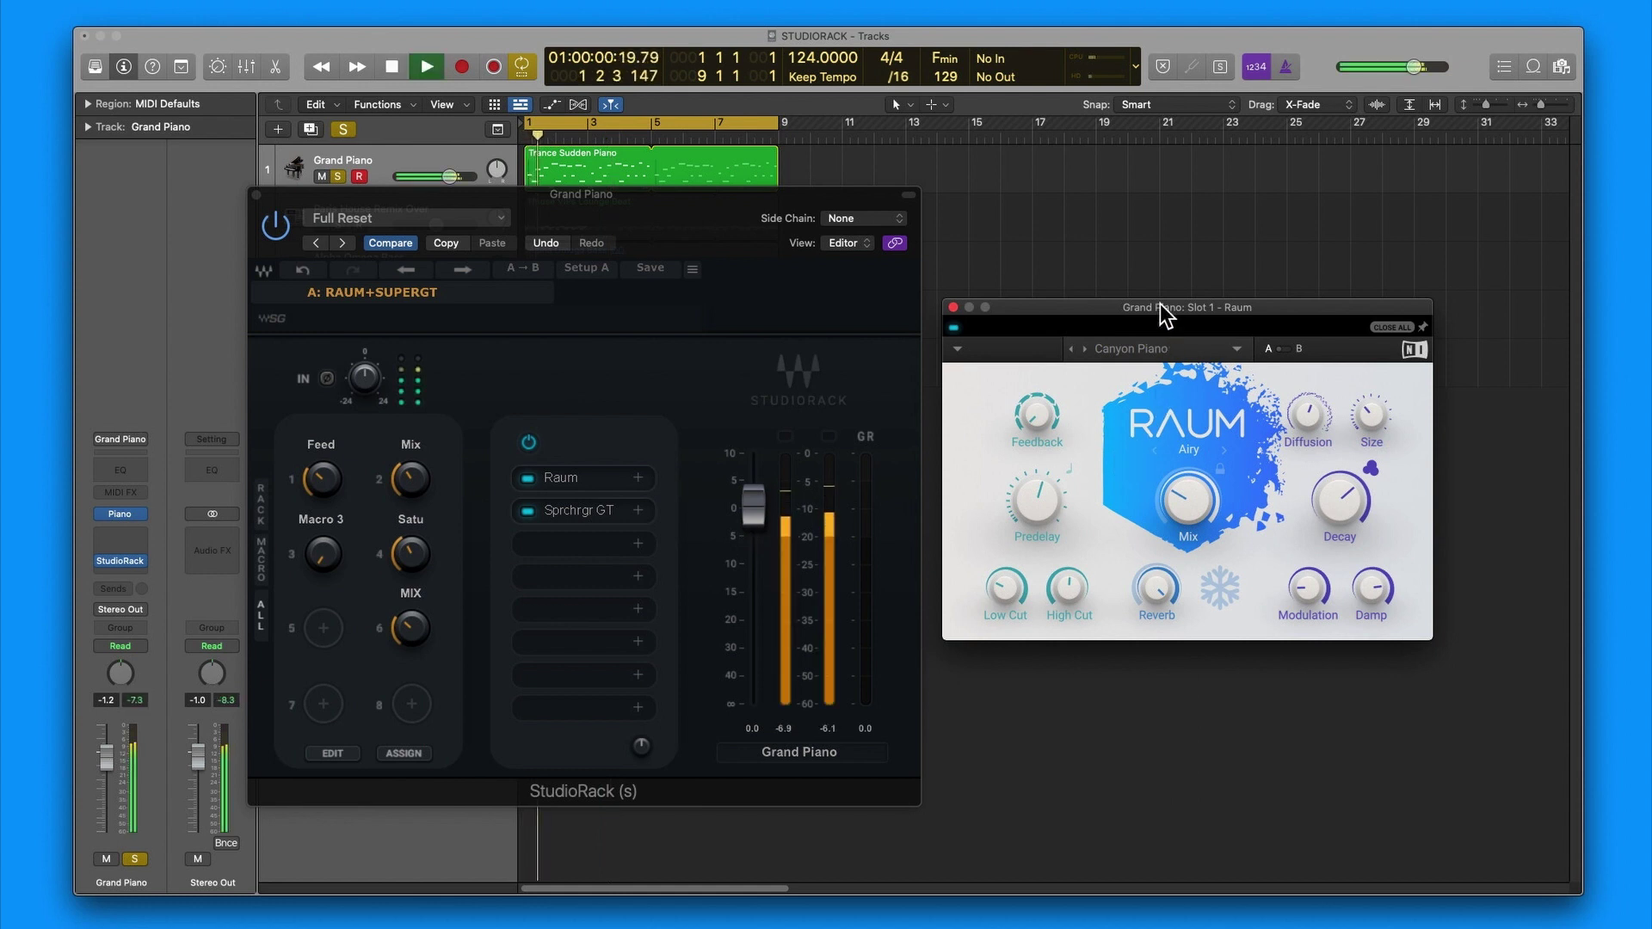
Step: Bypass Supercharger GT in the rack, adjust the Mix and Feed macros while listening to Raum alone, and stop playback
click(528, 510)
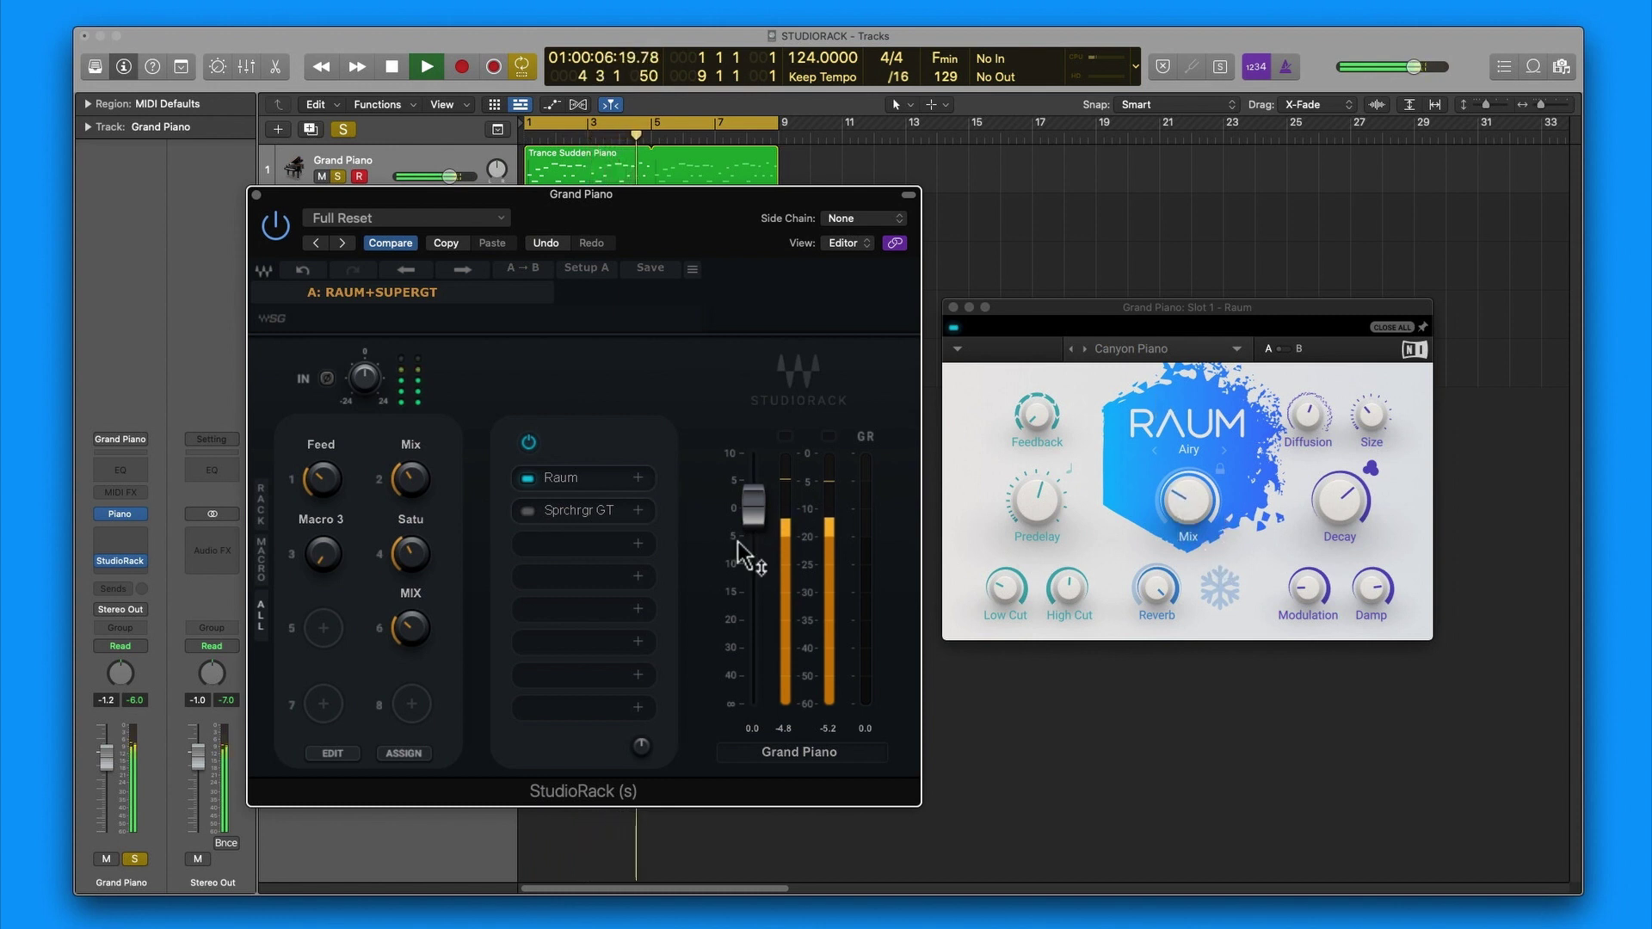
drag(411, 486, 318, 387)
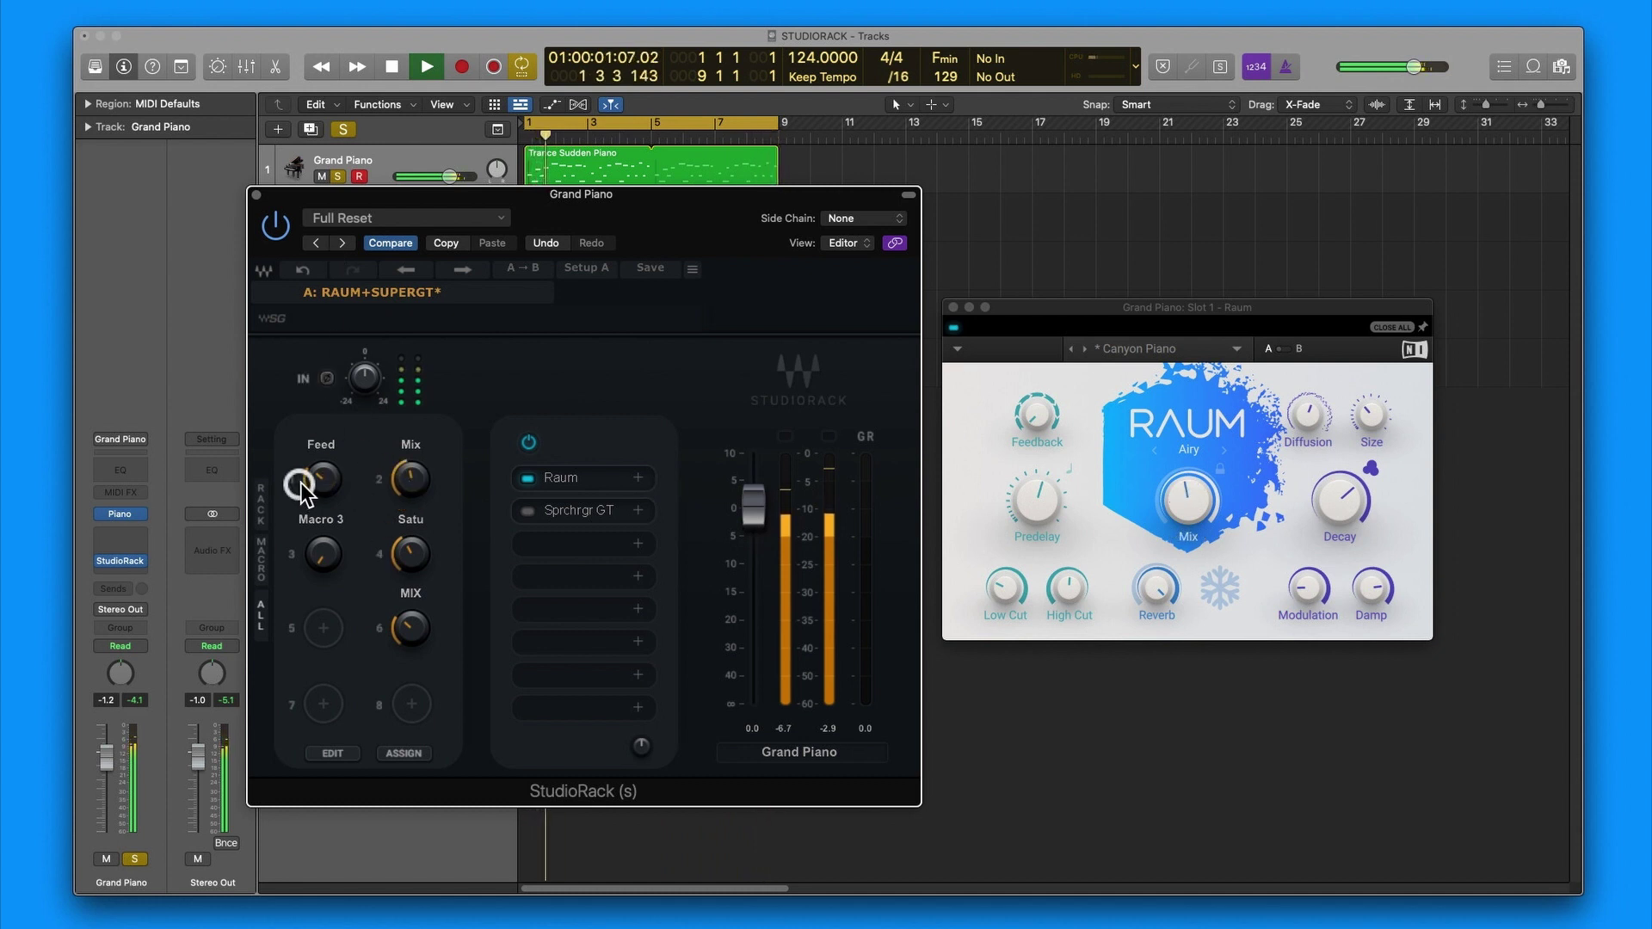
drag(302, 479, 333, 516)
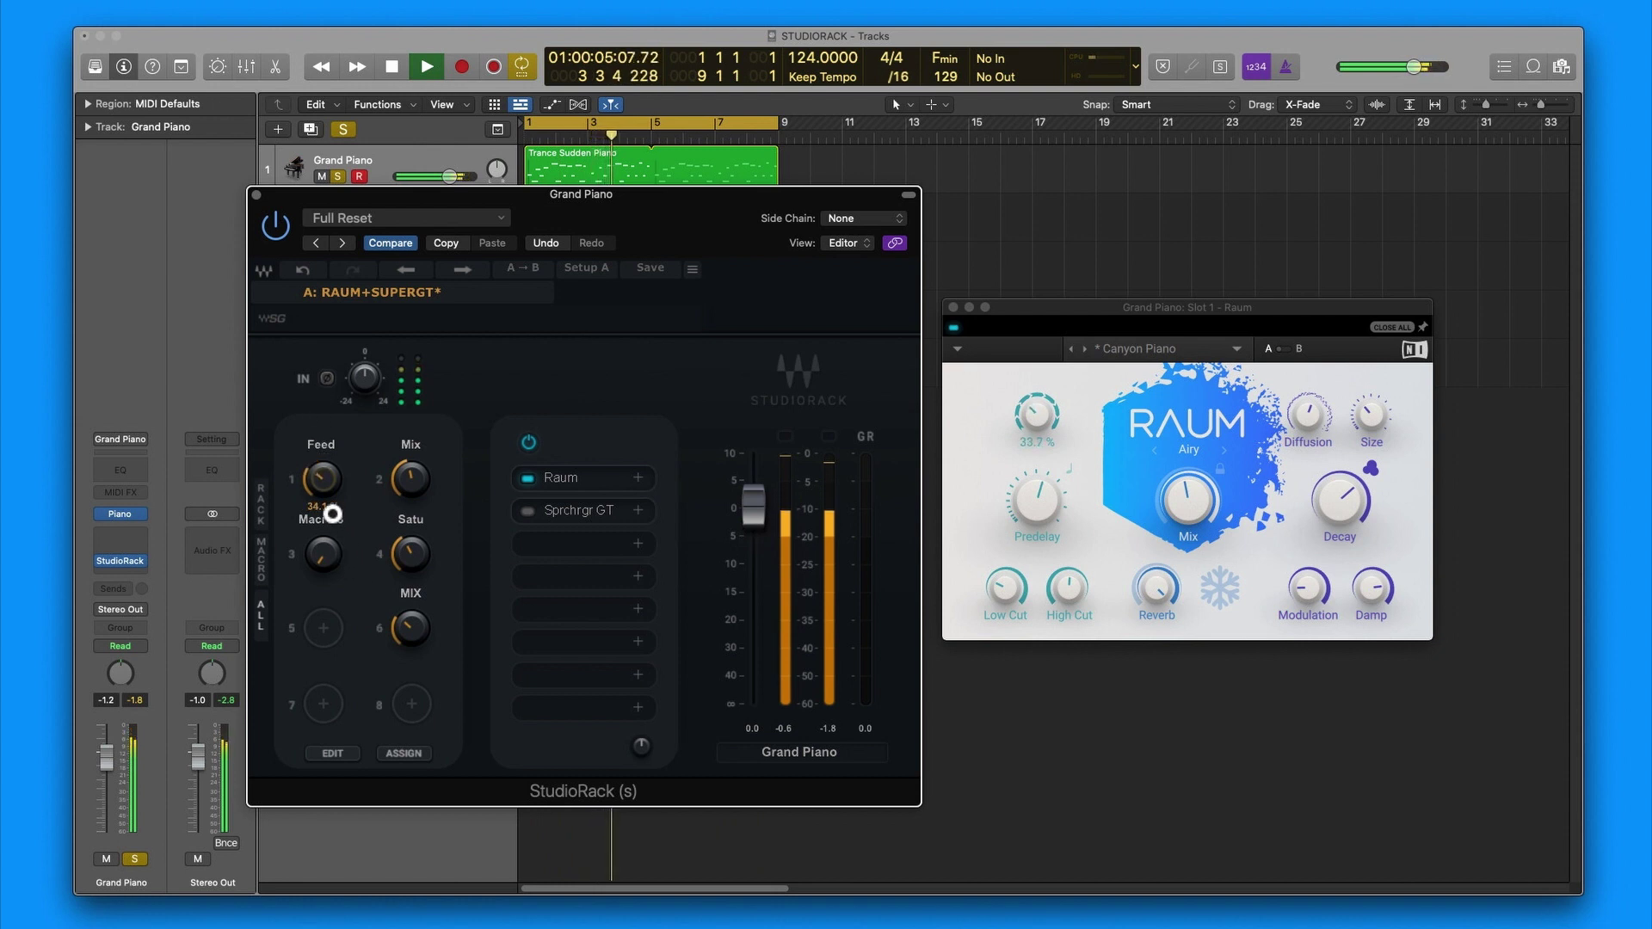
drag(226, 523, 172, 483)
key(space)
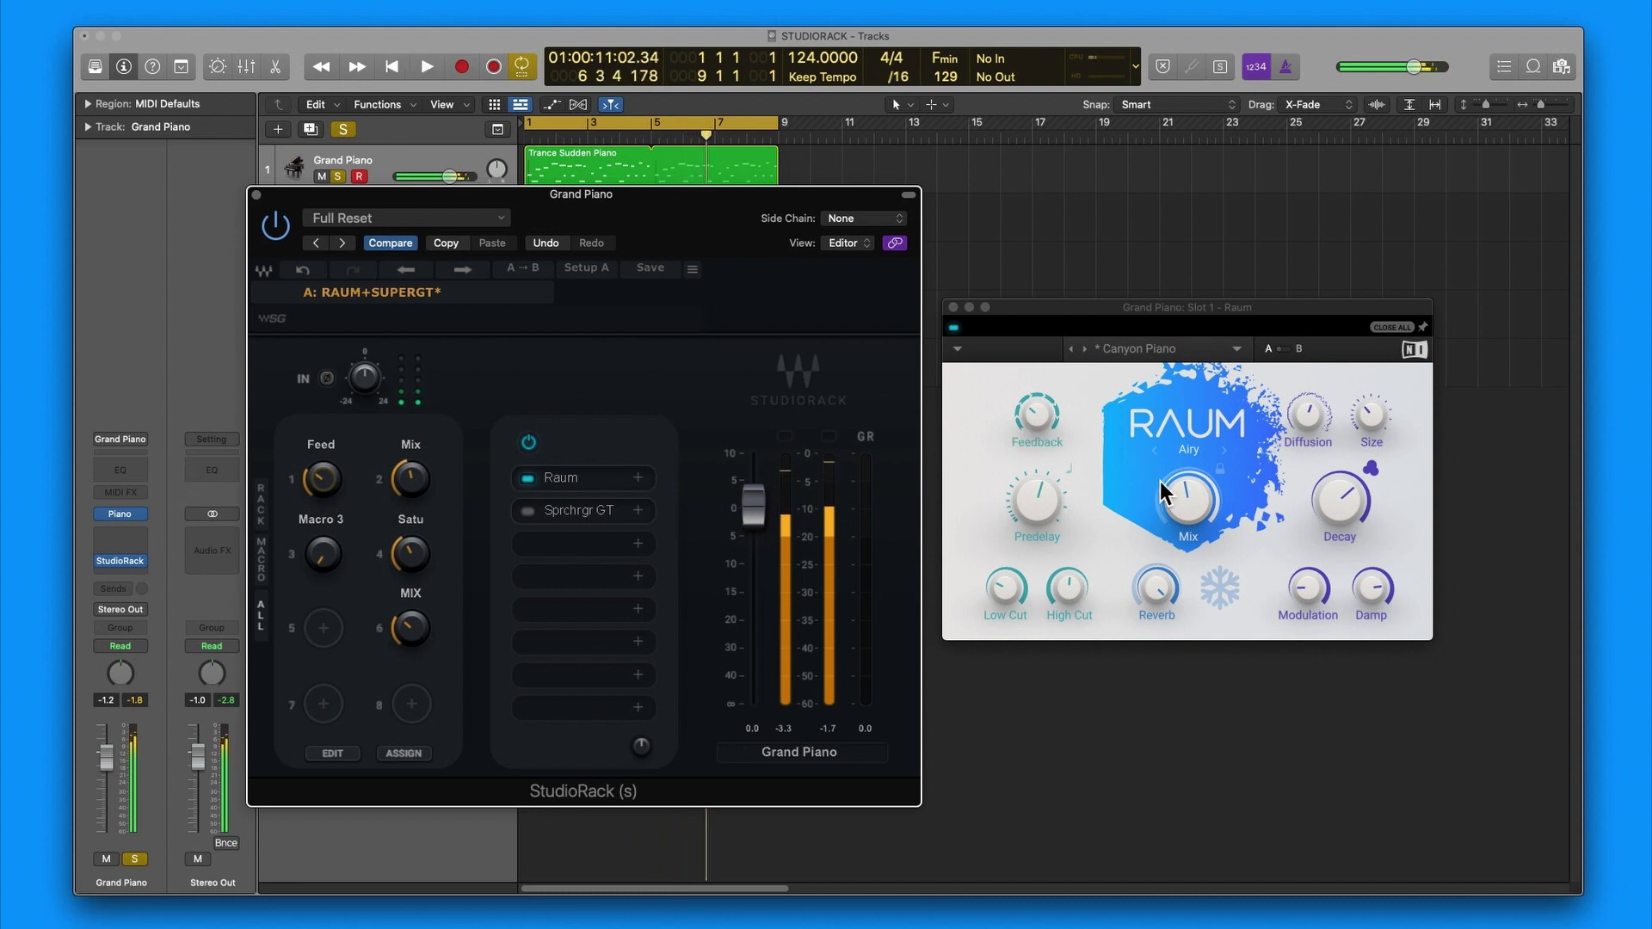
Step: Cycle StudioRack through its macro-only and full views, ending on the rack-only view
mouse_move(1191, 531)
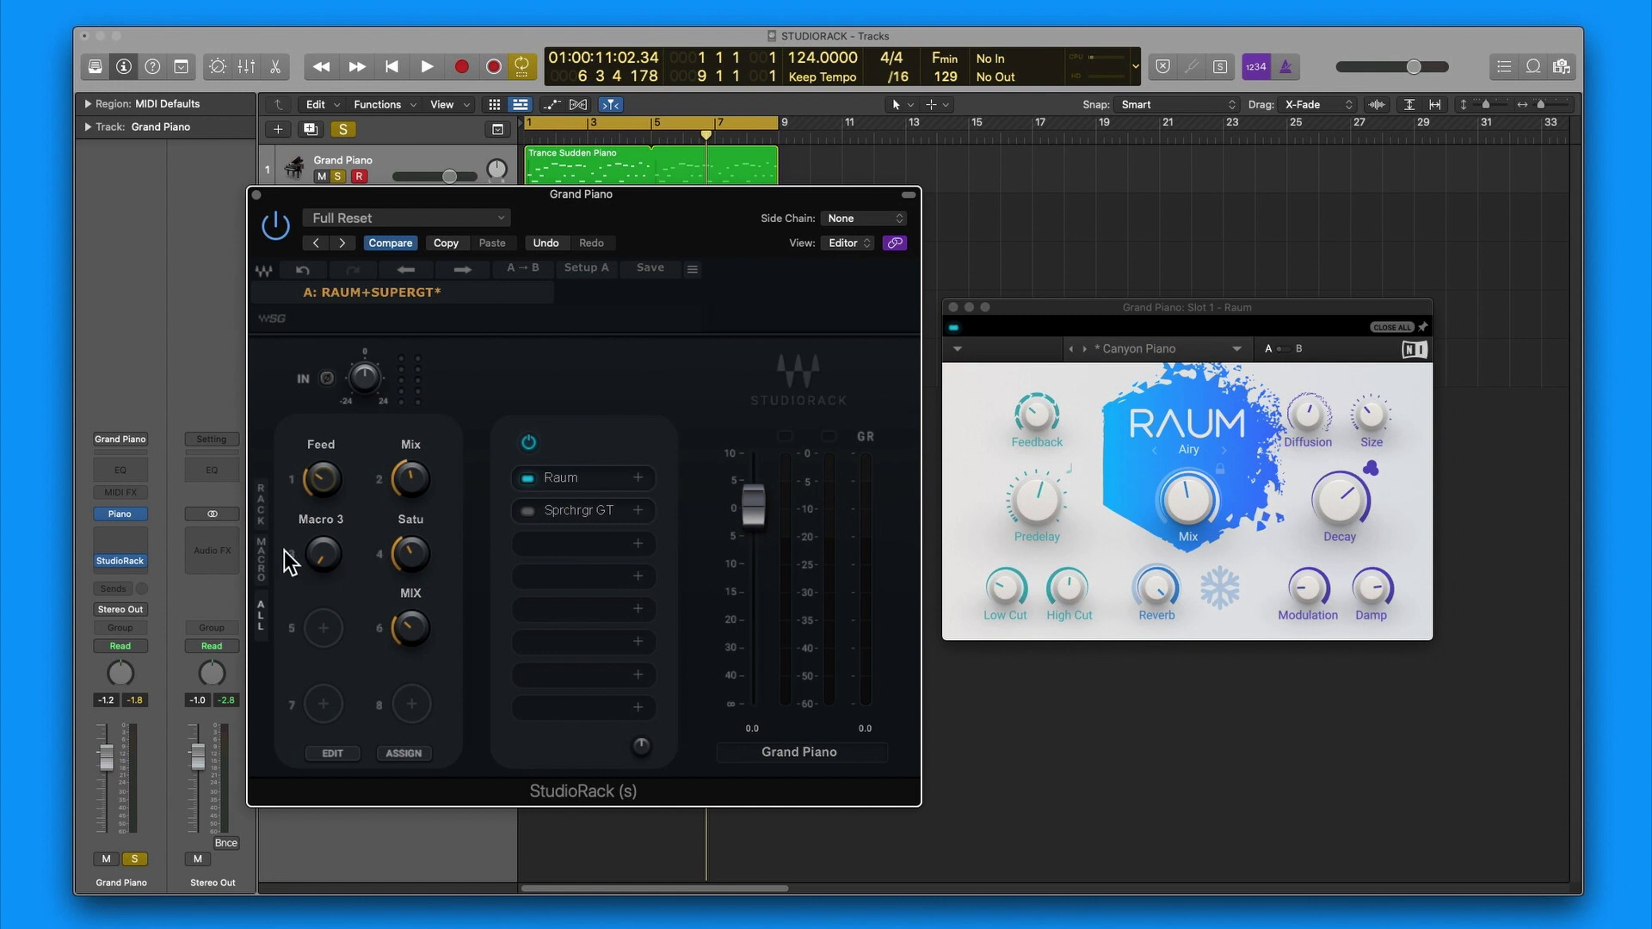
click(261, 559)
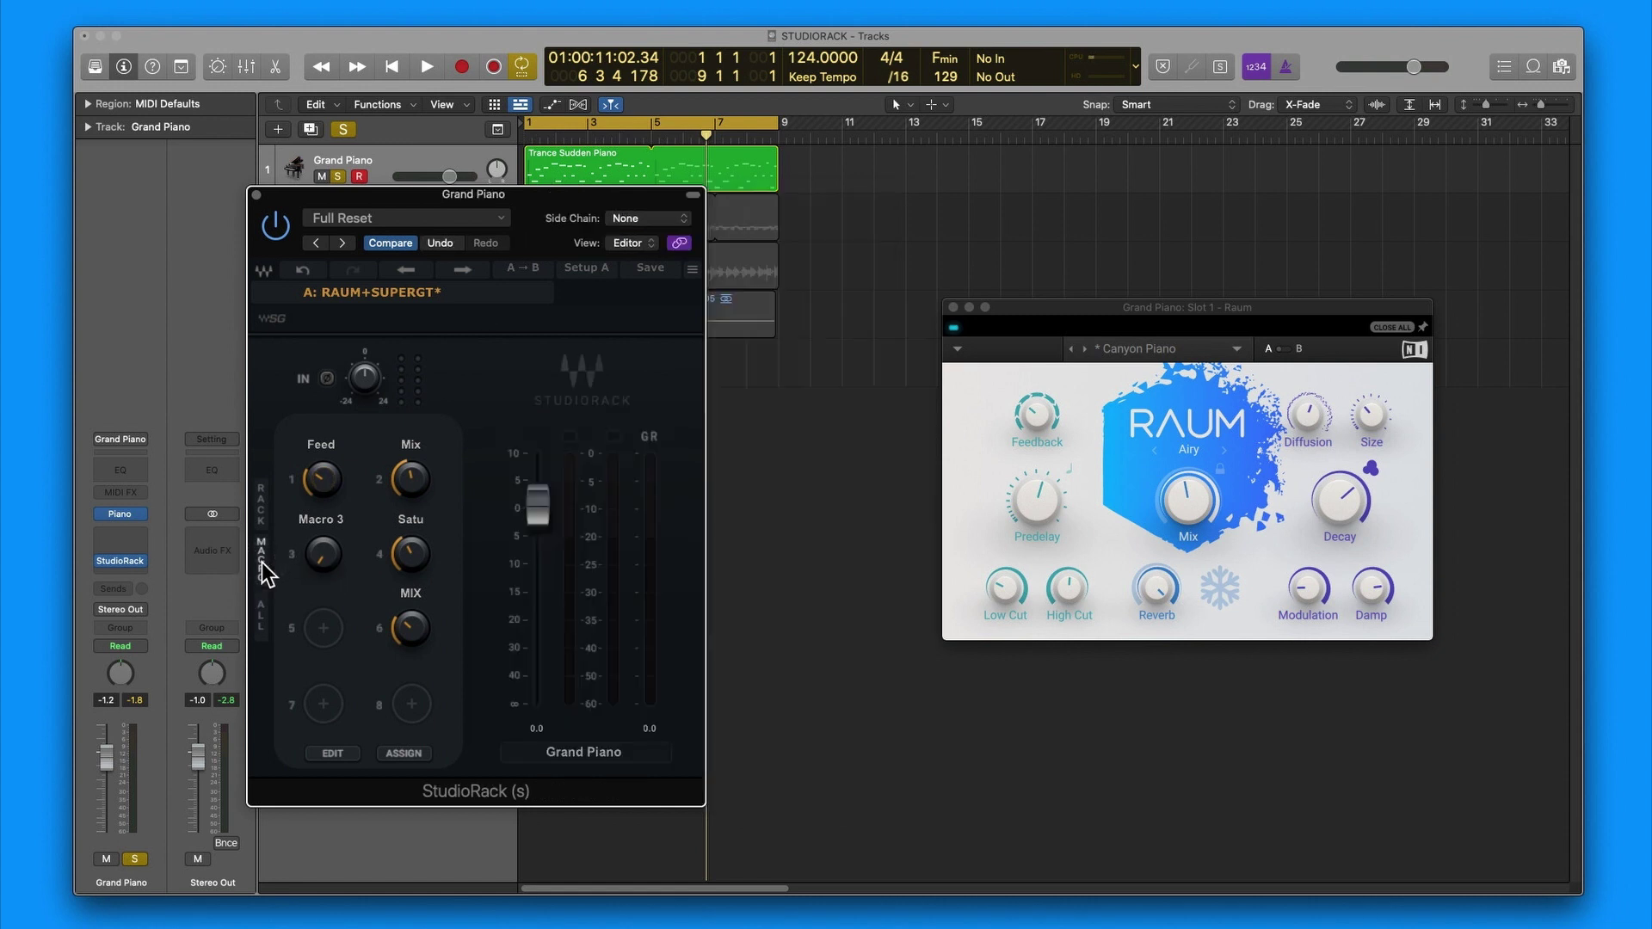
click(261, 631)
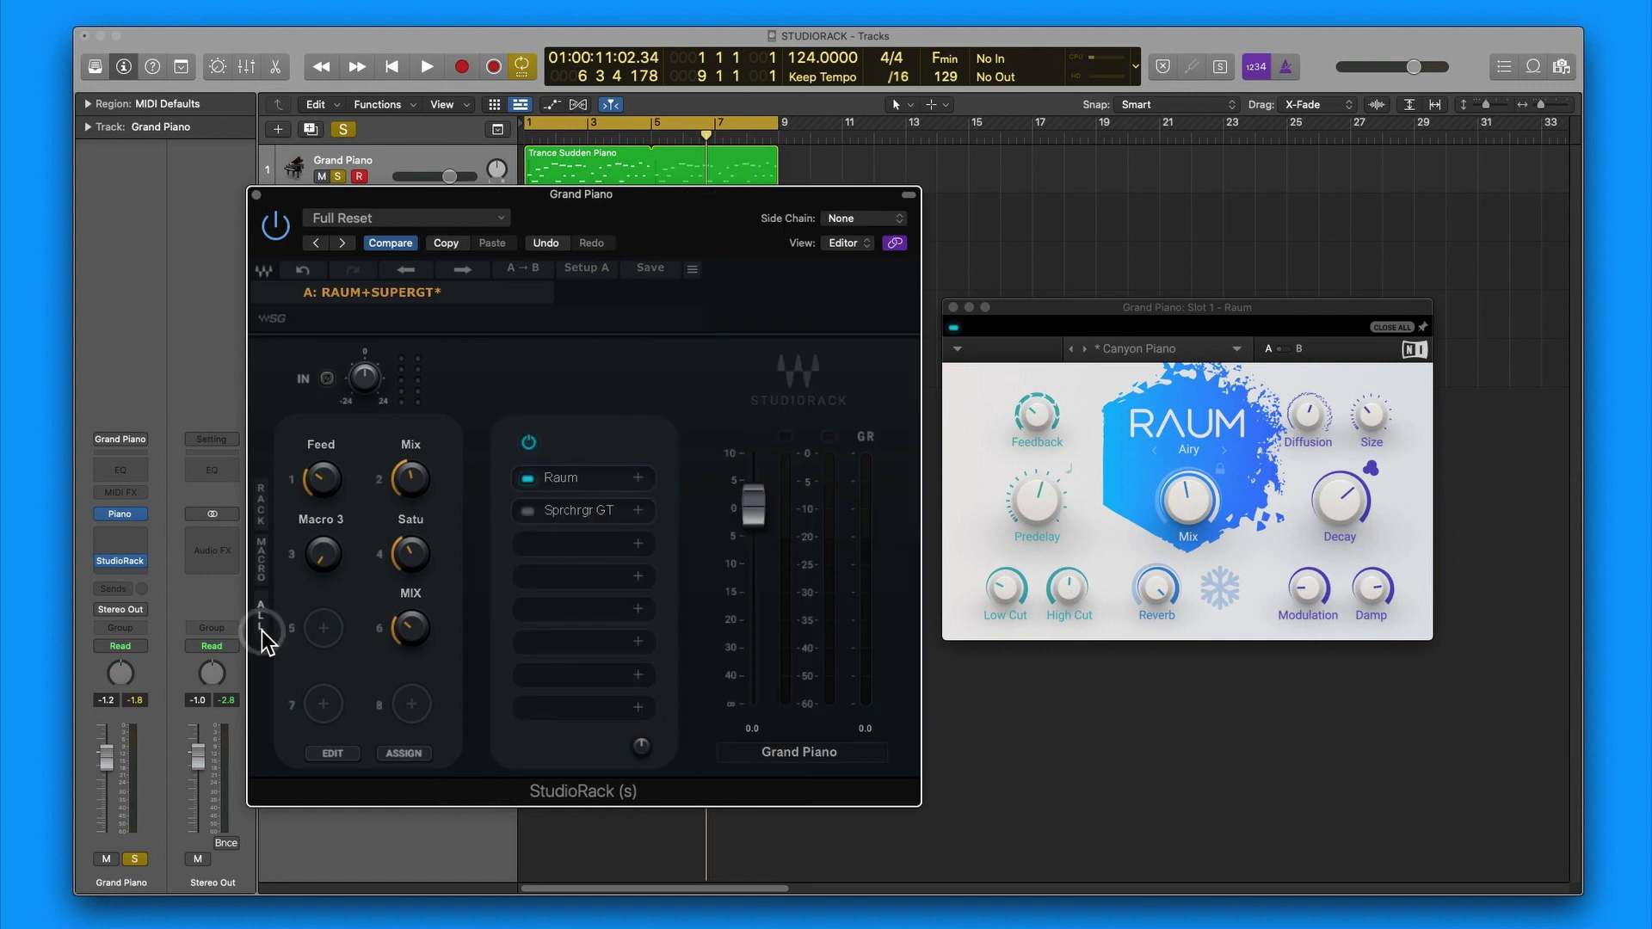
click(256, 504)
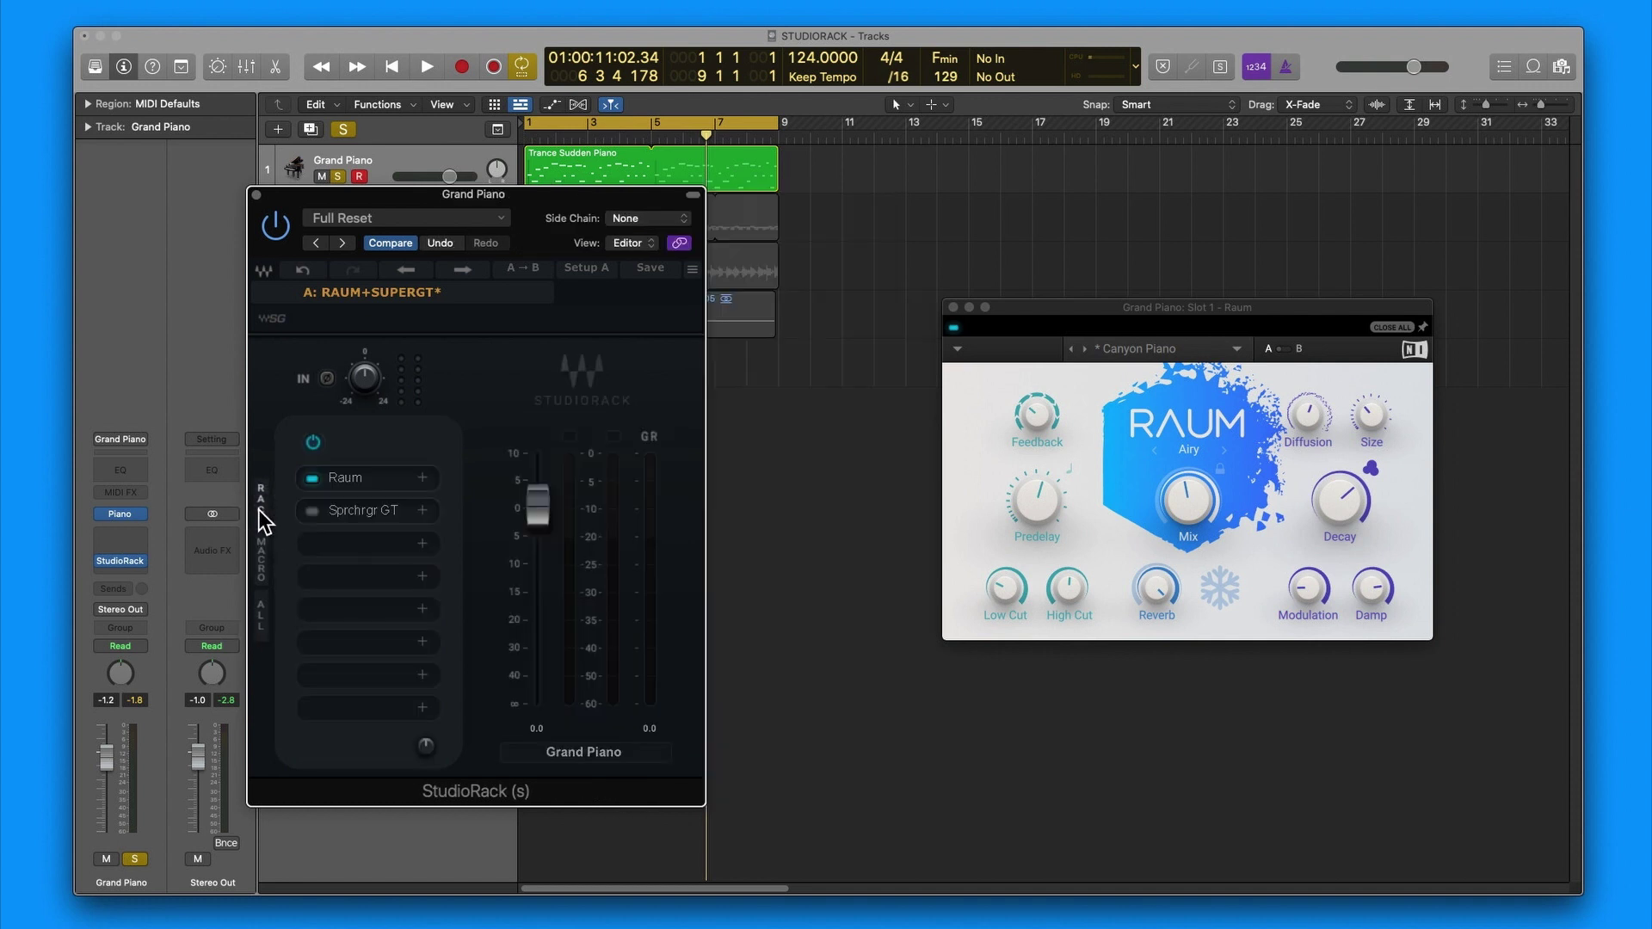
Step: Try the 75% and 100% GUI sizes for StudioRack and return the interface to 125%
drag(537, 195, 666, 180)
click(821, 254)
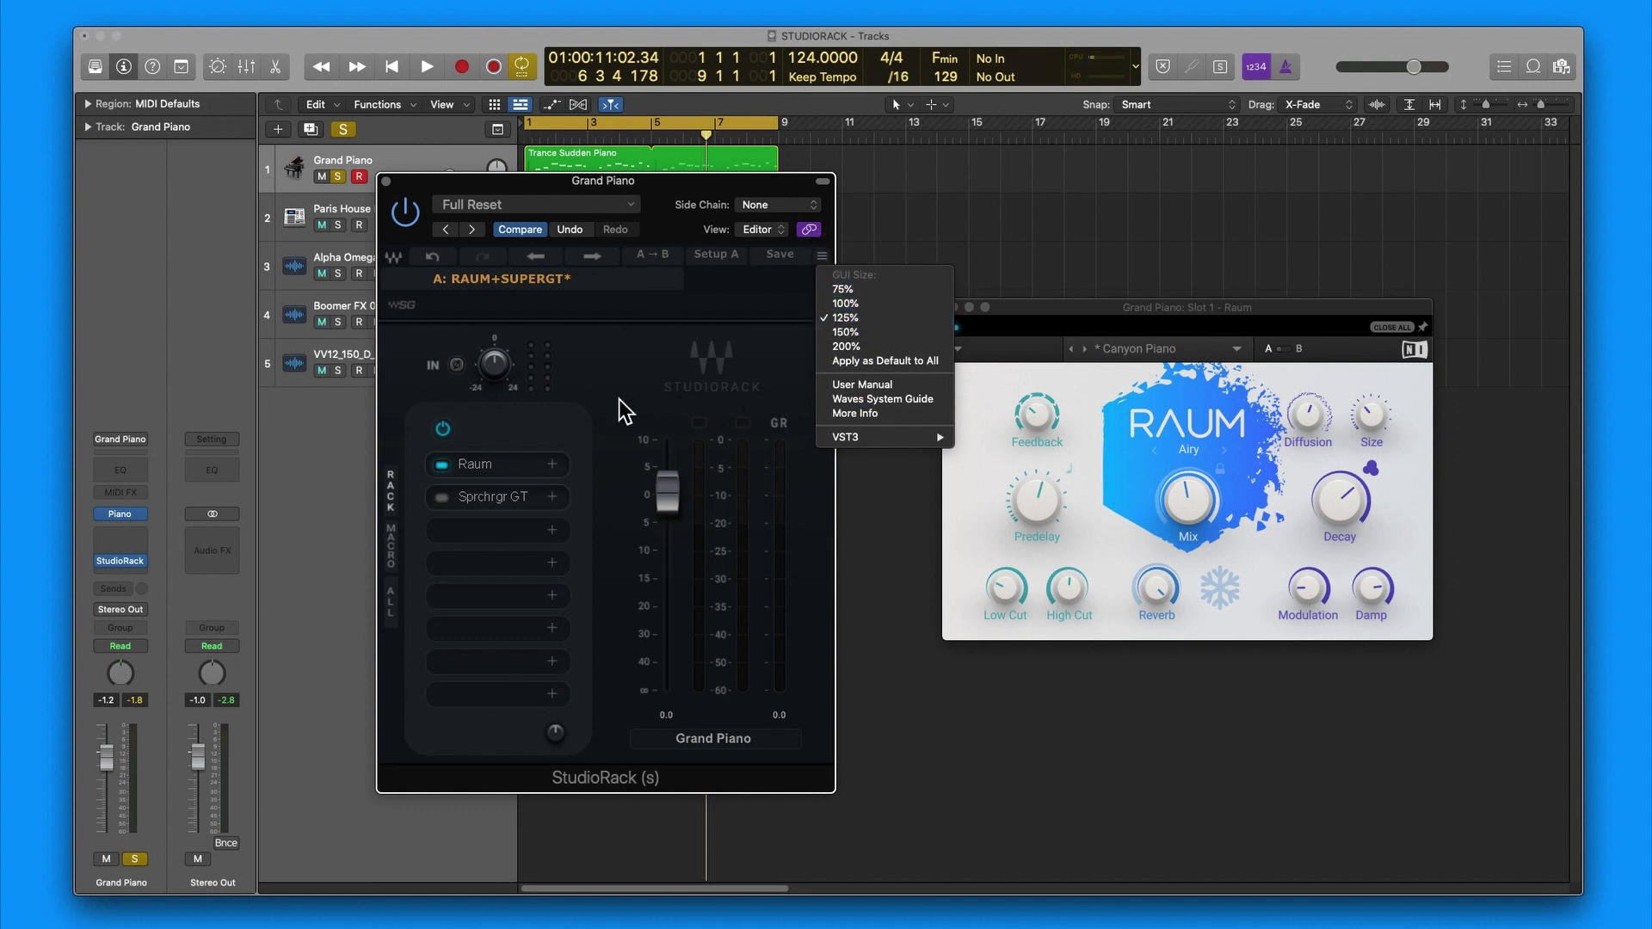
click(874, 288)
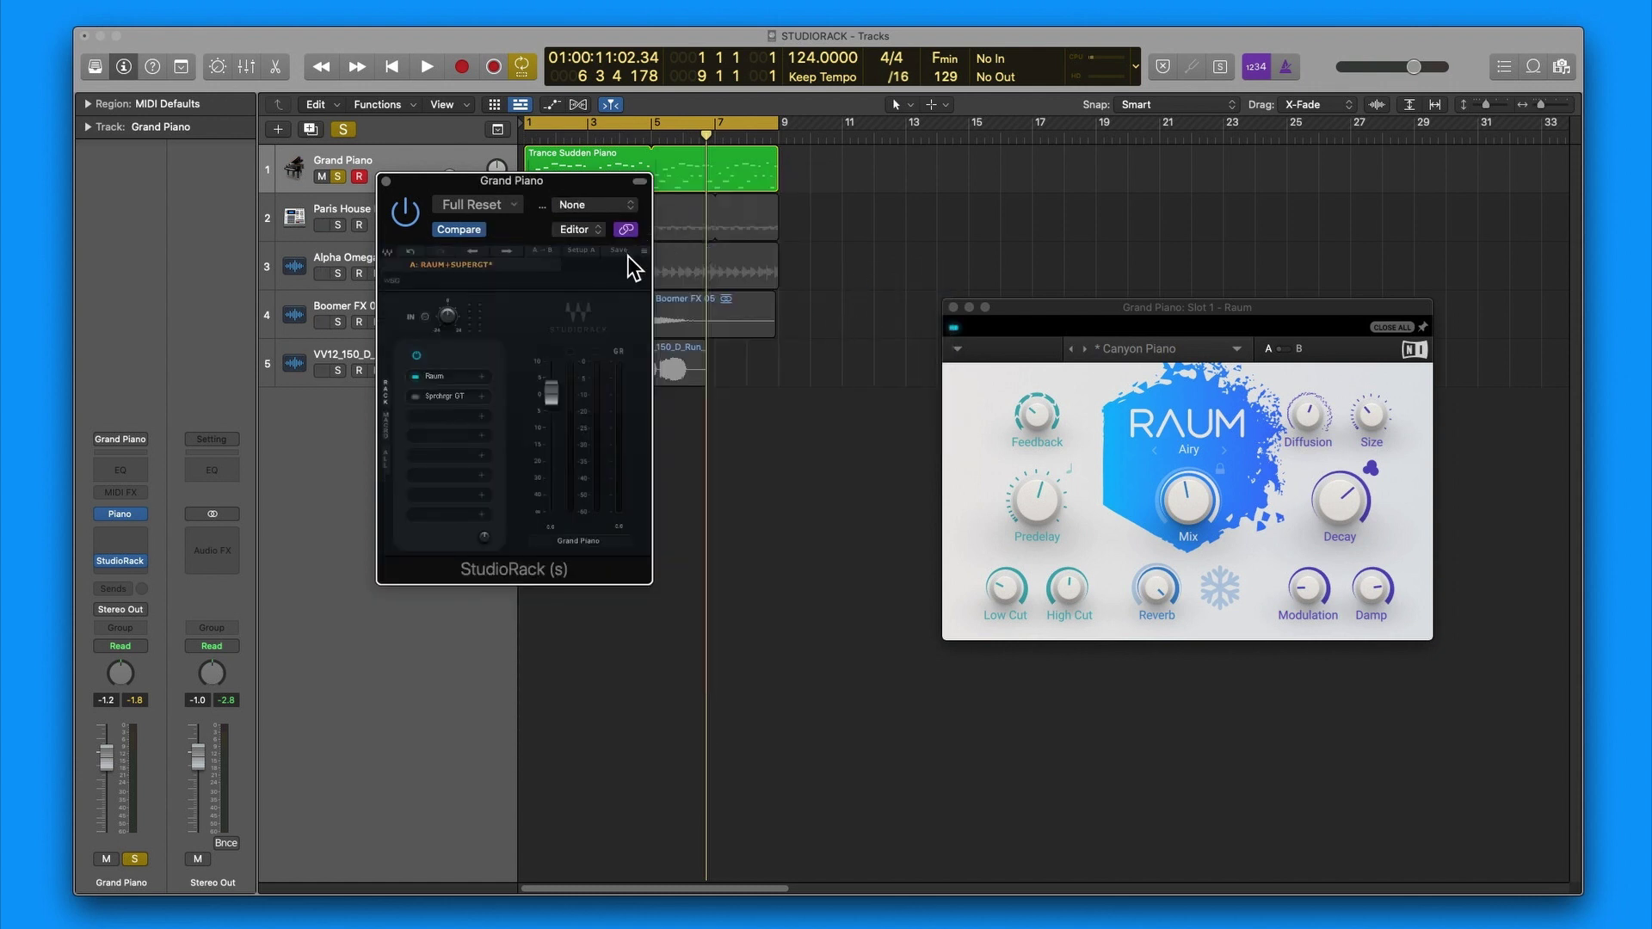
click(642, 251)
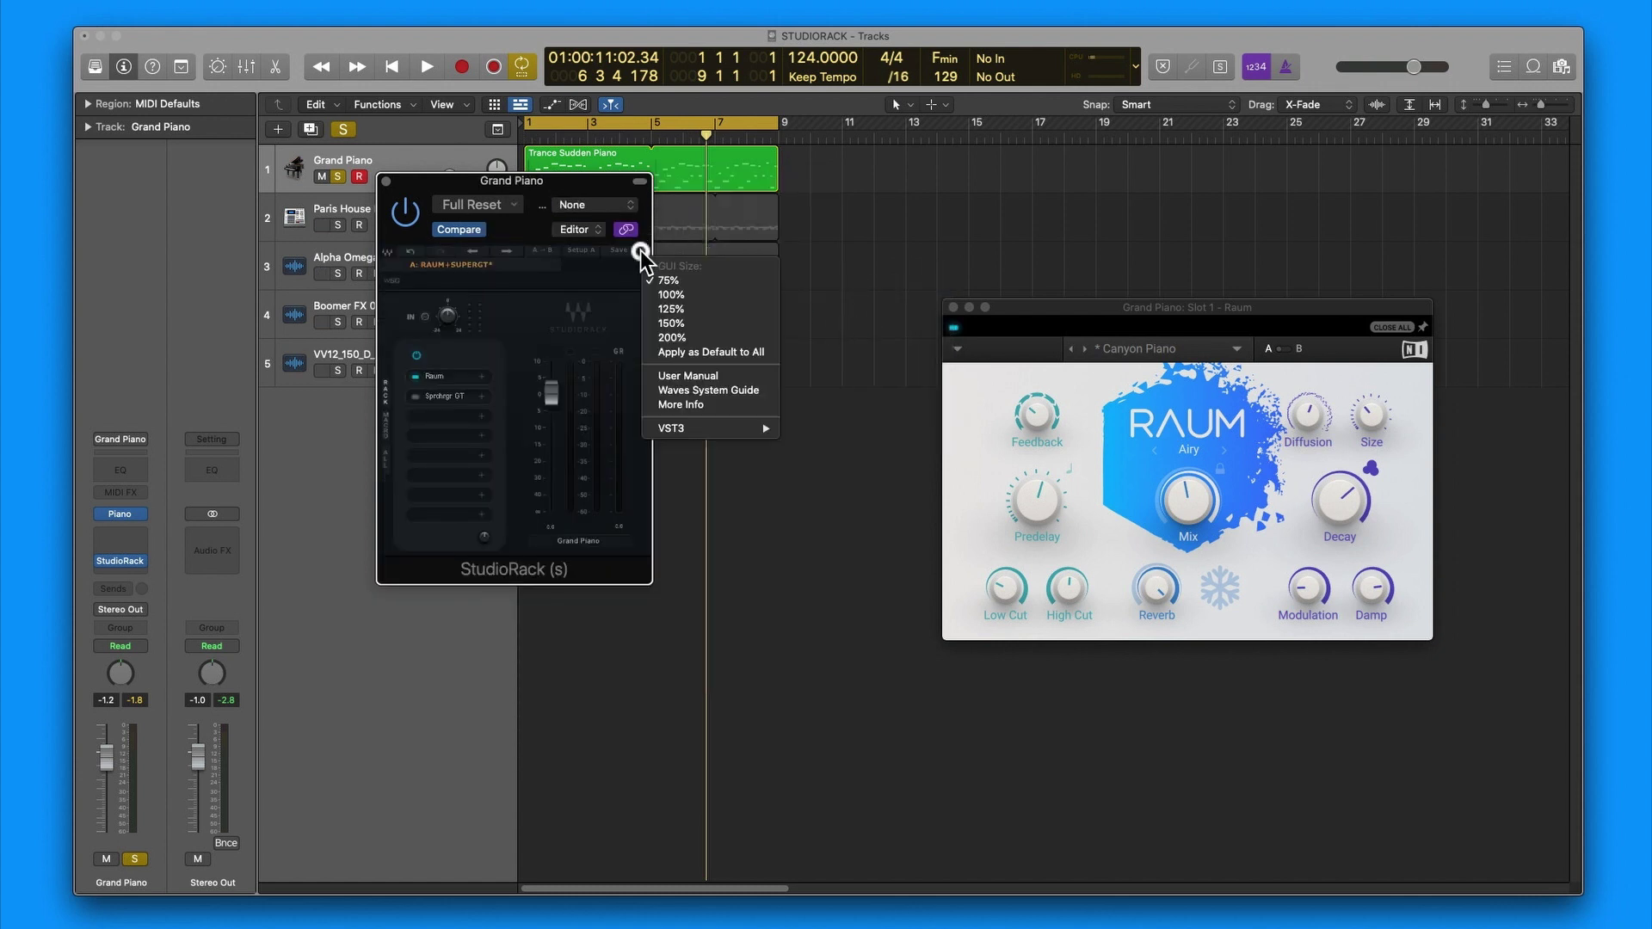
click(705, 295)
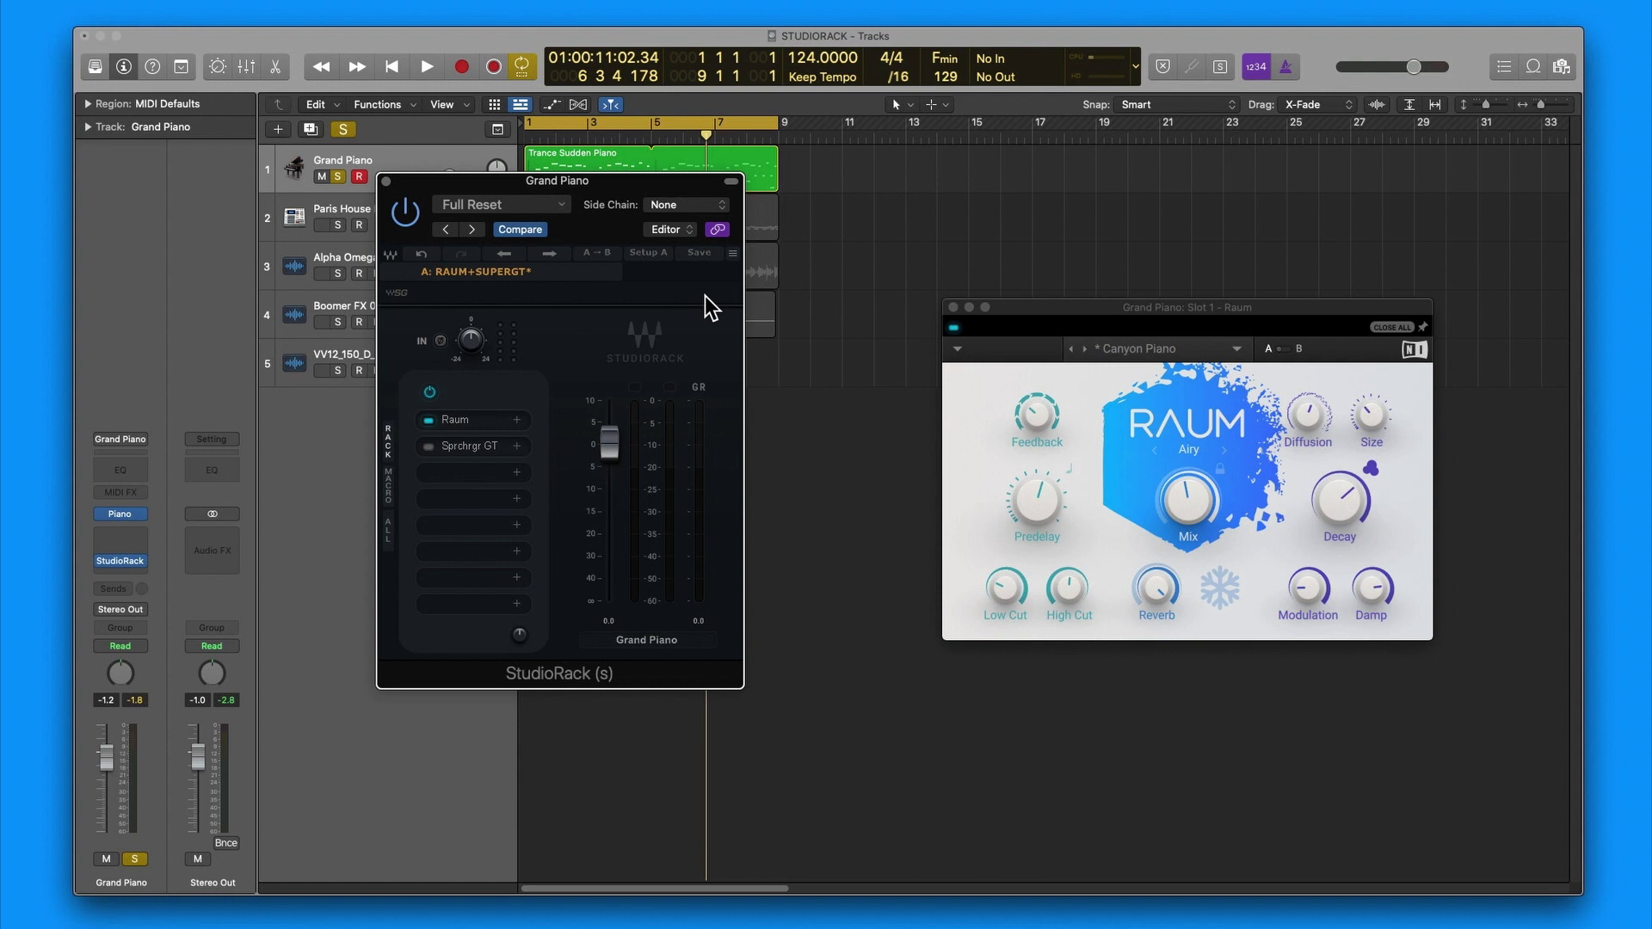
click(728, 254)
click(785, 321)
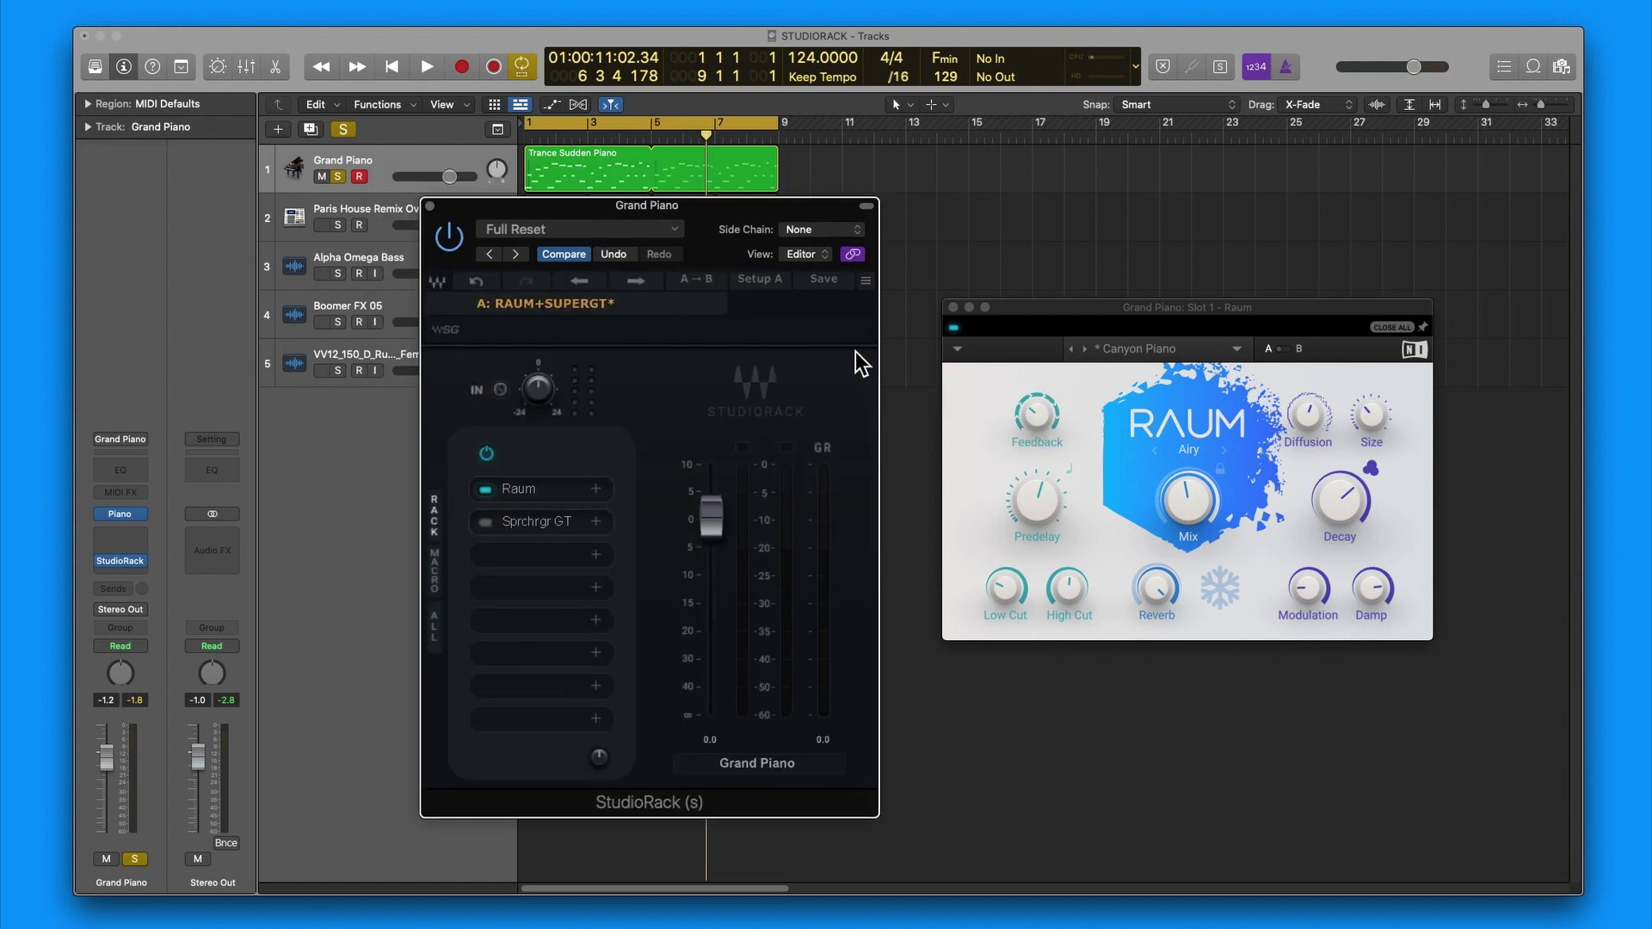
Step: Close the piano's rack and open the StudioRack insert on the Paris House Remix Over track
click(431, 205)
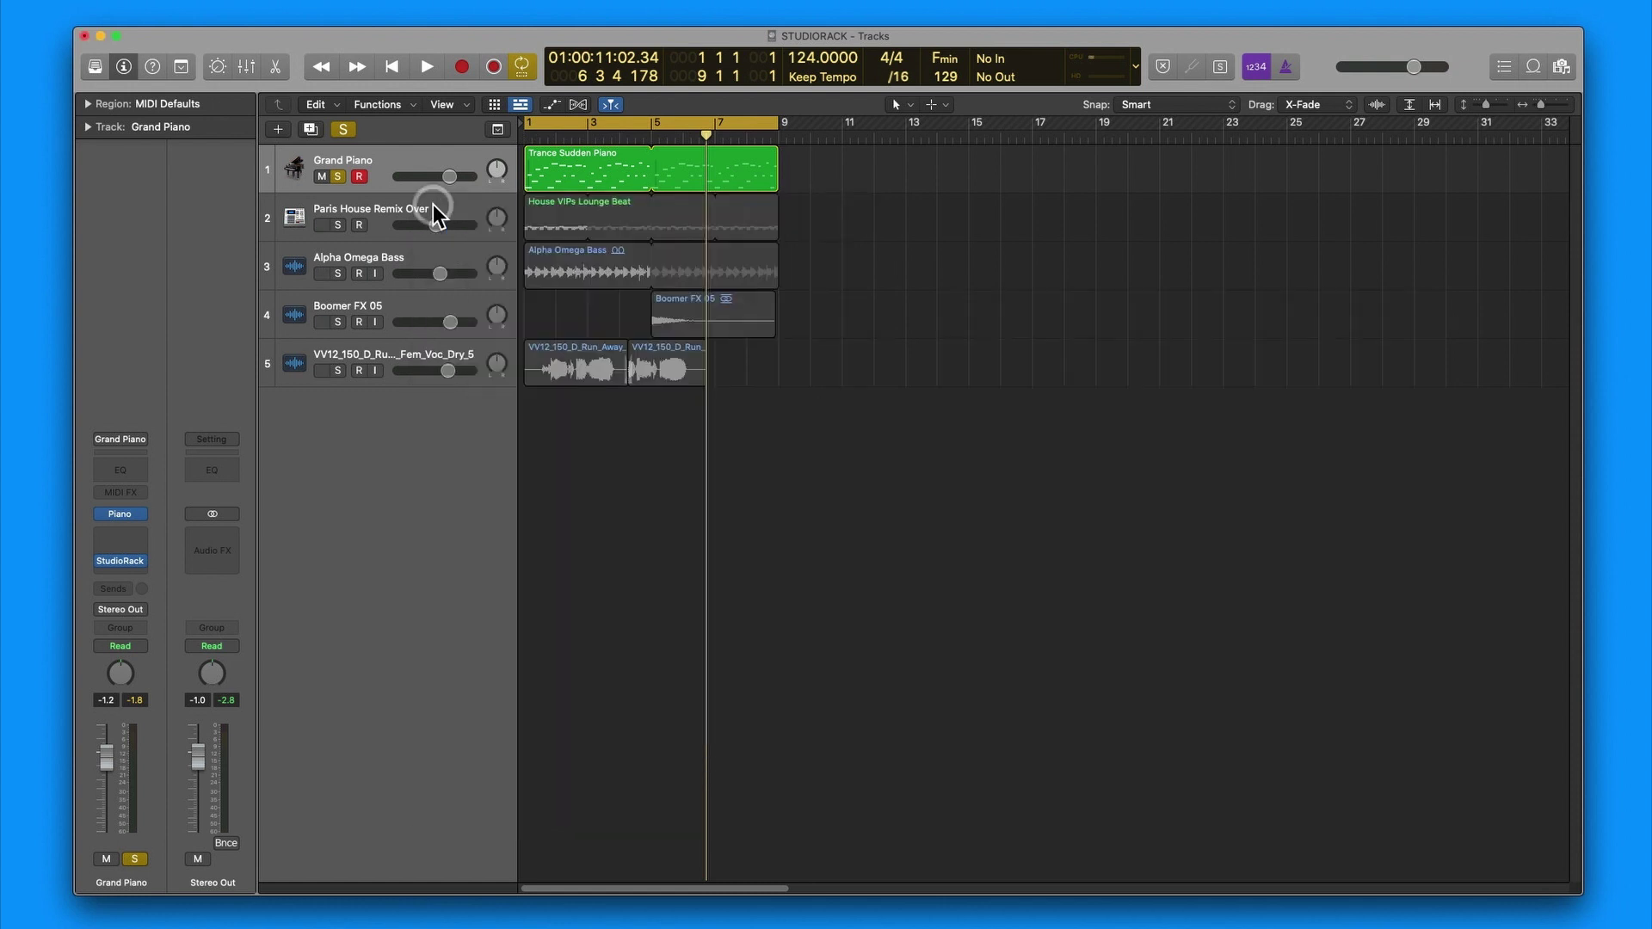
click(432, 206)
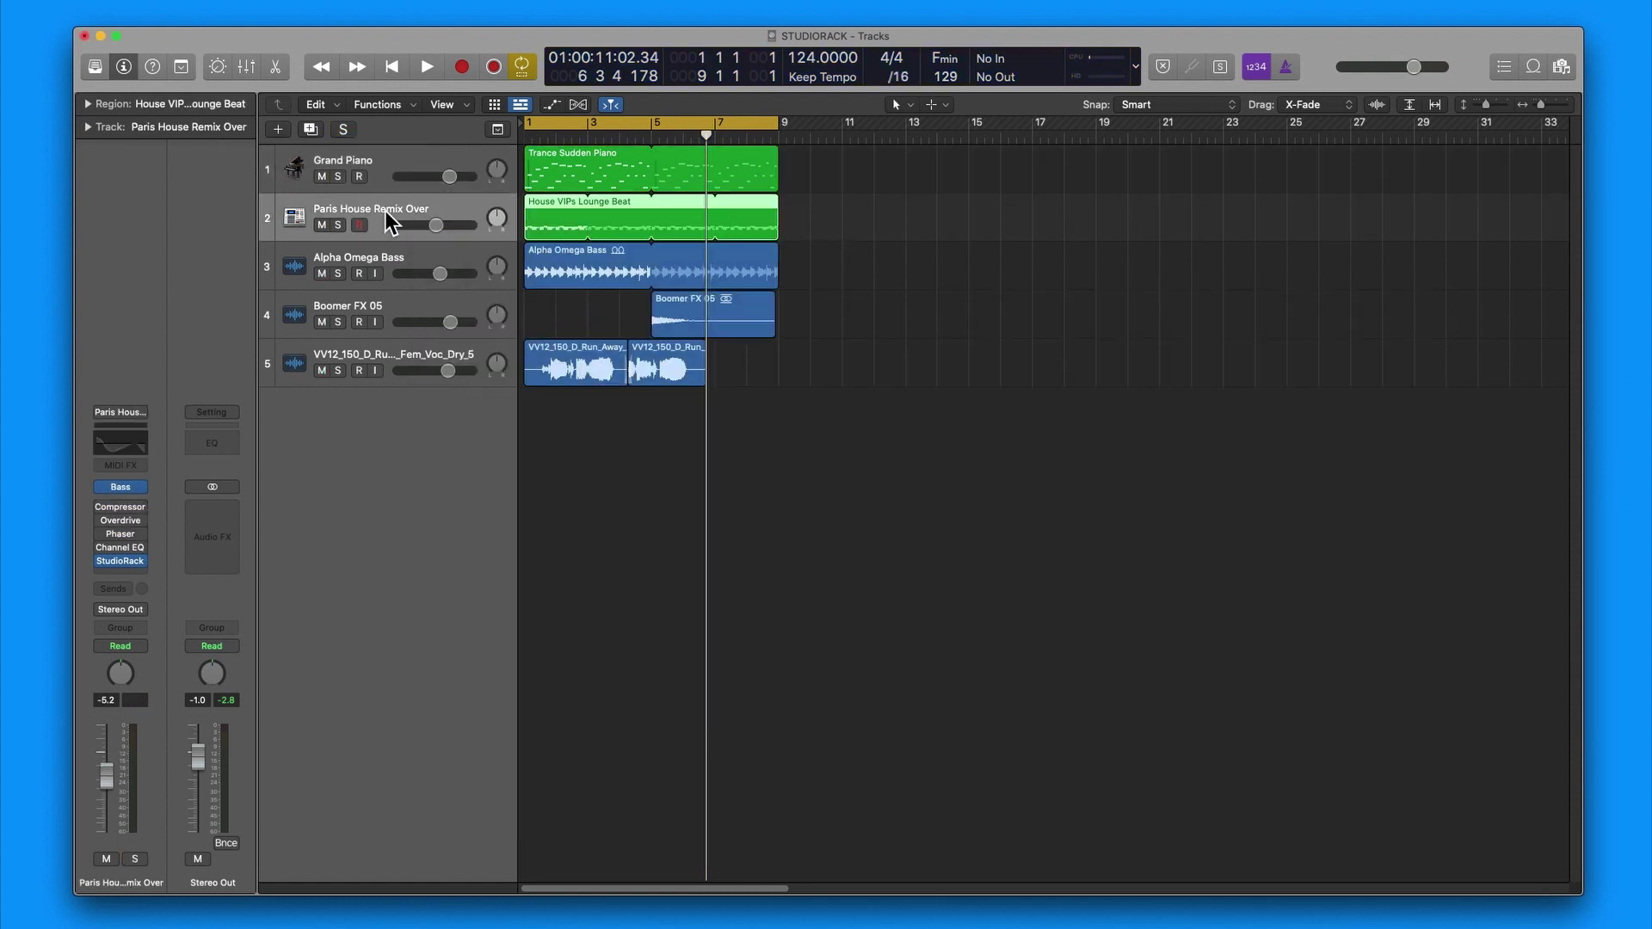
click(121, 561)
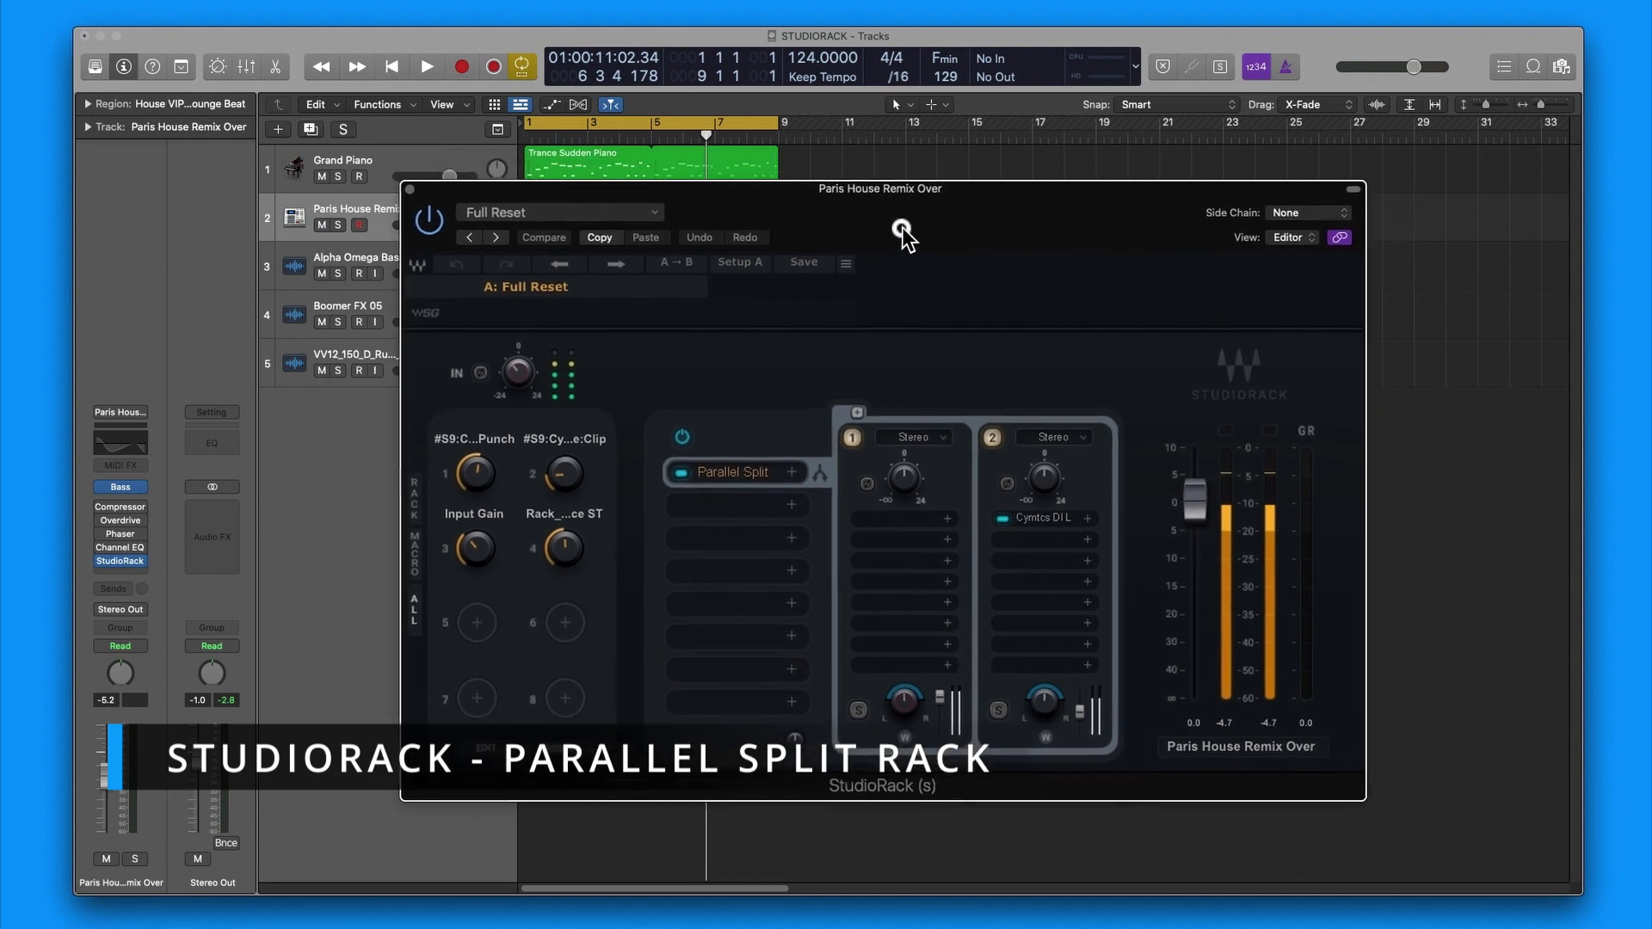
drag(901, 227, 878, 231)
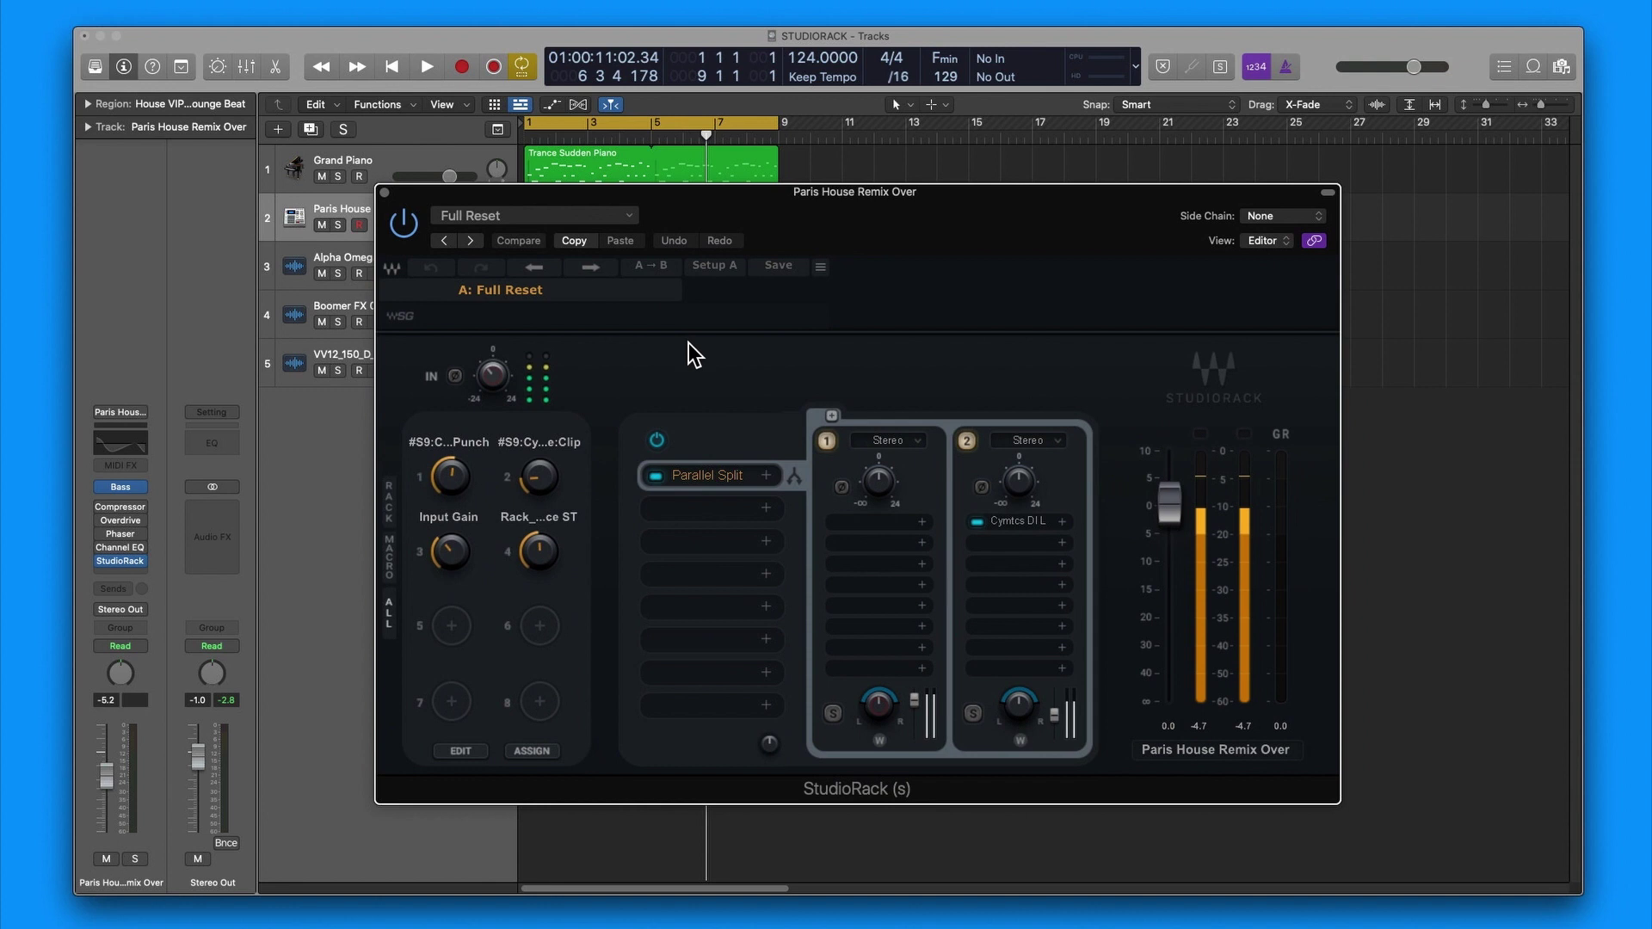
Step: Open Cymatics Diablo Lite from the parallel split and fit it beside StudioRack, with the rack's GUI size reduced to 100%
click(580, 538)
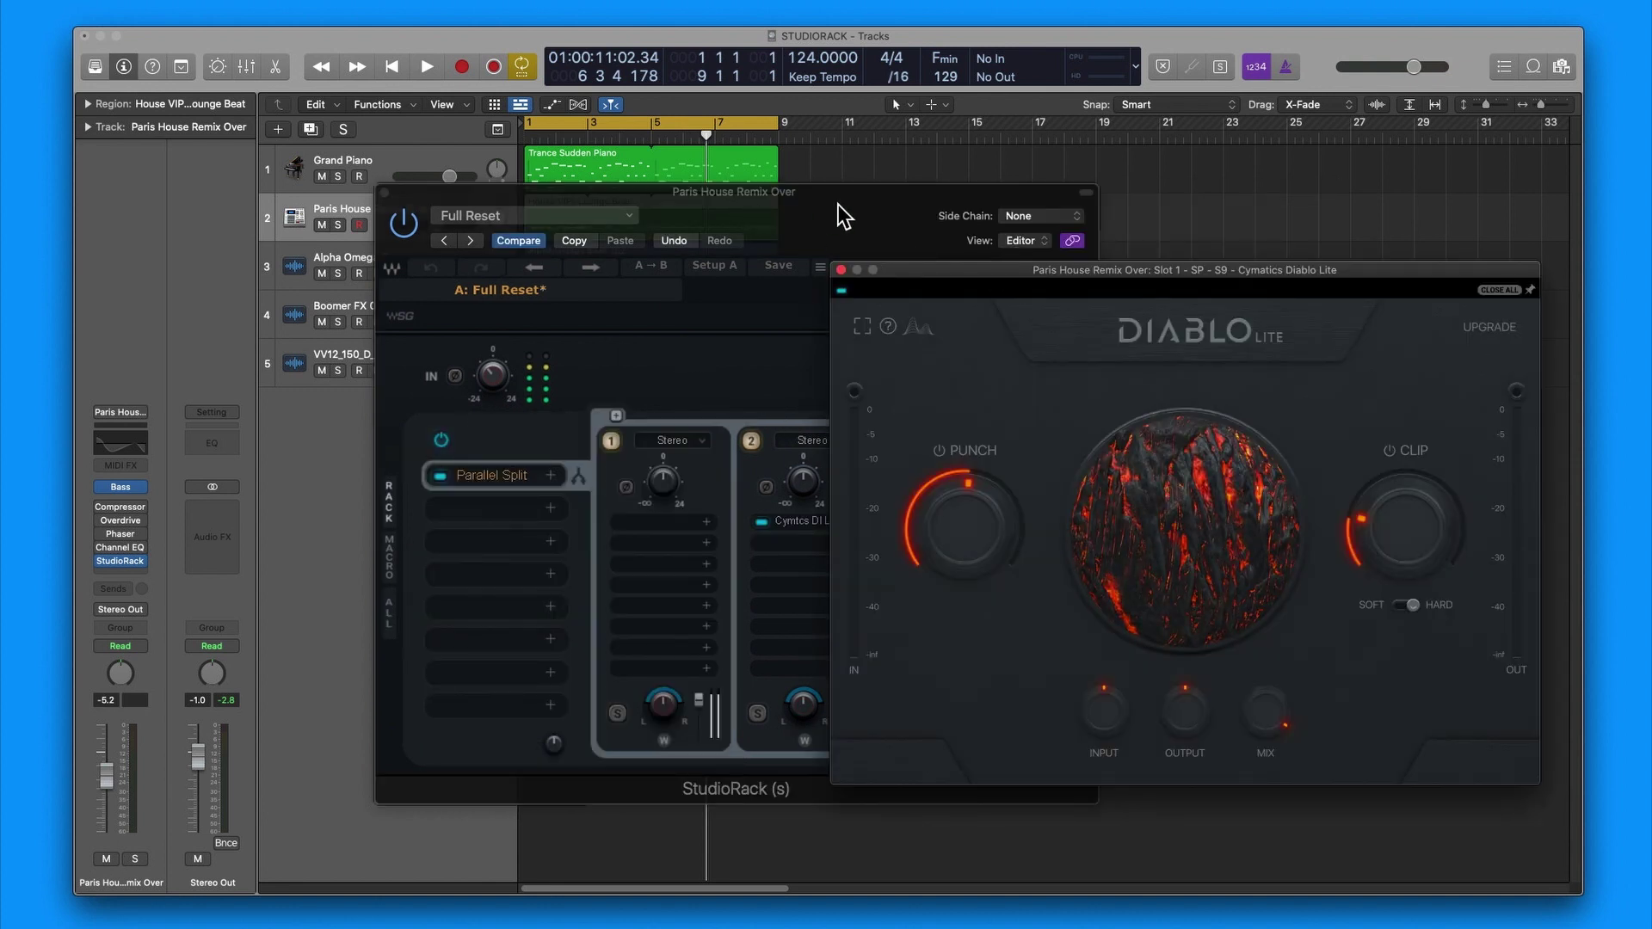
drag(840, 199, 557, 194)
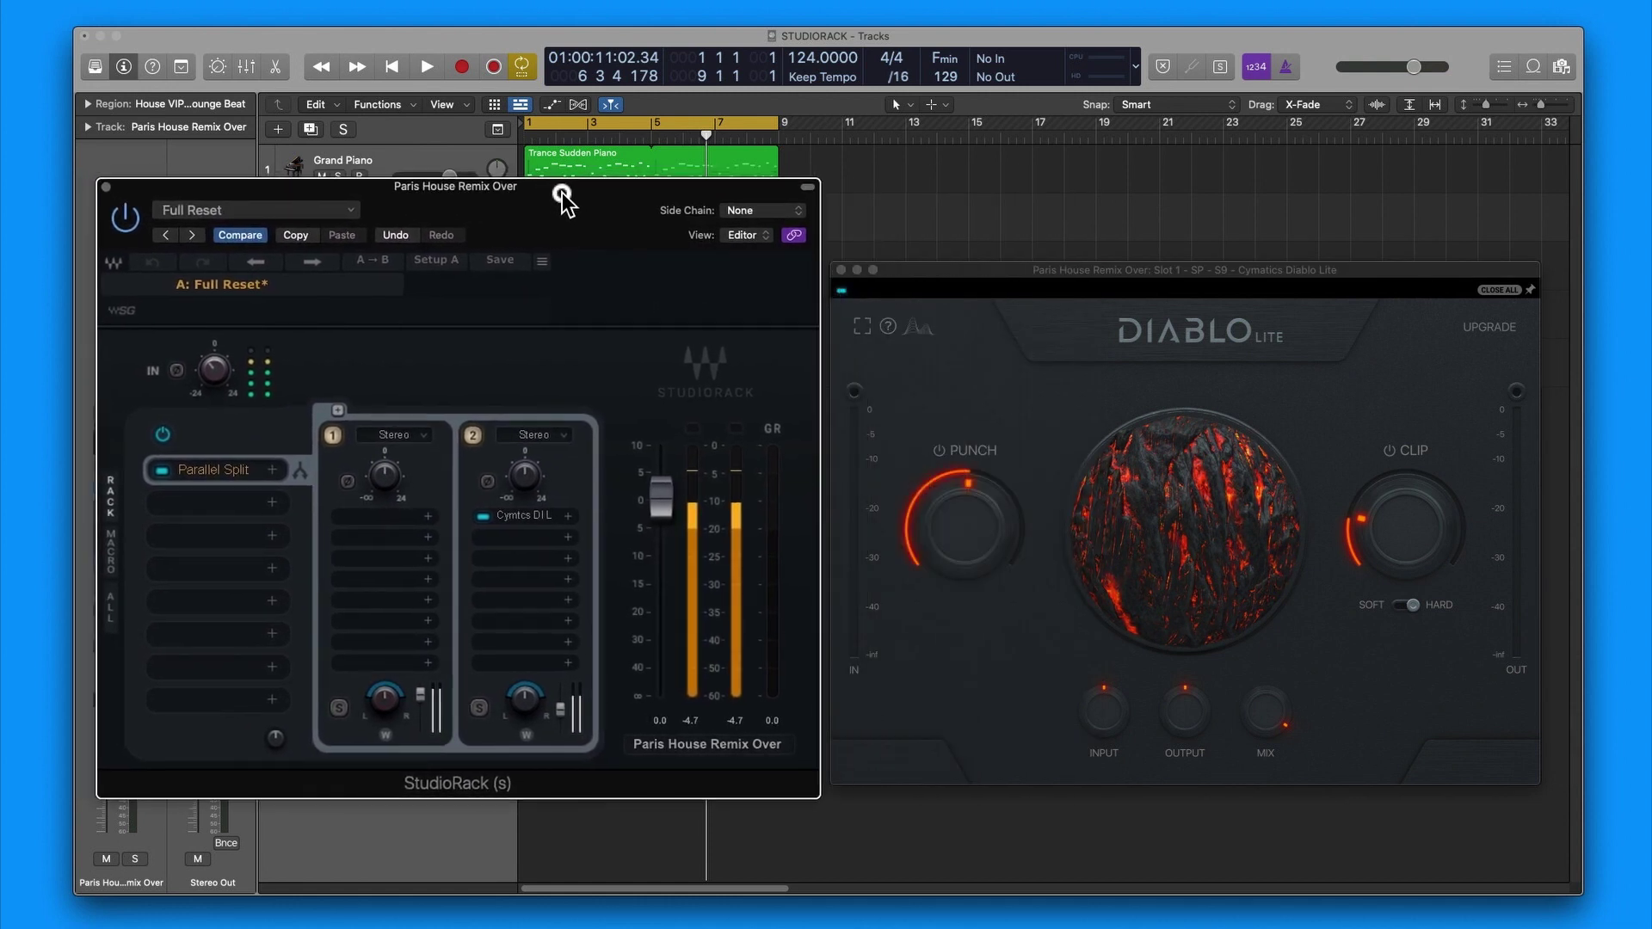
click(542, 260)
click(569, 311)
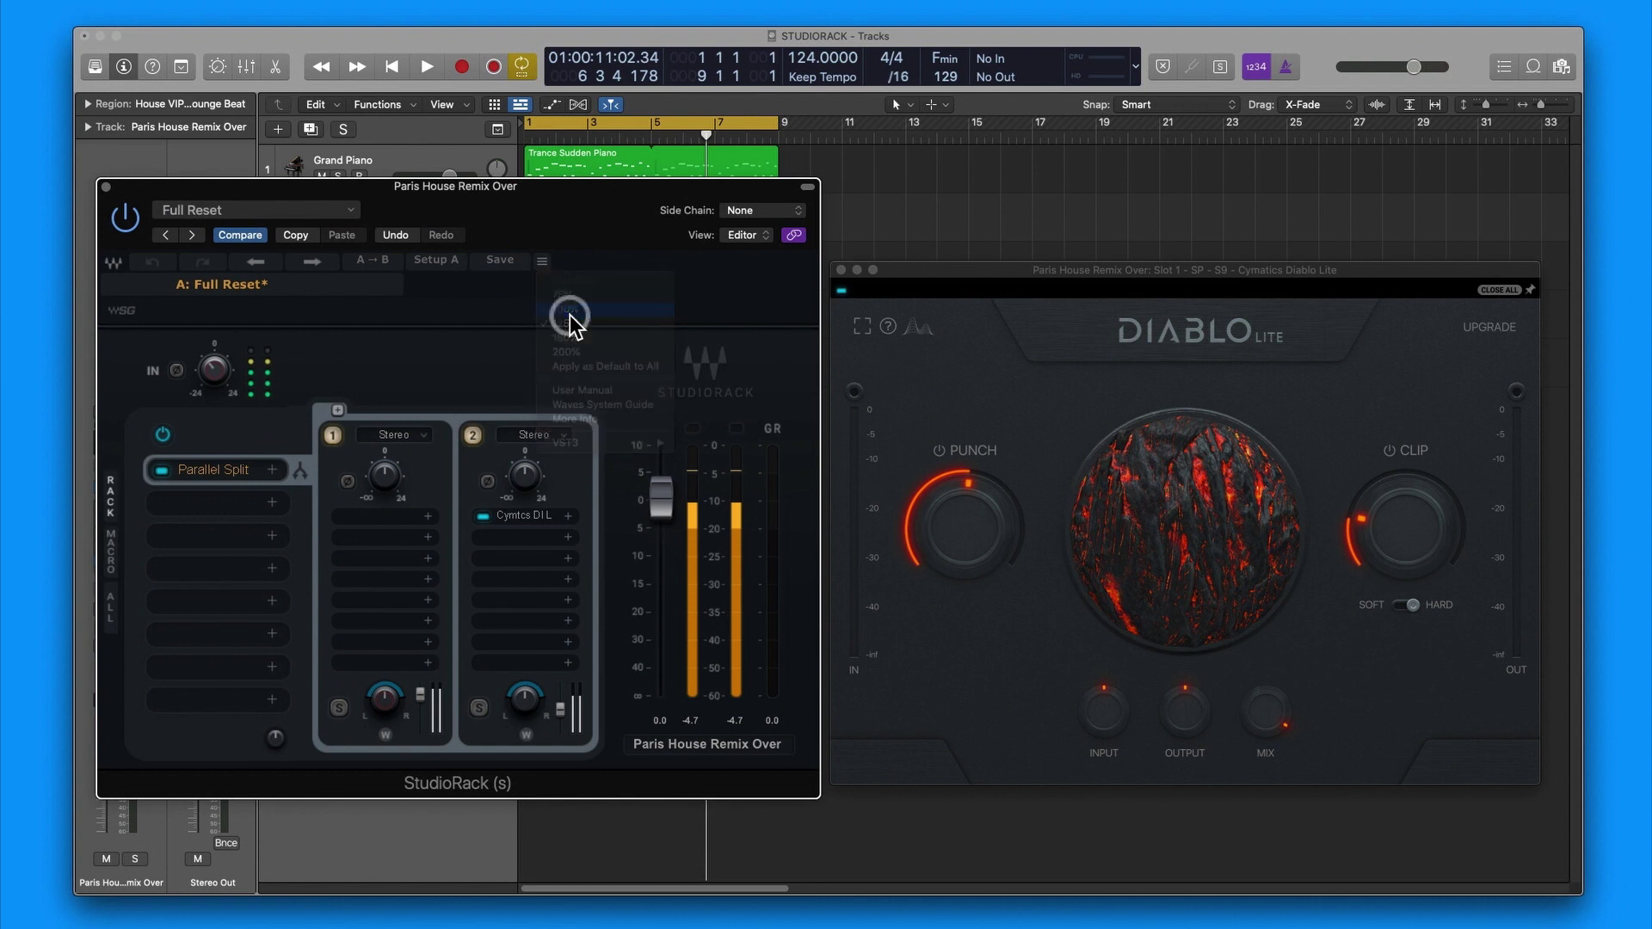
drag(511, 188, 581, 239)
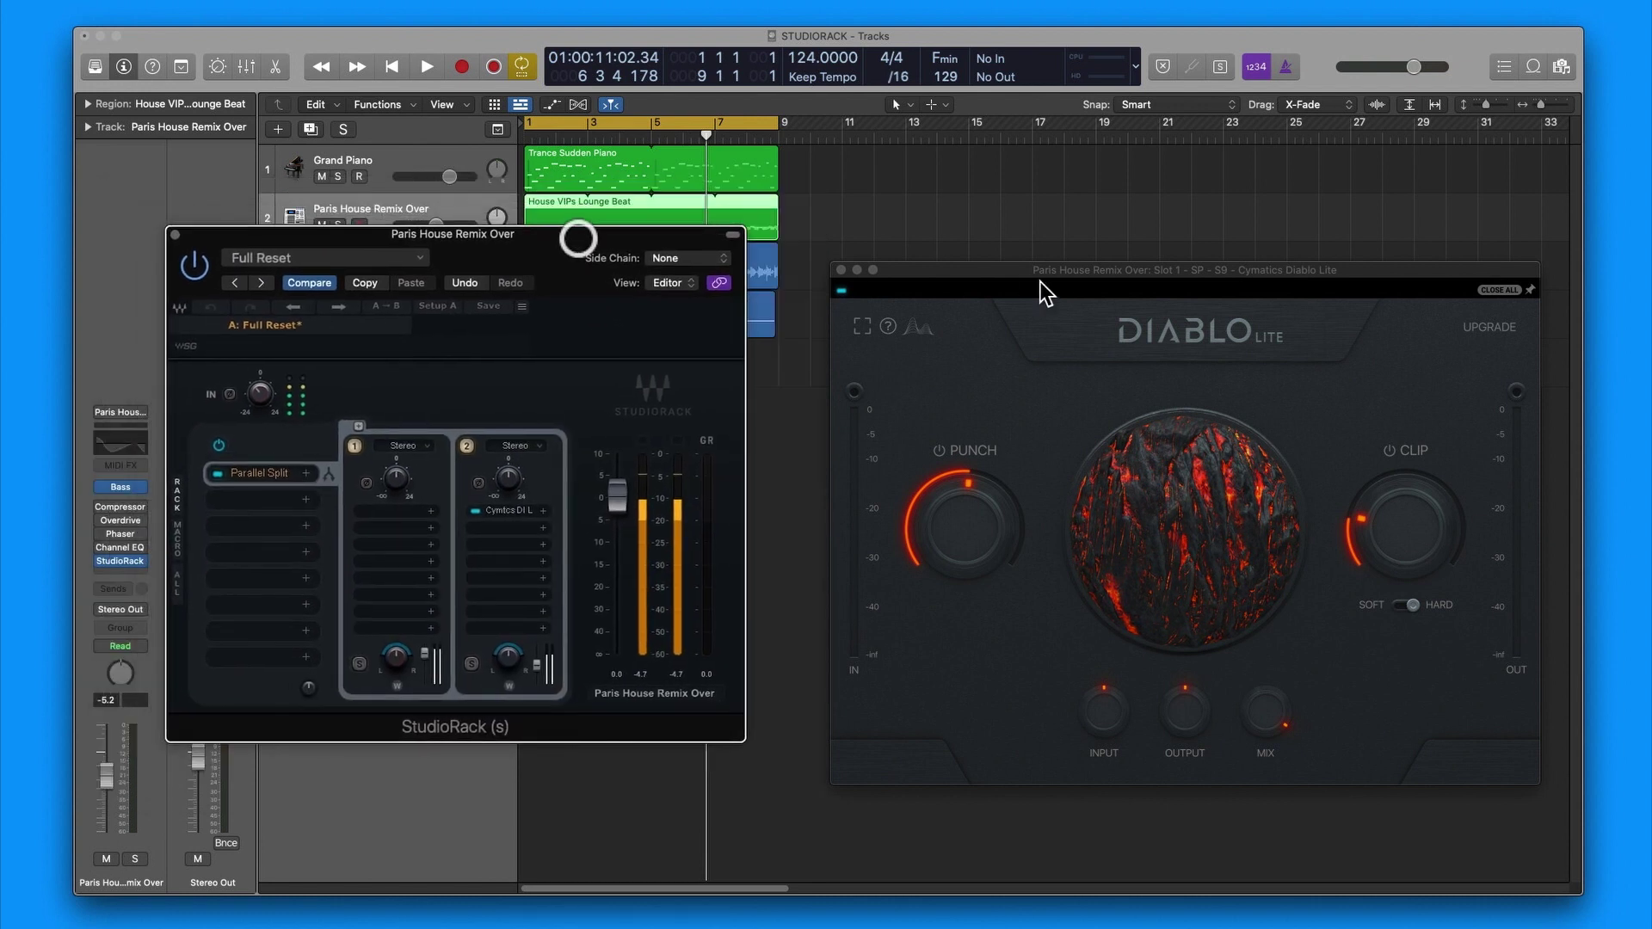
drag(1032, 270, 1015, 218)
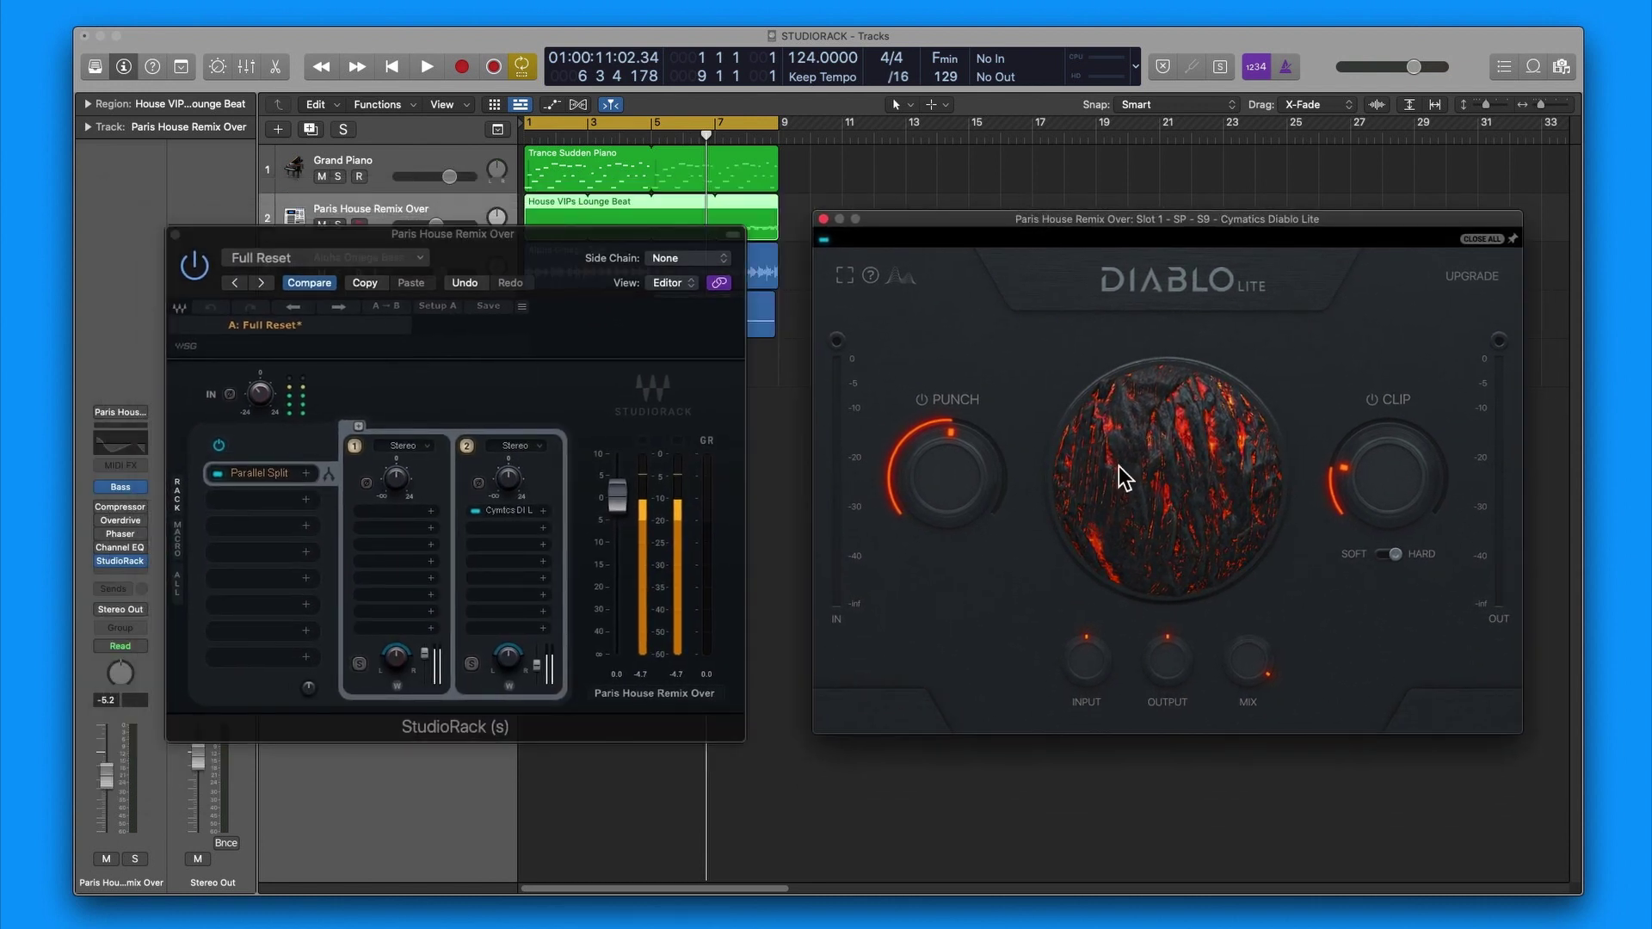
drag(544, 234, 566, 255)
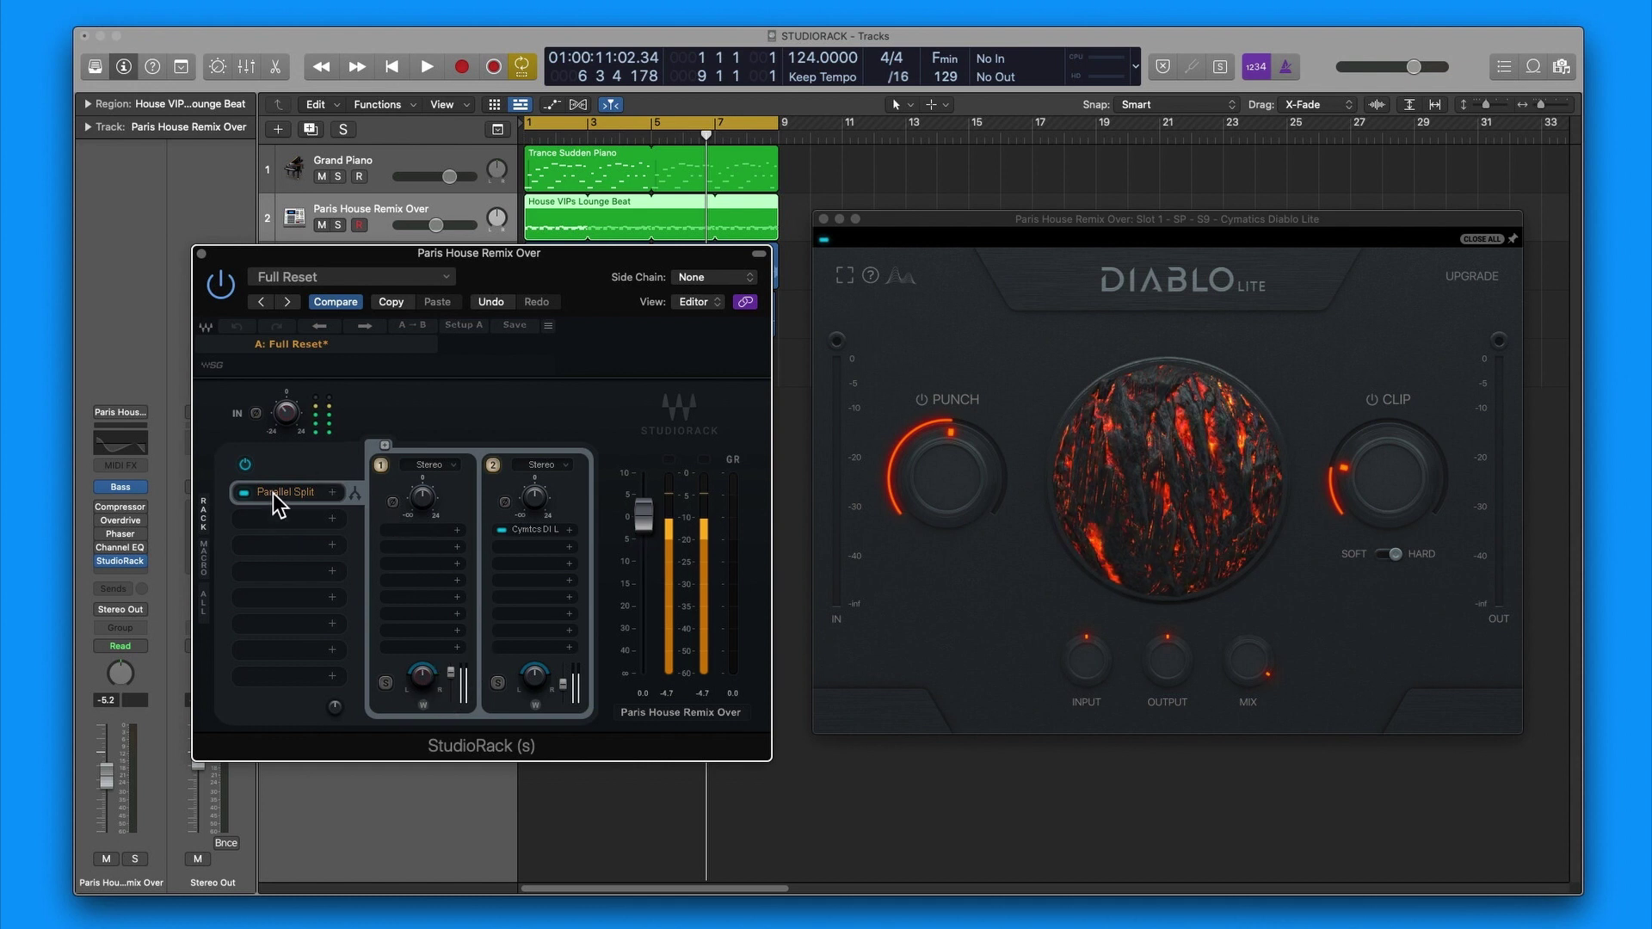
Step: Show the macros together with the split rack, turn down the Punch macro and reposition the StudioRack and Diablo Lite windows side by side
click(205, 555)
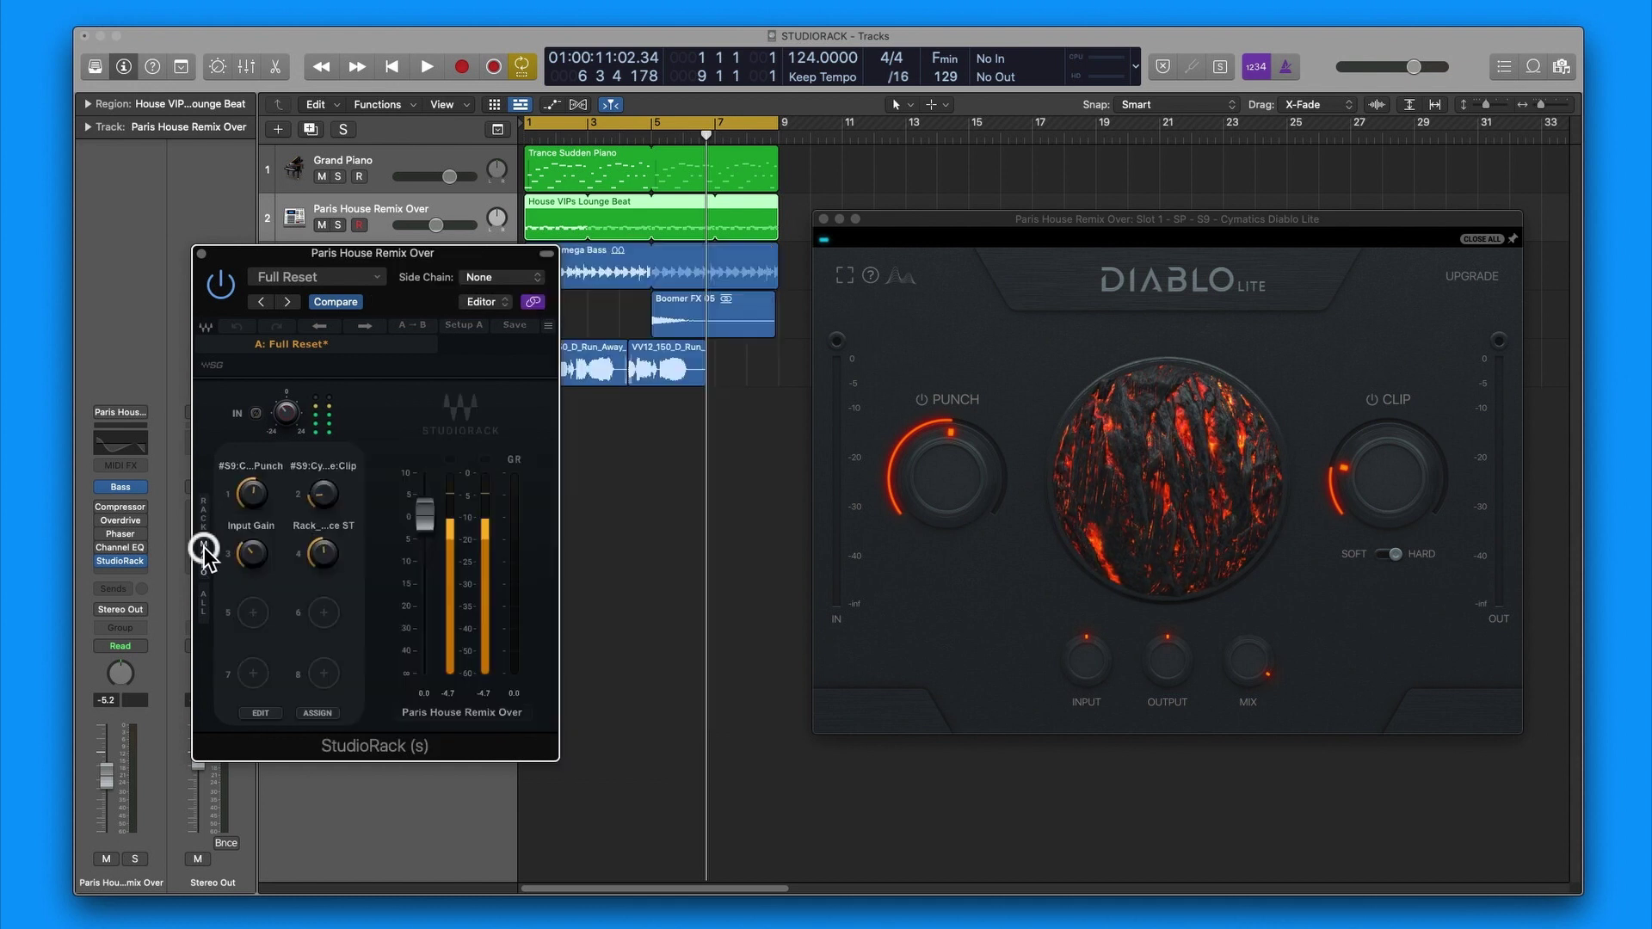
click(203, 601)
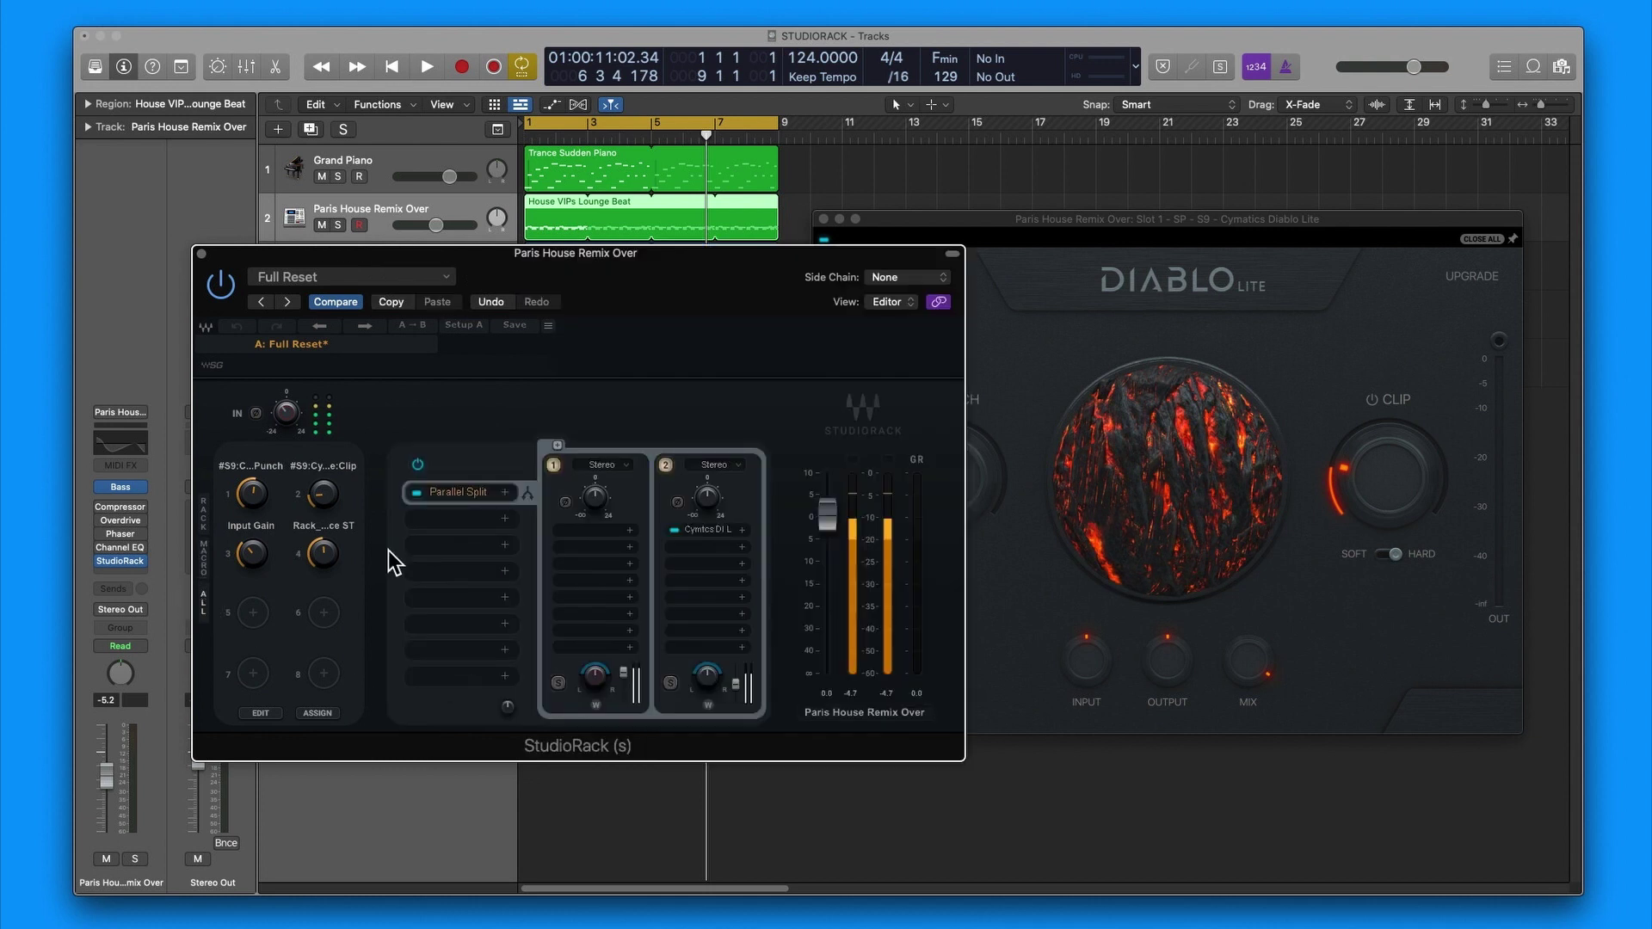
drag(253, 496, 257, 581)
drag(667, 258, 506, 208)
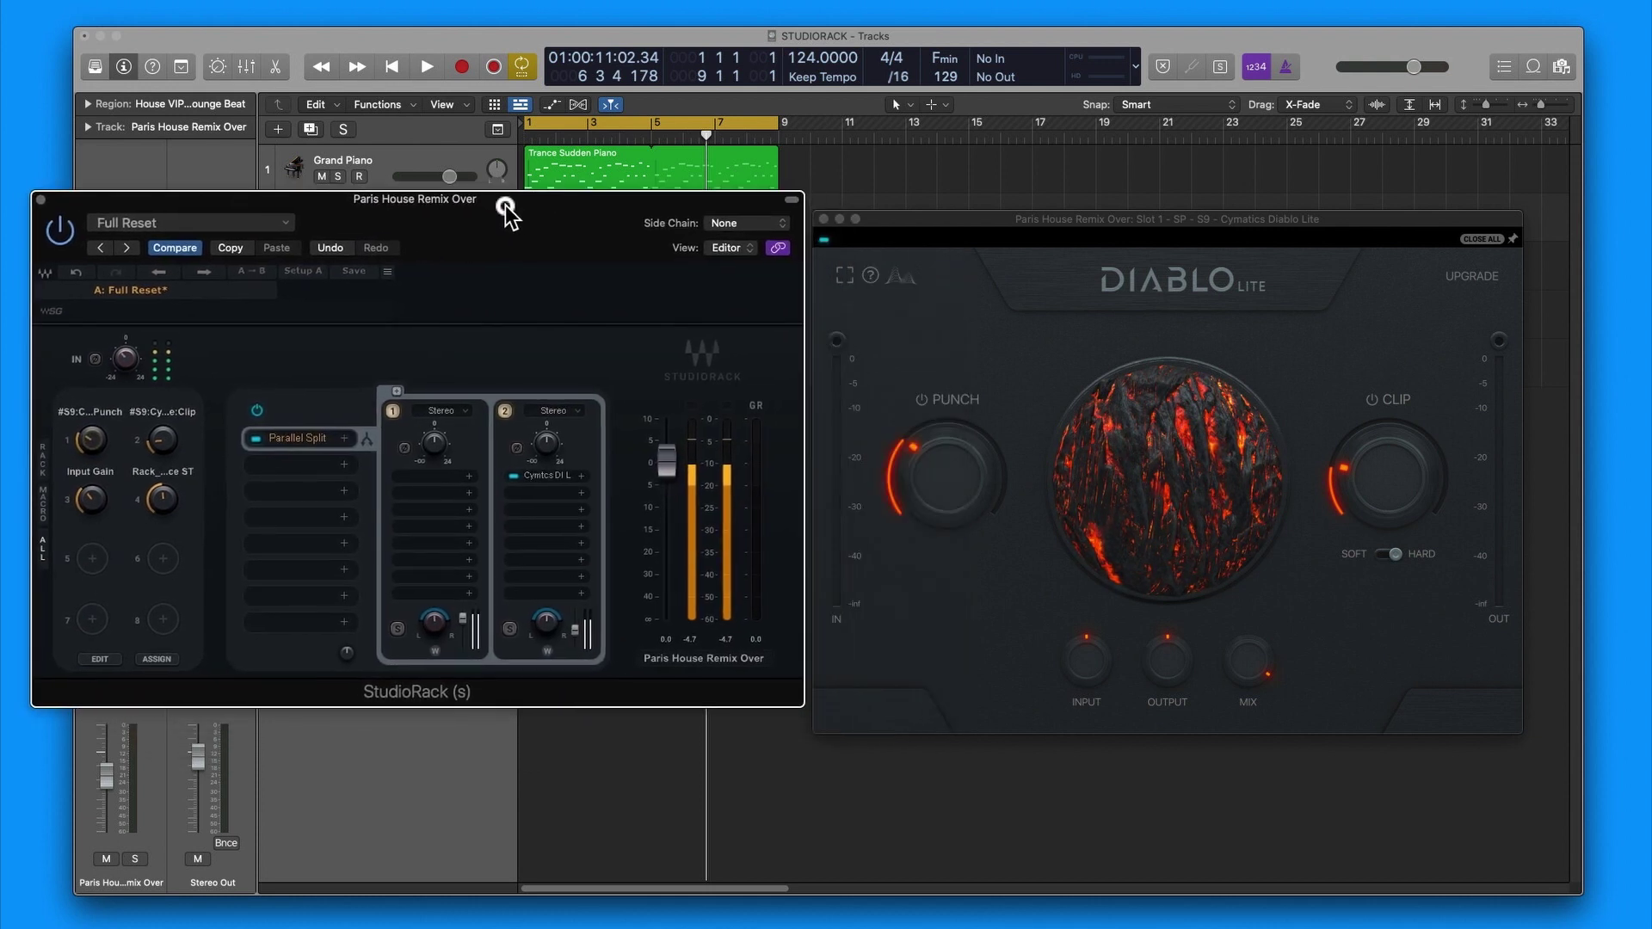
drag(876, 226, 919, 213)
Step: Raise the Punch and Clip macros that control Diablo Lite and lower the Input Gain macro
drag(82, 454, 86, 337)
drag(158, 439, 134, 413)
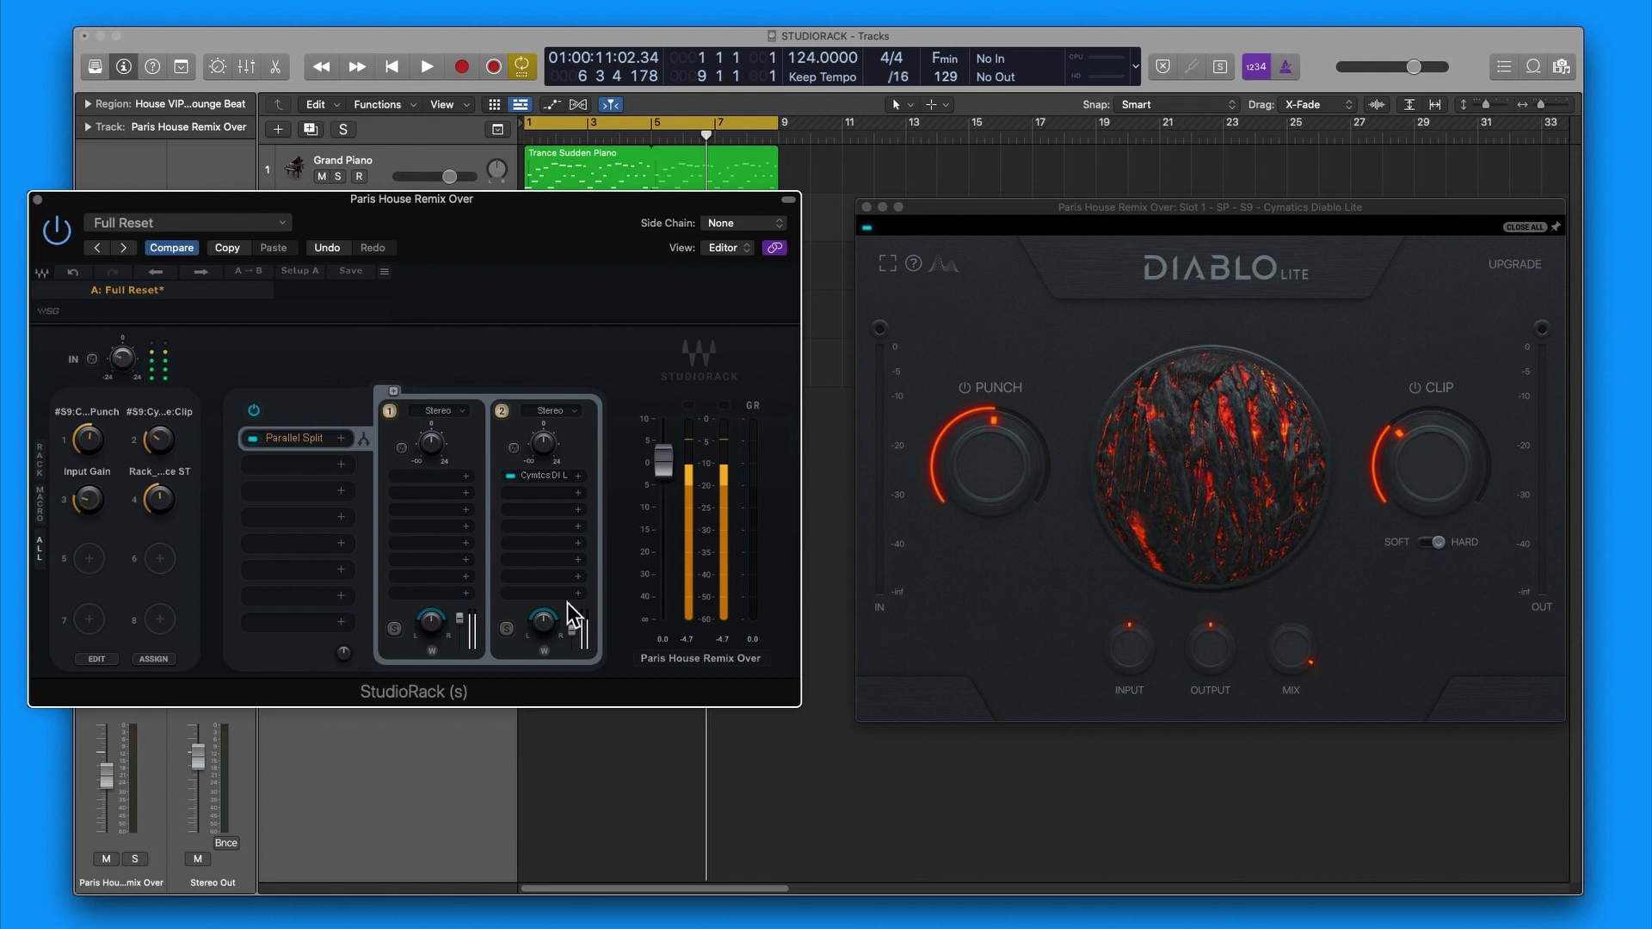
drag(148, 508, 145, 628)
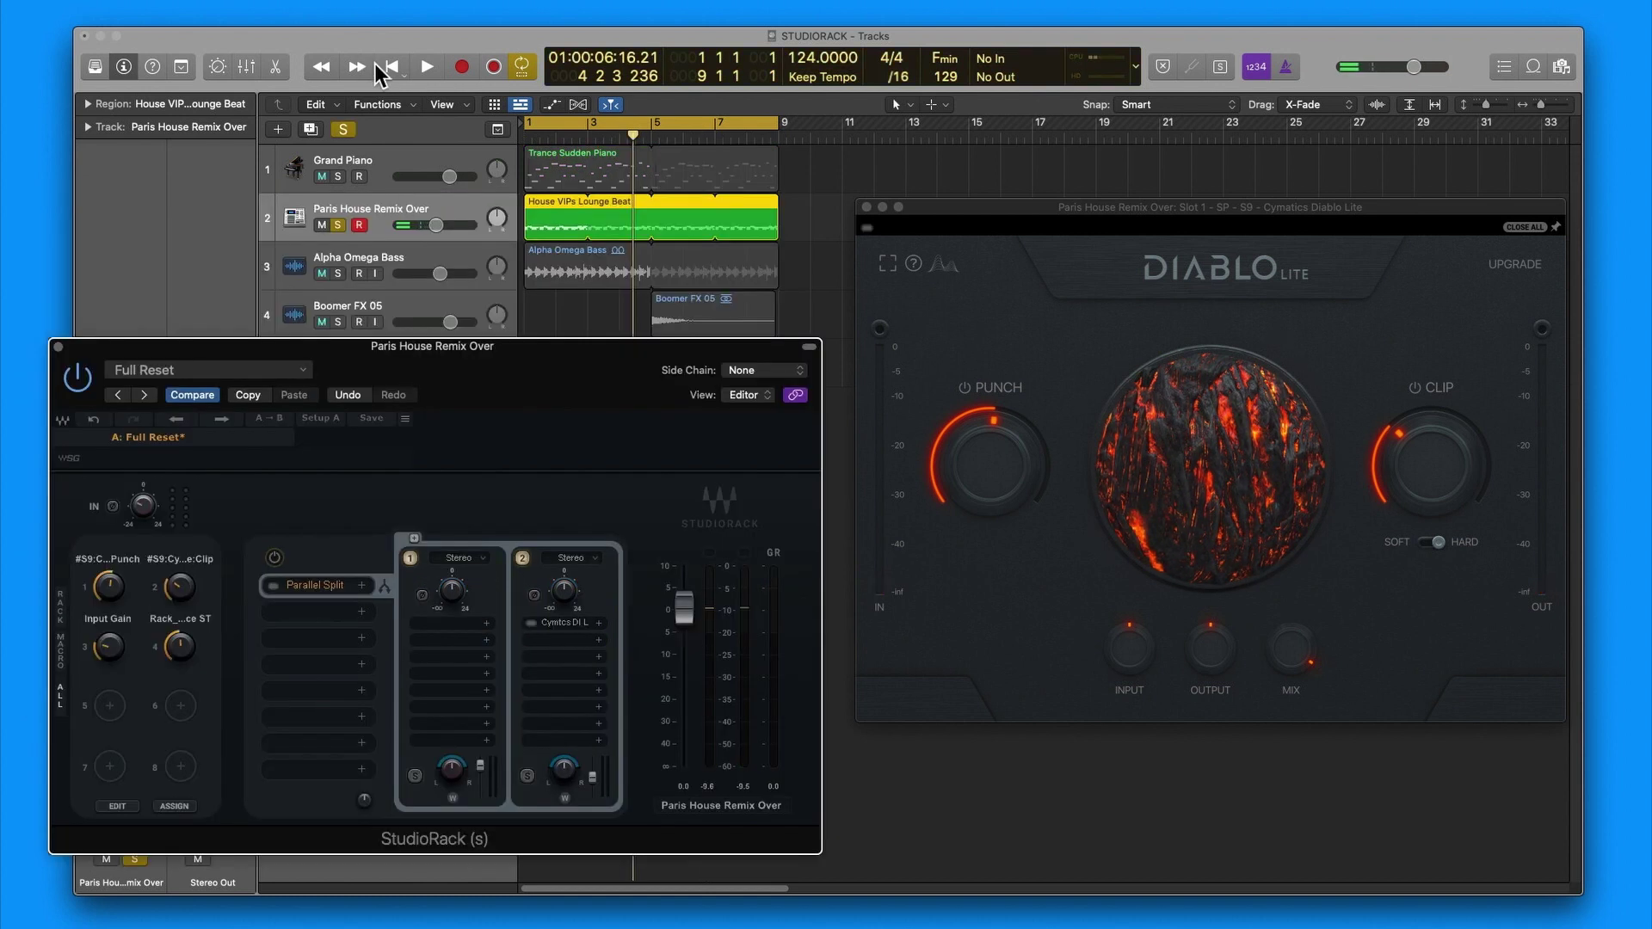
Step: Play the soloed Paris House Remix Over track from the start with the parallel split bypassed, and raise its track volume
click(384, 69)
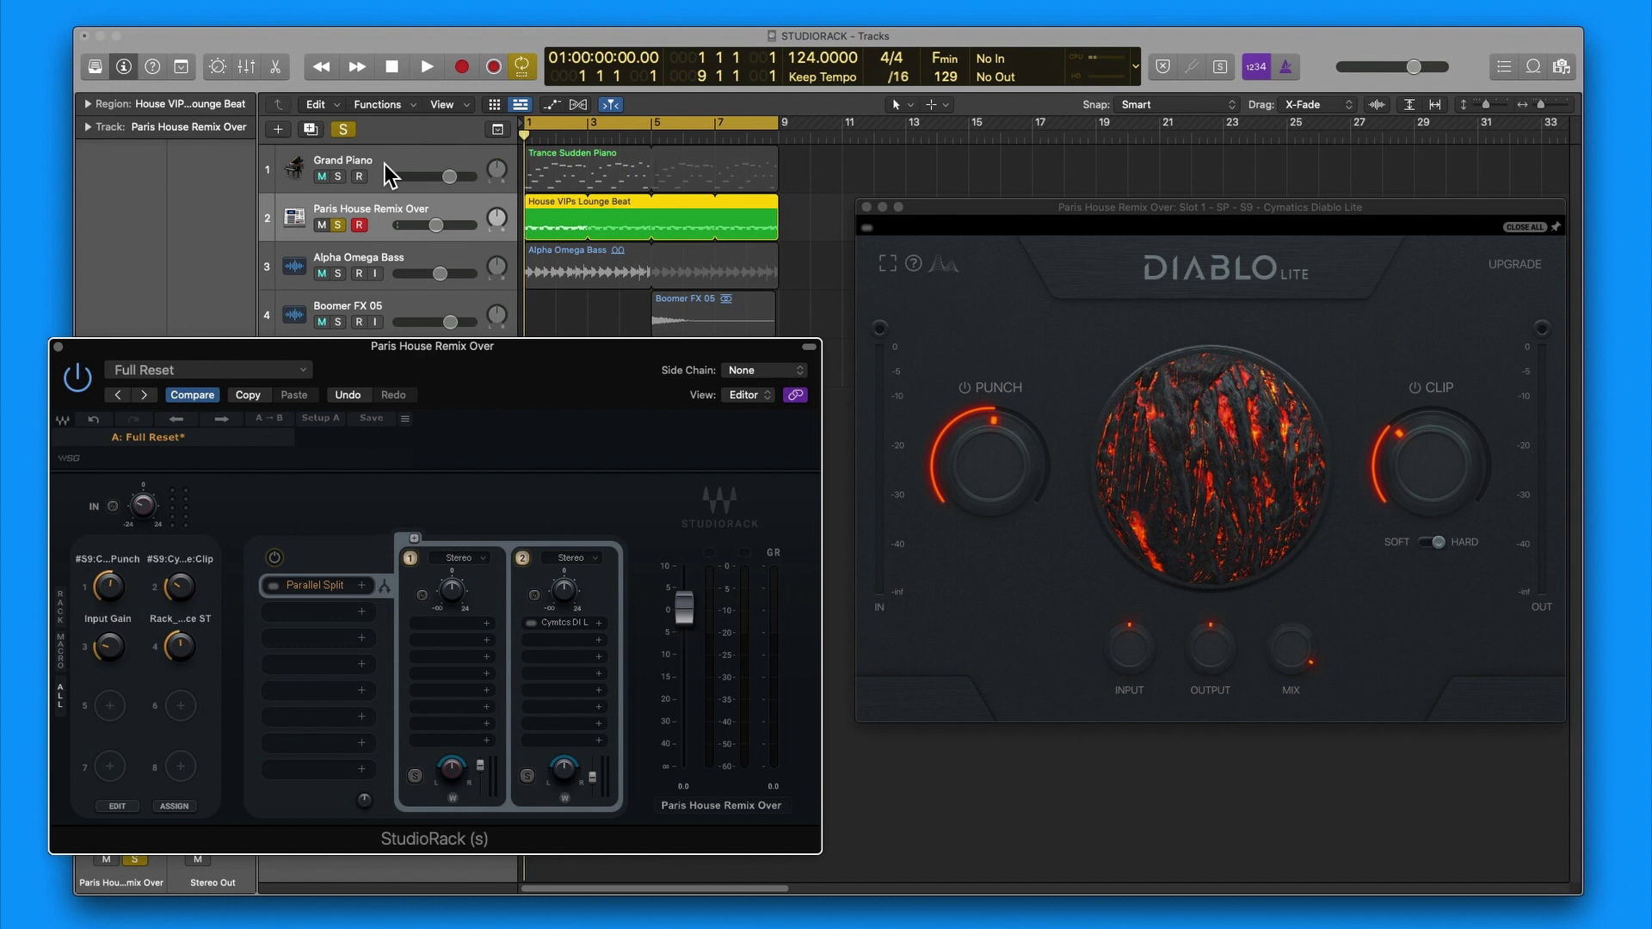
key(space)
drag(441, 224, 465, 228)
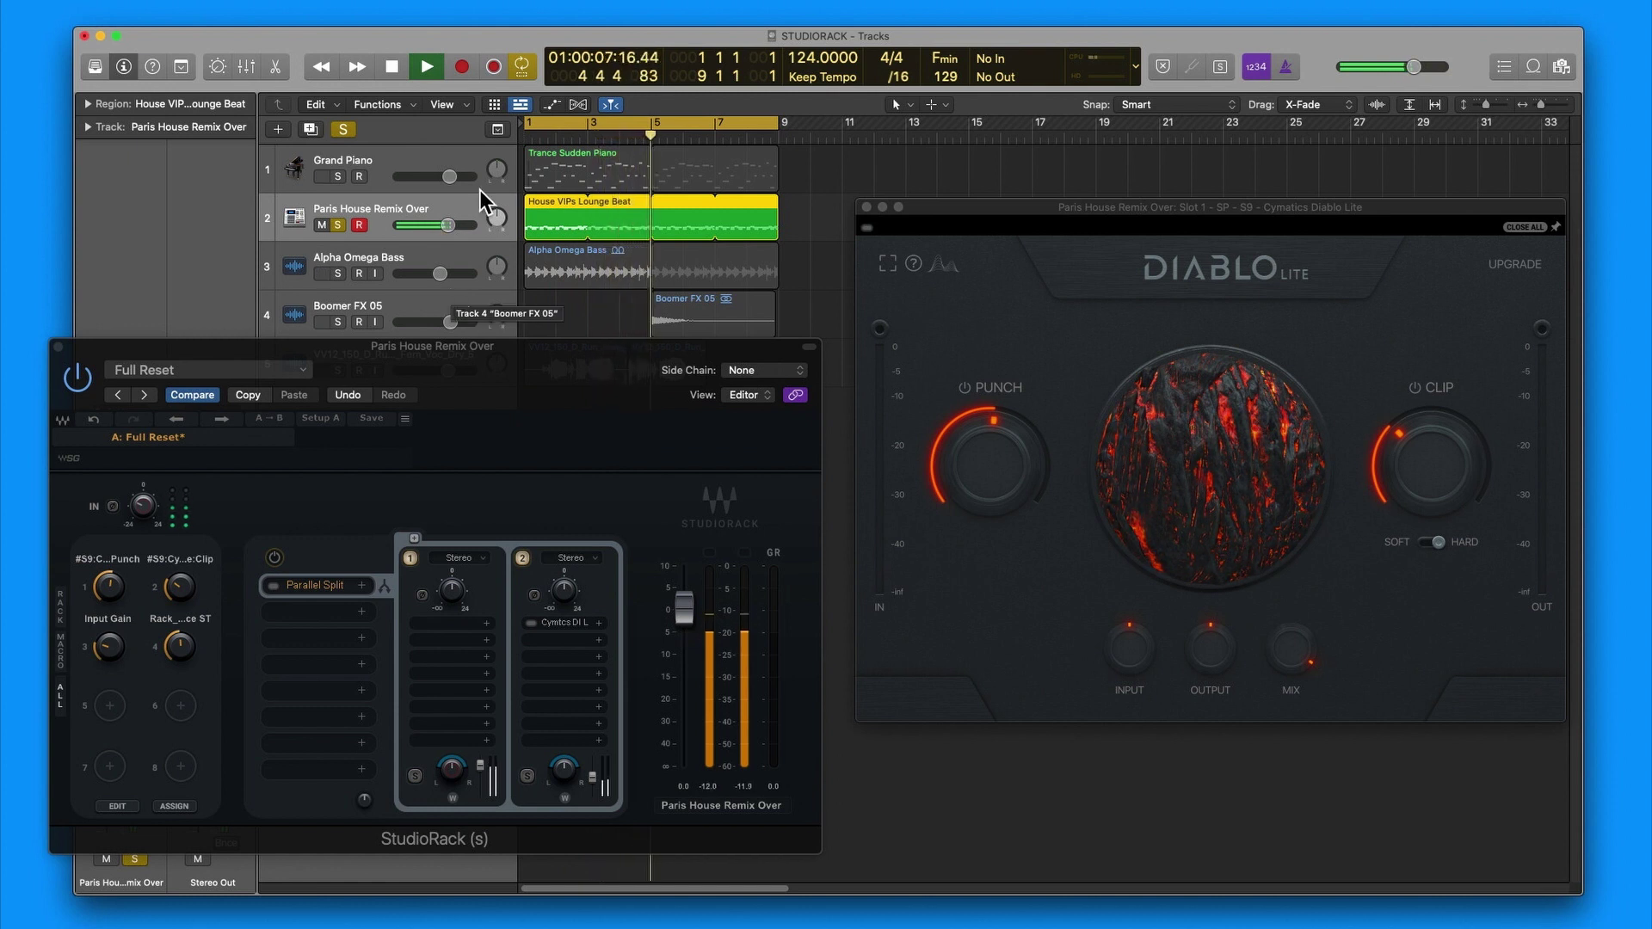
Step: Stop playback, switch the parallel split rack back on, check both branches' on/off states, and play the drum track through it
click(393, 67)
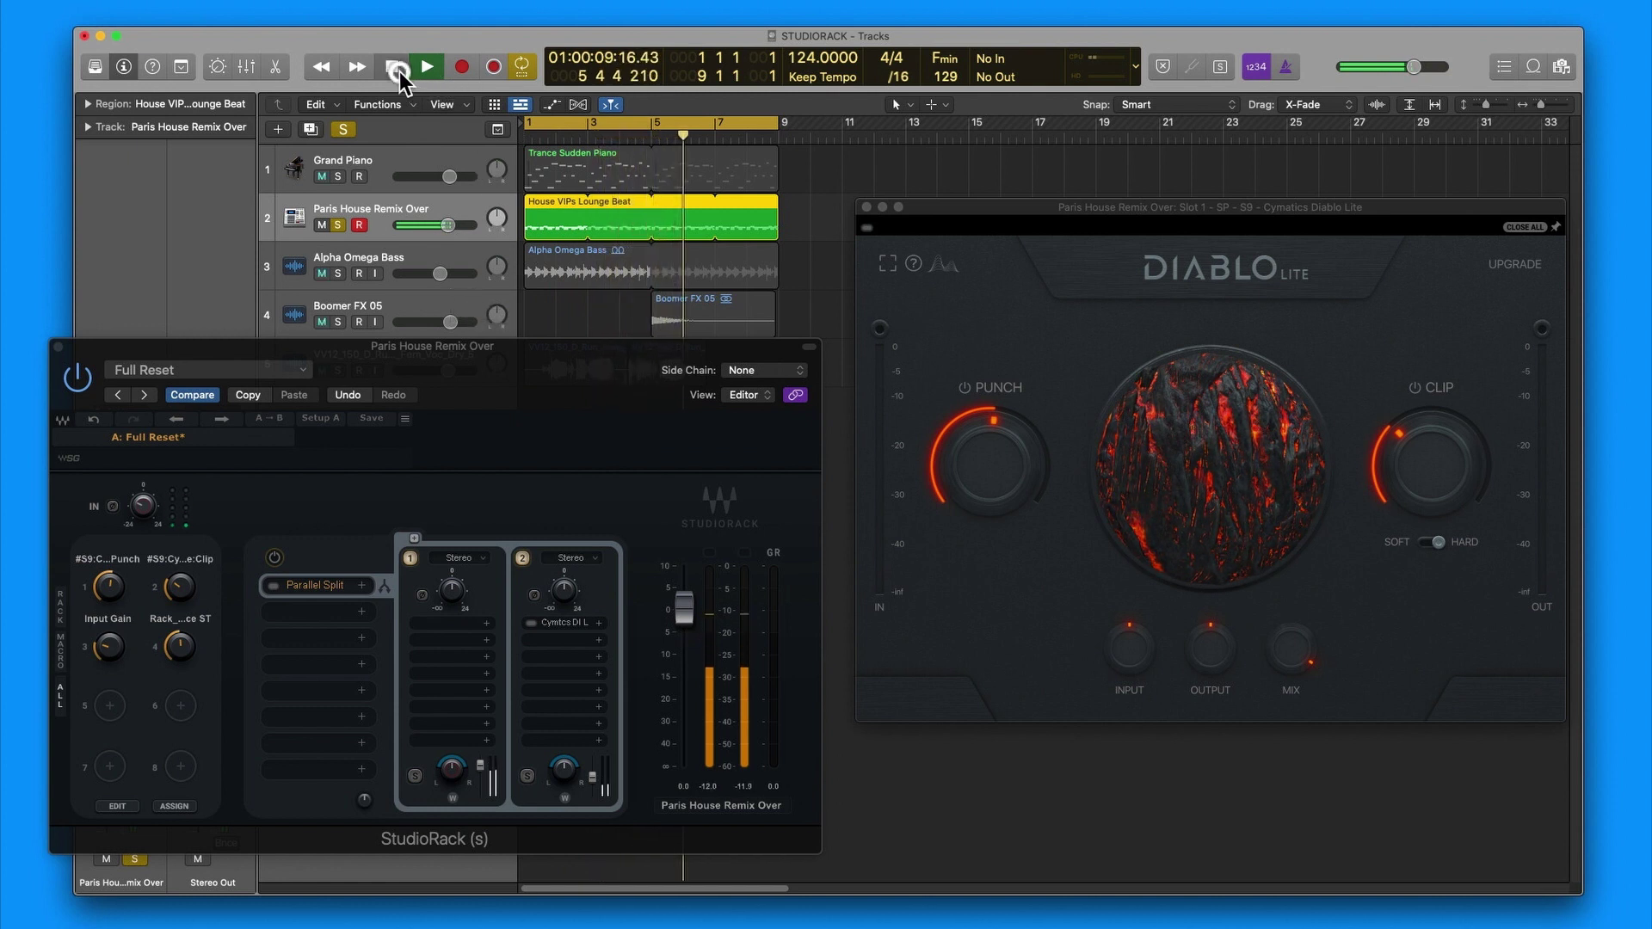
click(393, 67)
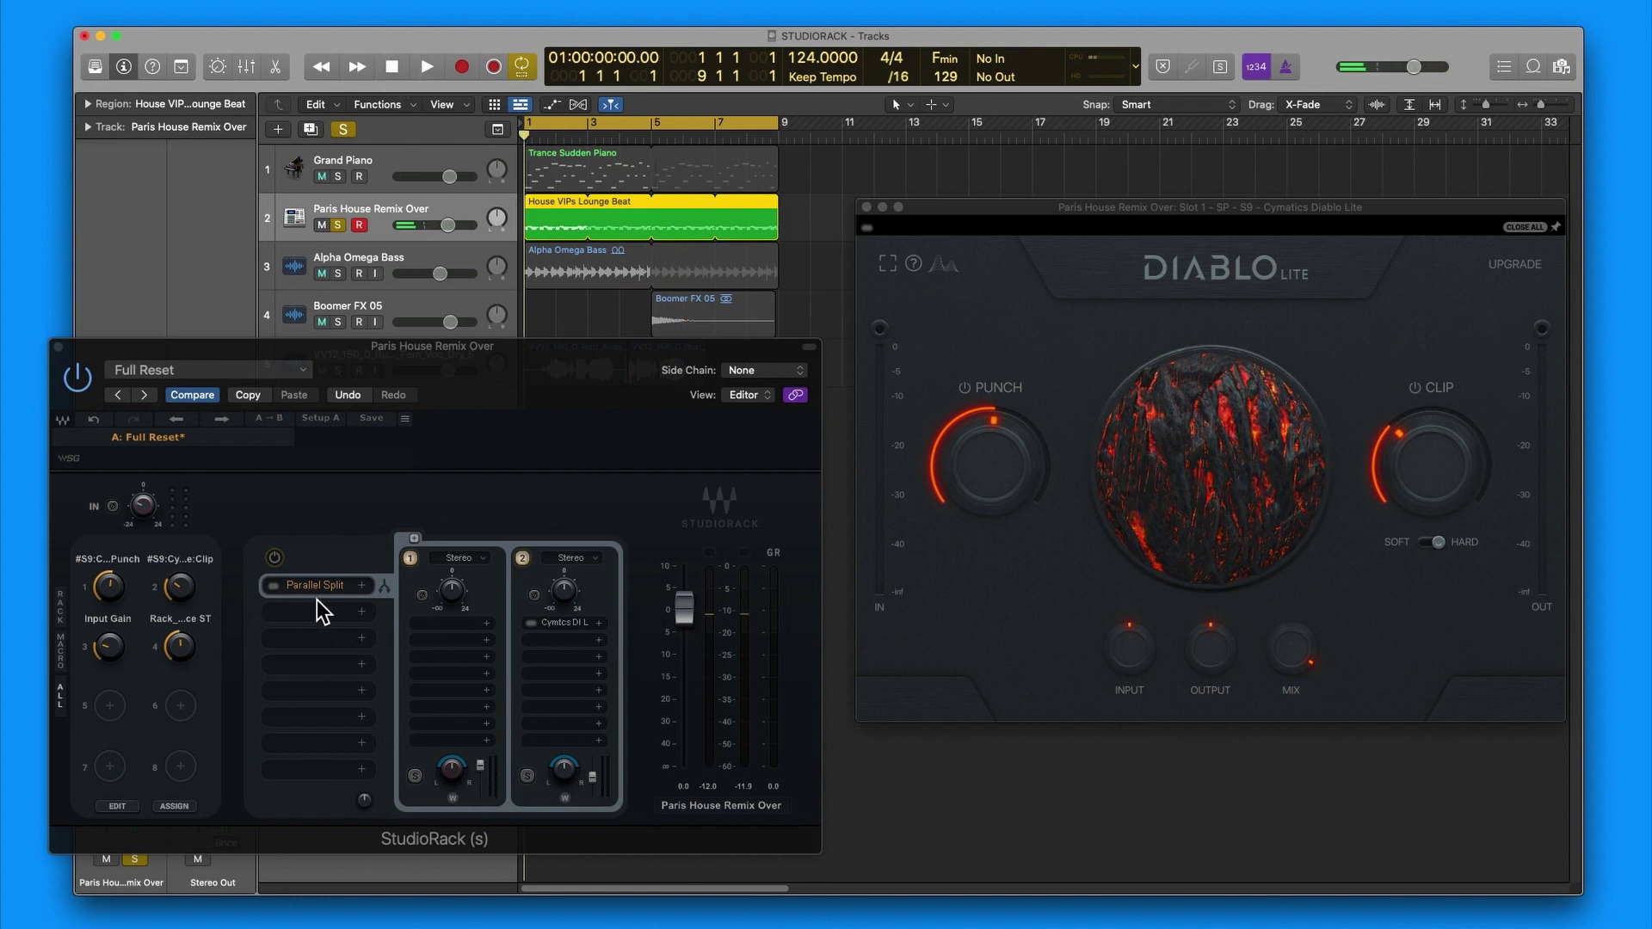
click(276, 552)
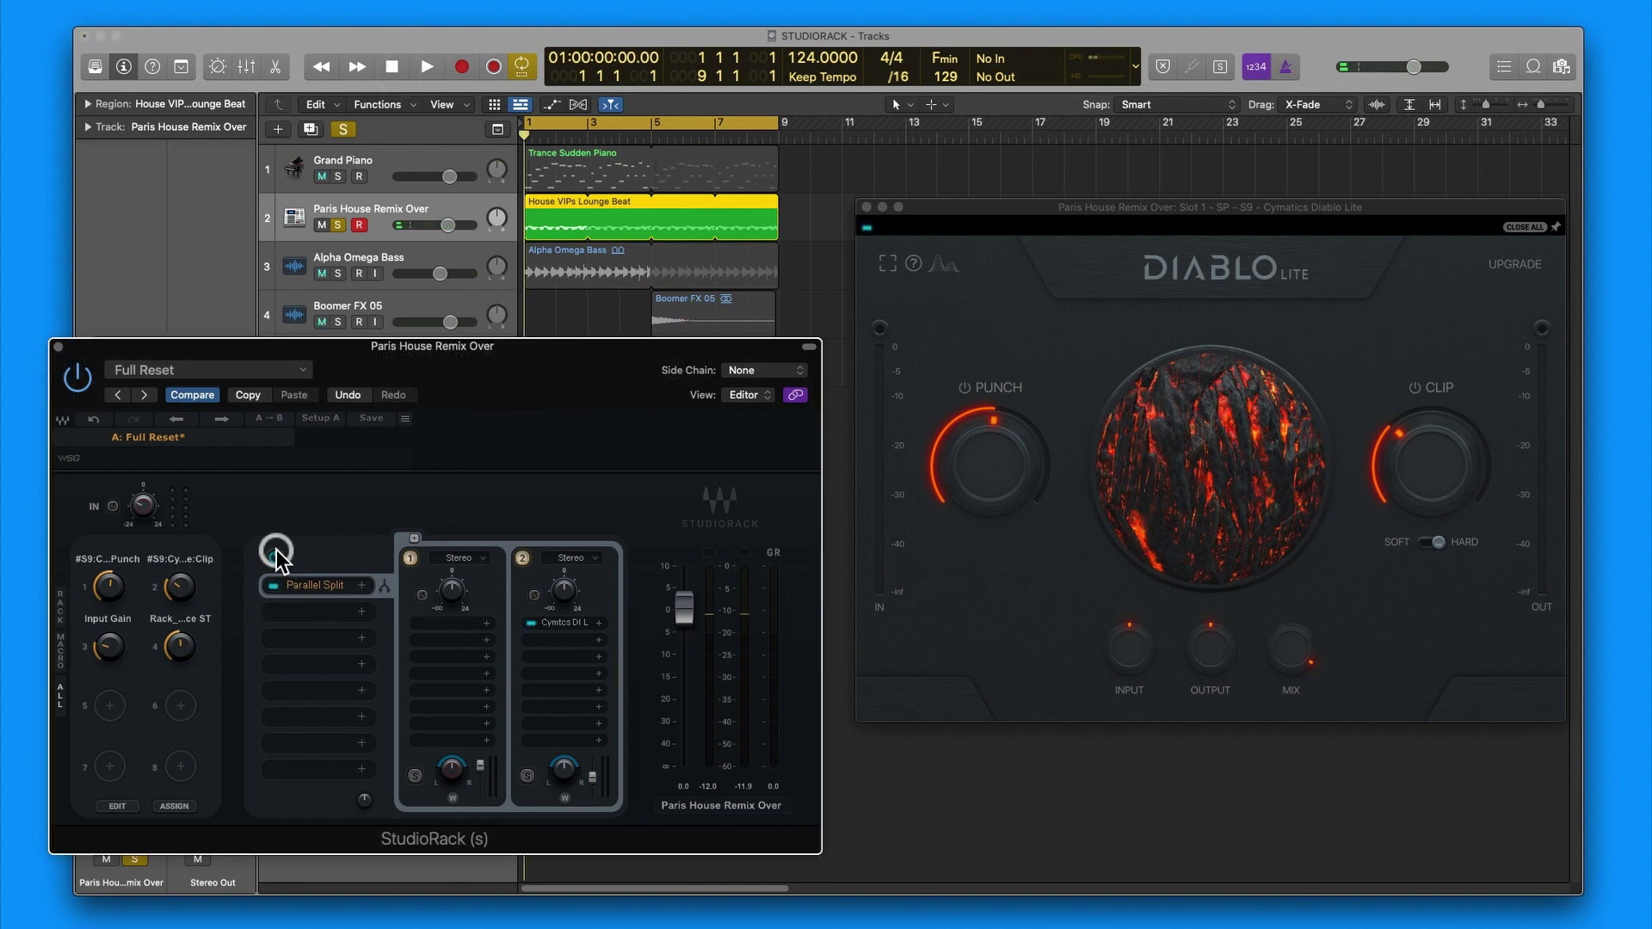
click(417, 559)
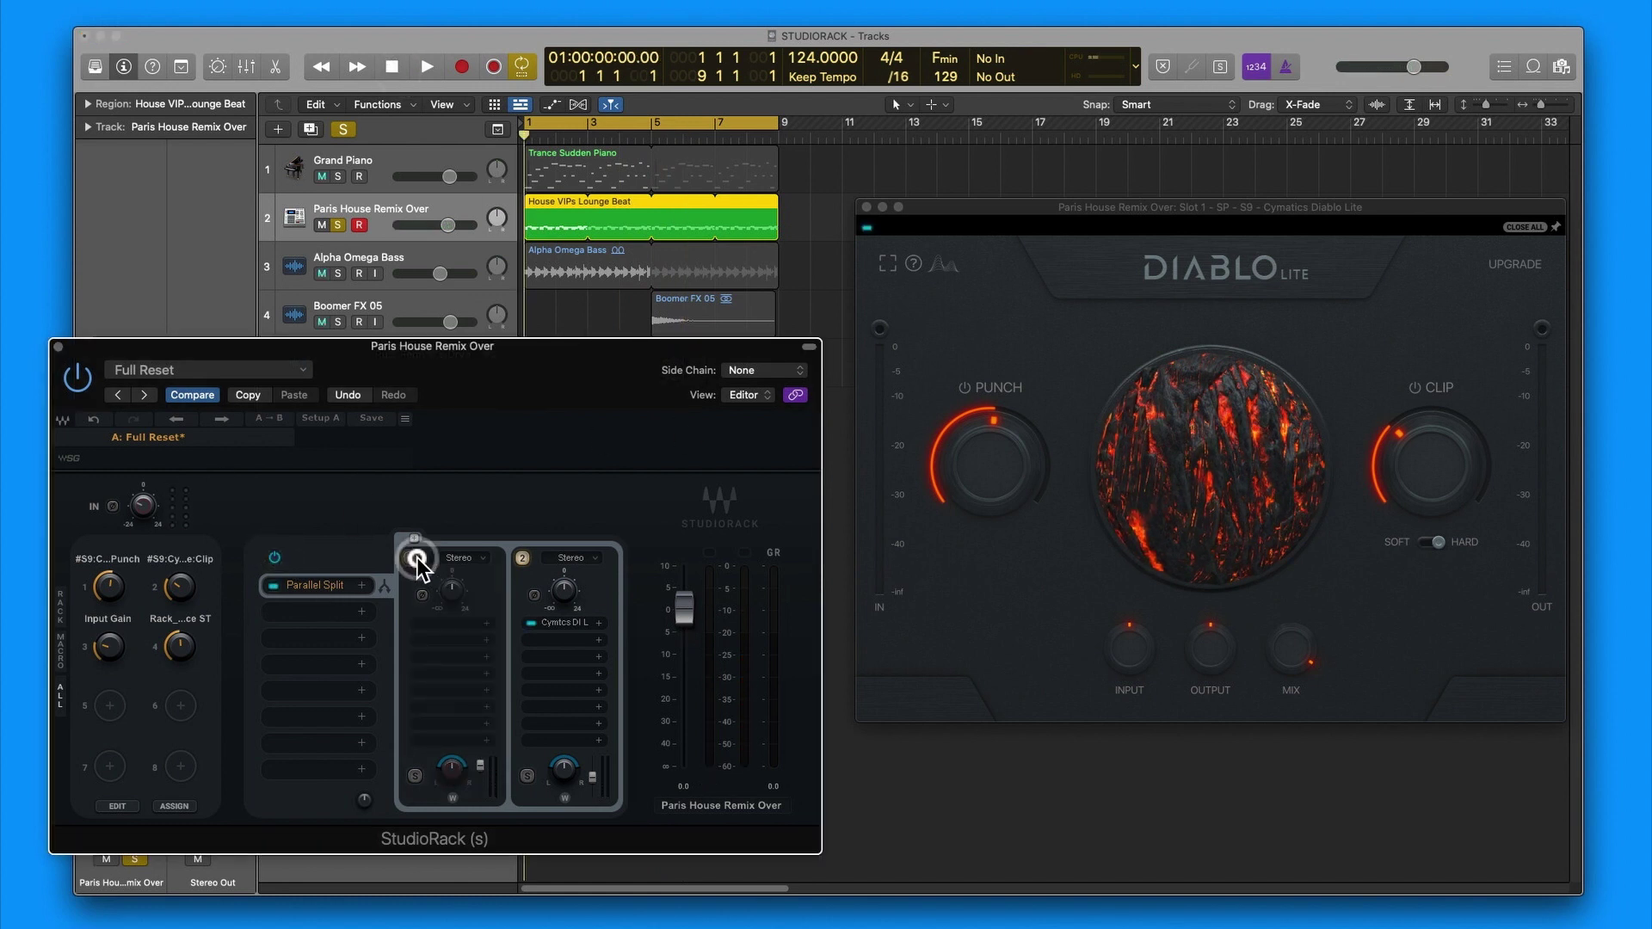
click(521, 558)
key(space)
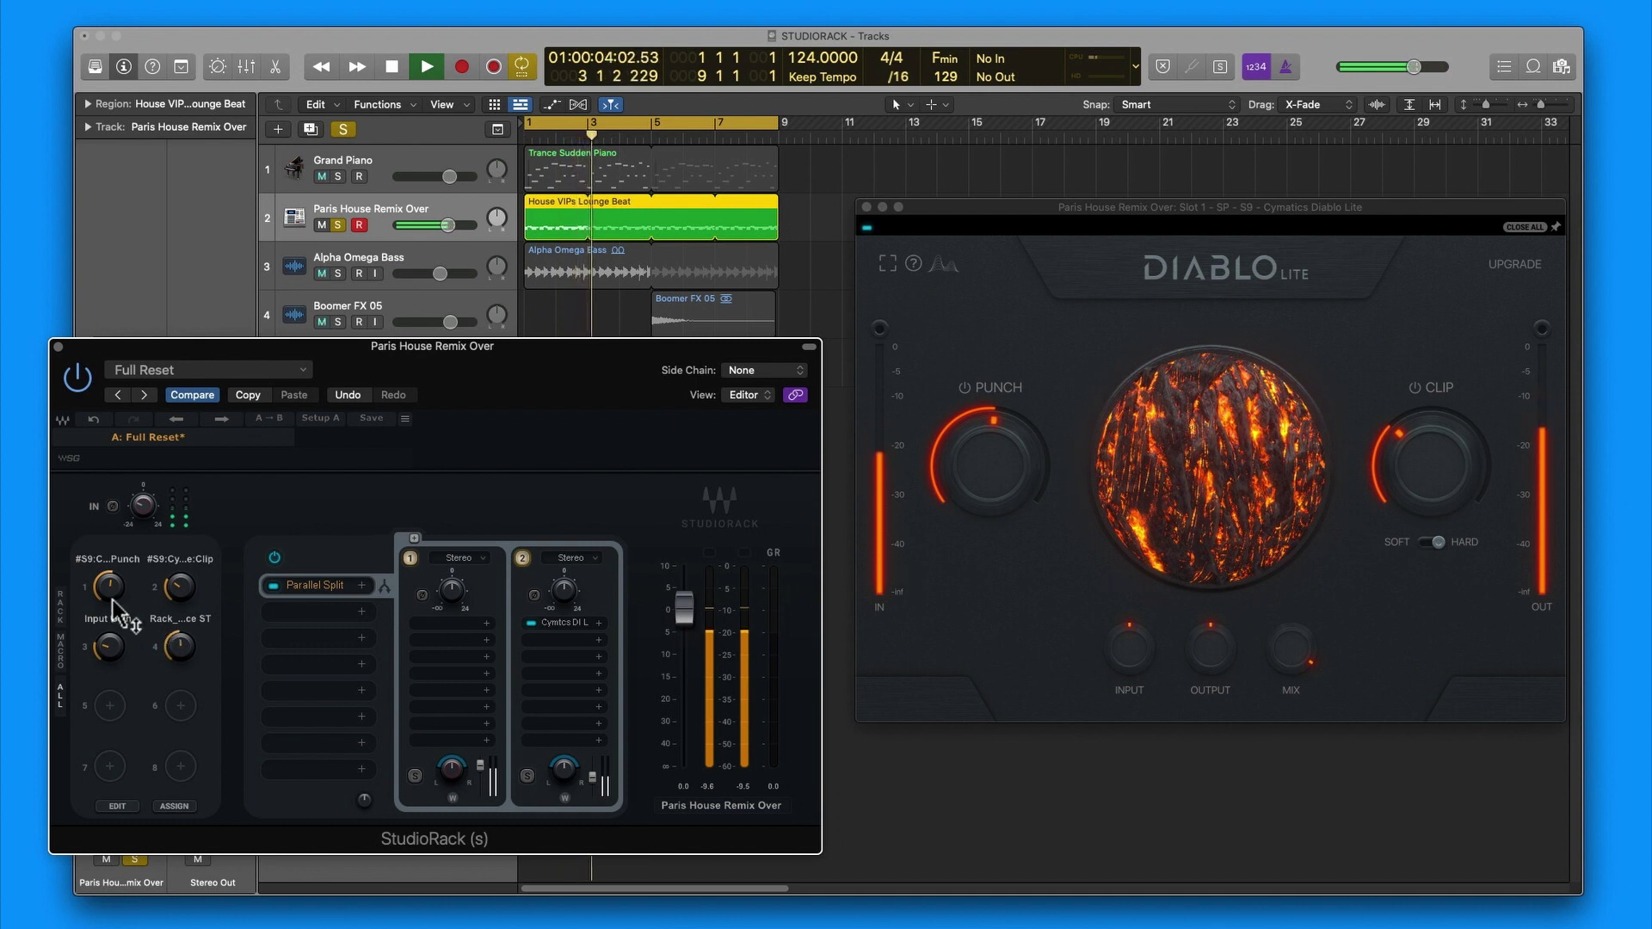
Step: During playback, sweep the Punch, Clip and fourth macros and raise the Input Gain macro, finishing with the track stopped
drag(105, 594, 2, 618)
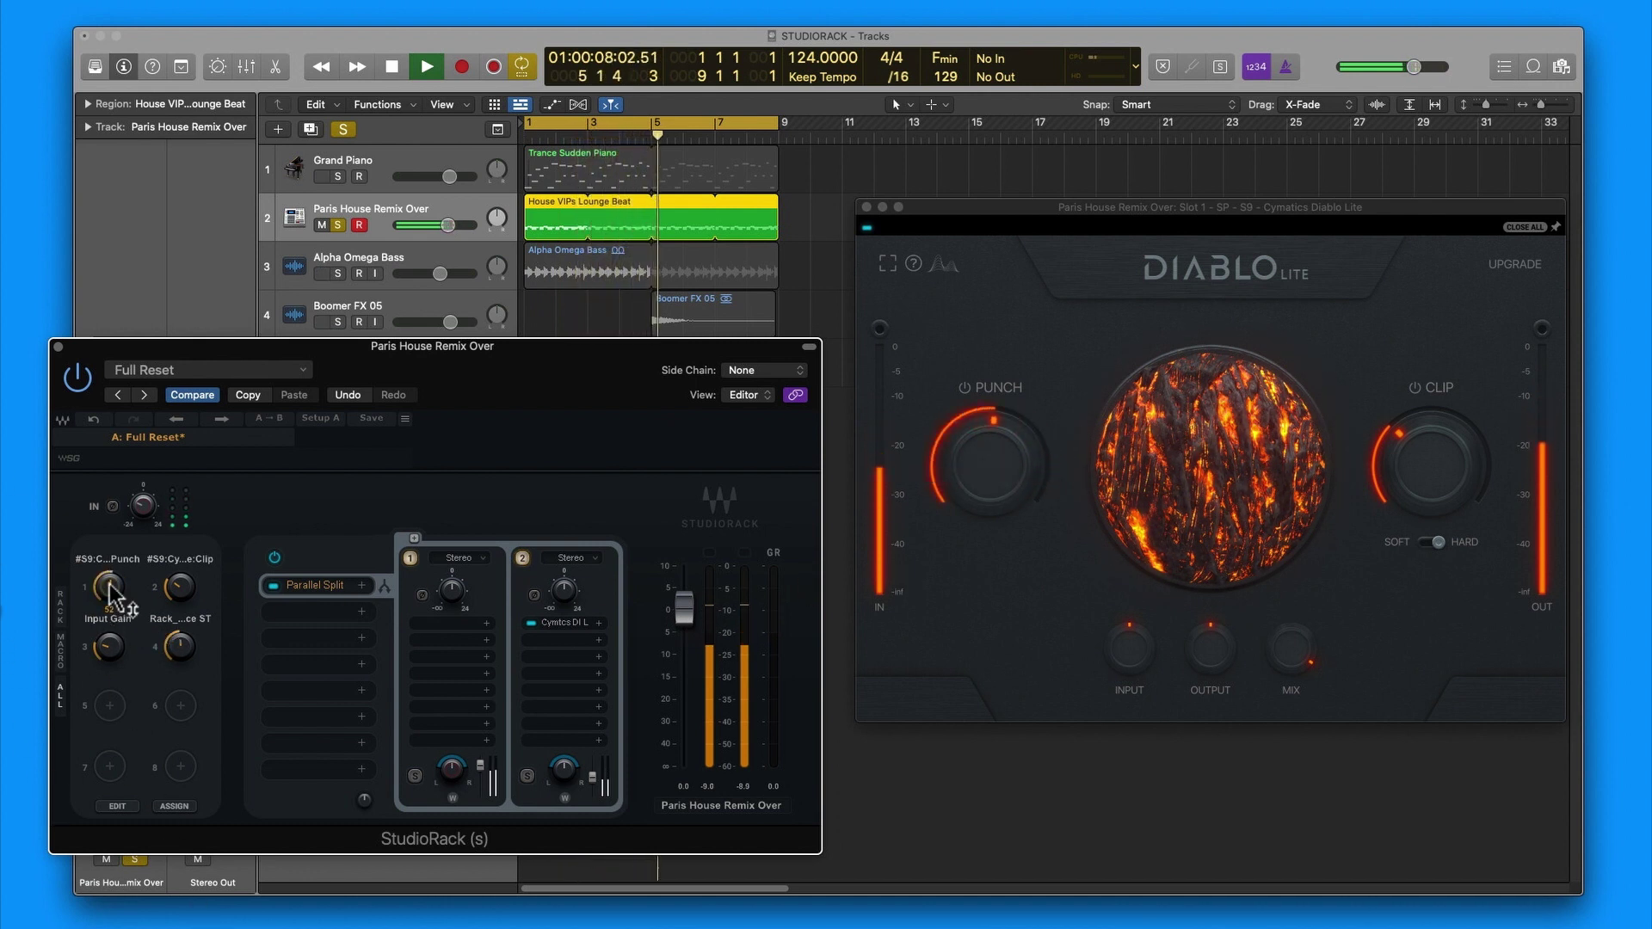
mouse_move(172, 602)
mouse_down()
mouse_move(173, 634)
mouse_move(171, 571)
mouse_up()
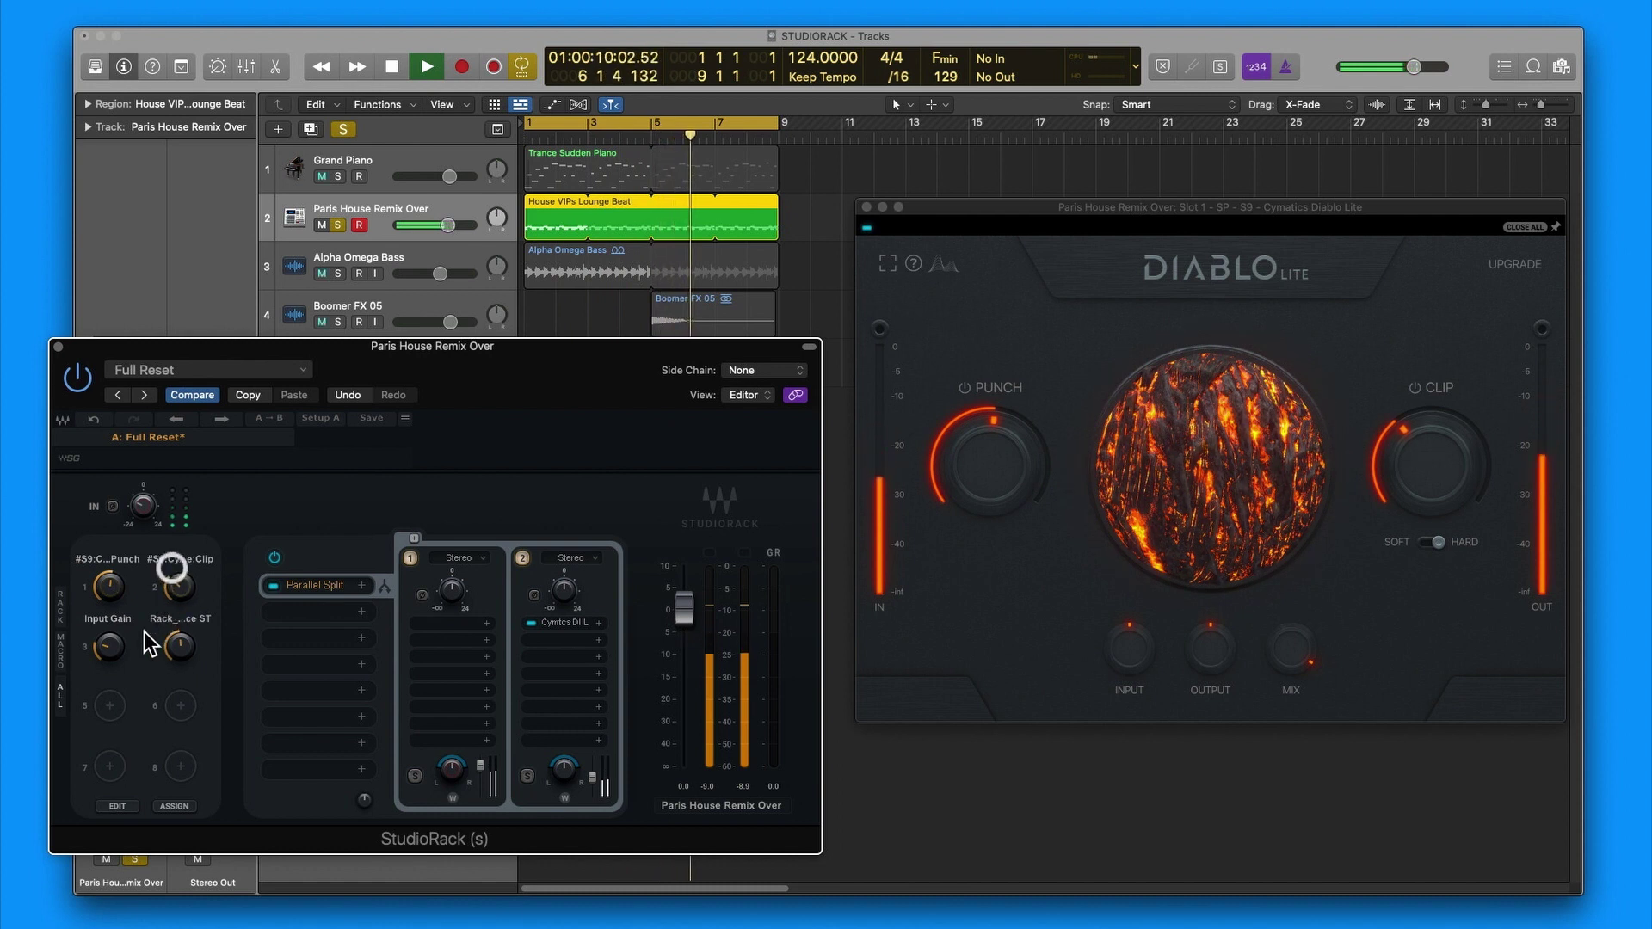
drag(121, 643, 102, 691)
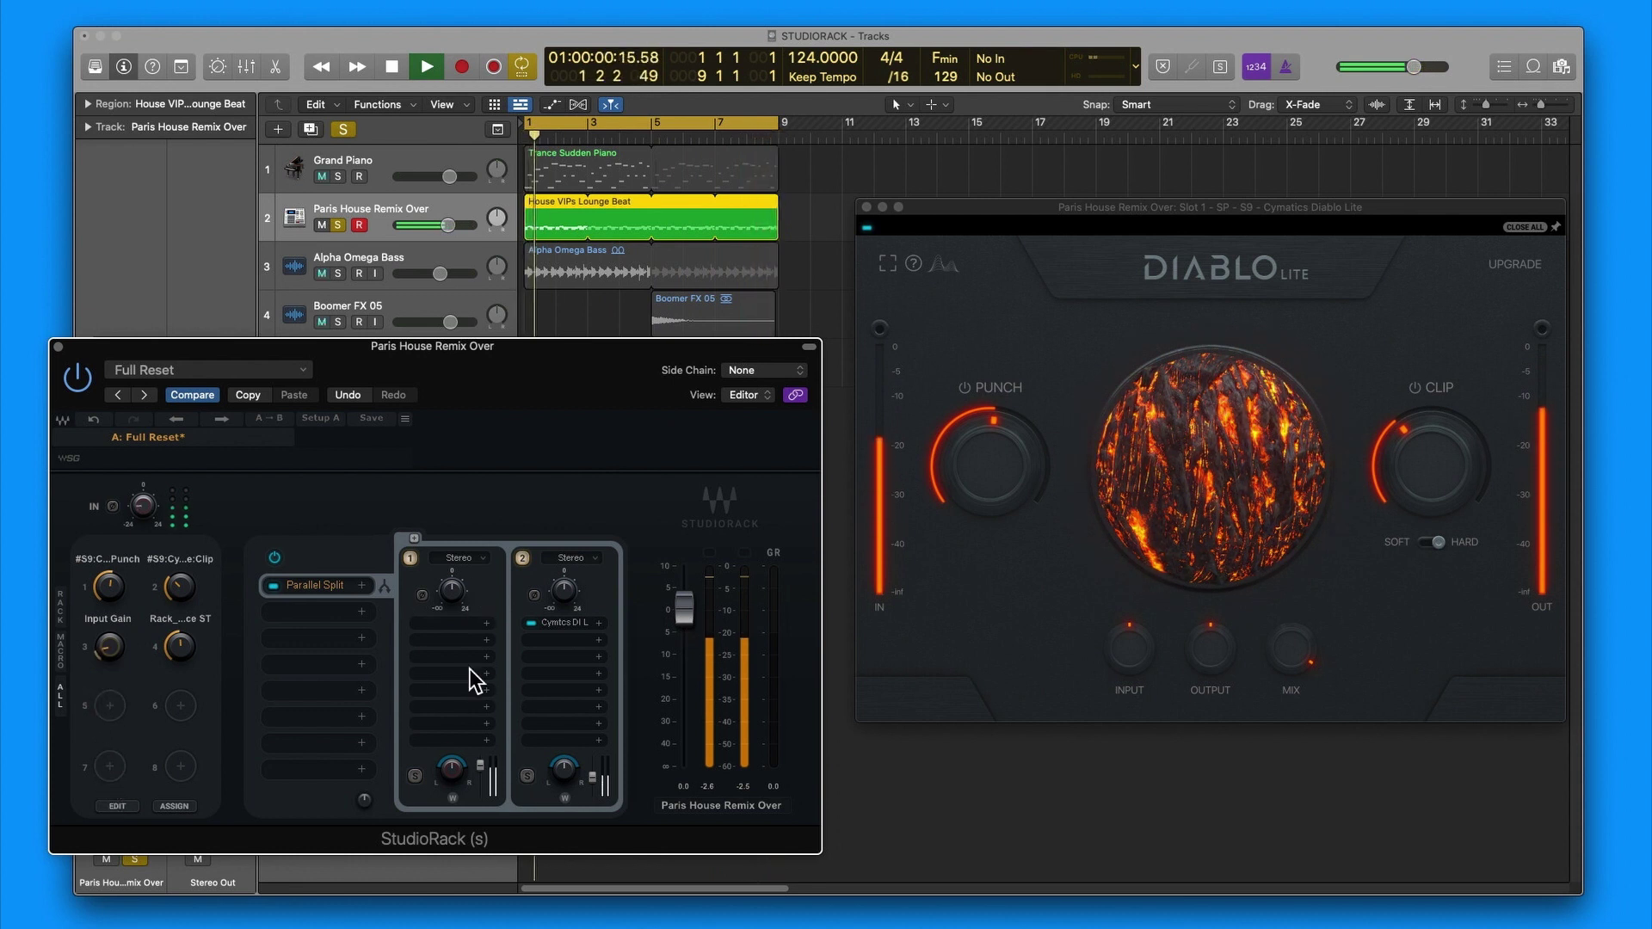
drag(103, 647, 56, 495)
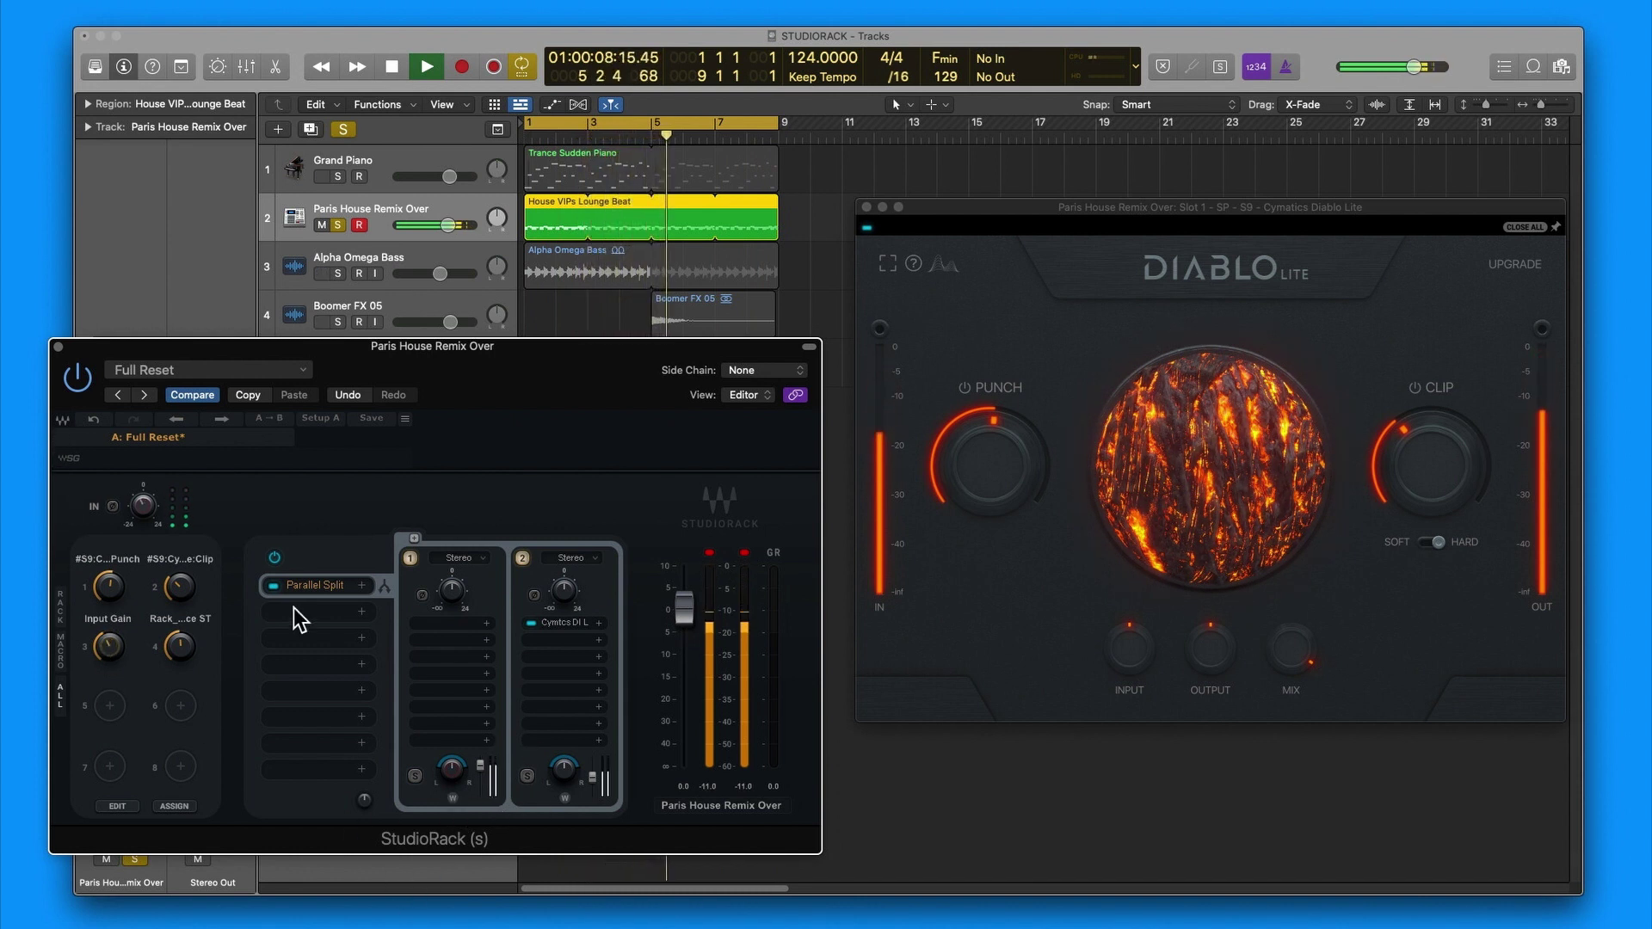
drag(180, 647, 47, 585)
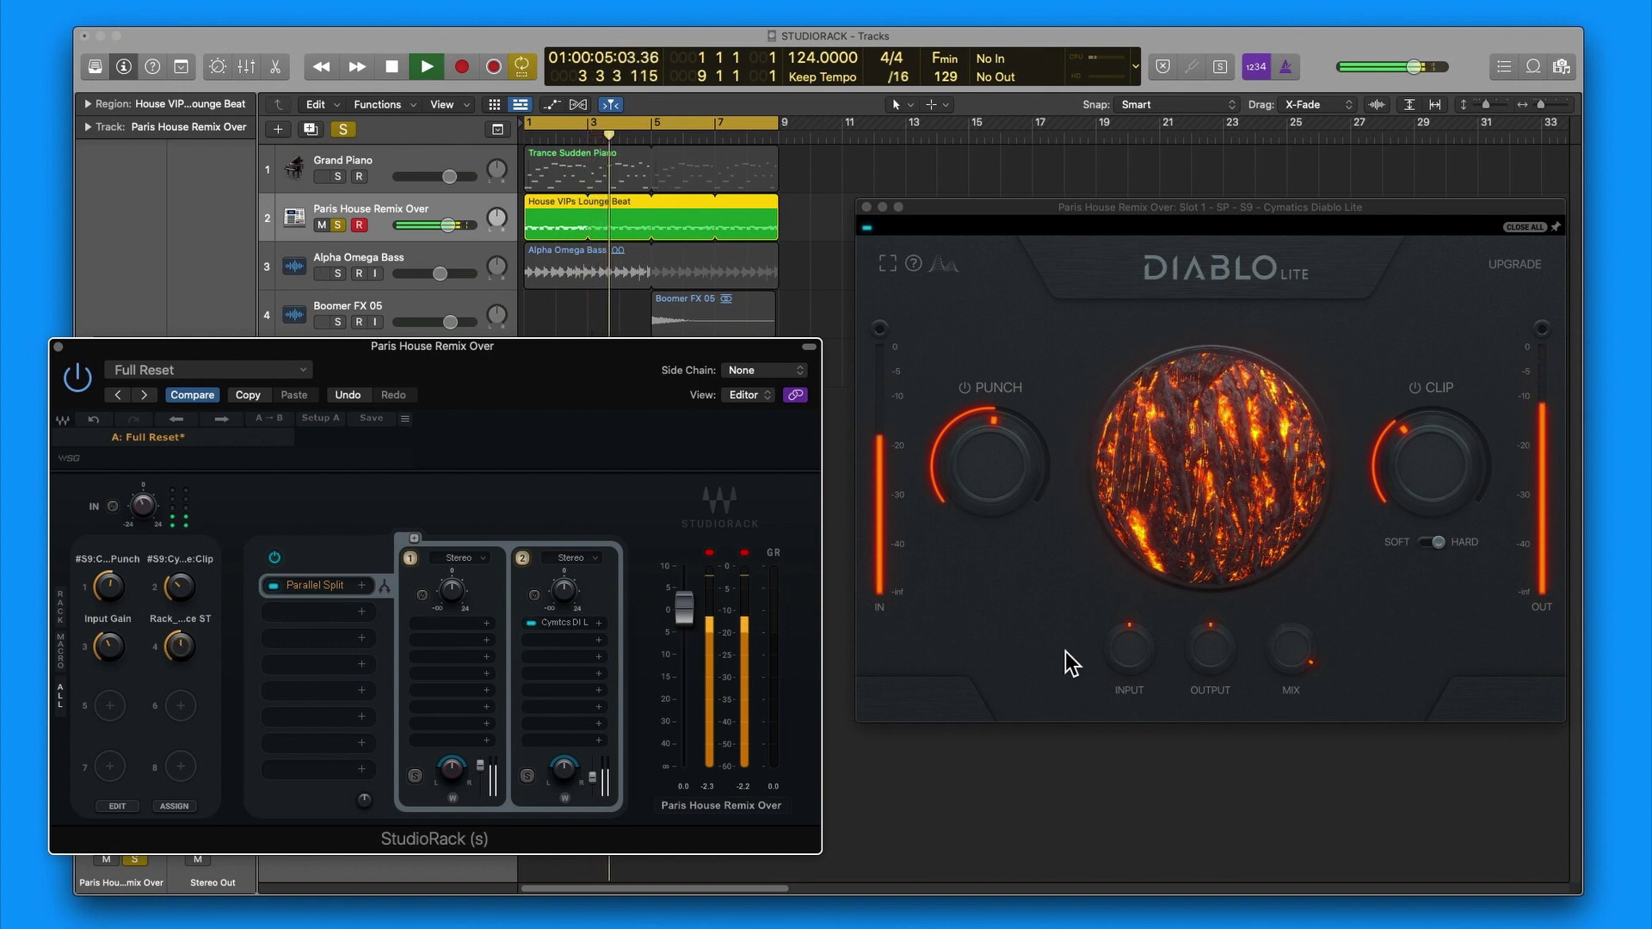
mouse_move(1126, 633)
key(space)
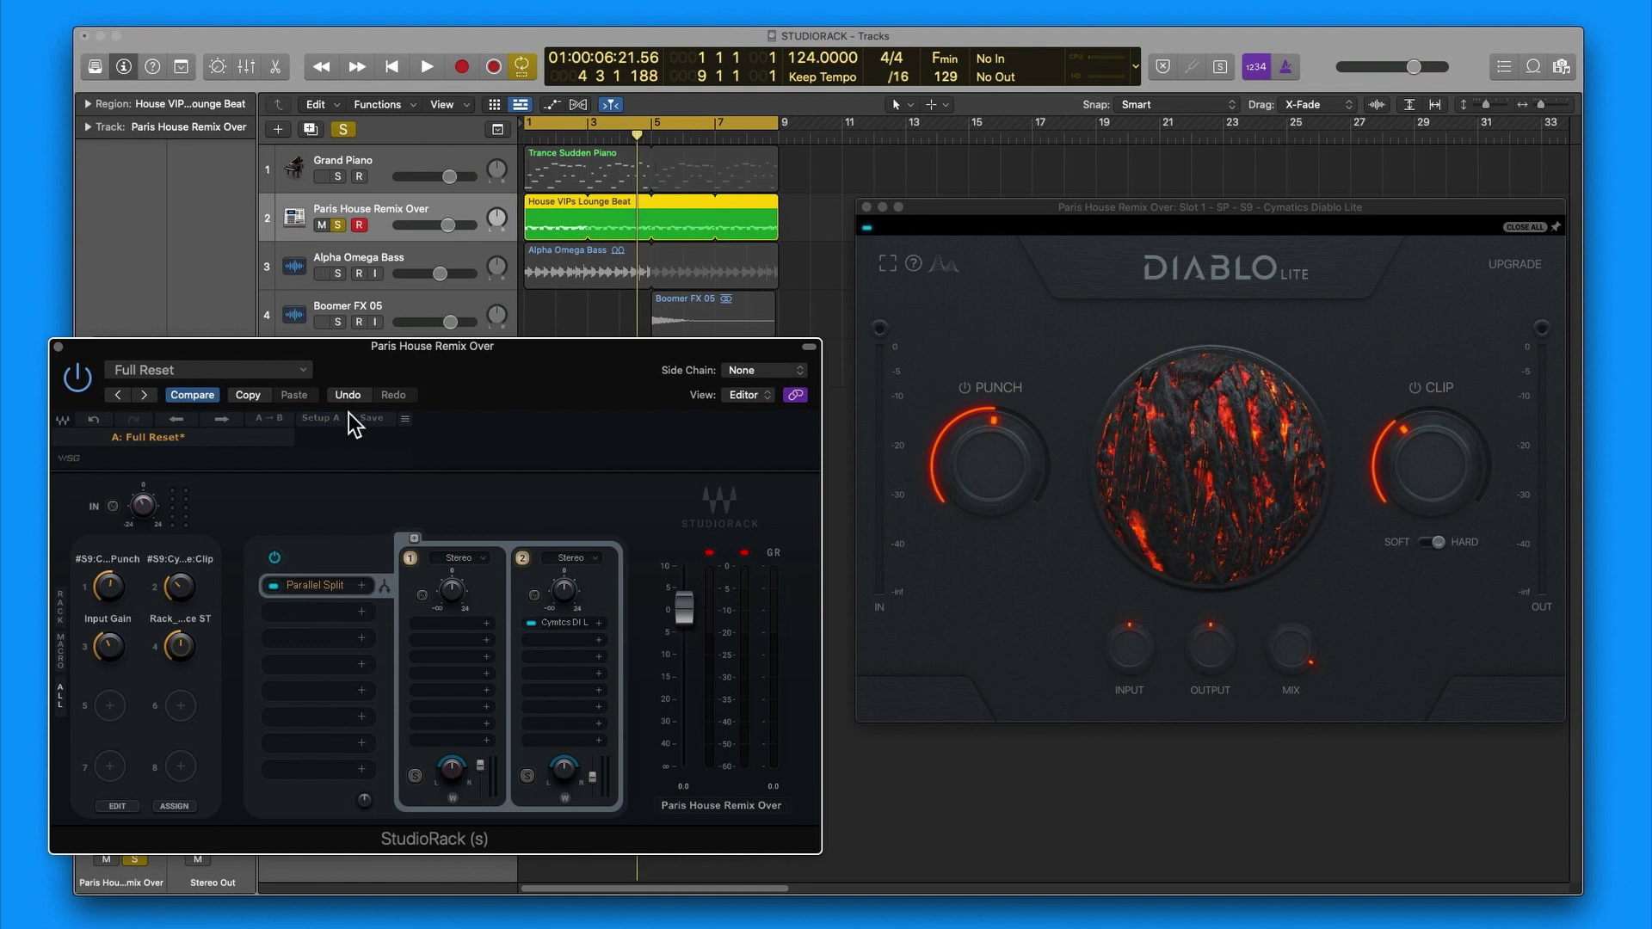
drag(370, 375, 373, 342)
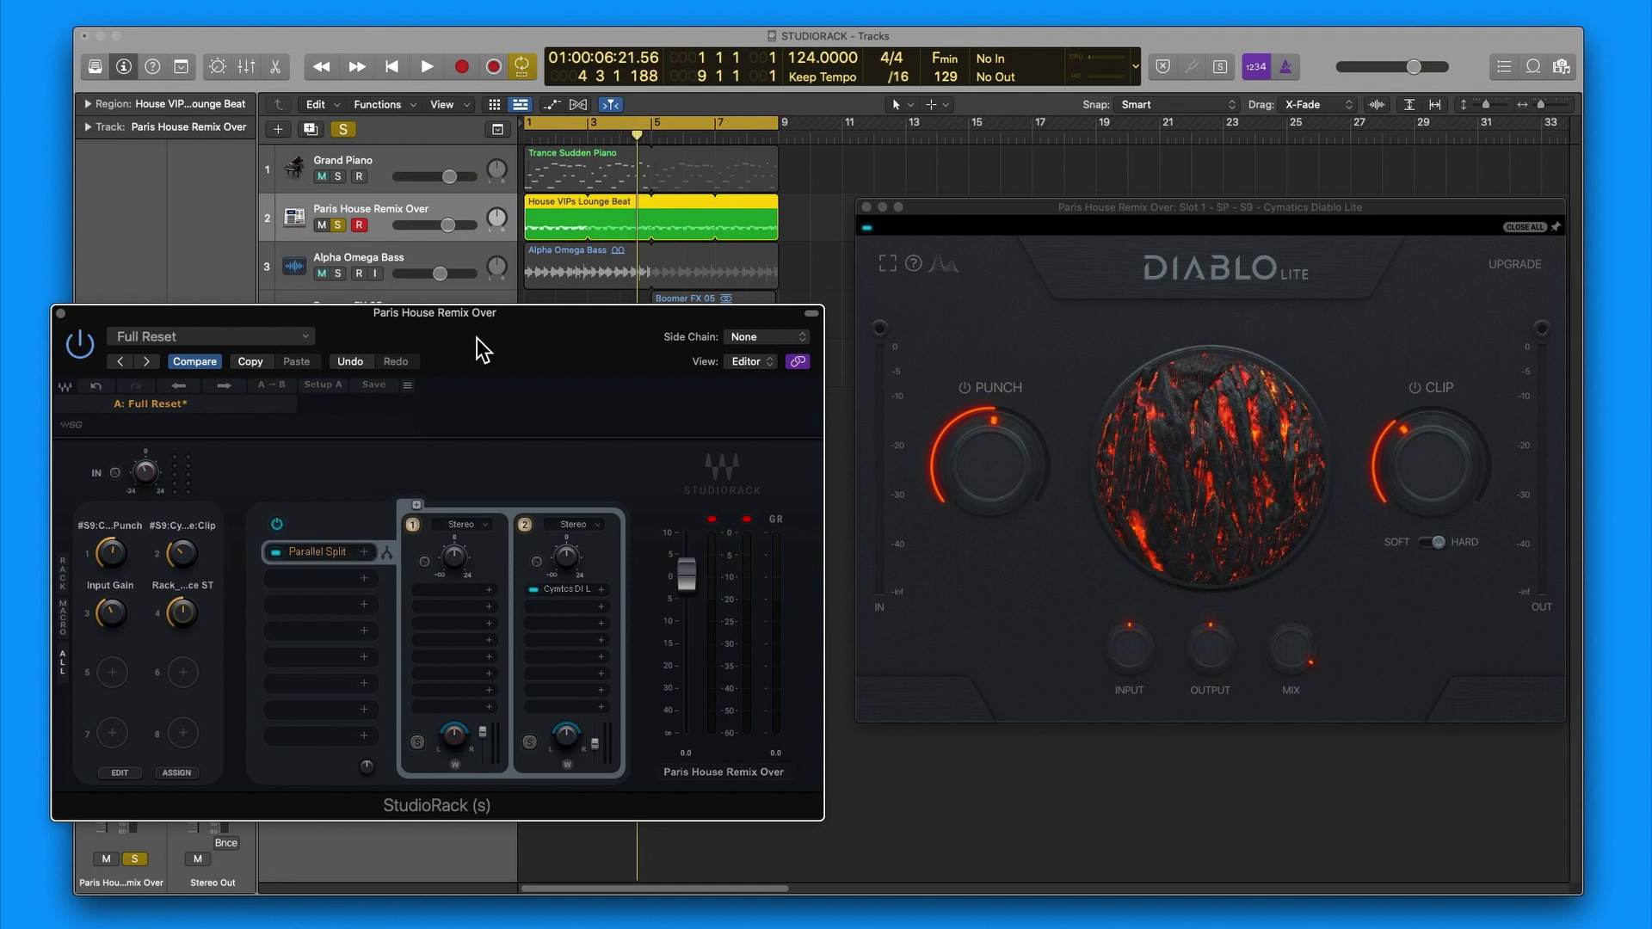
drag(493, 351, 499, 333)
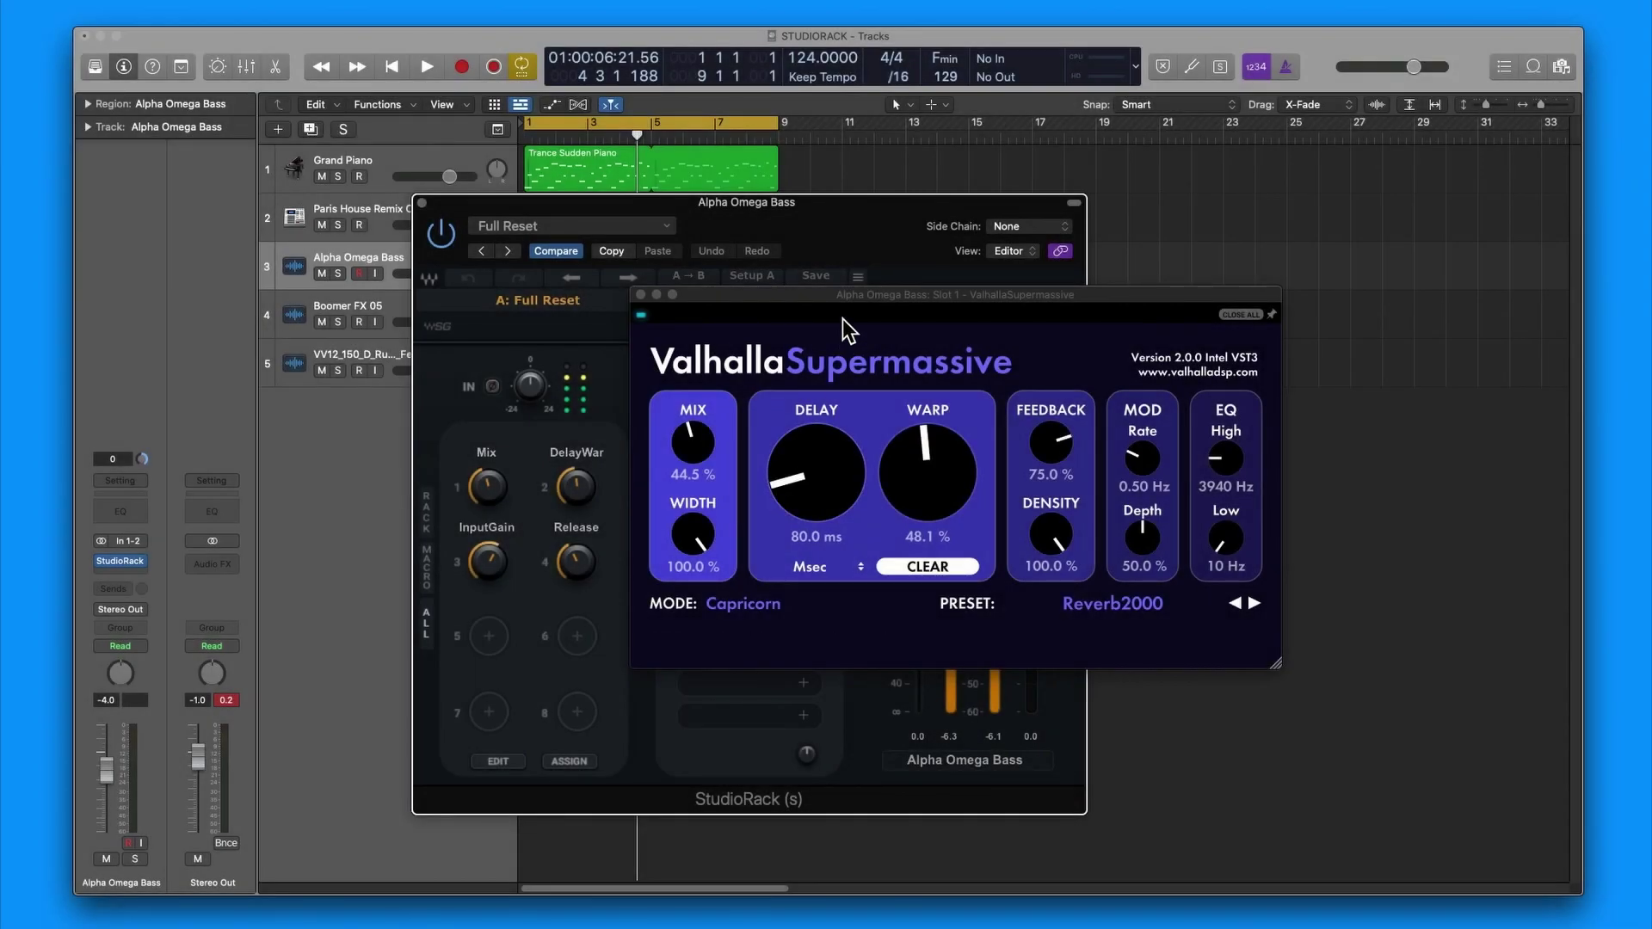
Step: Arrange the Alpha Omega Bass StudioRack window and its ValhallaSupermassive window side by side
click(997, 301)
drag(997, 302, 1321, 221)
drag(841, 199, 585, 157)
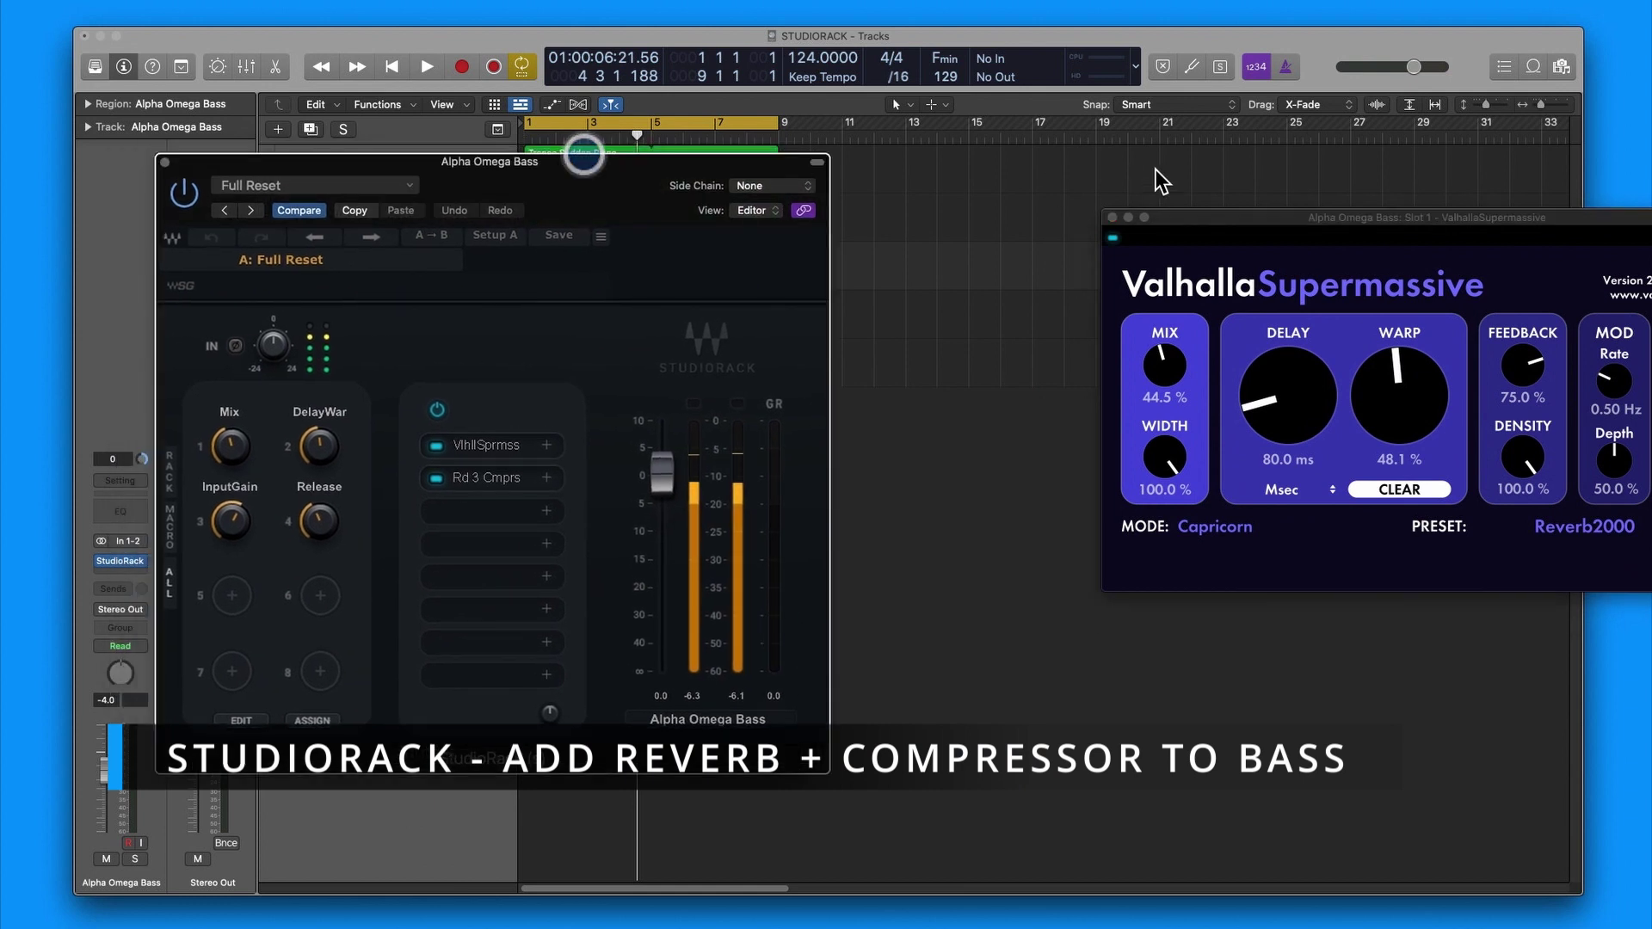
click(1185, 213)
drag(1164, 212, 927, 186)
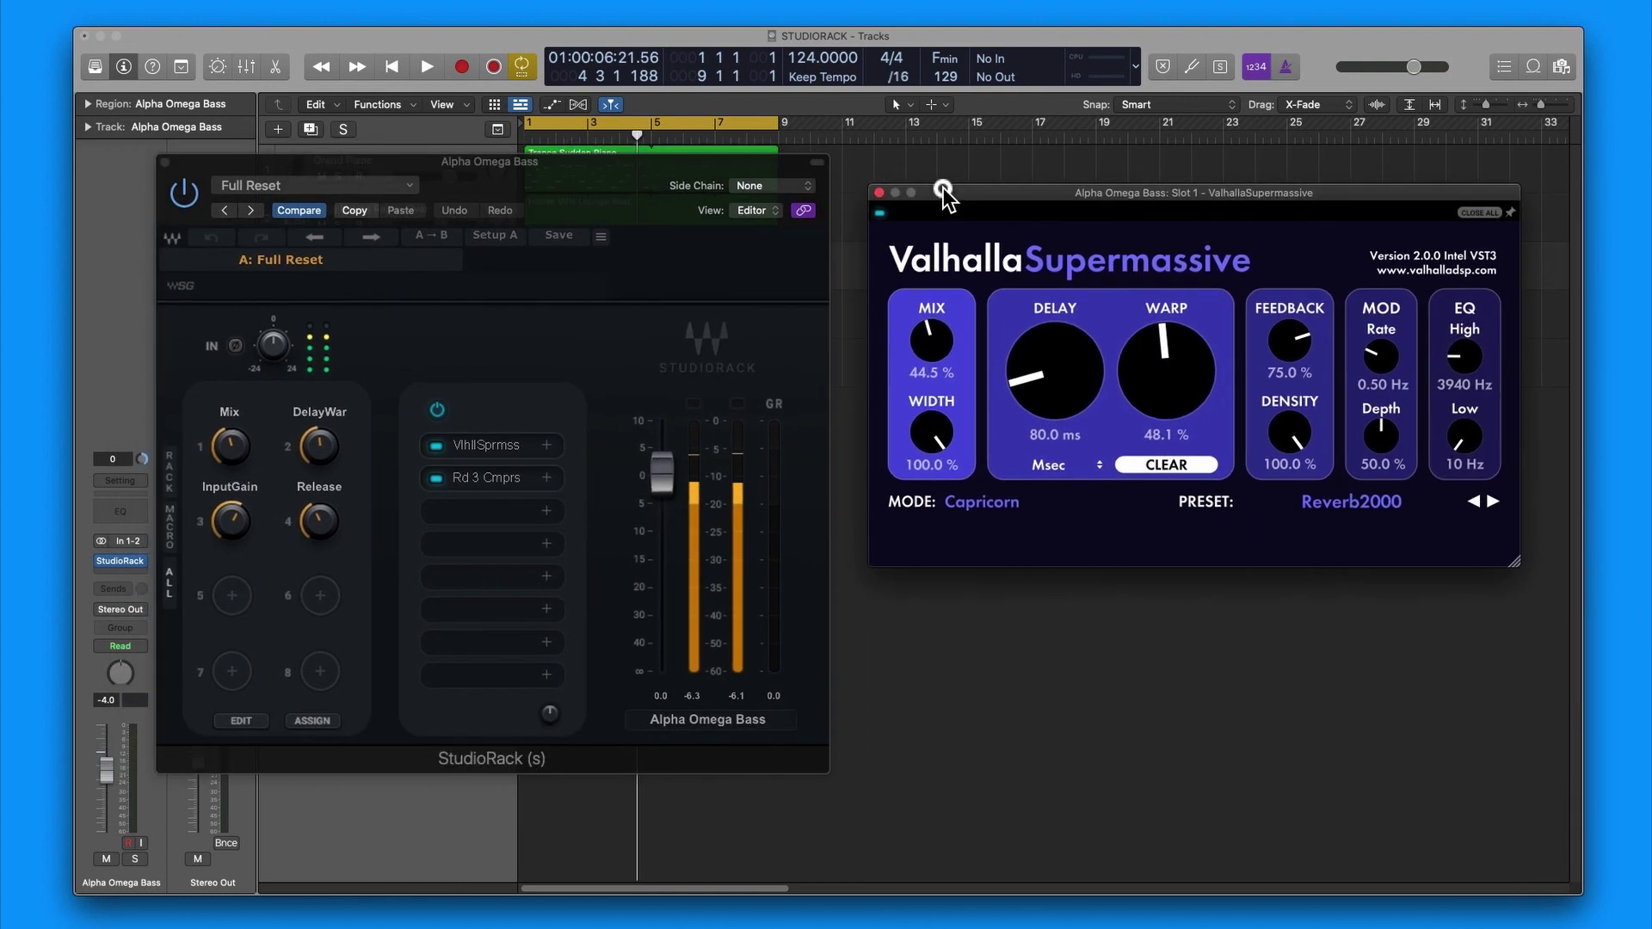
Step: Open the Red 3 Compressor and pin both it and ValhallaSupermassive, stacking the two plugin windows beside StudioRack
click(502, 479)
drag(902, 300, 1105, 493)
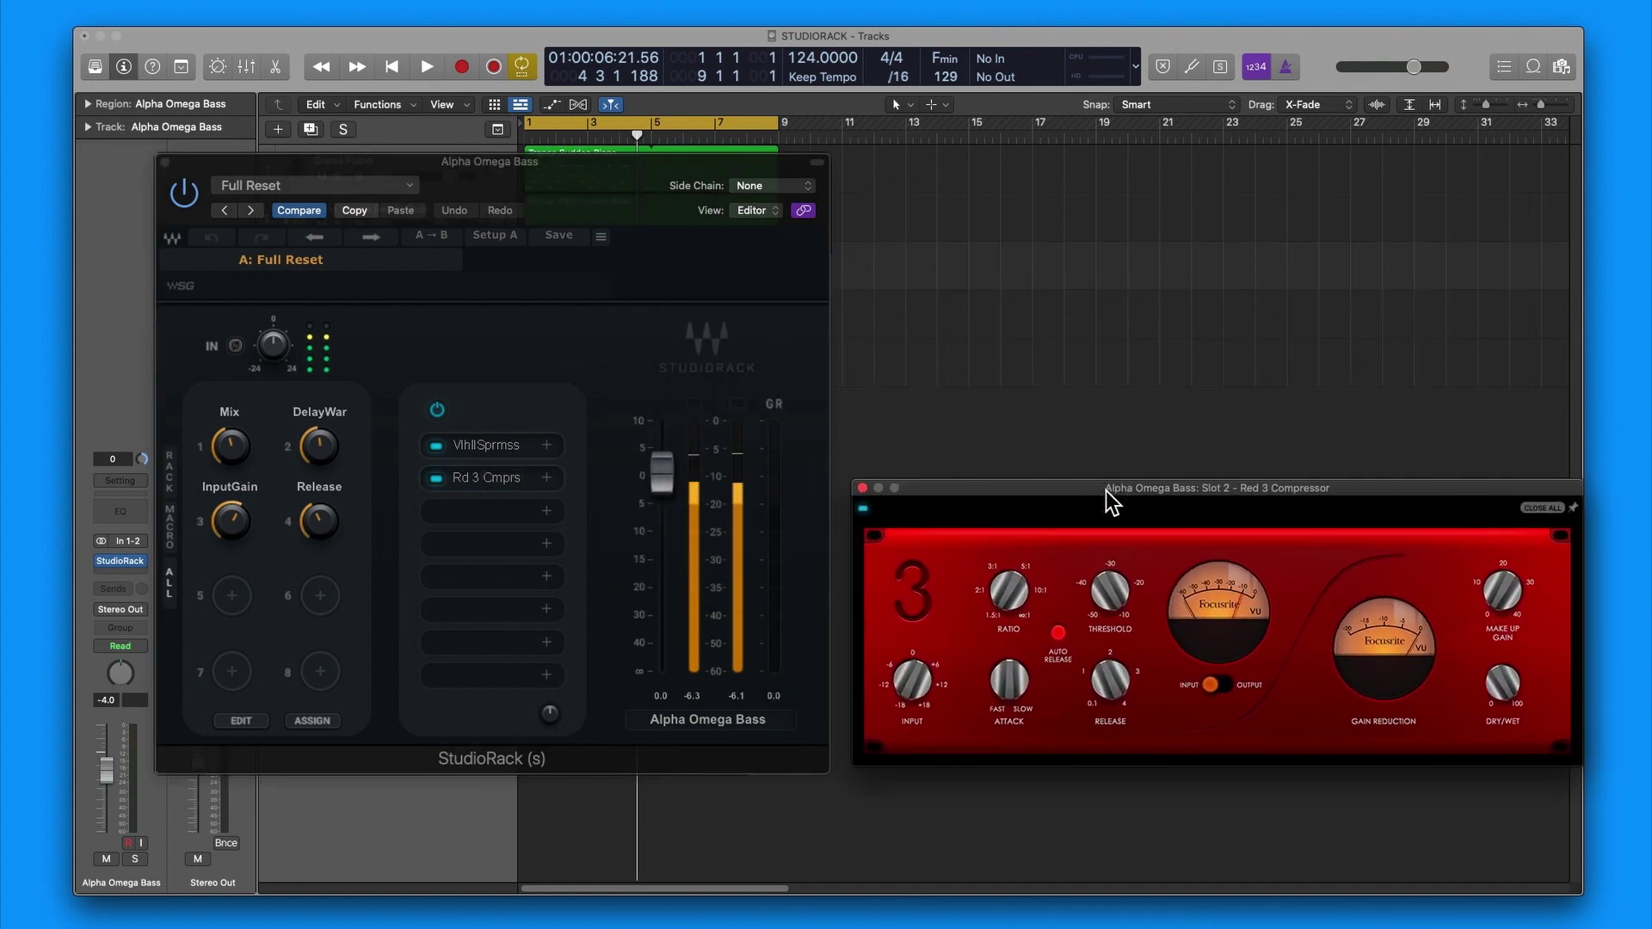
click(499, 447)
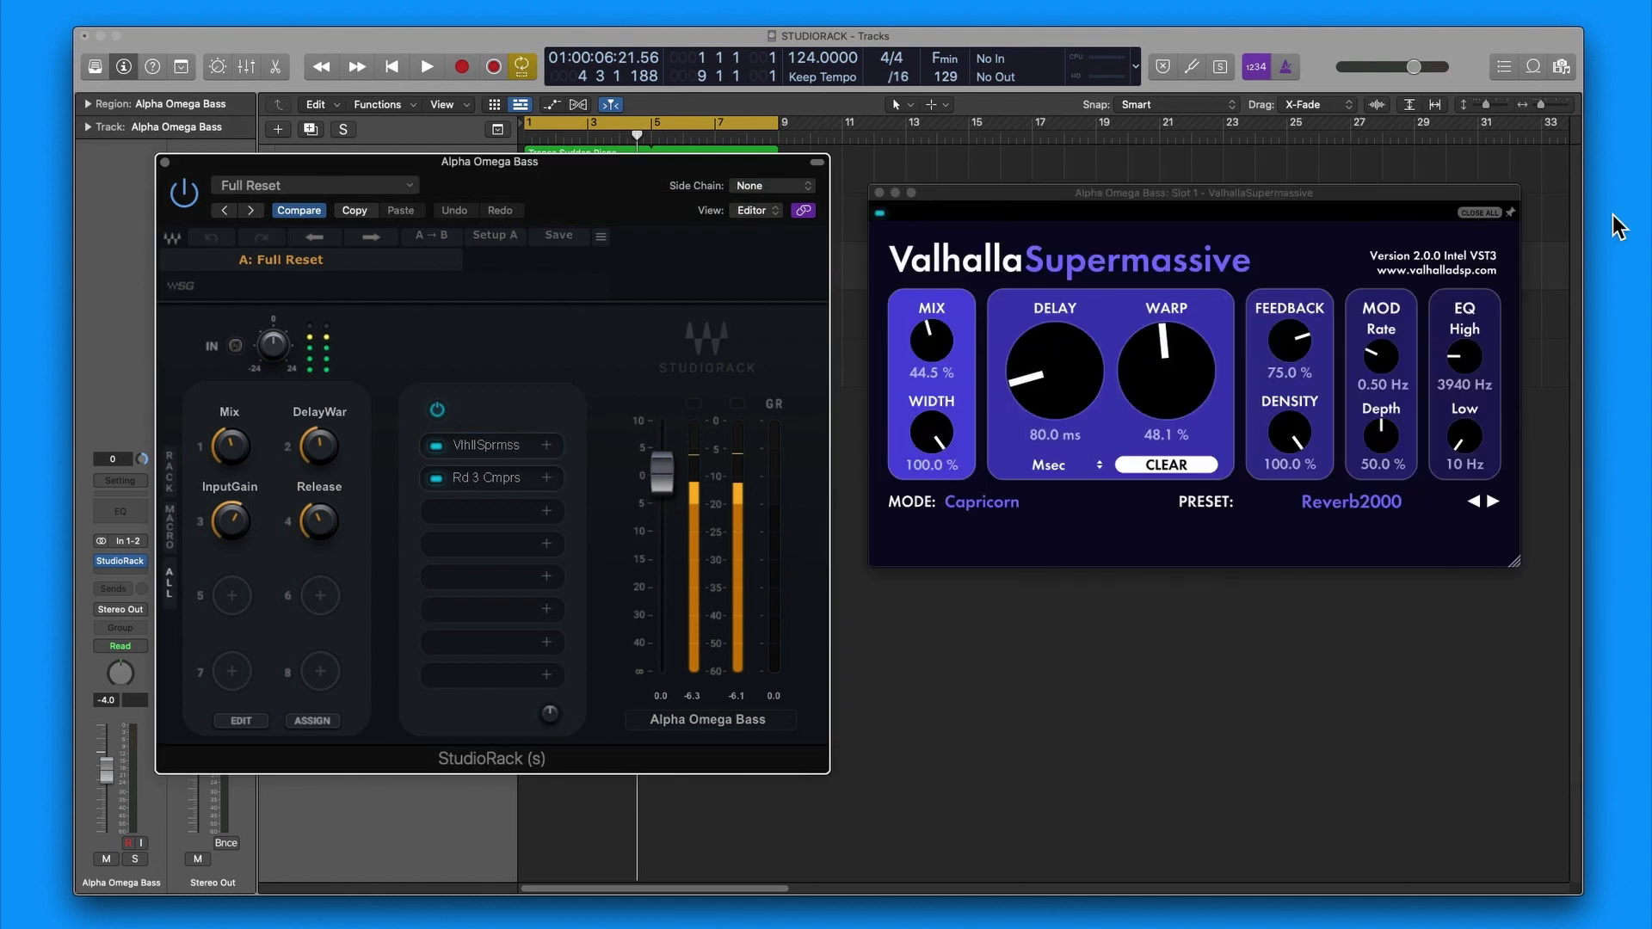
click(1508, 215)
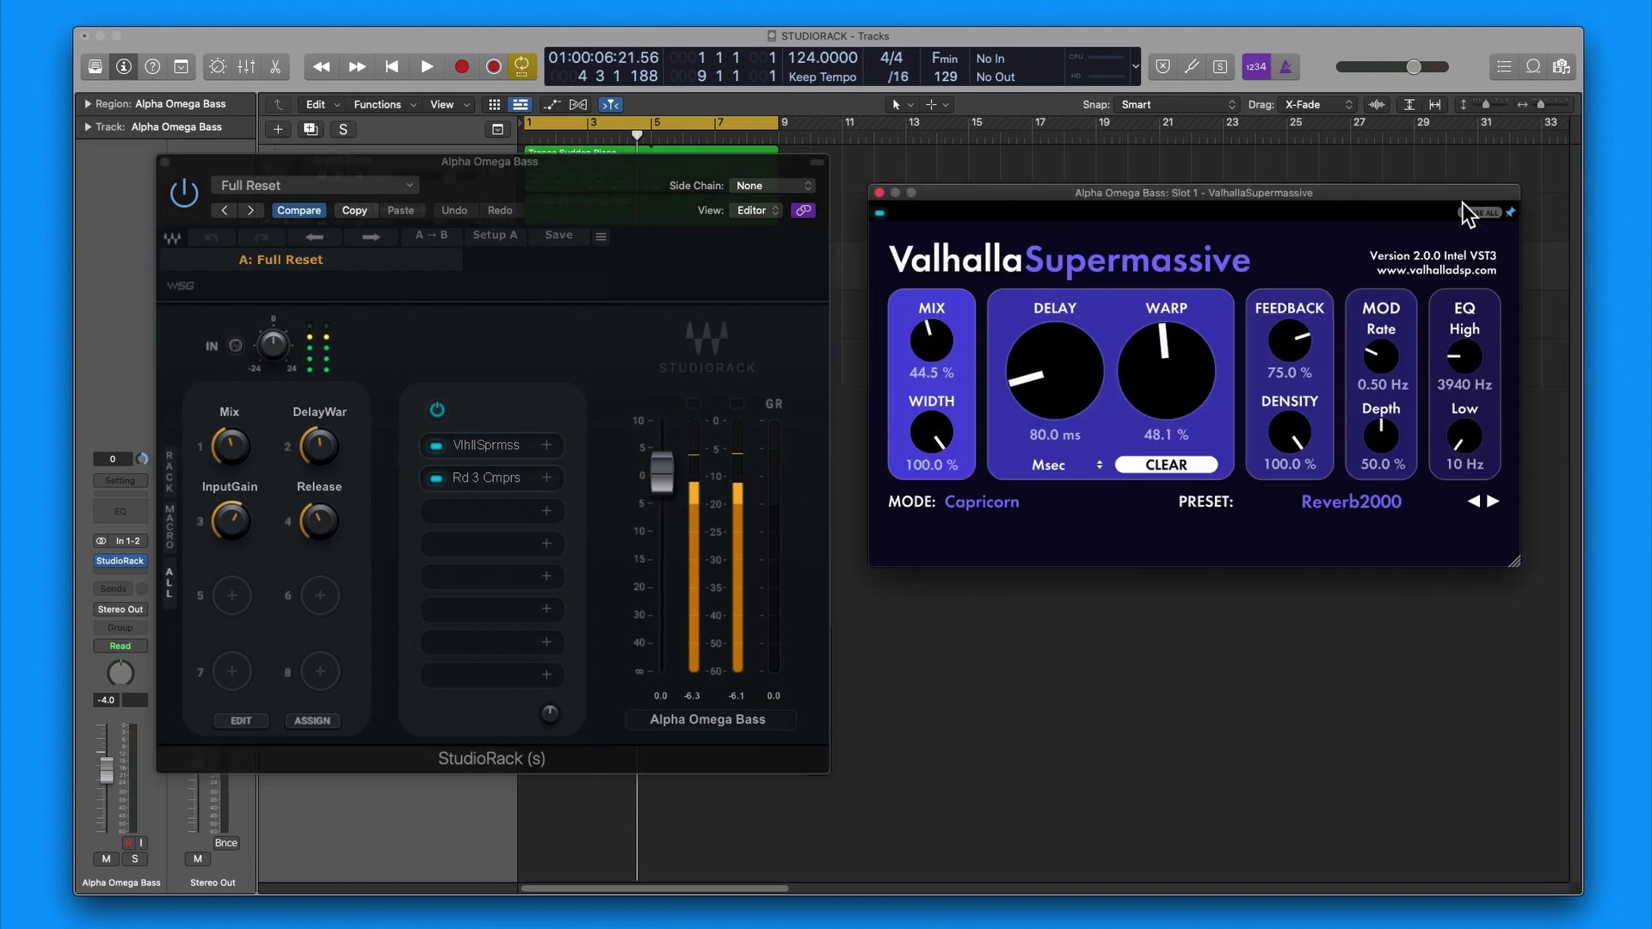
drag(1464, 207, 1467, 156)
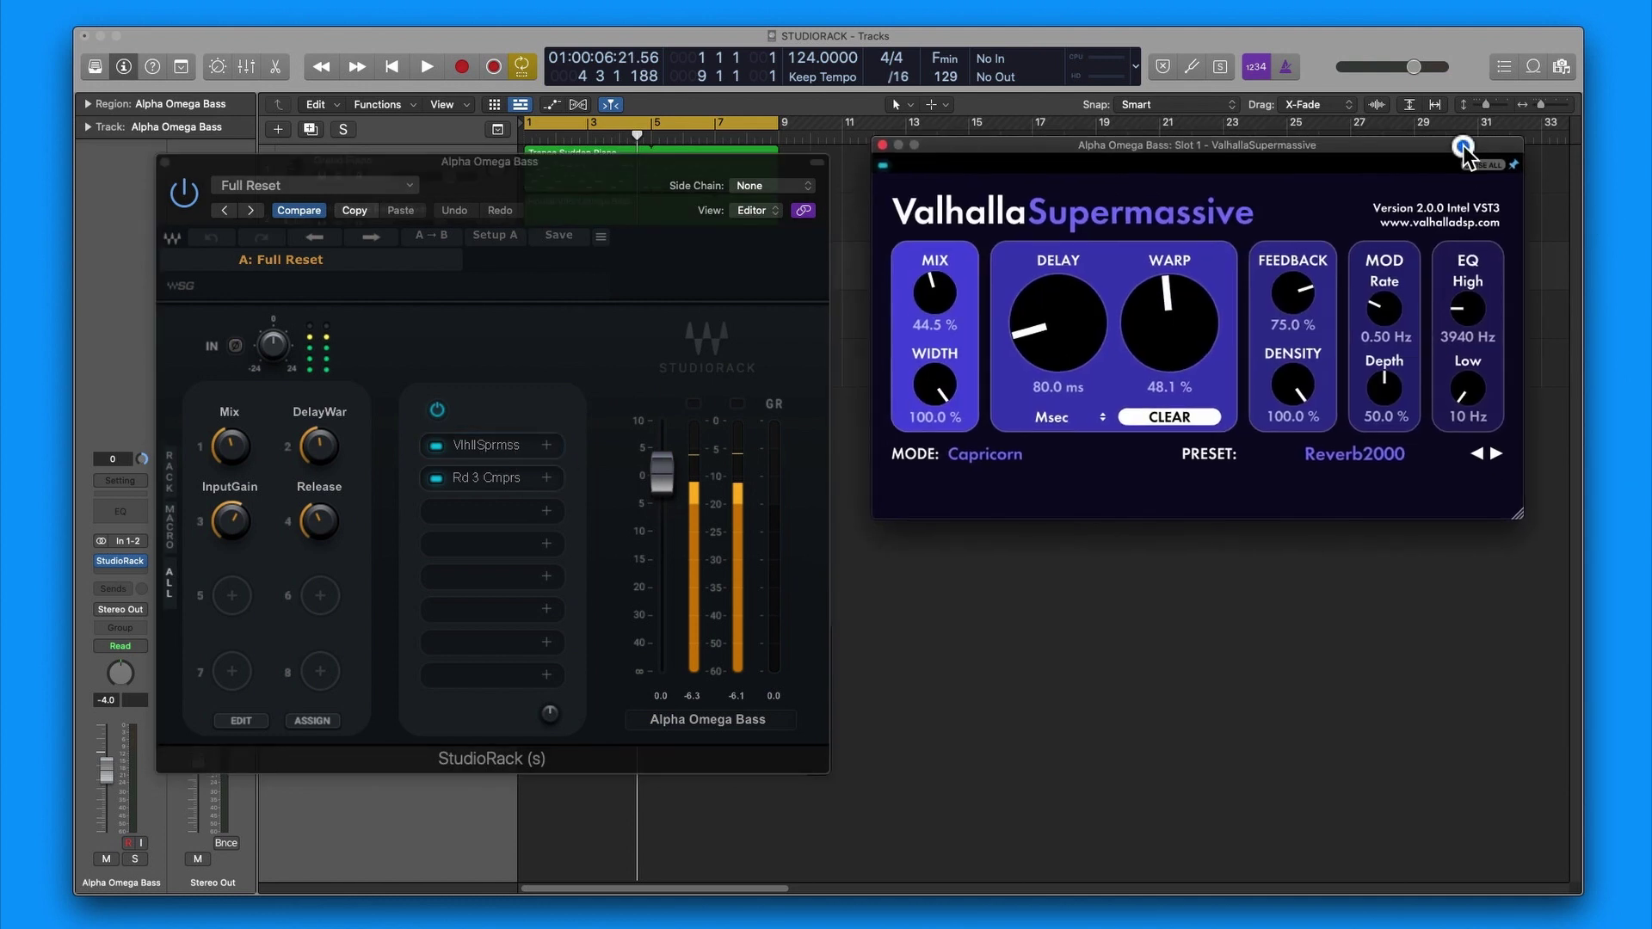
click(526, 468)
click(1574, 530)
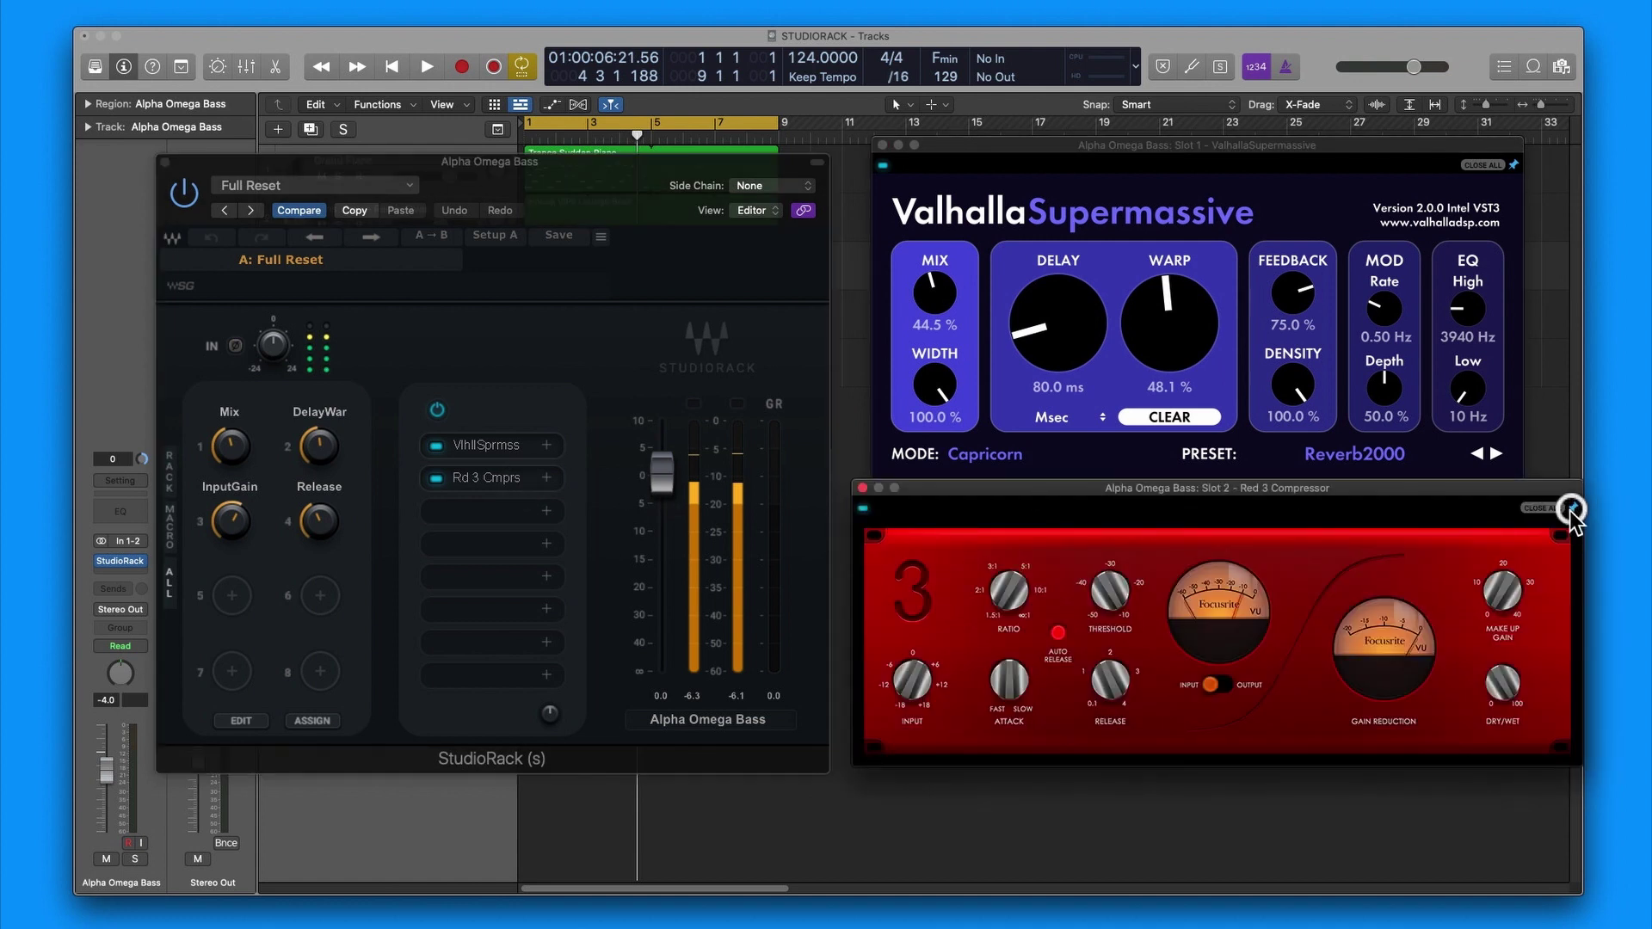
drag(1416, 498, 1407, 525)
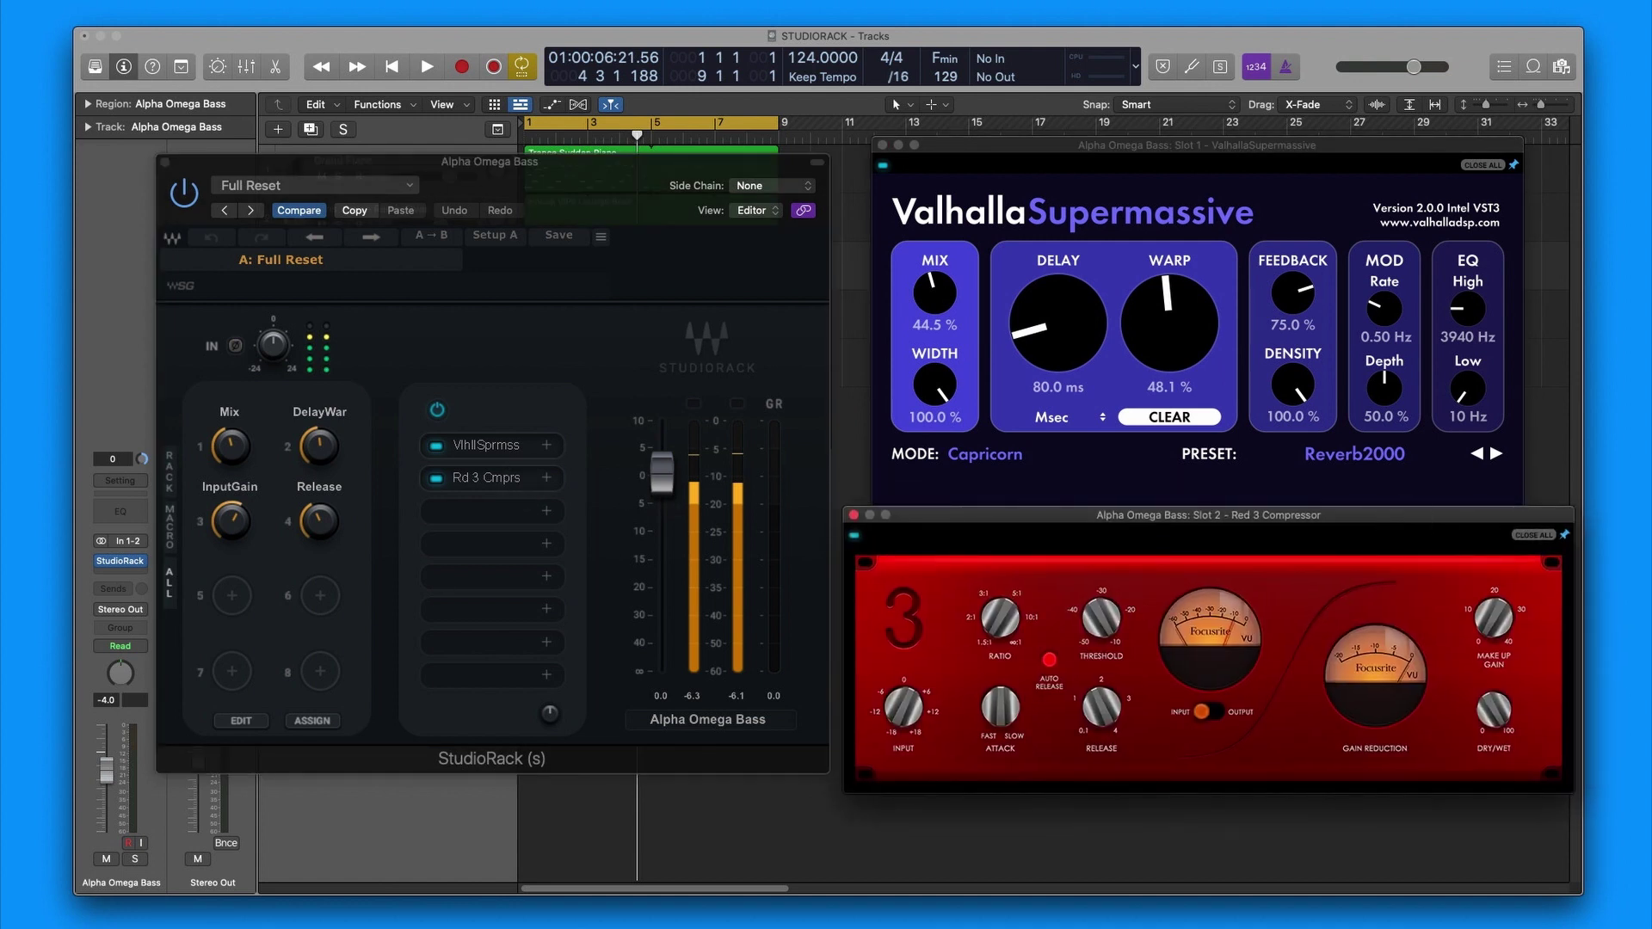
Step: Solo the Alpha Omega Bass track and play it with StudioRack bypassed
drag(391, 166, 317, 427)
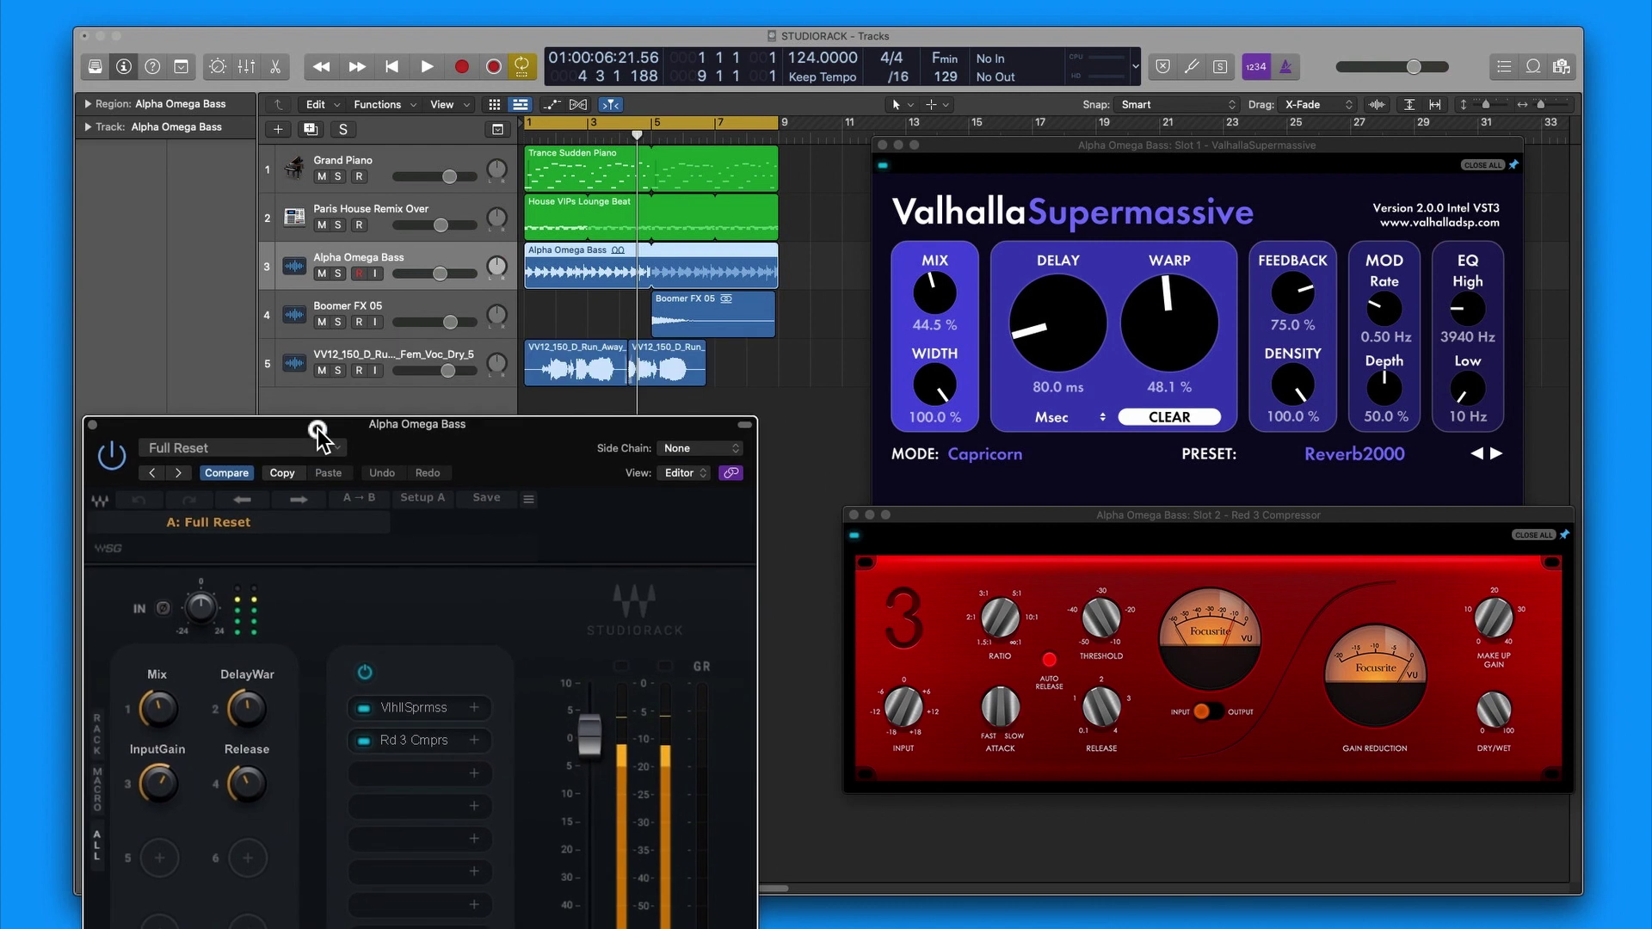
click(338, 274)
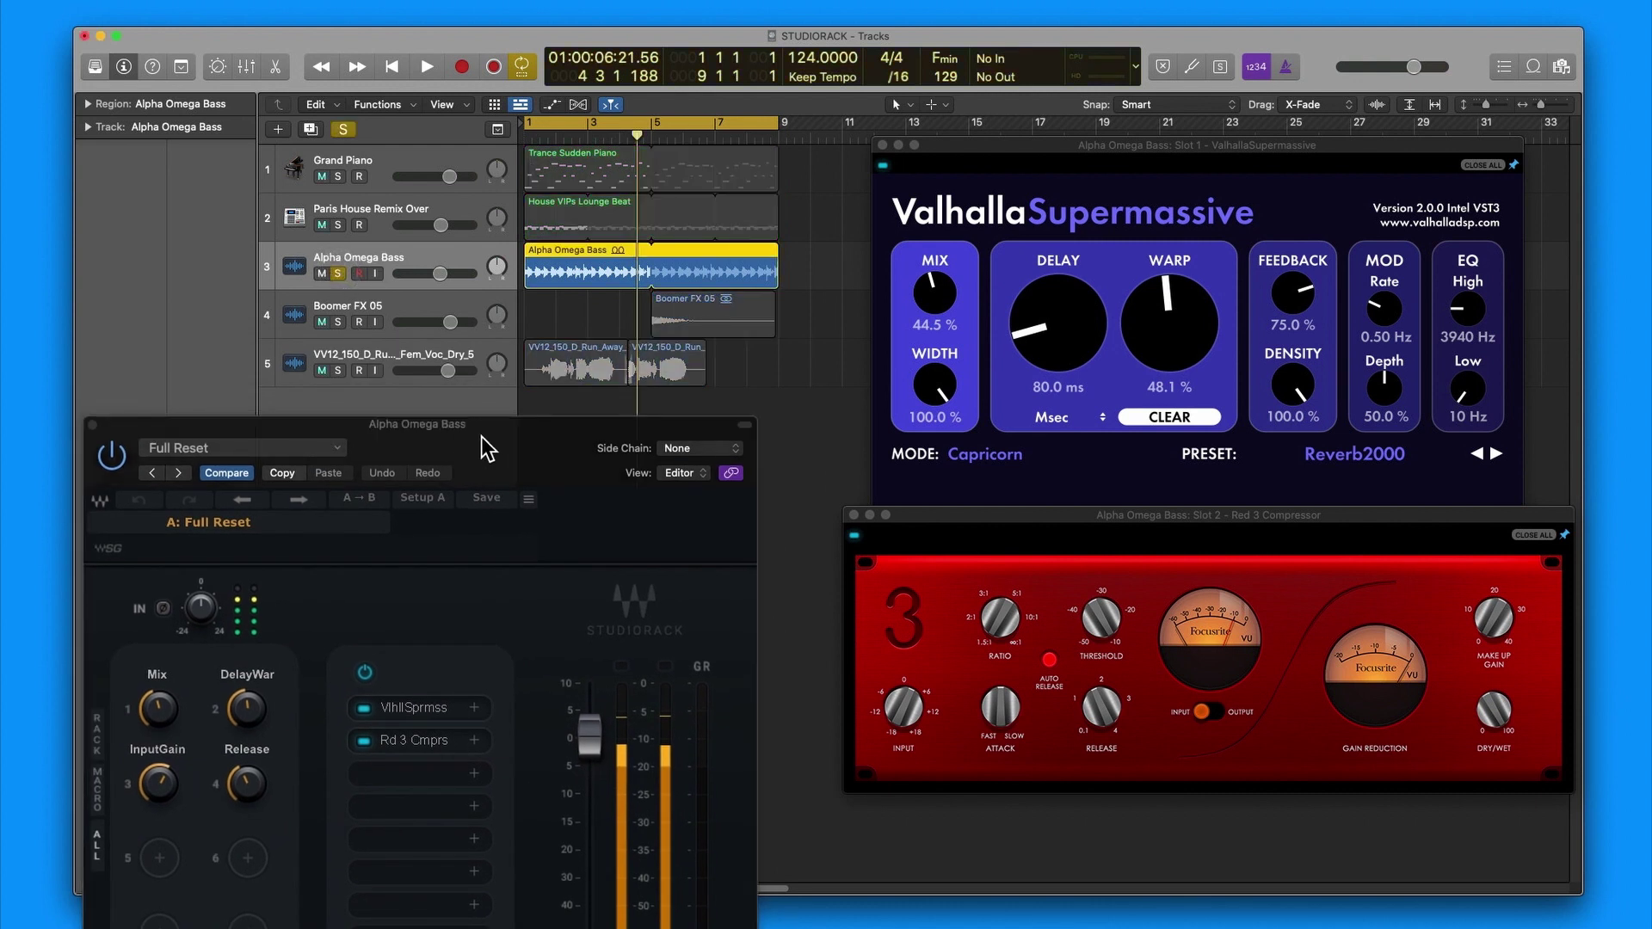
drag(483, 448, 526, 277)
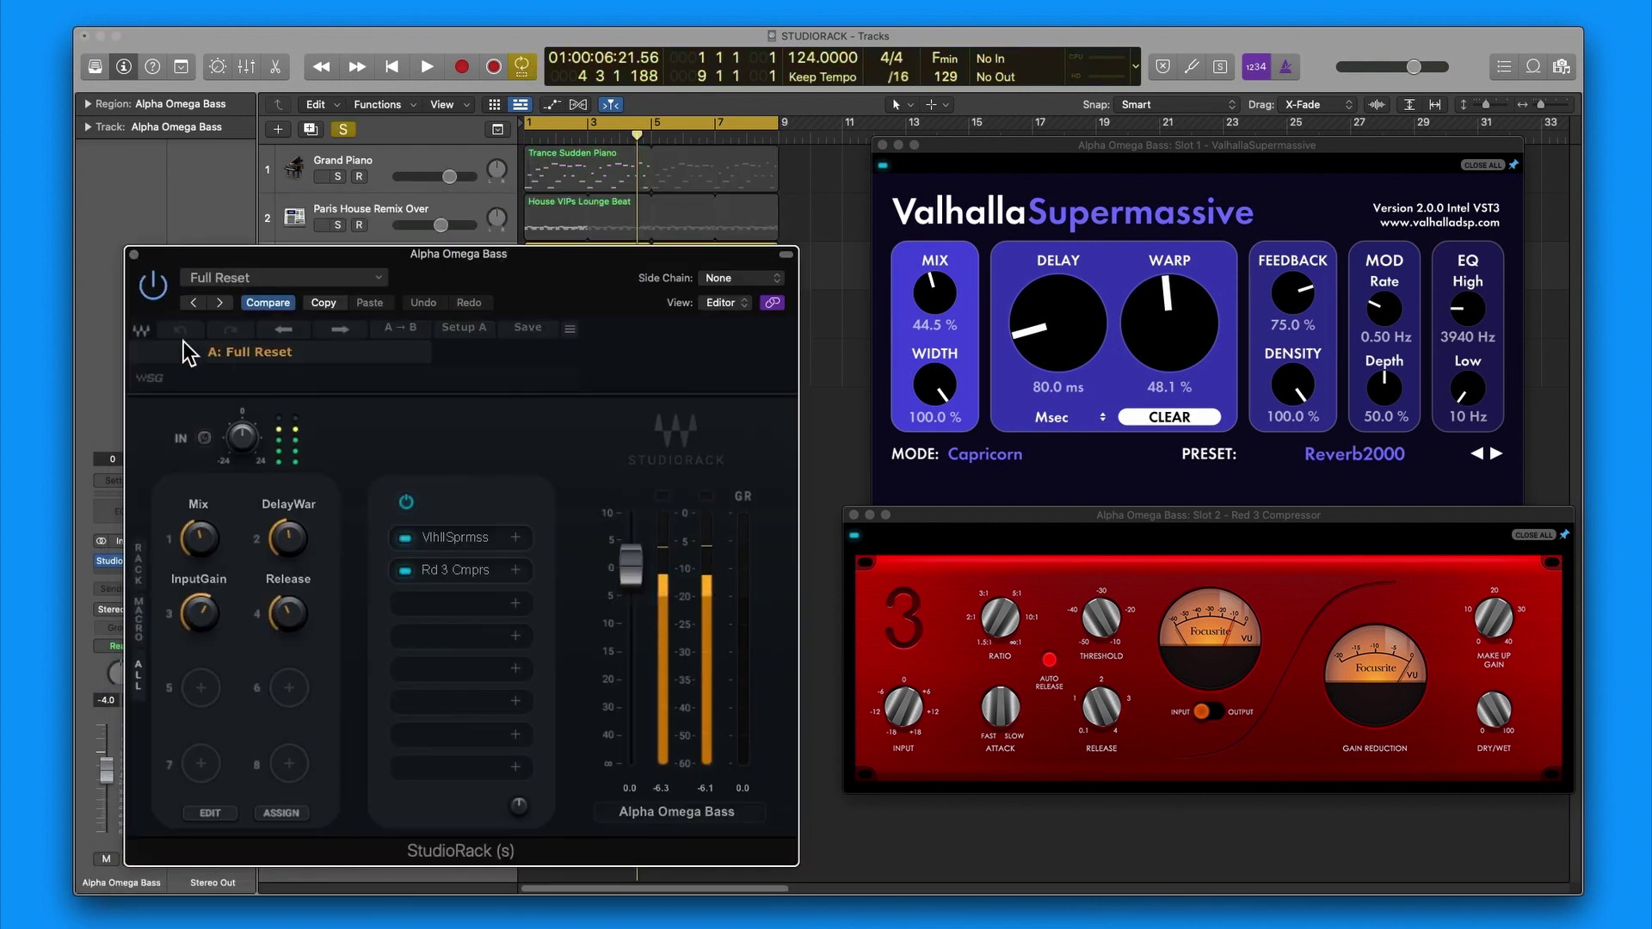
key(space)
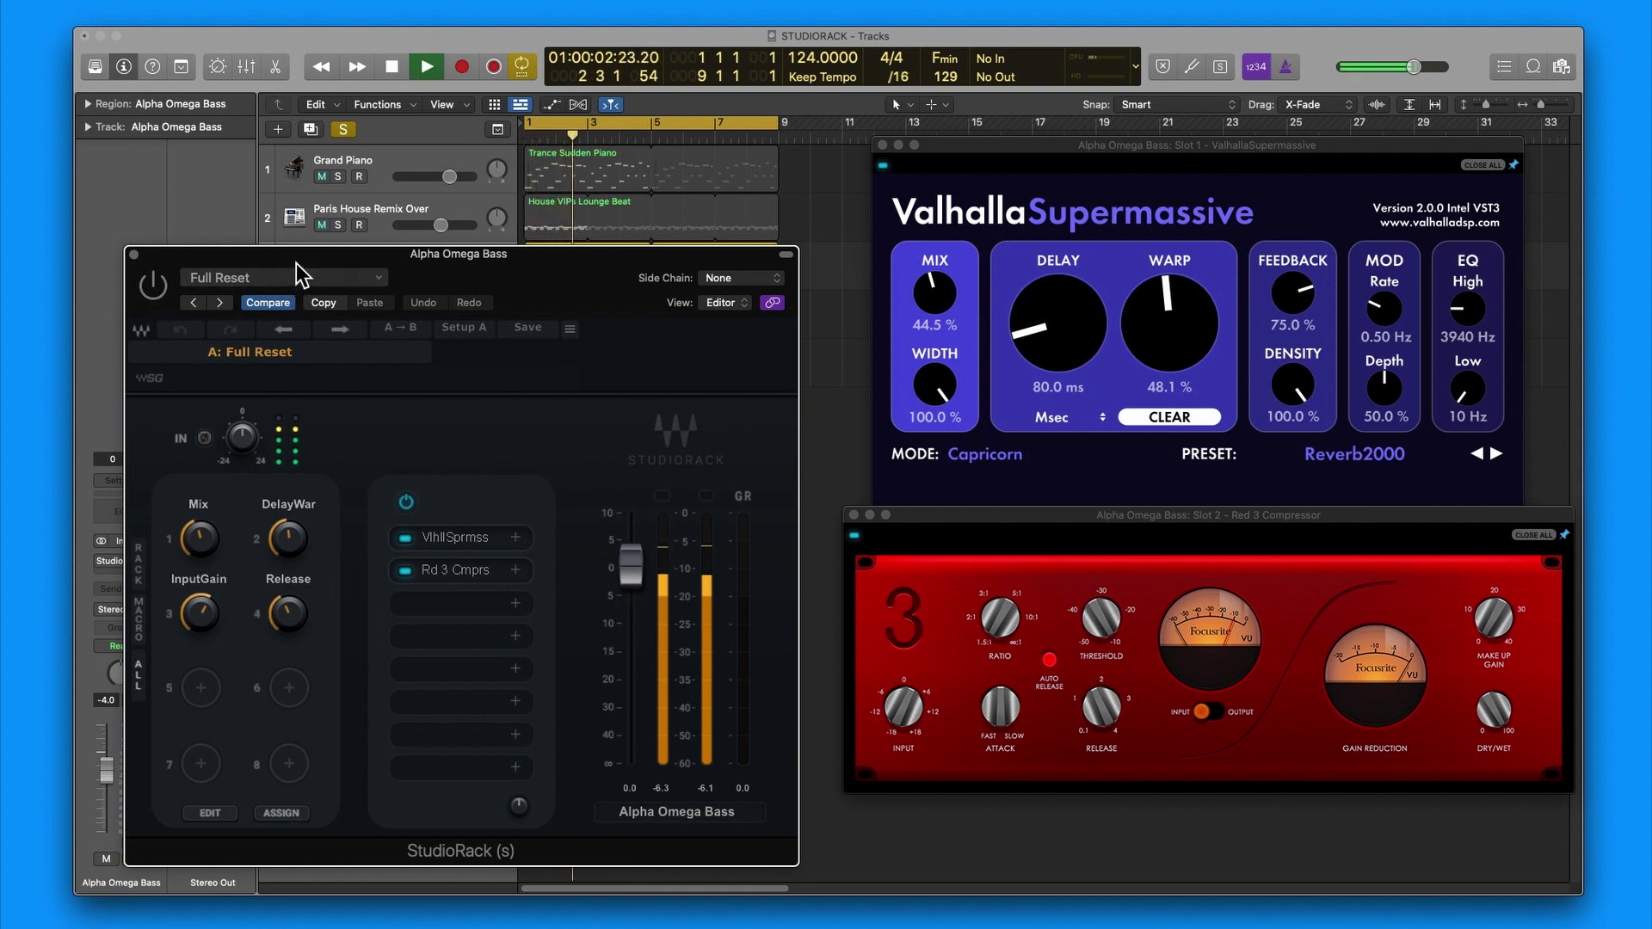
Step: Raise the Alpha Omega Bass track volume to about -1.7 dB and stop playback
drag(299, 263, 295, 469)
click(442, 274)
drag(442, 273, 449, 273)
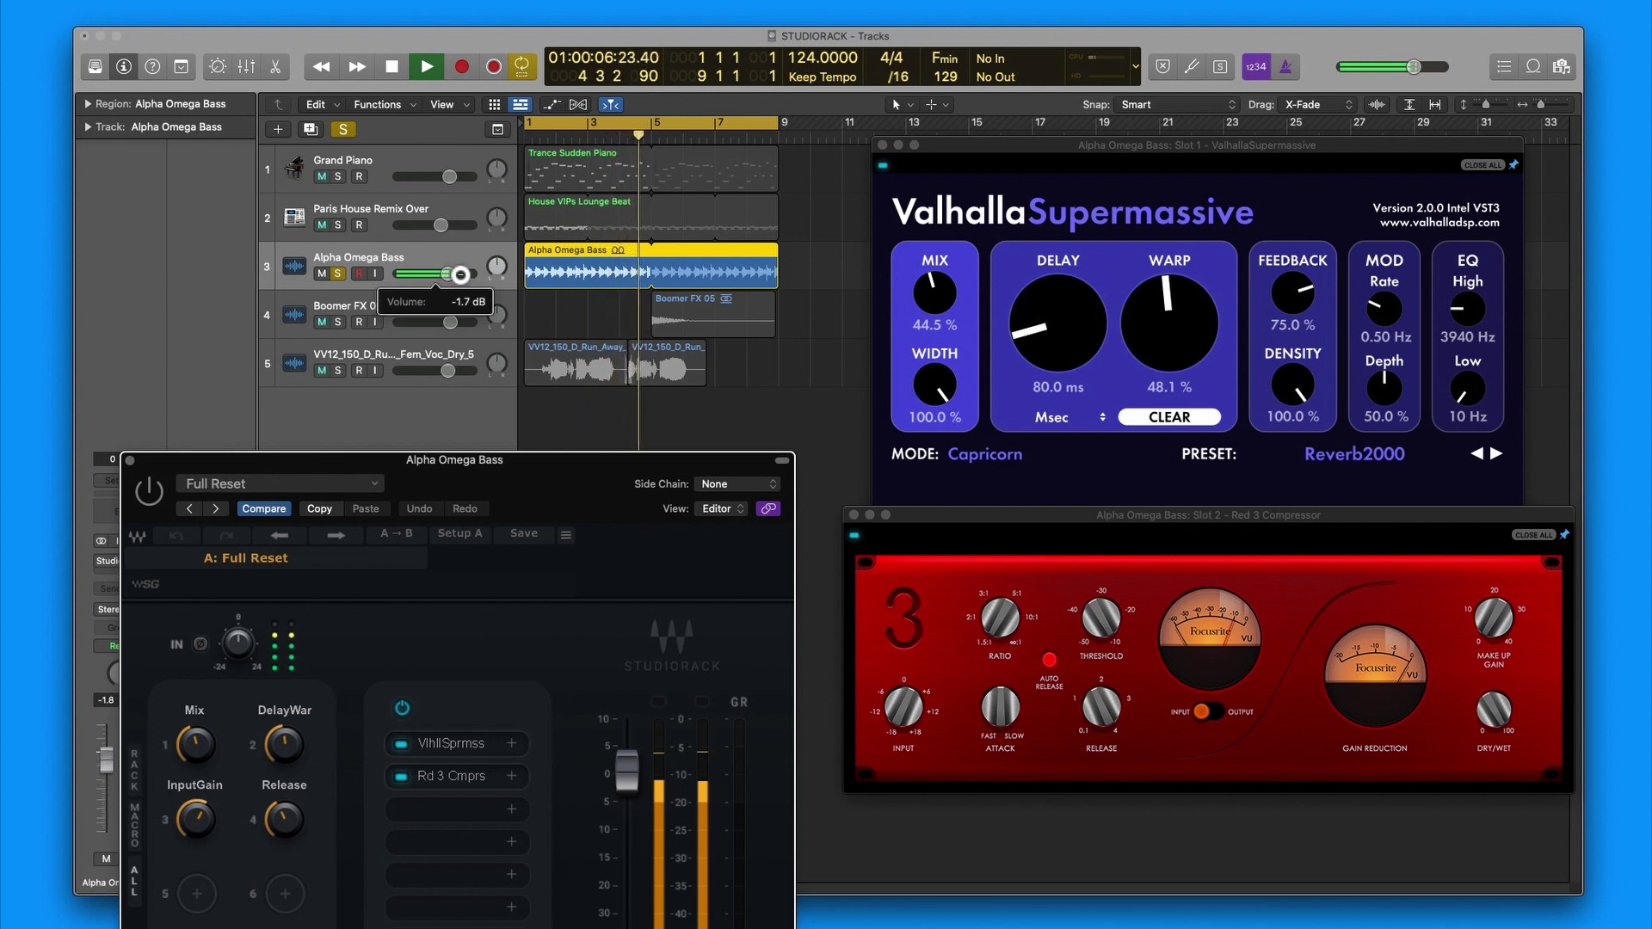
drag(479, 484, 455, 244)
key(space)
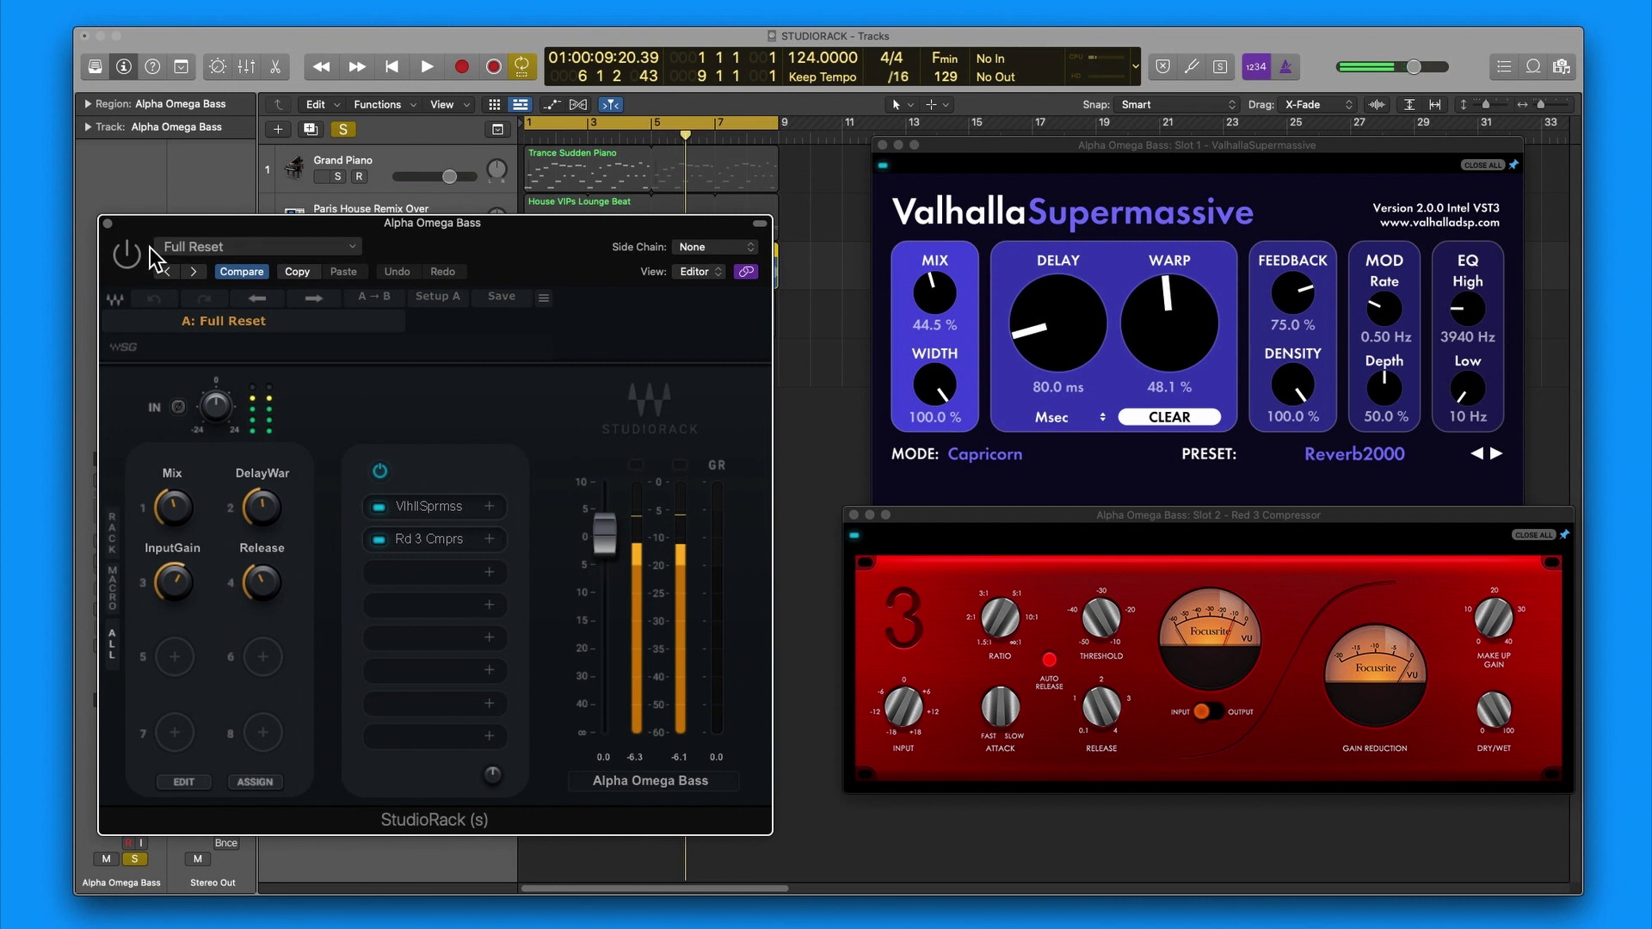
Step: Play the bass with StudioRack on and Red 3 Compressor bypassed, raising the Mix macro to 72.1% and the DelayWar macro to 50.2%
click(142, 253)
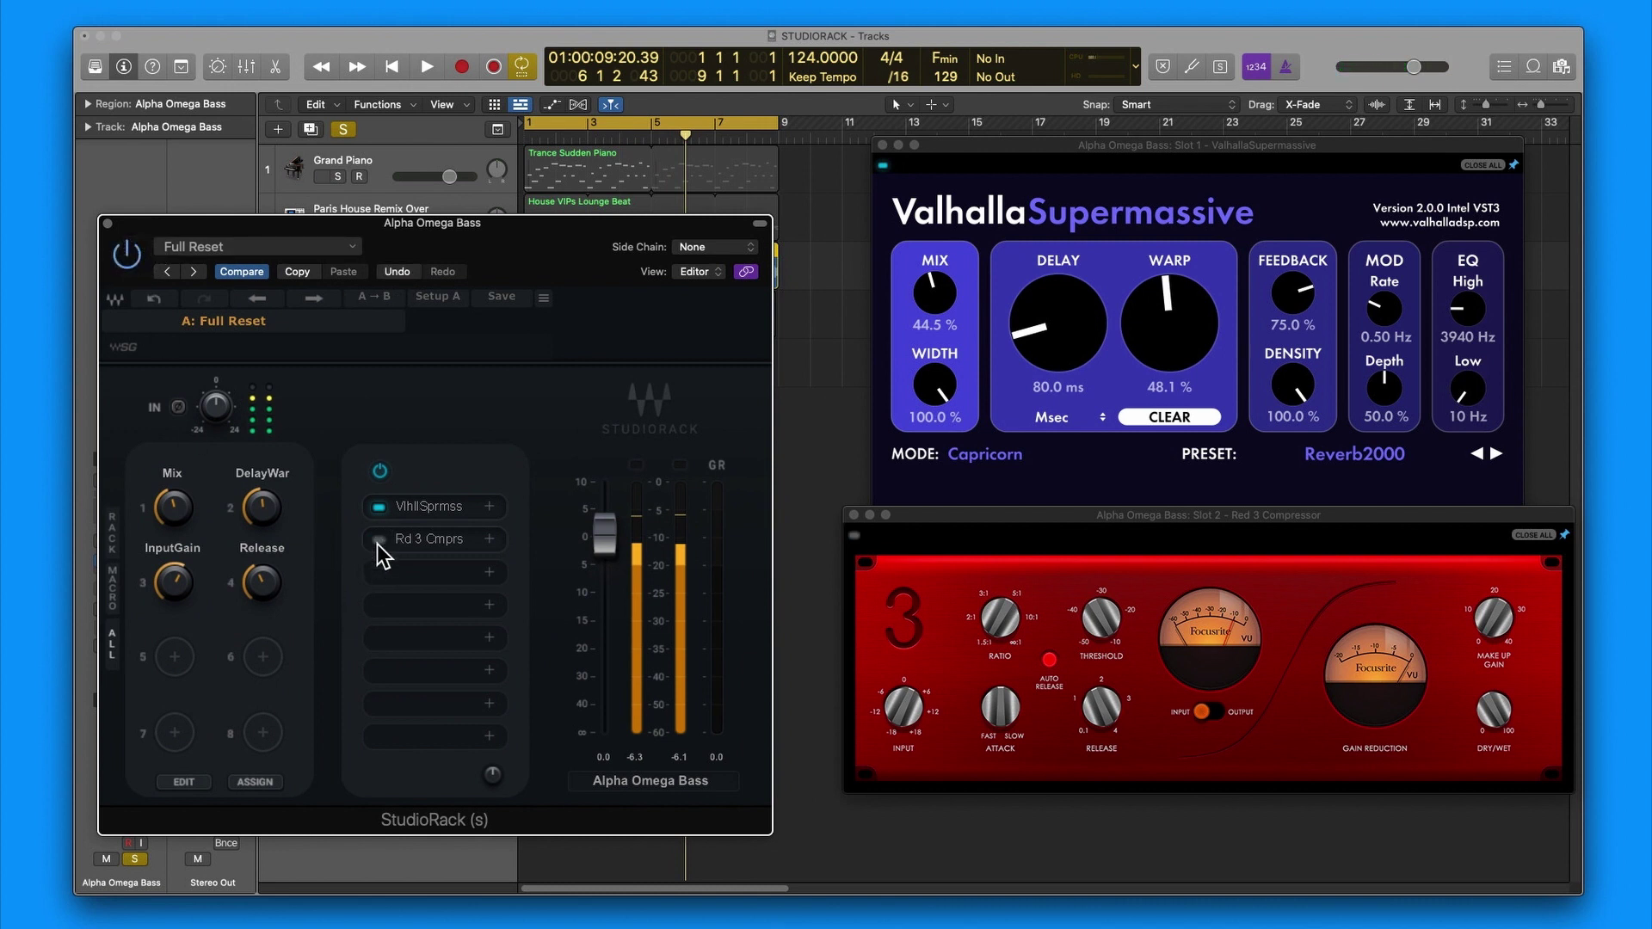
key(space)
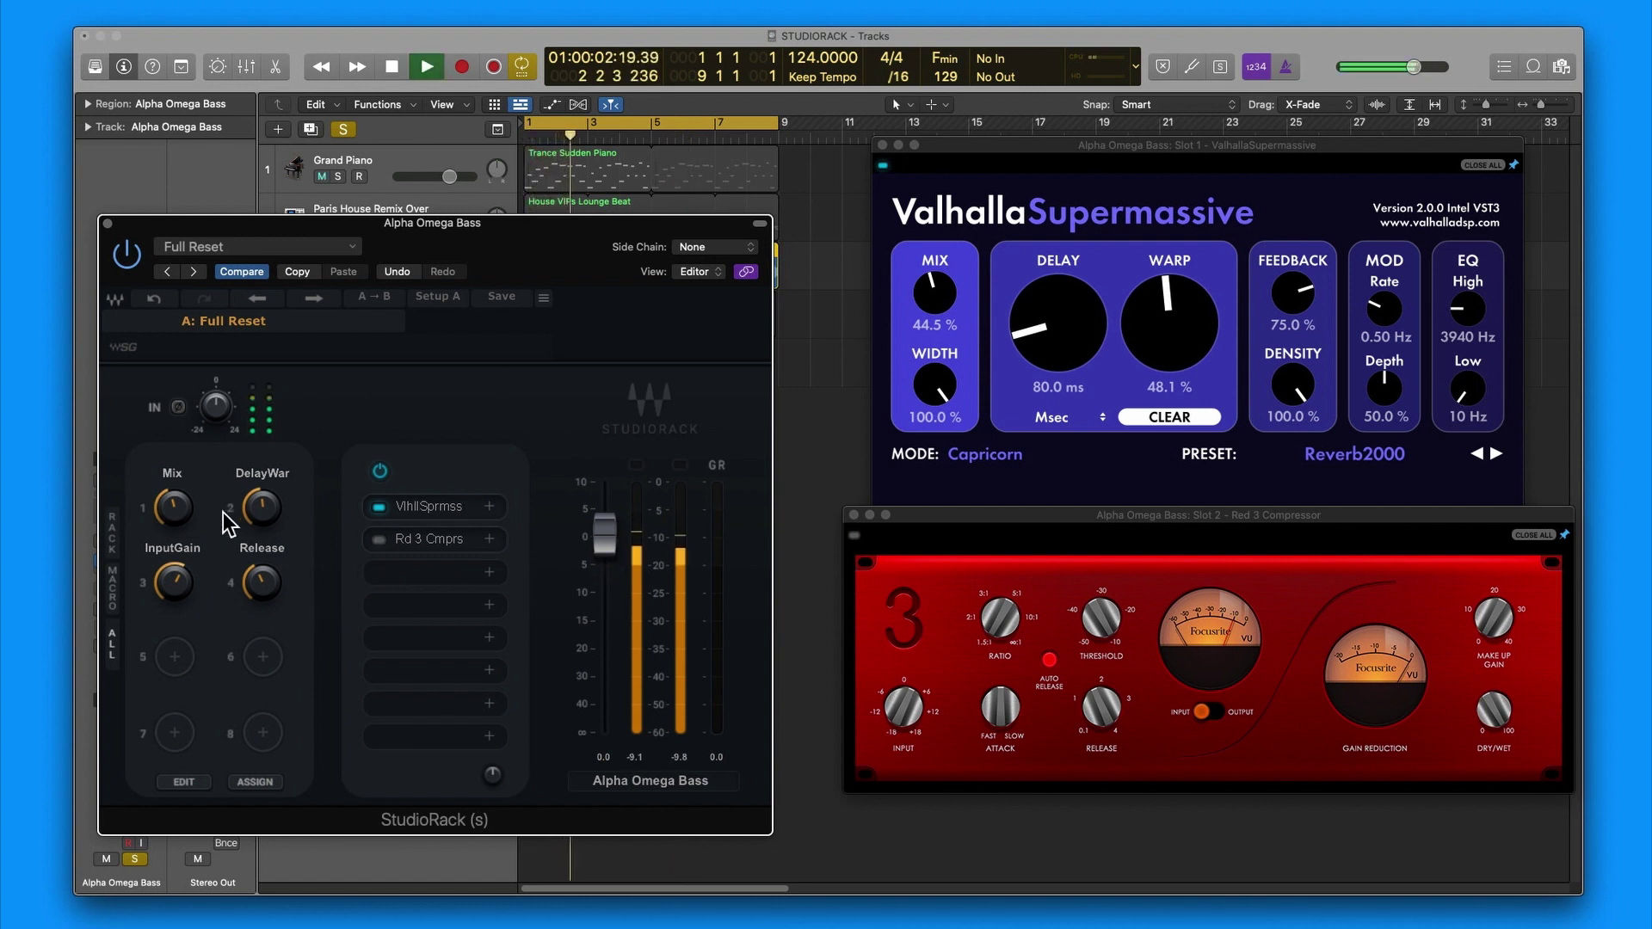
drag(171, 515, 164, 353)
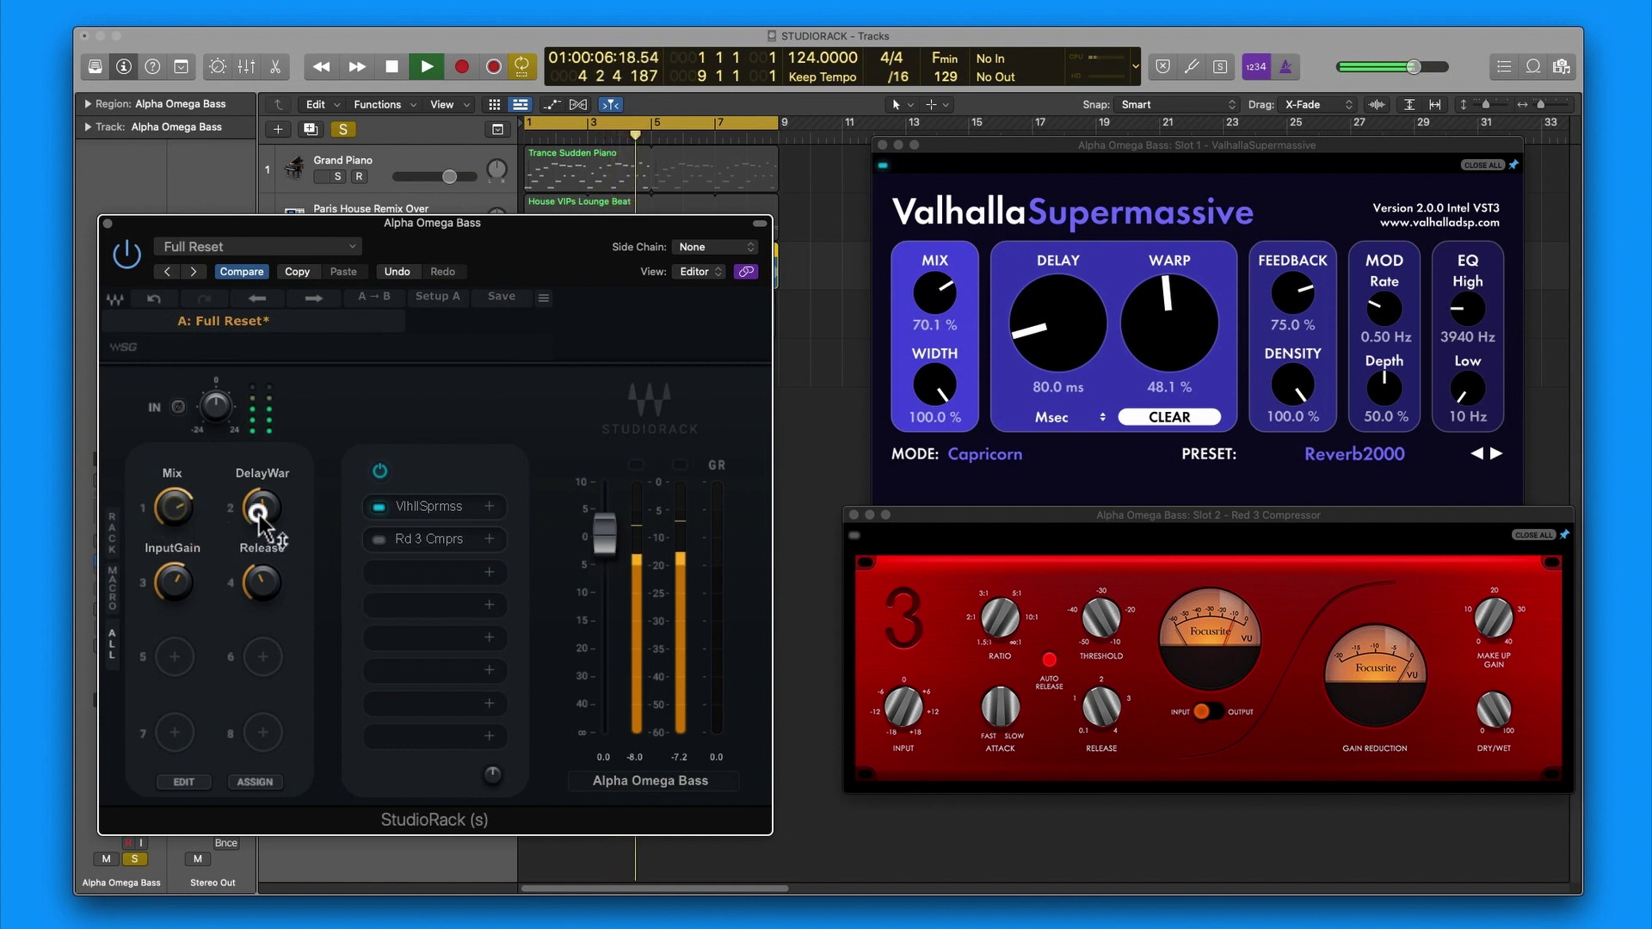
drag(262, 508, 260, 472)
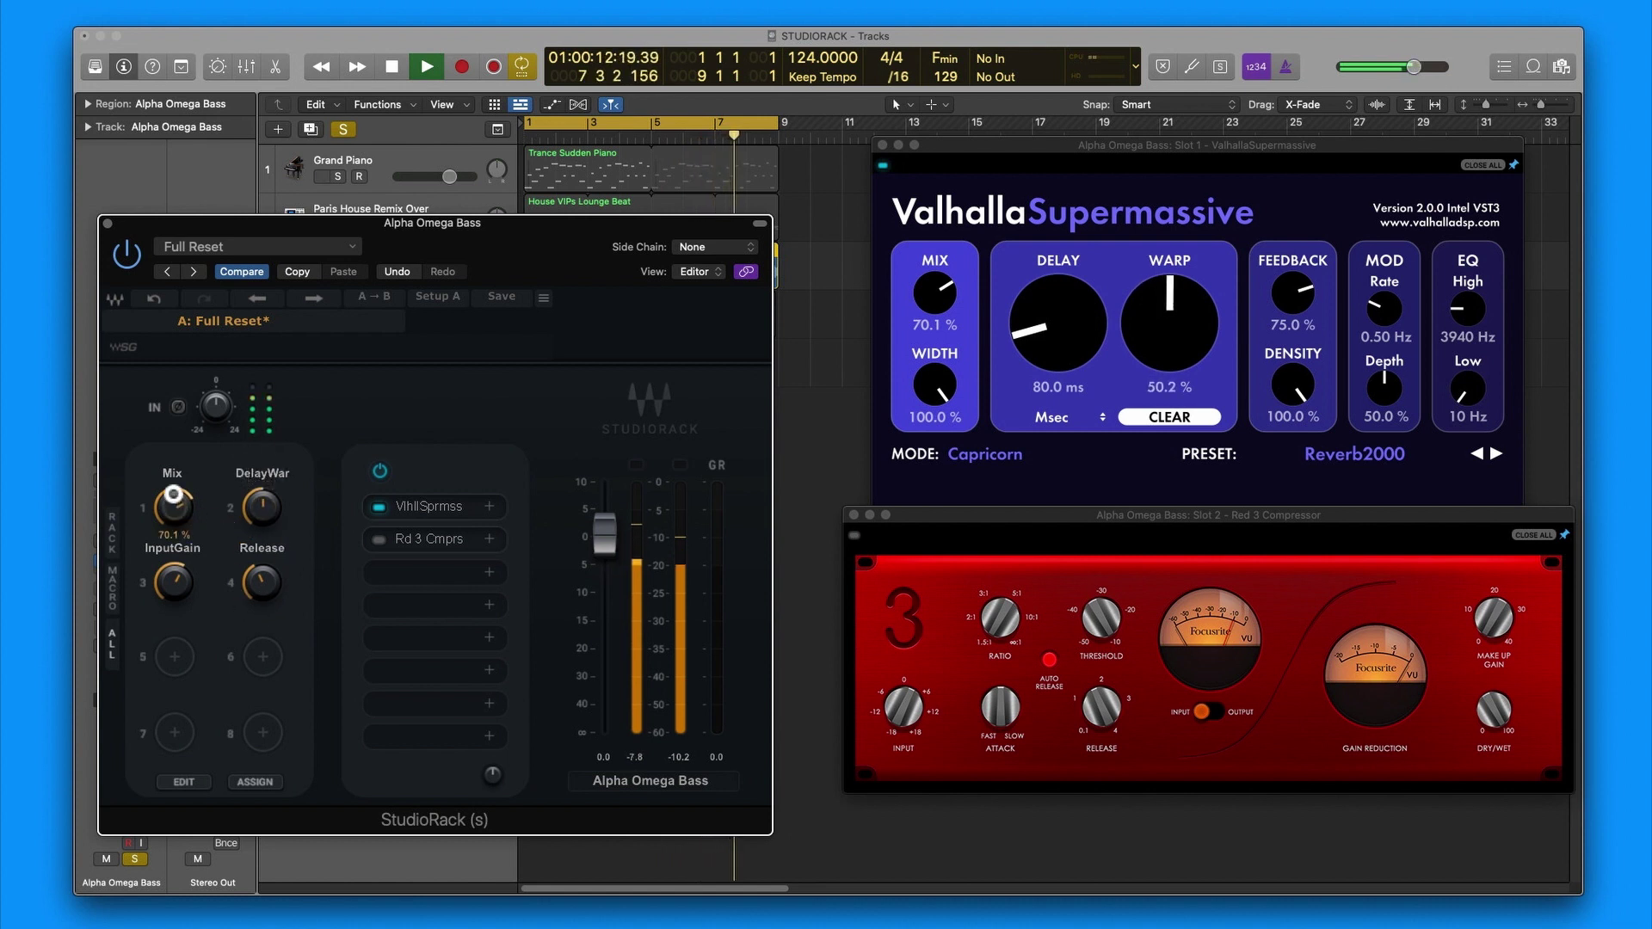
drag(173, 503, 173, 476)
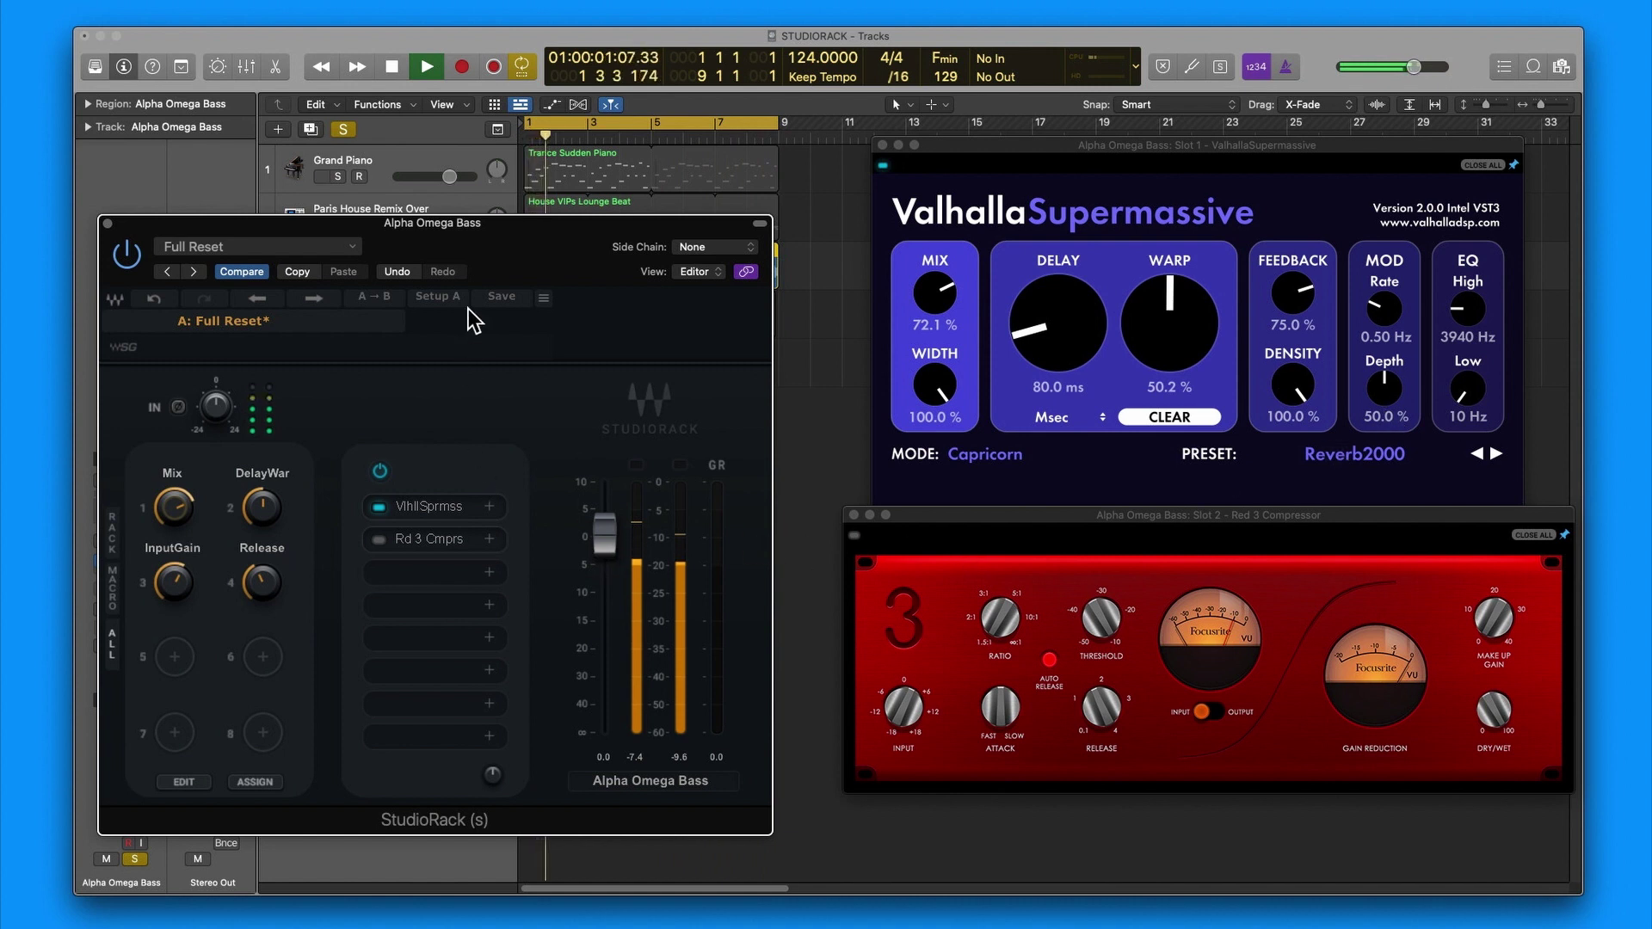
Step: Raise StudioRack's output fader to 2.5 for the bass and stop playback
drag(517, 225, 519, 302)
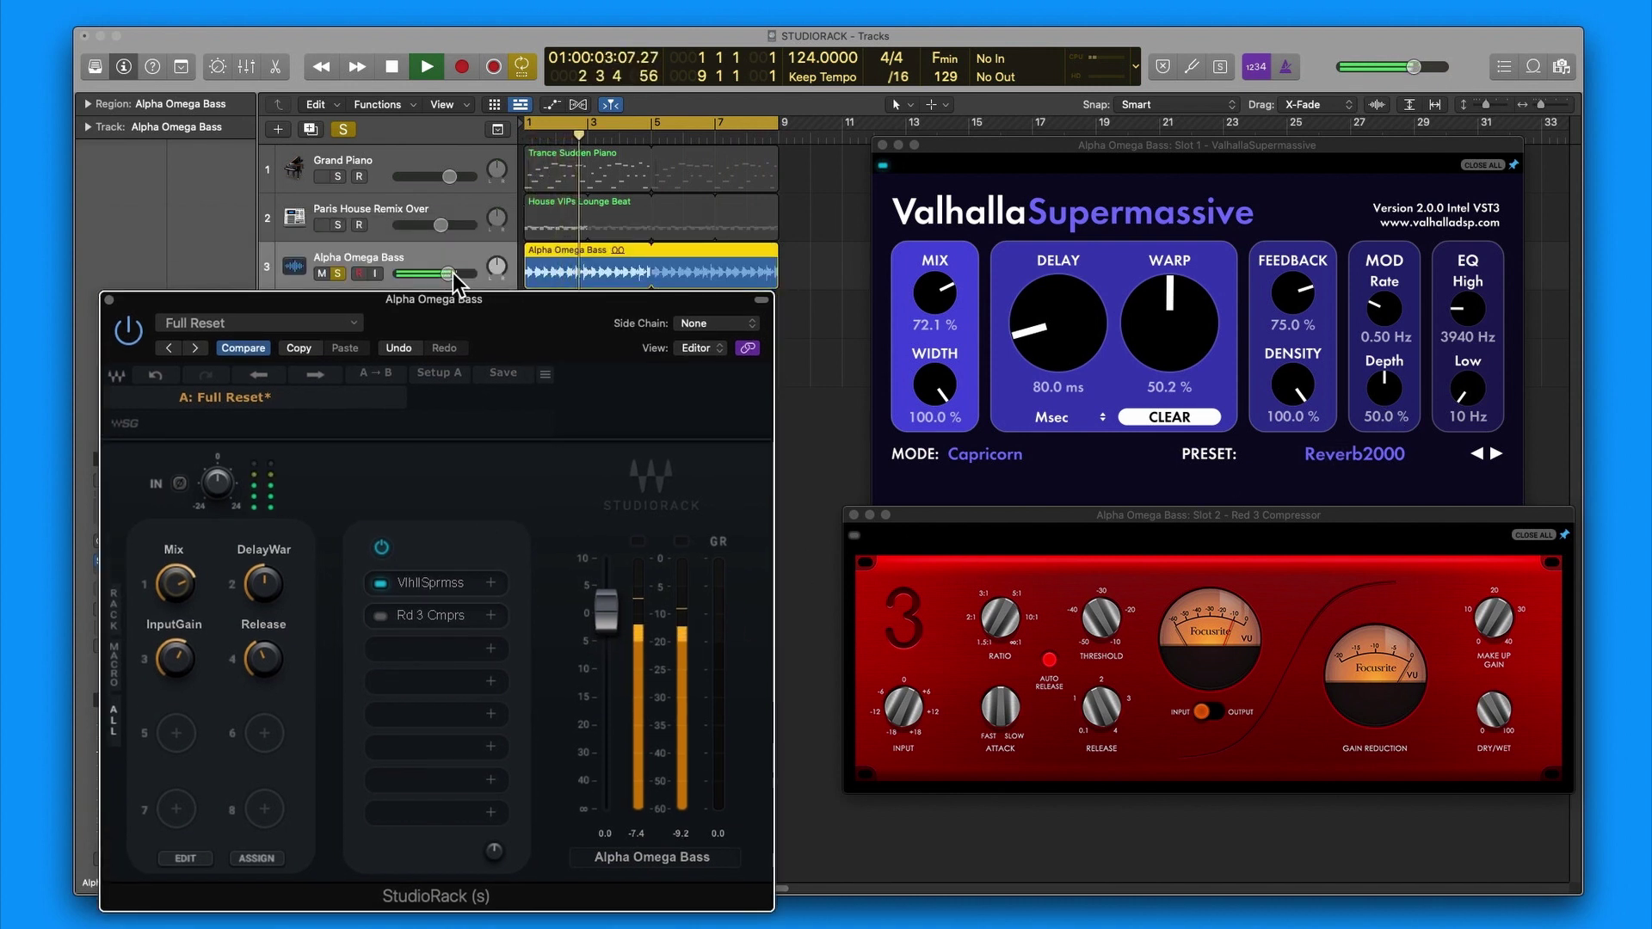
drag(518, 301, 516, 226)
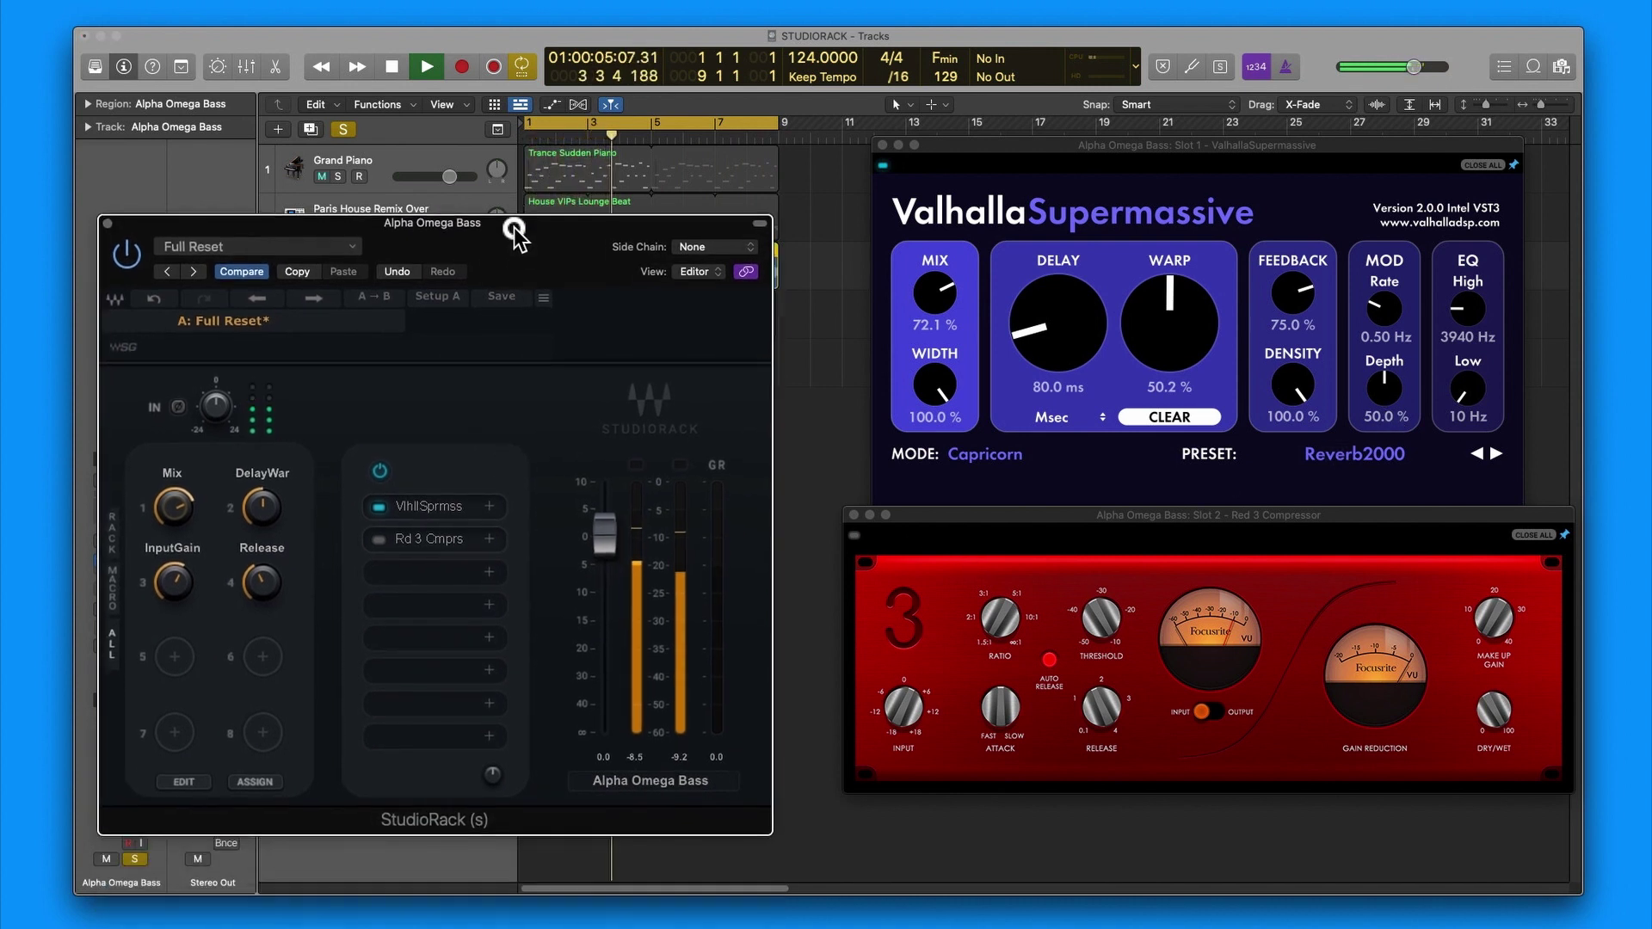
drag(595, 528, 595, 495)
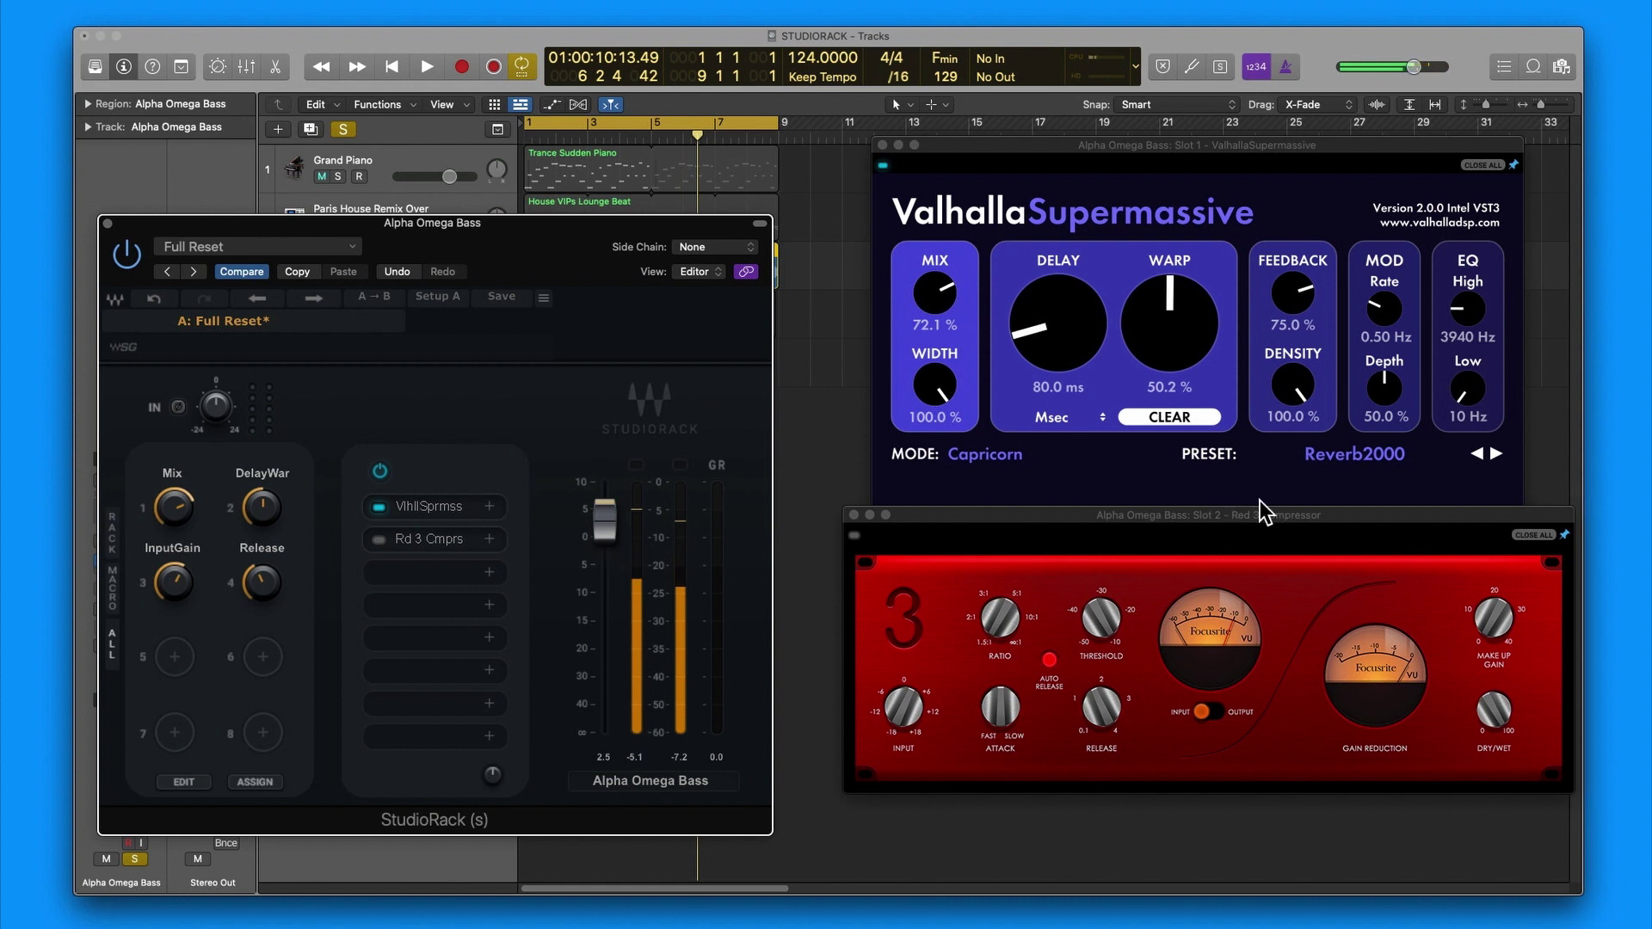
Step: Load the BouncingVerb preset from ValhallaSupermassive's LATE 2021 category
click(1329, 452)
mouse_move(1335, 599)
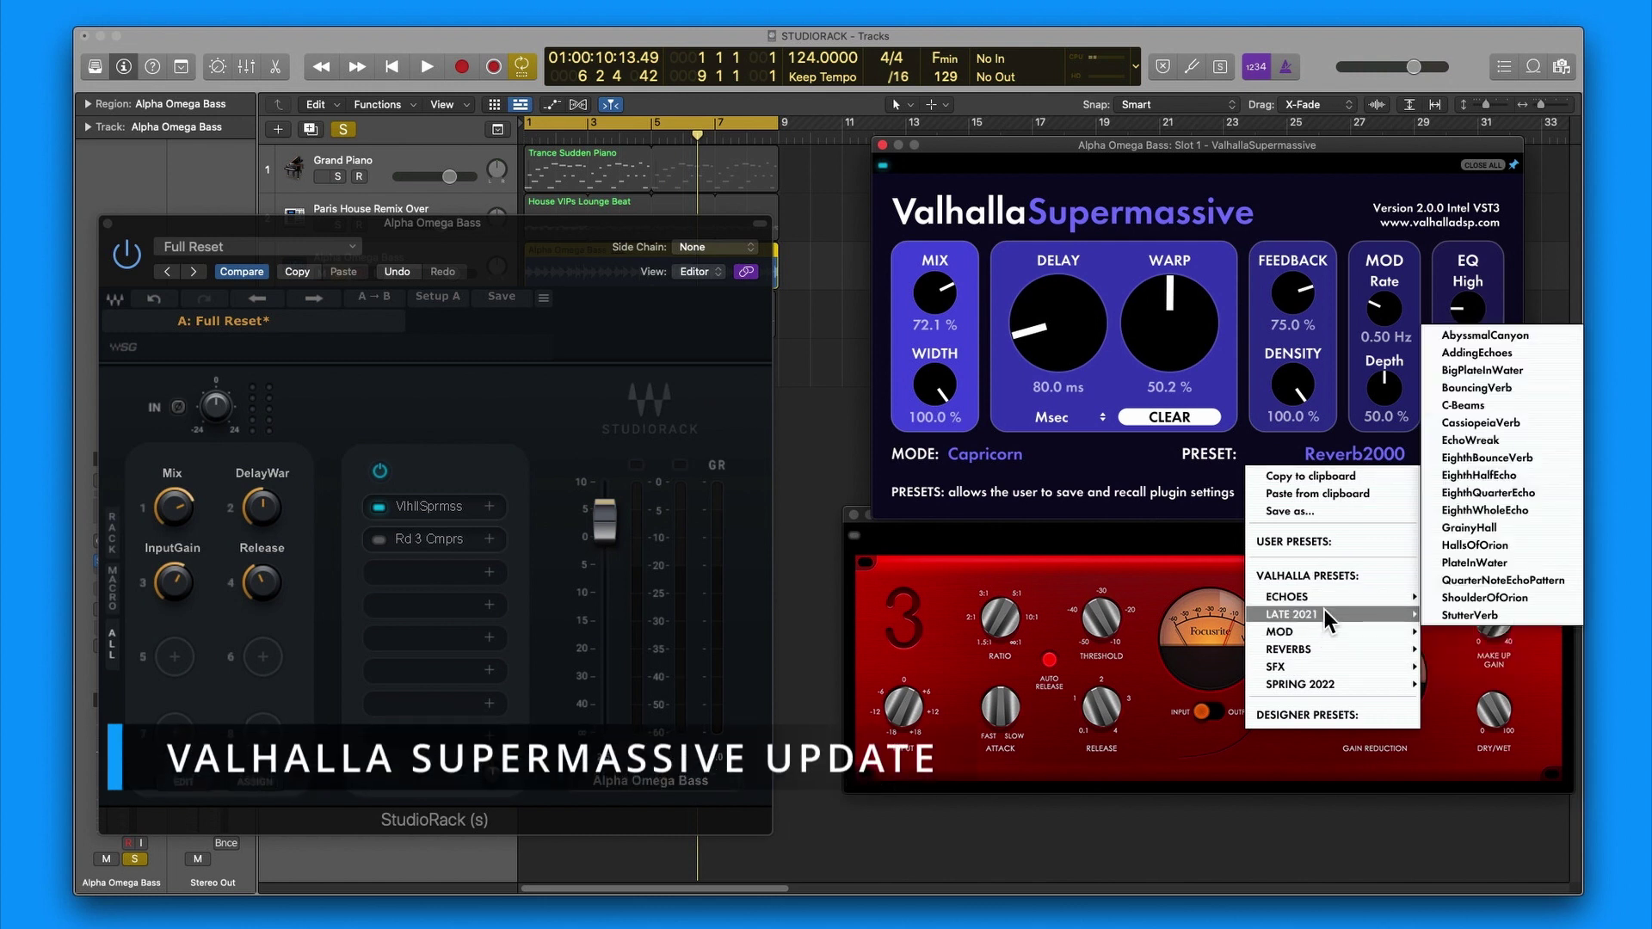
mouse_move(1329, 680)
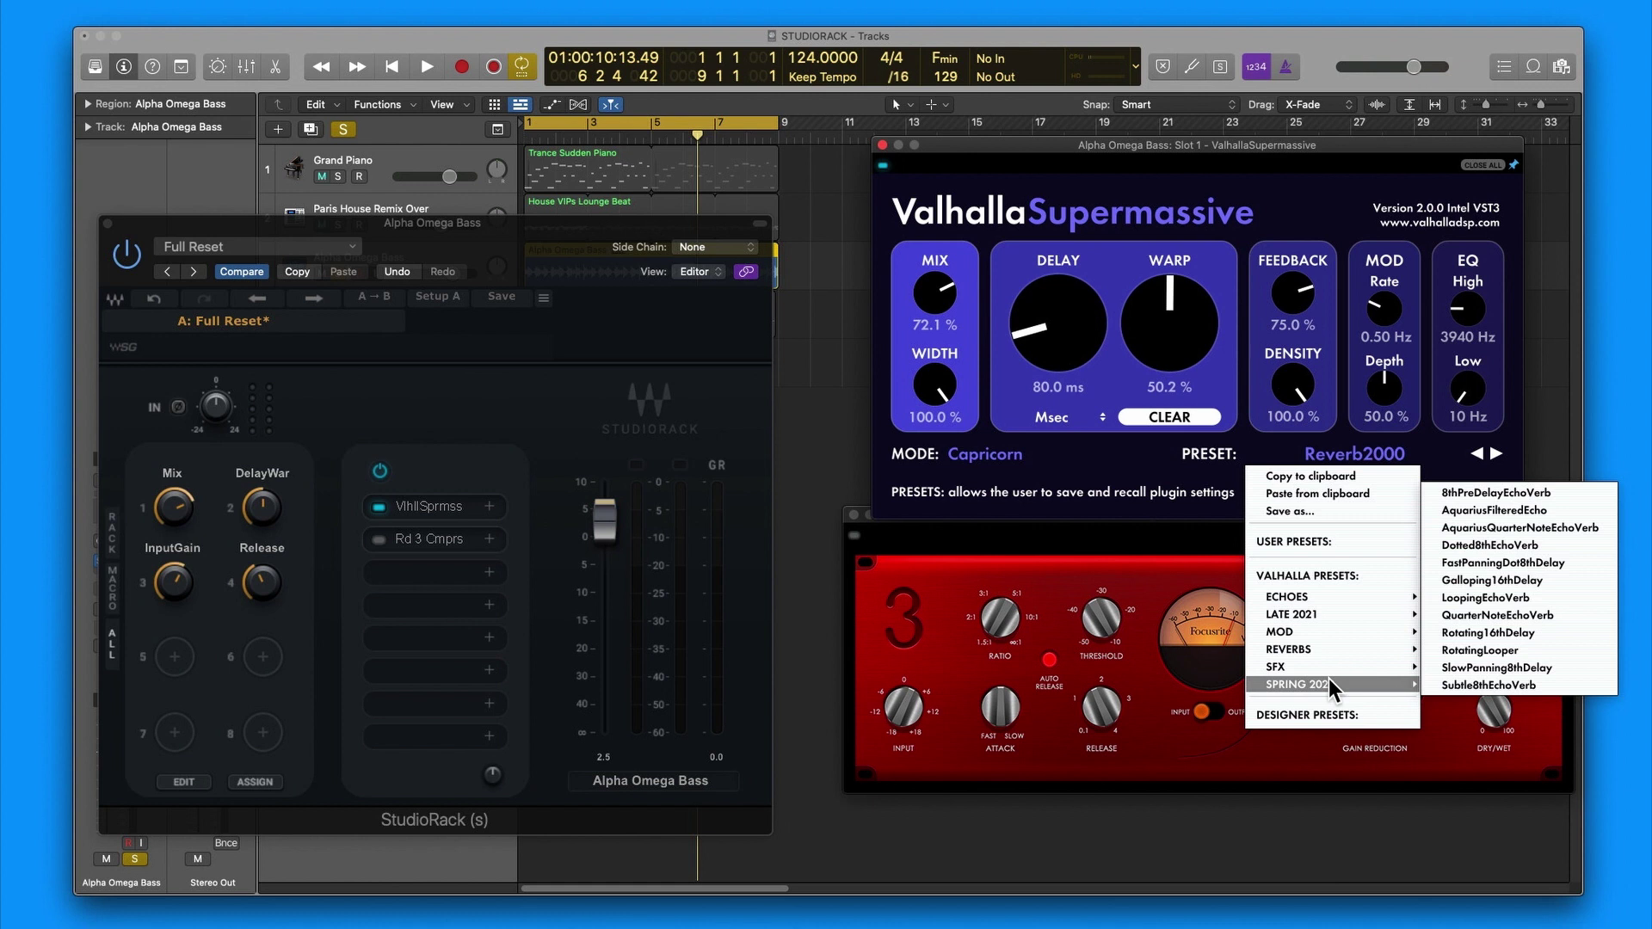
mouse_move(1339, 616)
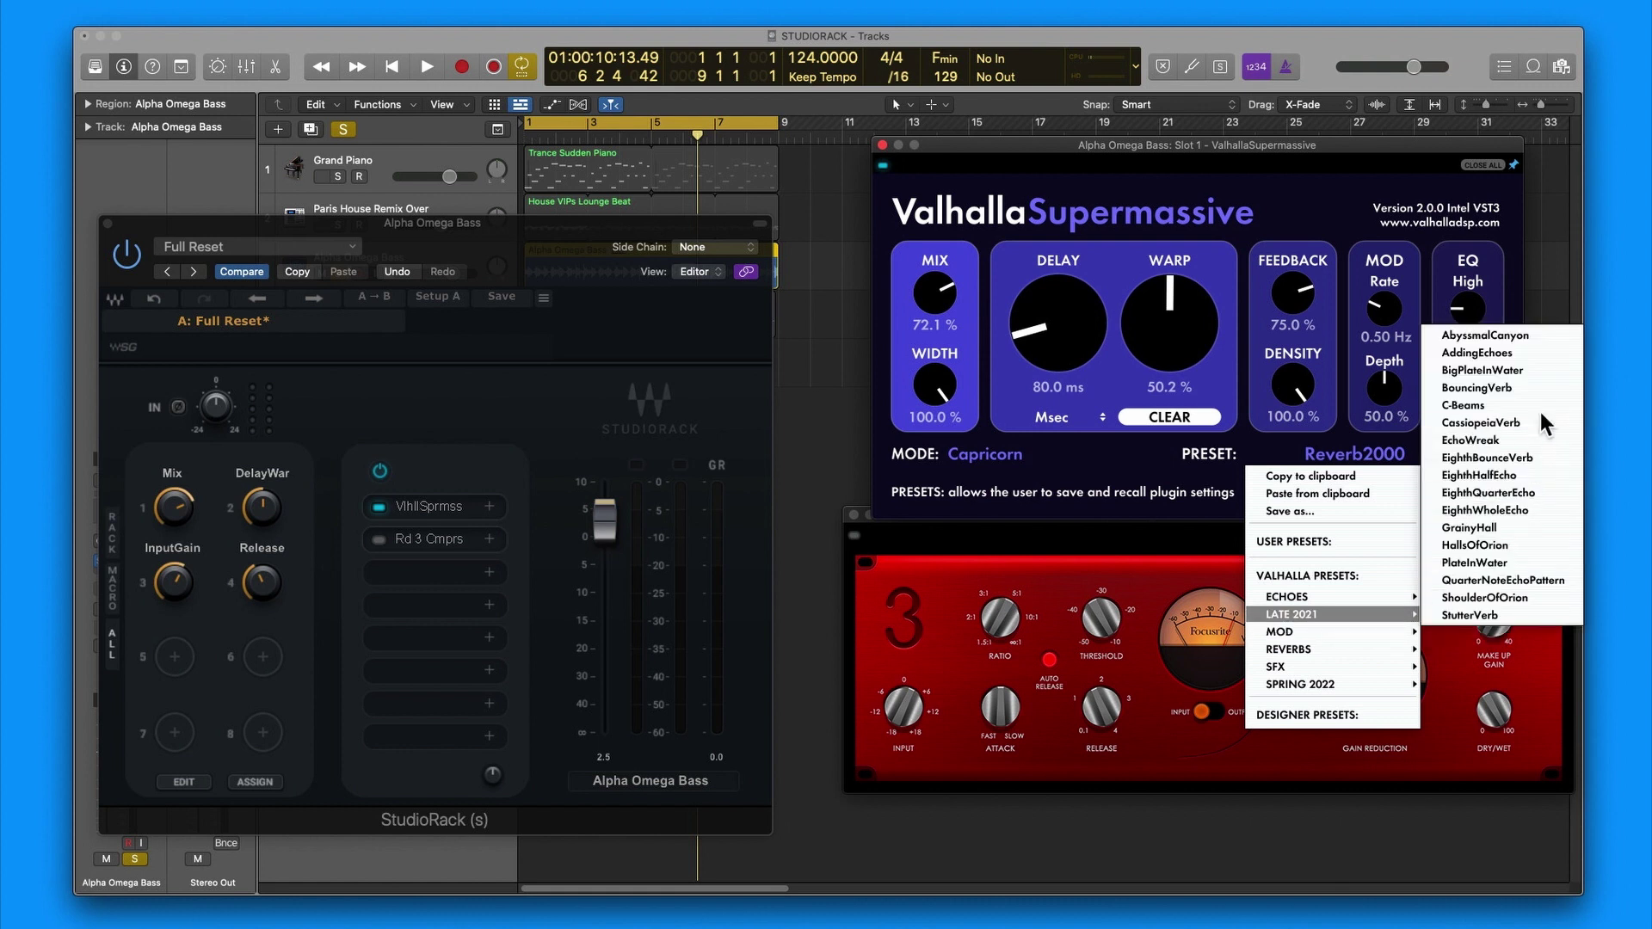
click(1537, 391)
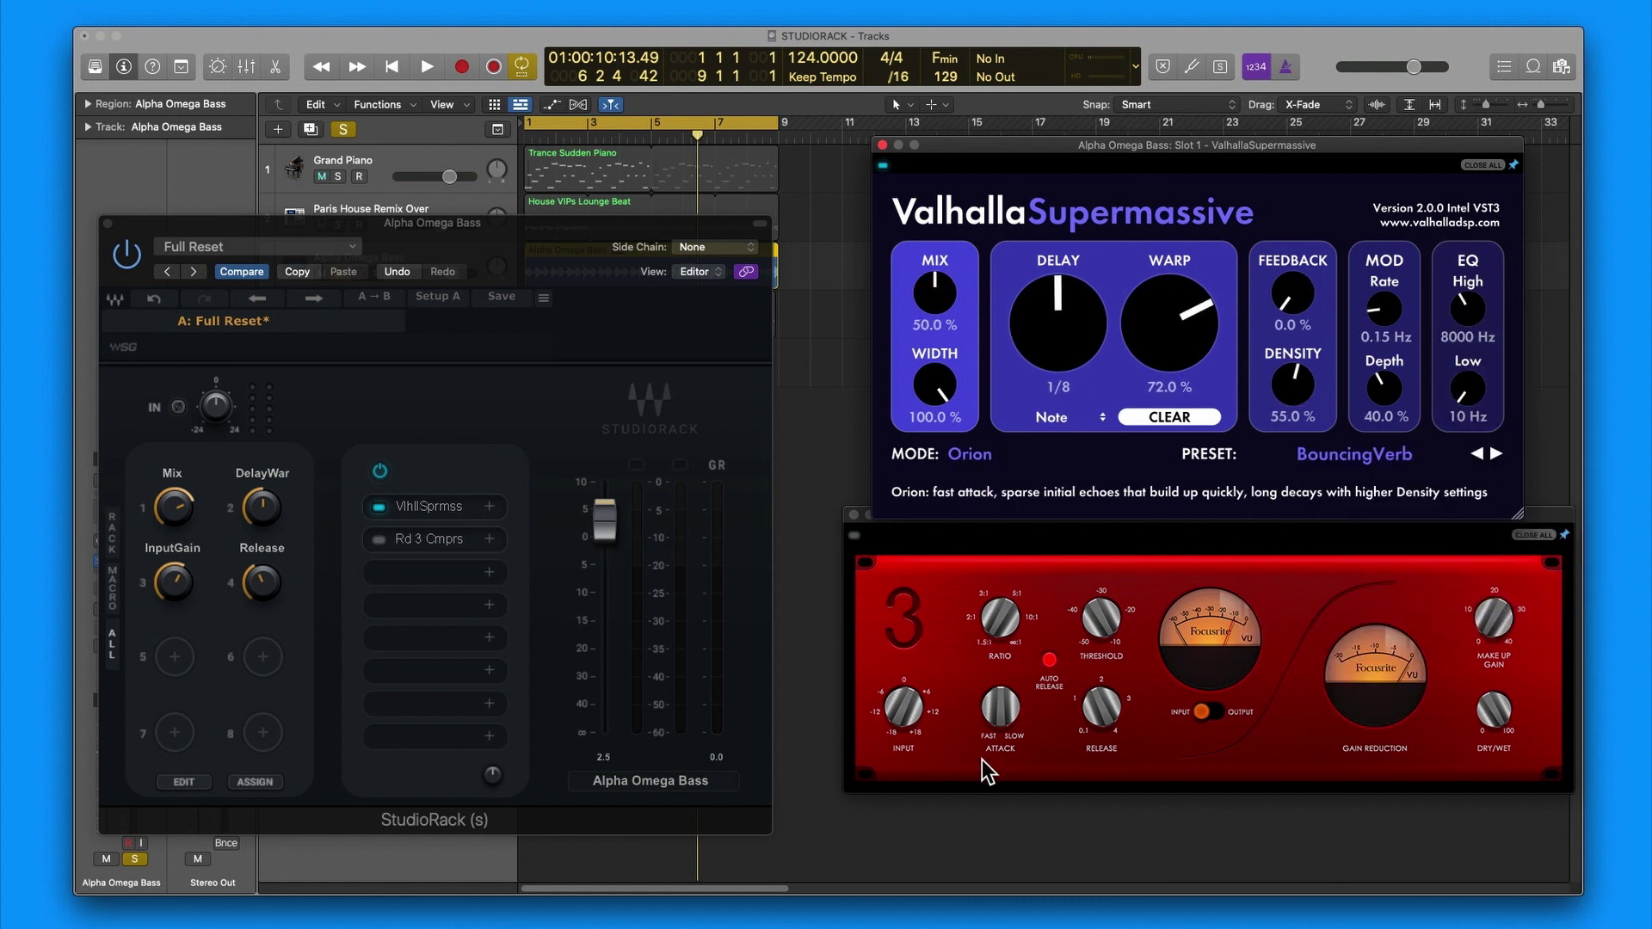
Step: Play the bass while setting ValhallaSupermassive's mix to 33.6%, warp to 49.9% and feedback to 27.3%, and stop playback
key(space)
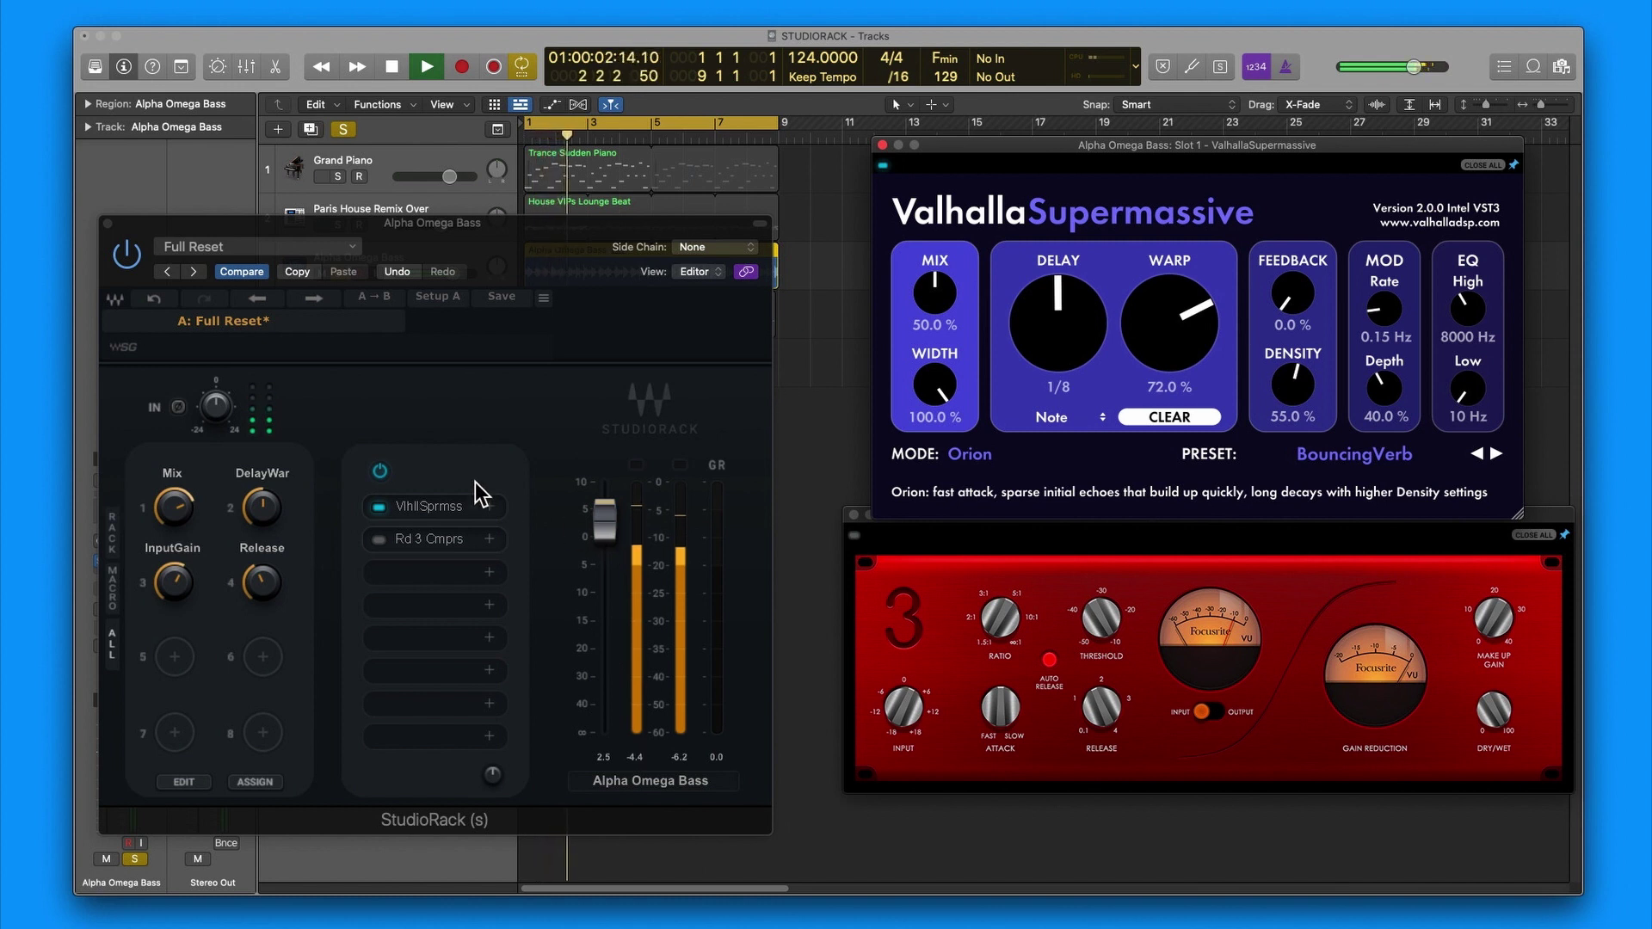
drag(177, 508, 162, 464)
drag(186, 590, 279, 680)
drag(267, 517, 223, 471)
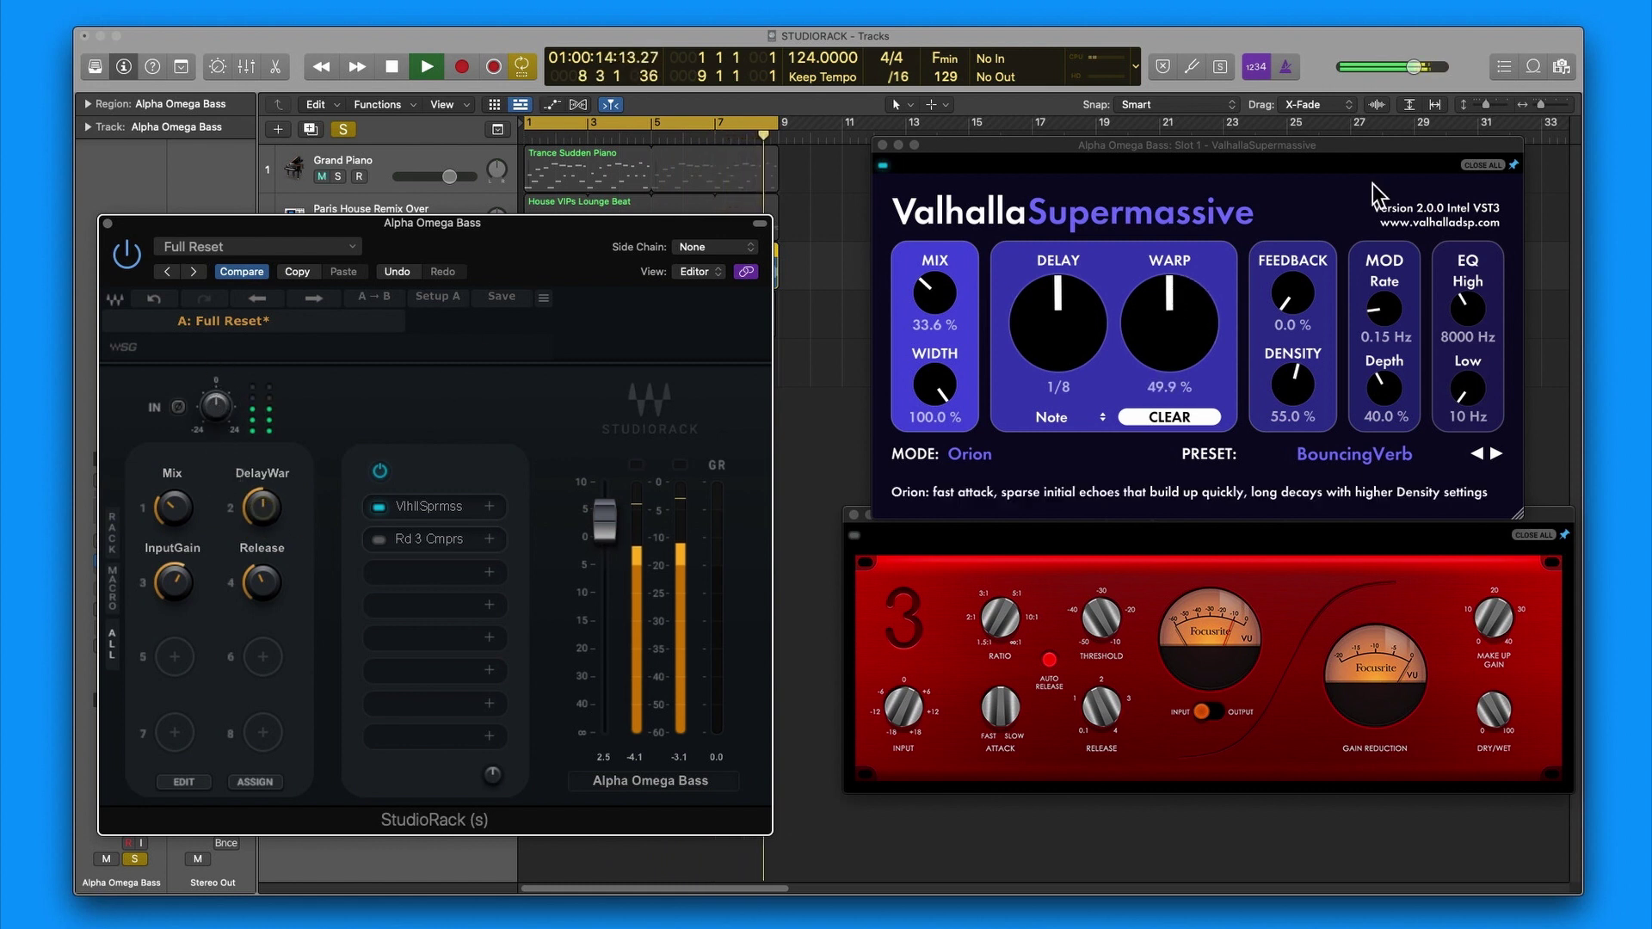
drag(1279, 316, 1270, 256)
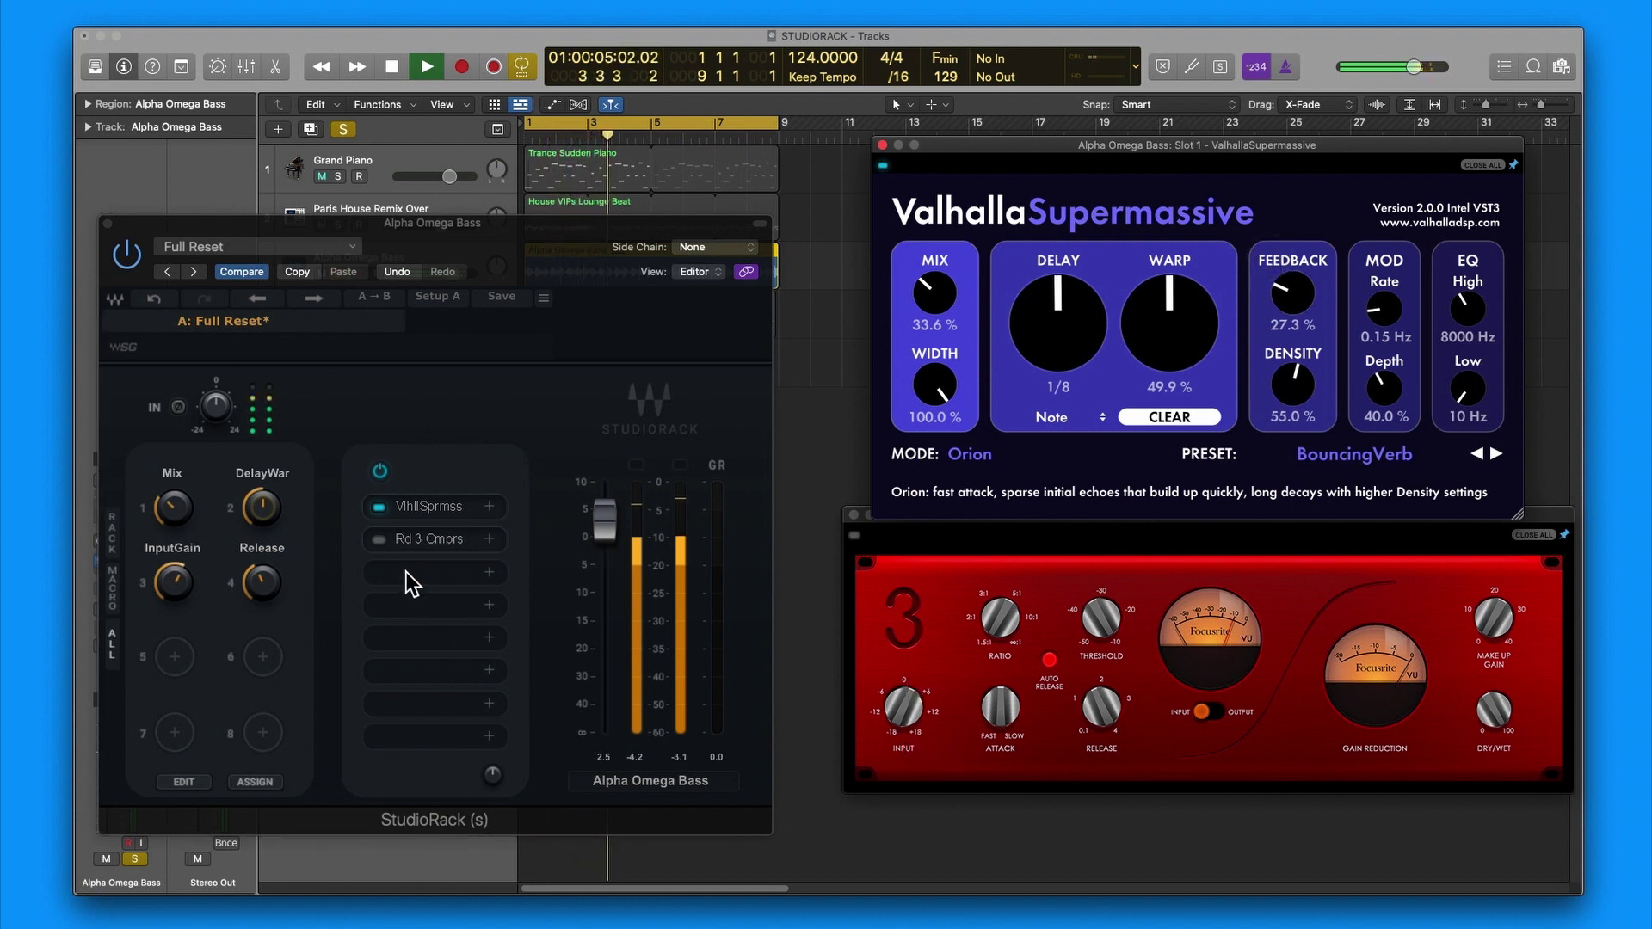
key(space)
Step: Turn on Red 3 Compressor in StudioRack's second slot and show its plugin window
click(405, 545)
click(380, 540)
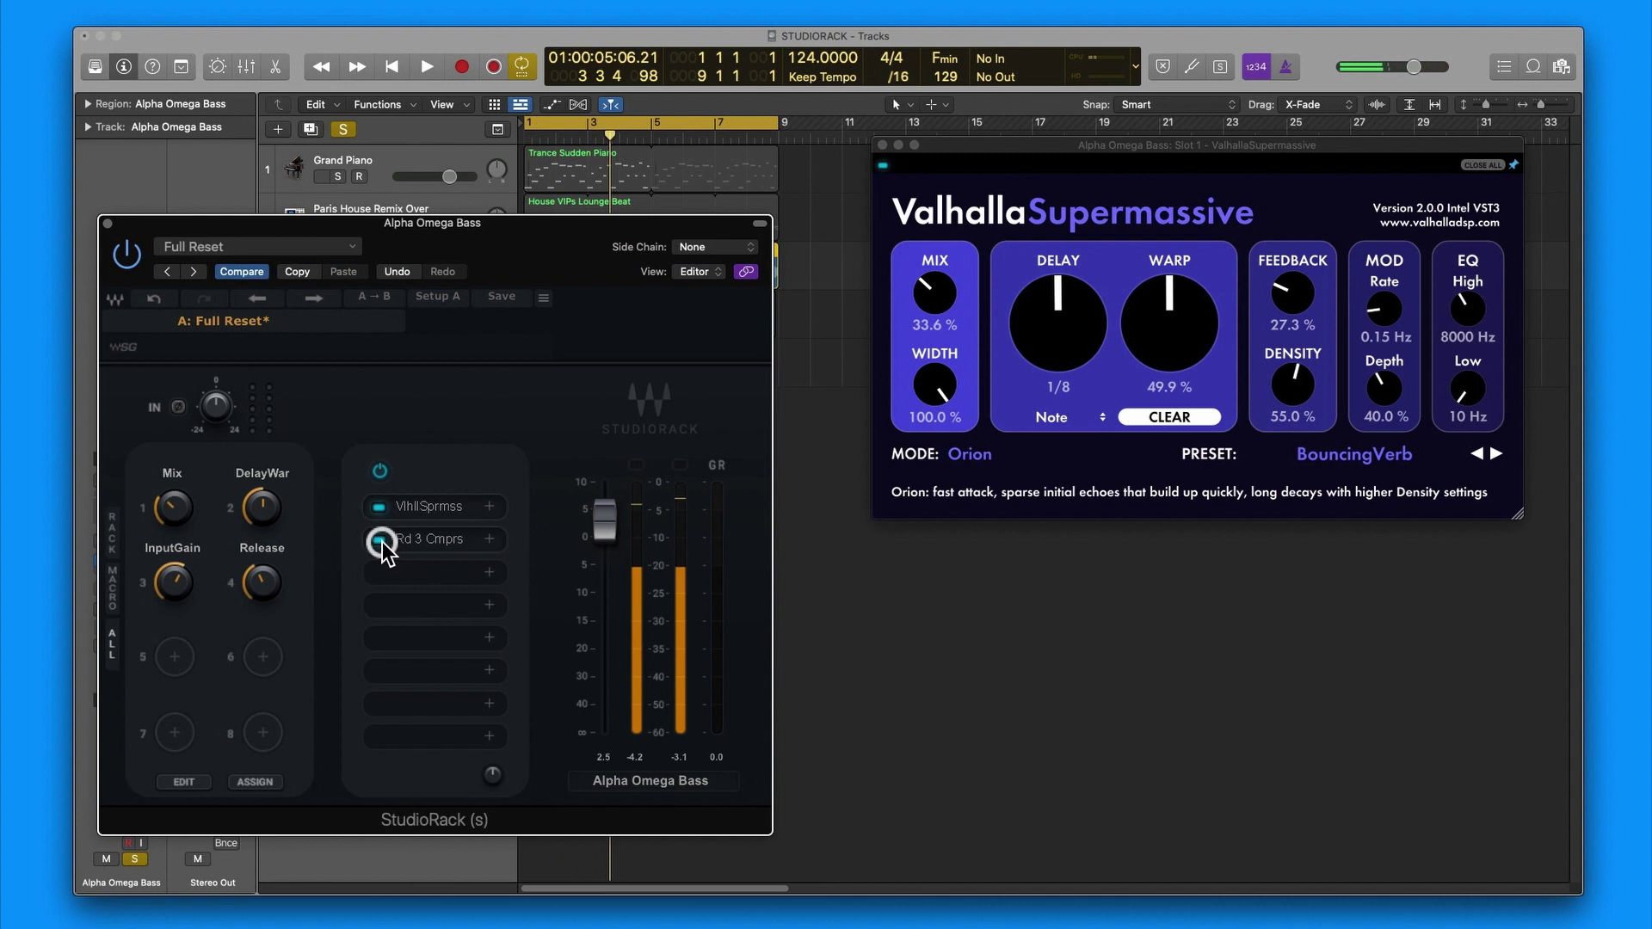
click(400, 542)
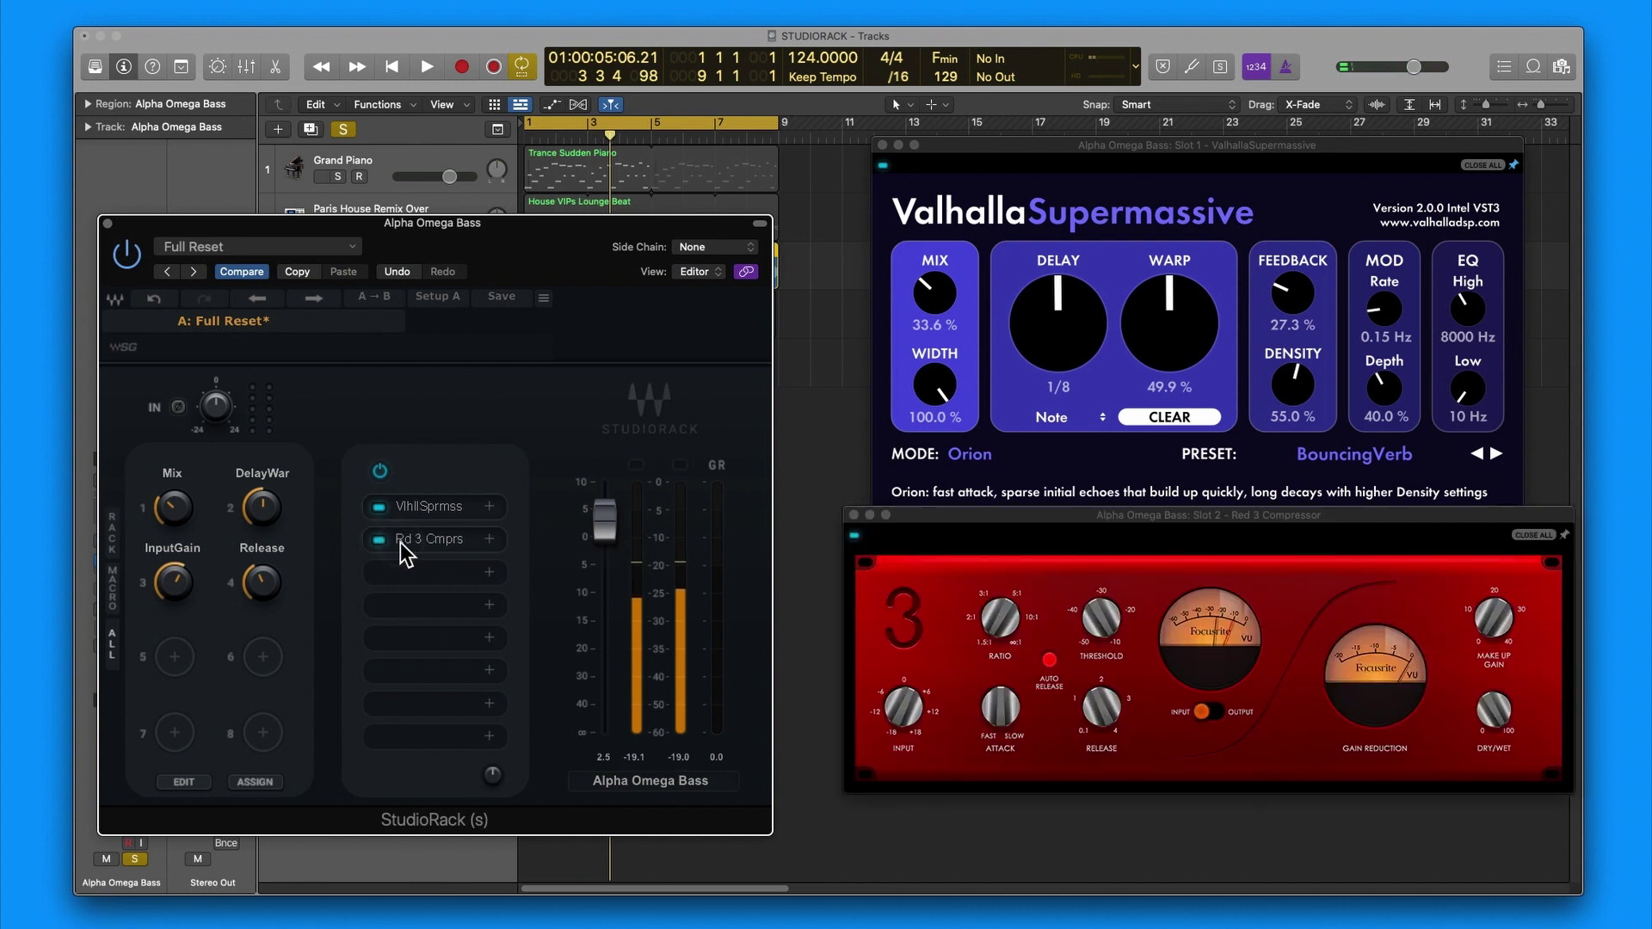
Step: Play the bass with the compressor active while adjusting the InputGain macro and raising the Release macro
key(space)
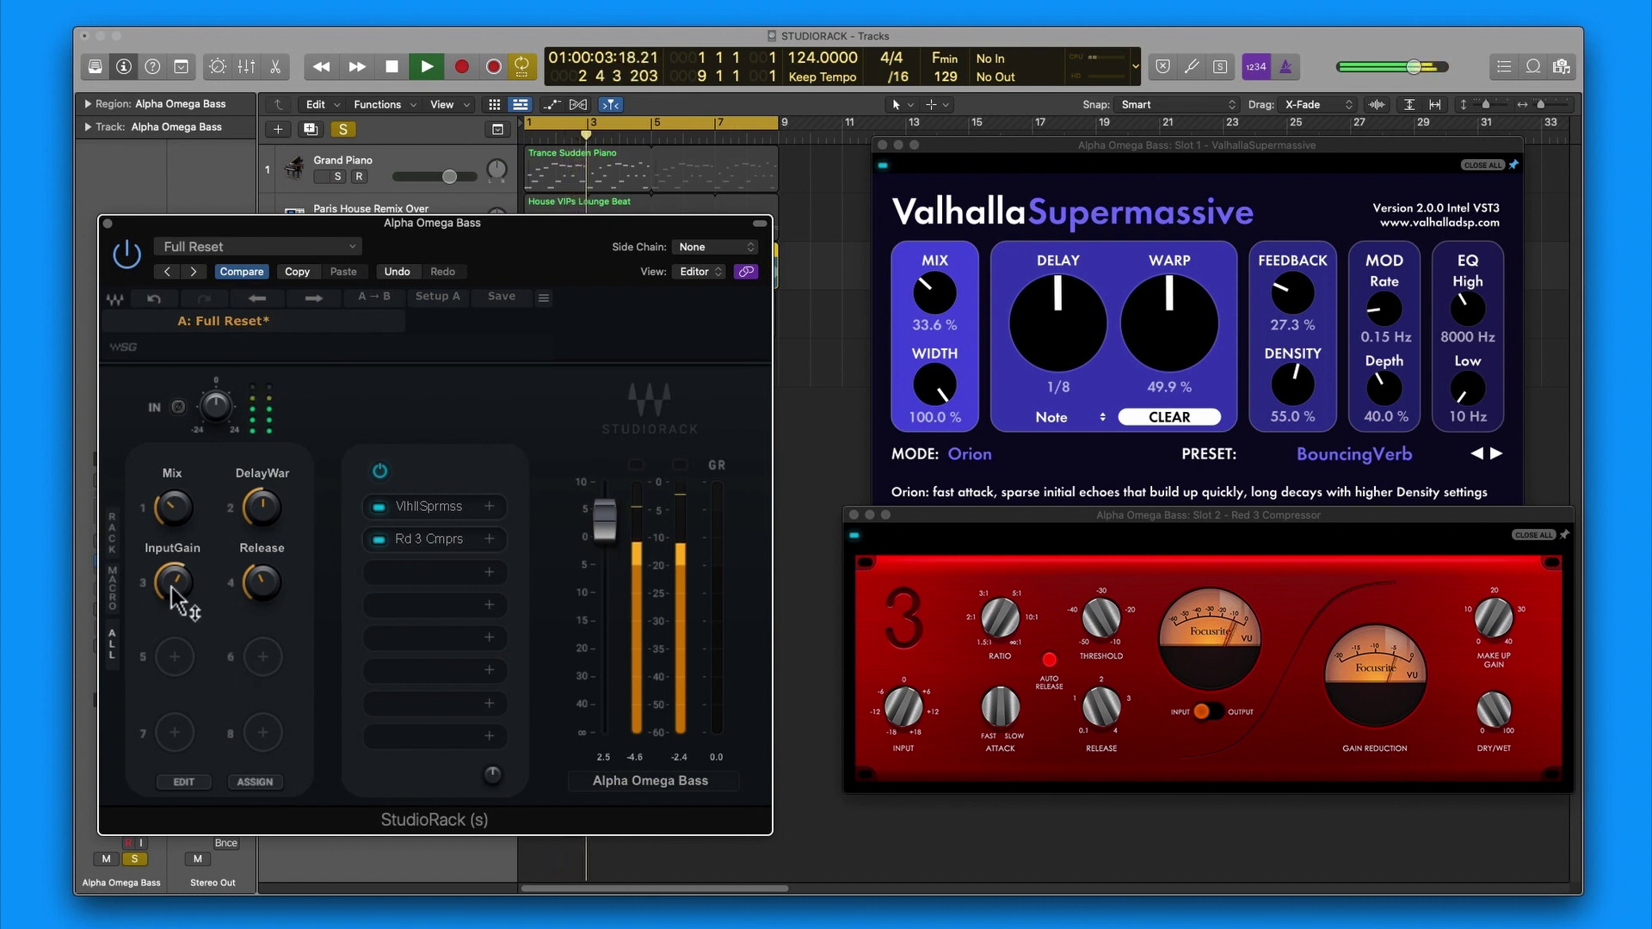
drag(171, 591, 269, 839)
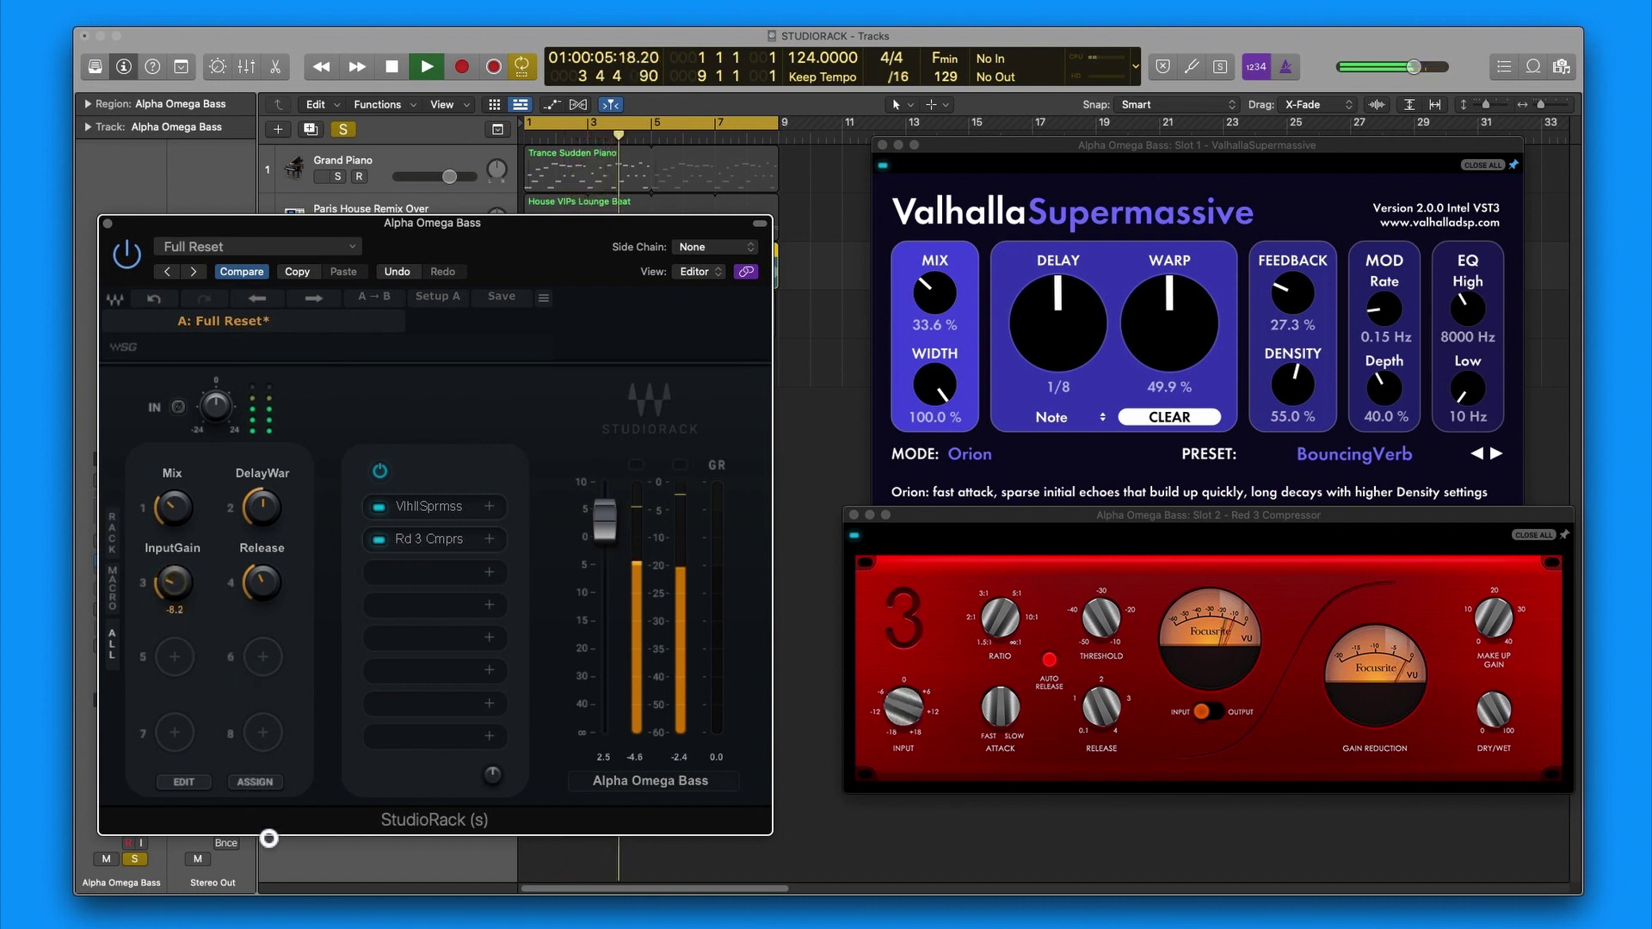
drag(821, 487, 799, 736)
drag(270, 594, 210, 435)
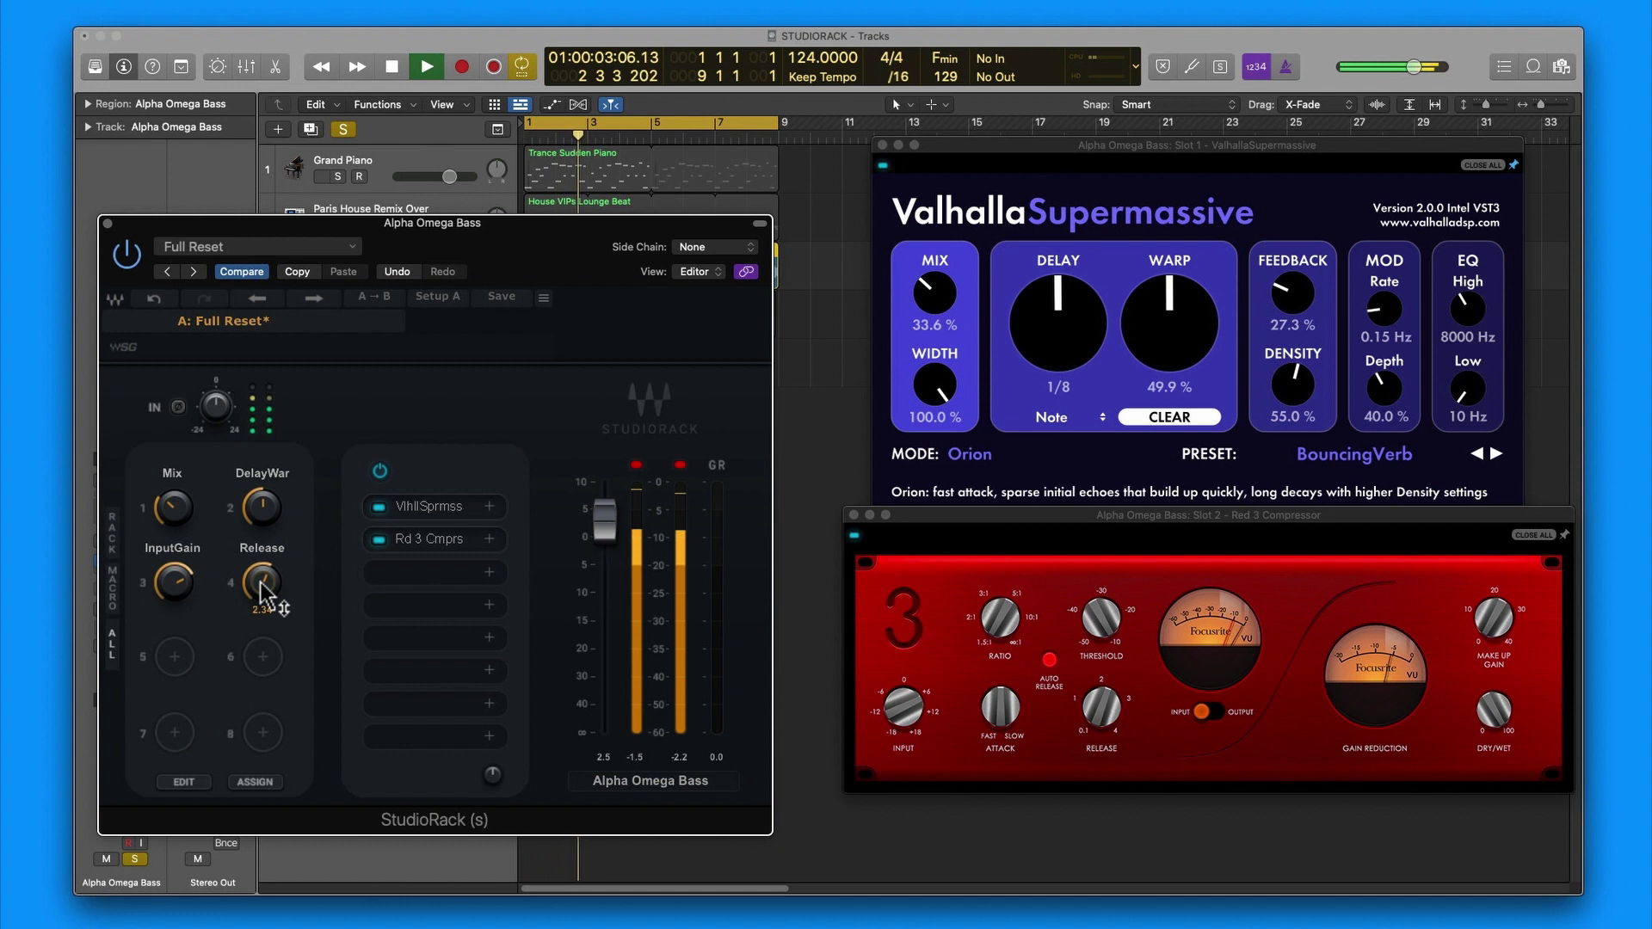
Step: Assign Red 3 Compressor's MakeUpGain to macro 5 and raise it slightly during playback
click(176, 669)
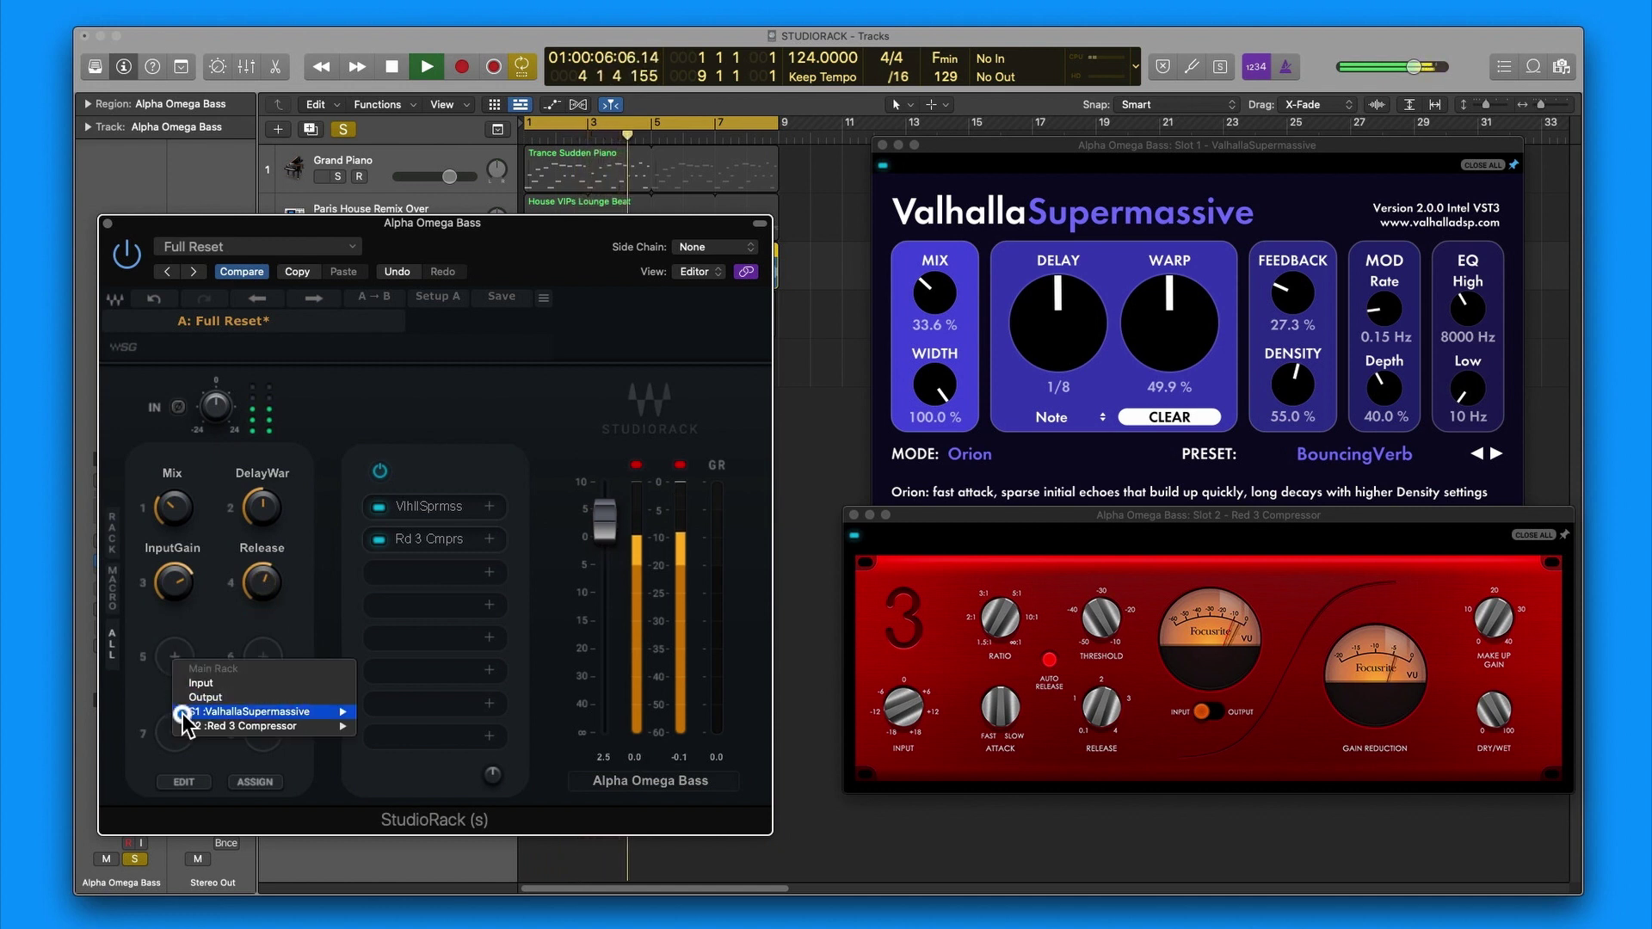
mouse_move(200, 729)
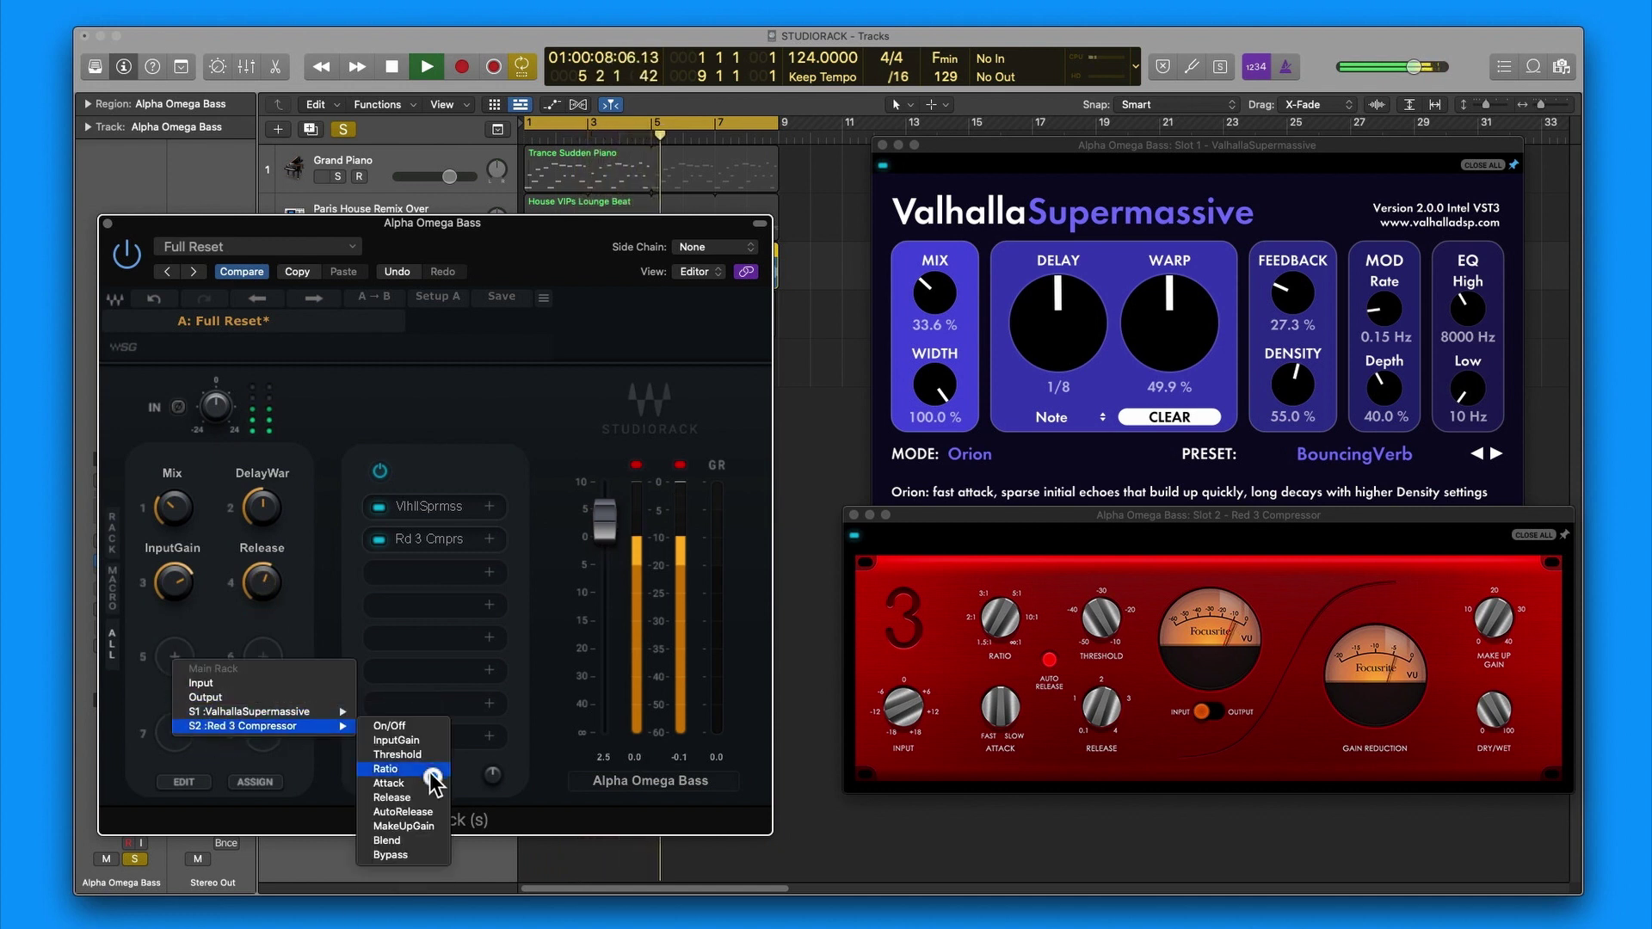
click(441, 826)
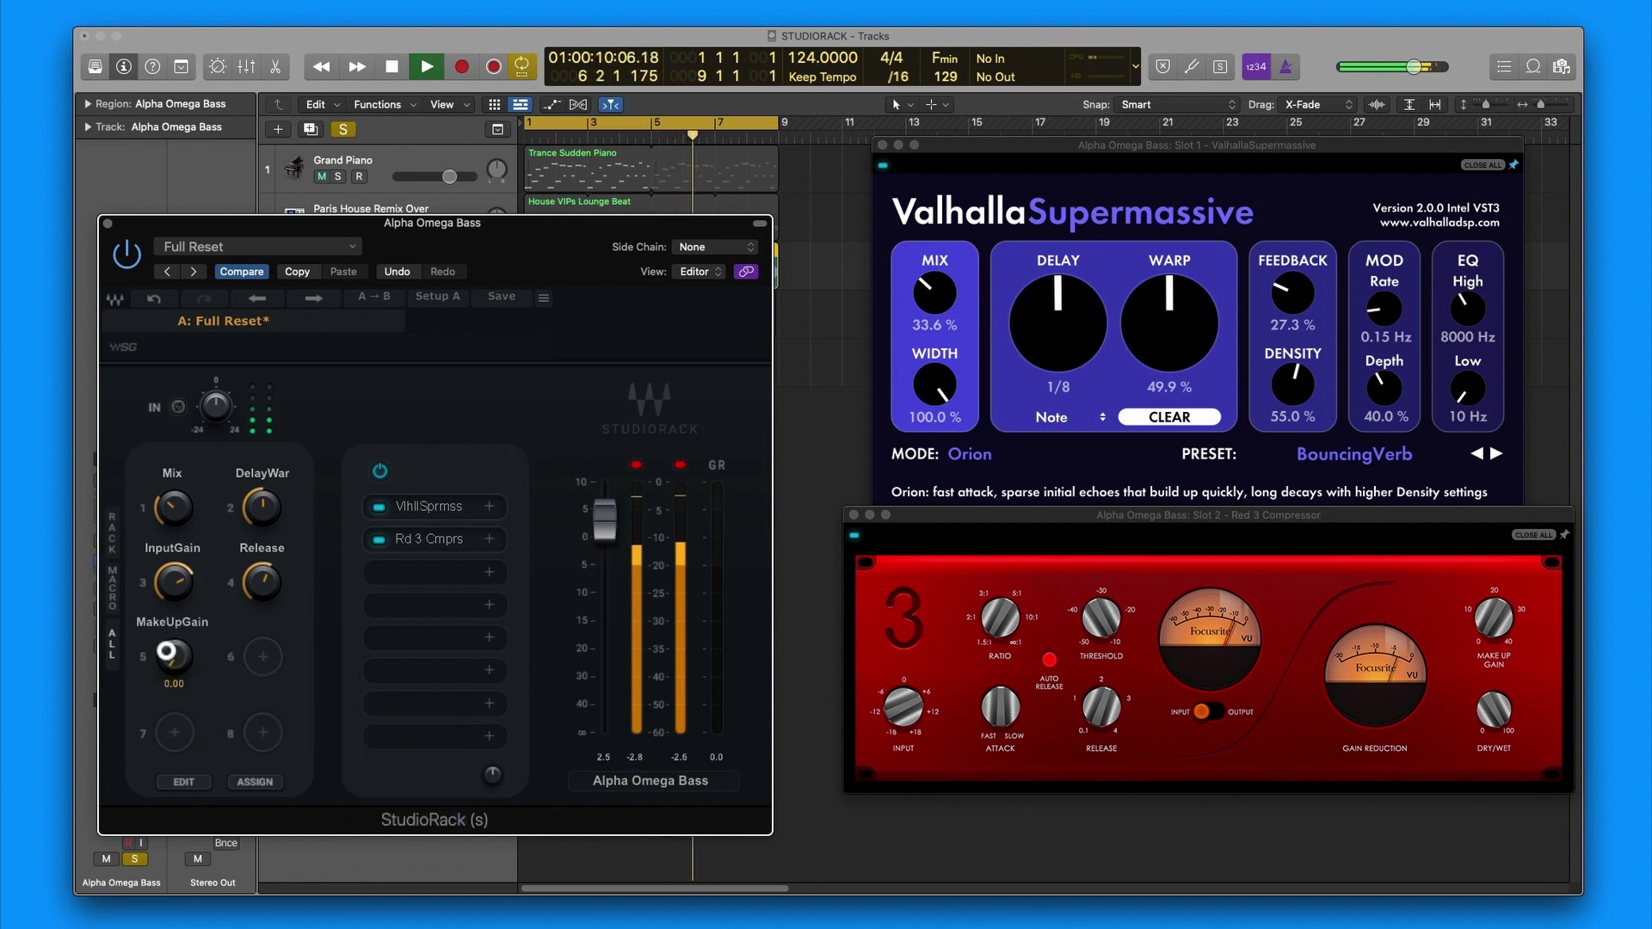
drag(163, 646, 141, 513)
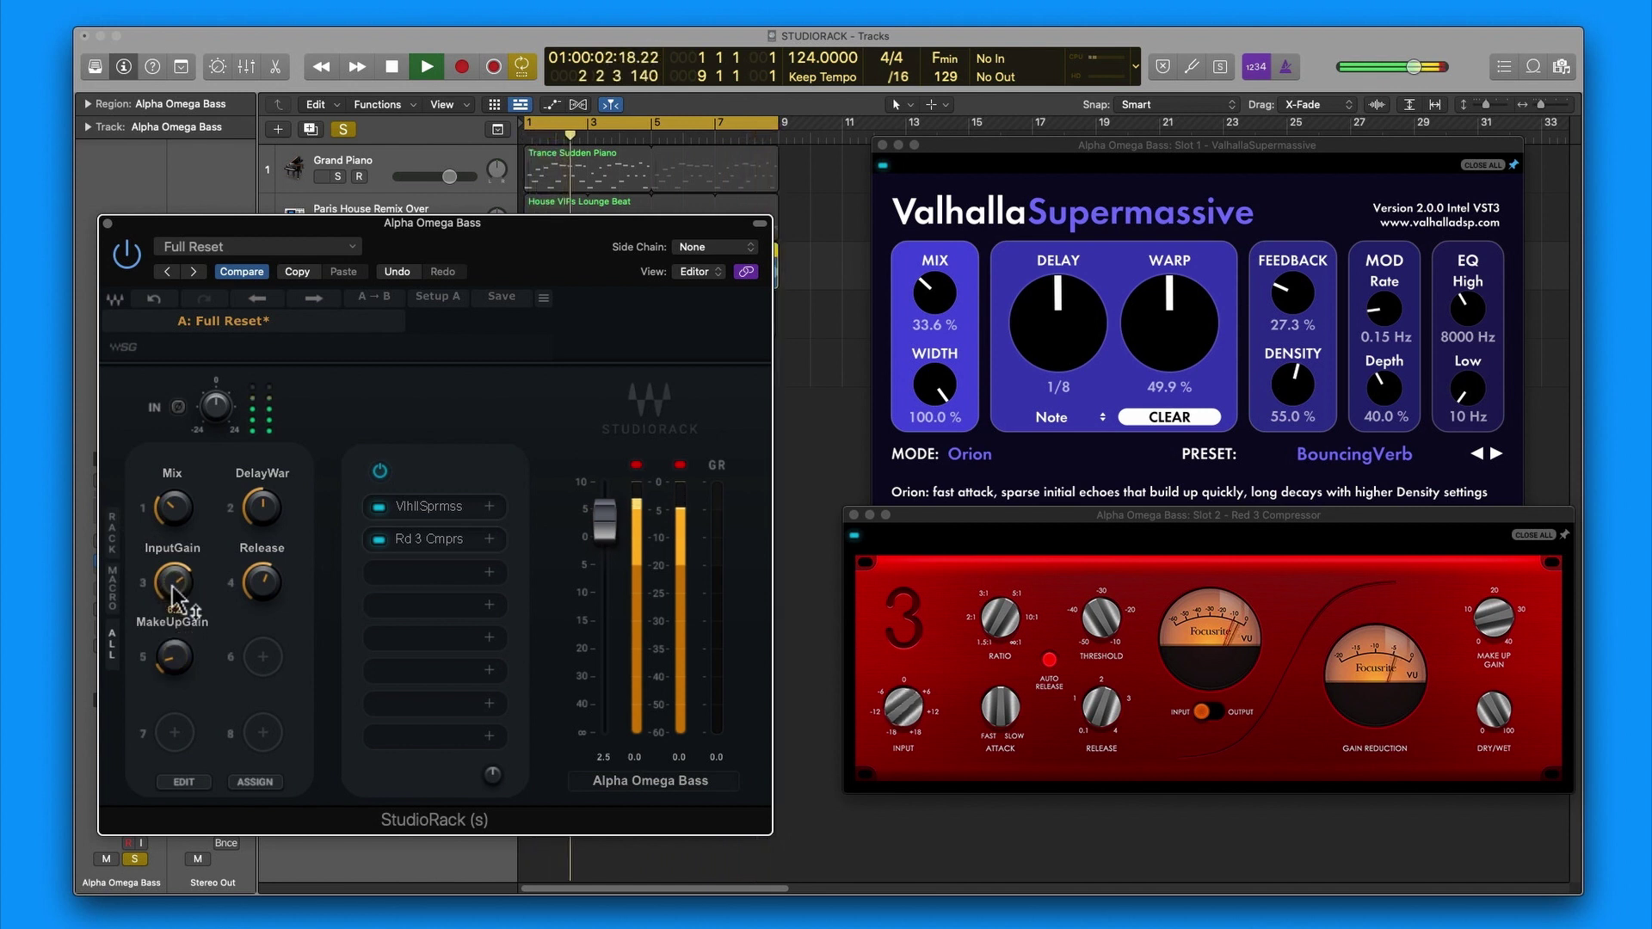
Step: Compare the bass with StudioRack bypassed and active, and fine-tune the MakeUpGain, InputGain and Release macros before stopping playback
click(129, 253)
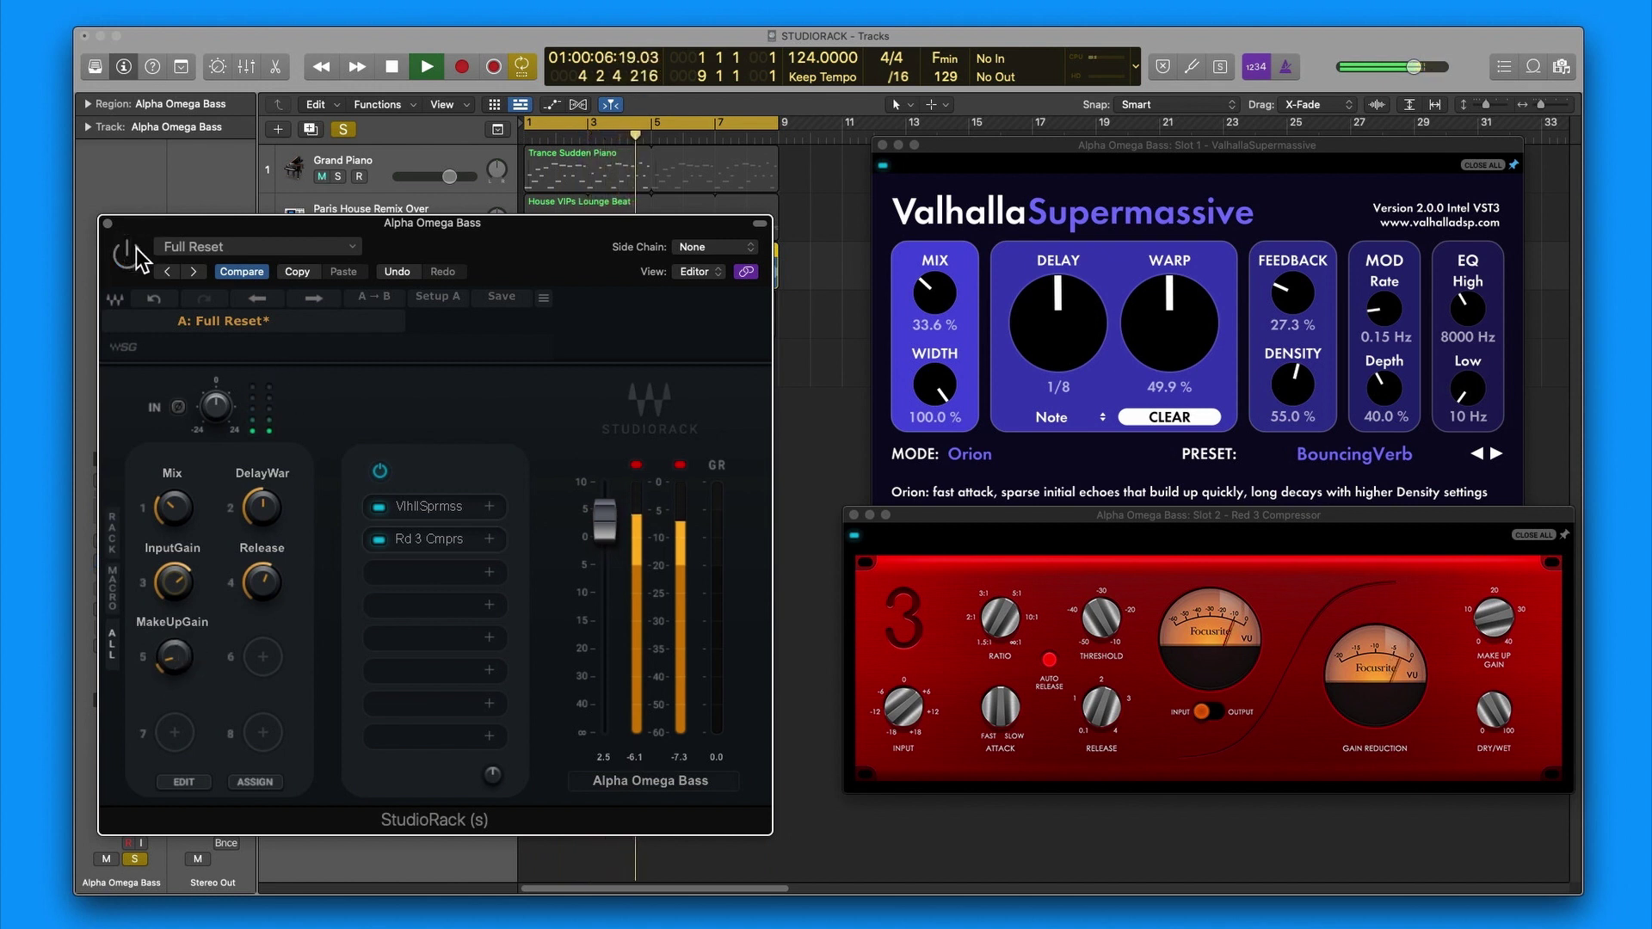
click(135, 251)
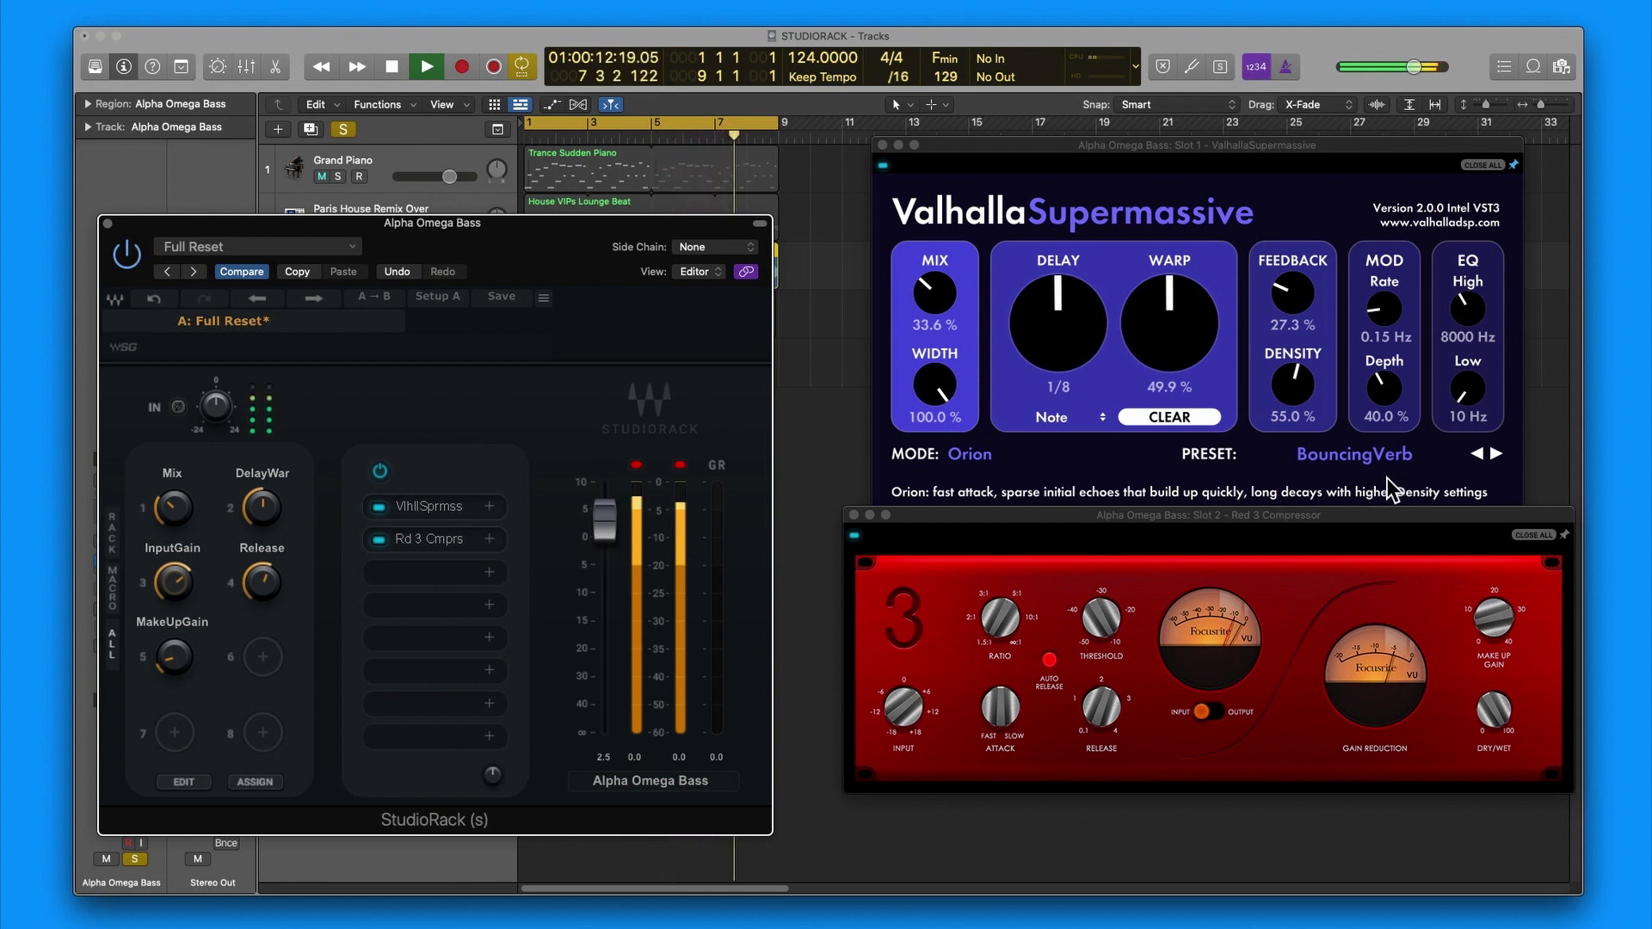
drag(194, 661, 182, 688)
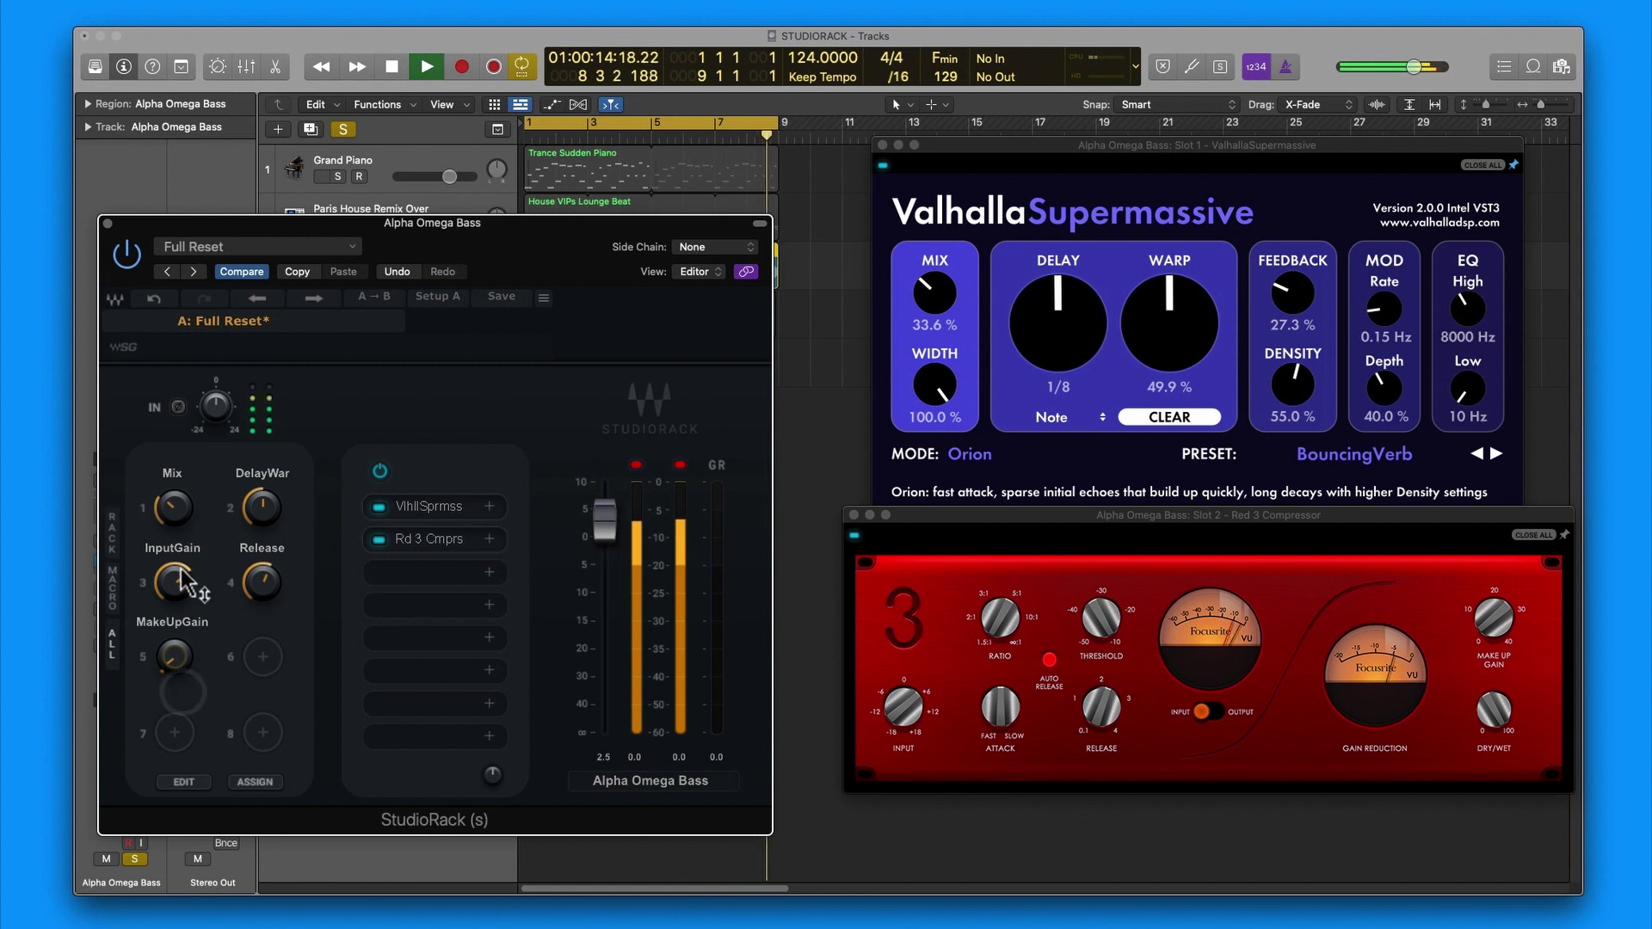
mouse_move(184, 626)
mouse_down()
mouse_move(182, 675)
mouse_move(179, 616)
mouse_up()
mouse_move(251, 575)
mouse_down()
mouse_move(251, 637)
mouse_move(251, 585)
mouse_up()
key(space)
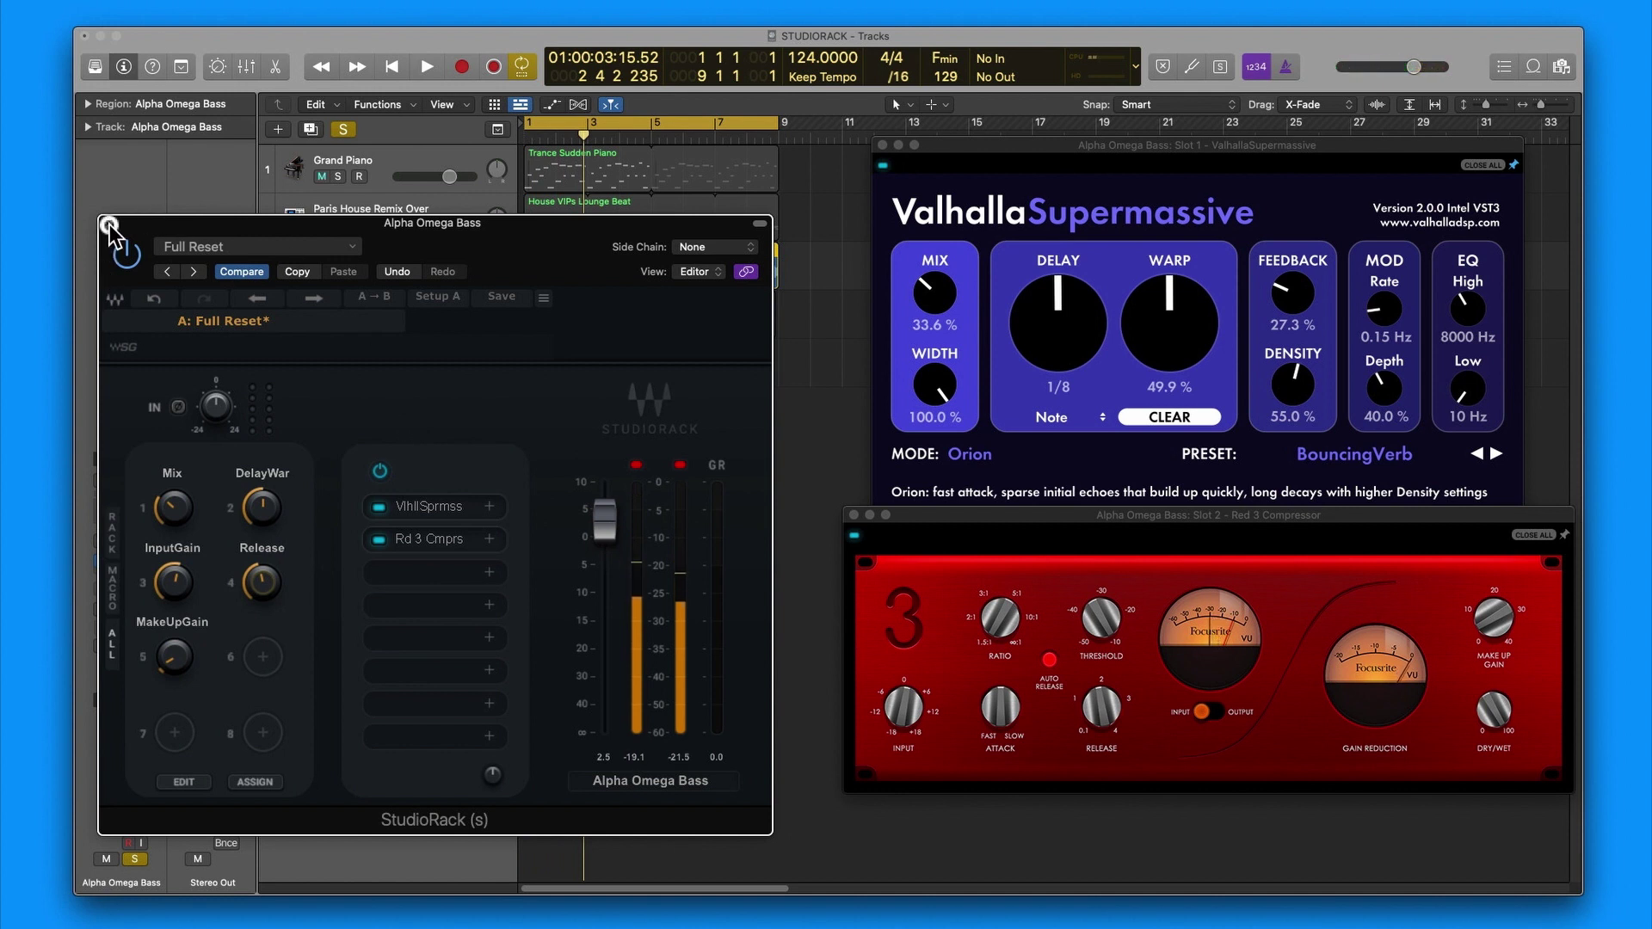
Step: Close the bass StudioRack, unsolo Alpha Omega Bass and open StudioRack on the soloed female vocal track
click(109, 226)
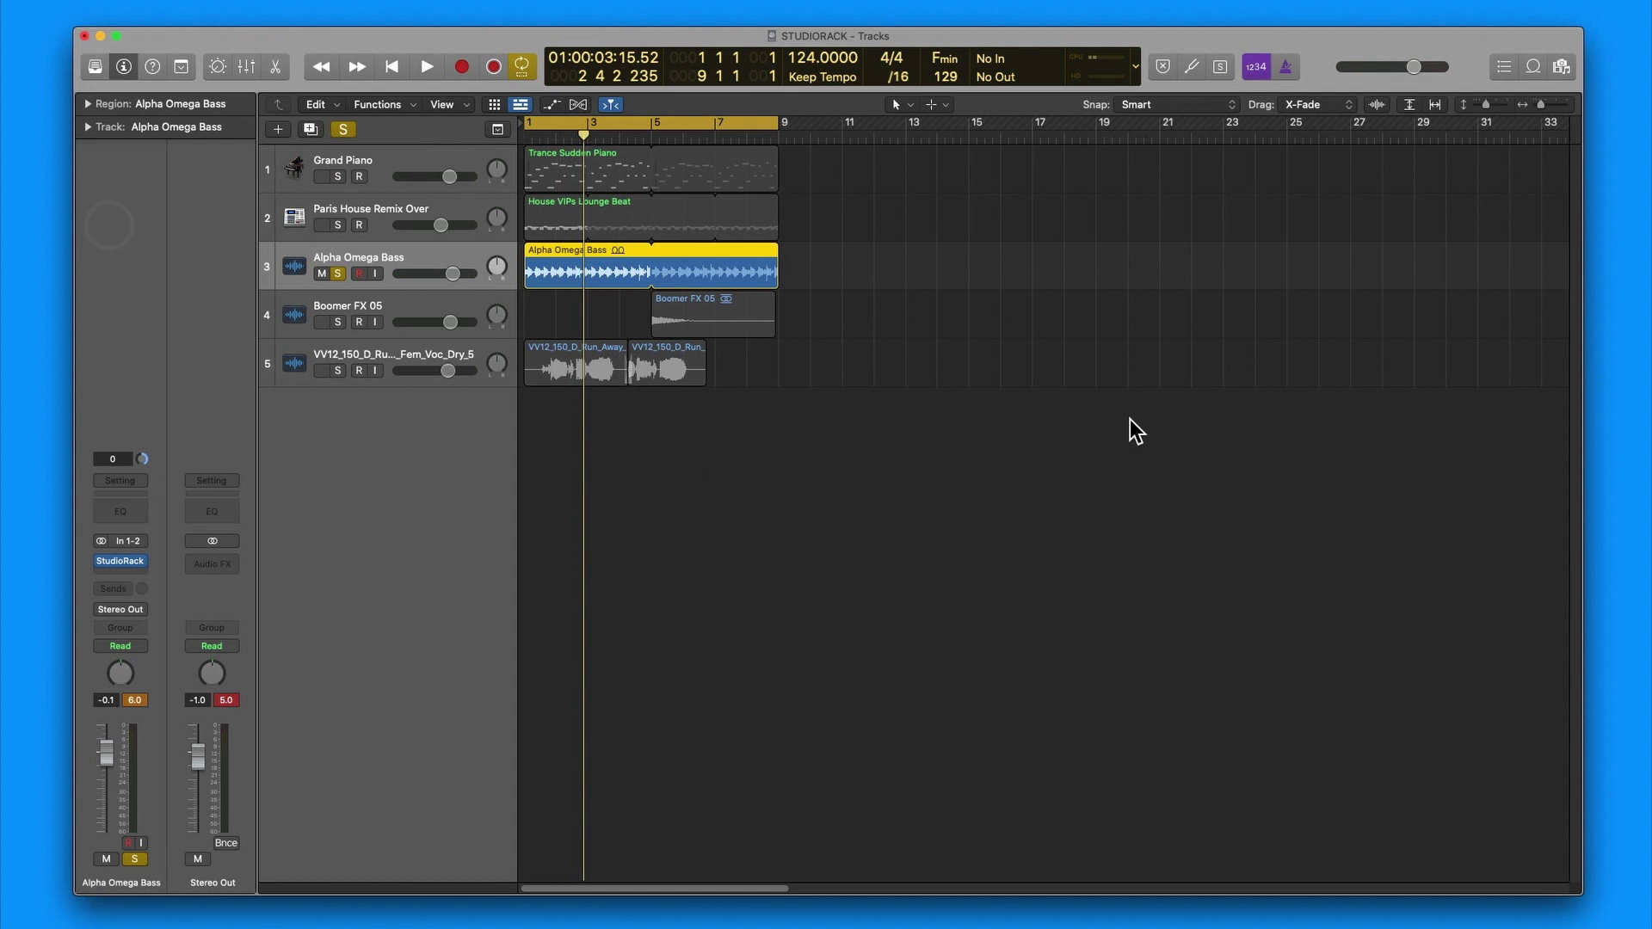
click(339, 271)
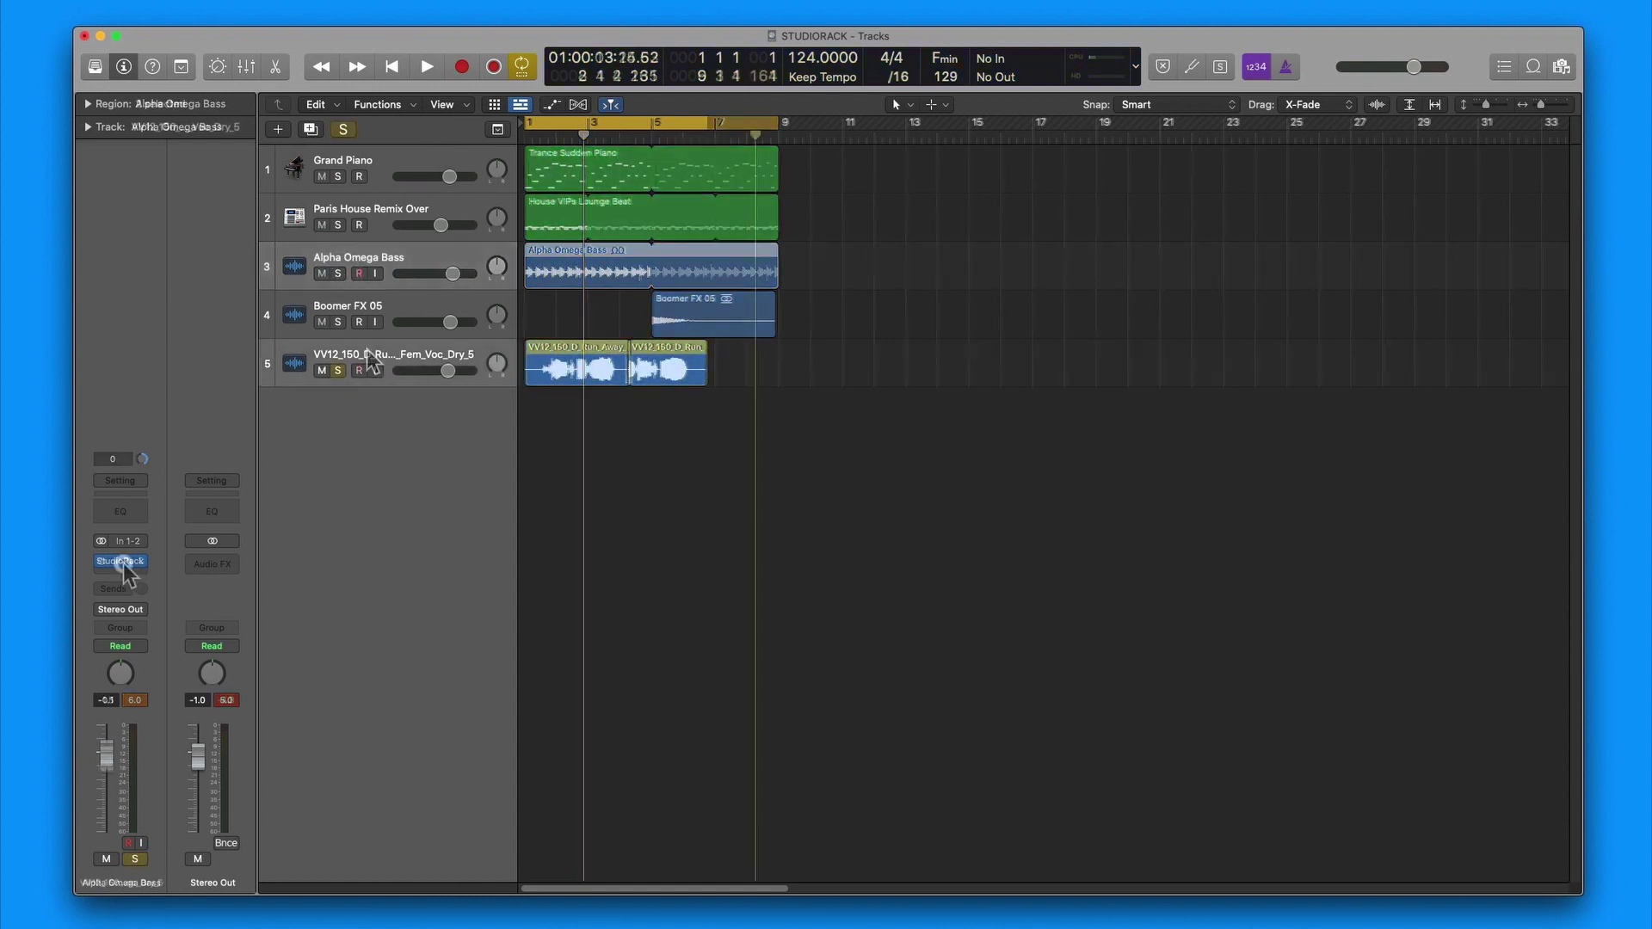
click(121, 561)
drag(666, 156, 813, 169)
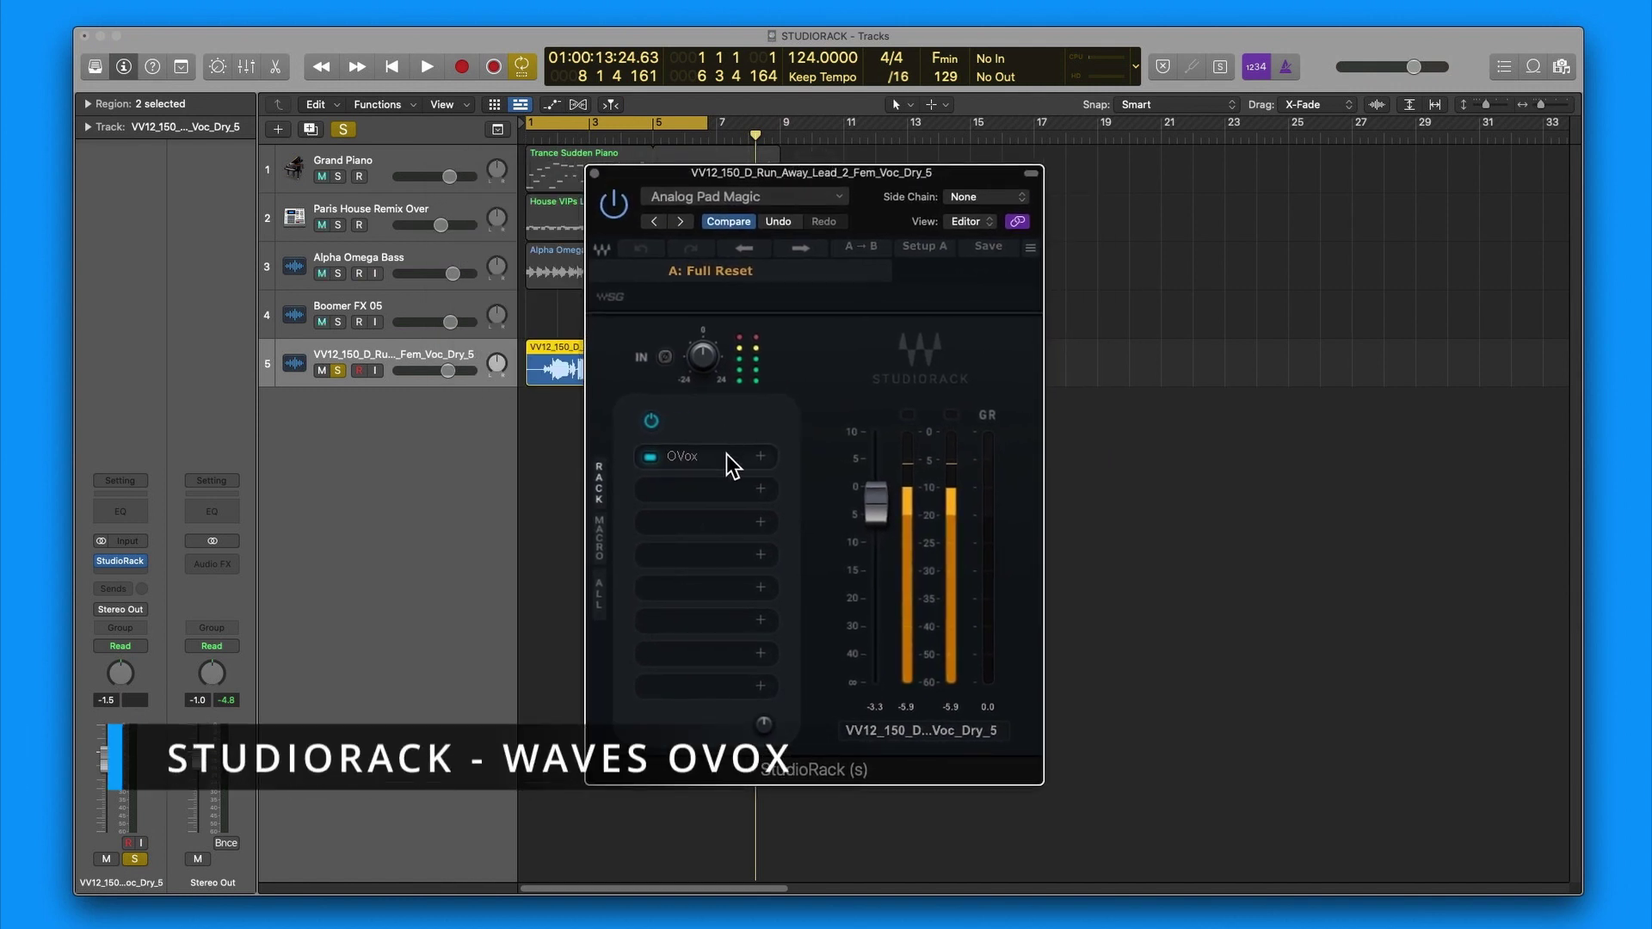
Step: Open OVox from StudioRack's first slot and arrange the two plugin windows side by side
click(726, 454)
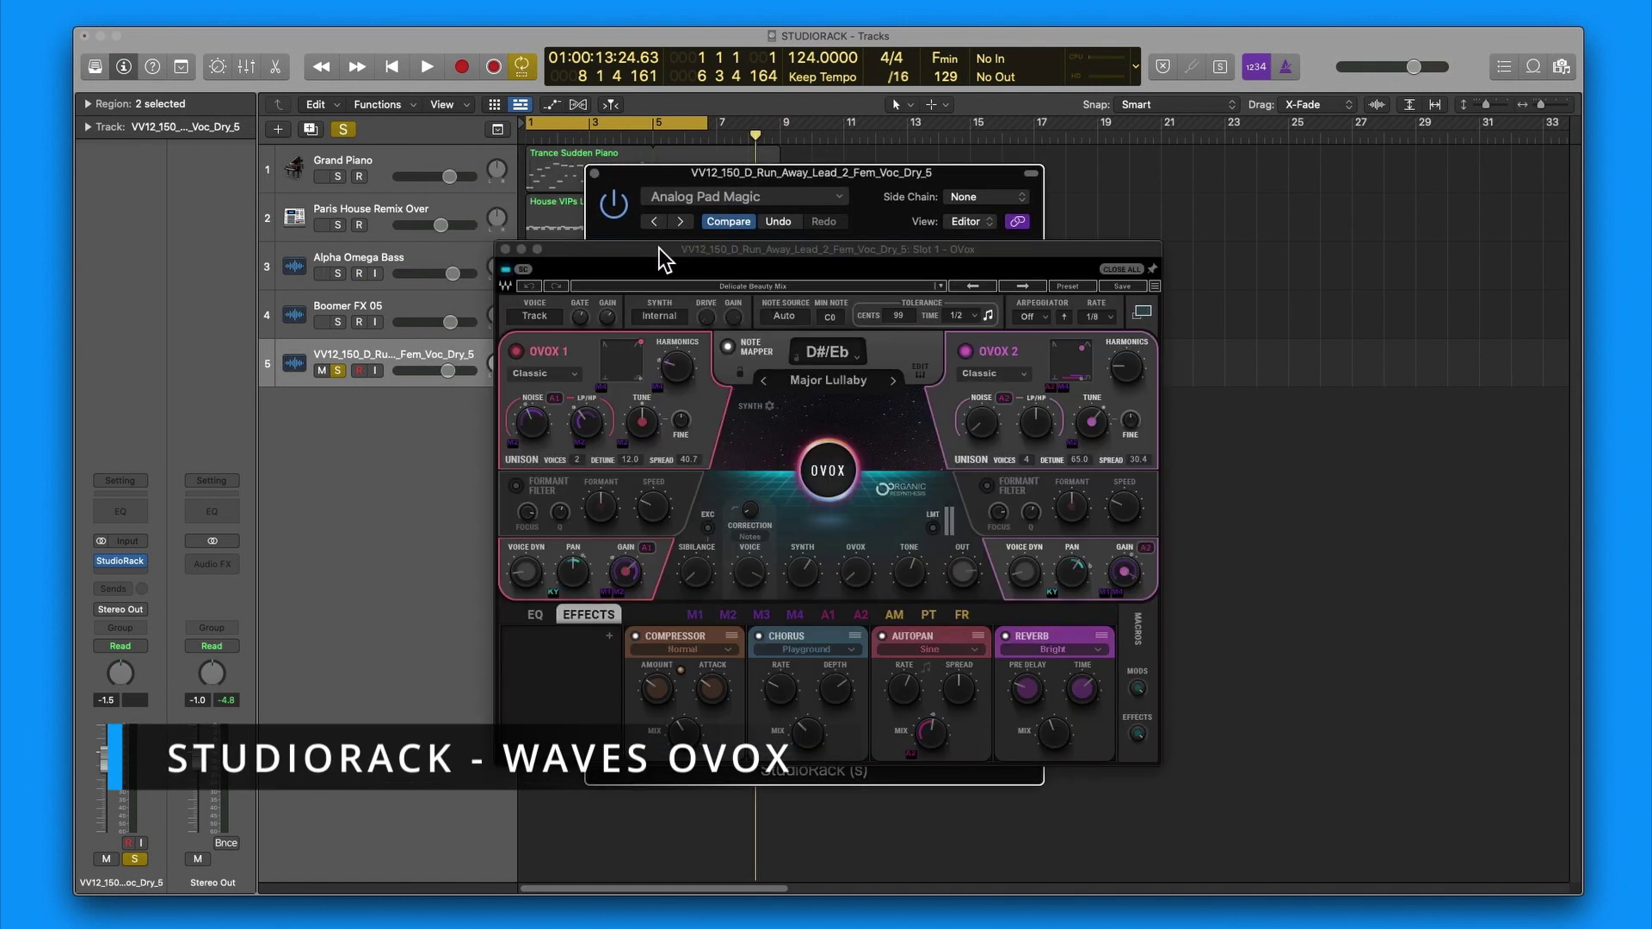
drag(659, 248, 1050, 260)
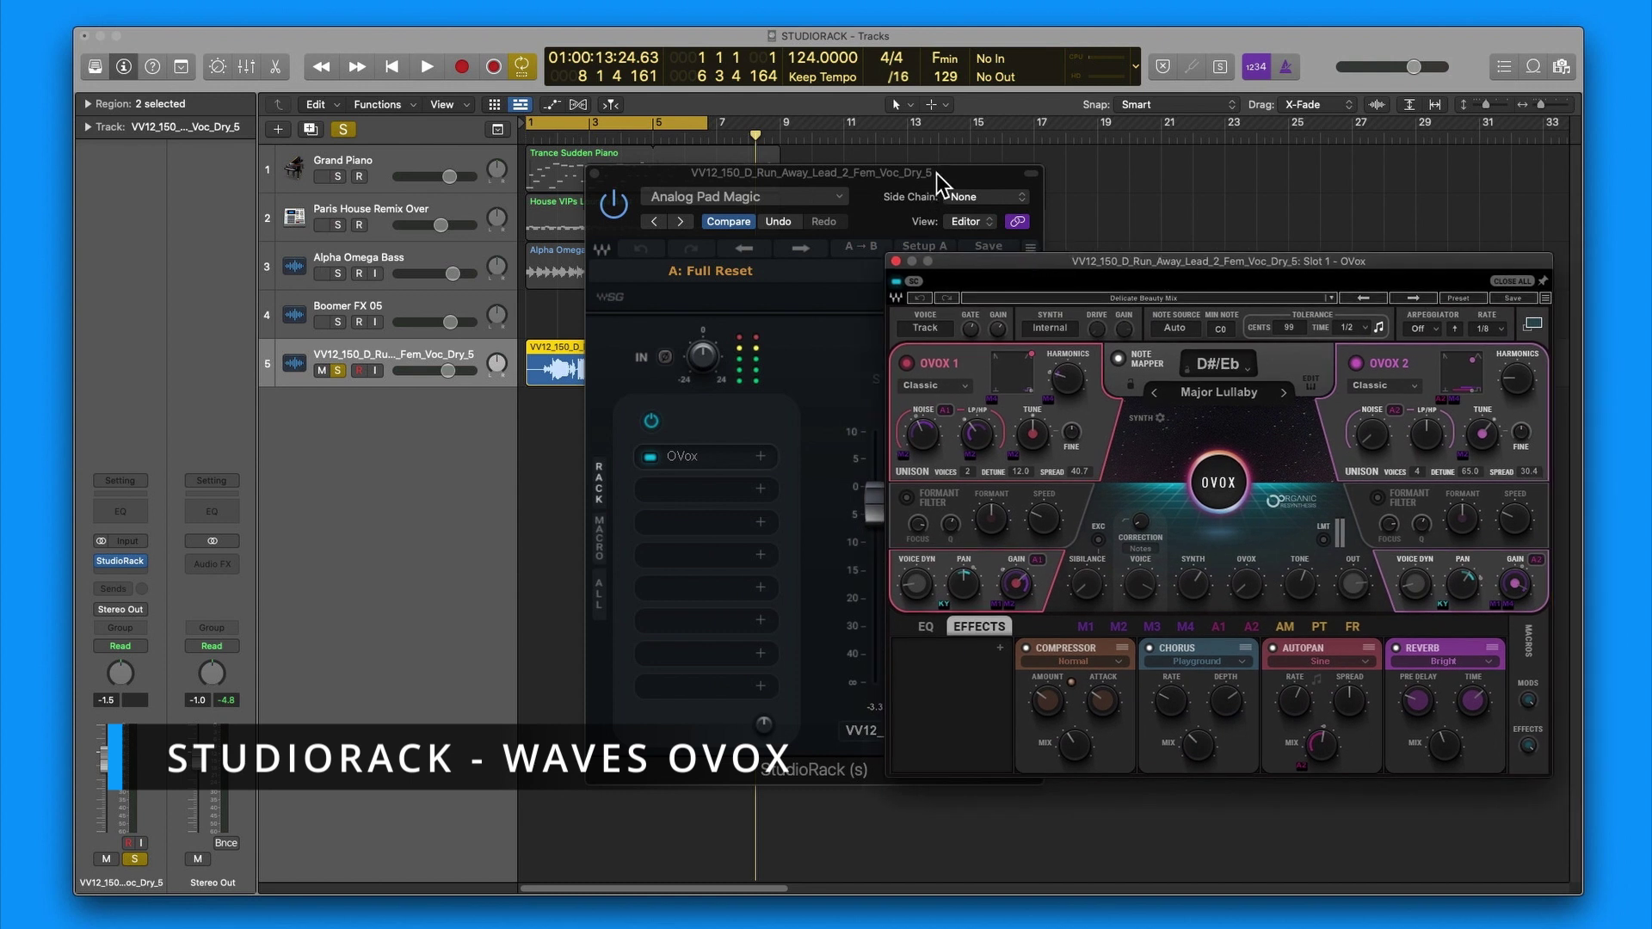
drag(936, 173, 627, 180)
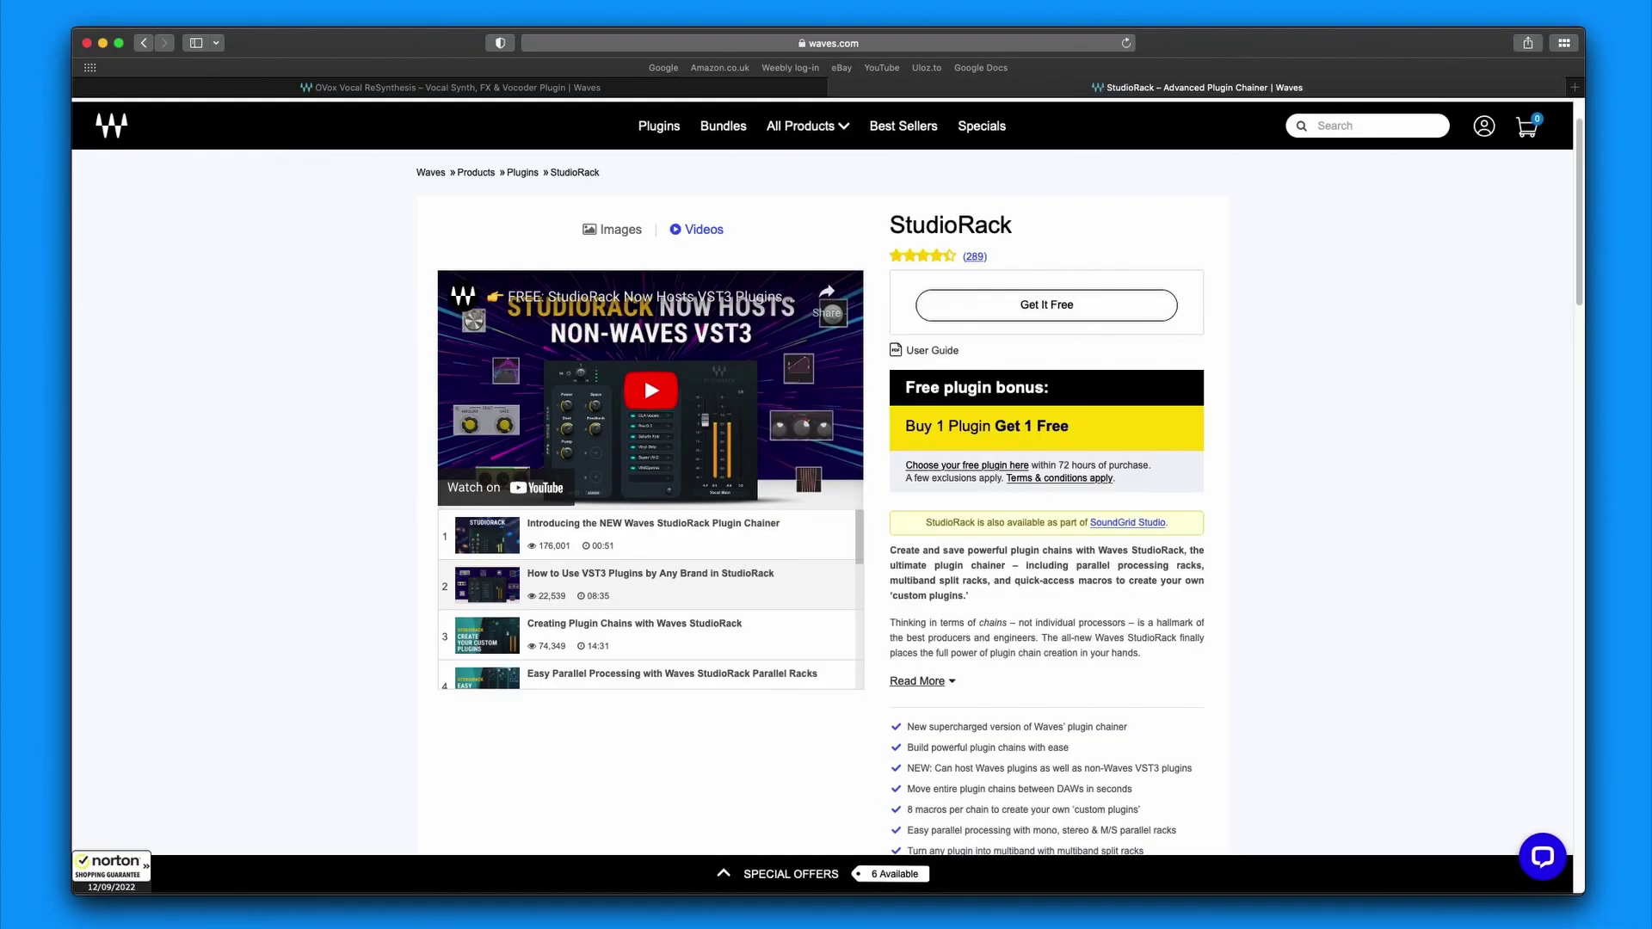
Step: Review the OVox Vocal ReSynthesis product page on waves.com in the browser, and close the browser window
click(396, 86)
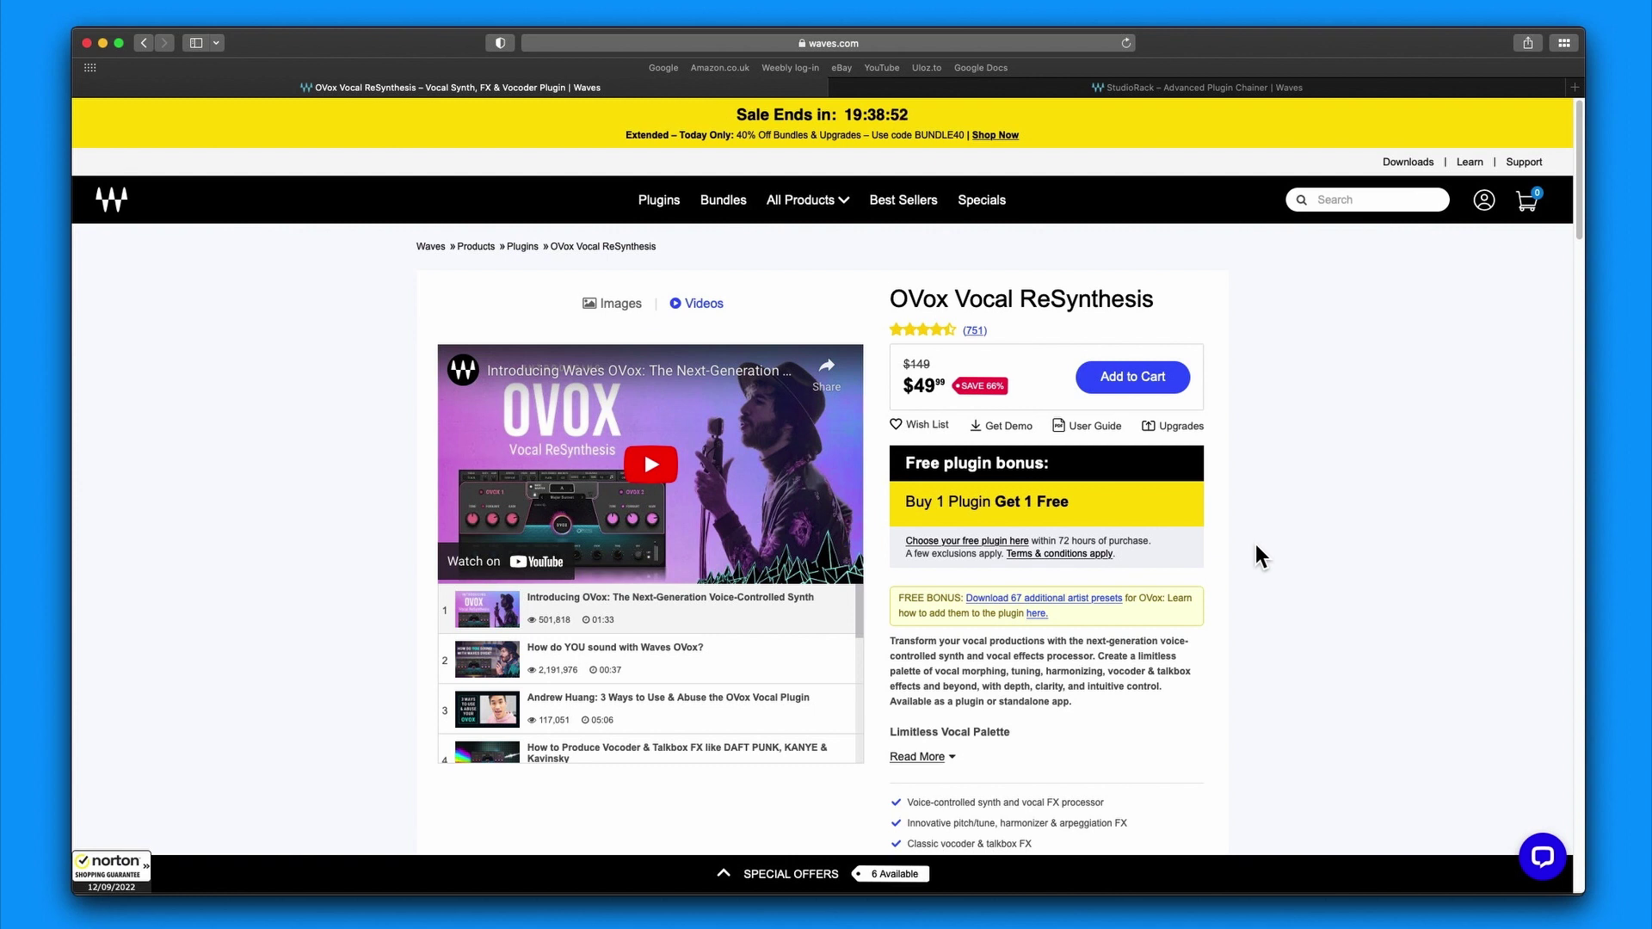
scroll(1257, 544, down, 1)
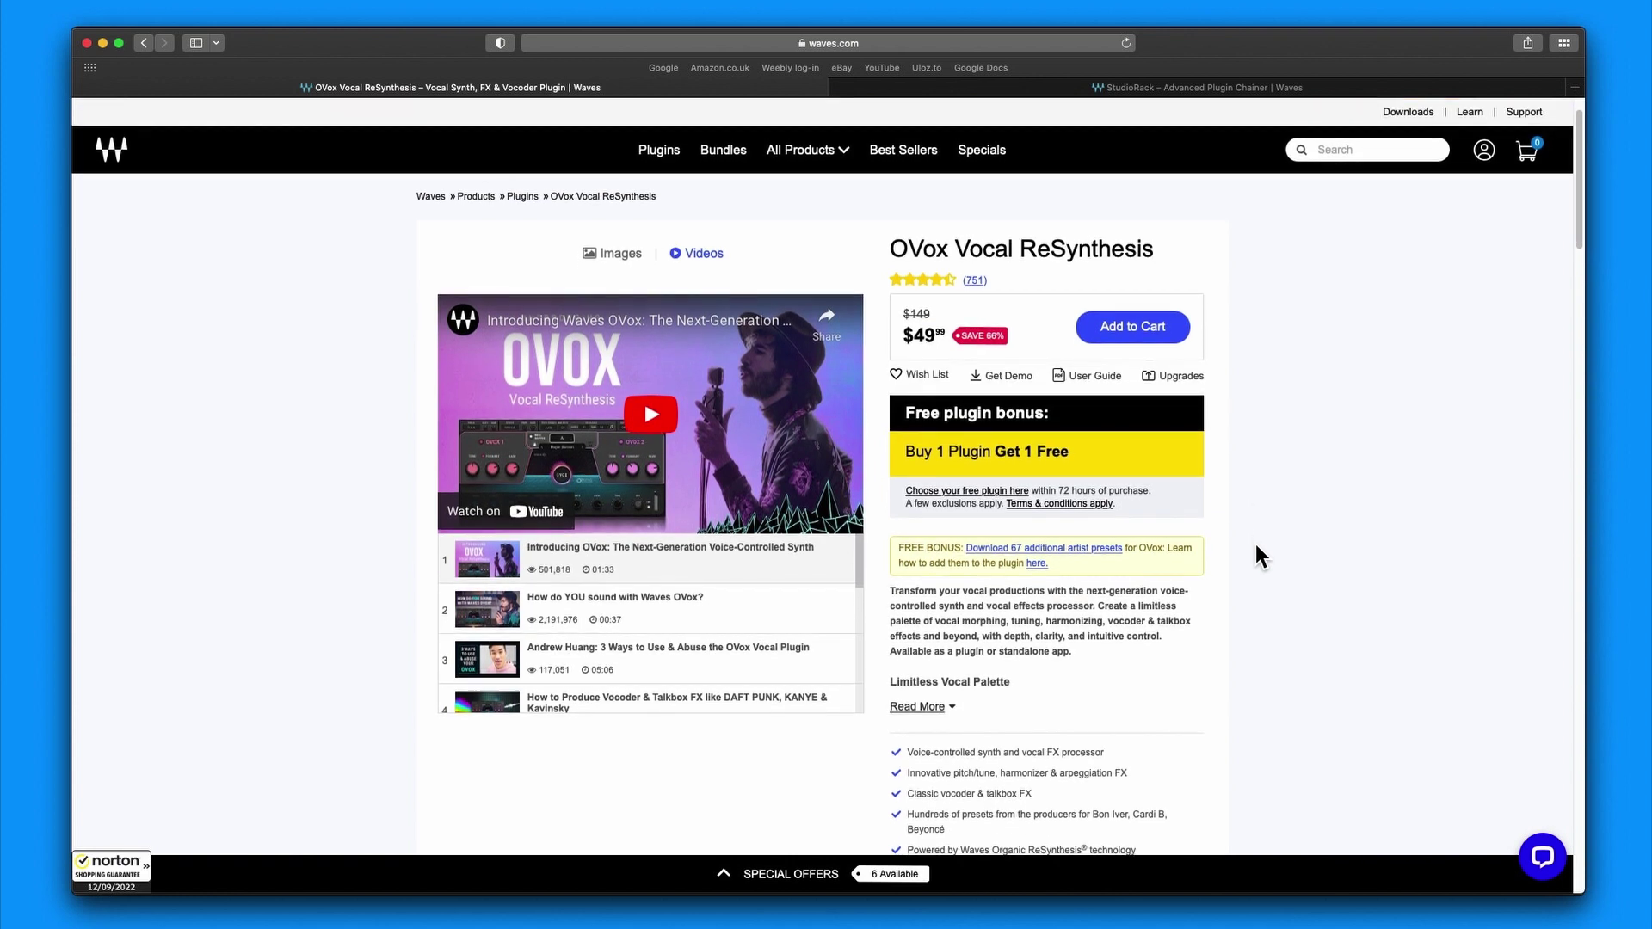
scroll(1257, 545, down, 1)
scroll(1256, 546, down, 1)
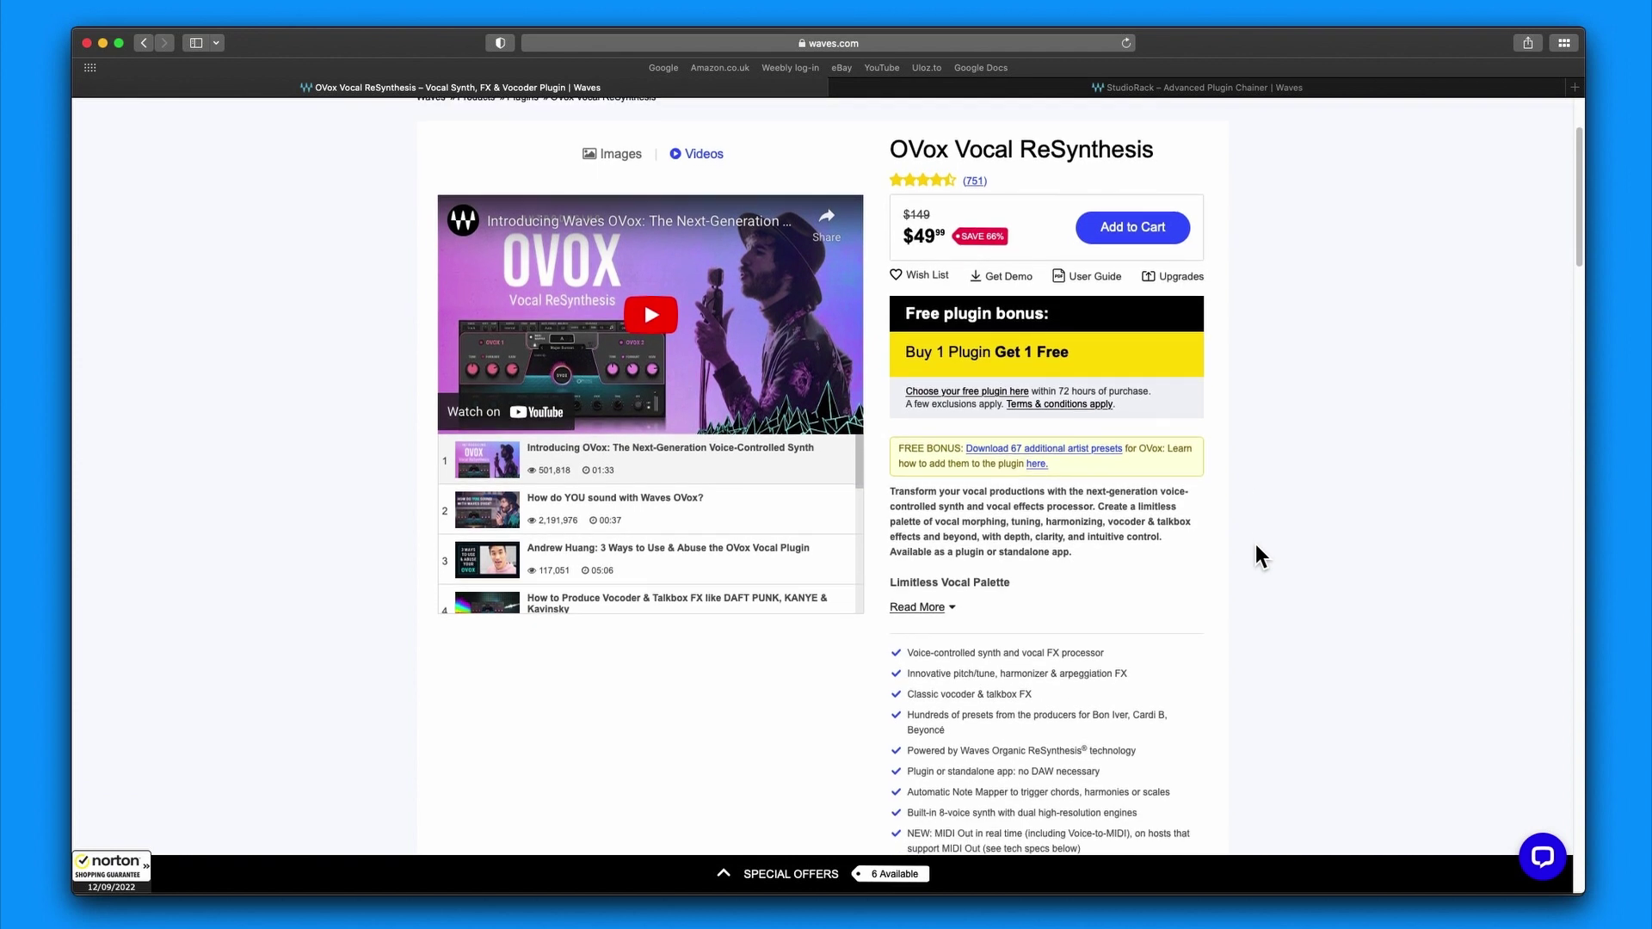
scroll(1256, 544, down, 1)
scroll(1257, 544, up, 4)
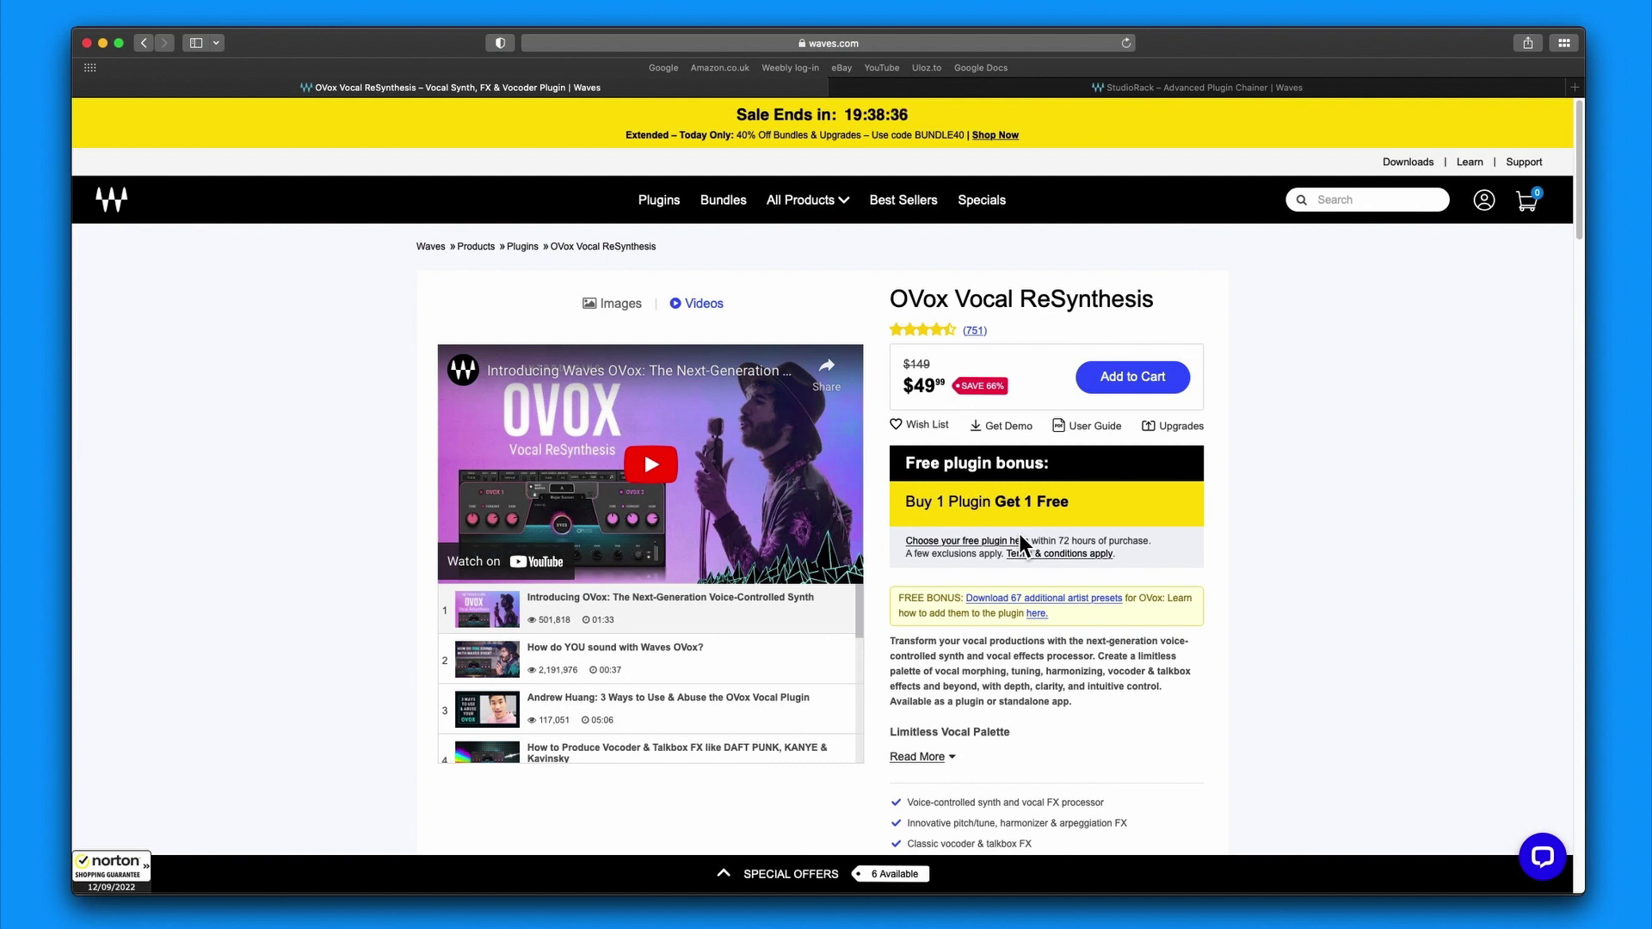
click(86, 43)
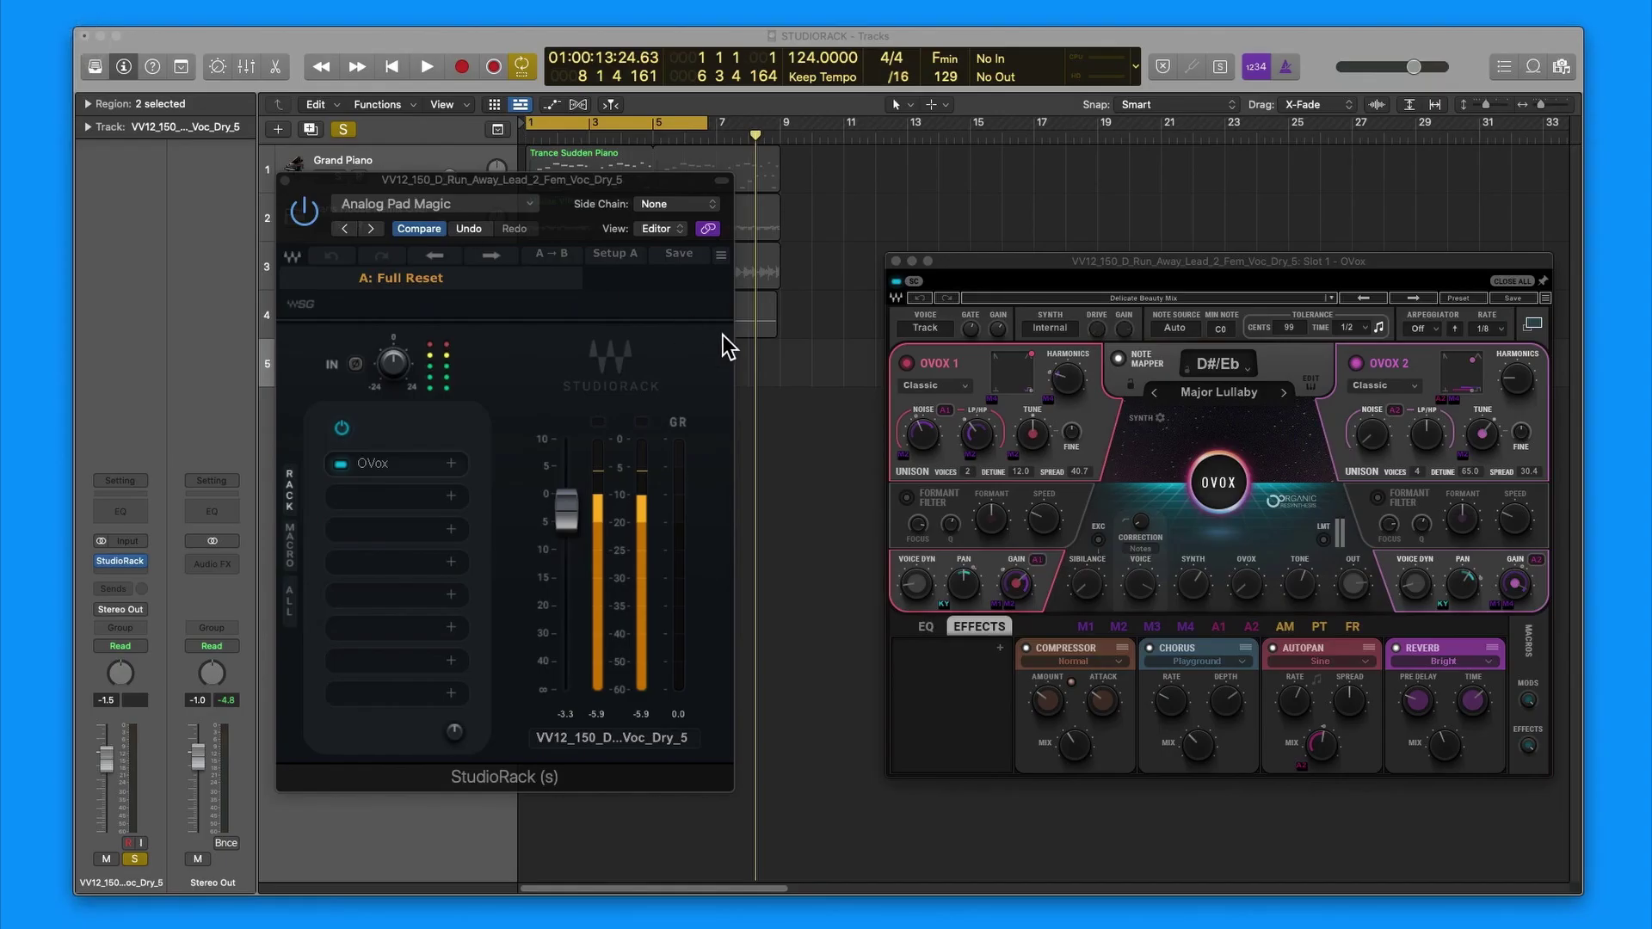
Step: Reposition the OVox window and switch its interface to the simplified view and back to the full view
drag(1309, 260, 1231, 251)
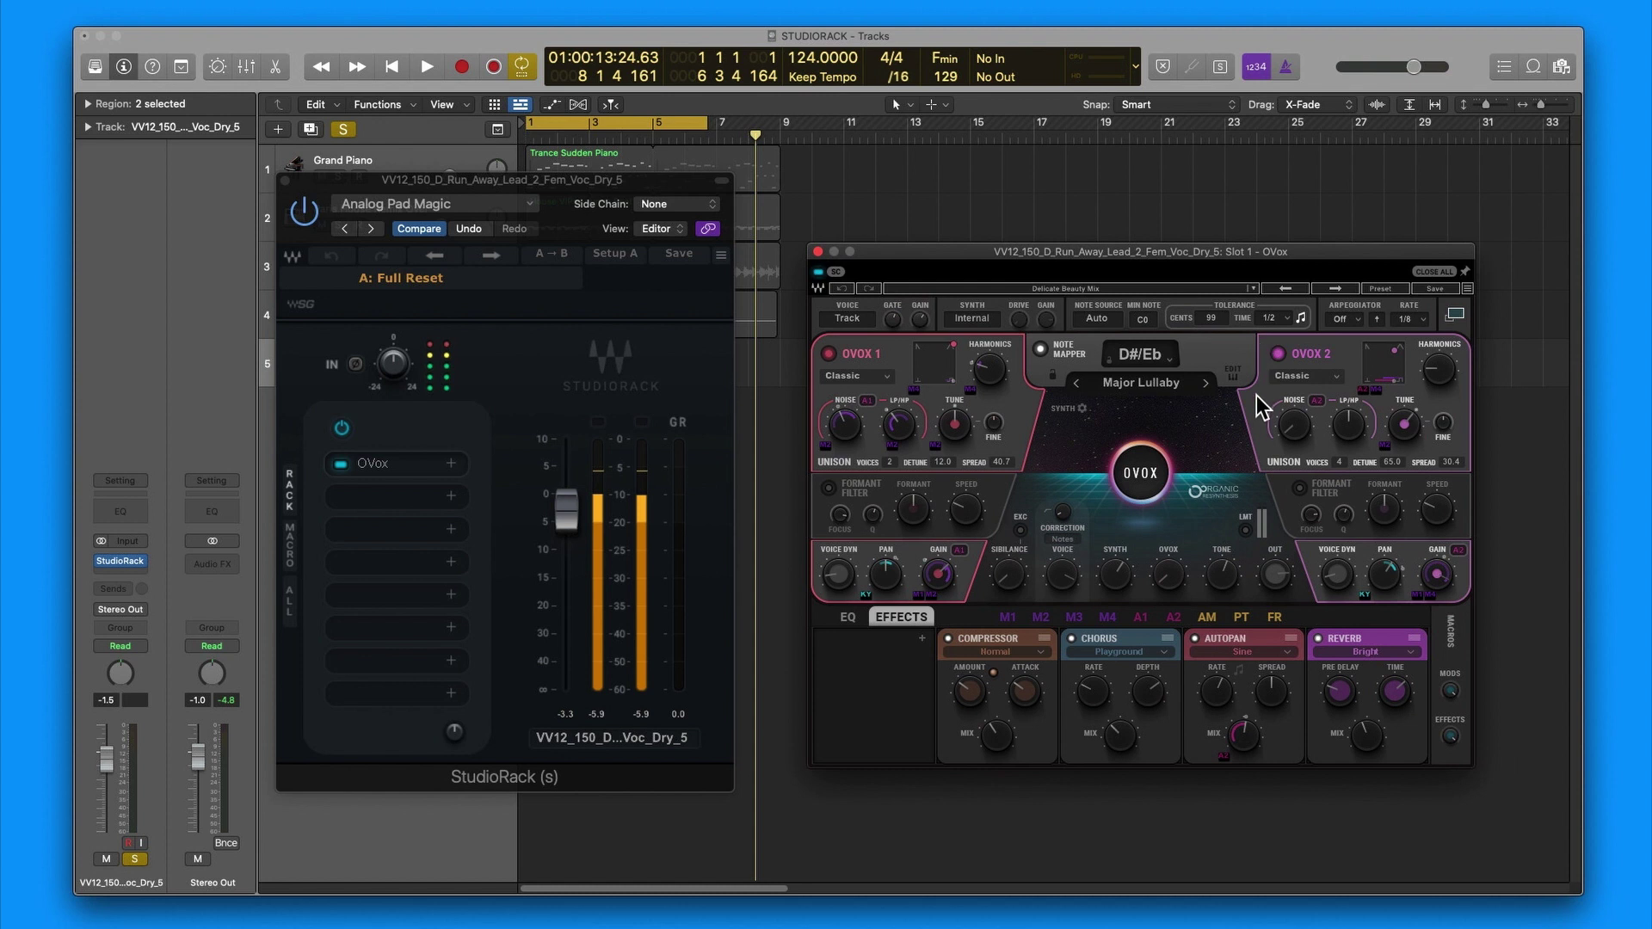
click(1253, 288)
click(1253, 288)
click(1455, 316)
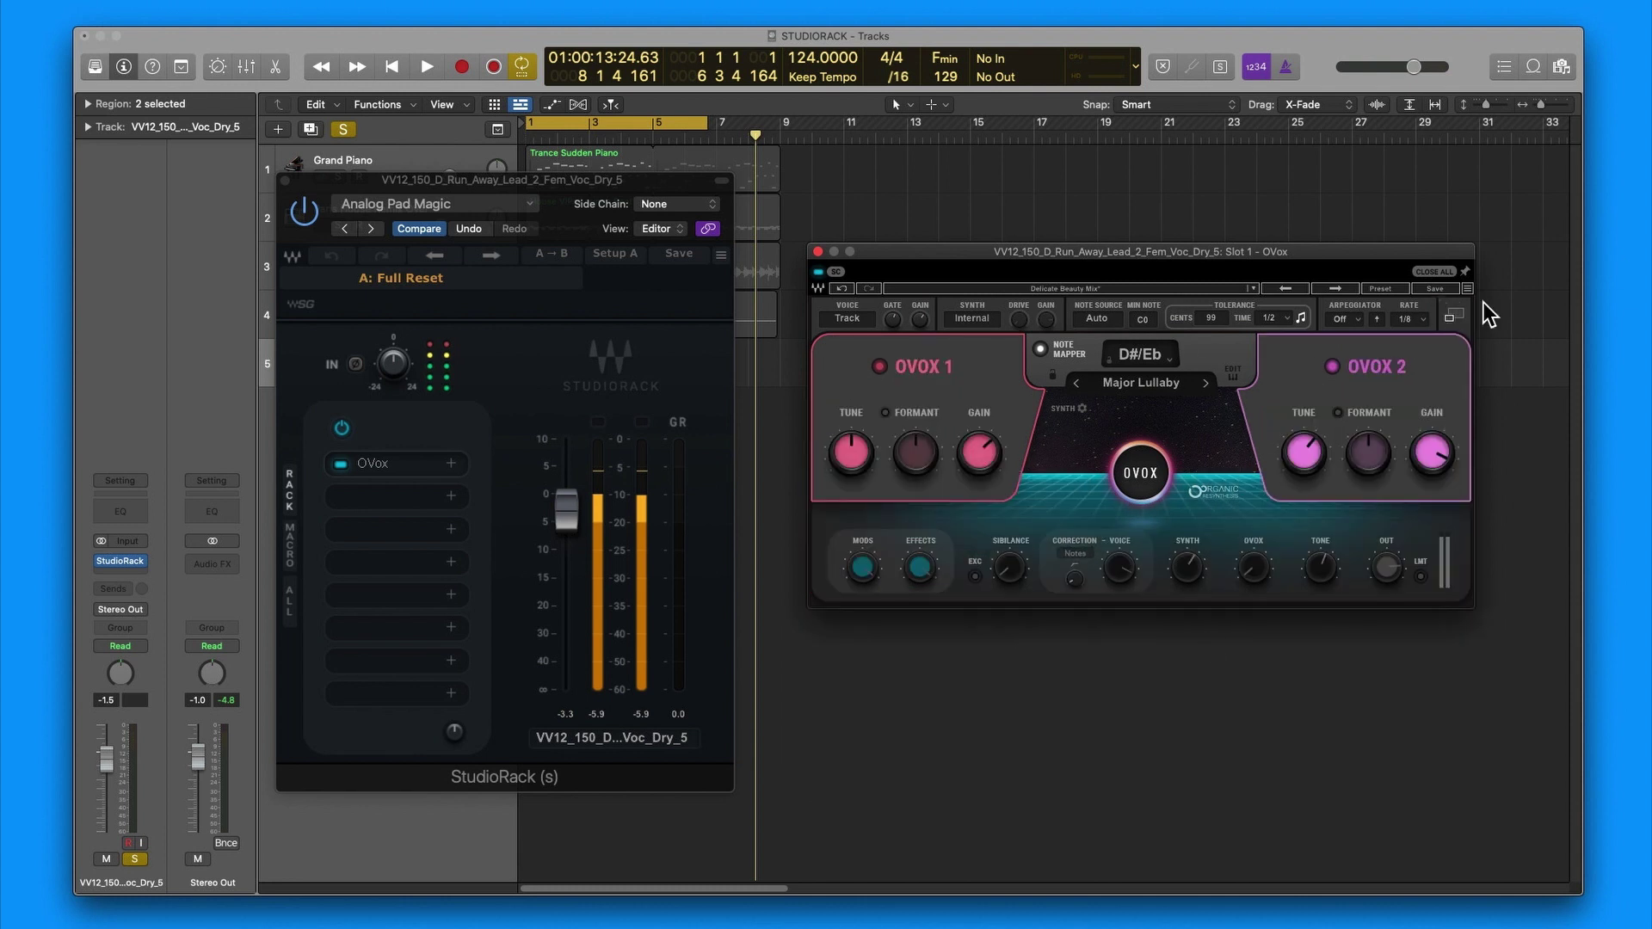
click(1454, 317)
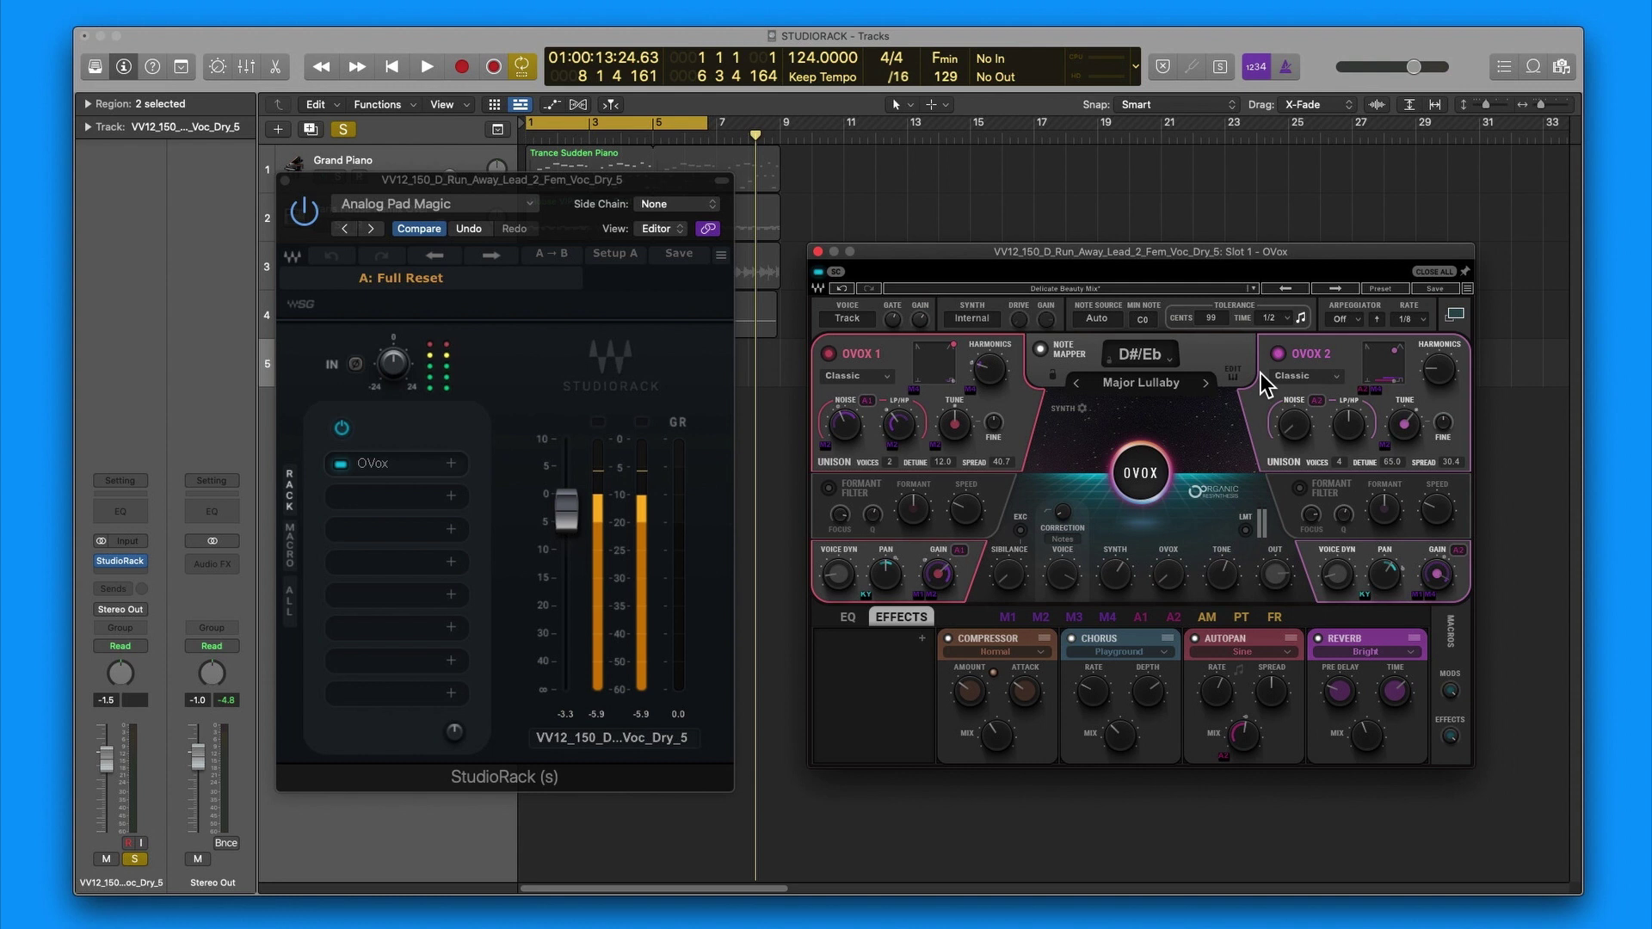
Step: Examine the factory preset categories of OVox, including Synth, Artists and Vocal Comping, without loading a preset
click(1252, 289)
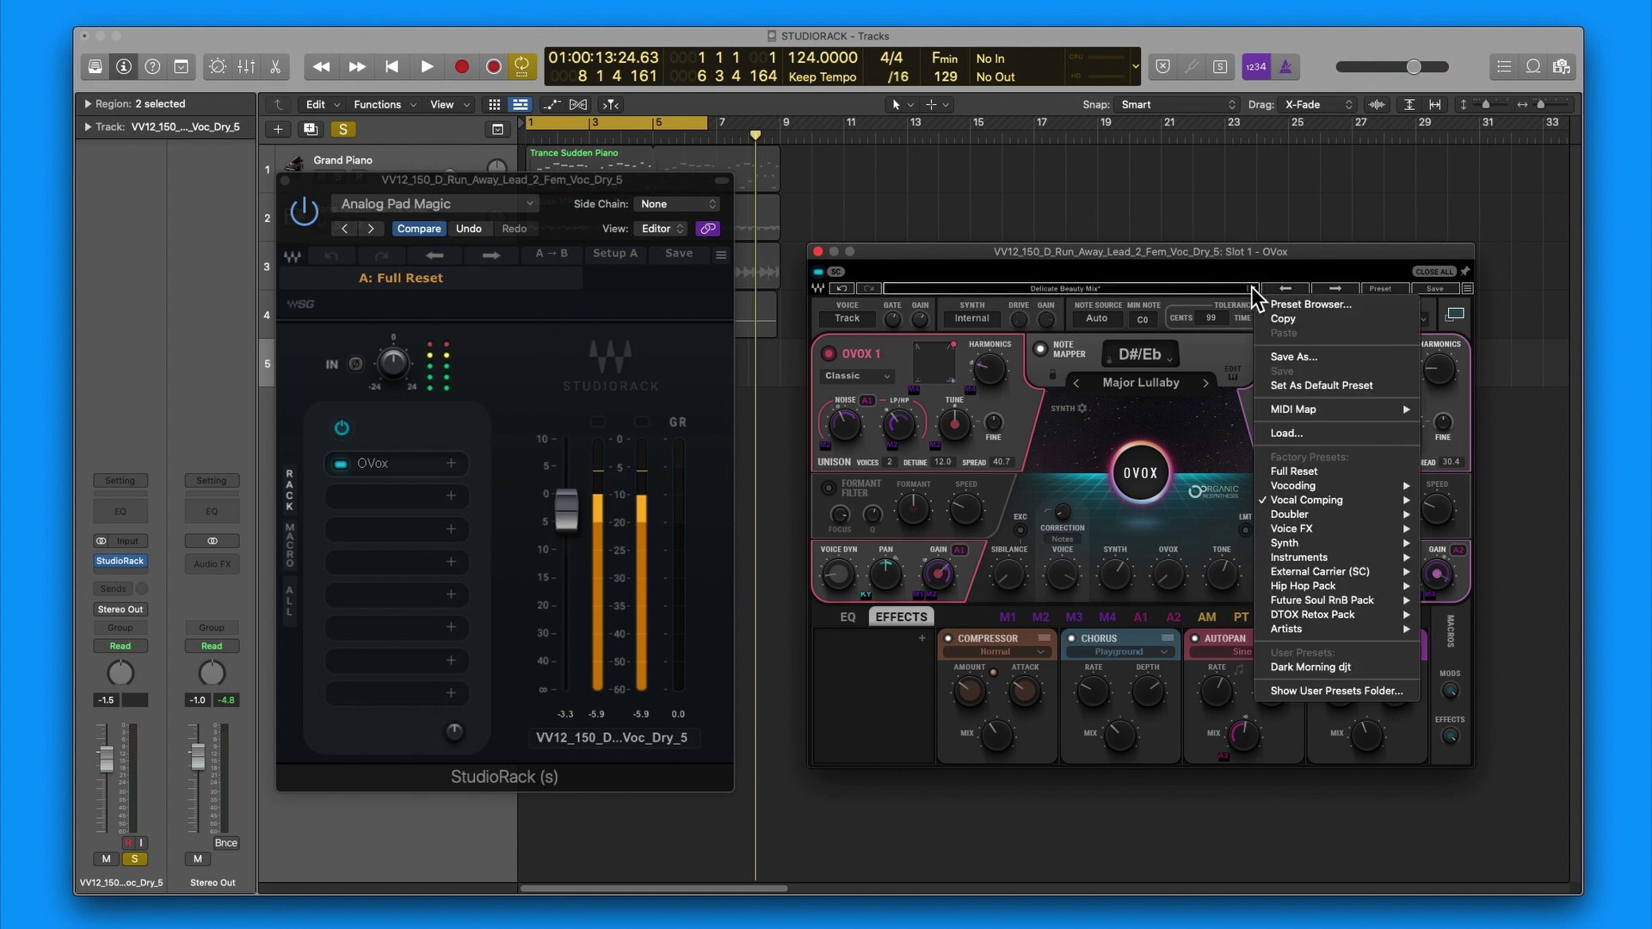
click(1224, 286)
click(1224, 287)
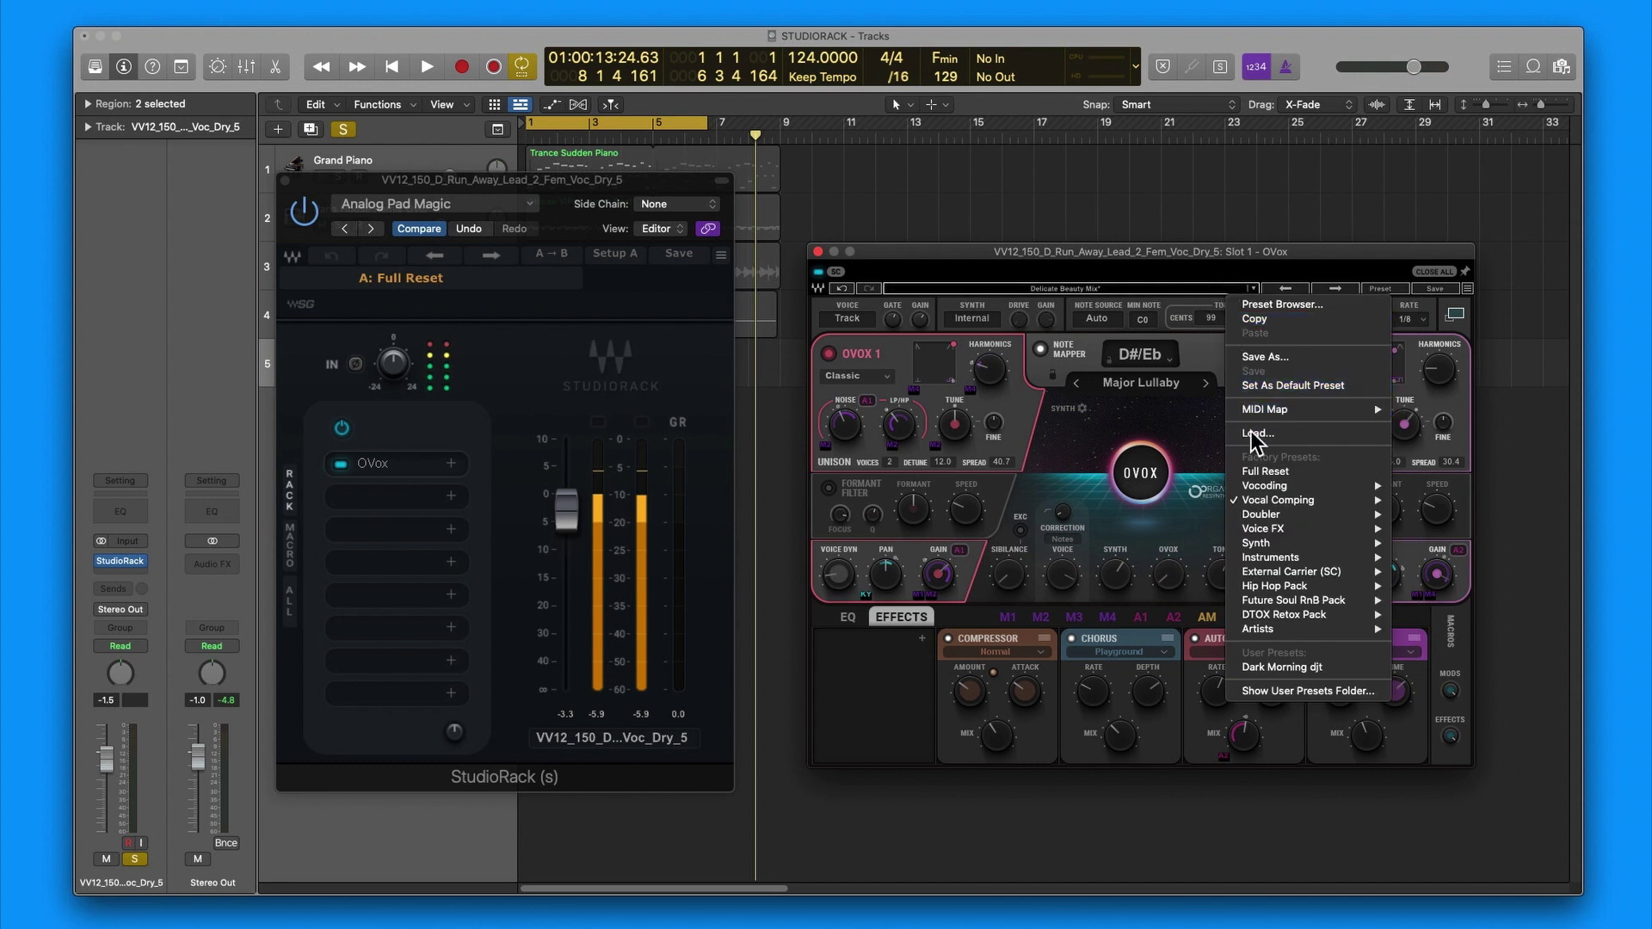
mouse_move(1277, 489)
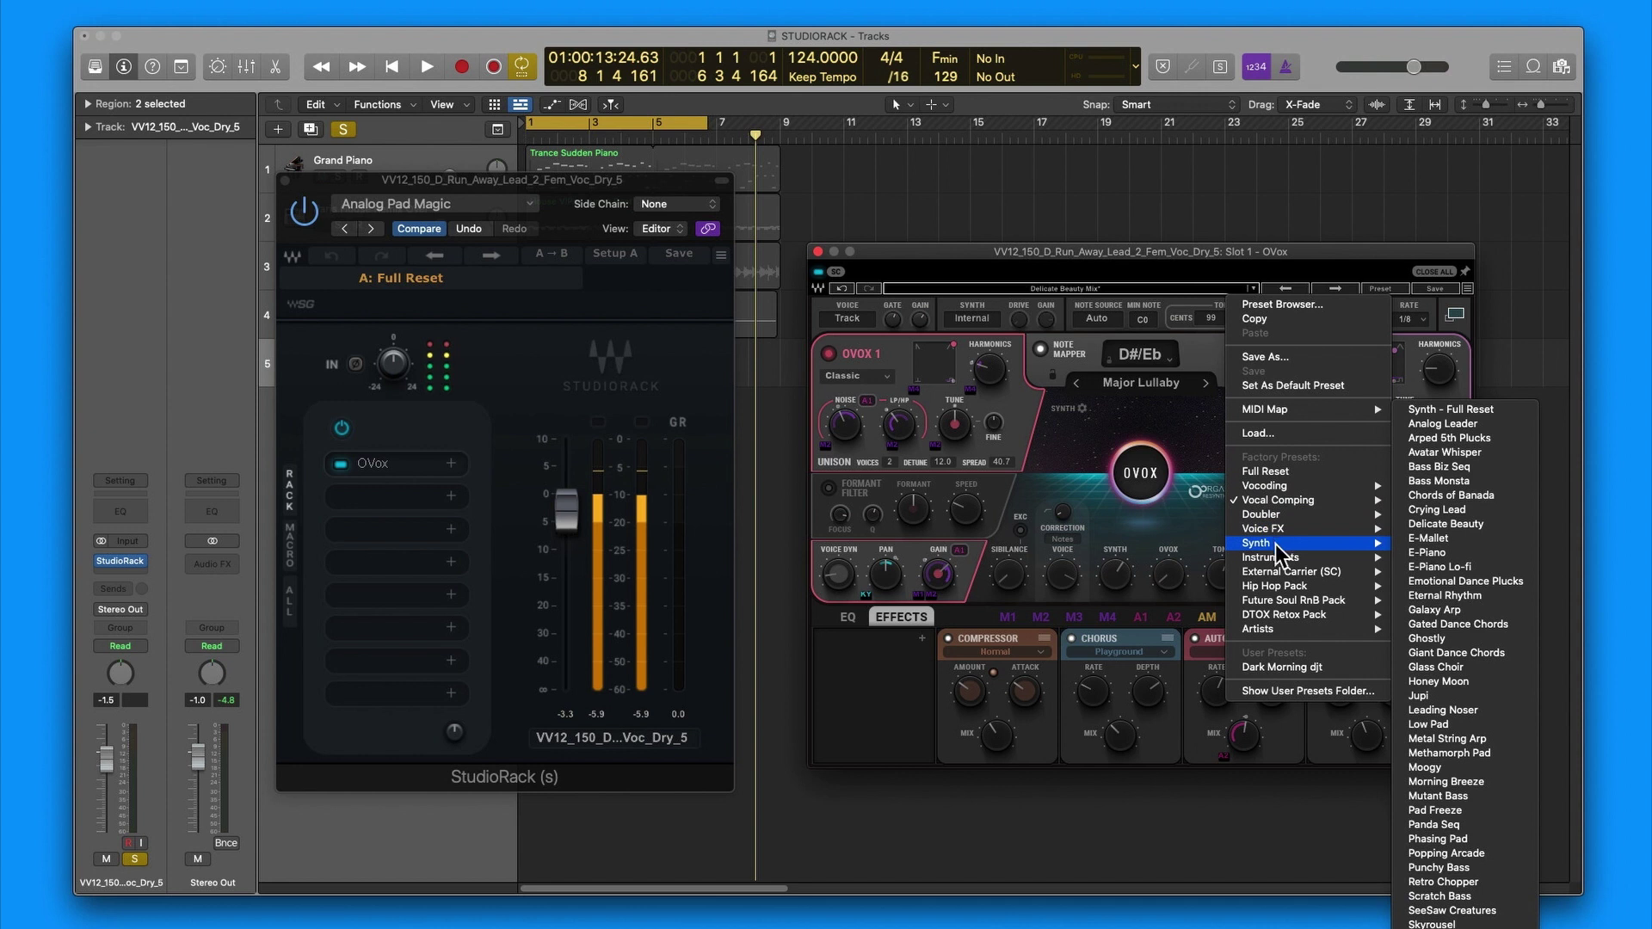
mouse_move(1285, 568)
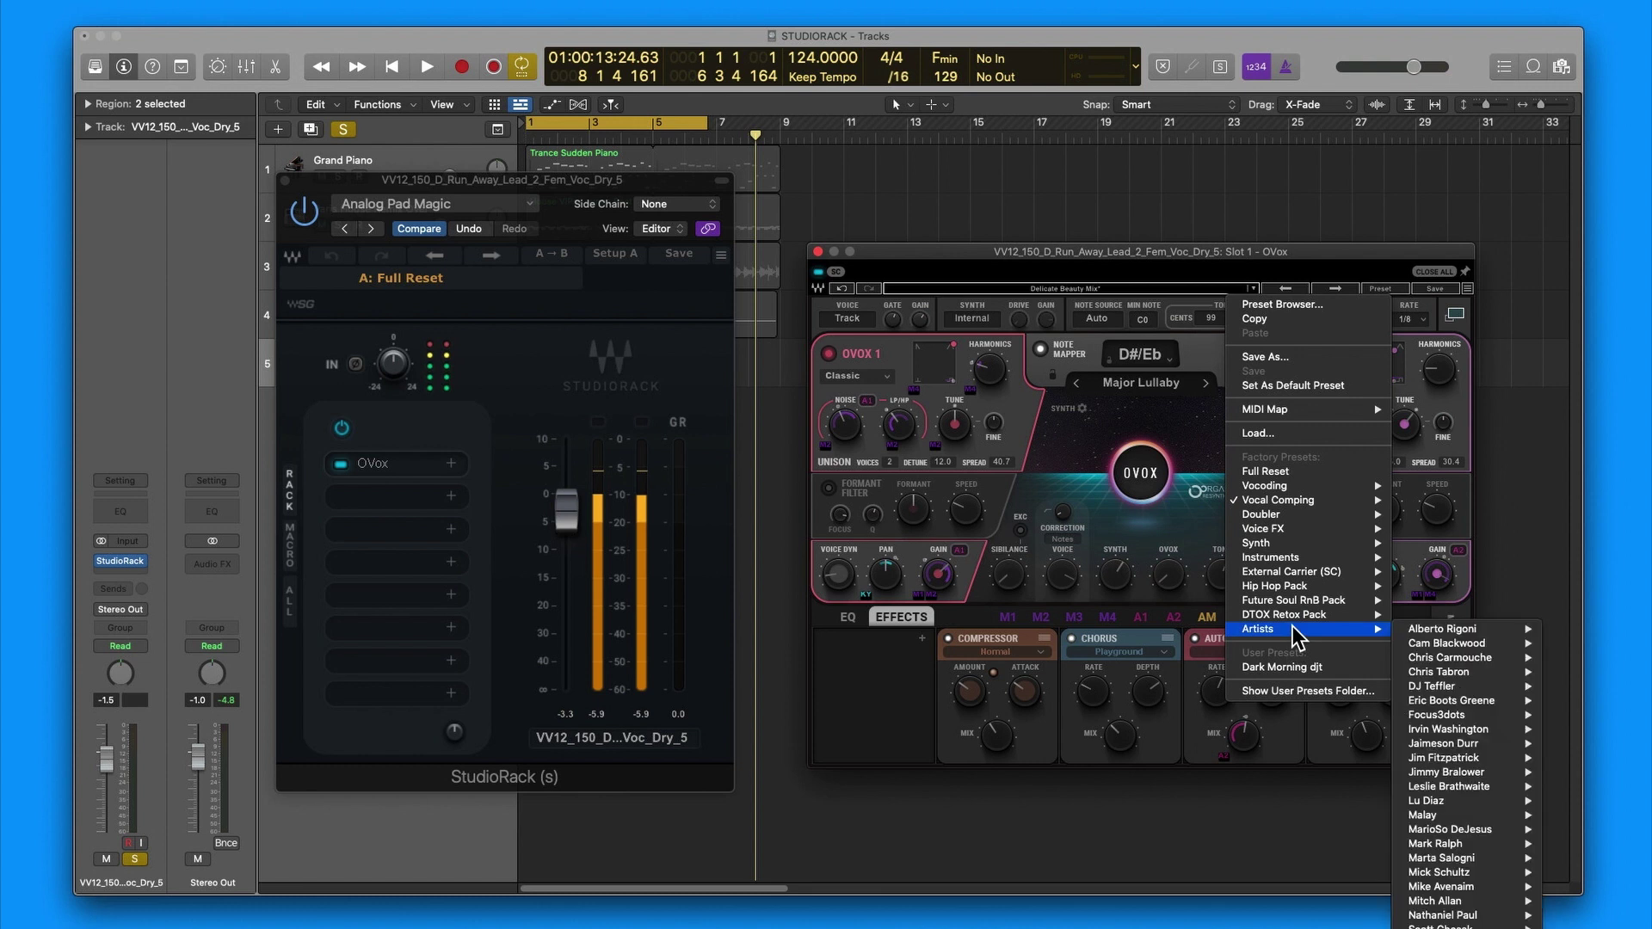
mouse_move(1420, 645)
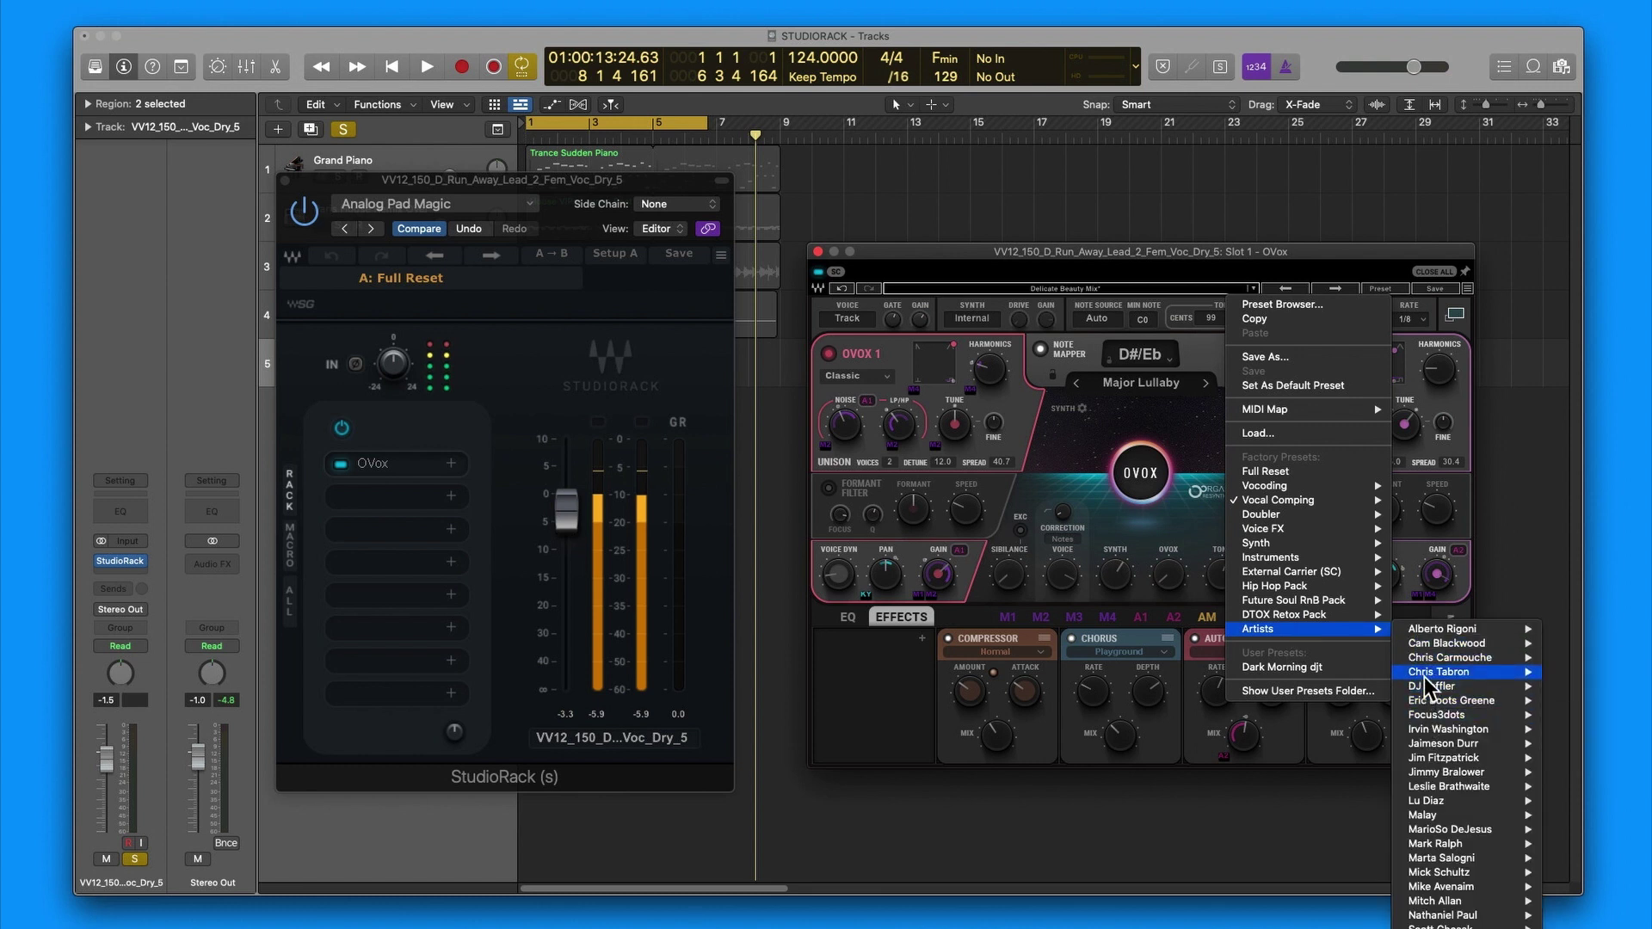
mouse_move(1428, 688)
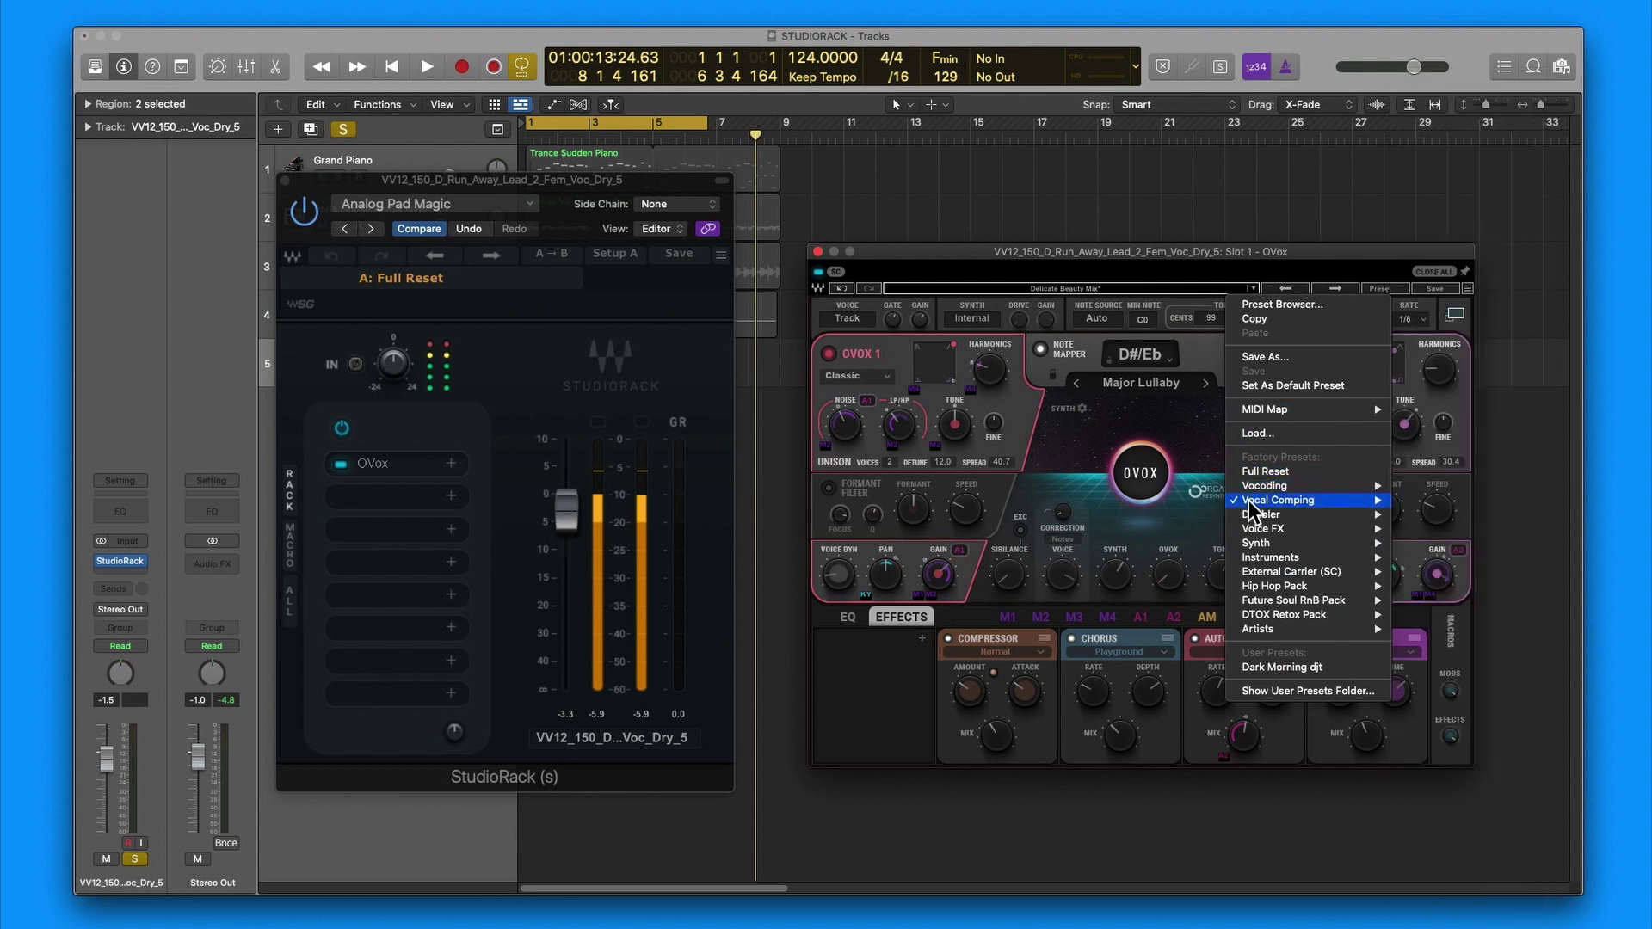
mouse_move(1250, 501)
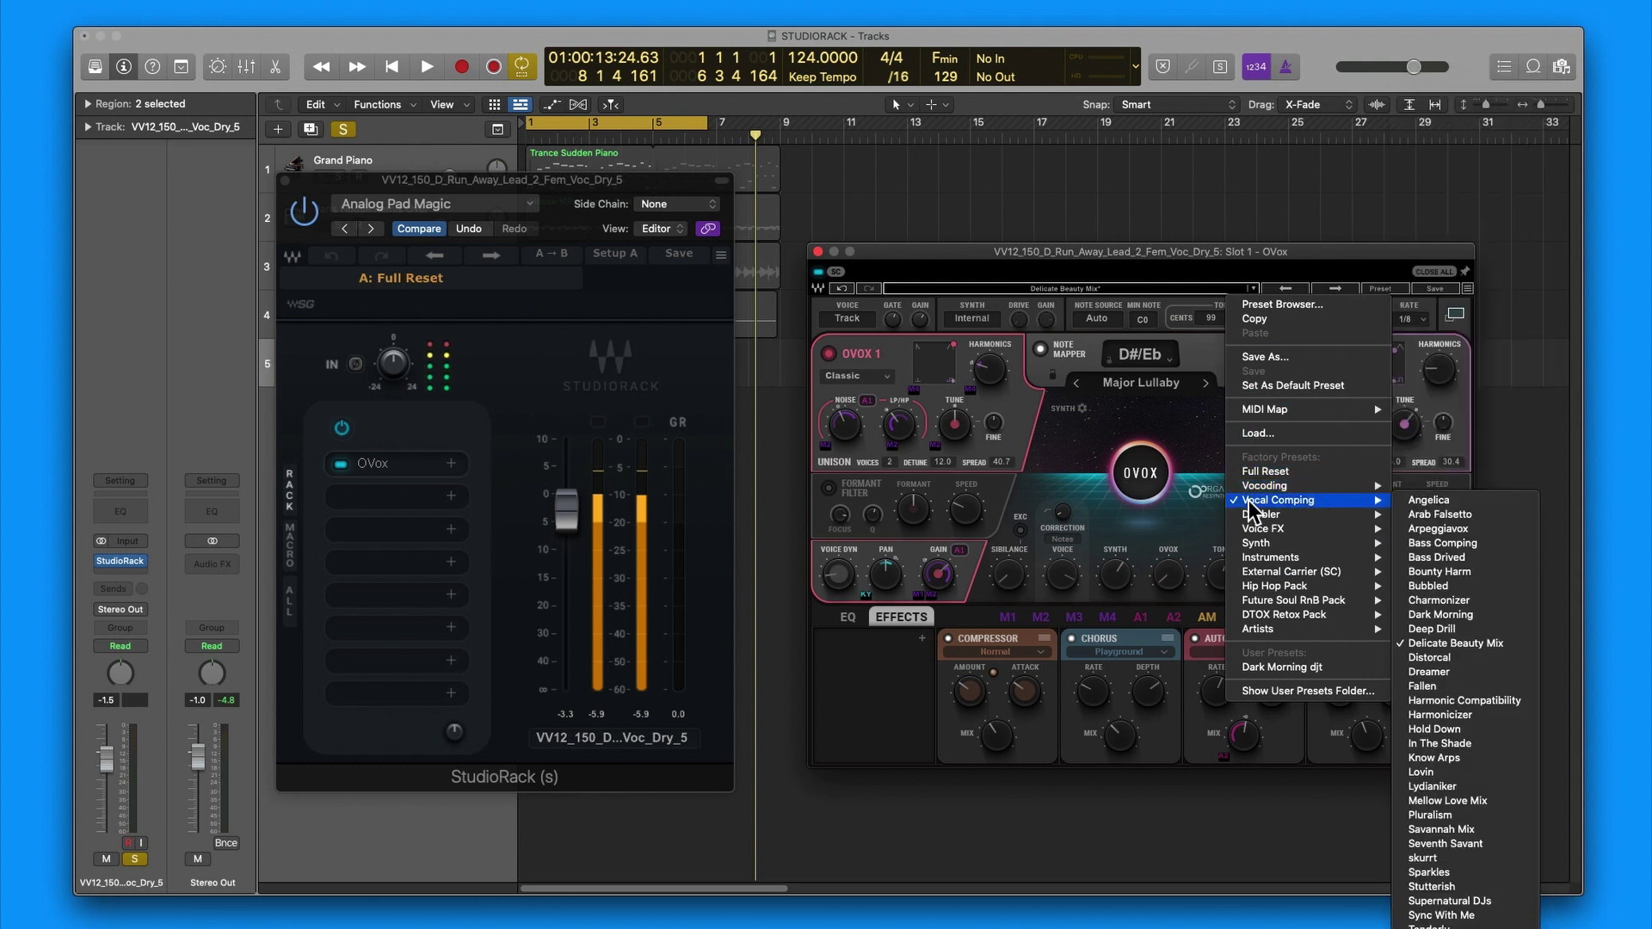
click(1381, 179)
Step: Play the soloed vocal from the project start and return the playhead to the beginning
click(390, 74)
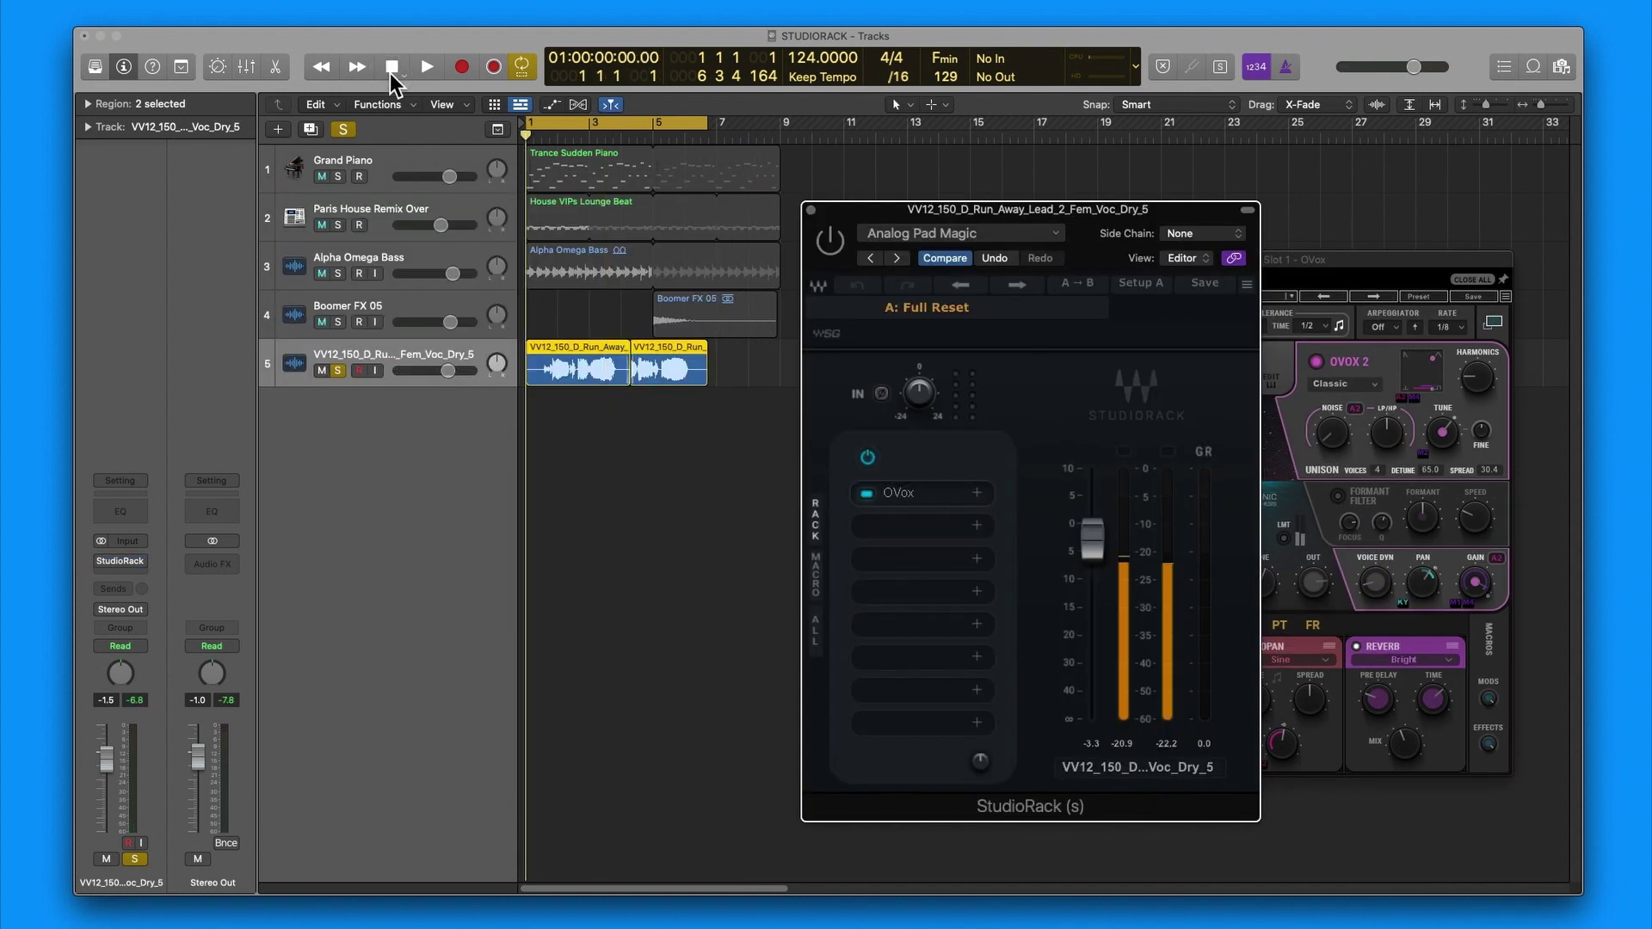
key(space)
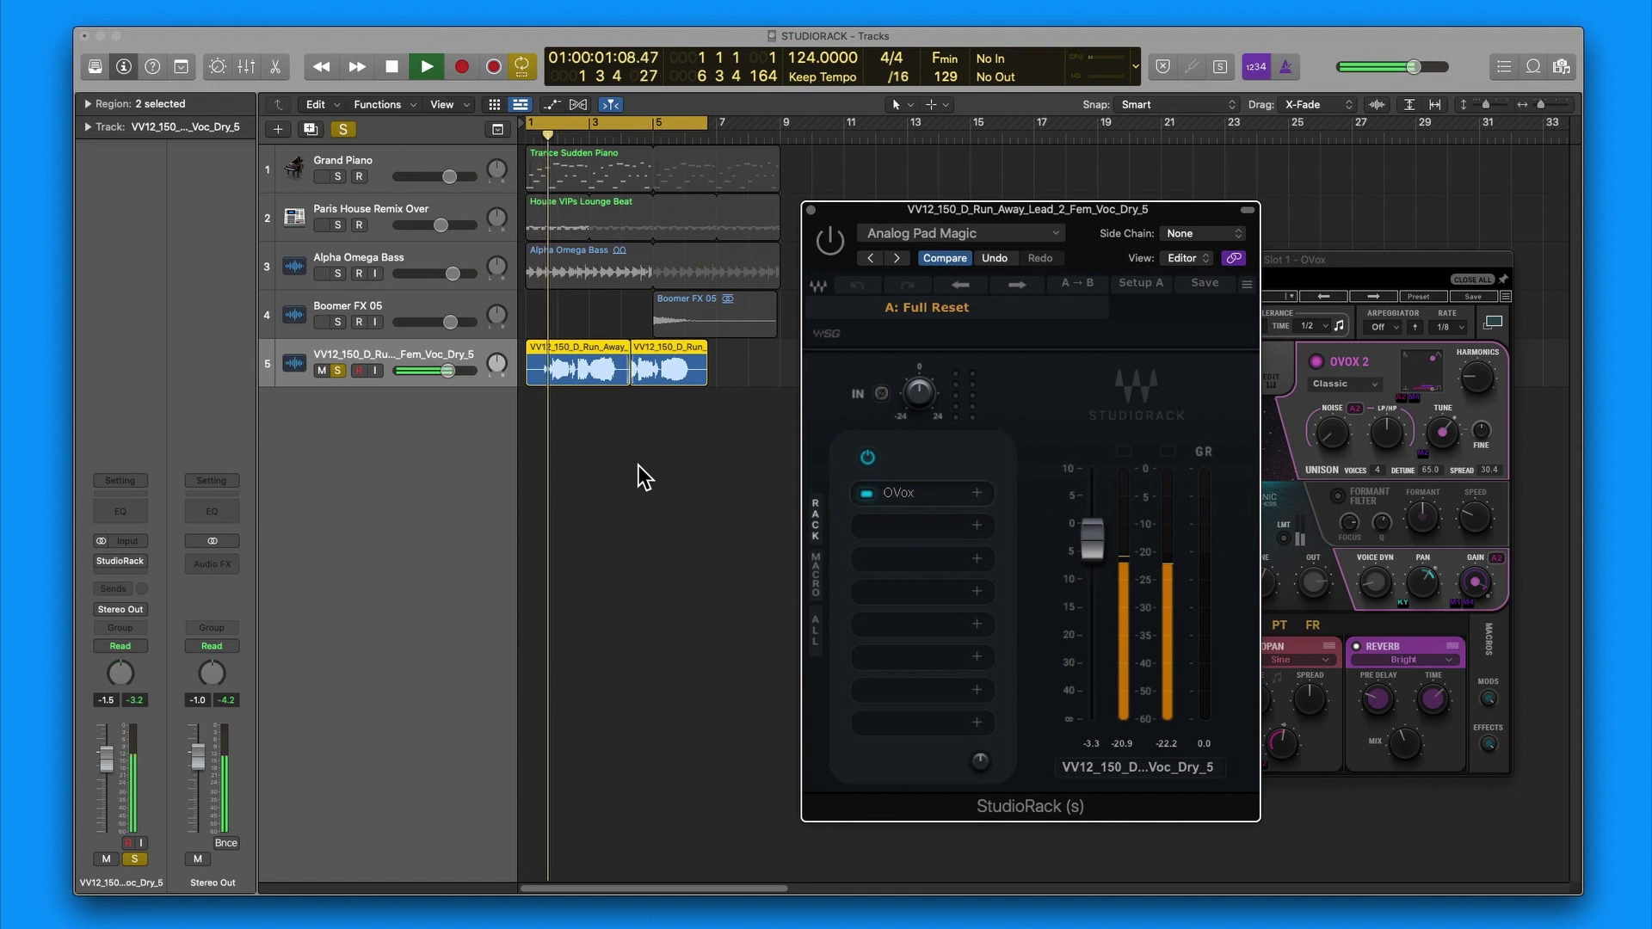
key(space)
click(404, 68)
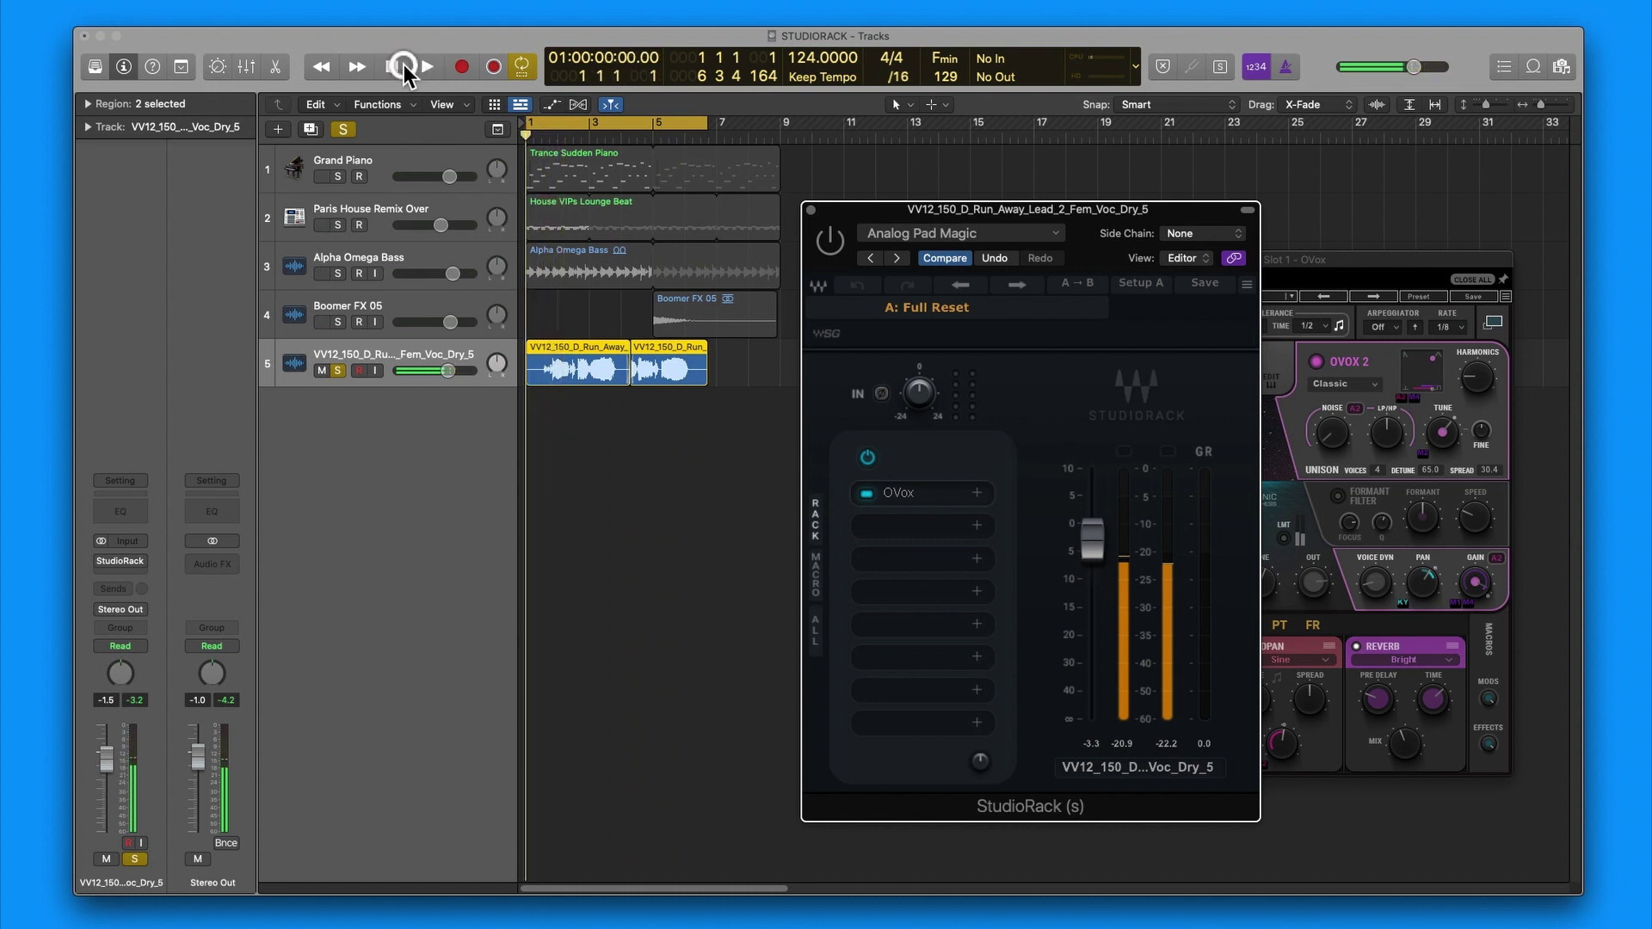
Step: Move the StudioRack window clear of OVox and the vocal regions, and start playback of the vocal
drag(1014, 209, 458, 184)
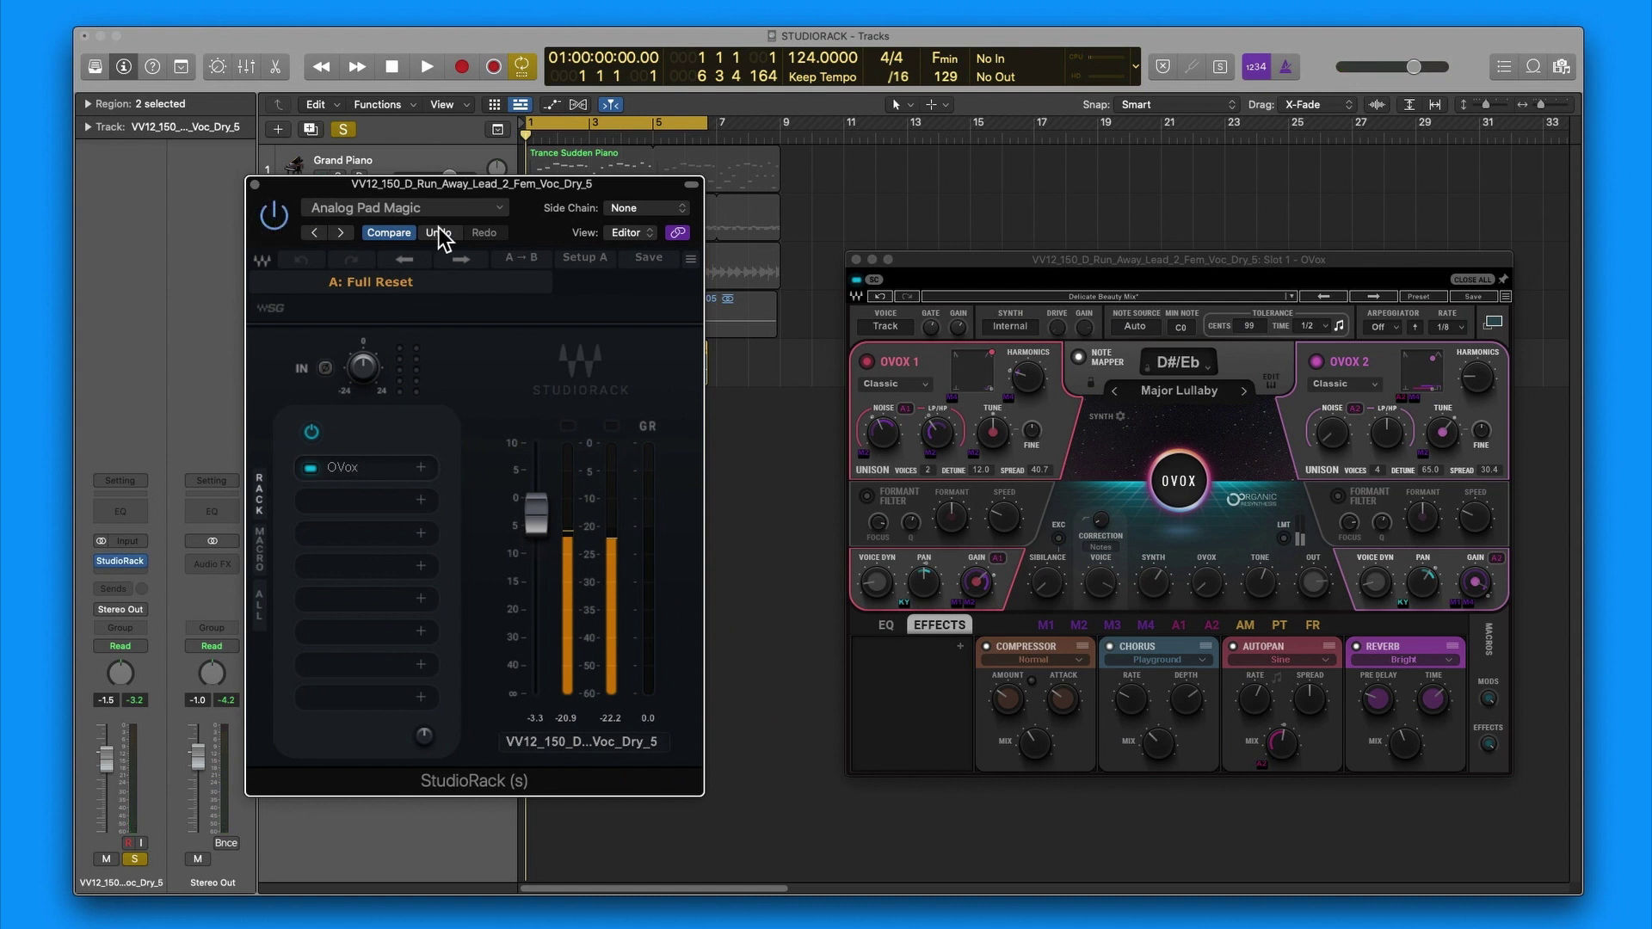
drag(468, 189, 422, 189)
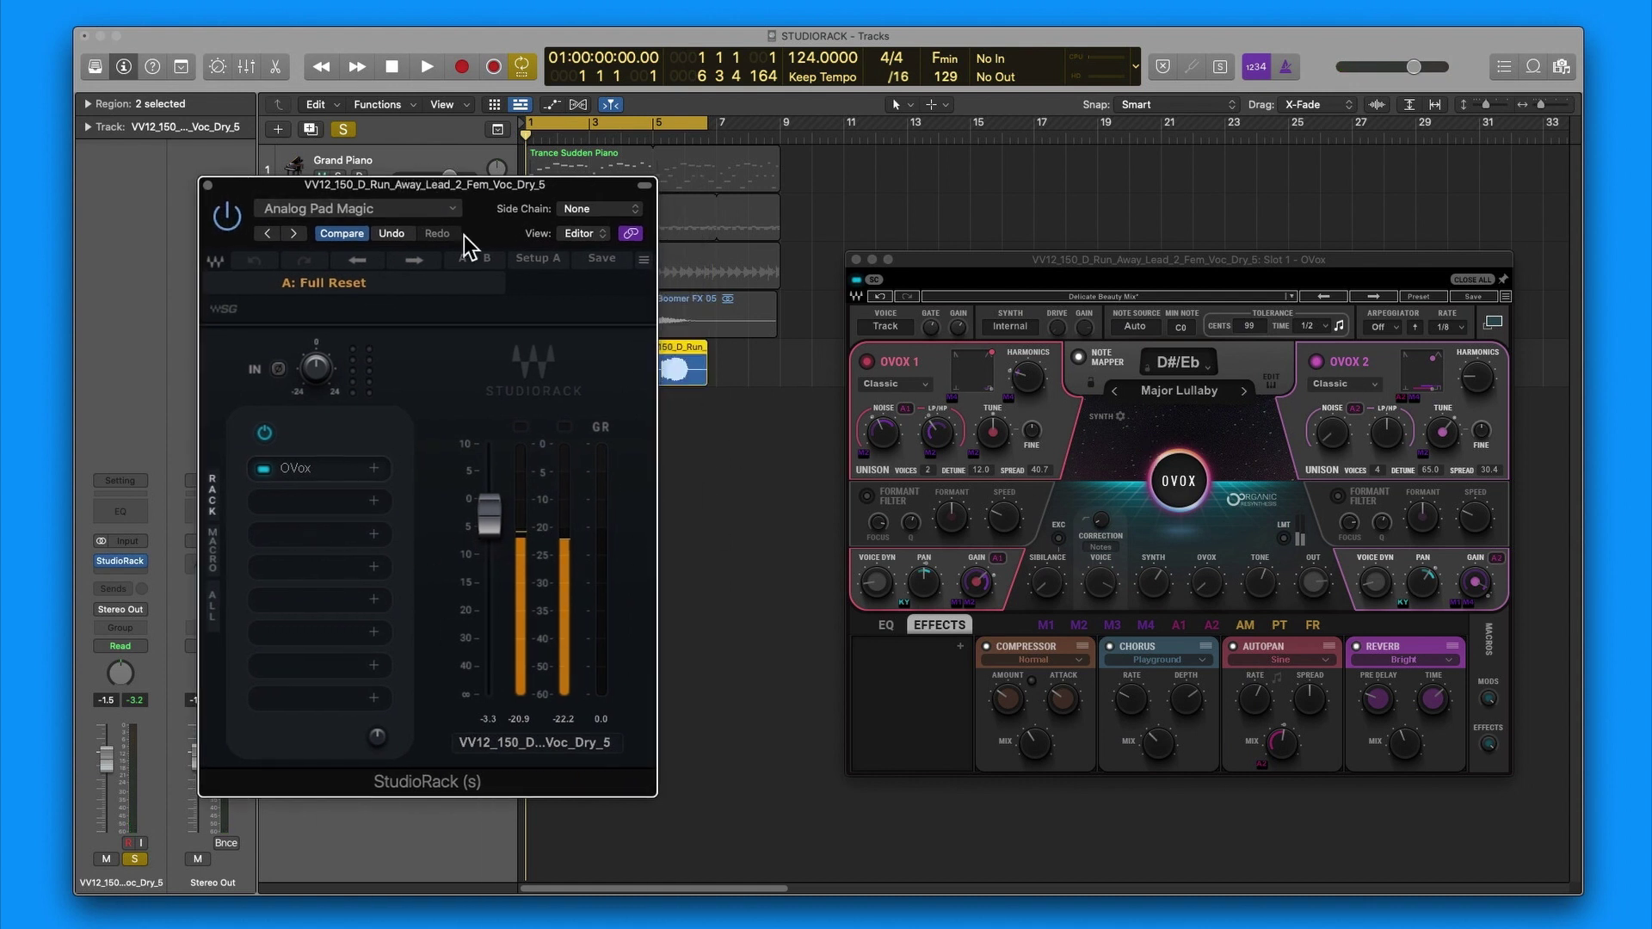
drag(469, 191, 363, 225)
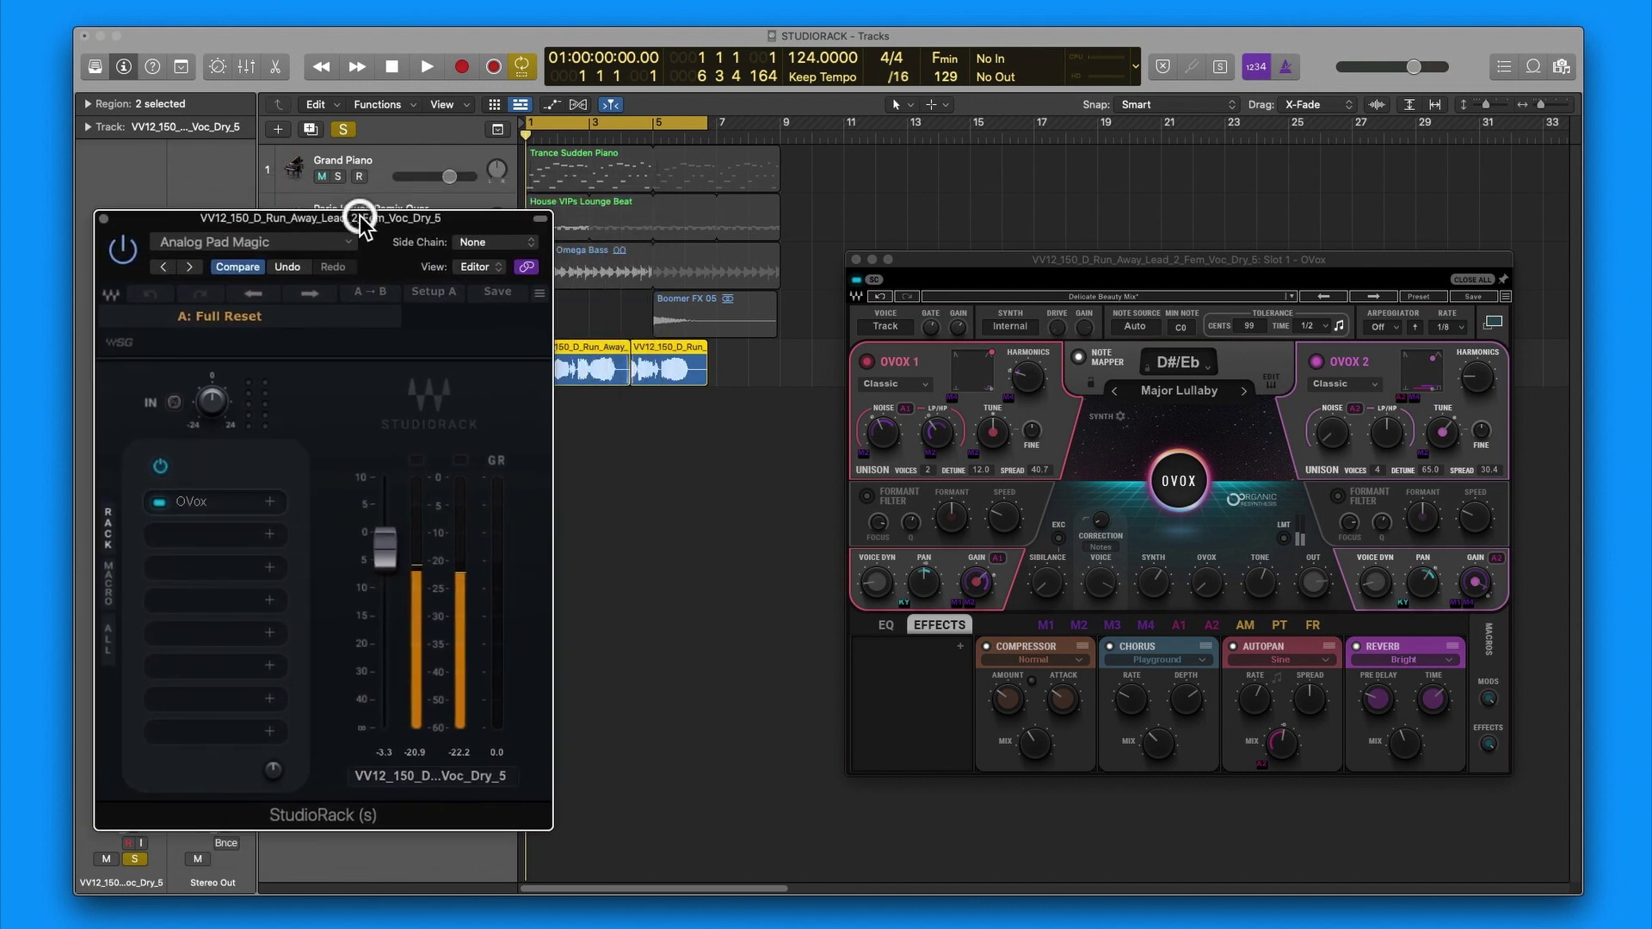
key(space)
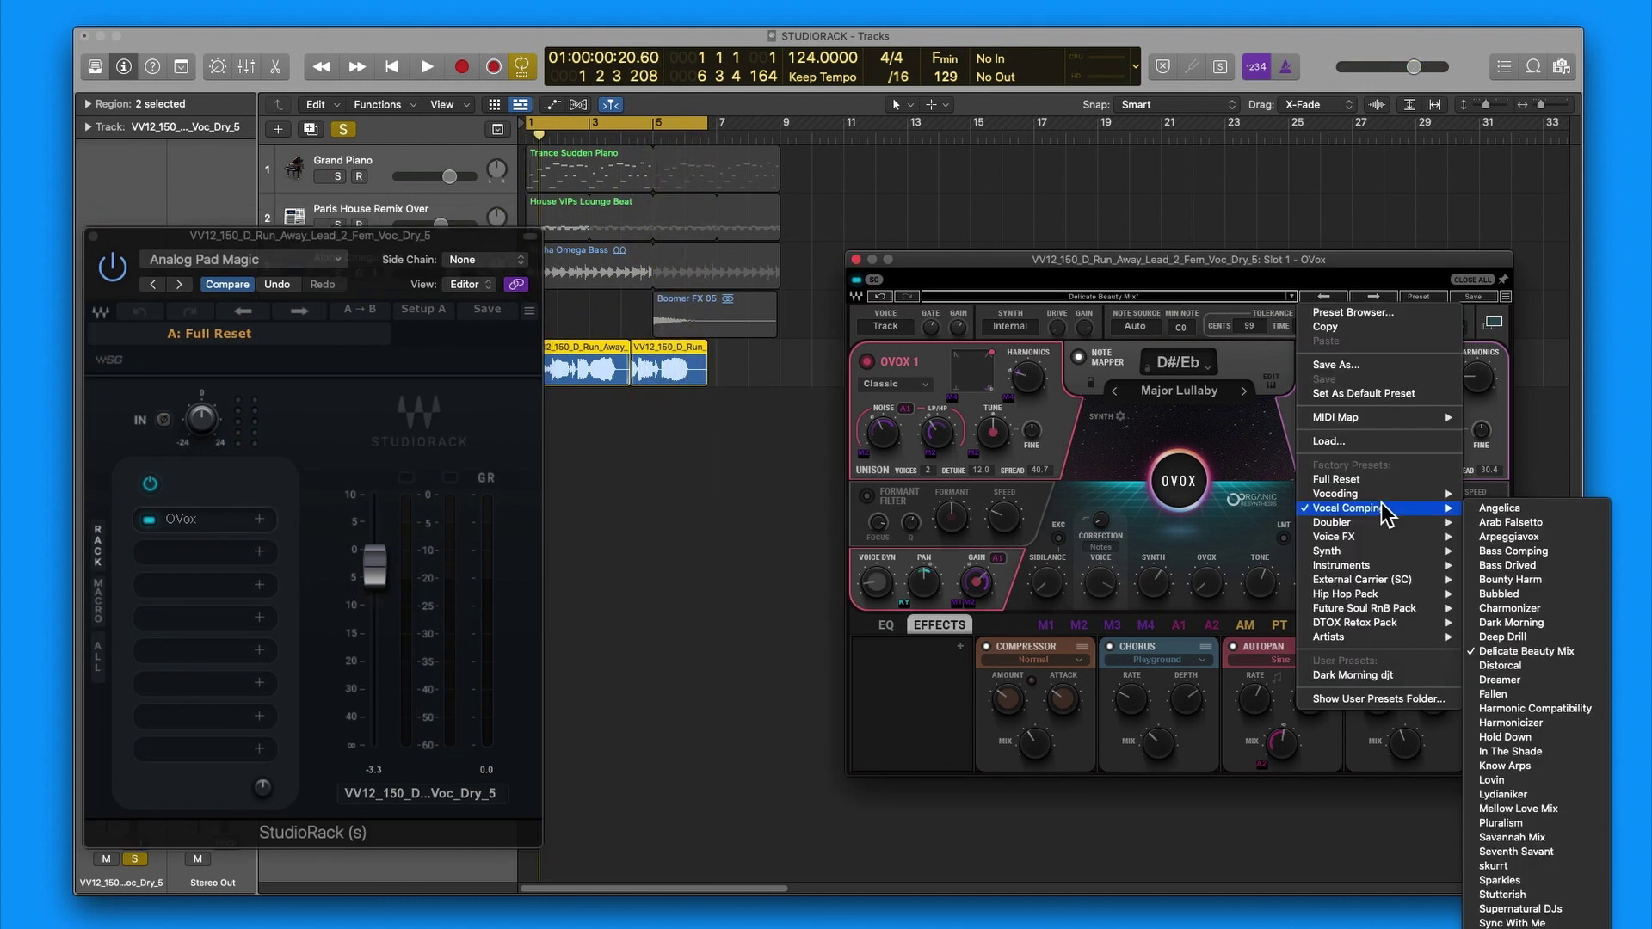
Step: Load the GhostyGal Vocoding preset in OVox and audition it on the vocal
mouse_move(1386, 496)
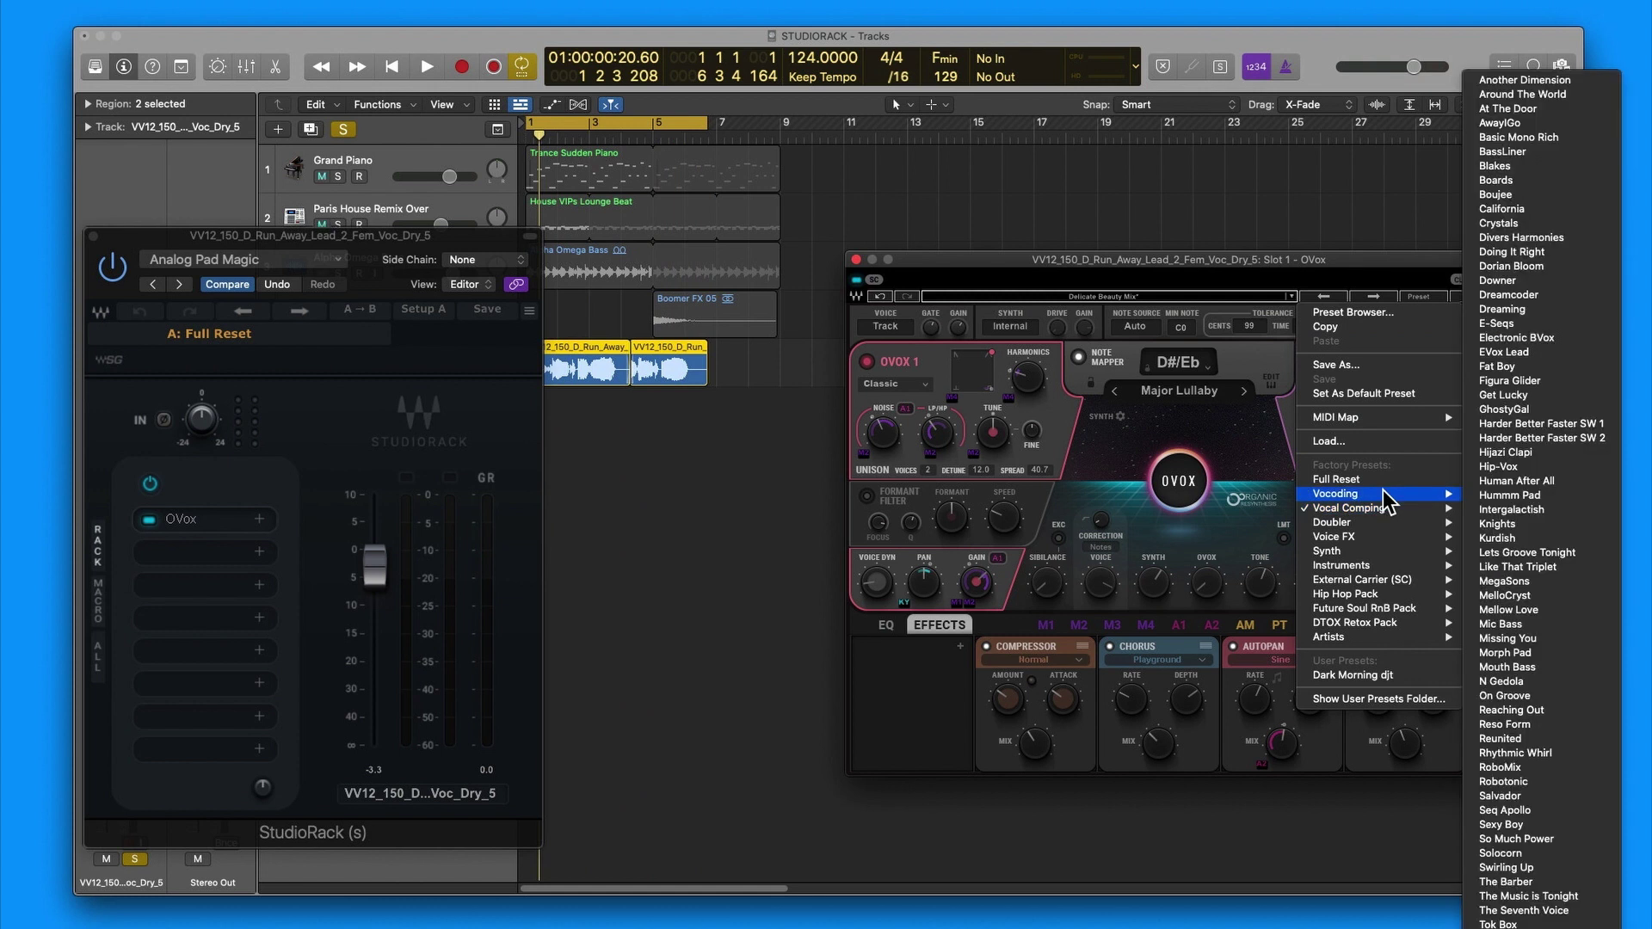
click(1556, 417)
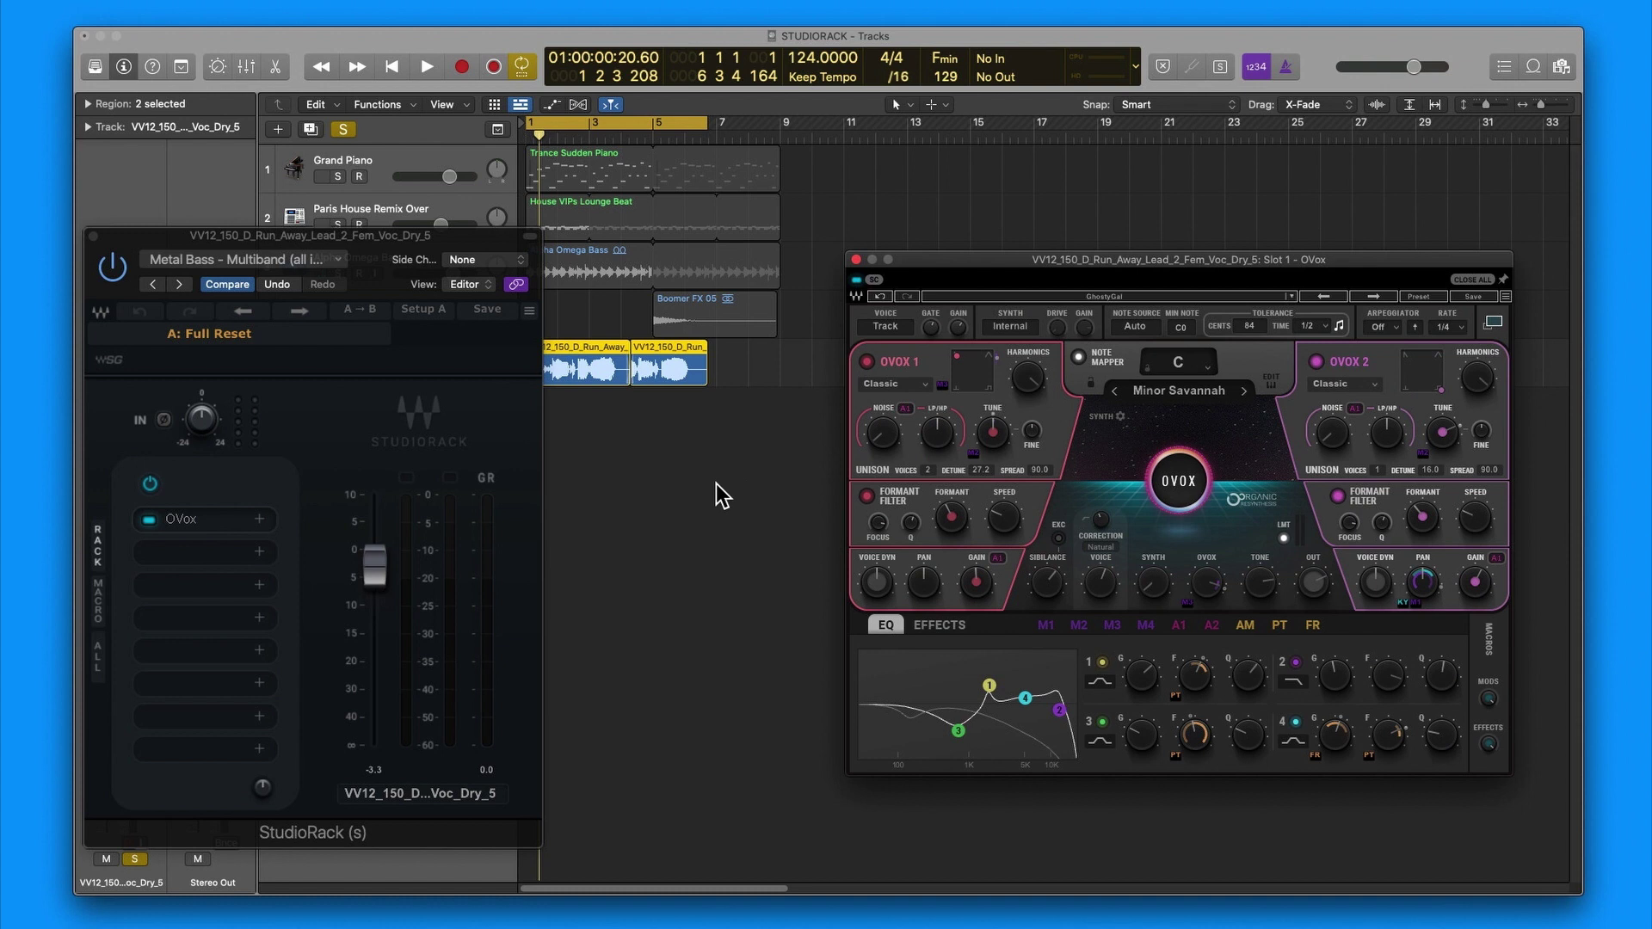
key(space)
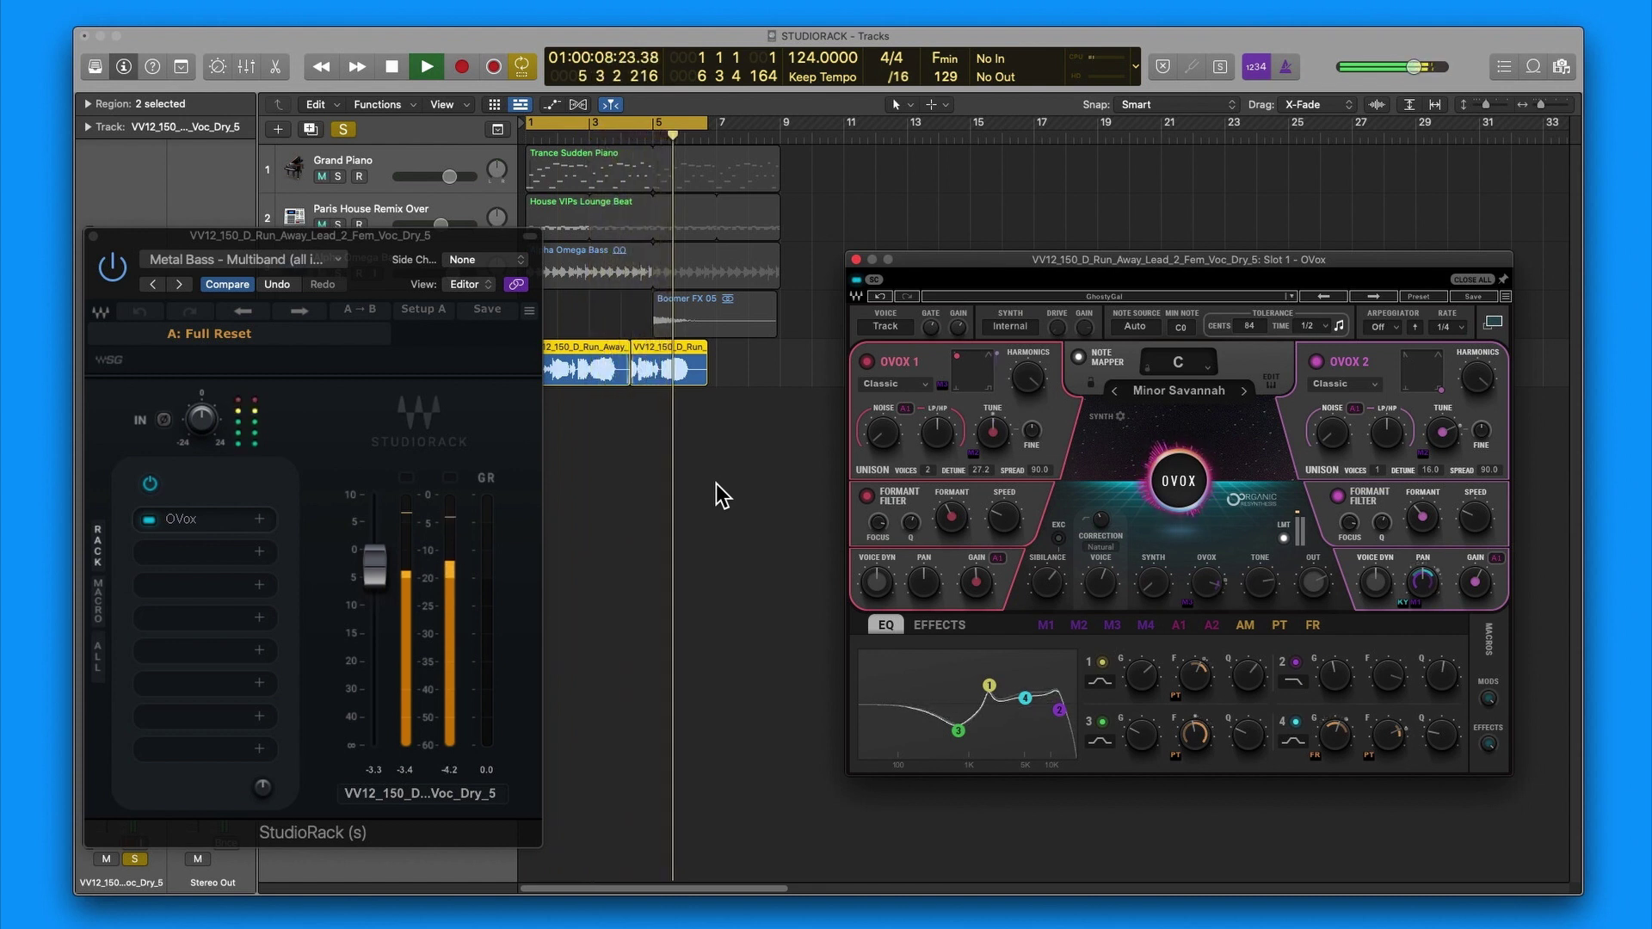
key(space)
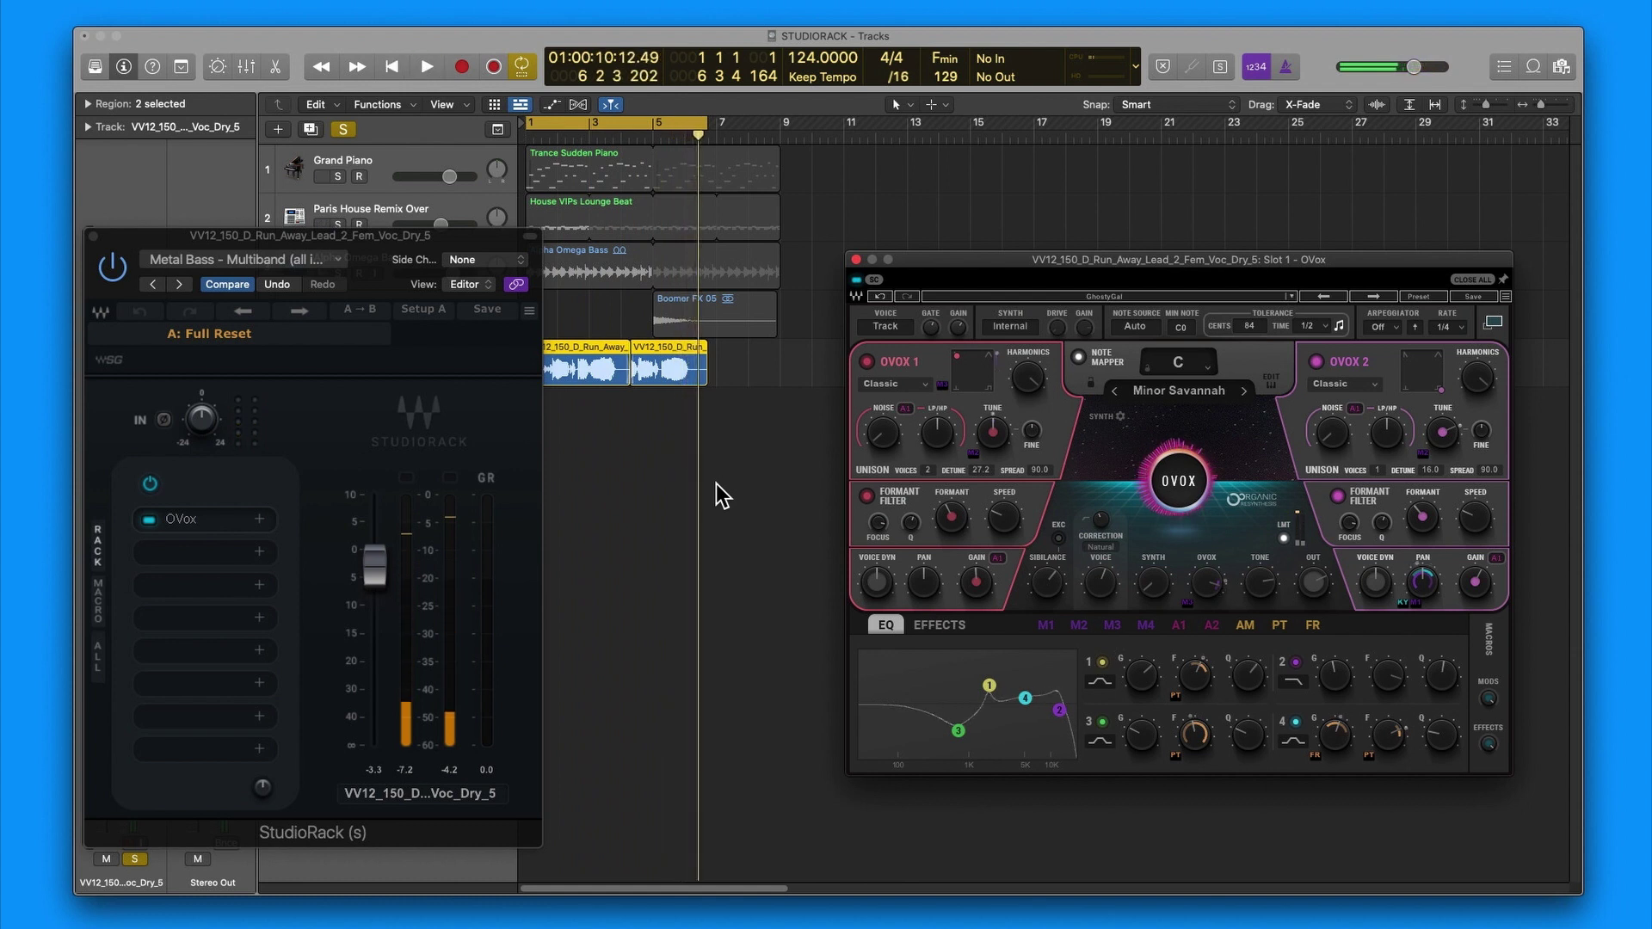
Step: Show the effects section of OVox and examine the plug-ins available for its empty third effect slot
click(935, 626)
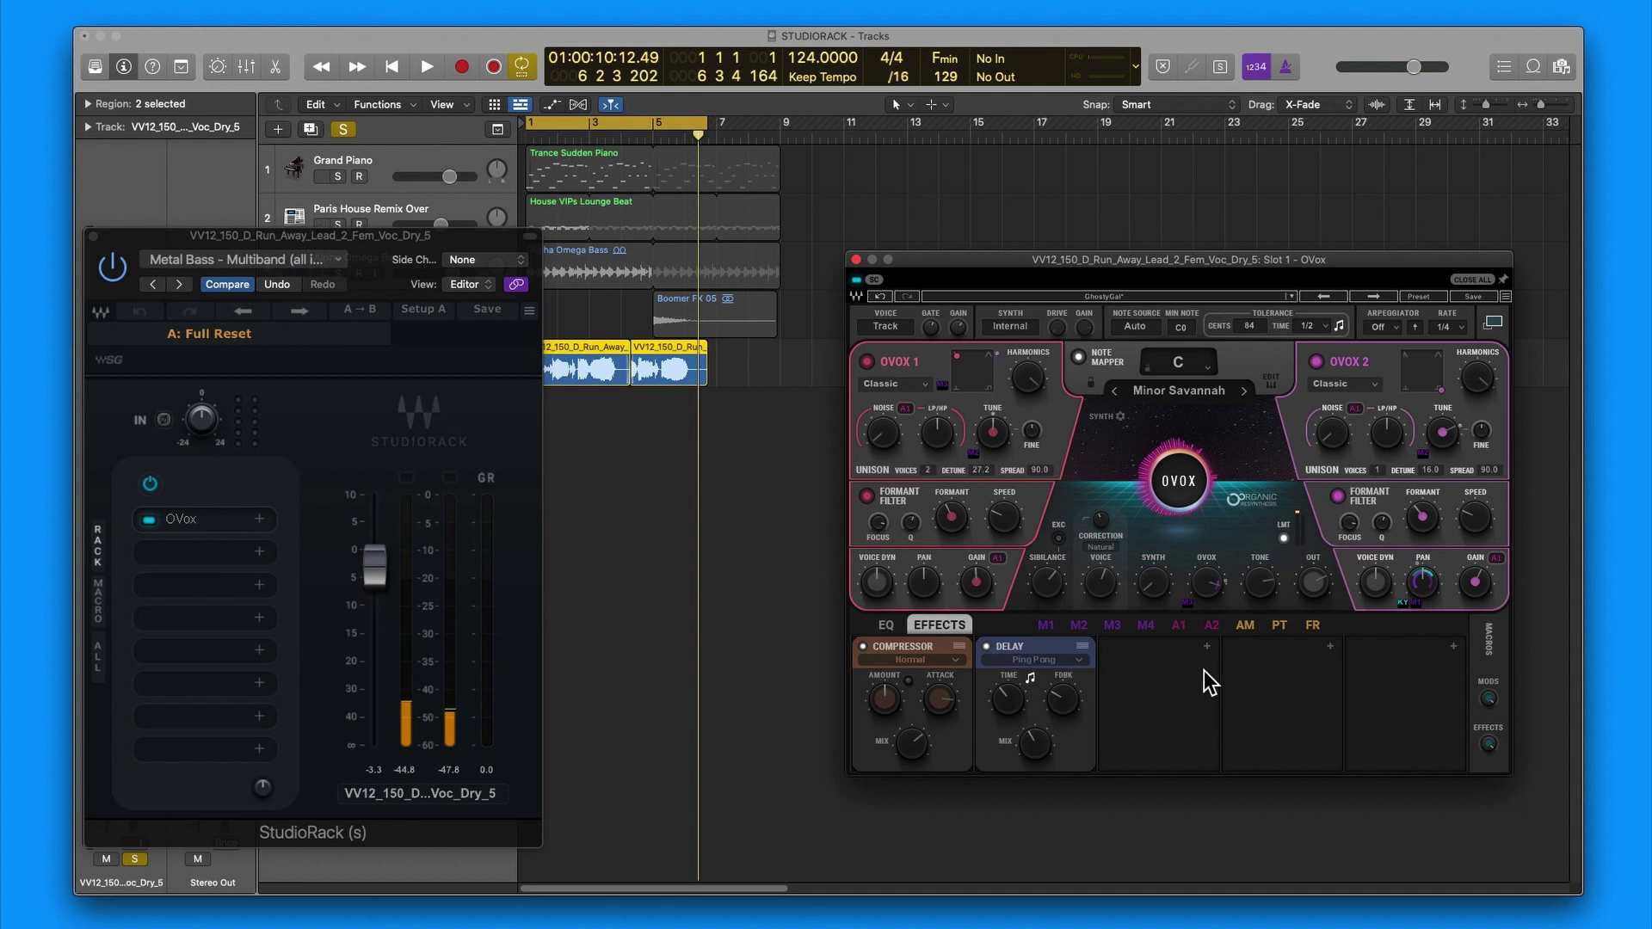
click(1206, 647)
mouse_move(1227, 668)
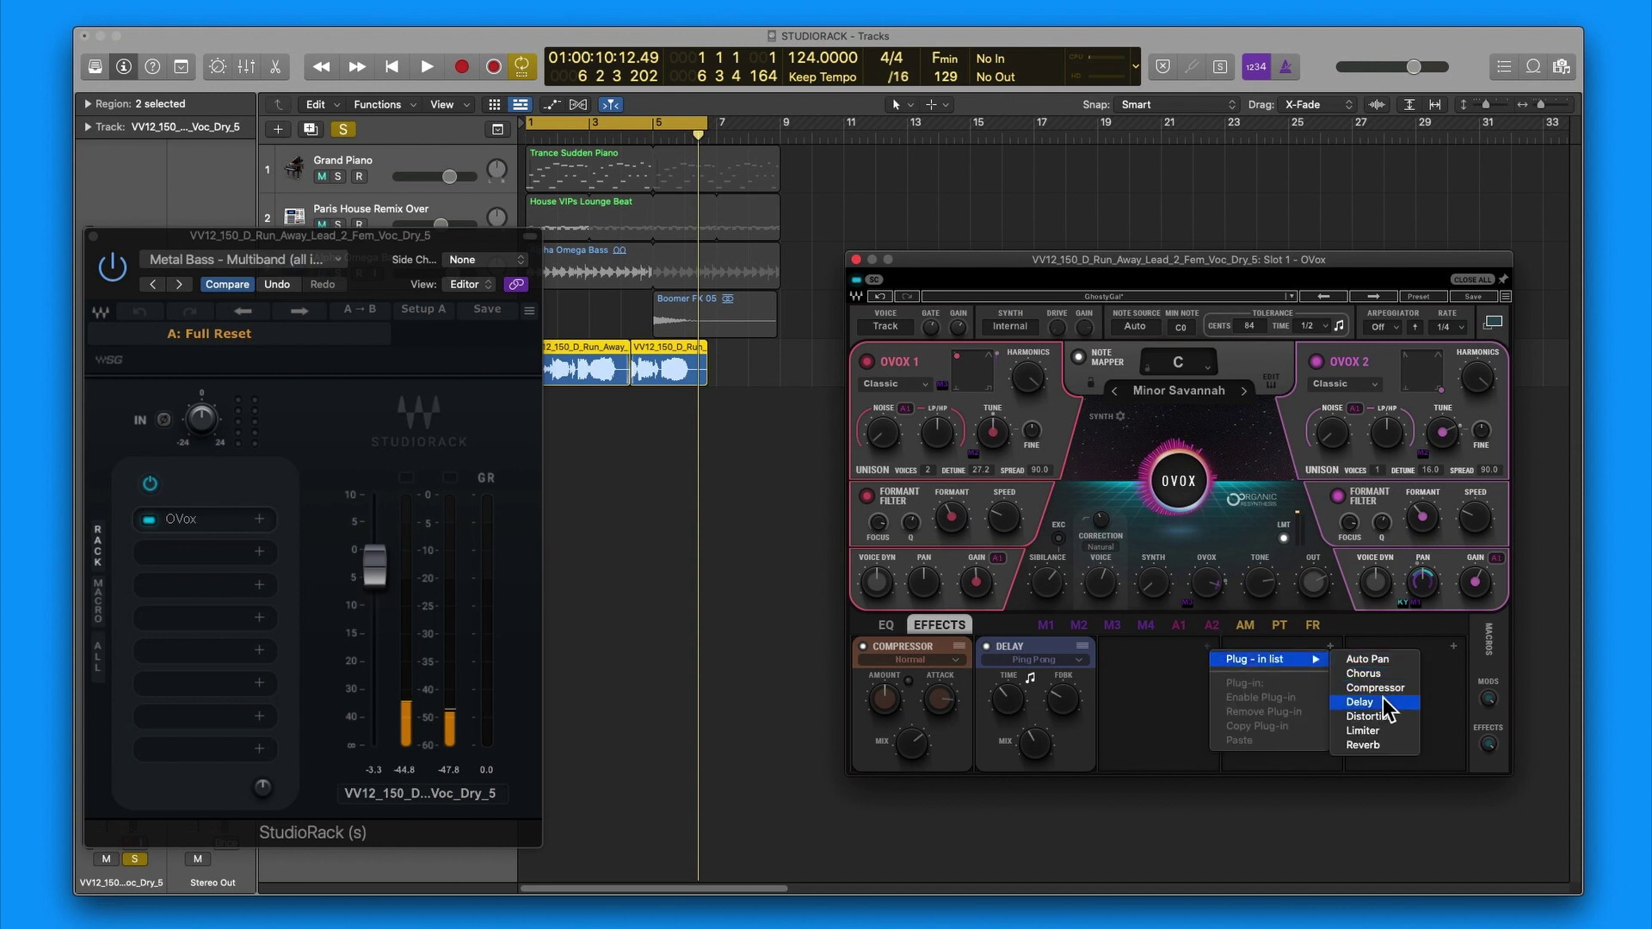
click(1377, 731)
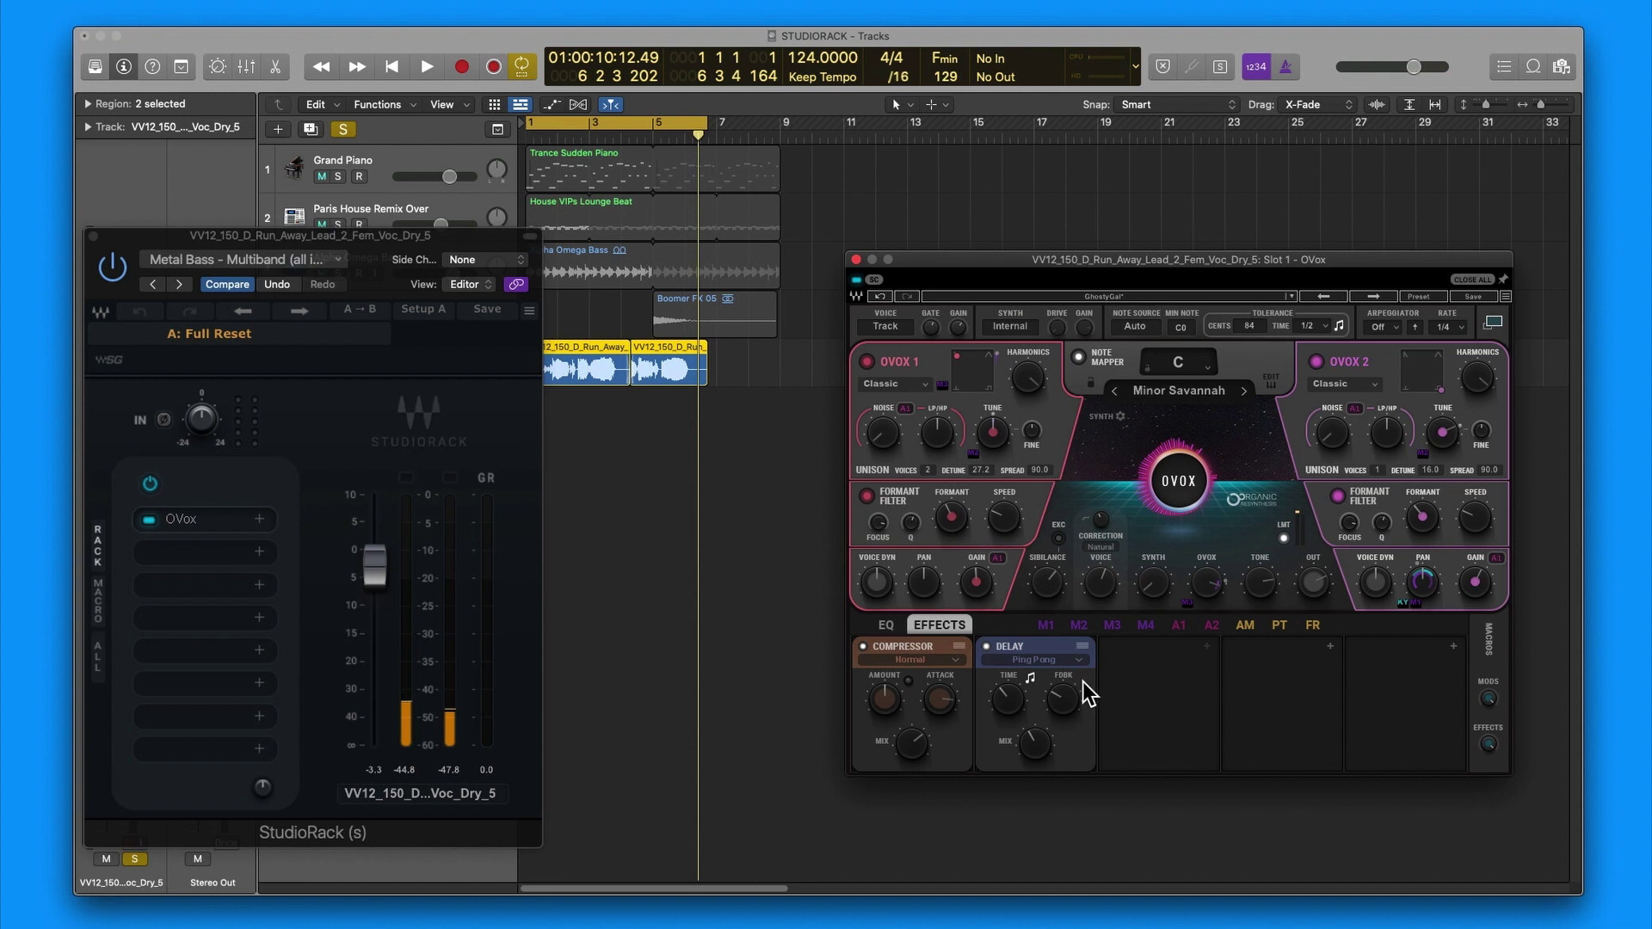
click(776, 422)
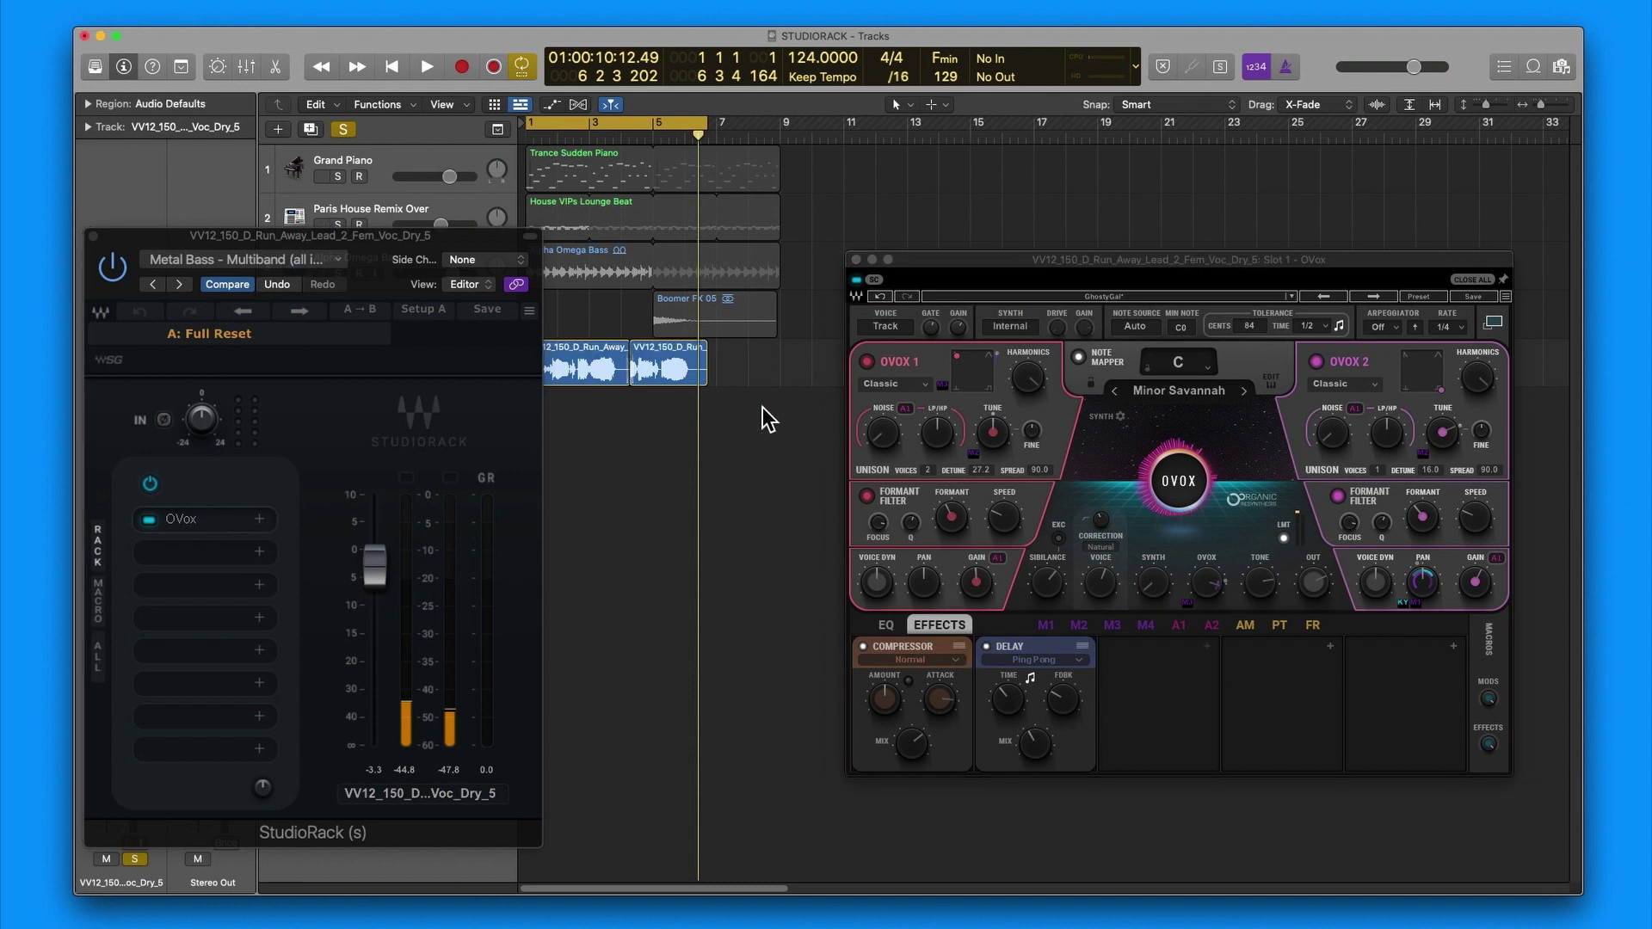
Step: Adjust the Voice, OVox and Tone controls and the OVox 1 formant while the vocal plays, and stop playback
key(space)
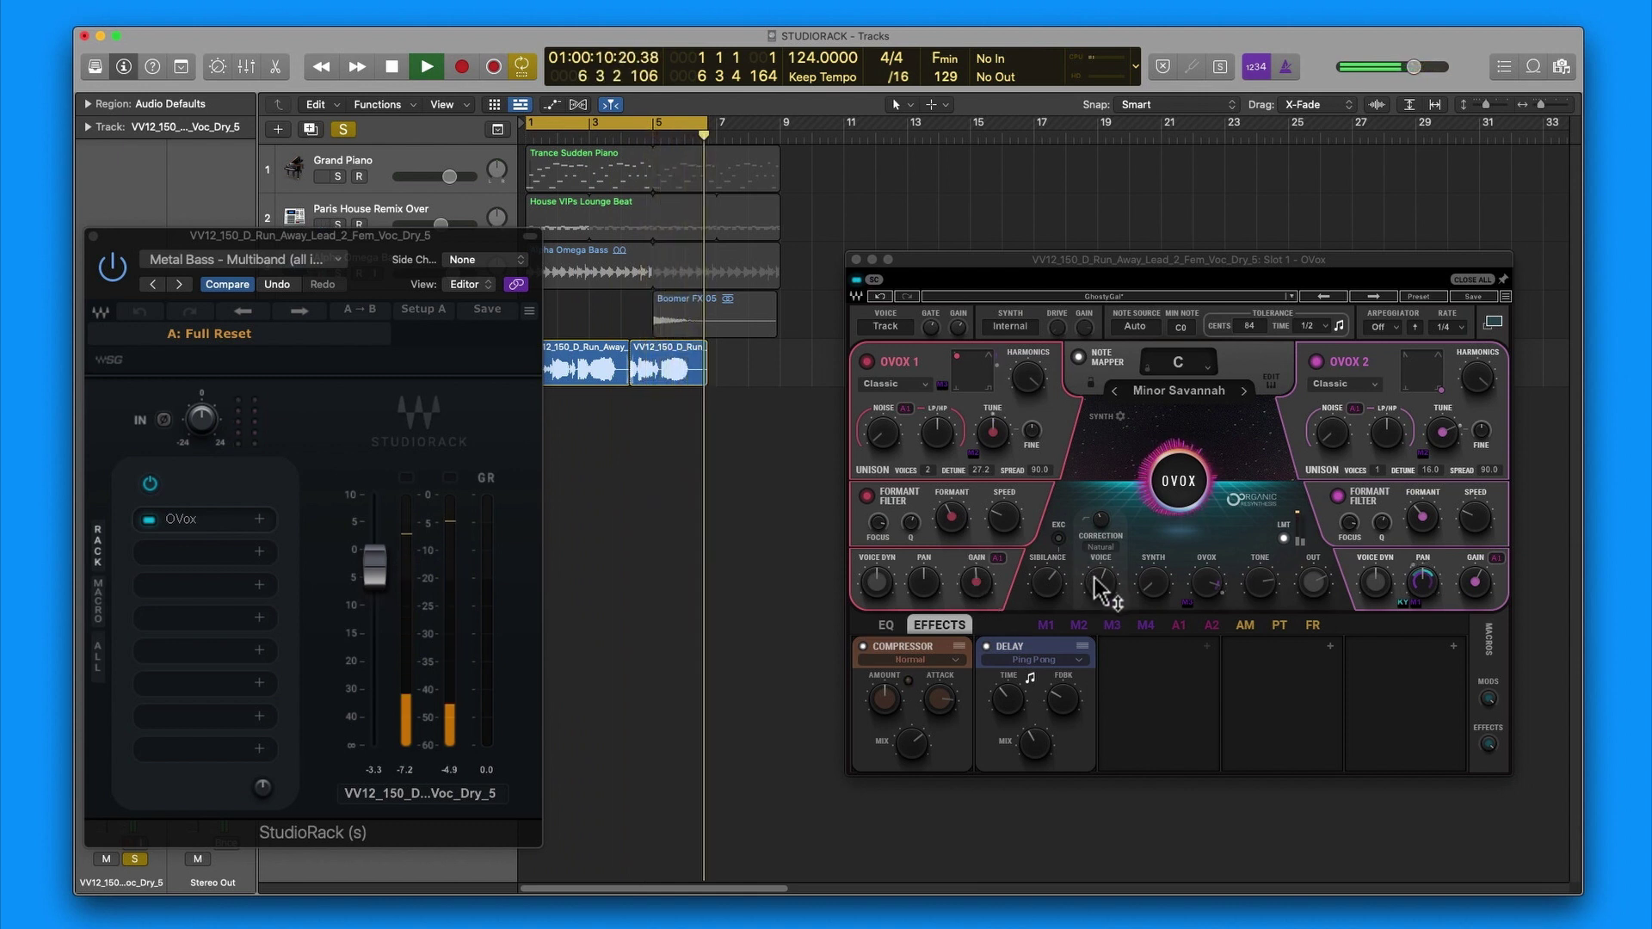
drag(1097, 597, 1067, 928)
click(1208, 592)
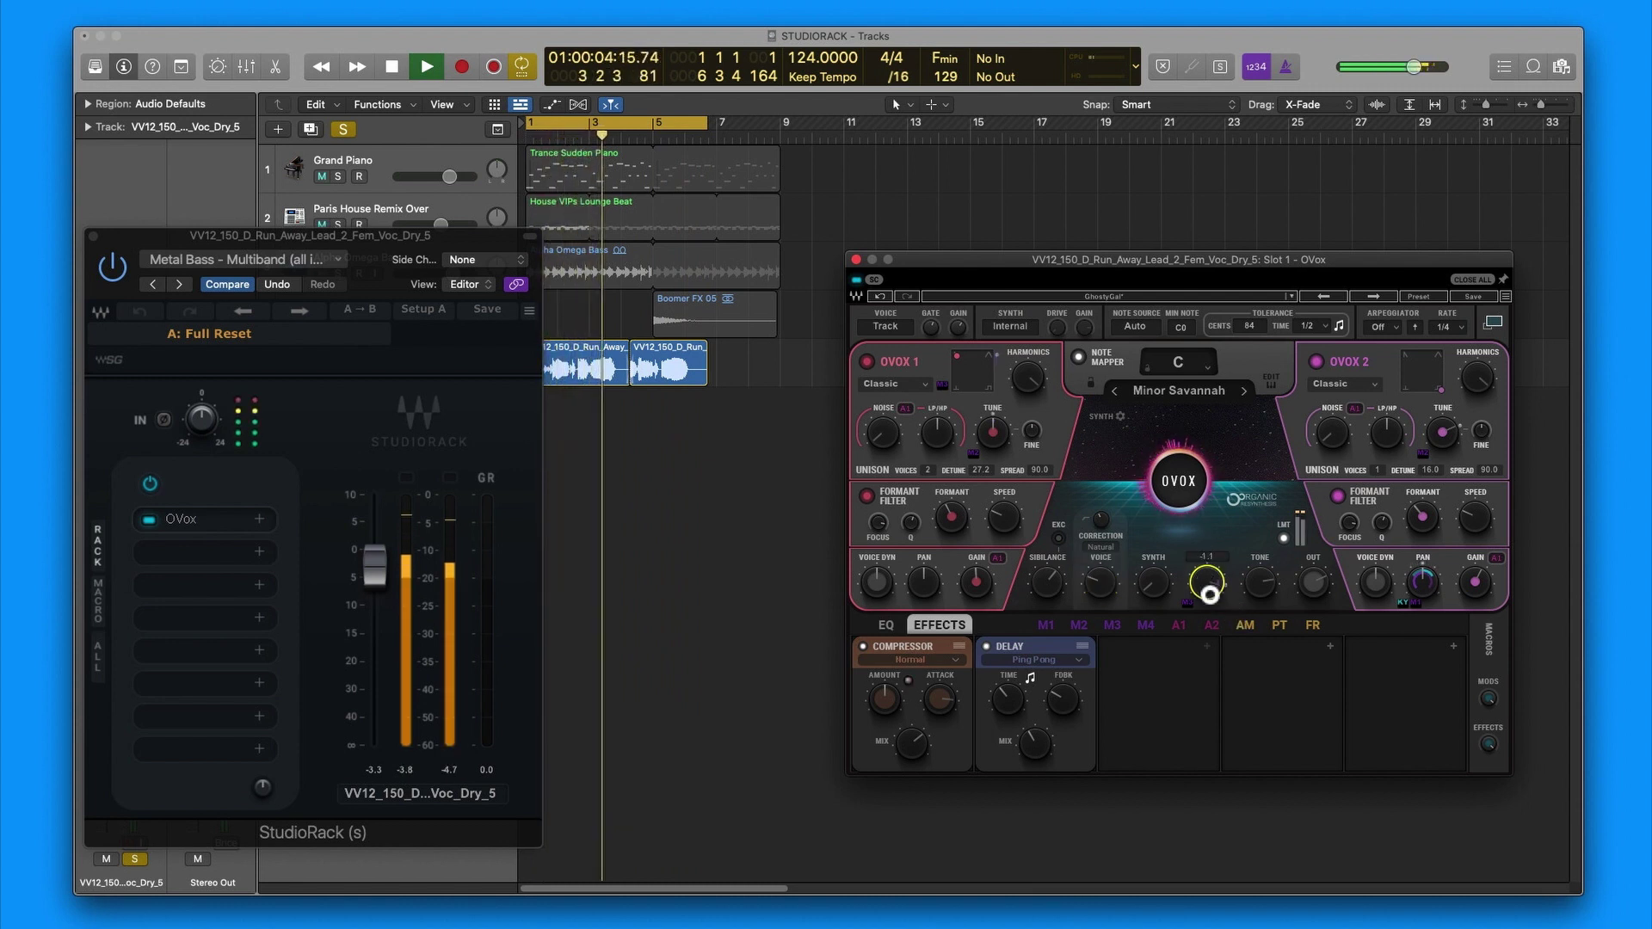
click(1259, 582)
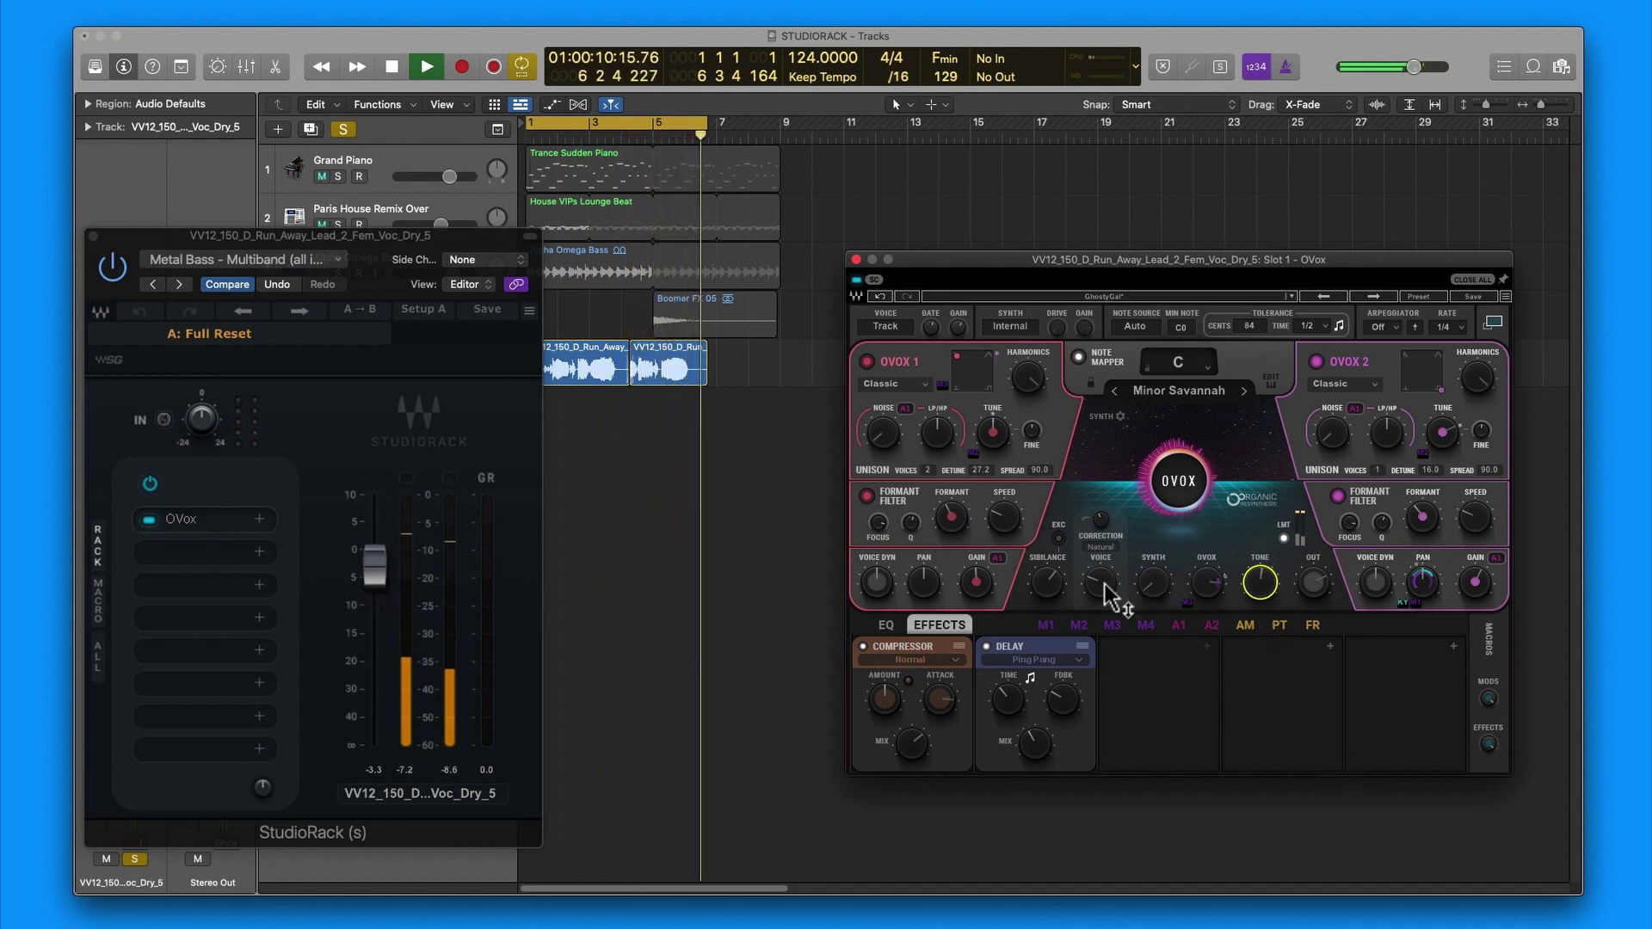
key(Return)
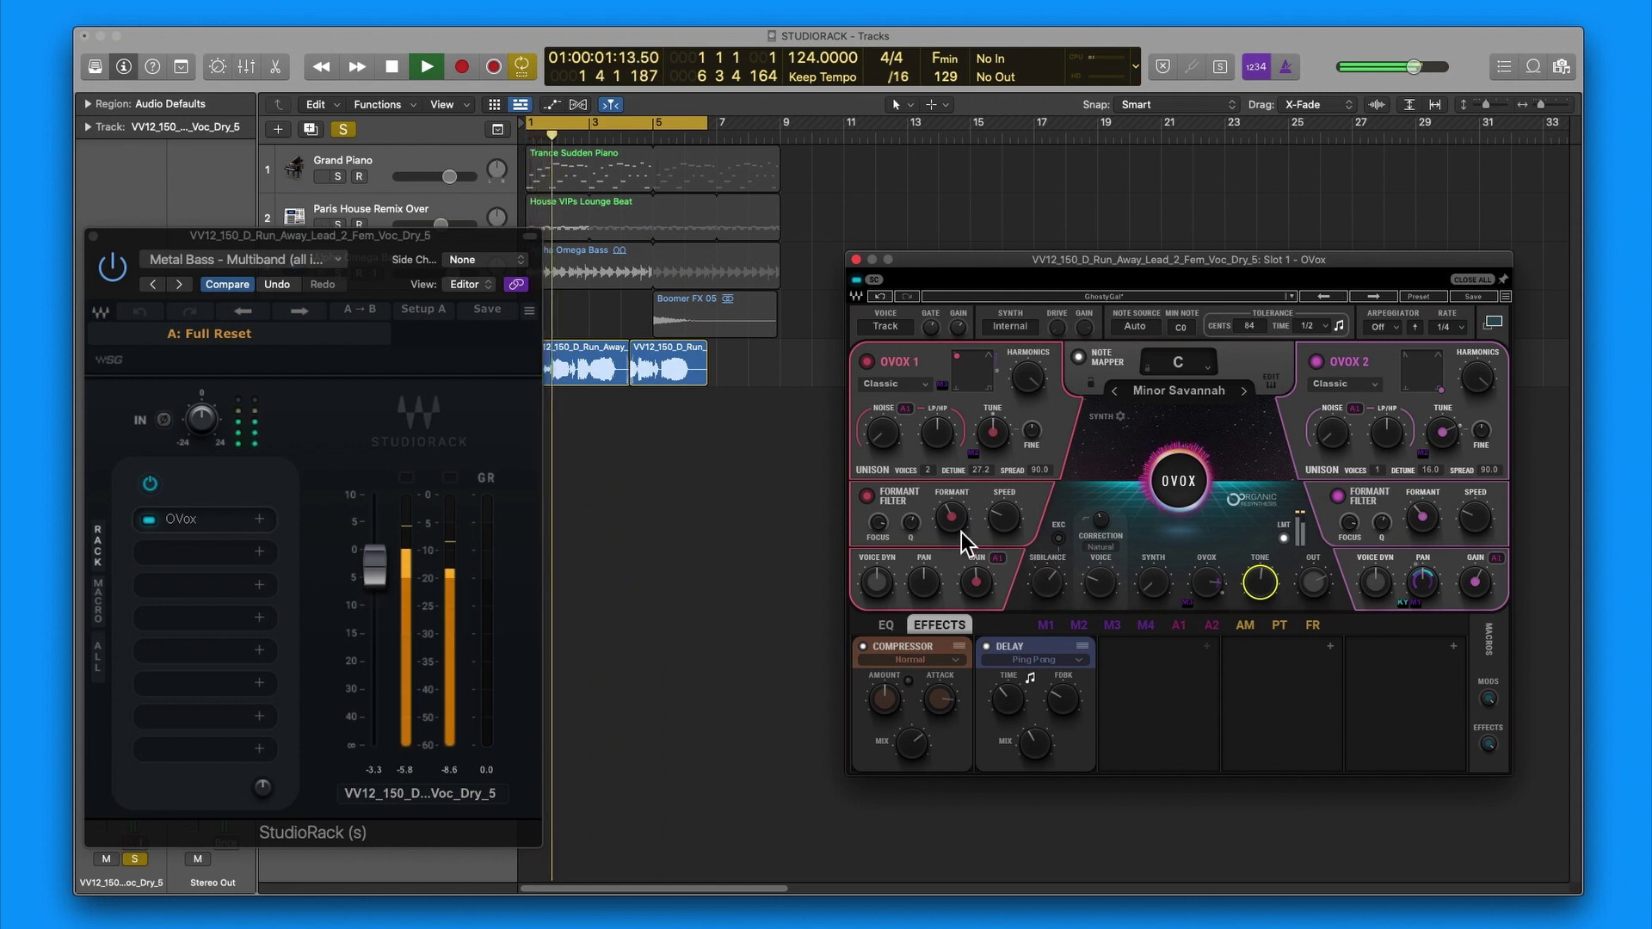
drag(951, 519, 858, 478)
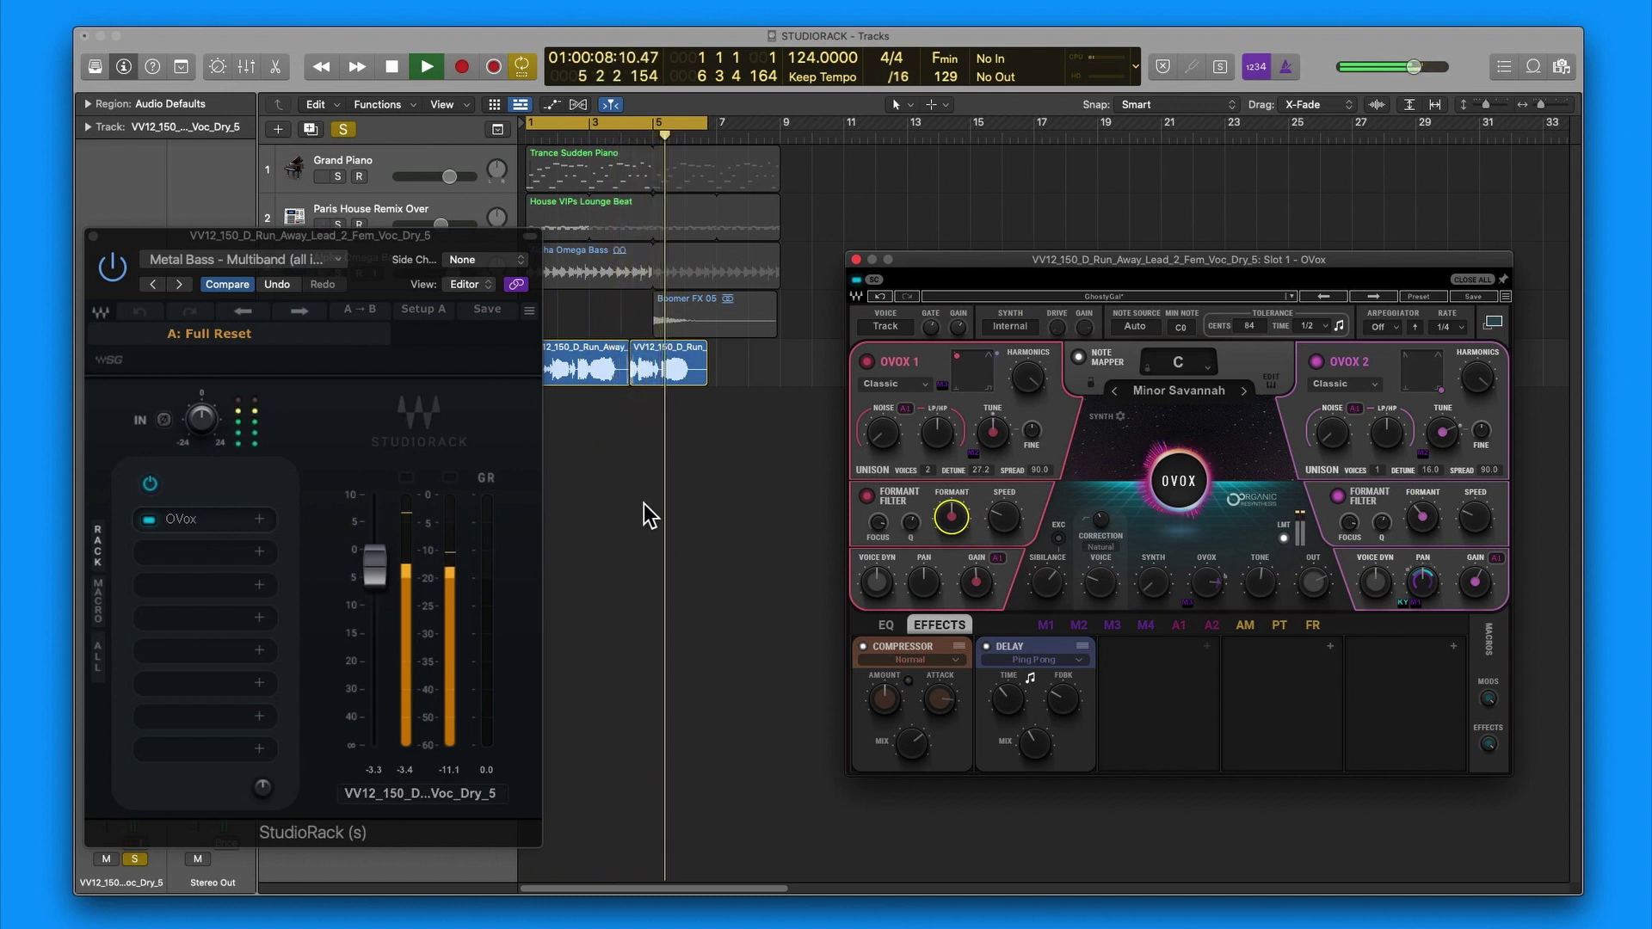
key(space)
Step: Arrange the StudioRack and OVox windows side by side and load the Beer Glass preset from OVox's Voice FX category
drag(273, 234, 402, 181)
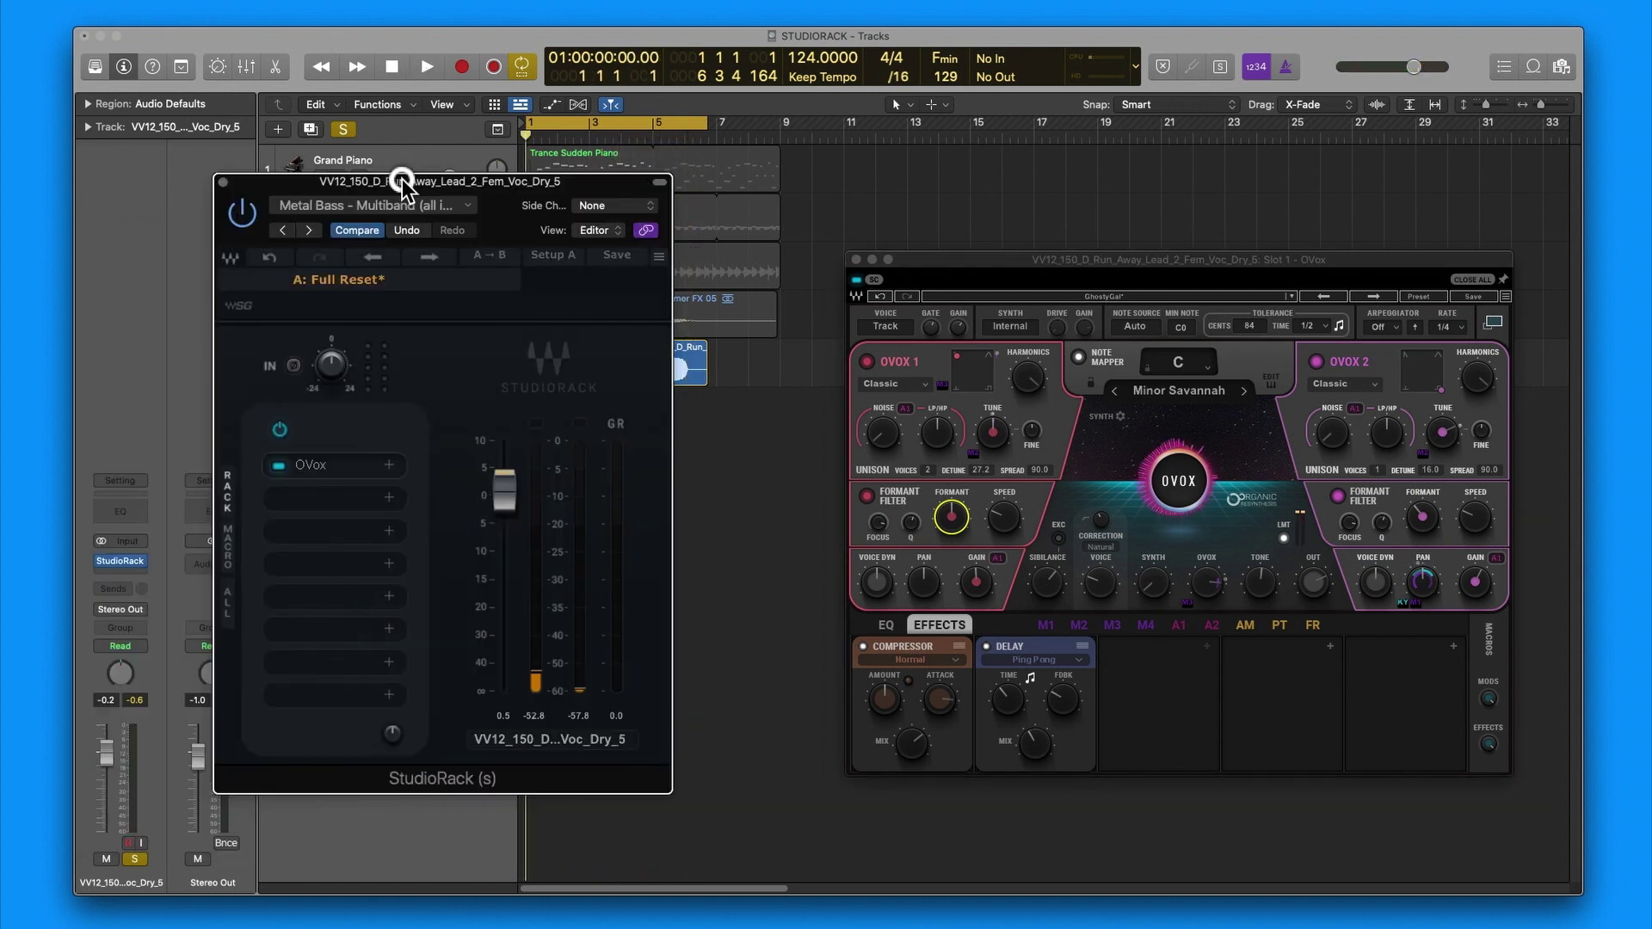
drag(1072, 266, 1024, 262)
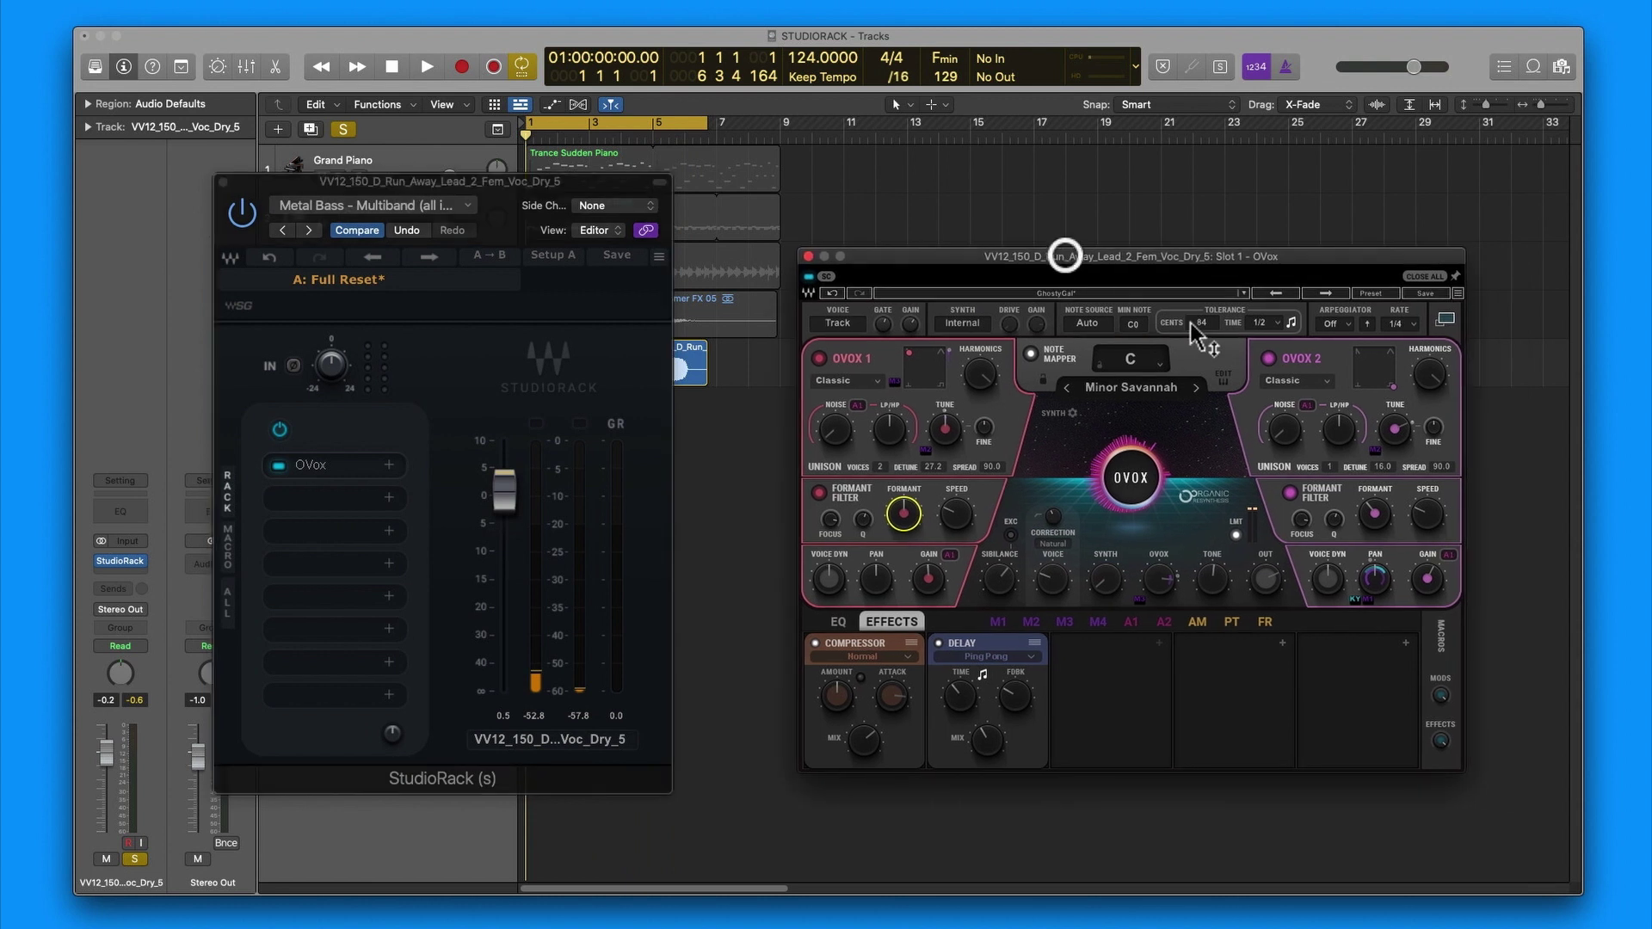
click(1244, 294)
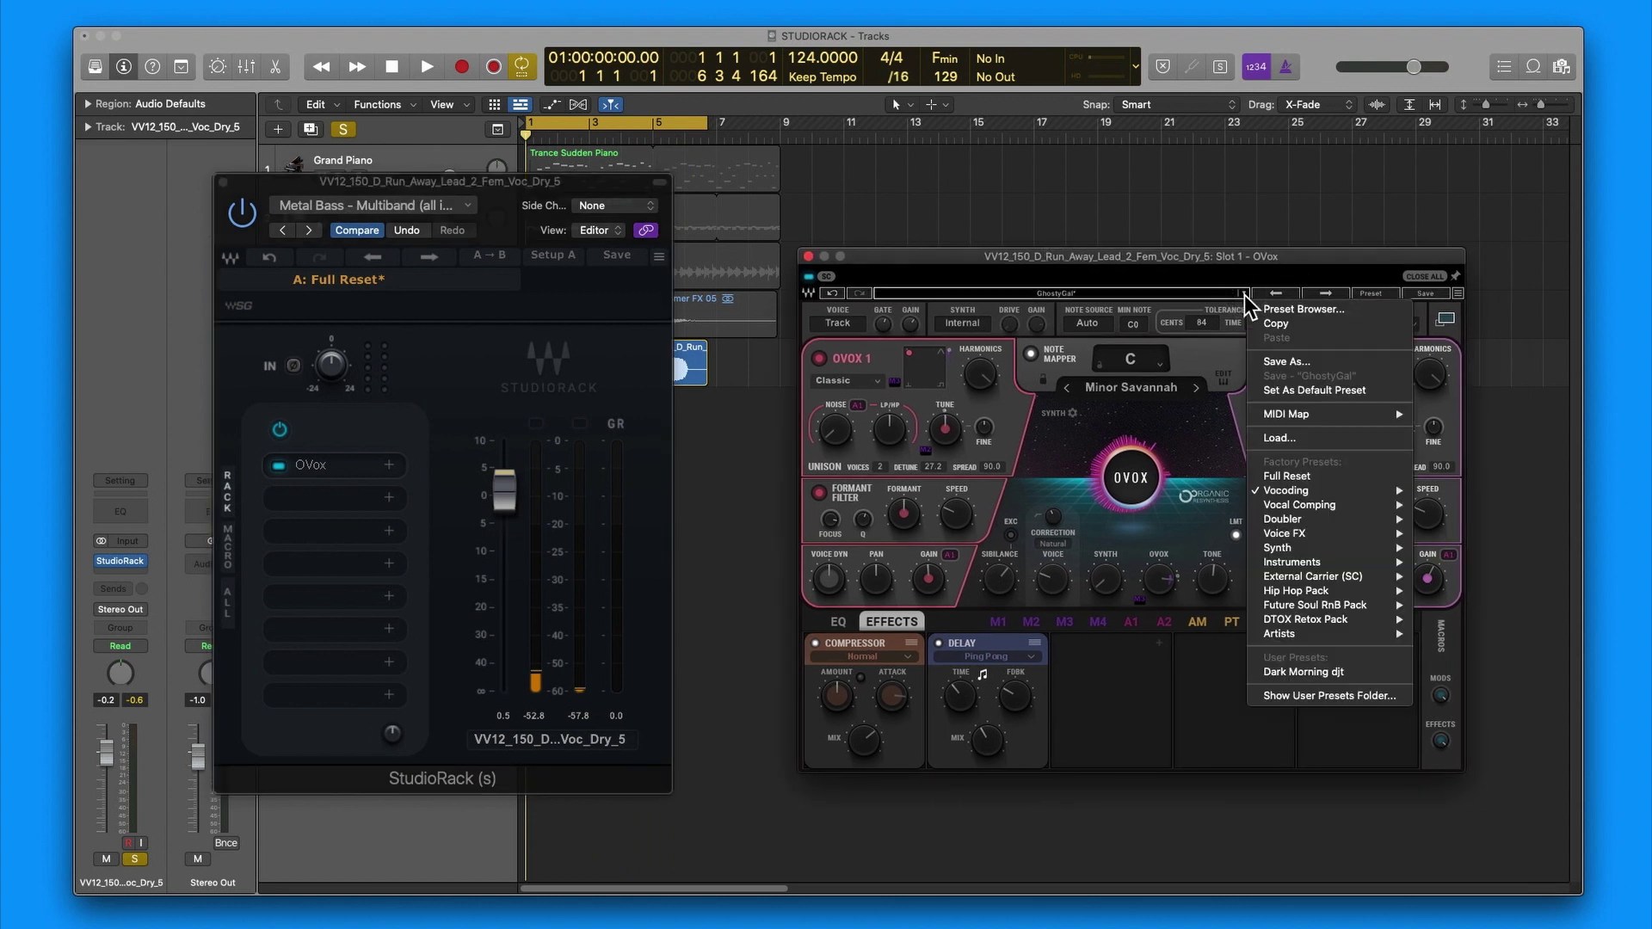
mouse_move(1305, 537)
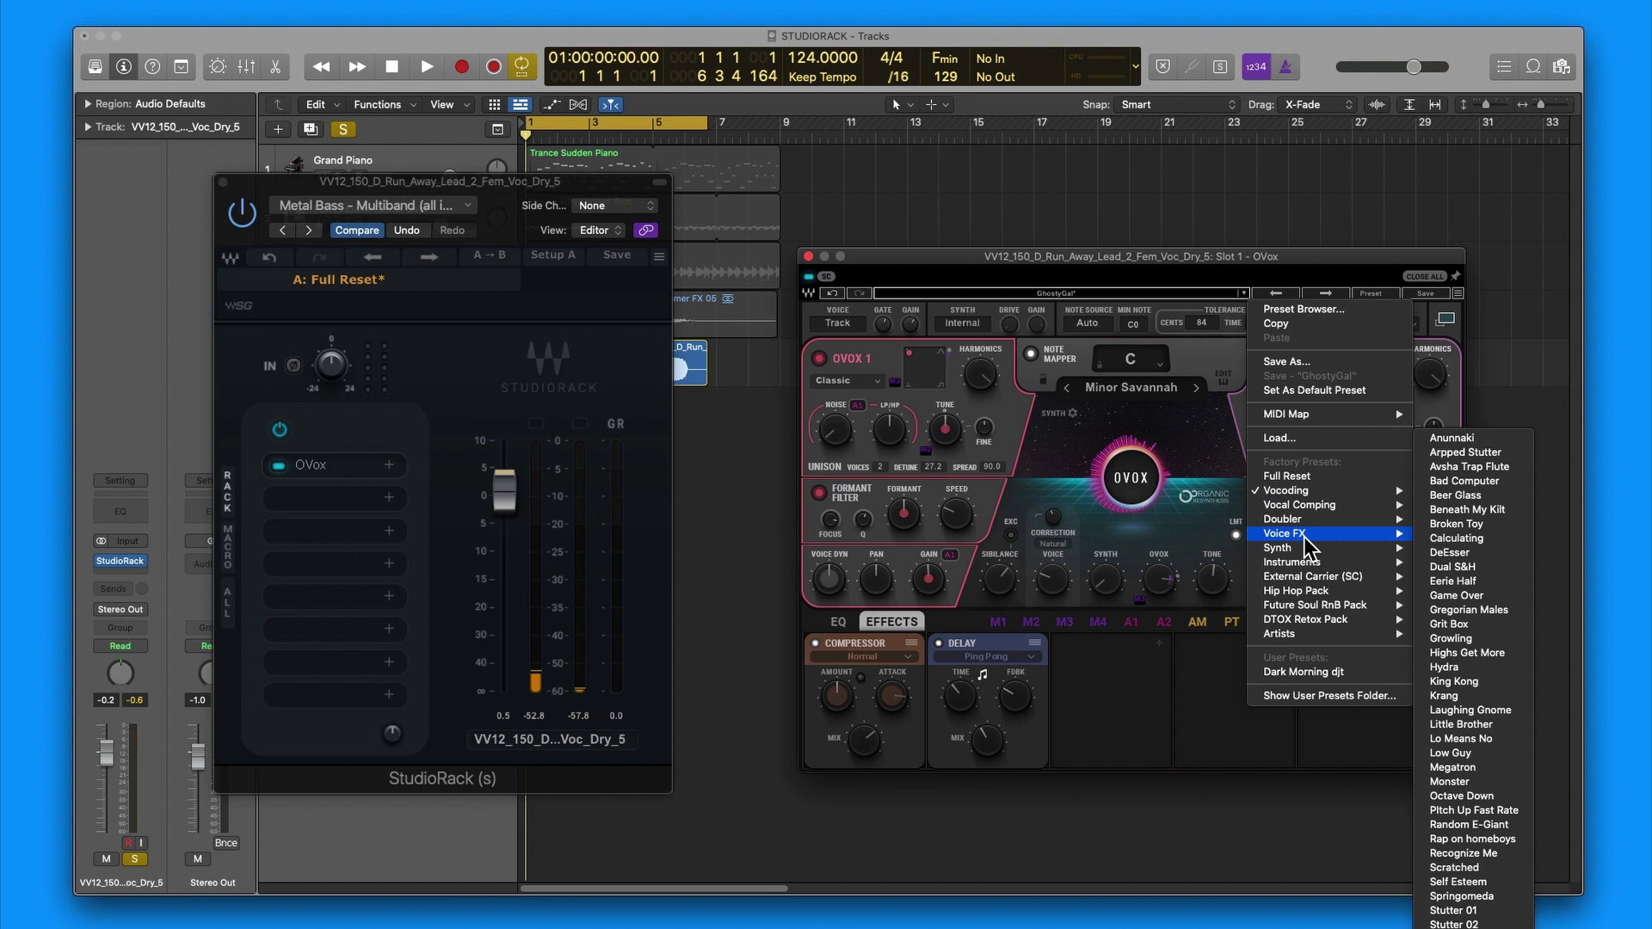
click(1459, 498)
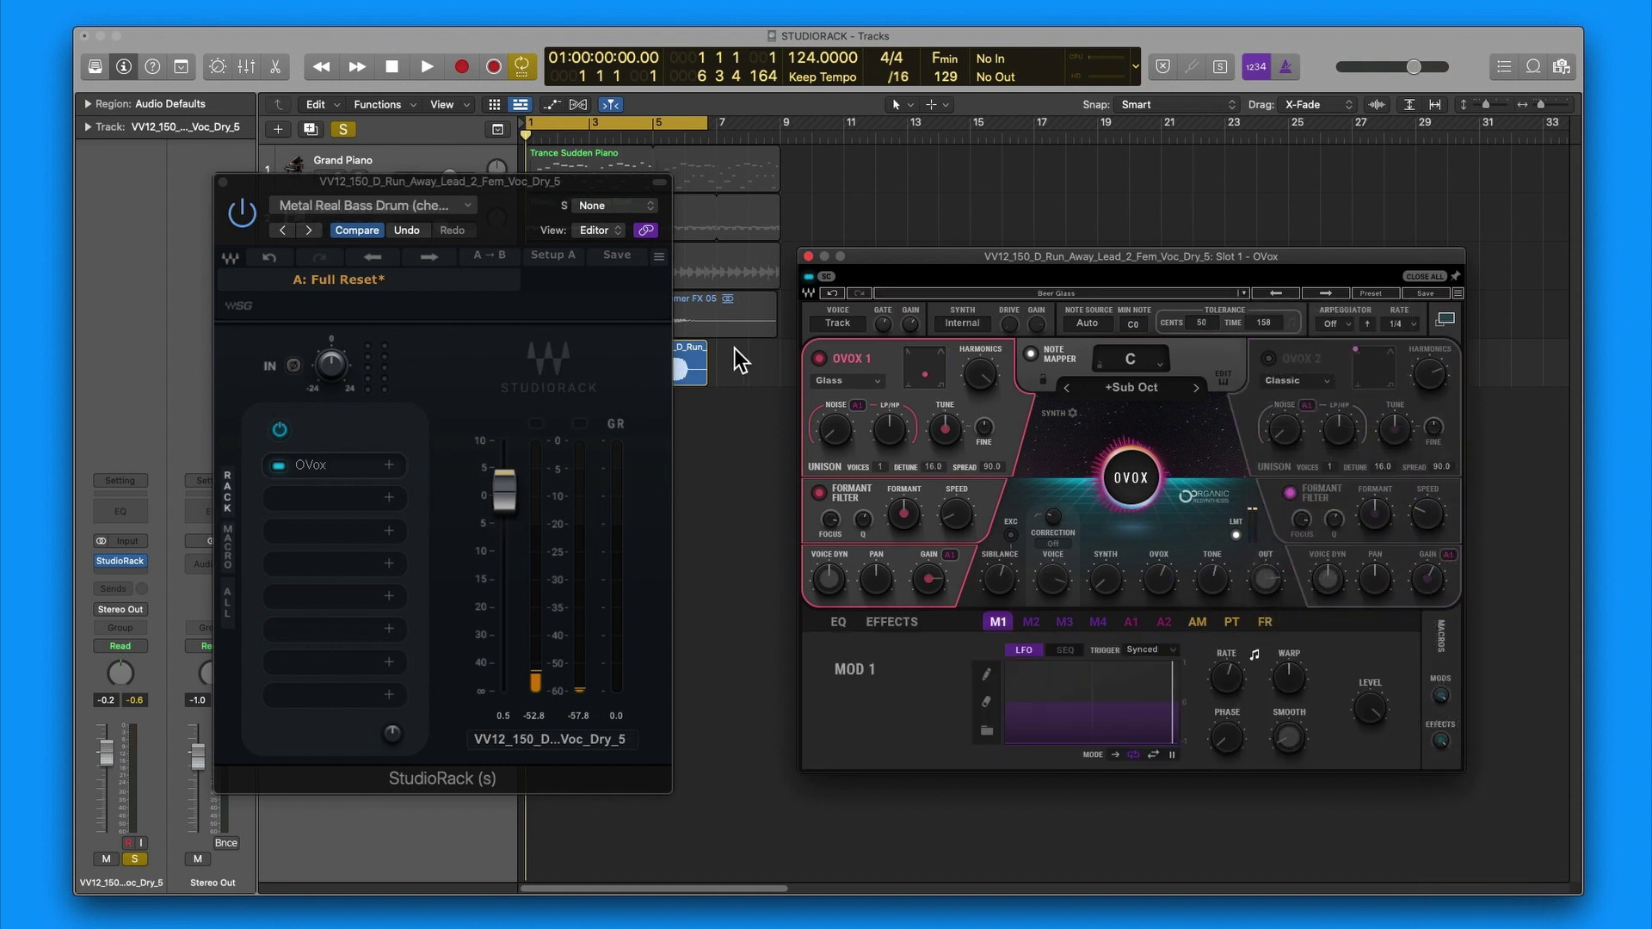
Step: Play the vocal, lower StudioRack's output fader to -0.5, and stop playback
key(space)
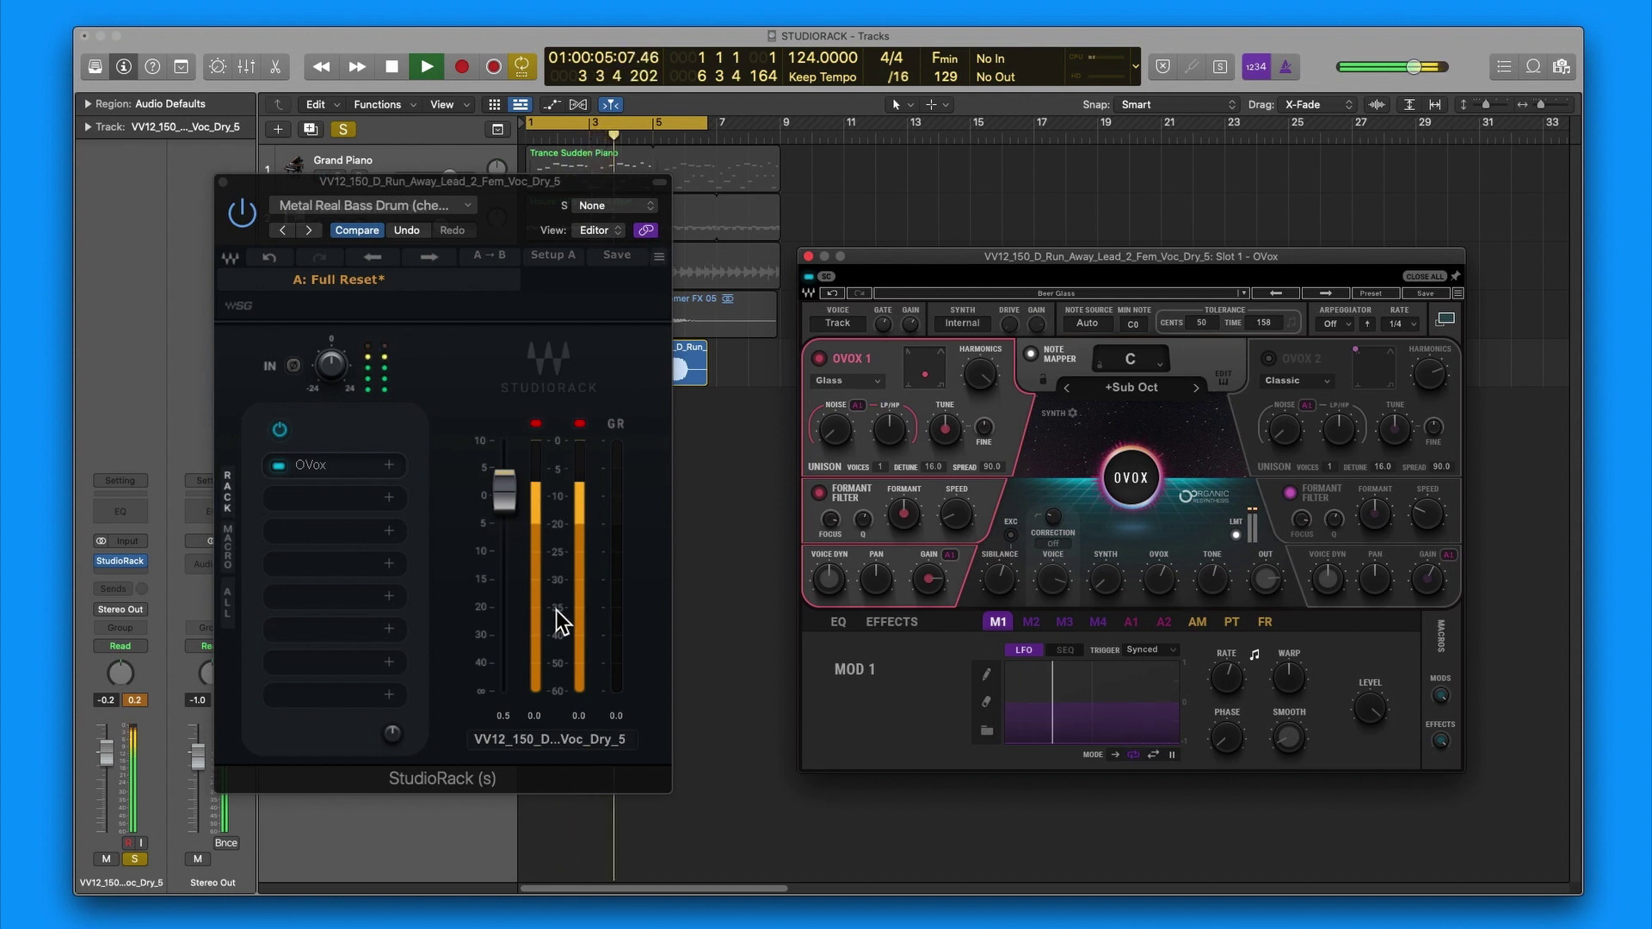
drag(506, 515, 505, 522)
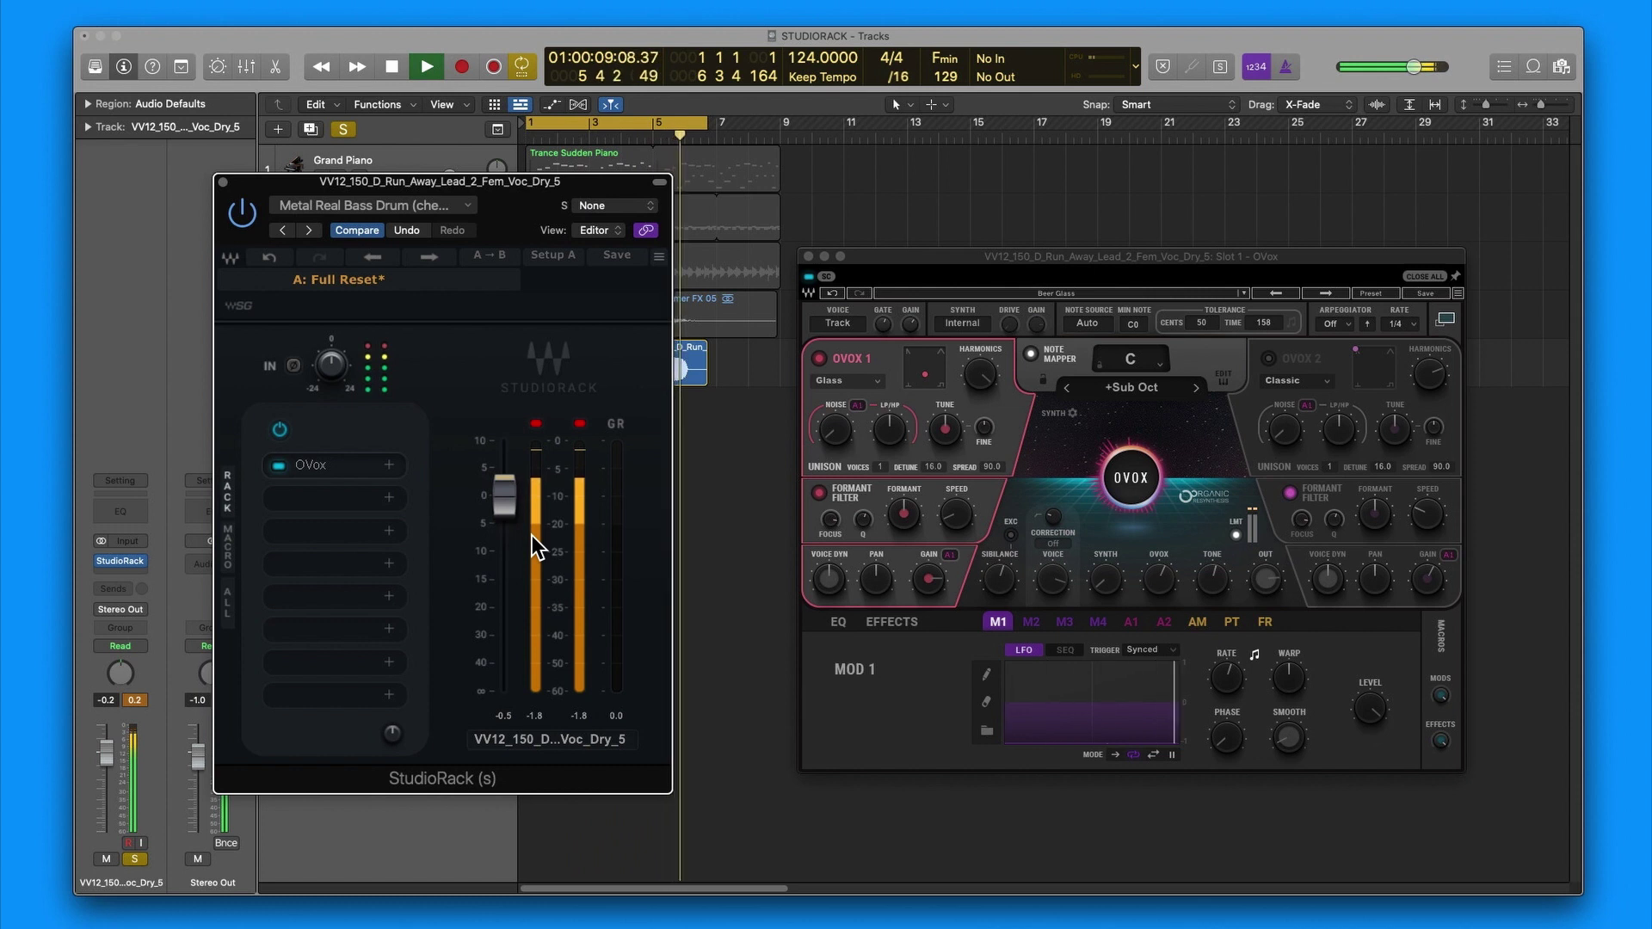
key(space)
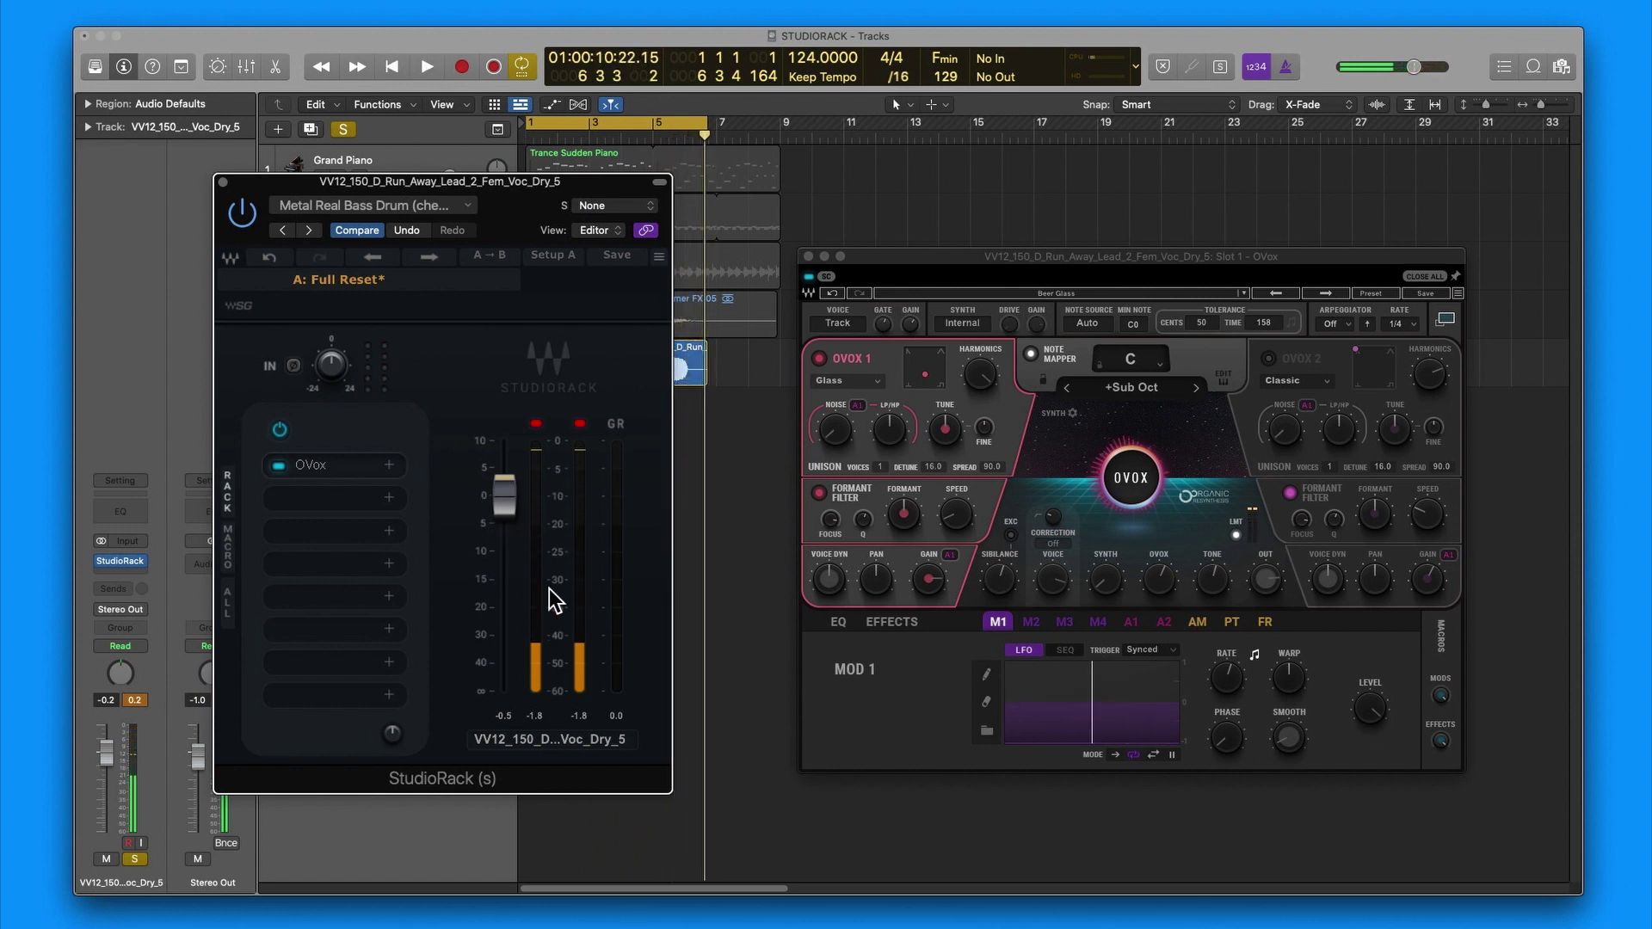
Step: Set OVox's note mapper to the +Major Seventh harmony and start playing the vocal
drag(572, 191, 602, 197)
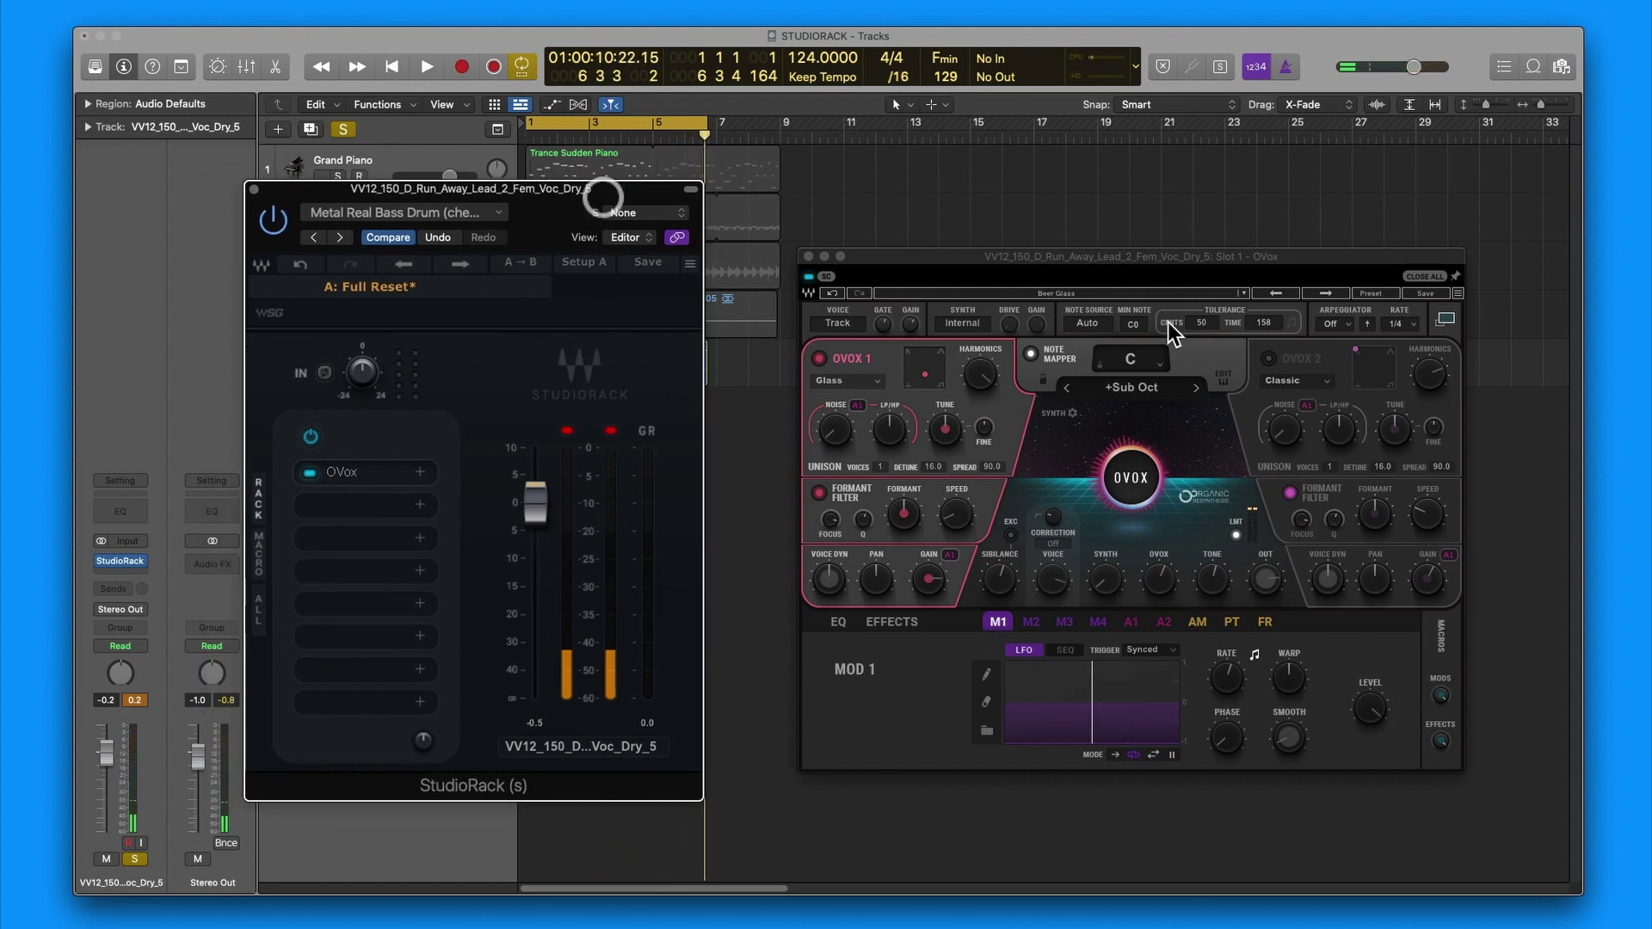
click(1143, 398)
mouse_move(1141, 412)
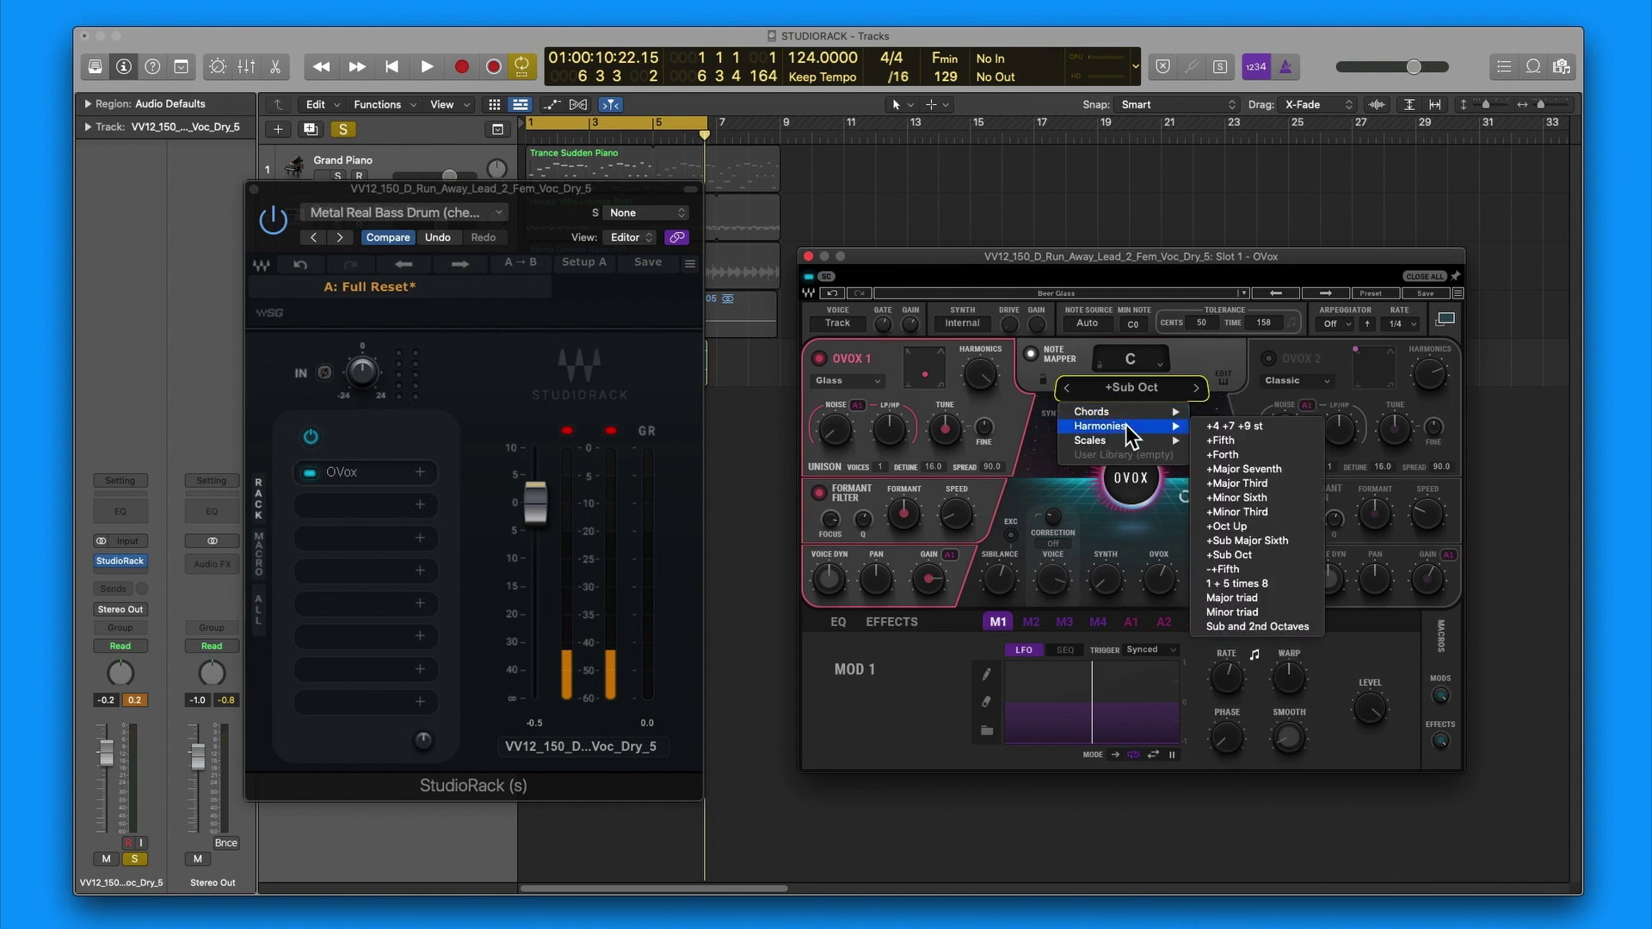
click(1279, 470)
key(space)
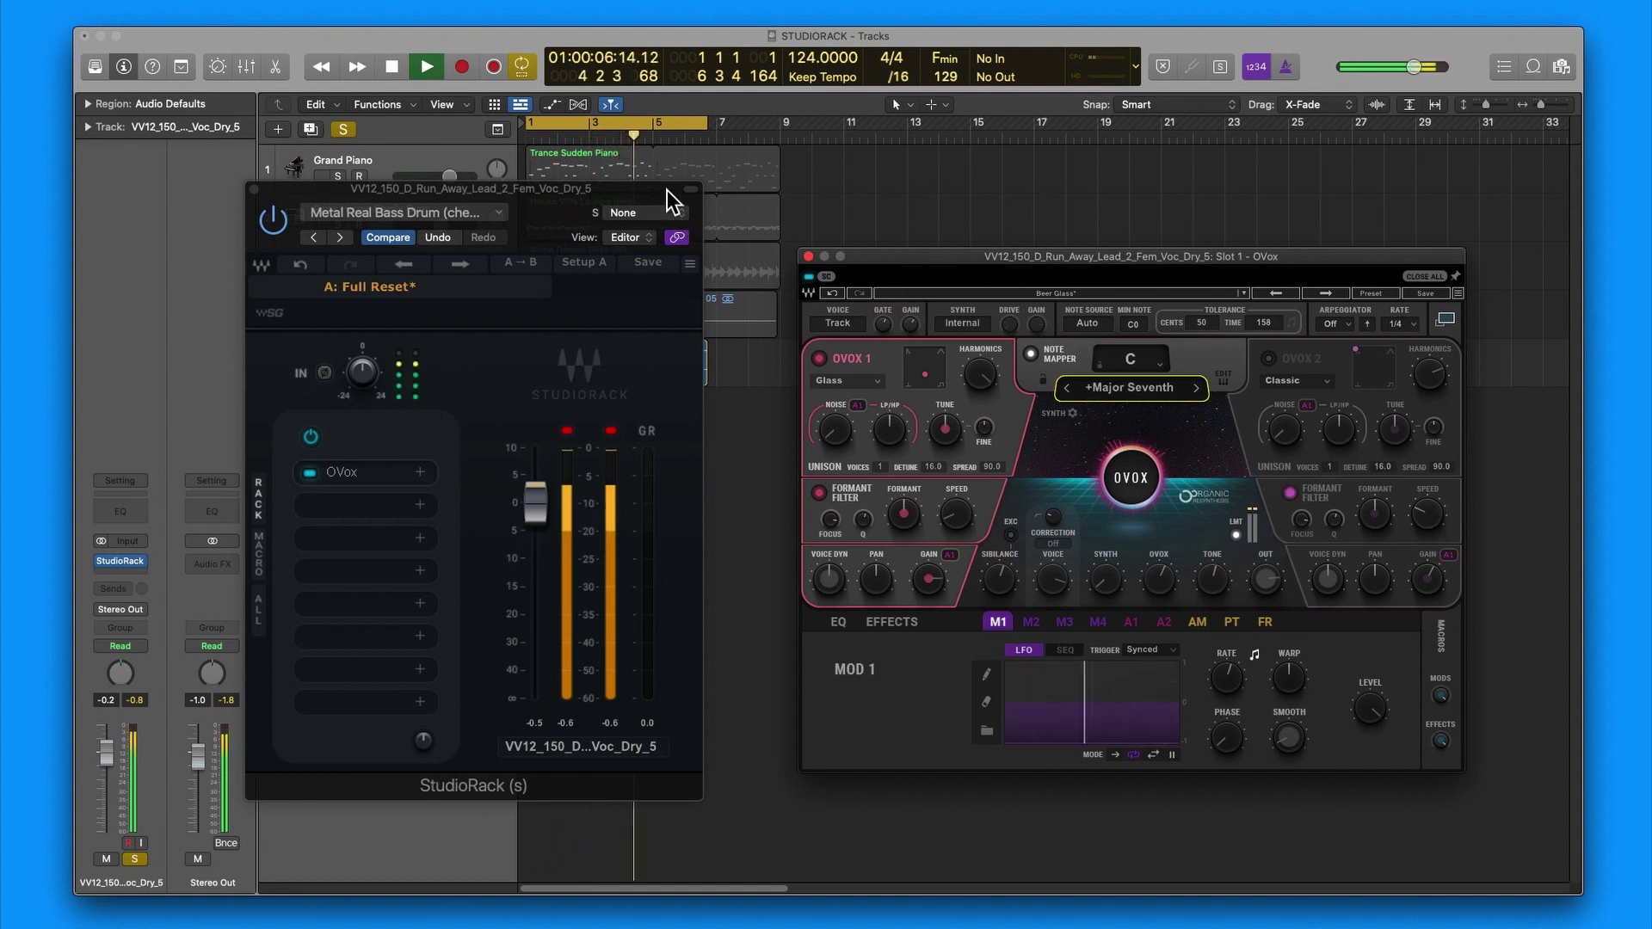
Step: Bypass and re-enable the StudioRack chain to compare the vocal with and without OVox, and stop playback
drag(668, 189, 585, 209)
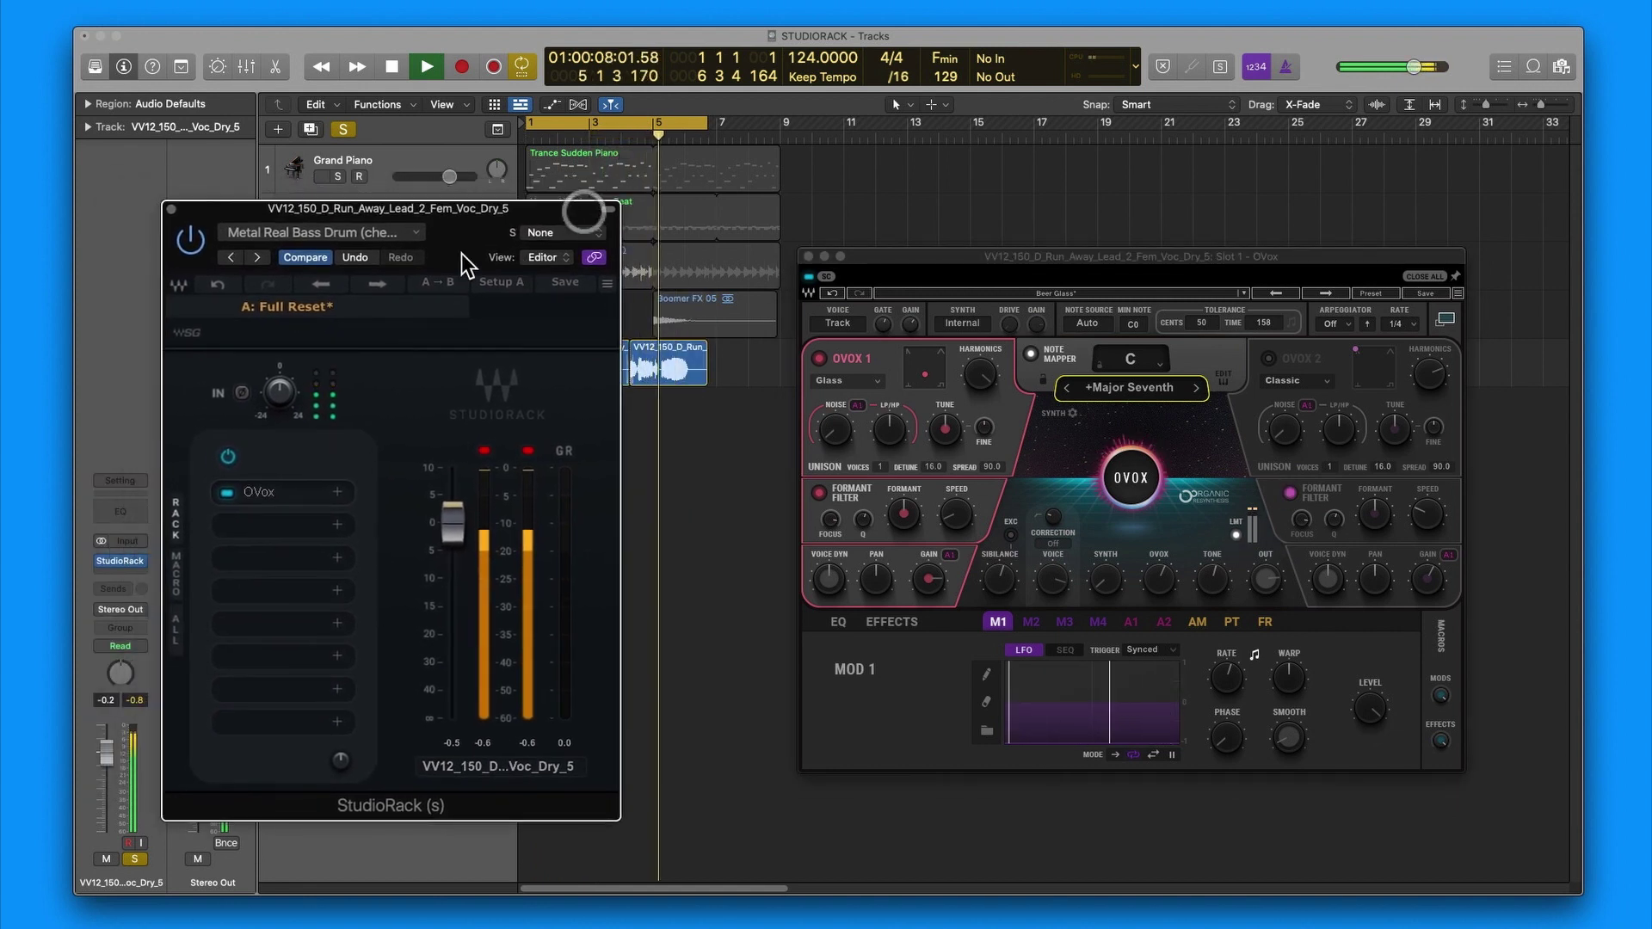
click(229, 456)
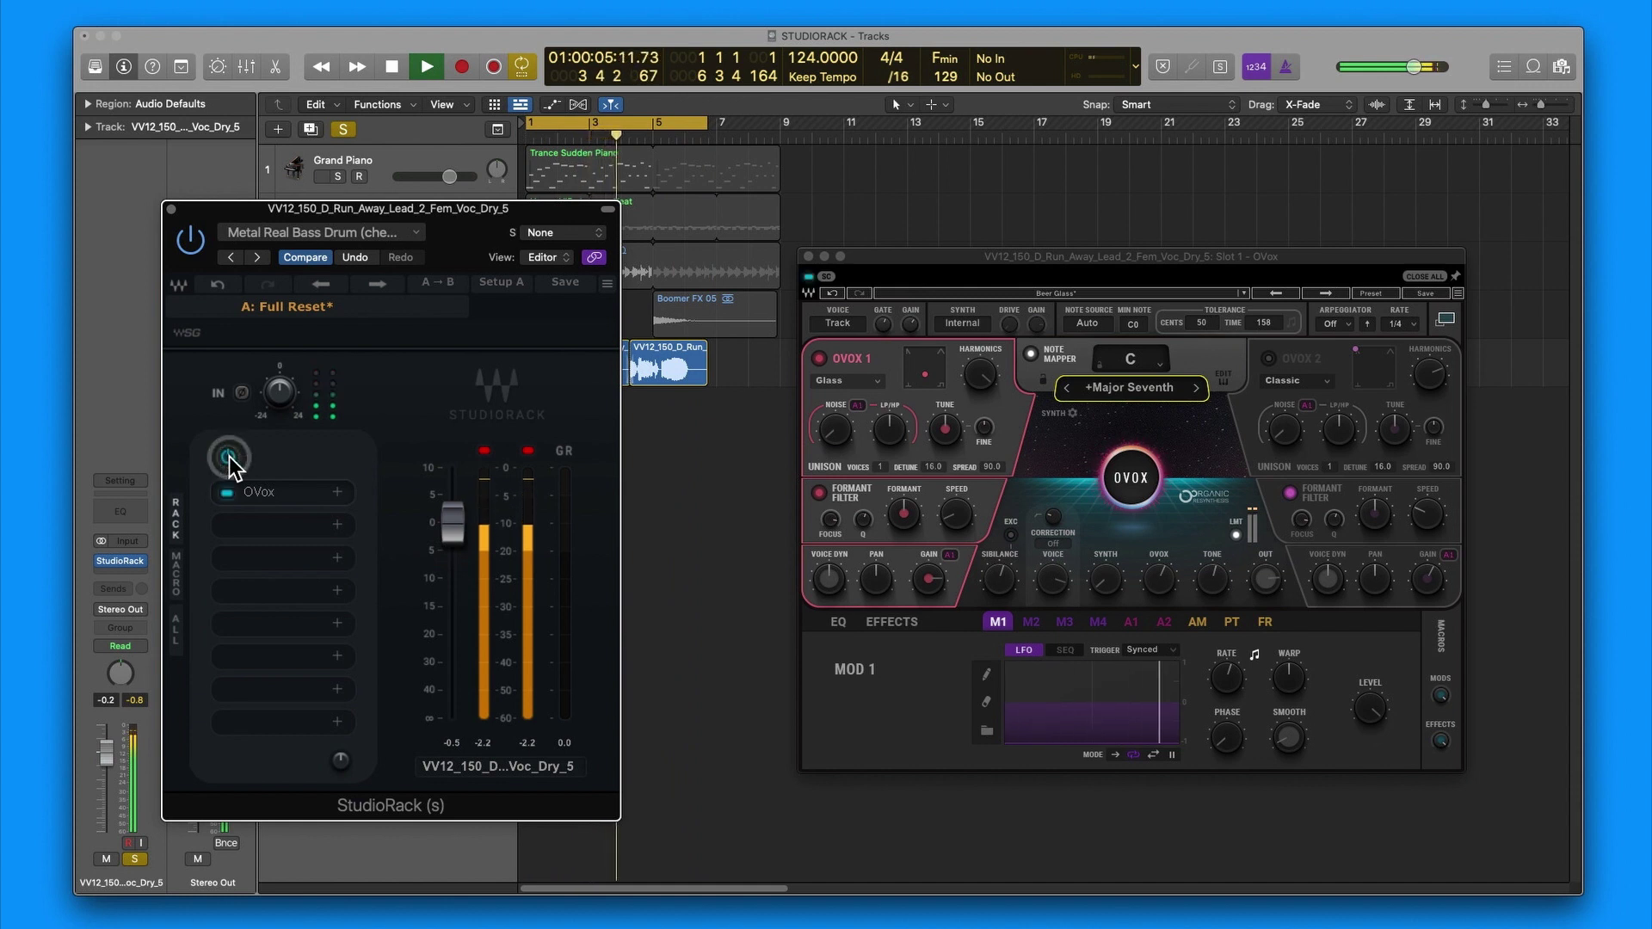
click(229, 456)
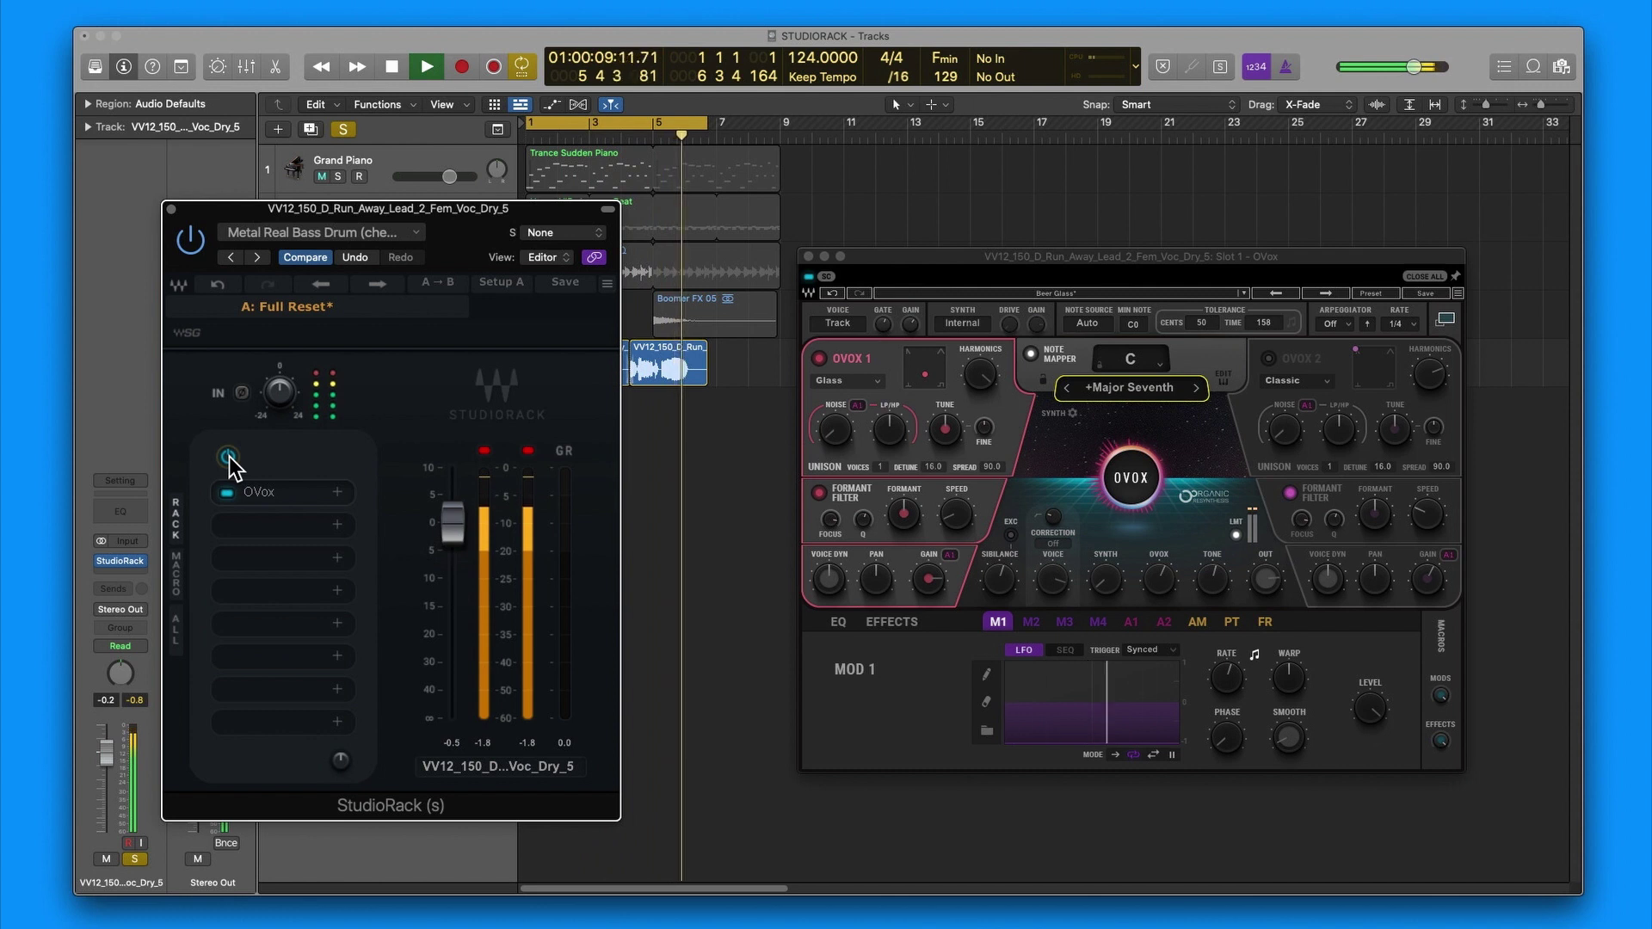
key(space)
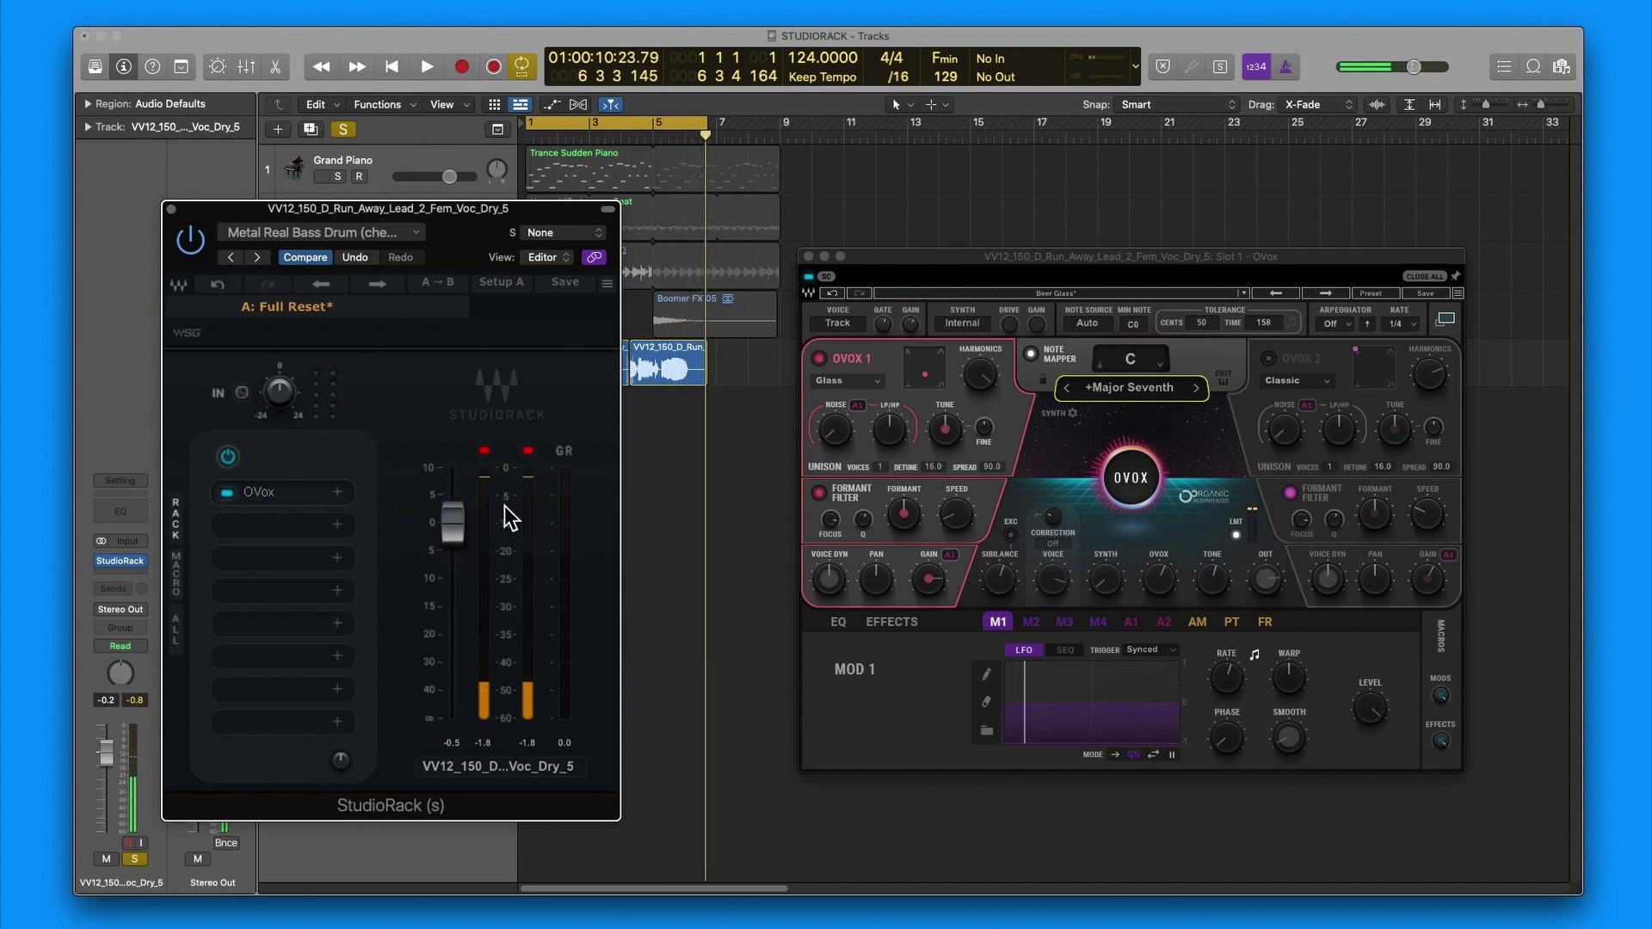
Step: Add the Native Instruments Bite plug-in after OVox in the StudioRack chain and arrange both plug-in windows side by side
drag(540, 213, 663, 212)
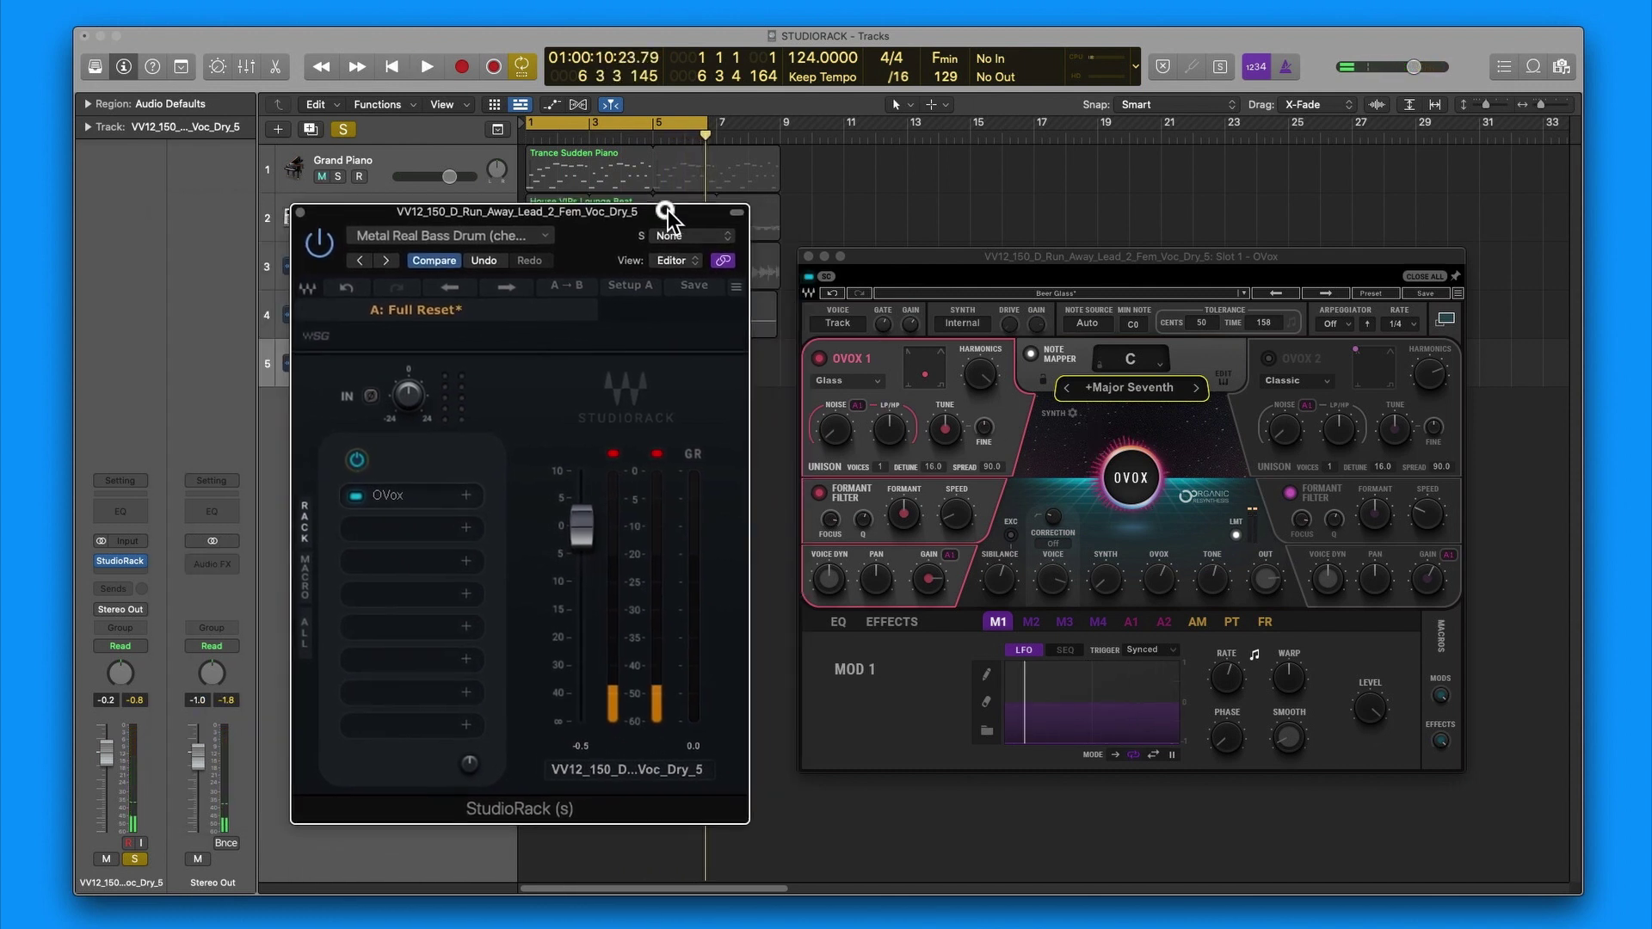
click(405, 556)
scroll(430, 669, down, 5)
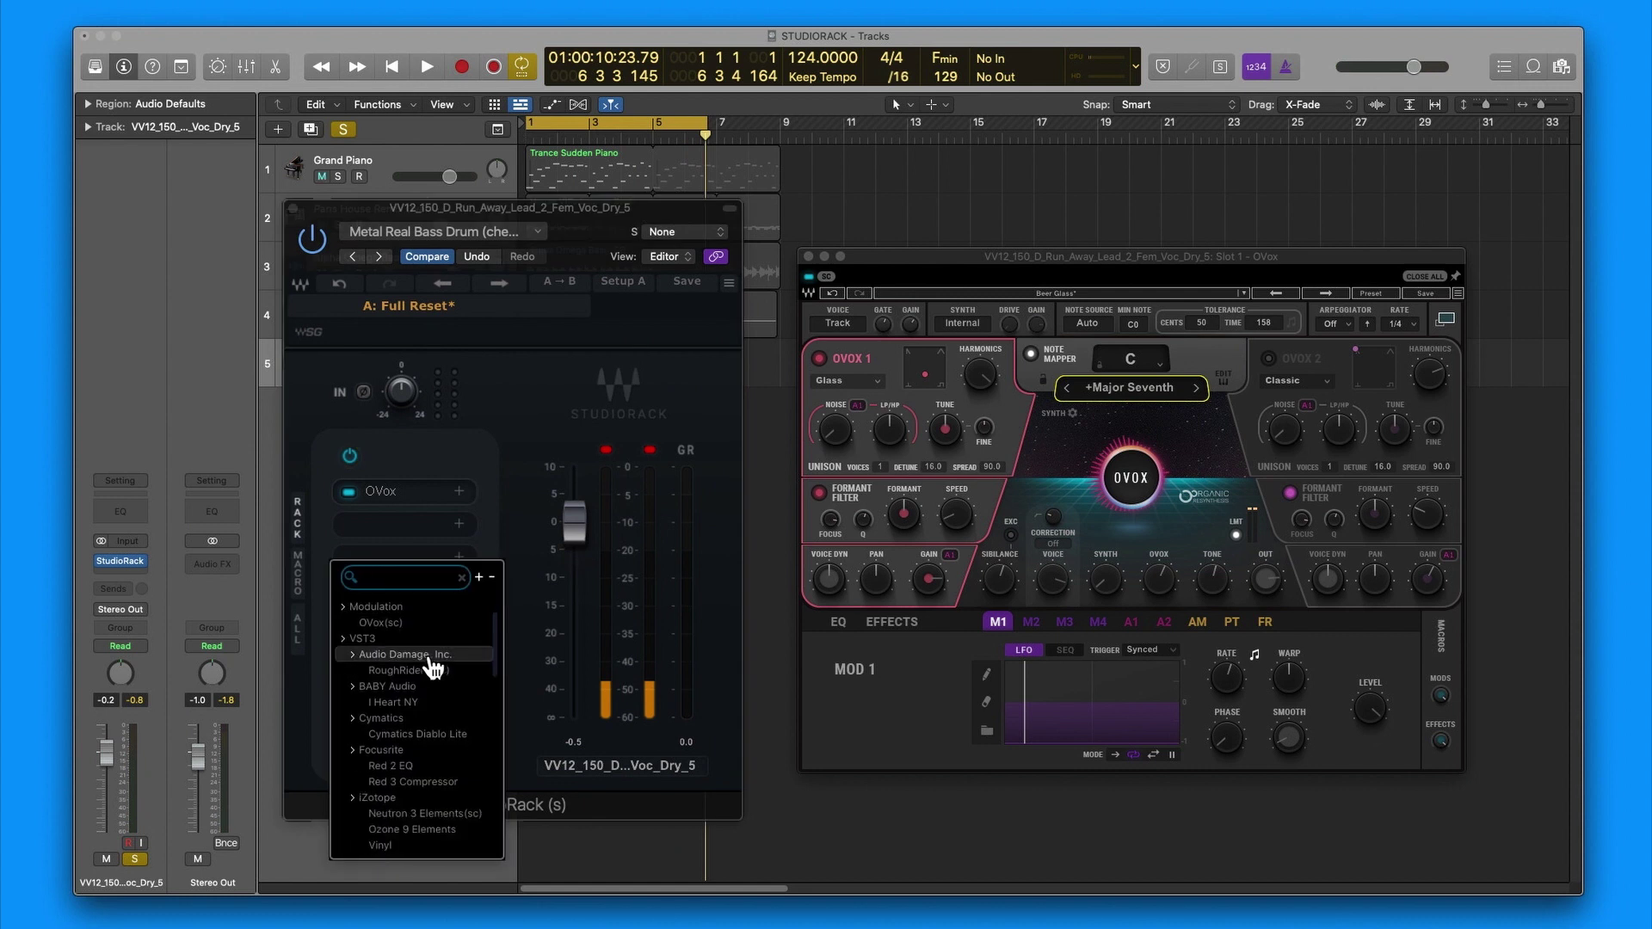
scroll(432, 669, down, 1)
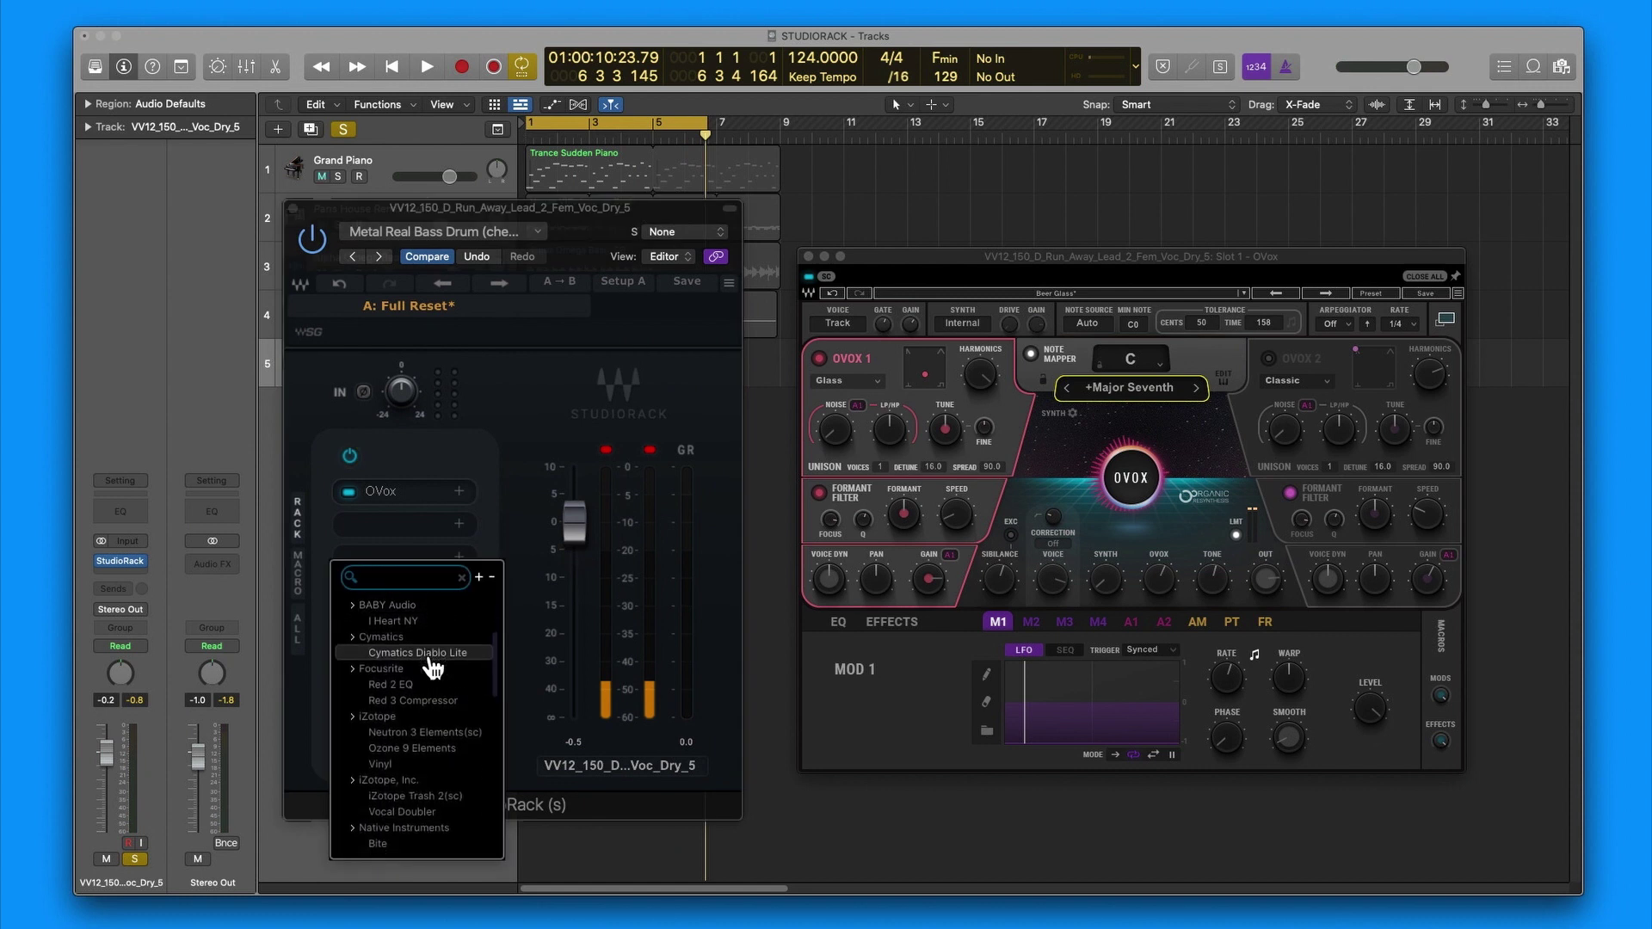
scroll(432, 669, down, 3)
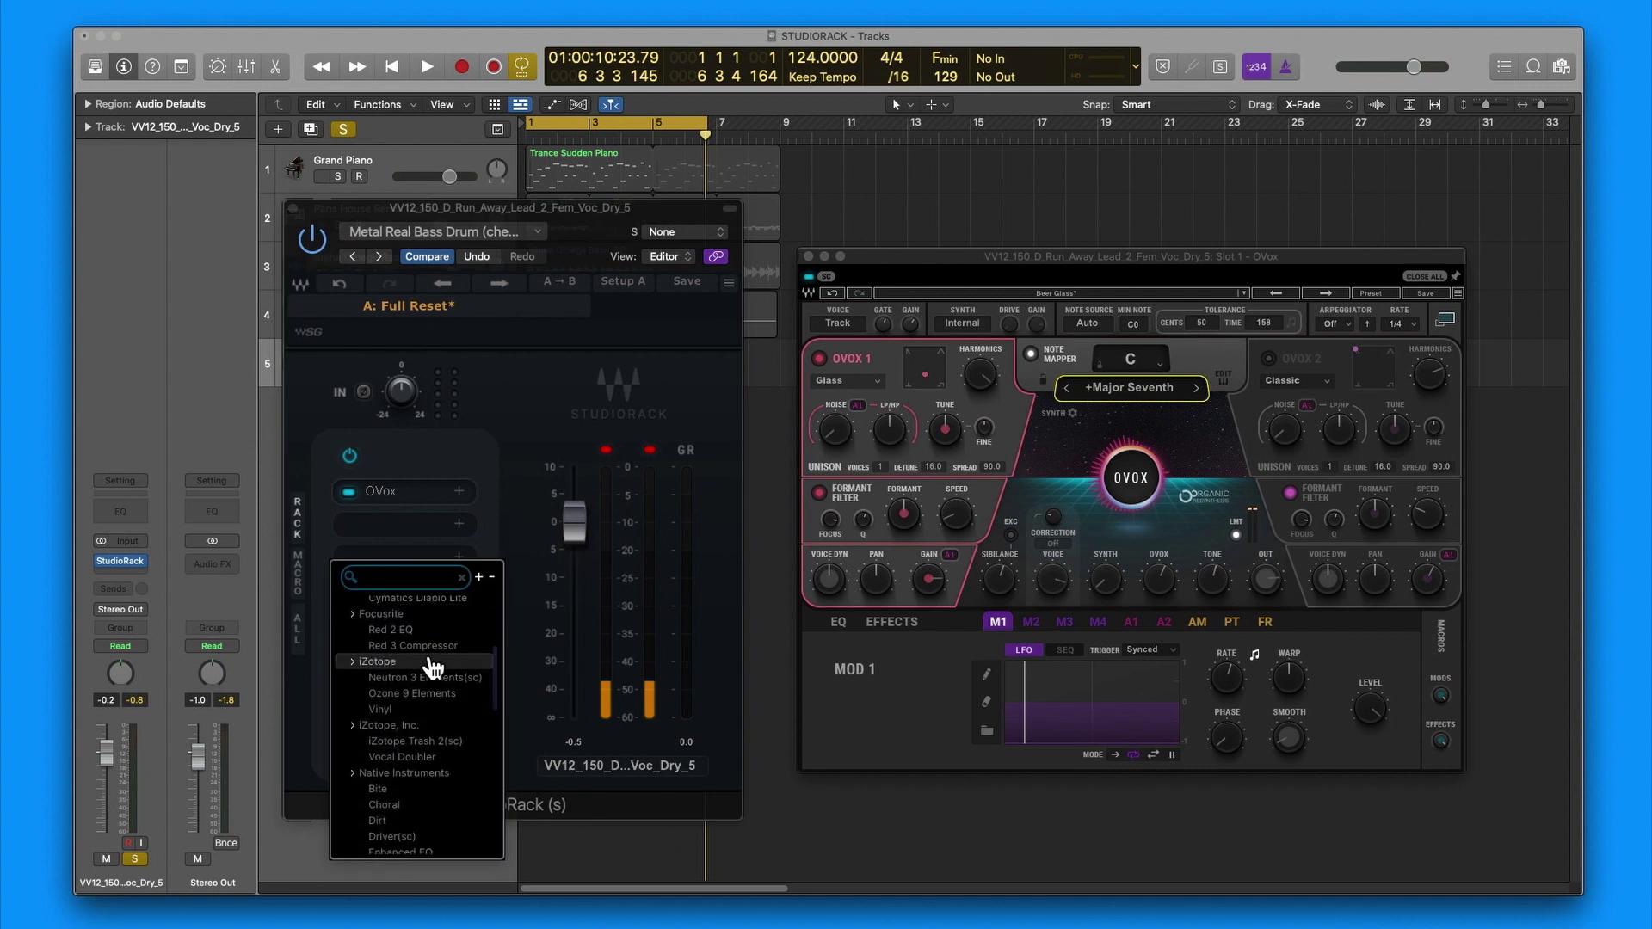
scroll(433, 668, down, 5)
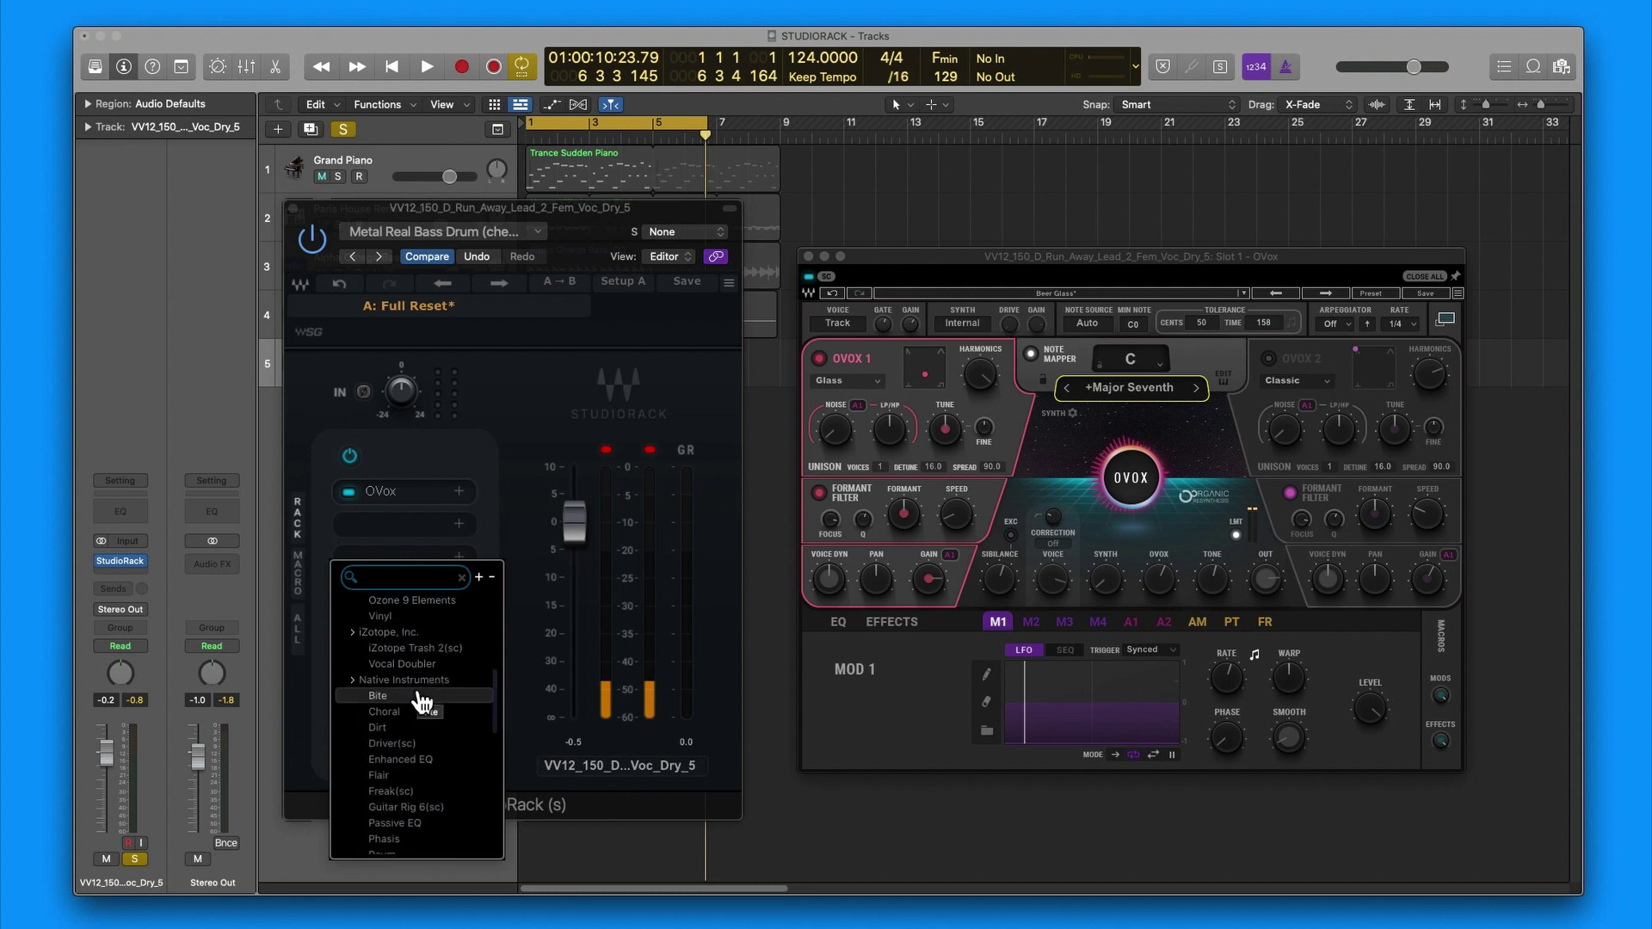
click(419, 693)
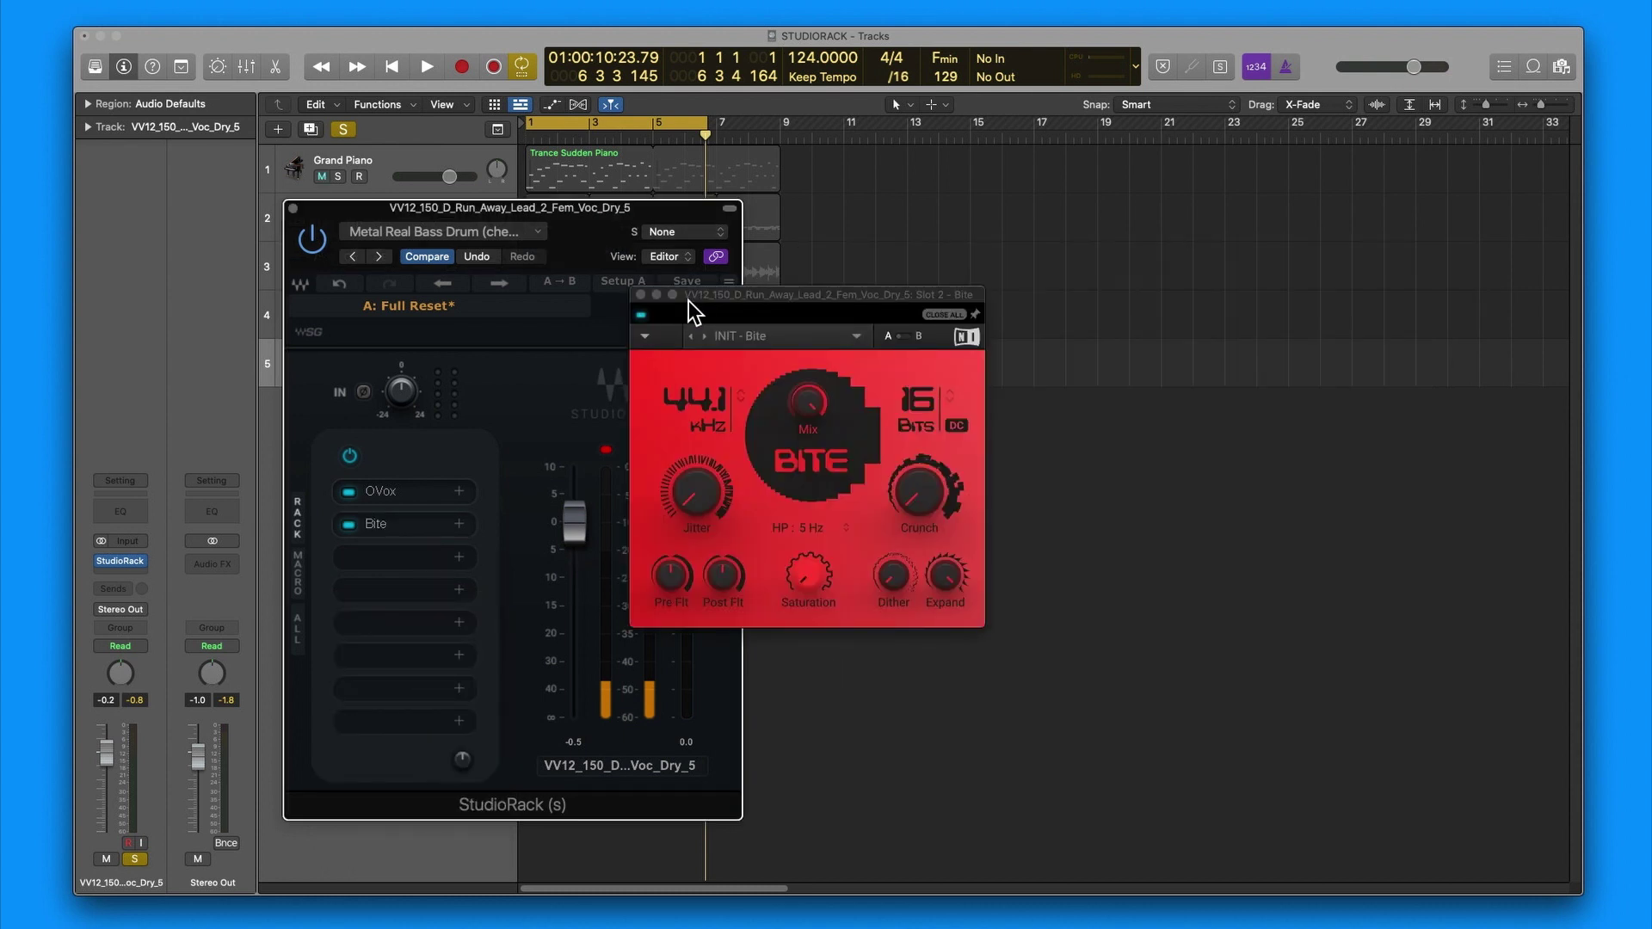
drag(749, 311, 1013, 367)
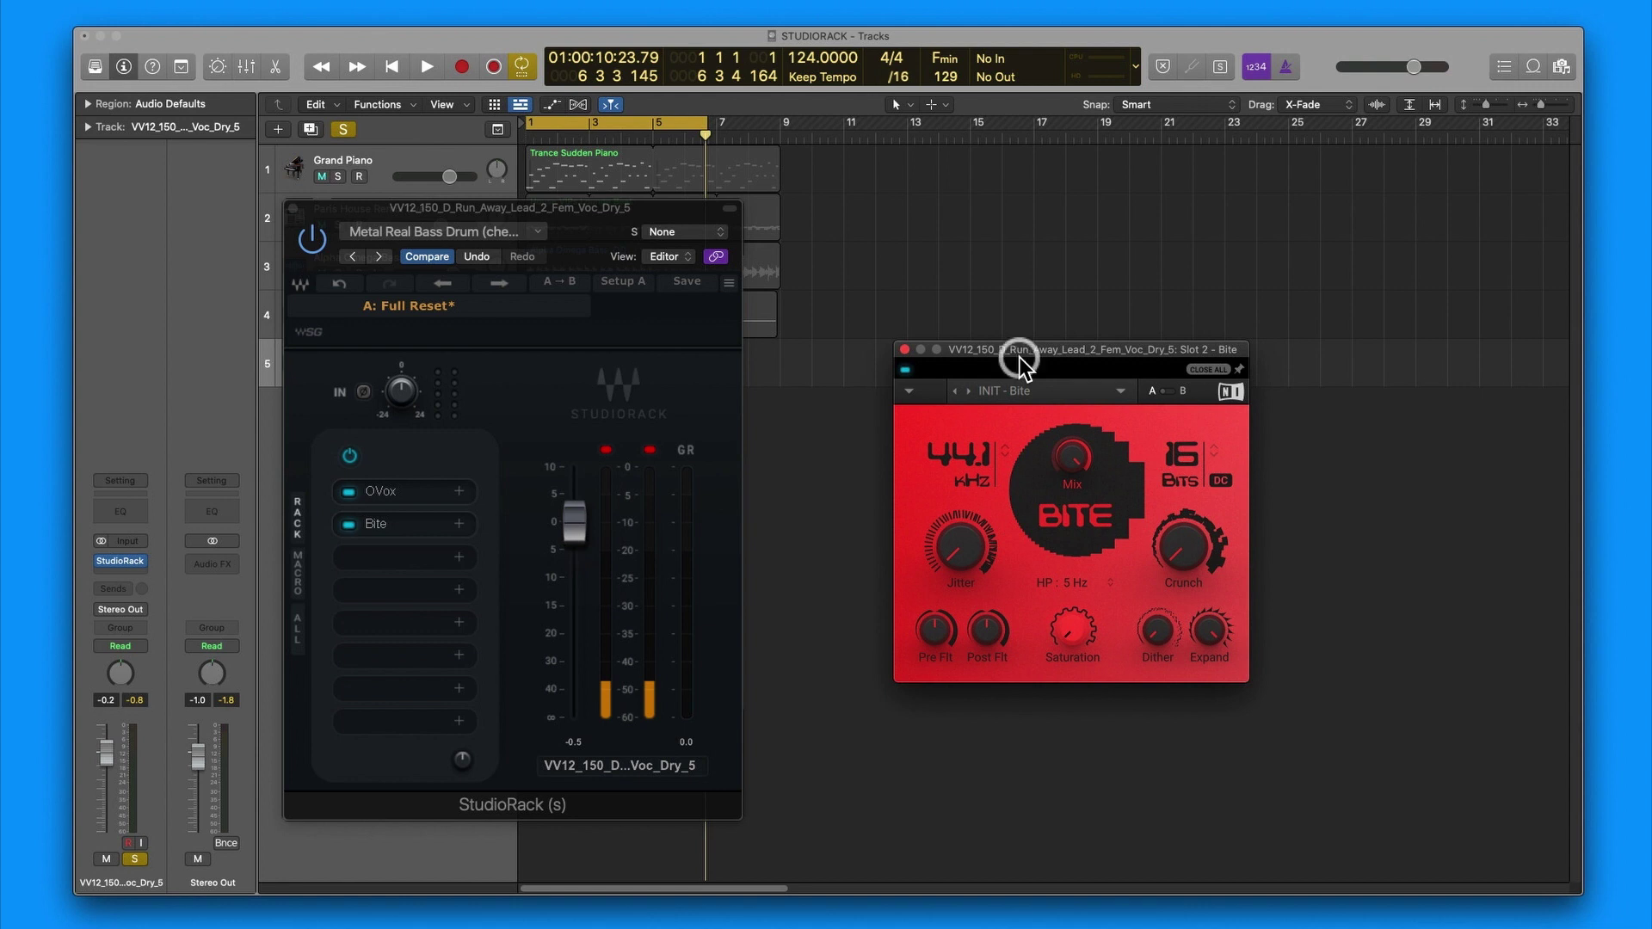
drag(622, 222, 727, 240)
Step: Play the vocal and raise Bite's Jitter and its Crunch, with Crunch at about 48%
key(space)
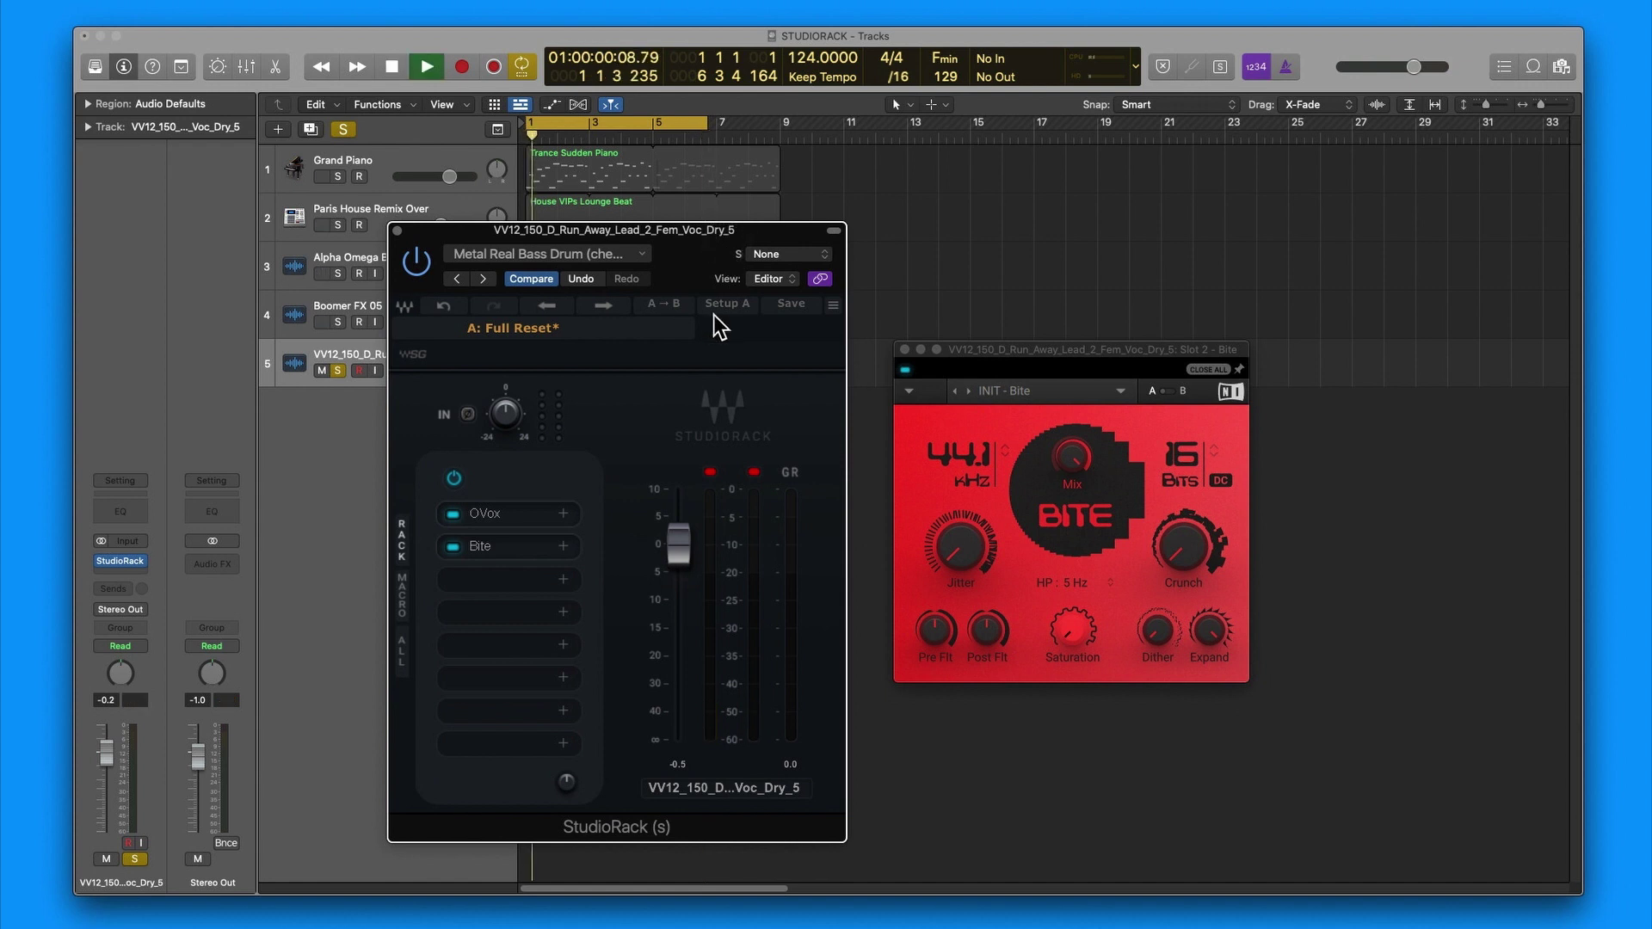
click(961, 560)
scroll(961, 561, up, 3)
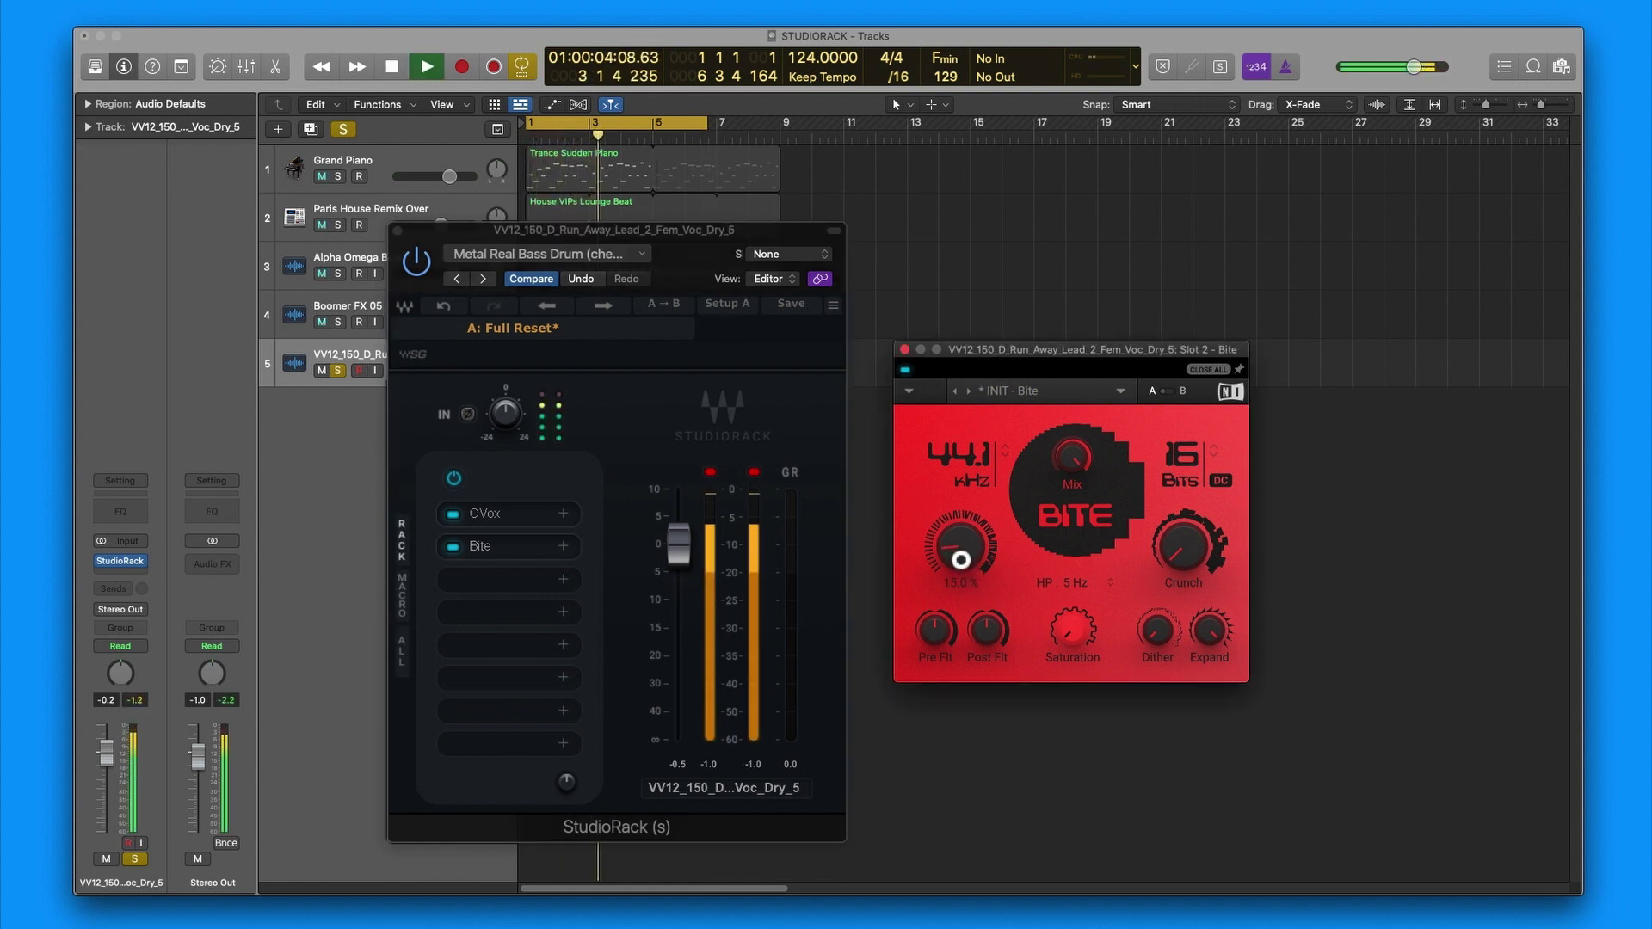
scroll(961, 562, up, 2)
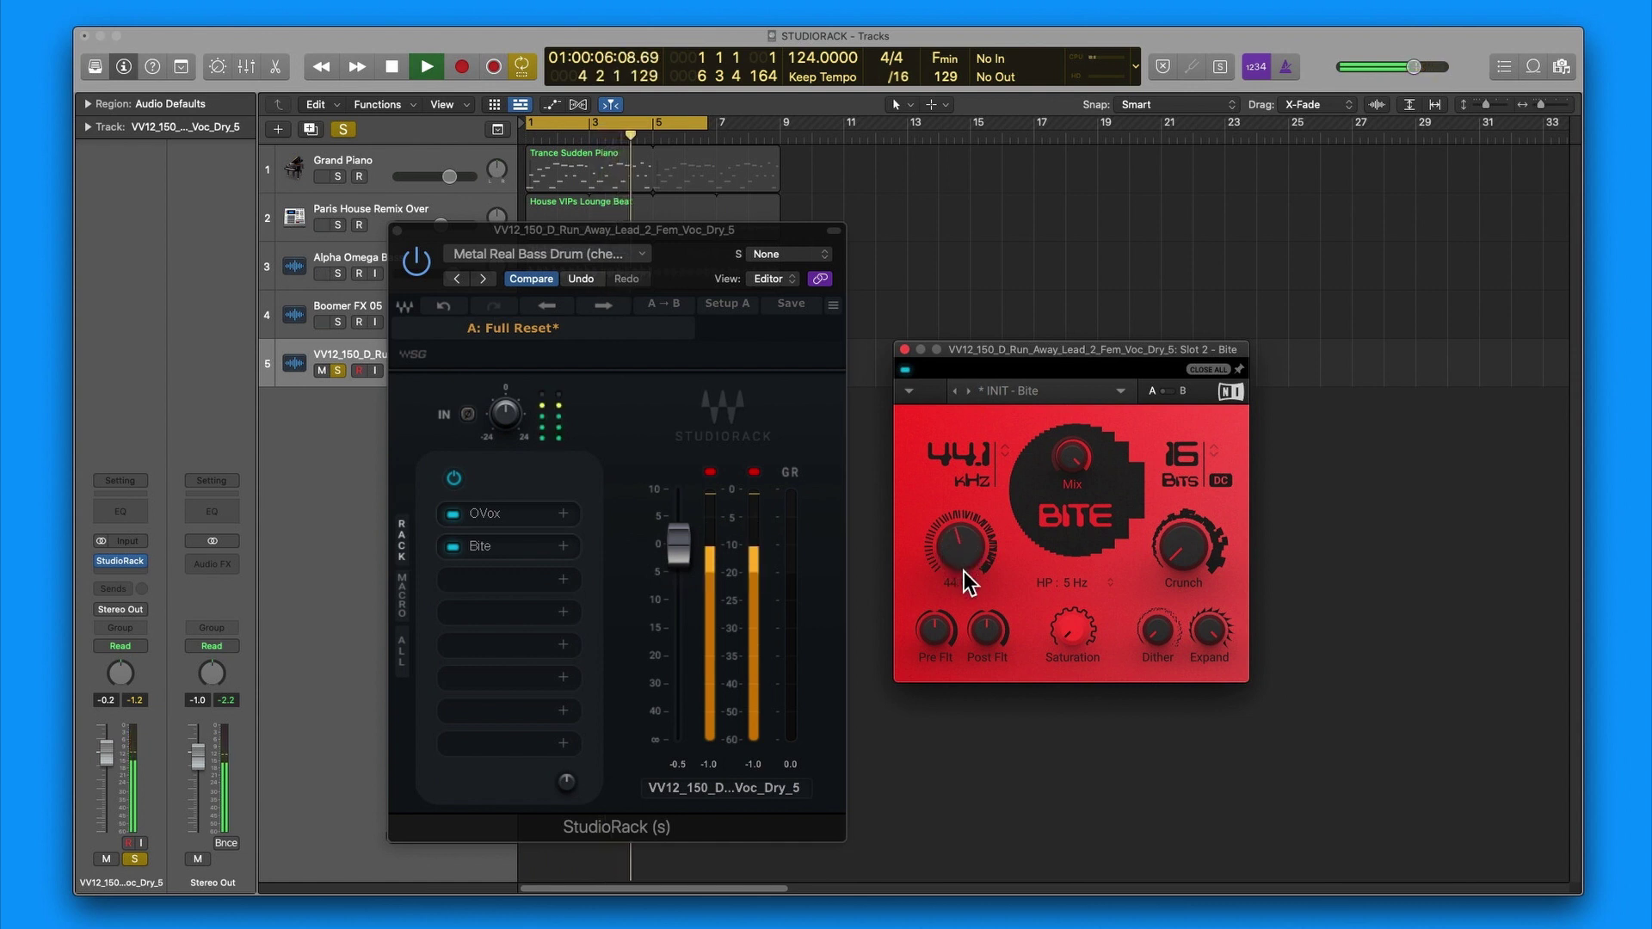
mouse_move(1187, 558)
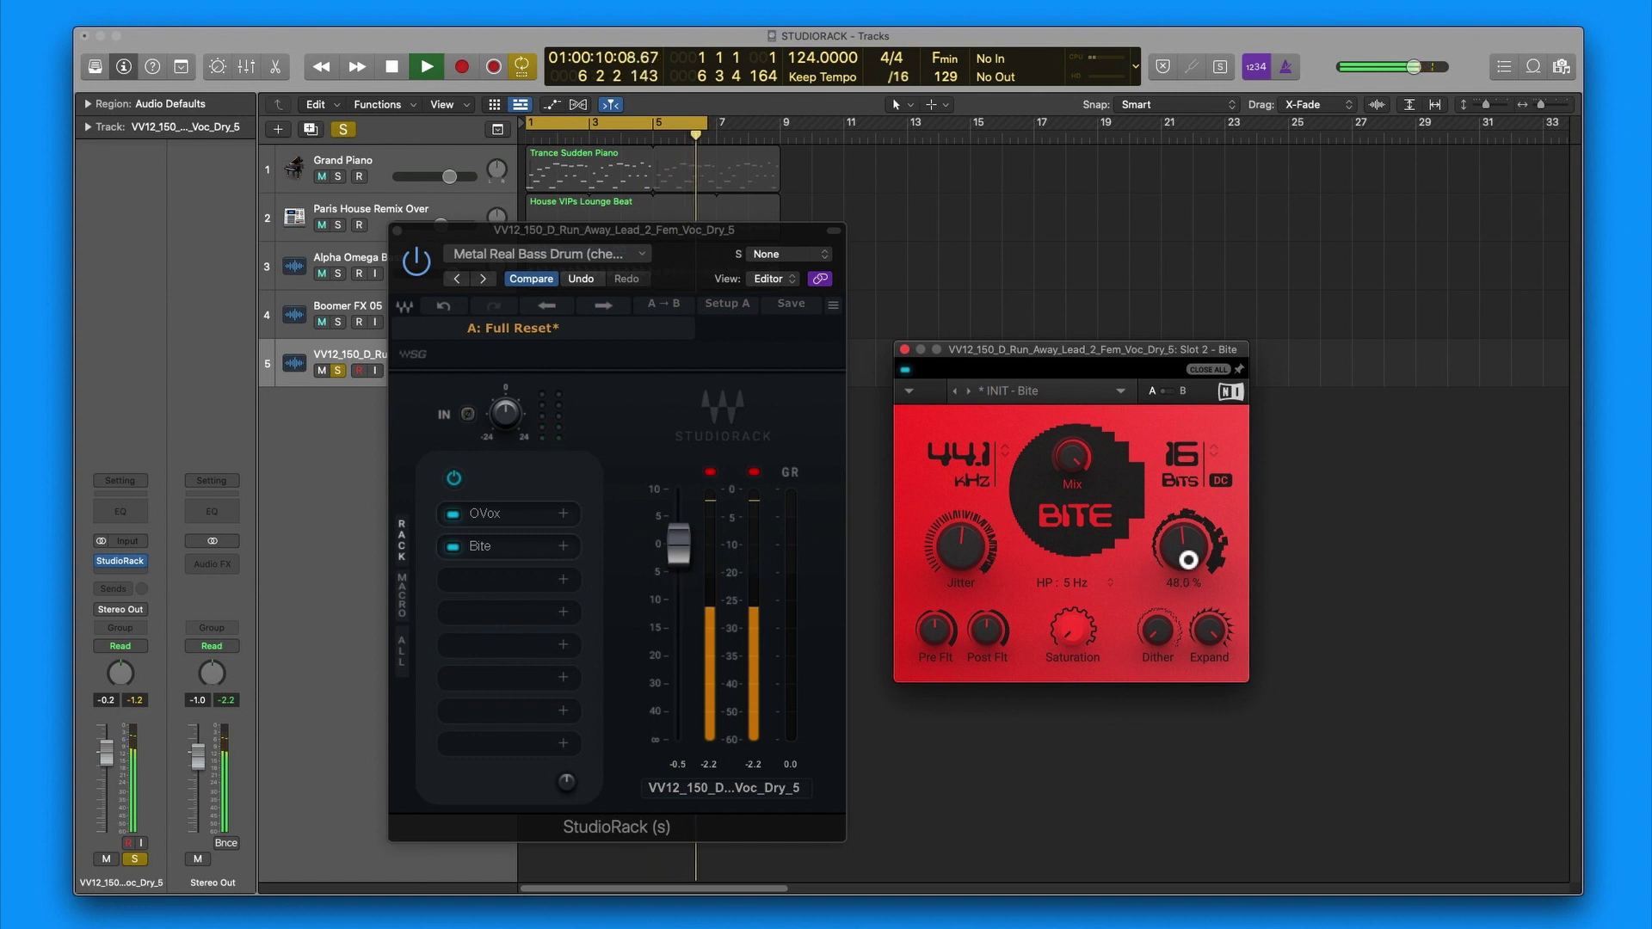
scroll(1186, 551, up, 2)
Step: Load Bite's Vintage Playback preset and return the playhead to the start of the project
click(1122, 390)
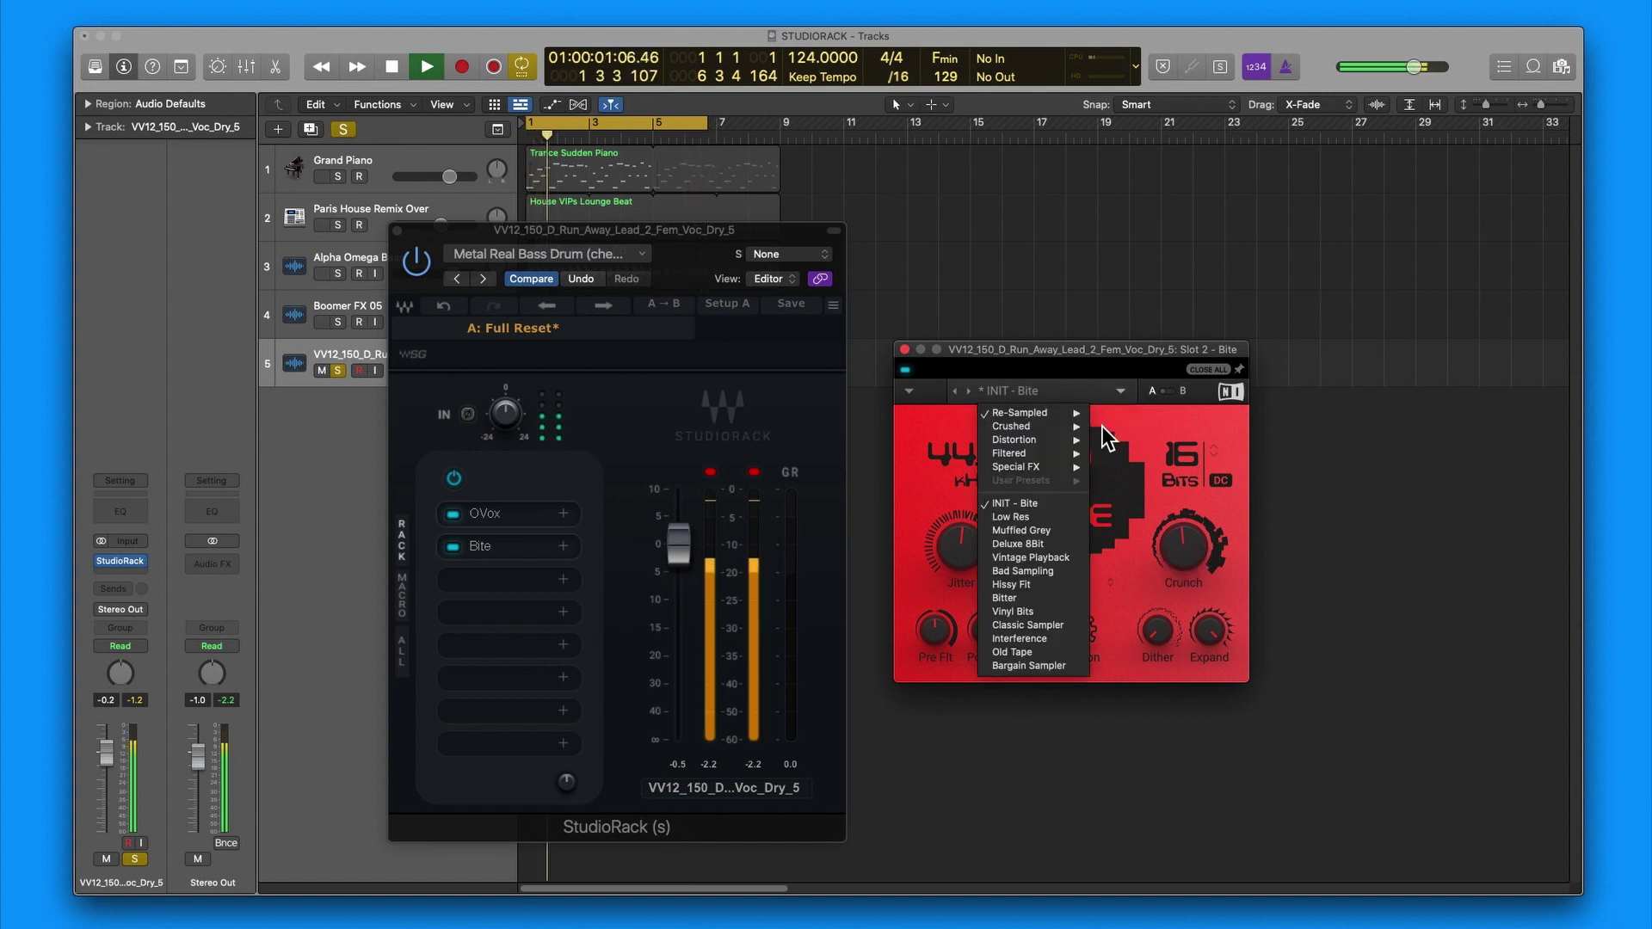
click(1041, 556)
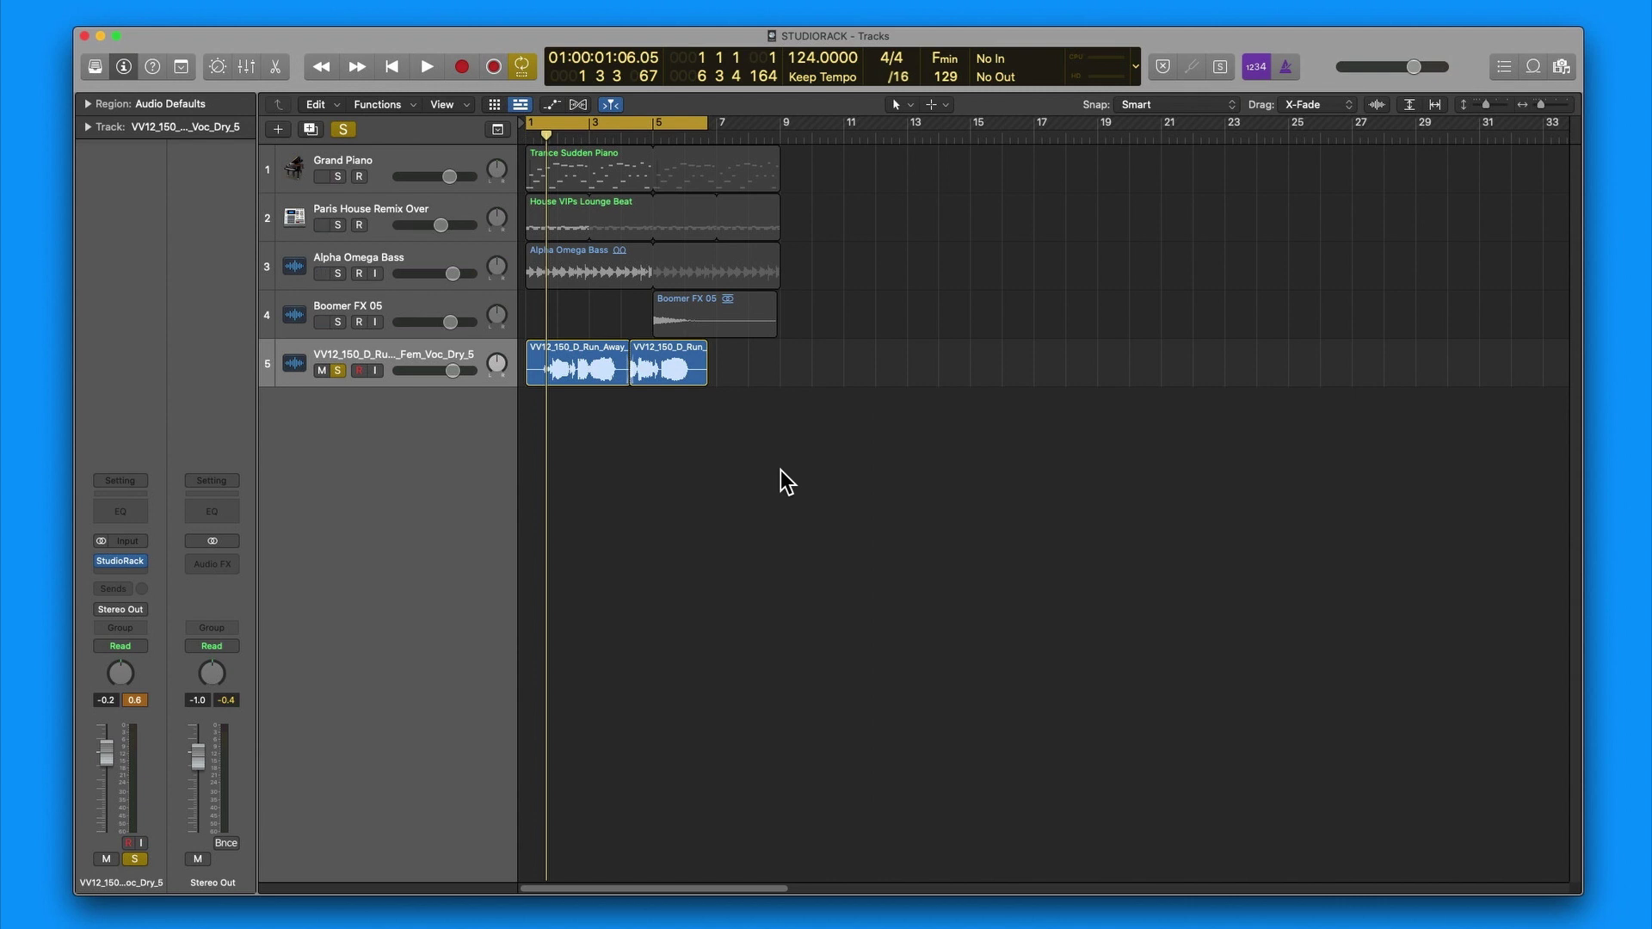
click(399, 79)
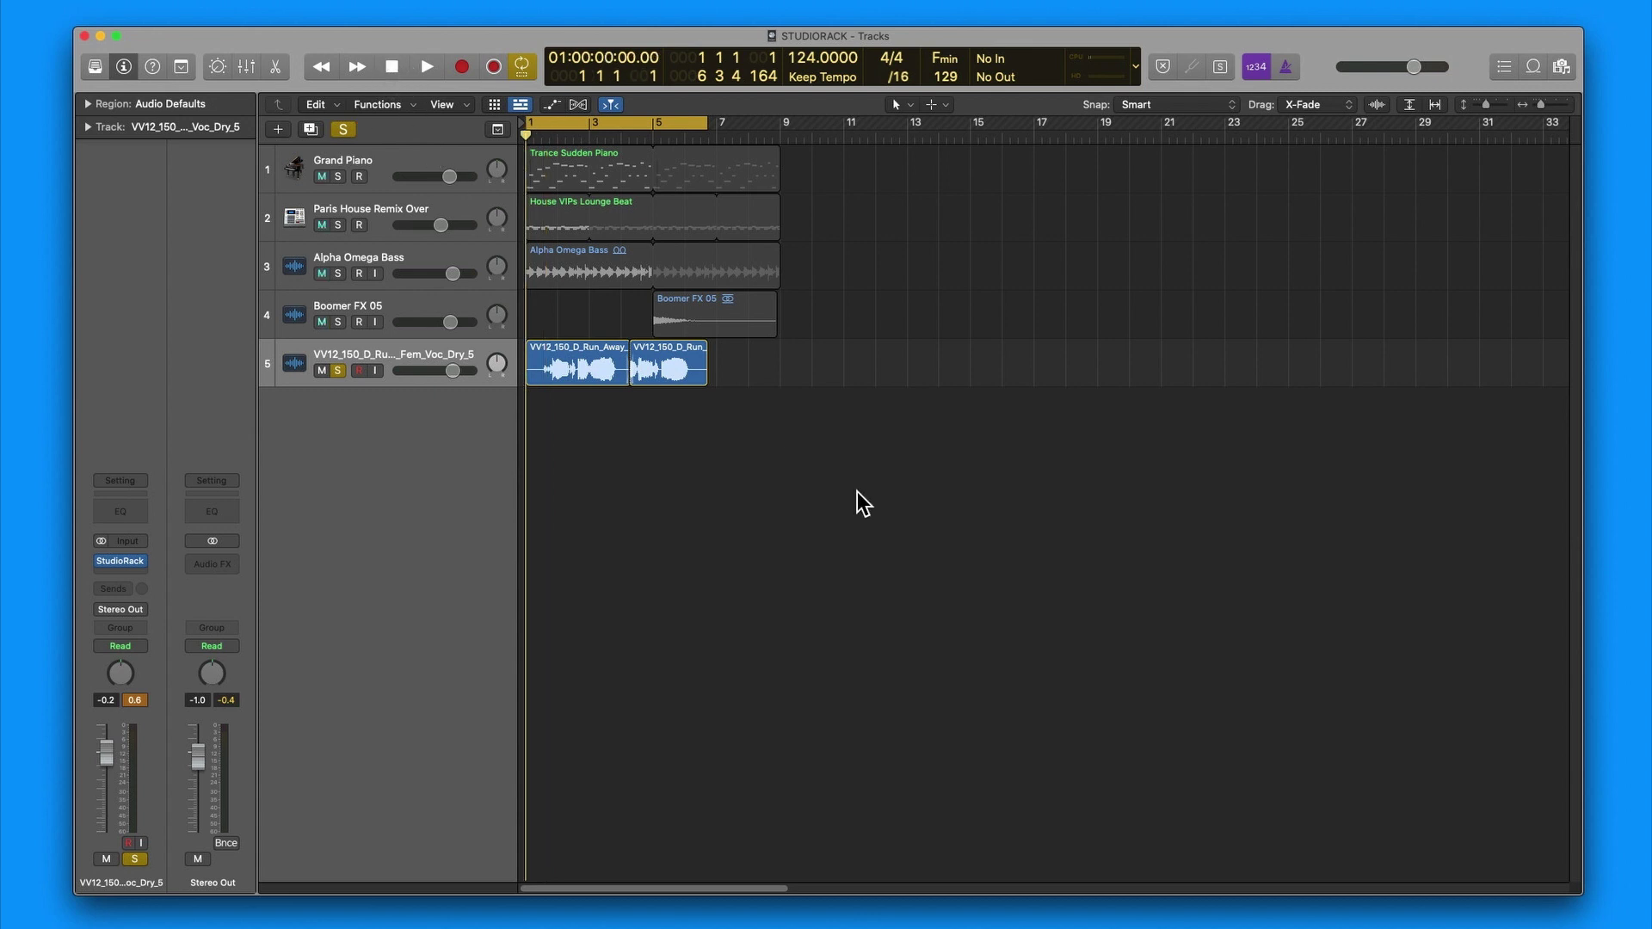